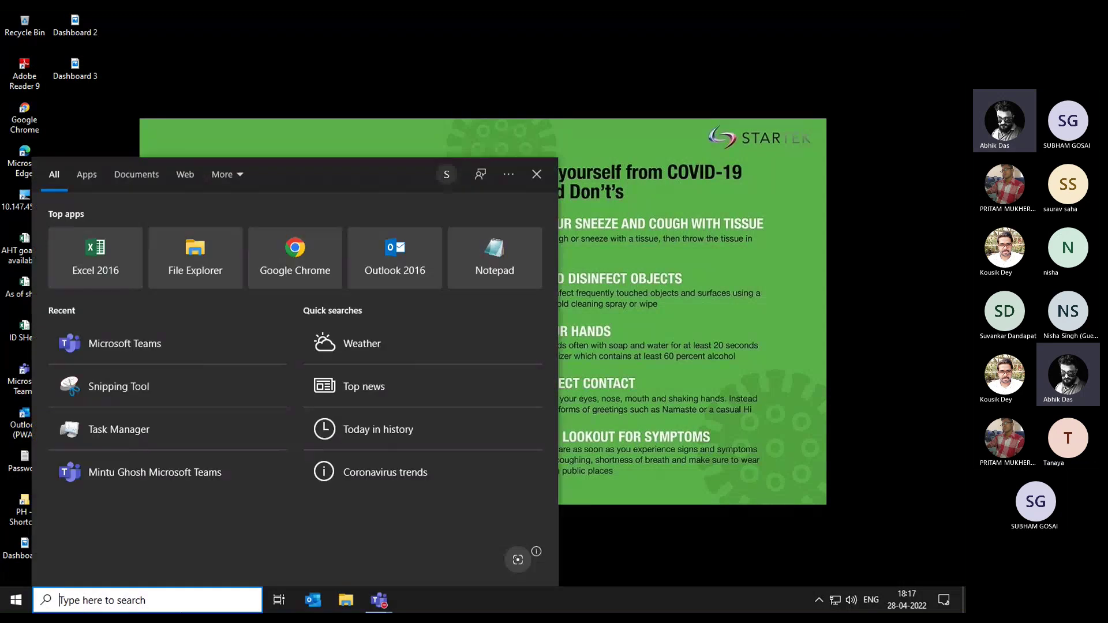
# Open Excel 2016 and create a blank workbook
pyautogui.press('BackSpace')
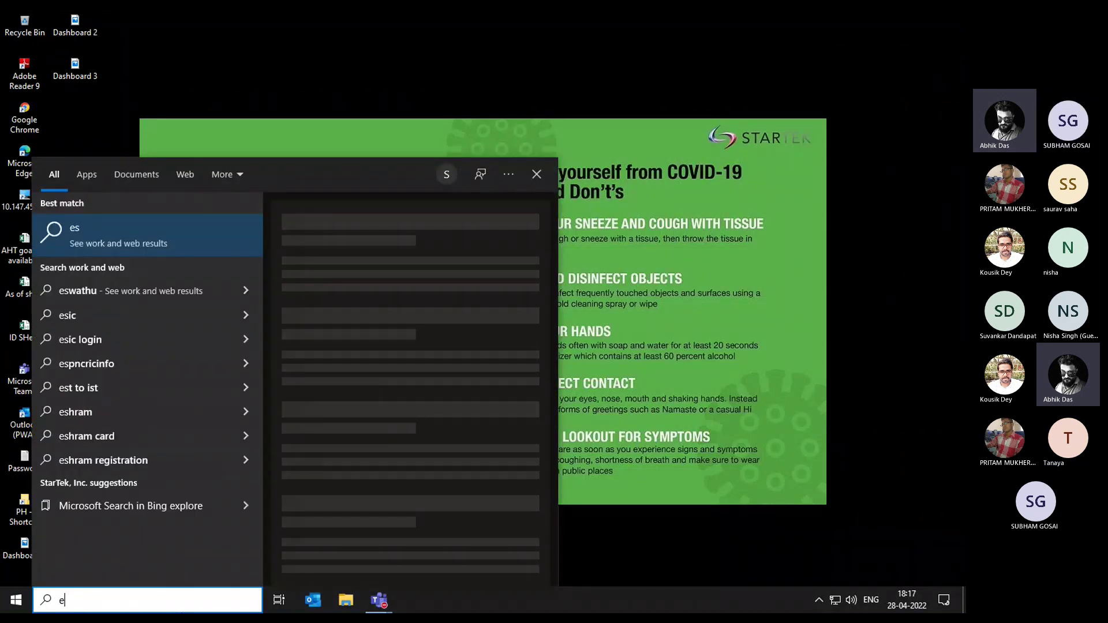
pyautogui.write('xcer')
pyautogui.press('BackSpace')
pyautogui.write('l')
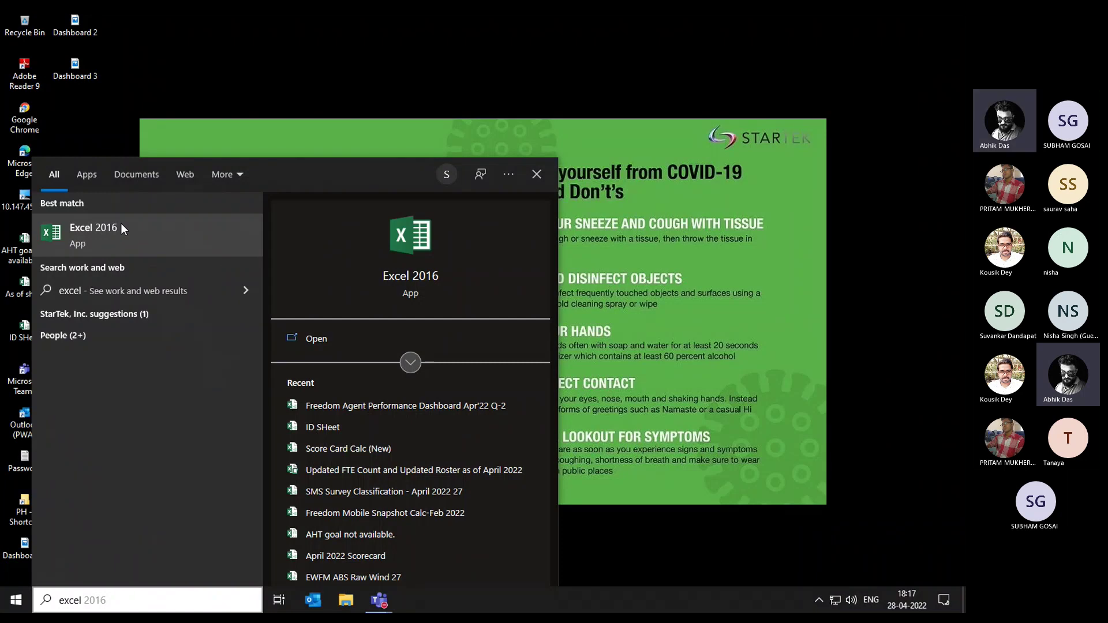
pyautogui.click(122, 227)
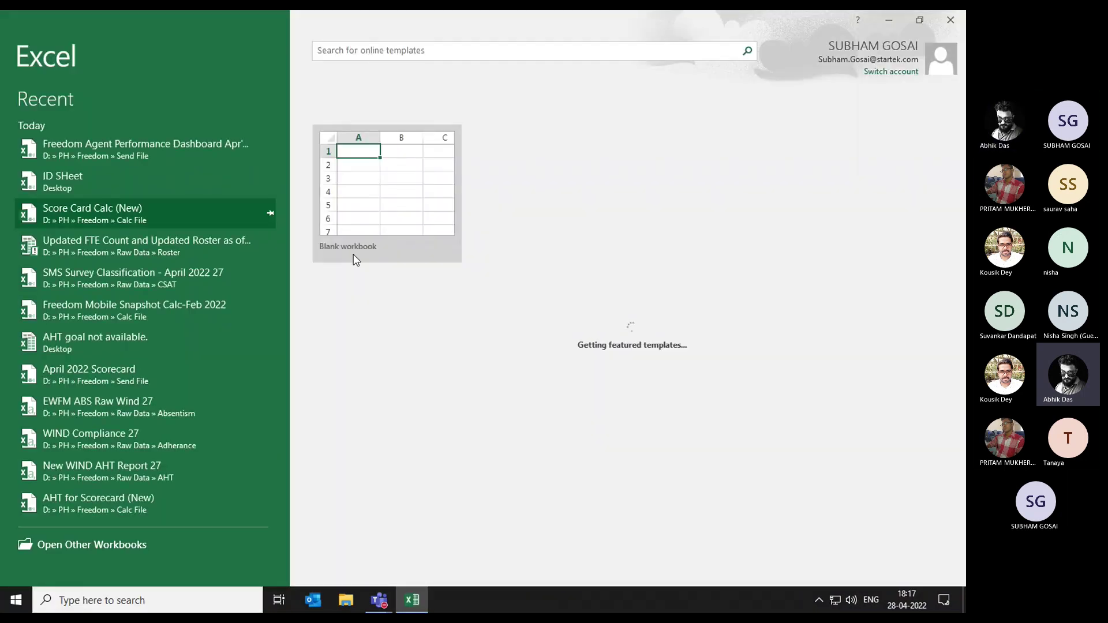
pyautogui.click(399, 196)
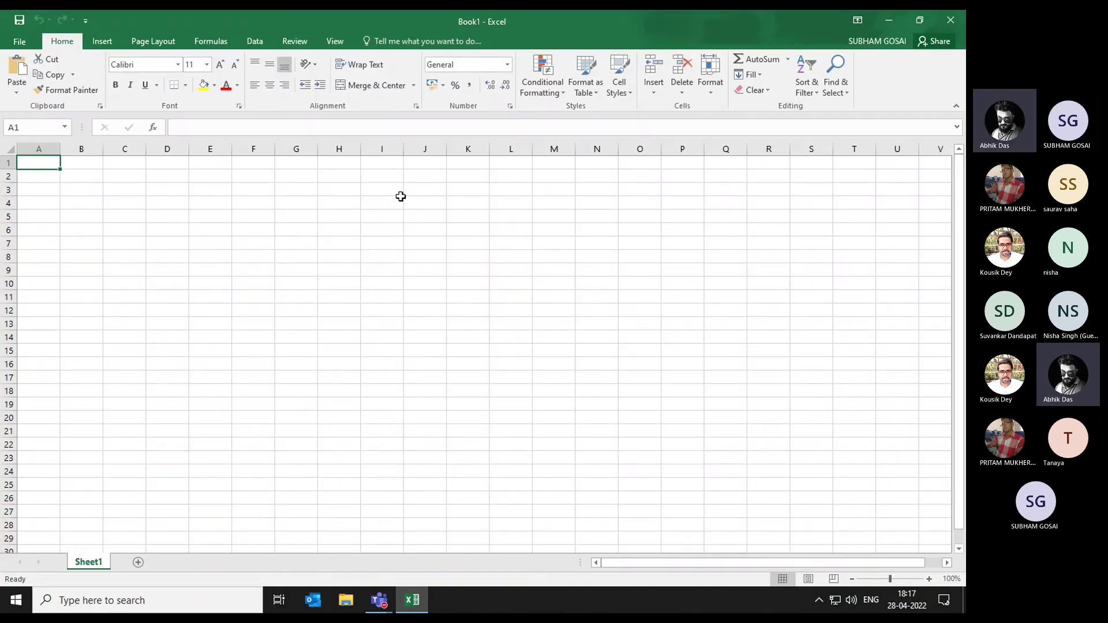
# Check the formula suggestions in cell A1 for a function starting with "lam", and discard the entry
pyautogui.press('Right')
pyautogui.write('=Ima')
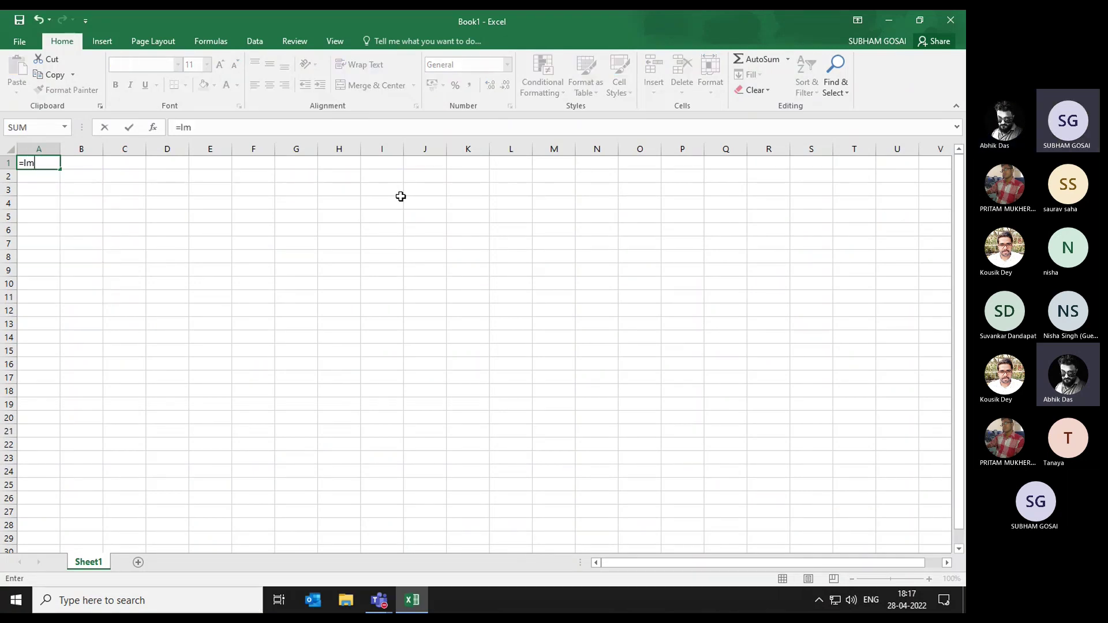
pyautogui.press('BackSpace')
pyautogui.press('BackSpace')
pyautogui.write('am')
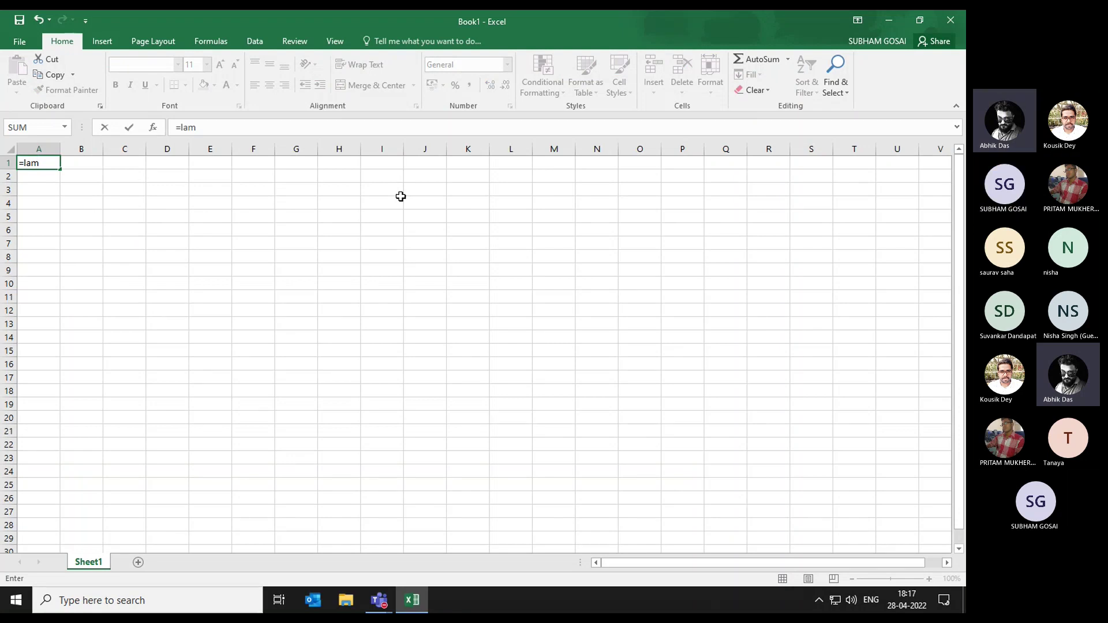
pyautogui.press('BackSpace')
pyautogui.press('BackSpace')
pyautogui.press('BackSpace')
pyautogui.write('l')
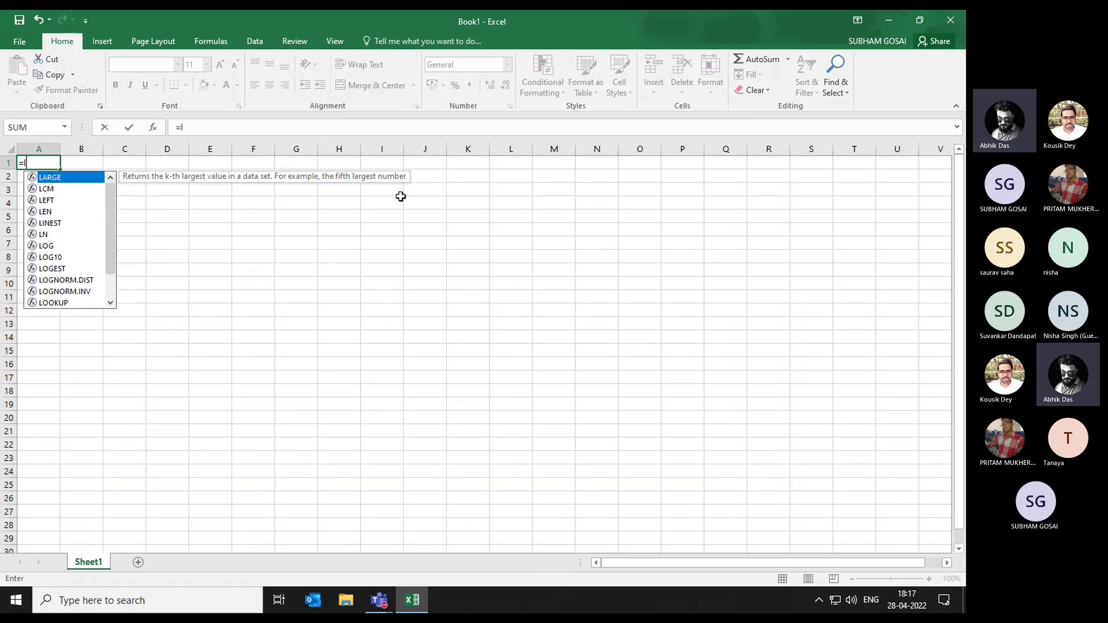
pyautogui.write('a')
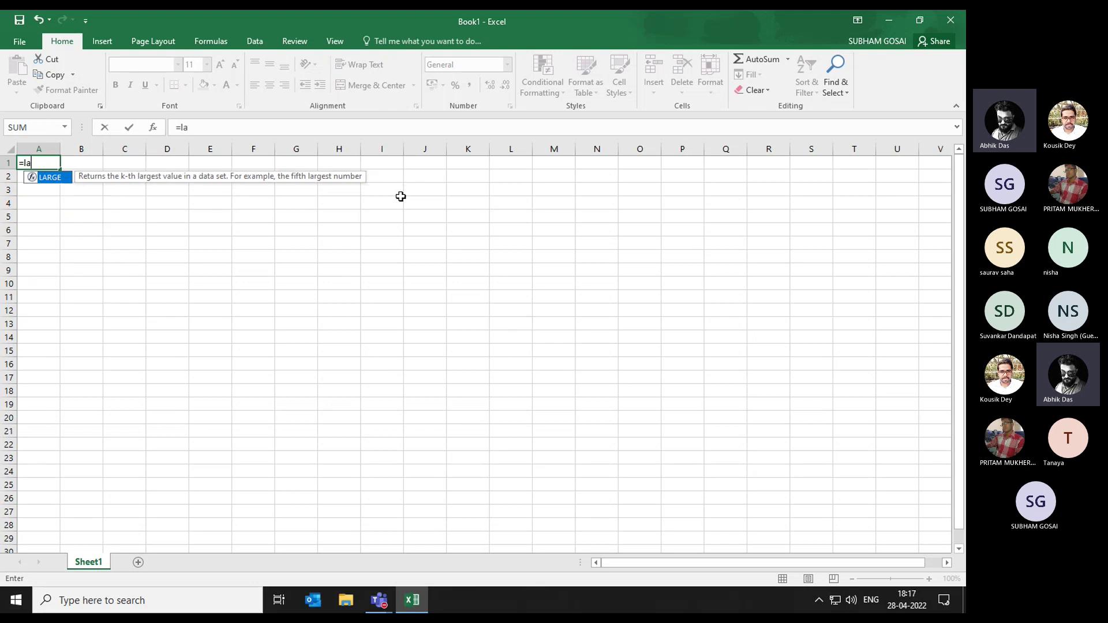
pyautogui.write('m')
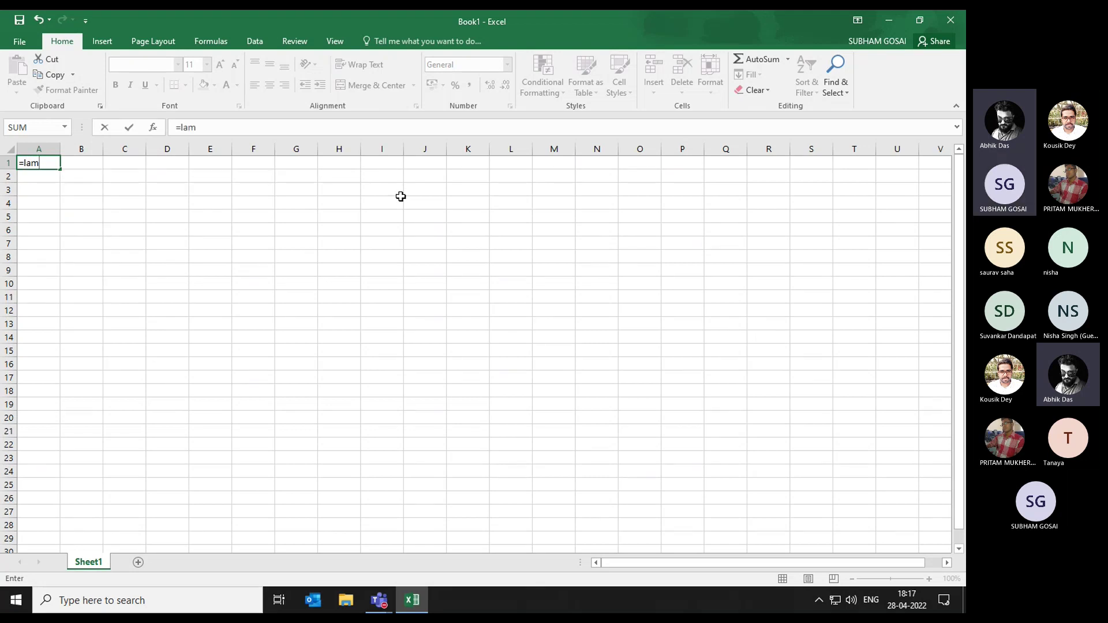
pyautogui.press('BackSpace')
pyautogui.press('BackSpace')
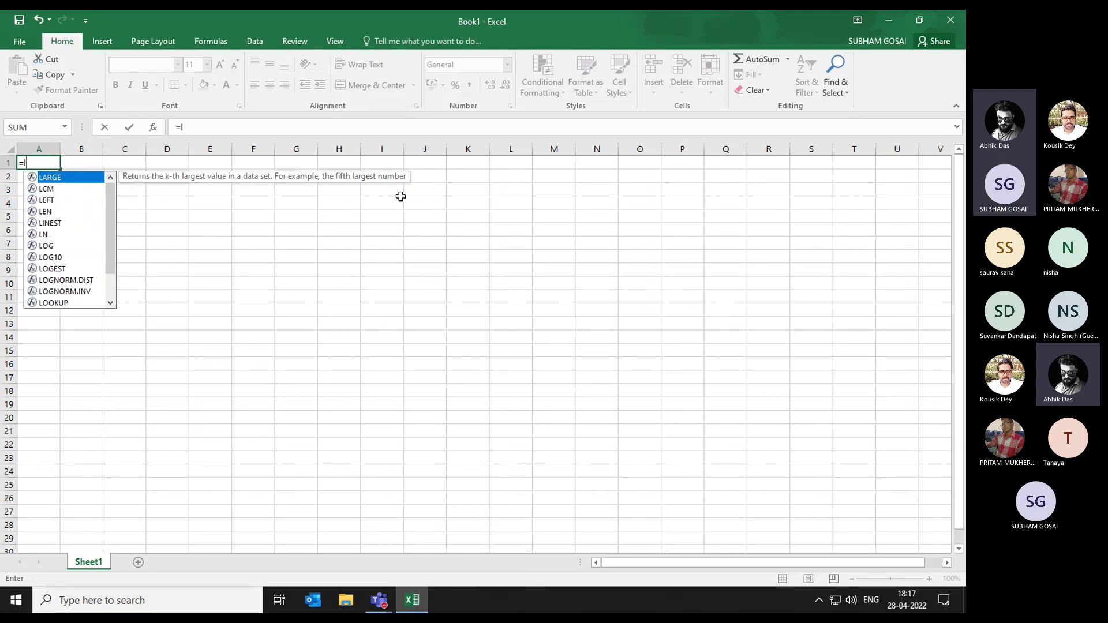
pyautogui.press('Escape')
pyautogui.press('Escape')
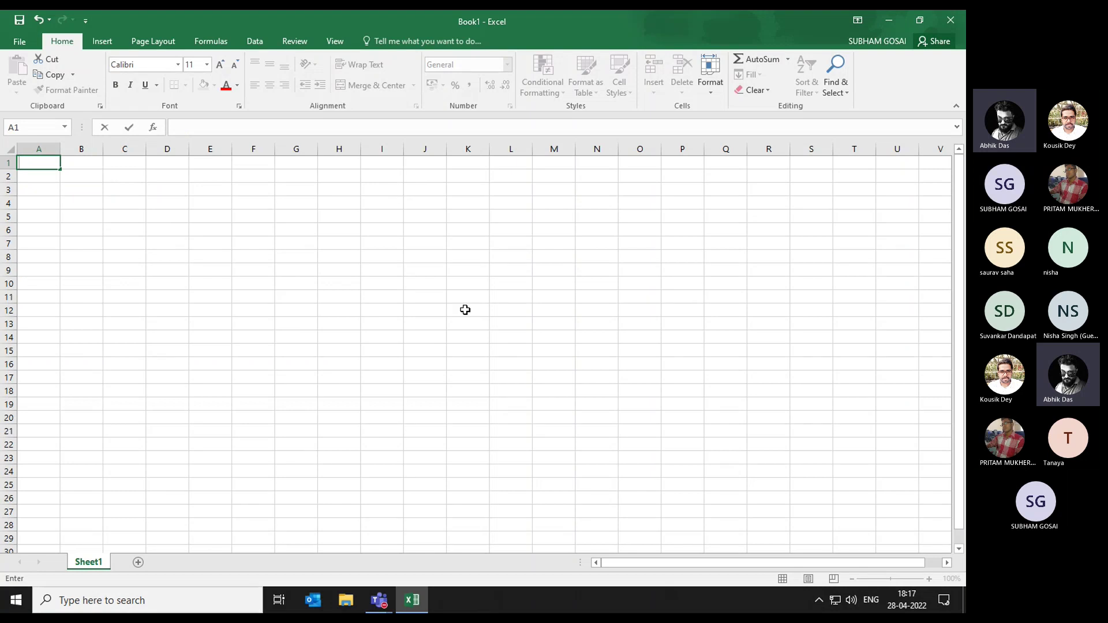
pyautogui.click(248, 226)
pyautogui.click(82, 201)
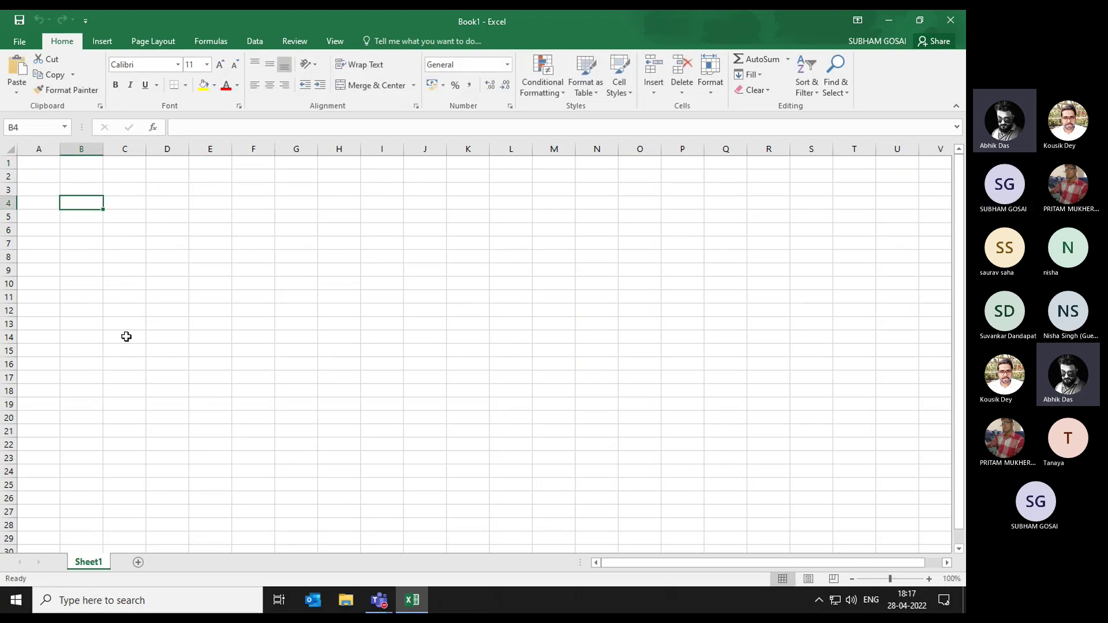
pyautogui.click(47, 162)
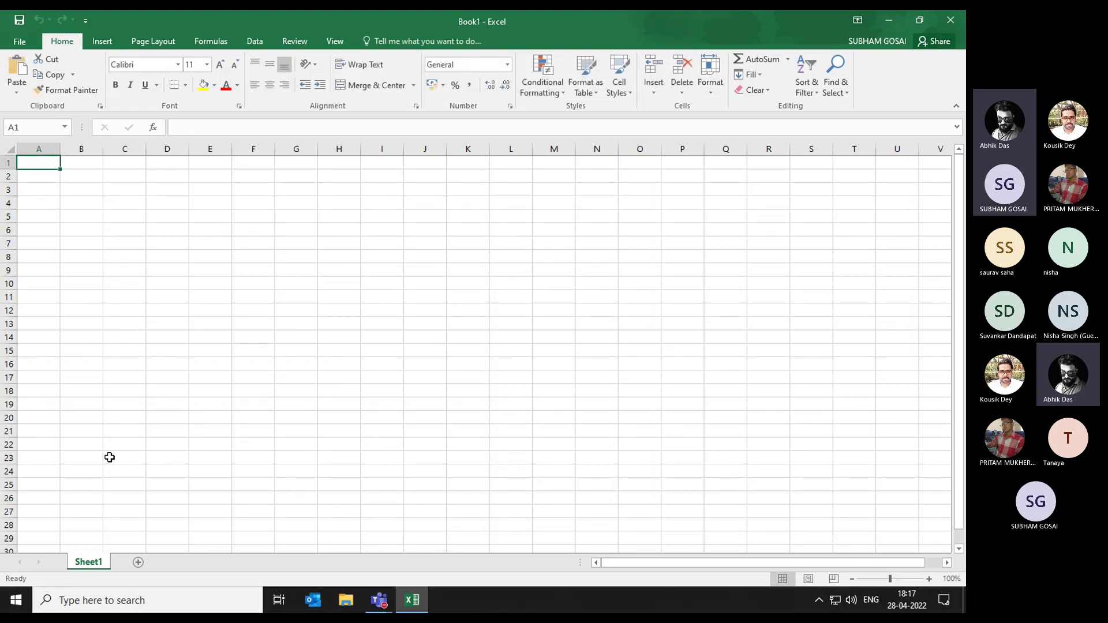
pyautogui.hotkey('ctrl', 'space')
pyautogui.press('Up')
pyautogui.press('Down')
pyautogui.press('Up')
pyautogui.press('Right')
pyautogui.press('Down')
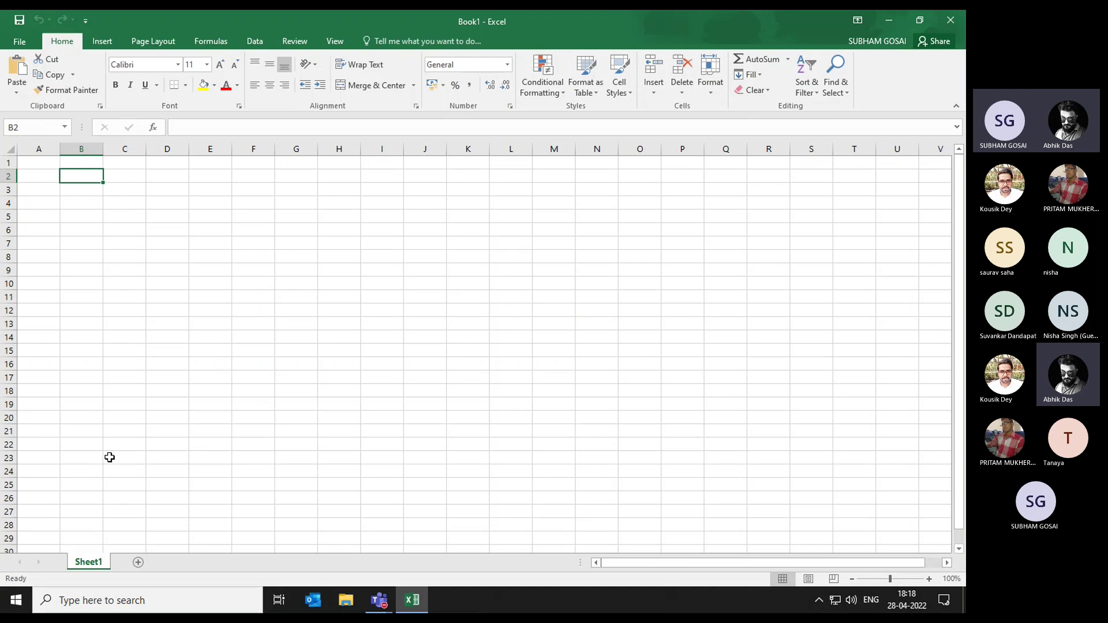
pyautogui.write('=aht')
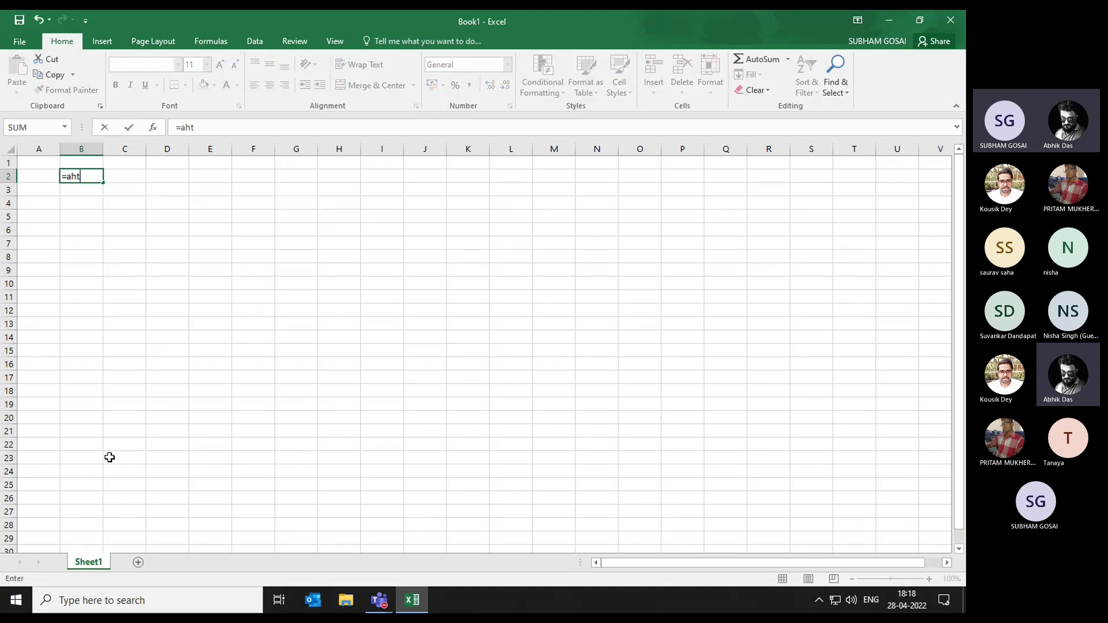
pyautogui.press('BackSpace')
pyautogui.press('BackSpace')
pyautogui.press('BackSpace')
pyautogui.press('BackSpace')
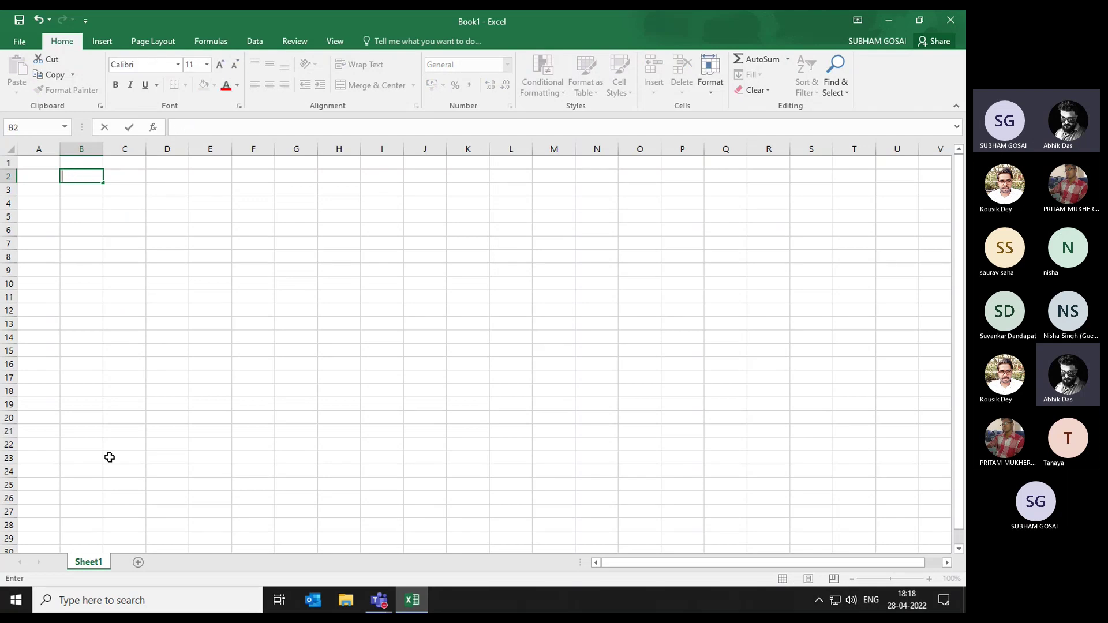
pyautogui.press('Left')
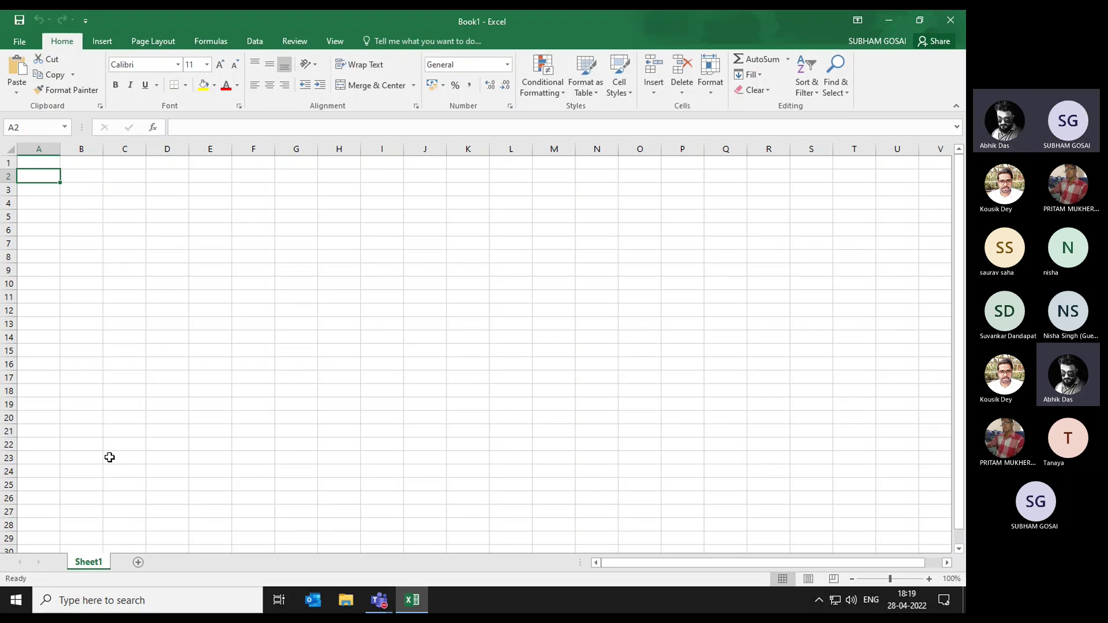
pyautogui.write('NAme')
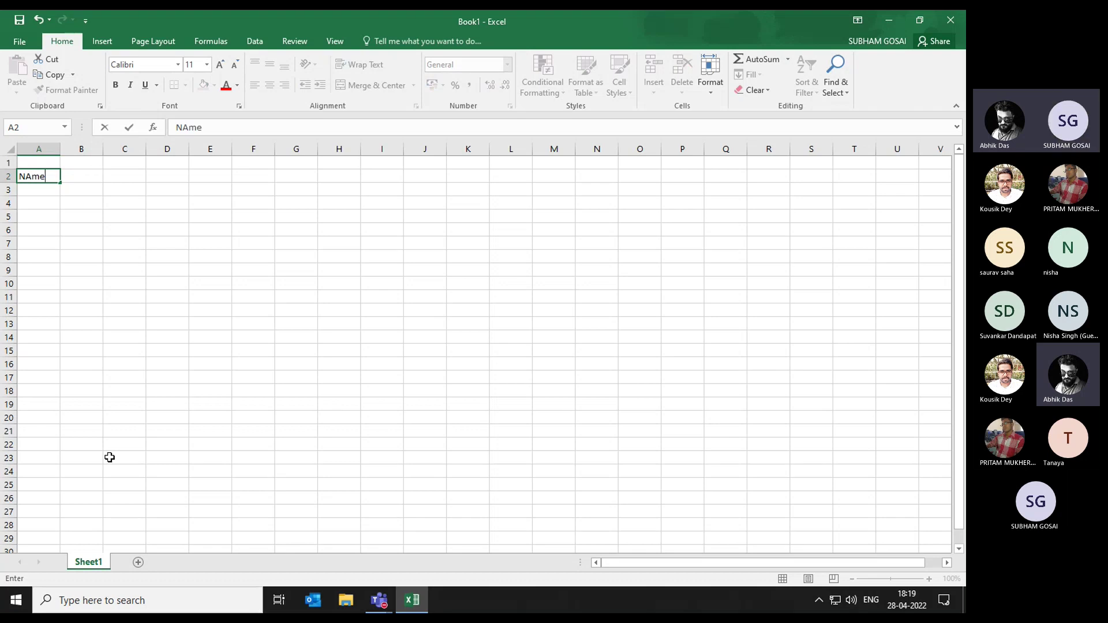
pyautogui.press('BackSpace')
pyautogui.press('BackSpace')
pyautogui.press('BackSpace')
pyautogui.press('BackSpace')
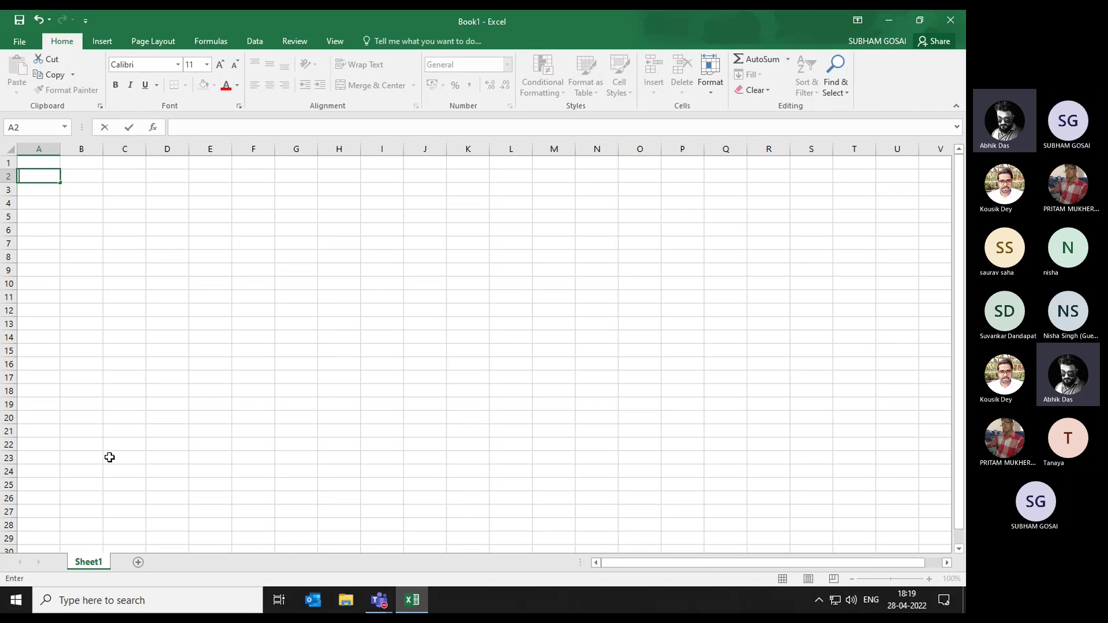
# Enter the column headers Name, Category, Price and Revenue in cells A1 to D1
pyautogui.press('Up')
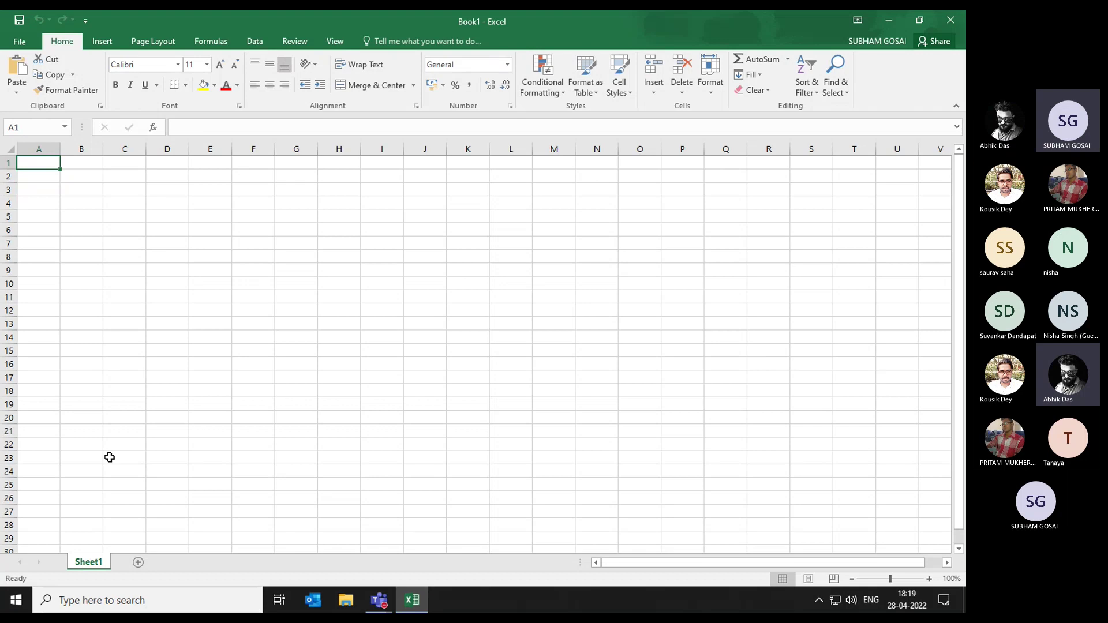
pyautogui.write('Name')
pyautogui.press('Return')
pyautogui.press('Up')
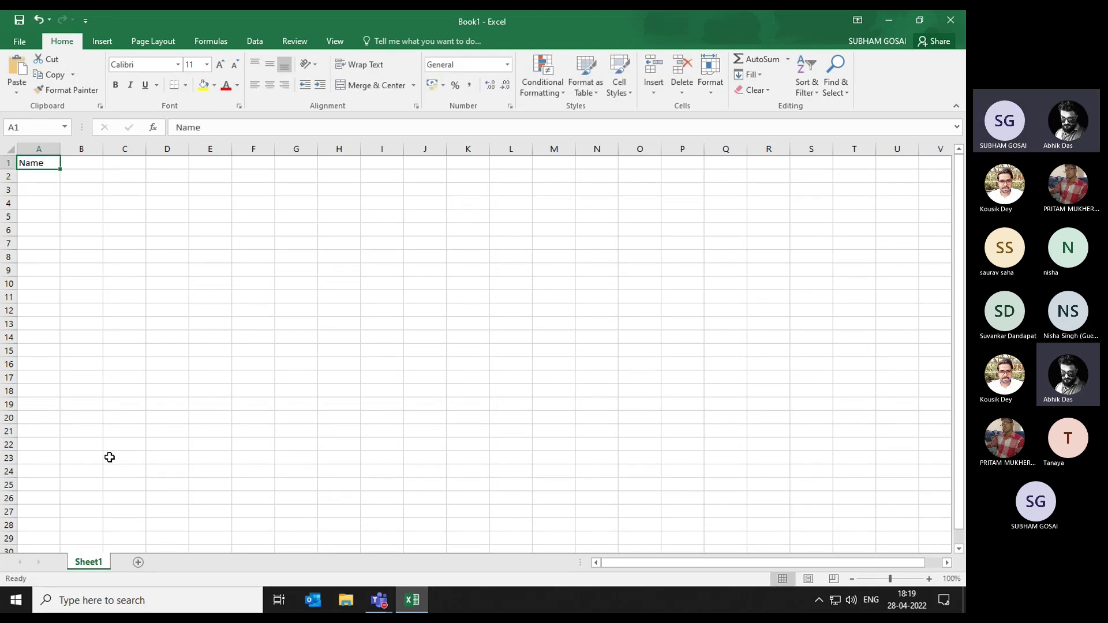
pyautogui.press('Right')
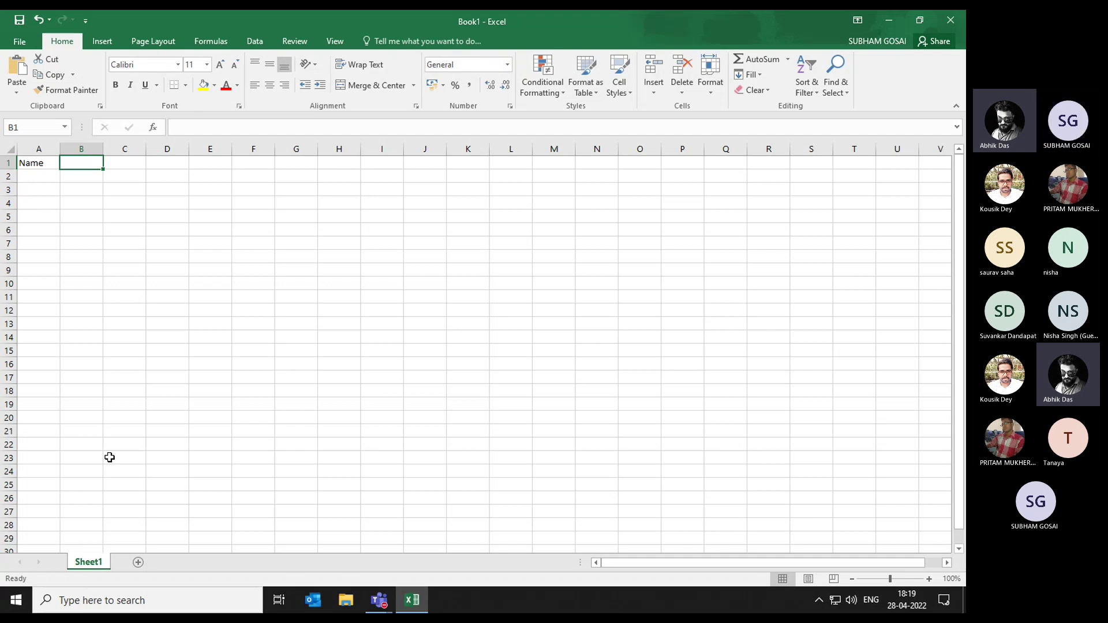
pyautogui.write('Cat')
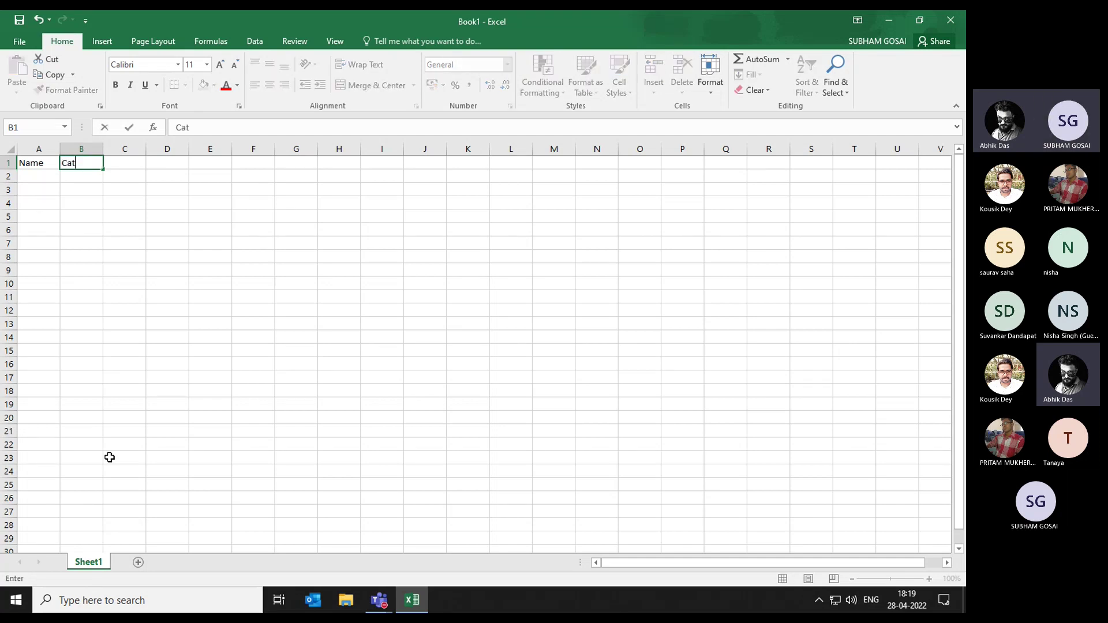
pyautogui.write('egory')
pyautogui.press('Tab')
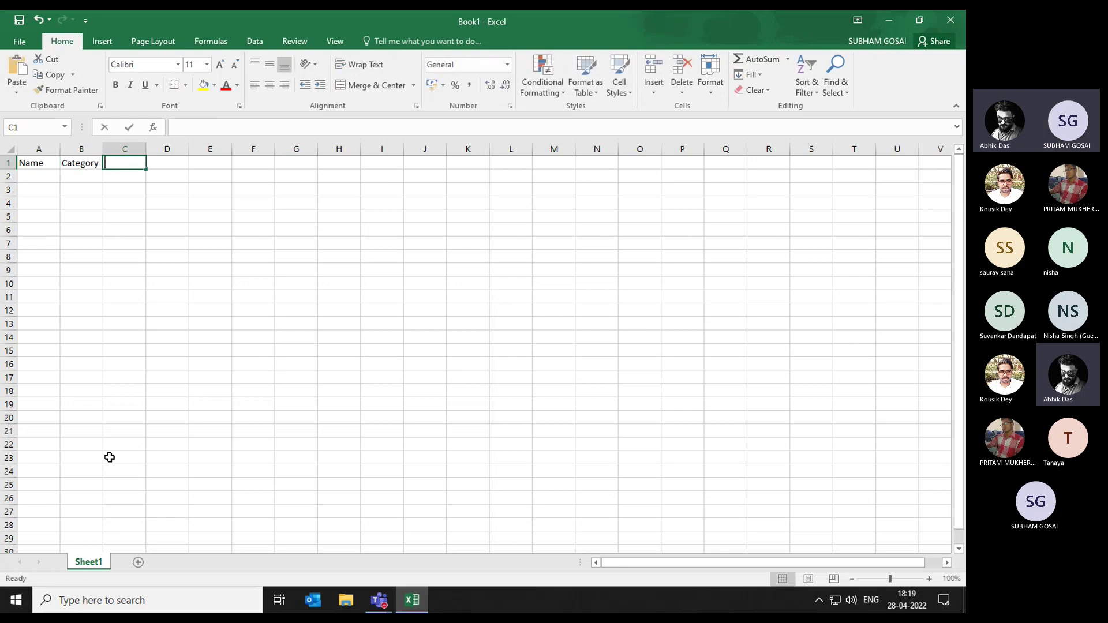
pyautogui.write('Price')
pyautogui.press('Tab')
pyautogui.write('REvenue')
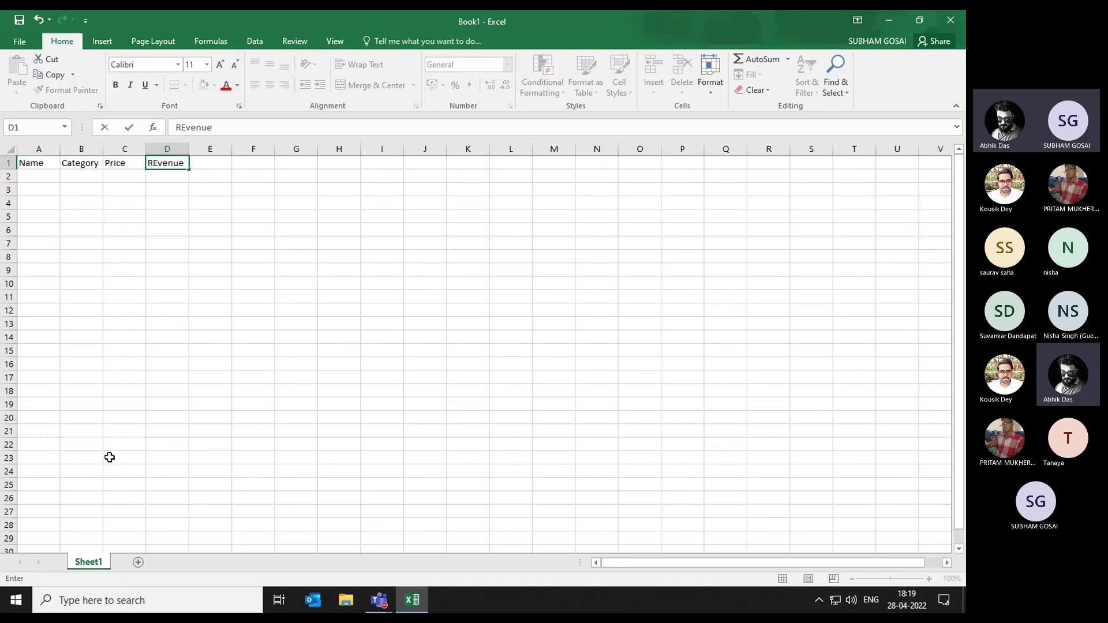
pyautogui.press('Left')
# Insert a new column before Revenue and give it the header Qty in cell D1
pyautogui.press('Left')
pyautogui.press('Right')
pyautogui.press('Right')
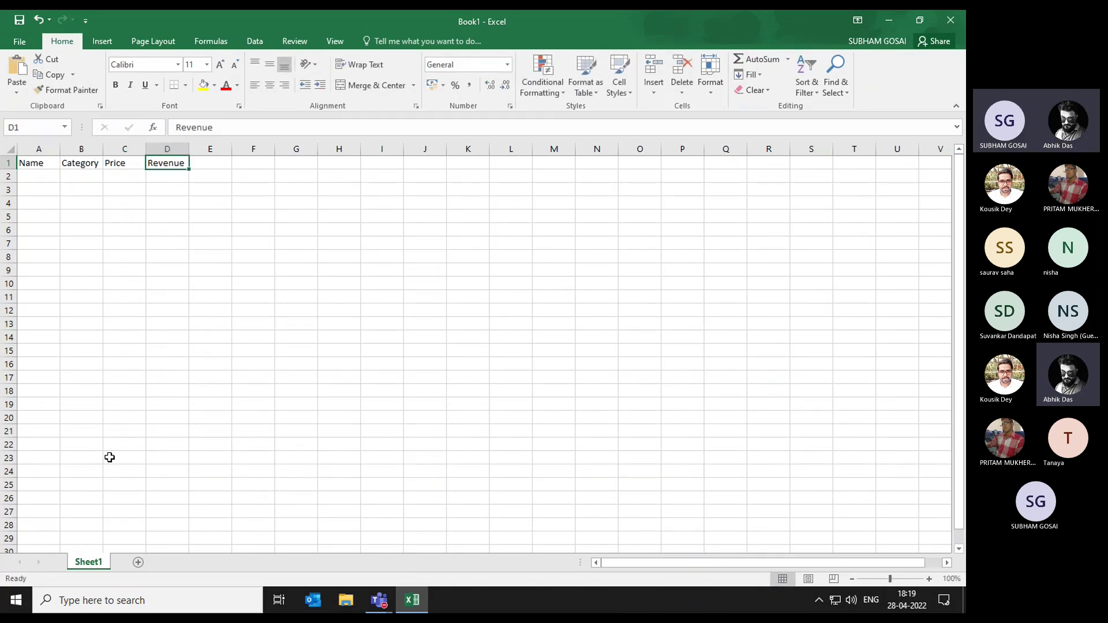
pyautogui.hotkey('alt', 'h')
pyautogui.press('i')
pyautogui.press('c')
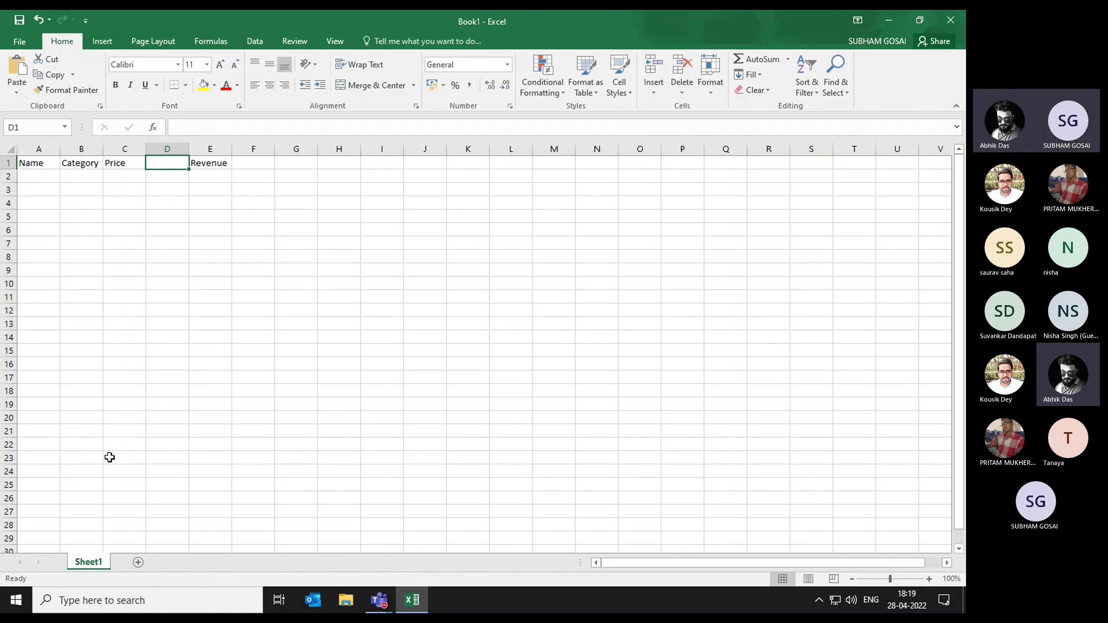
pyautogui.write('Qty')
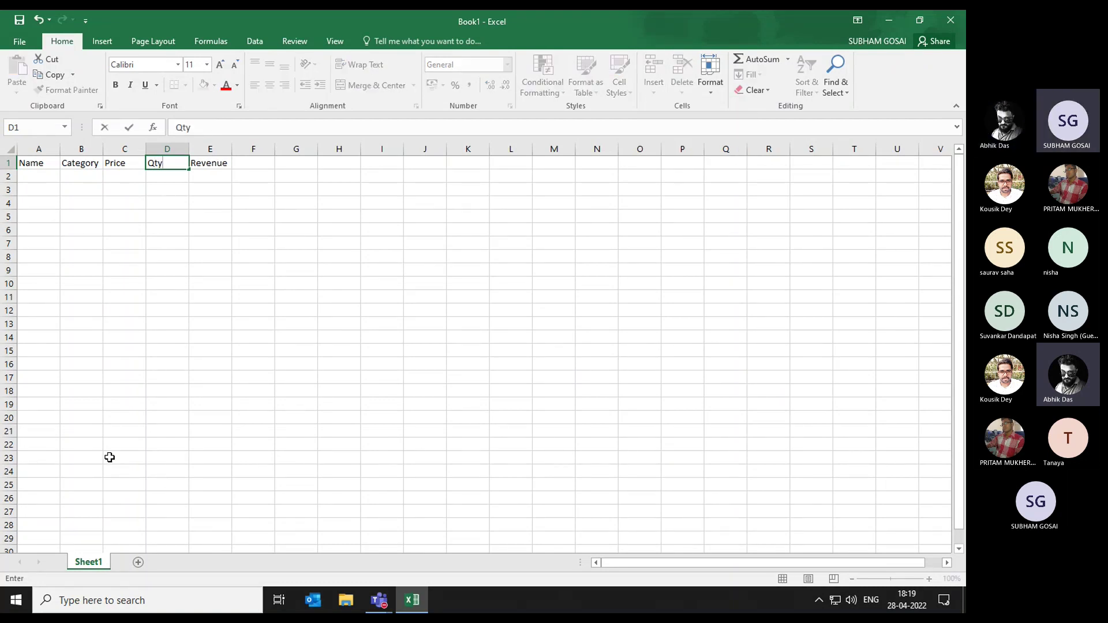
pyautogui.press('Return')
# Fill the Name column in cells A2 to A5 with four people's first names
pyautogui.press('Up')
pyautogui.press('Left')
pyautogui.press('Left')
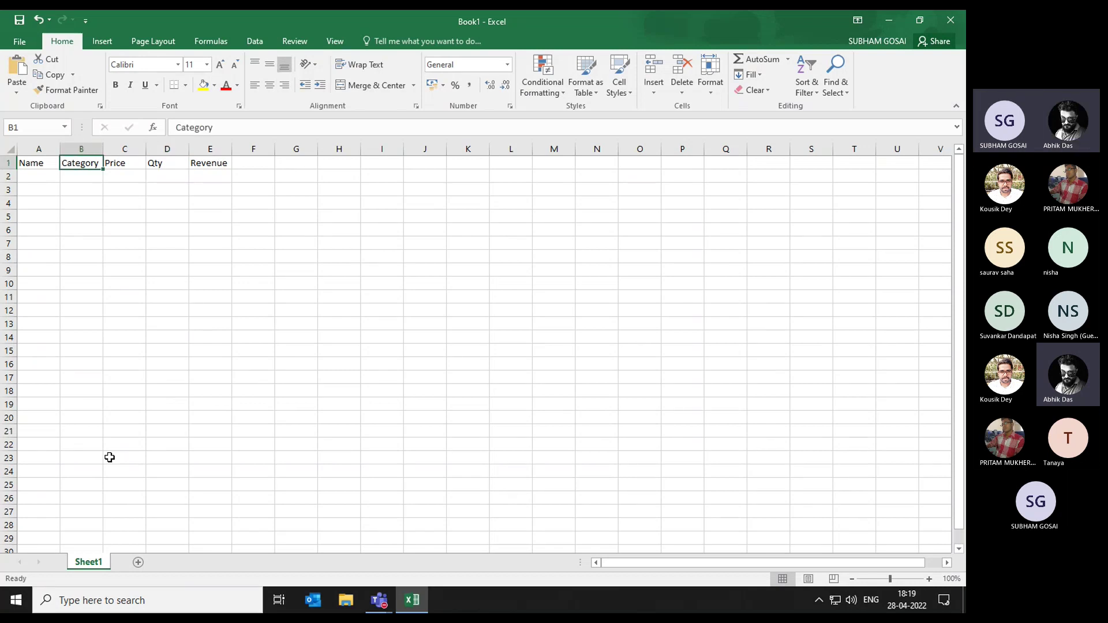
pyautogui.press('Left')
pyautogui.press('Down')
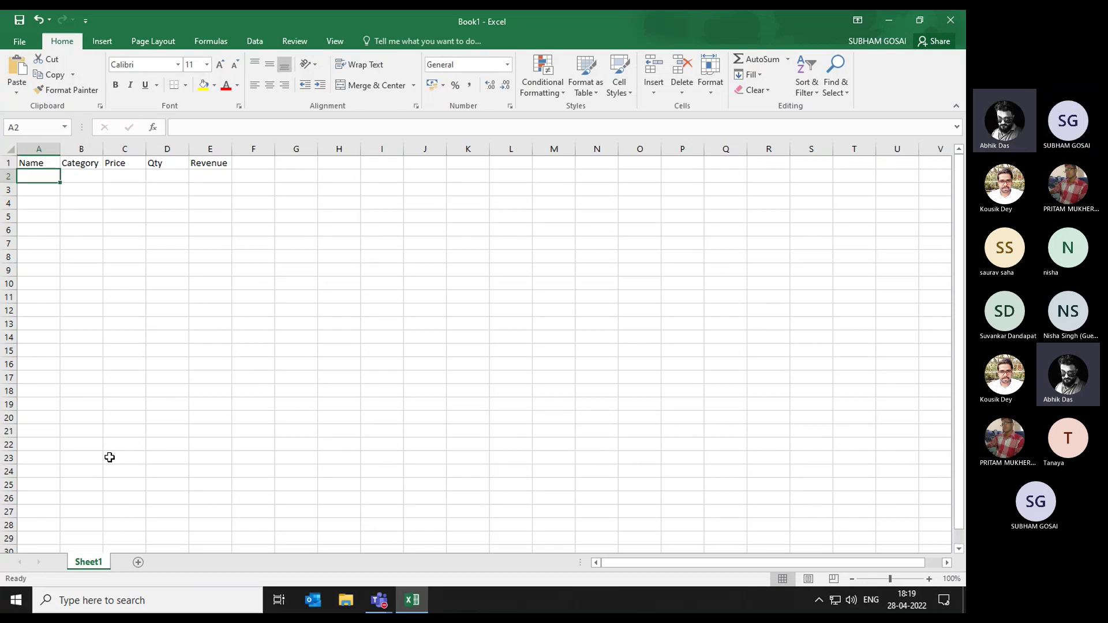
pyautogui.write('Subham')
pyautogui.press('Return')
pyautogui.write('\\')
pyautogui.press('BackSpace')
pyautogui.write('A')
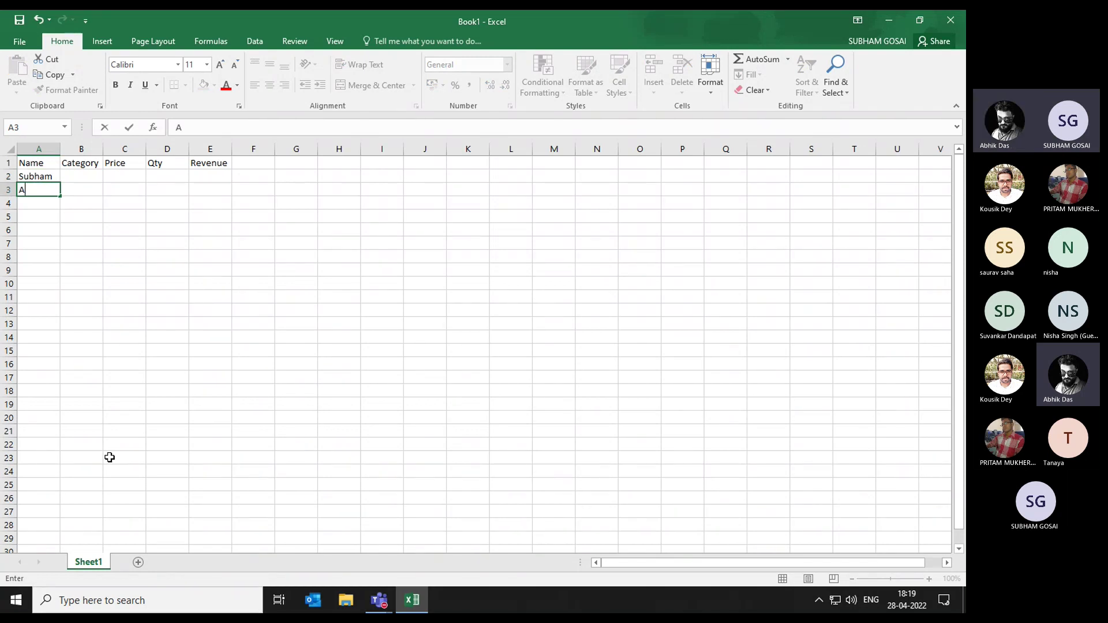
pyautogui.write('bhik')
pyautogui.press('Return')
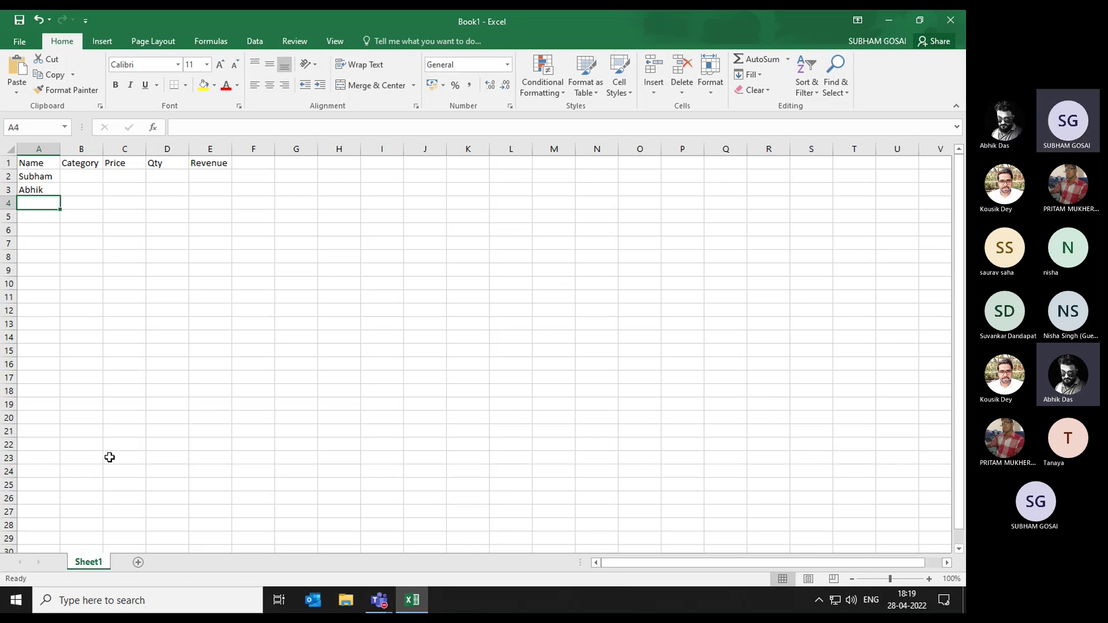
pyautogui.write('Sourav')
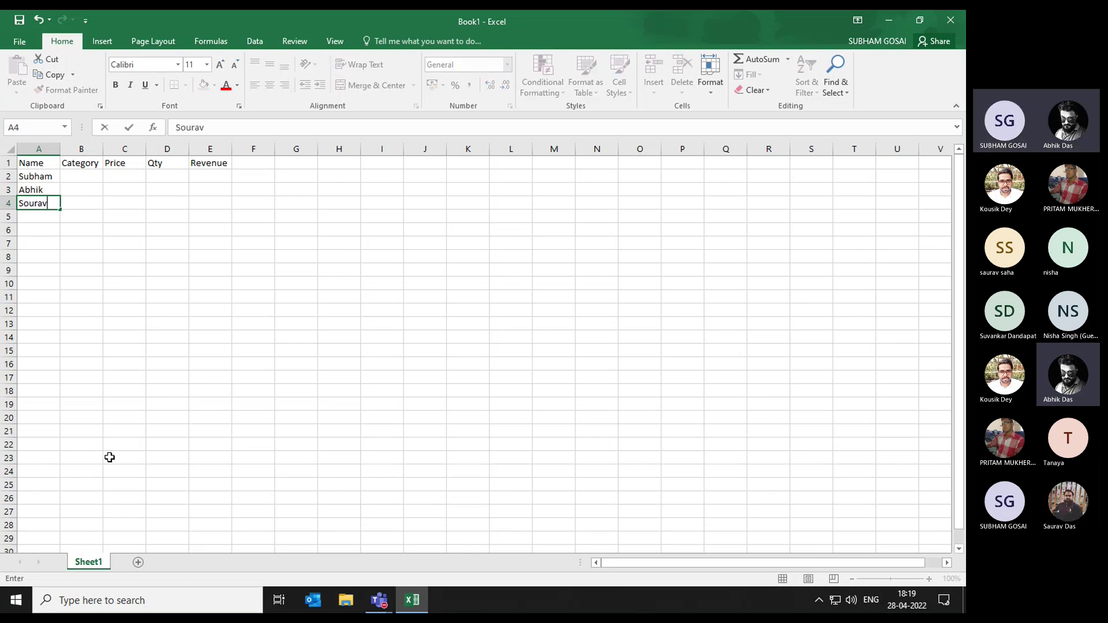
pyautogui.press('Return')
pyautogui.write('Pritan')
pyautogui.press('Return')
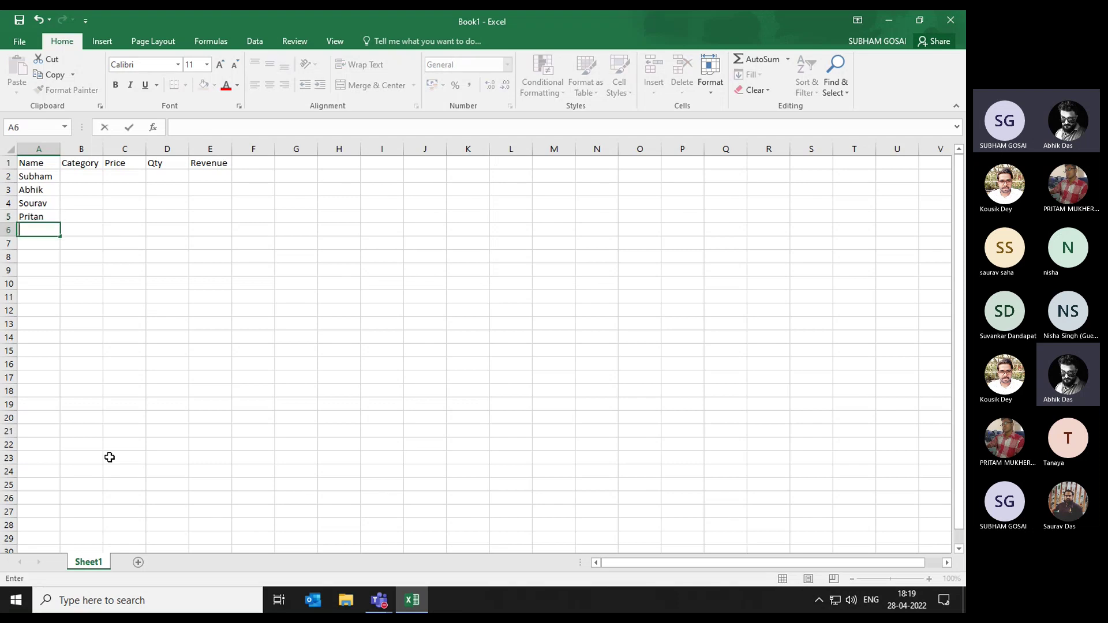
pyautogui.press('Up')
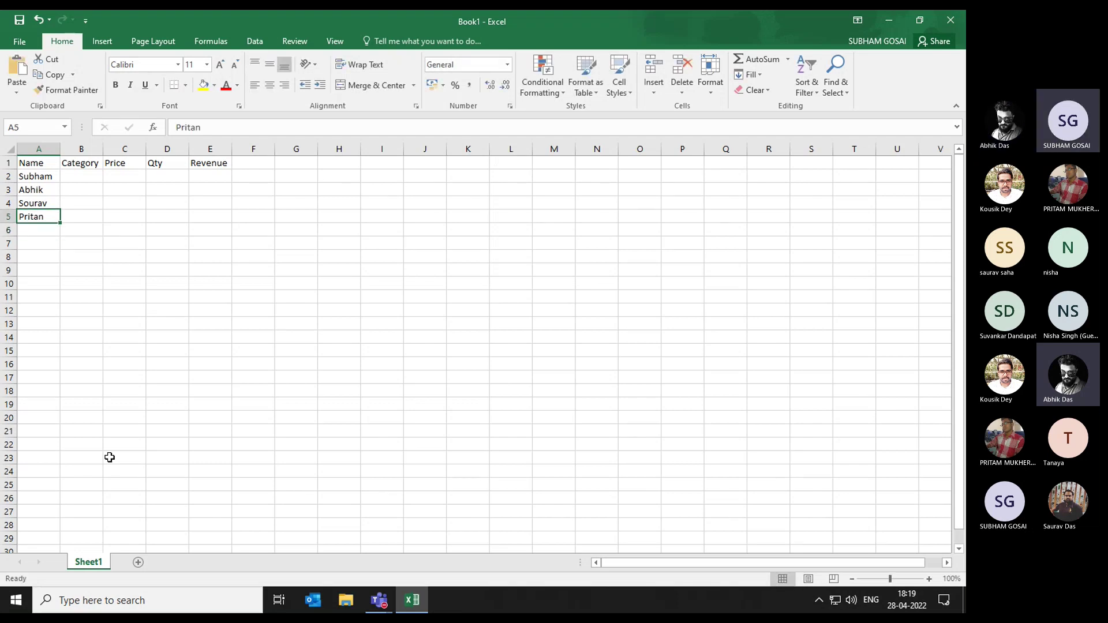
# Correct the last letter of the first name in cell A5 to "m"
pyautogui.press('F2')
pyautogui.press('Left')
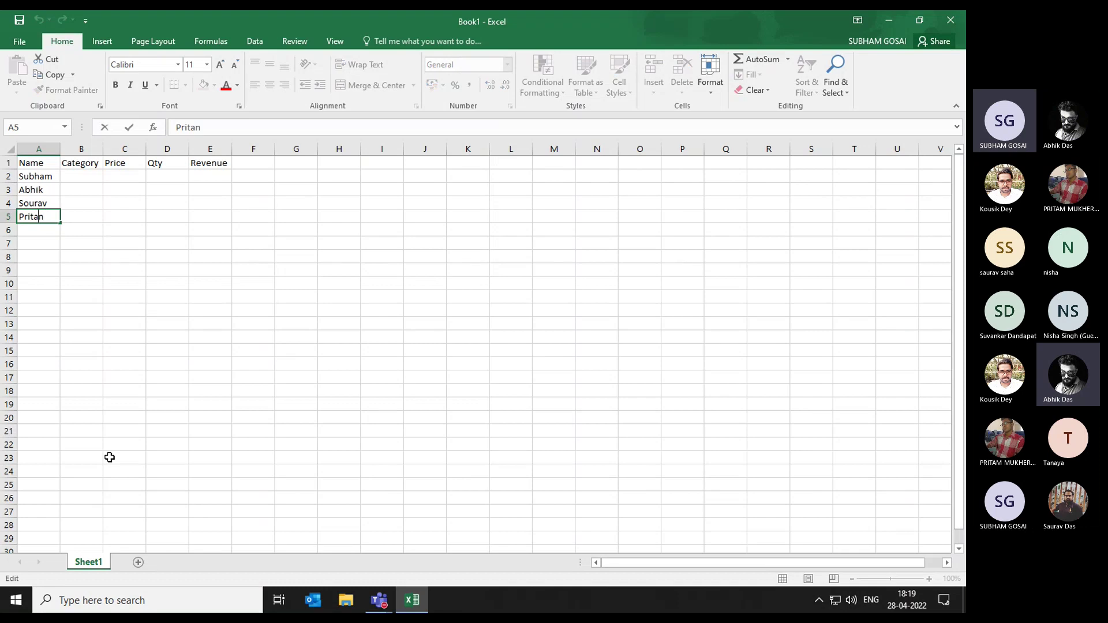
pyautogui.press('BackSpace')
pyautogui.write('m')
pyautogui.press('Return')
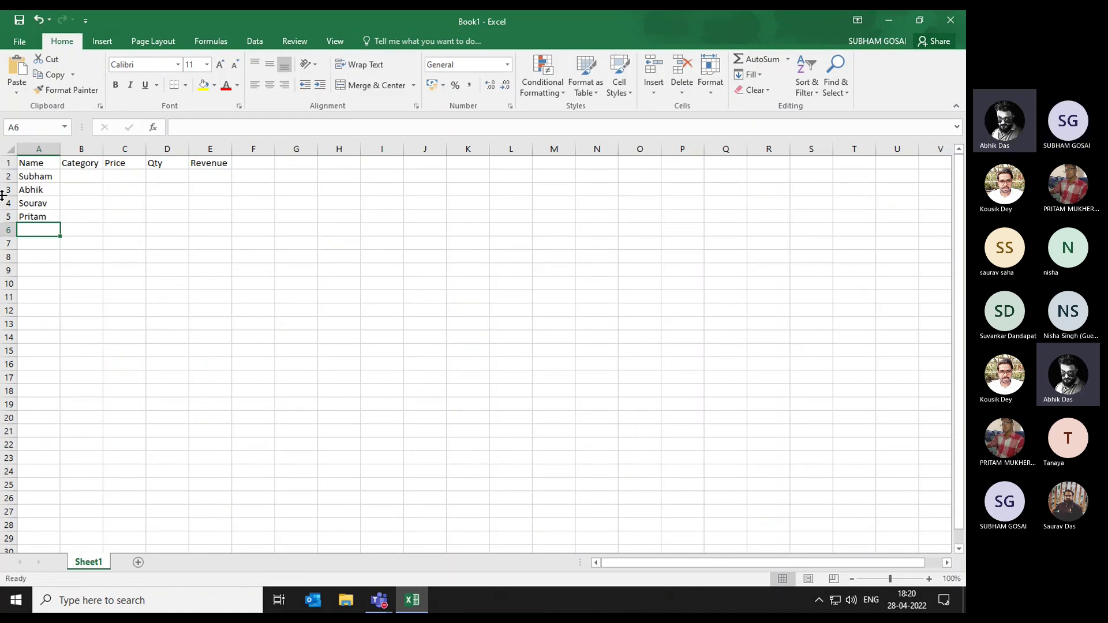
# Add two more people's first names to the Name column in cells A6 and A7
pyautogui.write('KOus')
pyautogui.press('BackSpace')
pyautogui.press('BackSpace')
pyautogui.press('BackSpace')
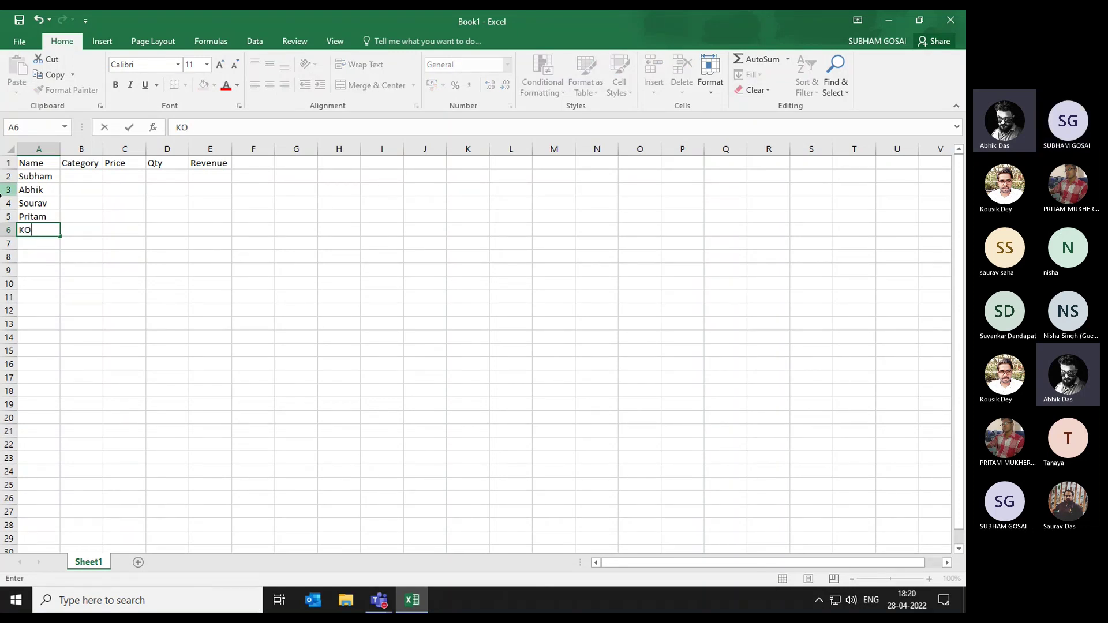
pyautogui.write('ousi')
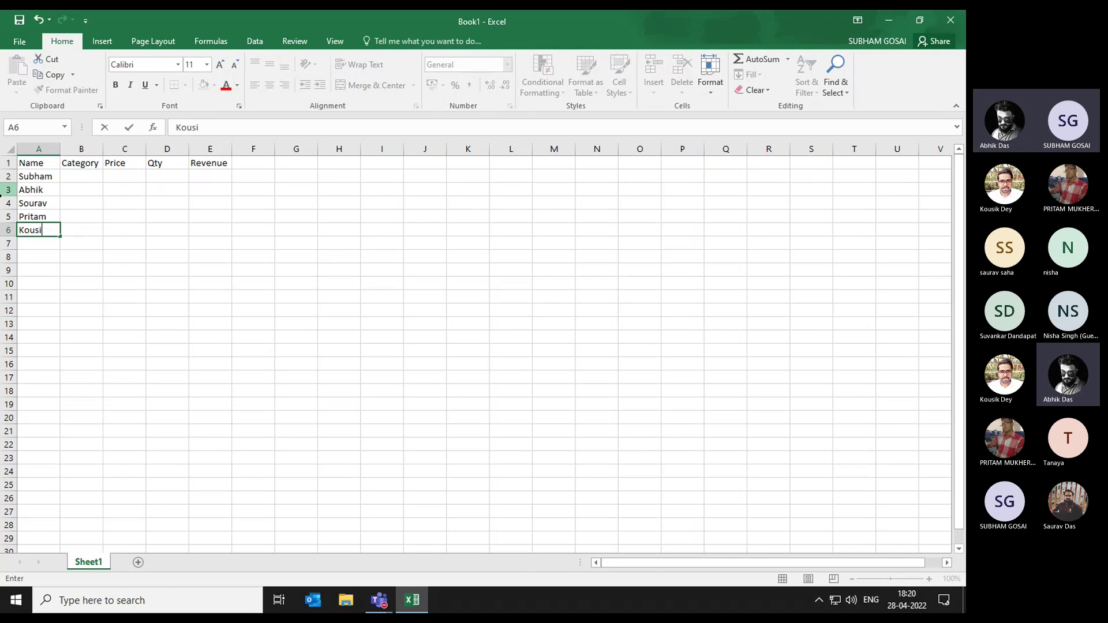
pyautogui.write('k')
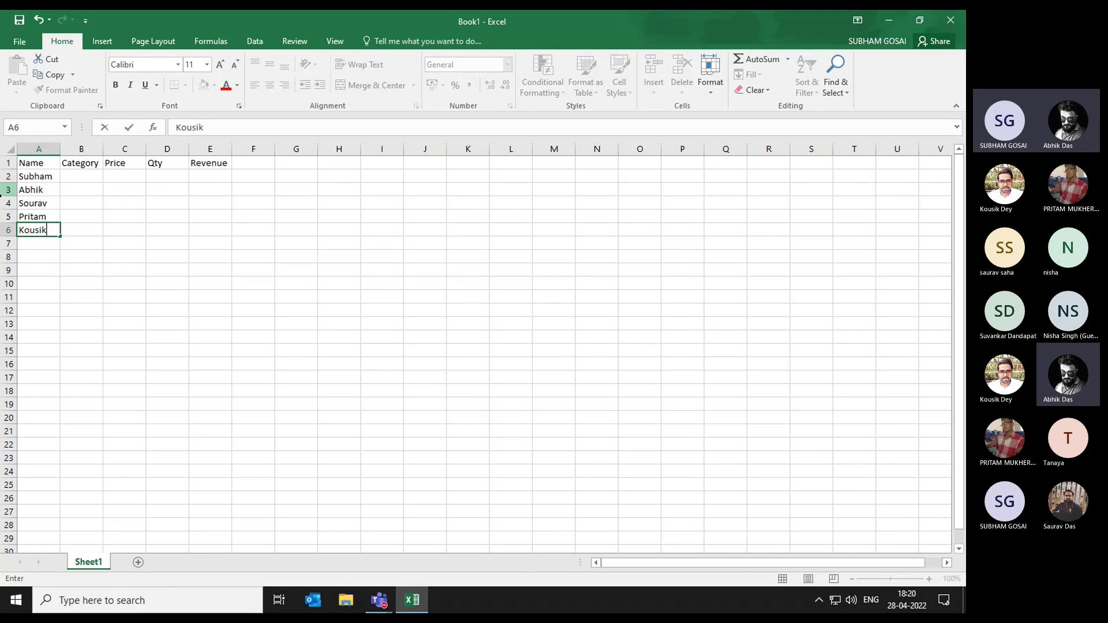
pyautogui.press('Return')
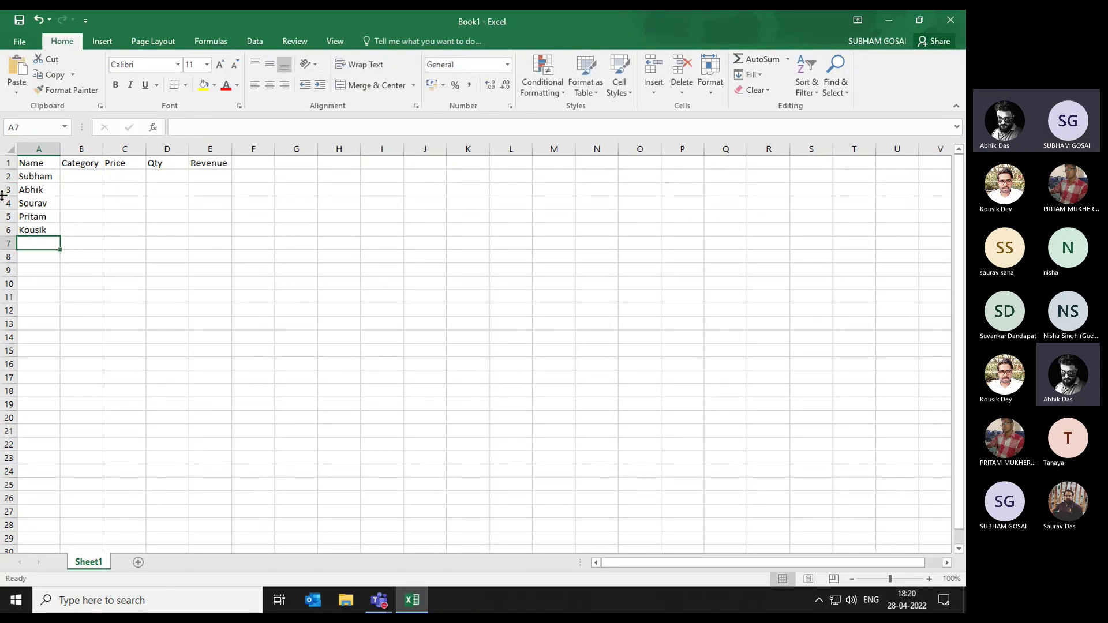
pyautogui.write('Nisha')
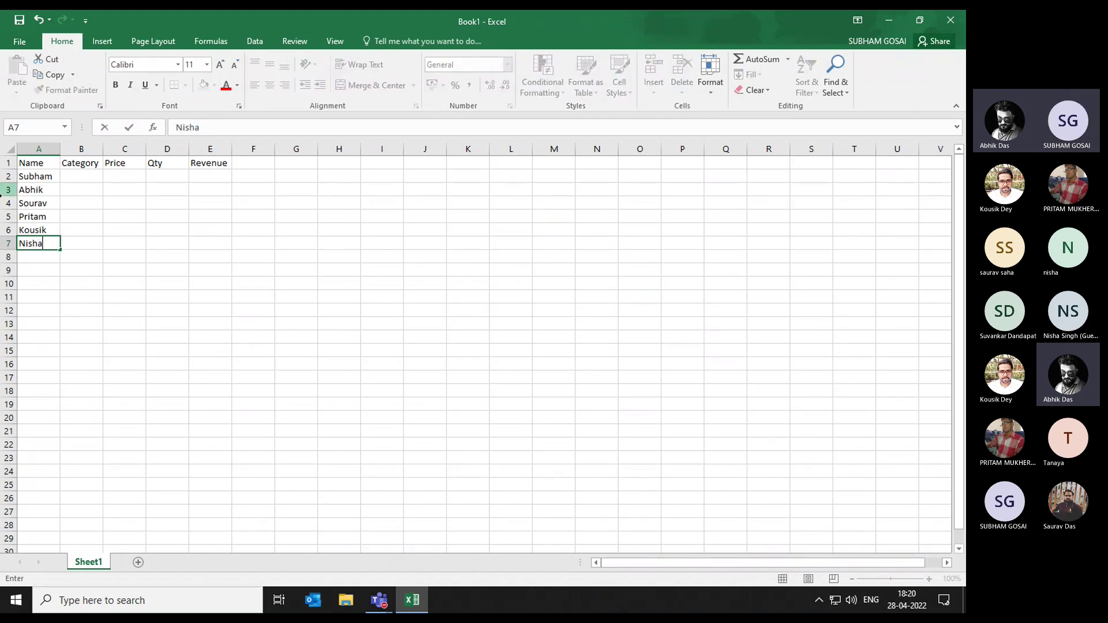
pyautogui.press('Return')
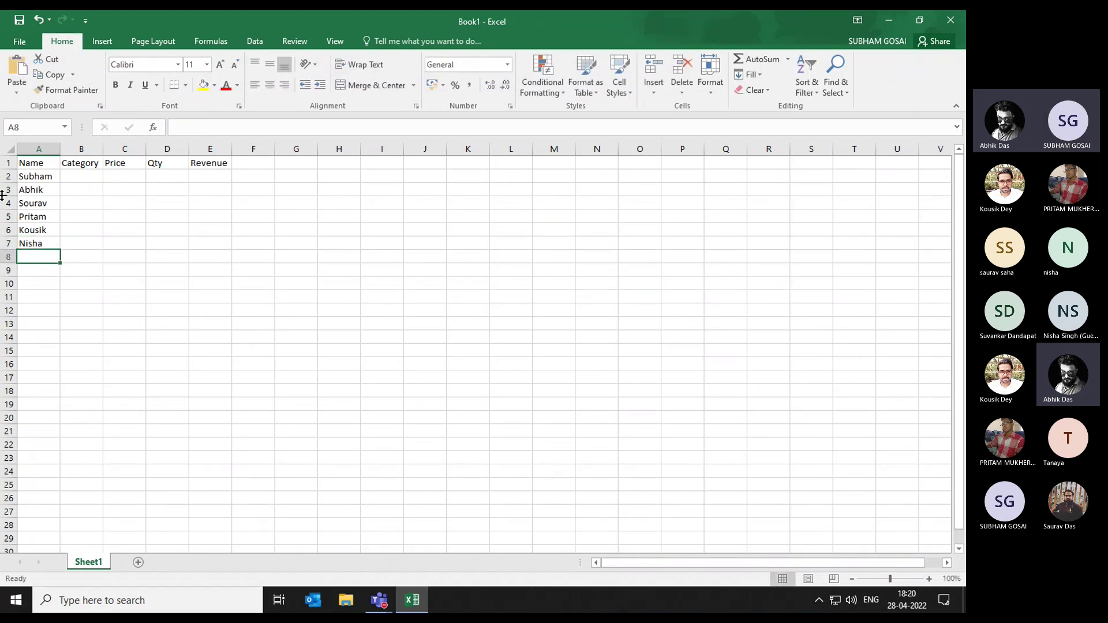
# Enter the categories A and B in capital letters in cells B2 and B3
pyautogui.press('Up')
pyautogui.press('Up')
pyautogui.press('Up')
pyautogui.press('Up')
pyautogui.press('Up')
pyautogui.press('Up')
pyautogui.press('Right')
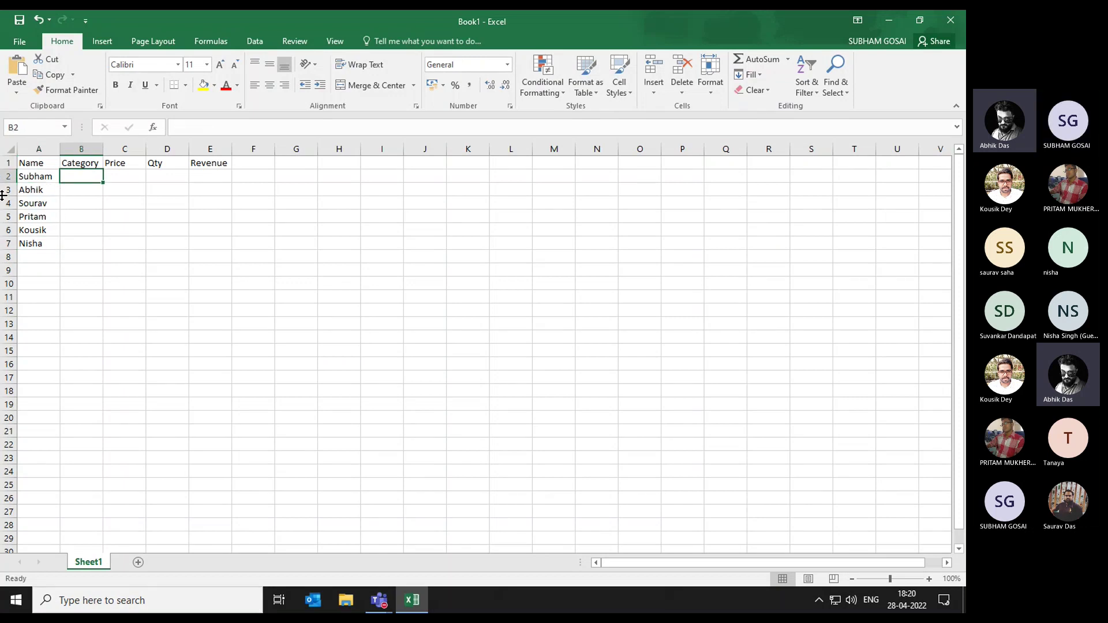
pyautogui.write('a')
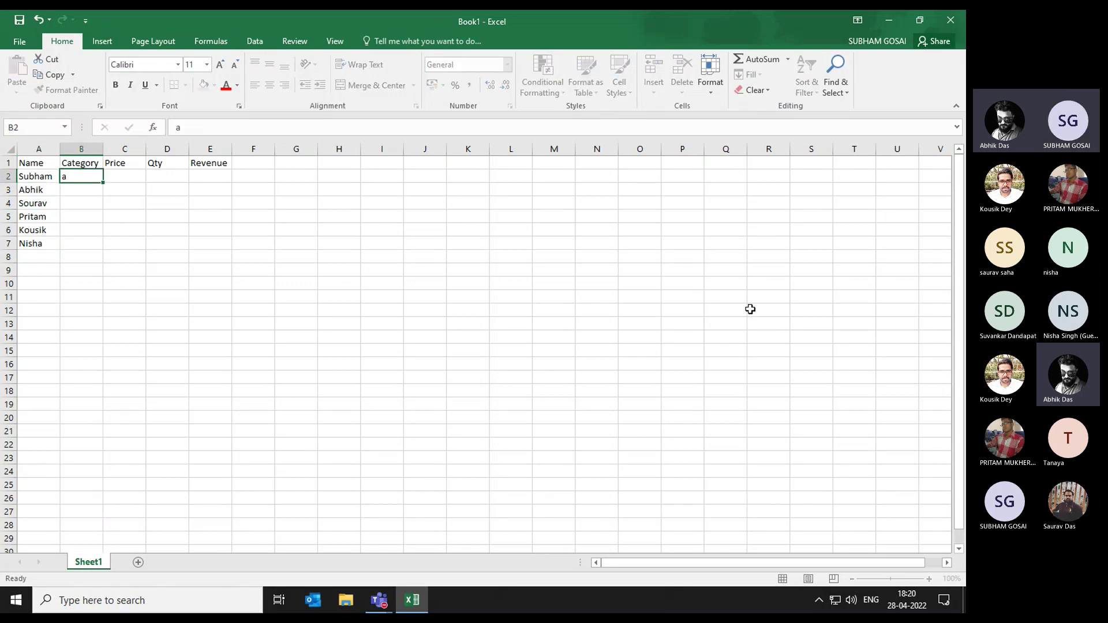
pyautogui.press('Return')
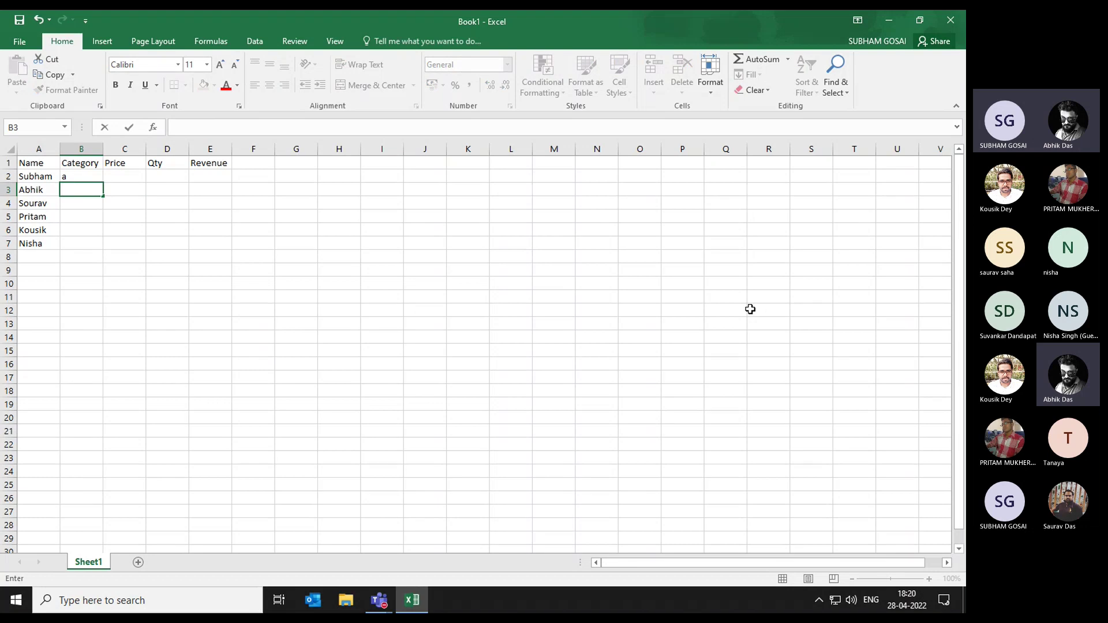
pyautogui.press('Escape')
pyautogui.press('Up')
pyautogui.write('A')
pyautogui.press('Return')
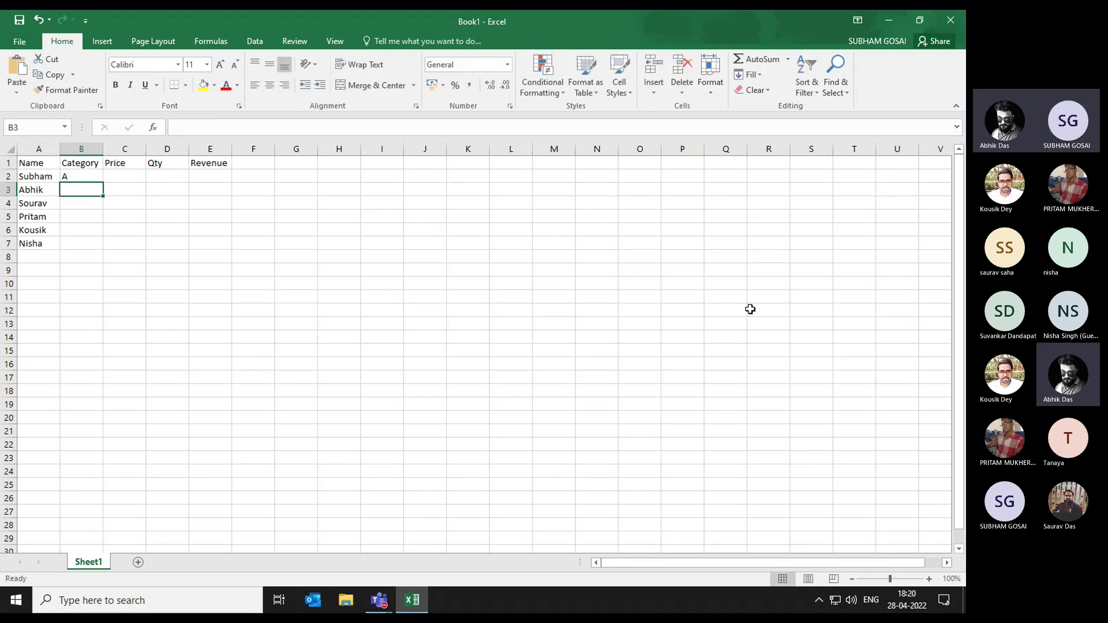
pyautogui.write('B')
pyautogui.press('Return')
pyautogui.write('Category')
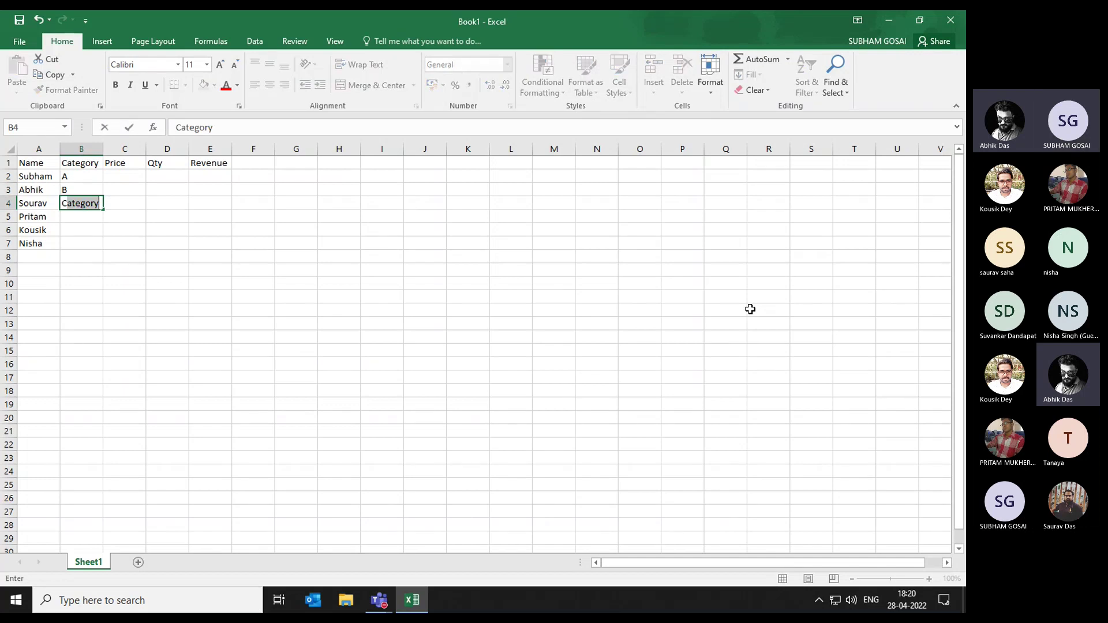
pyautogui.press('Return')
pyautogui.press('Up')
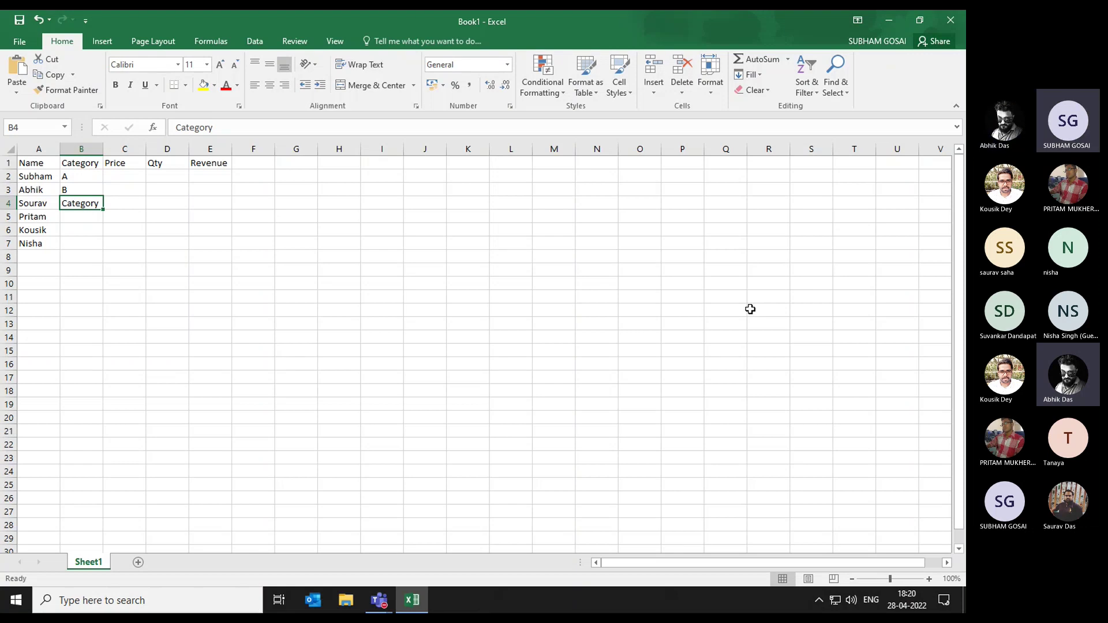
pyautogui.write('c')
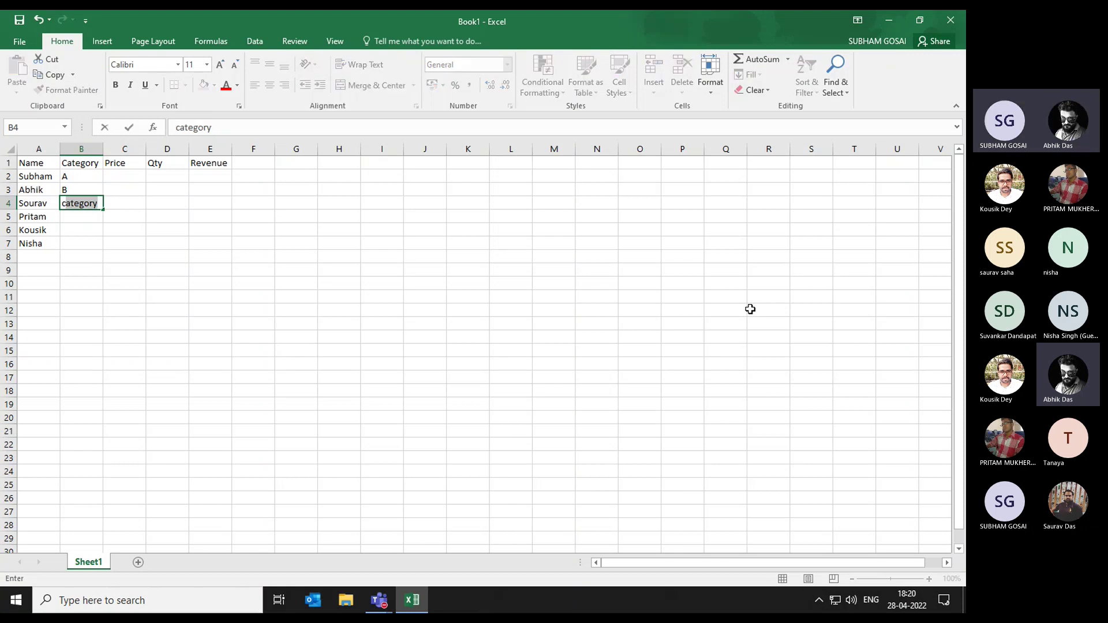
pyautogui.press('BackSpace')
pyautogui.press('BackSpace')
pyautogui.write('C')
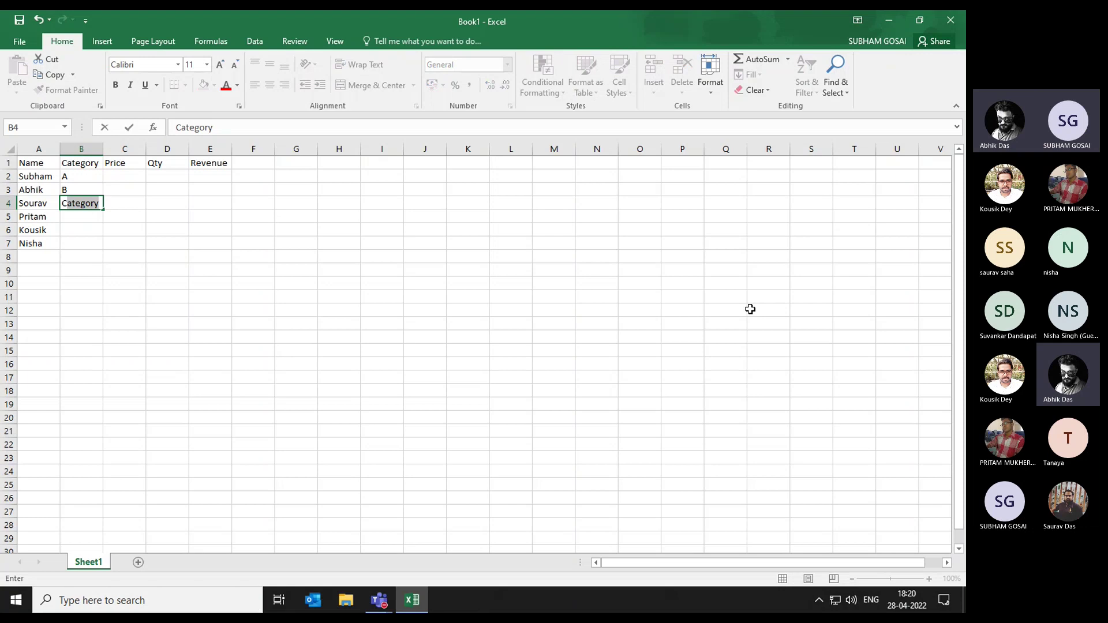
pyautogui.press('Return')
pyautogui.press('Up')
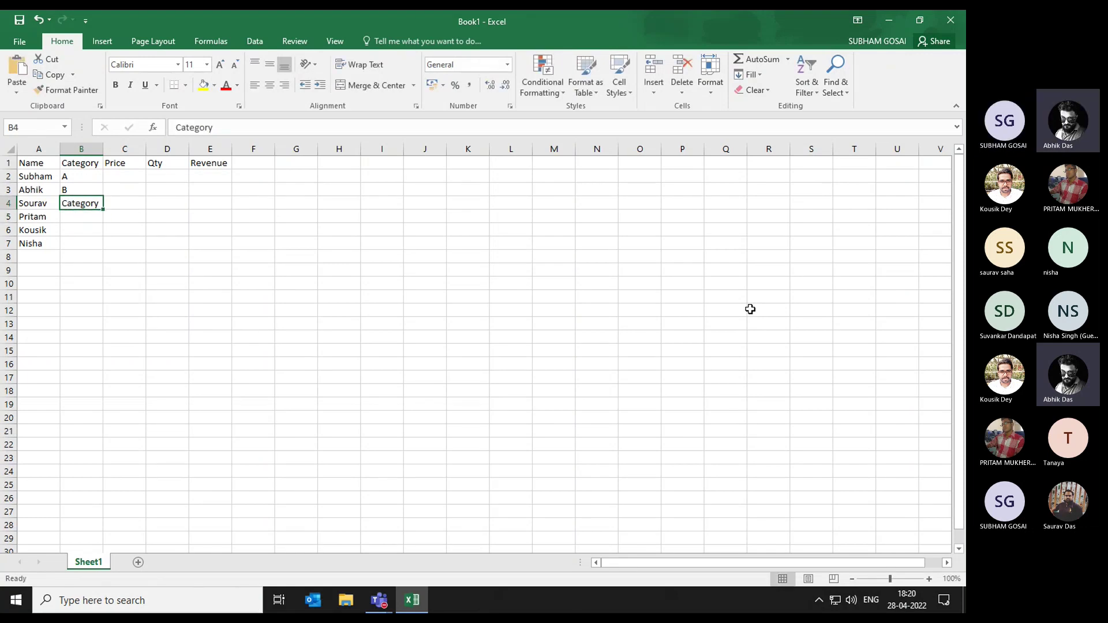
# Enter only the letter C as the category in cell B4, without the autocompleted text
pyautogui.write('C')
pyautogui.press('BackSpace')
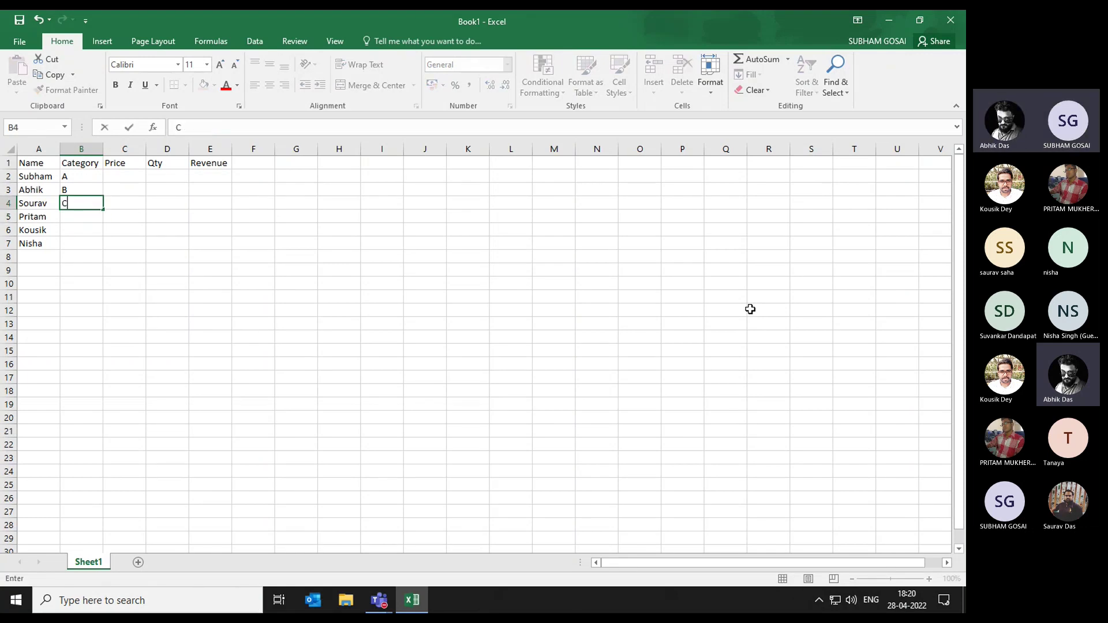
pyautogui.press('Return')
# Copy the categories A, B and C from cells B2 to B4 into cells B5 to B7
pyautogui.press('Up')
pyautogui.press('Up')
pyautogui.press('Up')
pyautogui.hotkey('ctrl', 'c')
pyautogui.press('Escape')
pyautogui.hotkey('shift', 'Down')
pyautogui.hotkey('shift', 'Down')
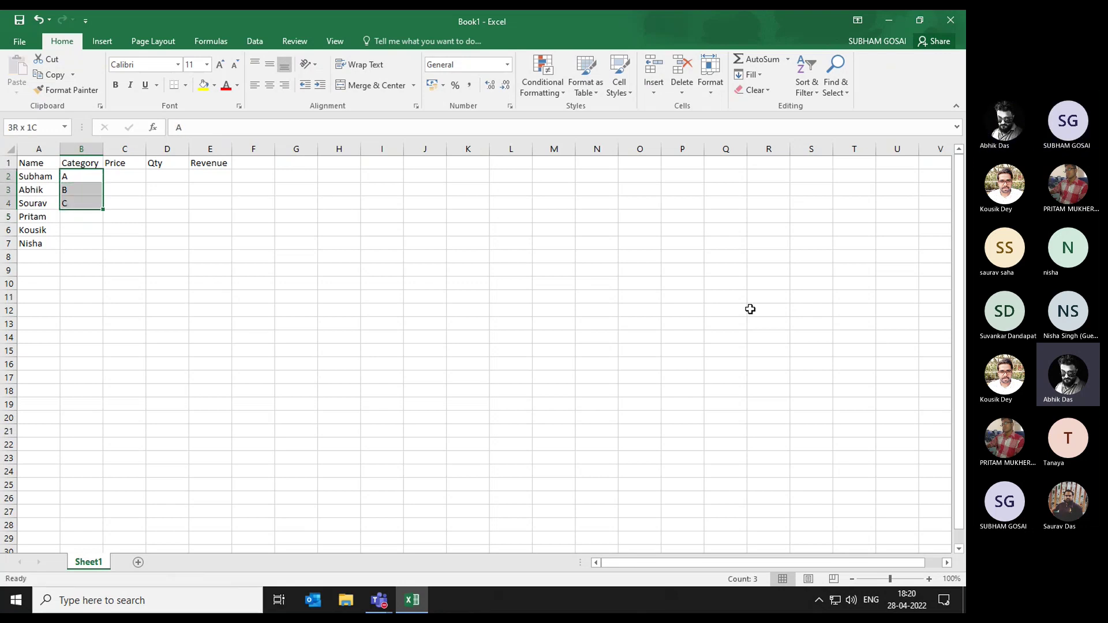
pyautogui.hotkey('ctrl', 'c')
pyautogui.press('Down')
pyautogui.hotkey('ctrl', 'v')
pyautogui.press('Escape')
pyautogui.press('Escape')
pyautogui.press('Up')
pyautogui.press('Up')
pyautogui.press('Up')
pyautogui.press('Right')
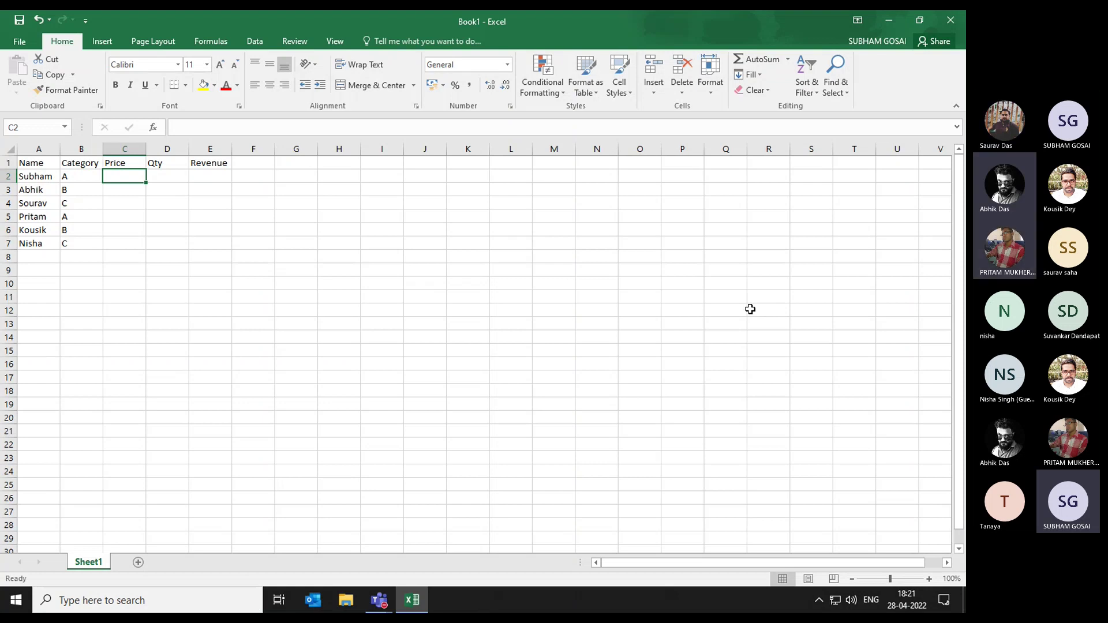
pyautogui.write('=ran')
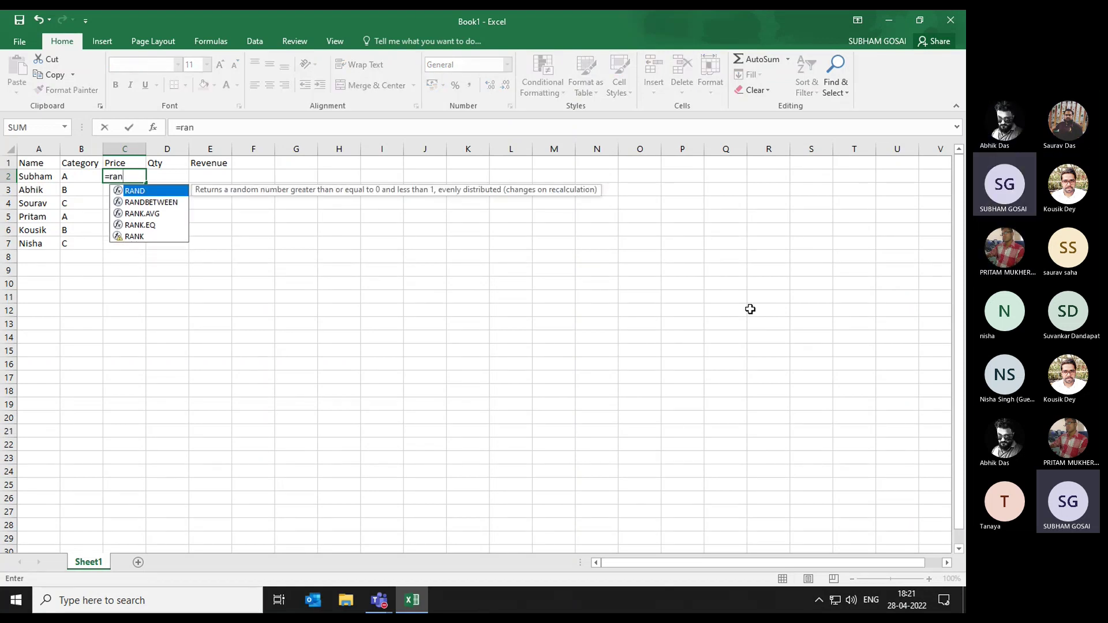
pyautogui.press('Down')
pyautogui.press('Return')
pyautogui.press('Up')
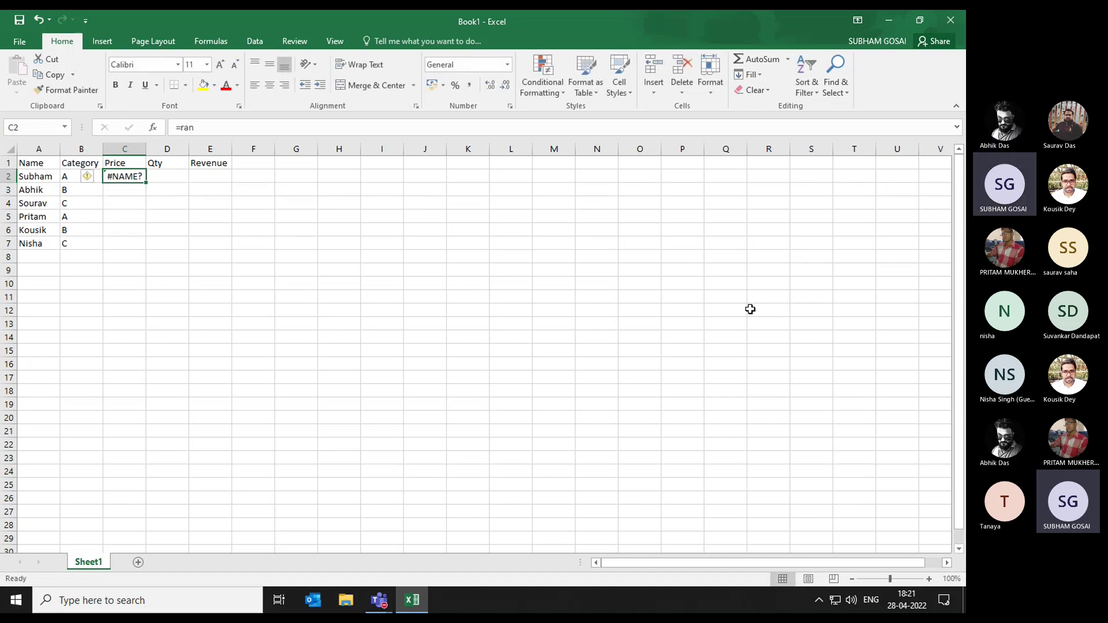
# Enter the formula =RANDBETWEEN(500,2000) in cell C2 of the Price column
pyautogui.write('=ran')
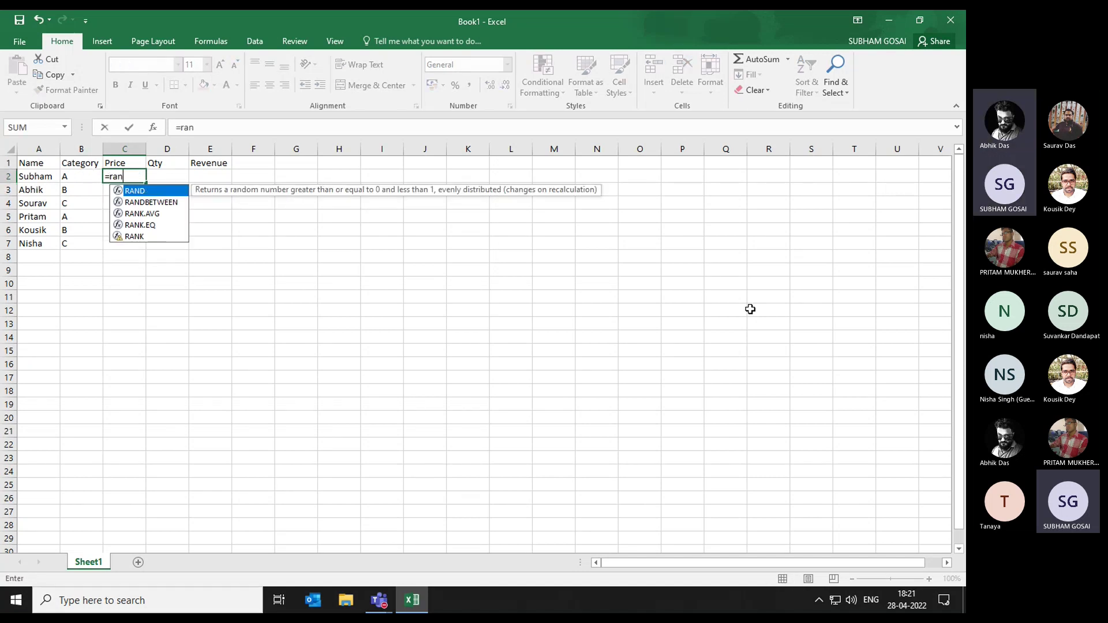
pyautogui.press('Tab')
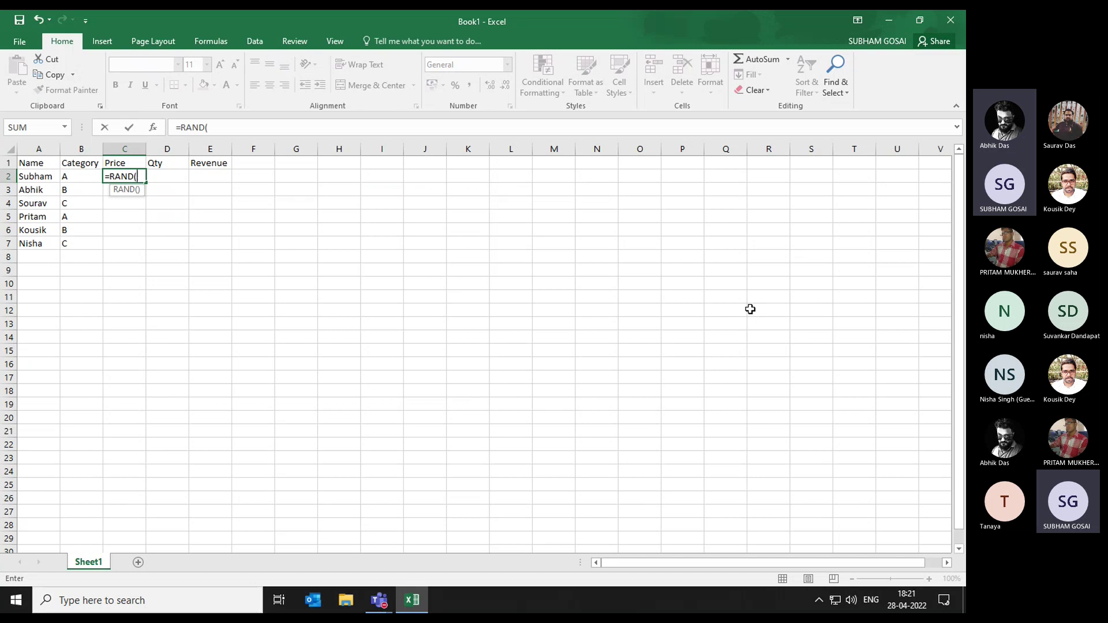
pyautogui.press('BackSpace')
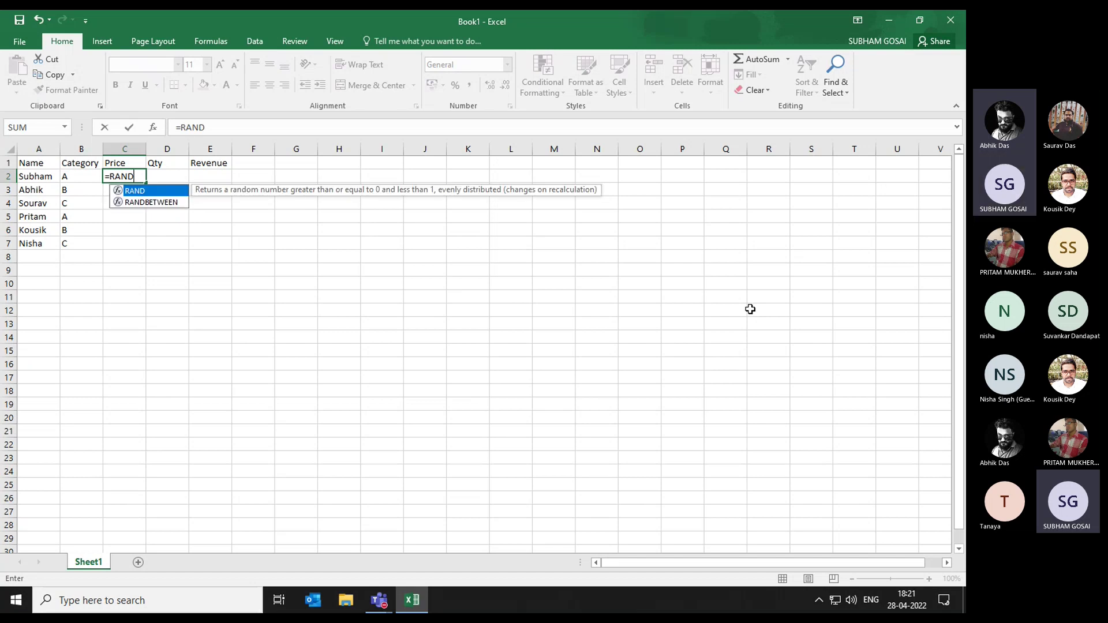
pyautogui.write('be')
pyautogui.press('Tab')
pyautogui.press('Left')
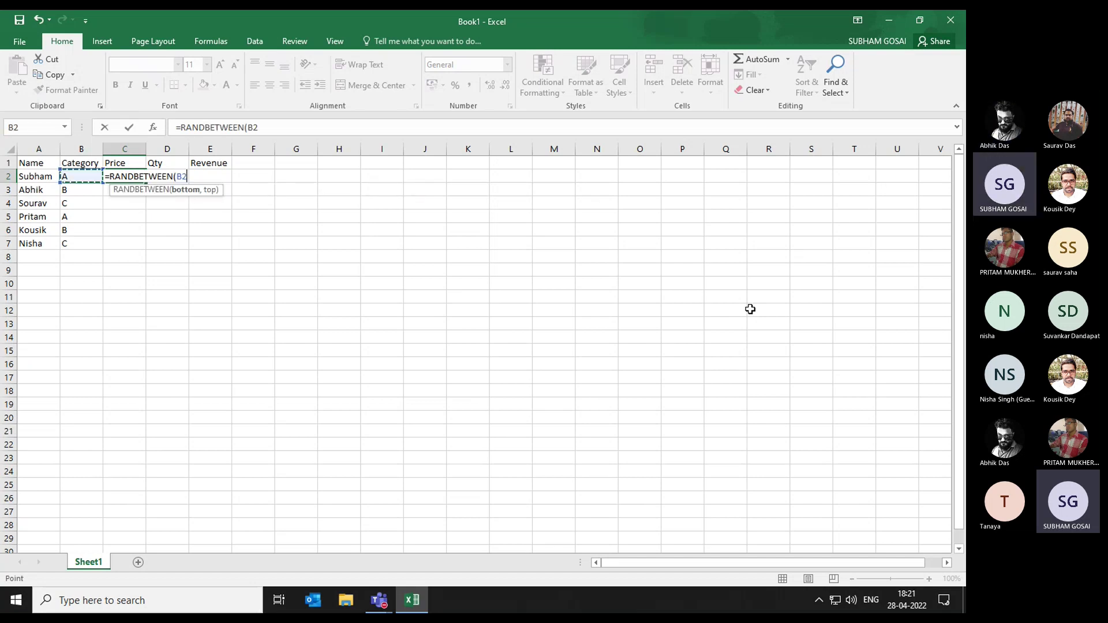
pyautogui.press('Right')
pyautogui.press('BackSpace')
pyautogui.press('BackSpace')
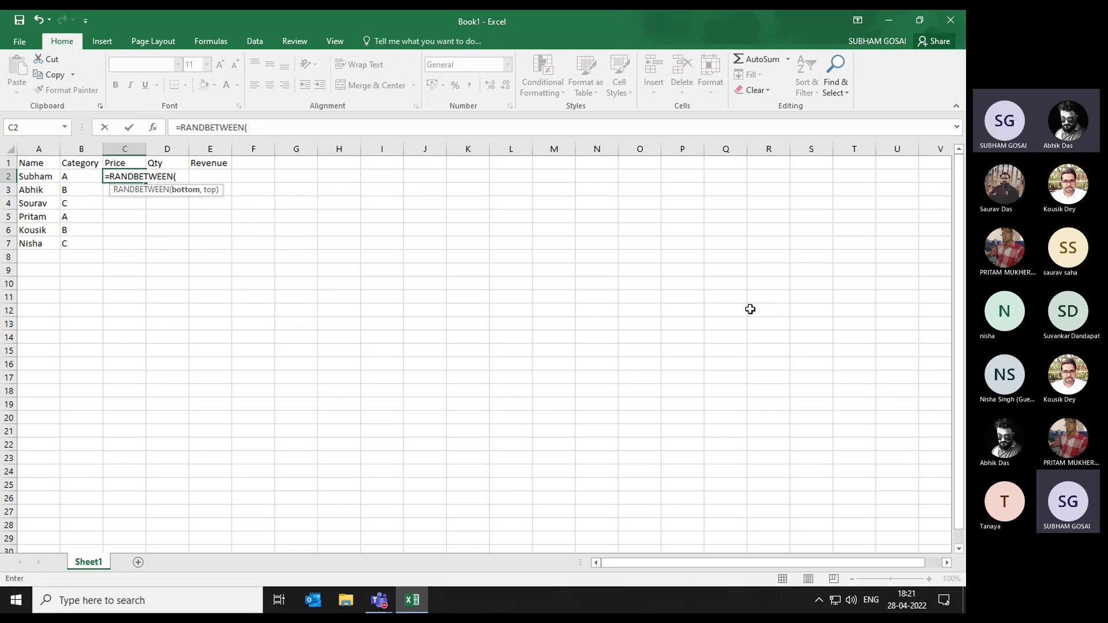
pyautogui.write('500,')
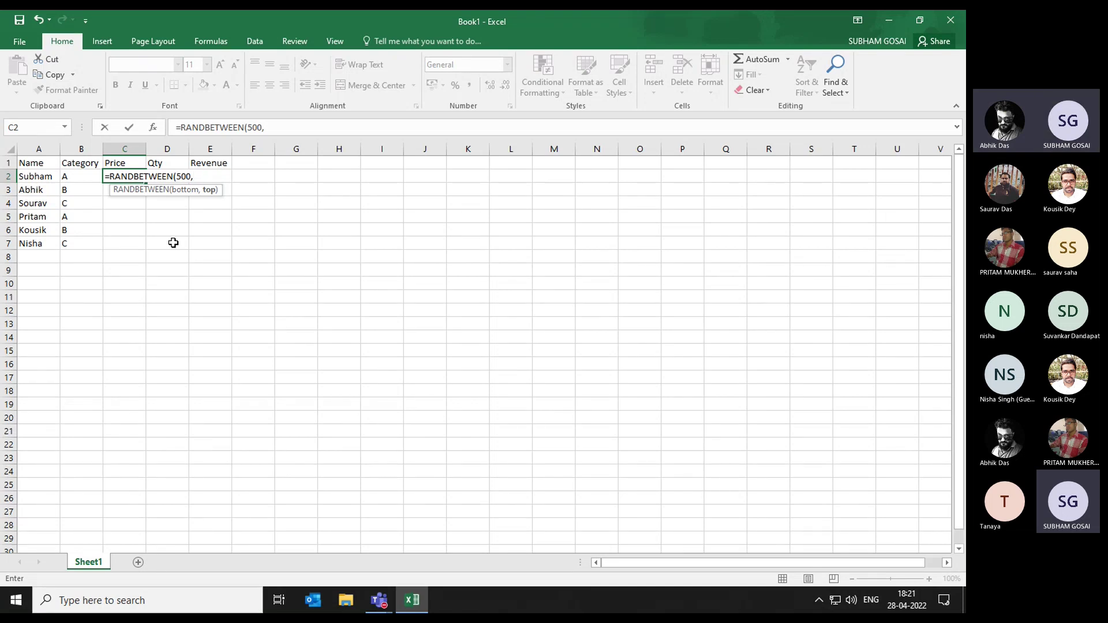
pyautogui.write('2')
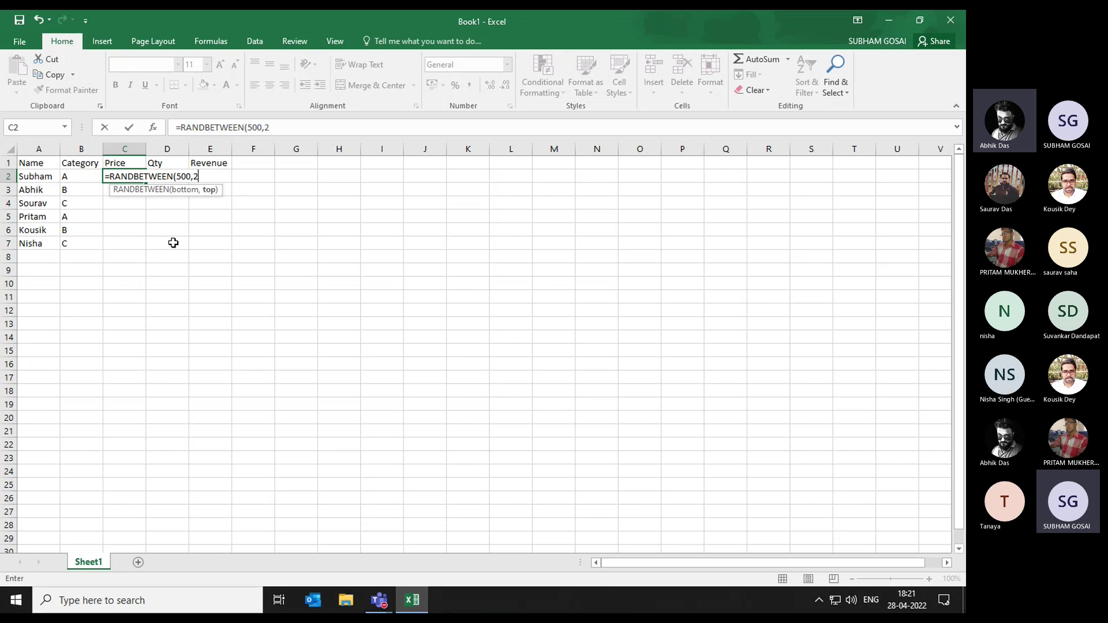
pyautogui.press('BackSpace')
pyautogui.write('2000')
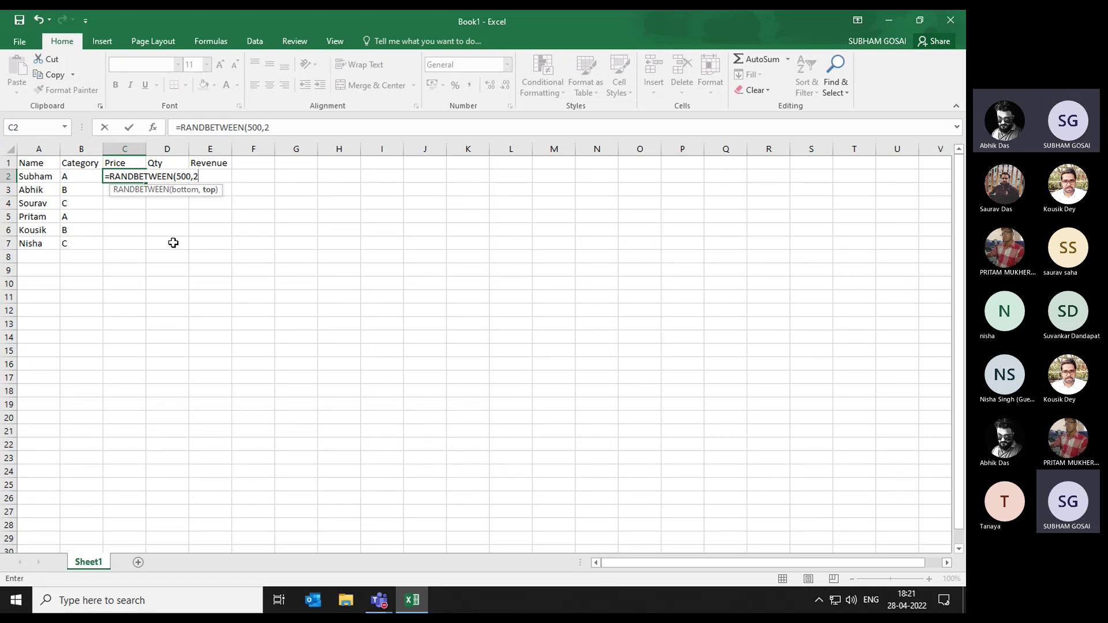
pyautogui.write(')')
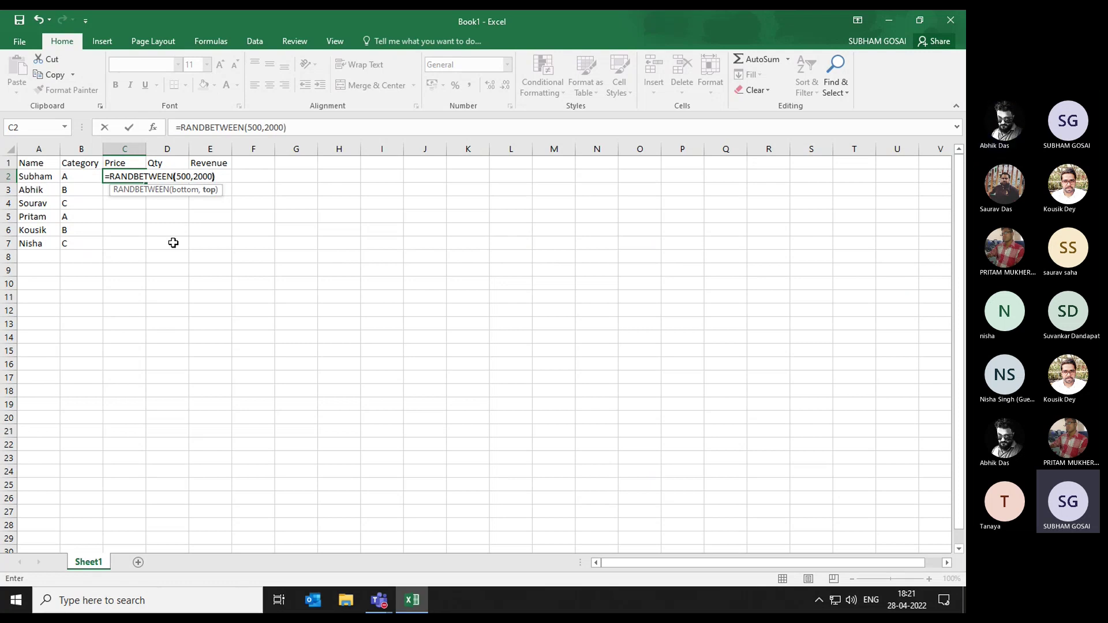
pyautogui.press('Return')
# Fill the random price formula from cell C2 down to cell C7
pyautogui.press('Up')
pyautogui.press('Left')
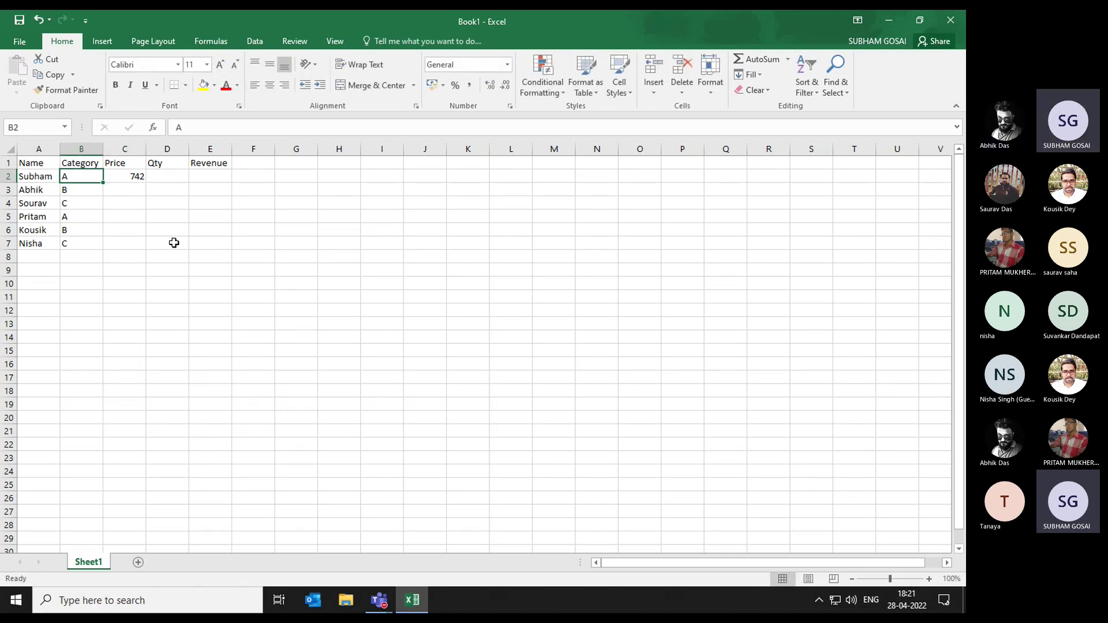
pyautogui.hotkey('ctrl', 'Down')
pyautogui.press('Right')
pyautogui.hotkey('ctrl', 'shift', 'Up')
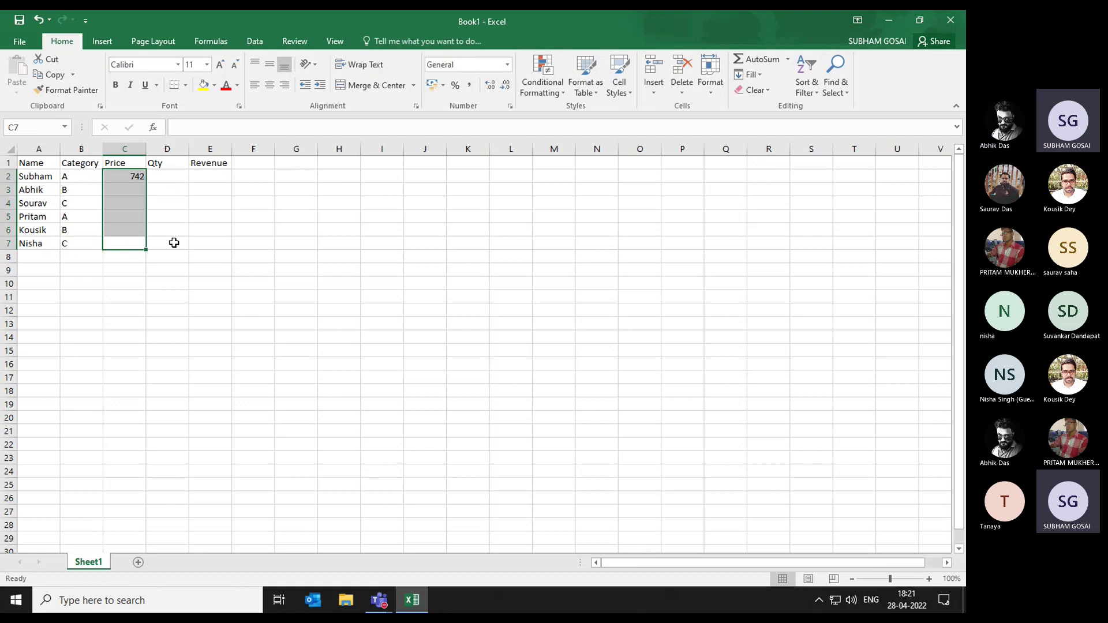
pyautogui.hotkey('ctrl', 'd')
# Copy the prices in cells C2 to C7 and choose Values in Paste Special, but cancel without pasting
pyautogui.press('Up')
pyautogui.press('Up')
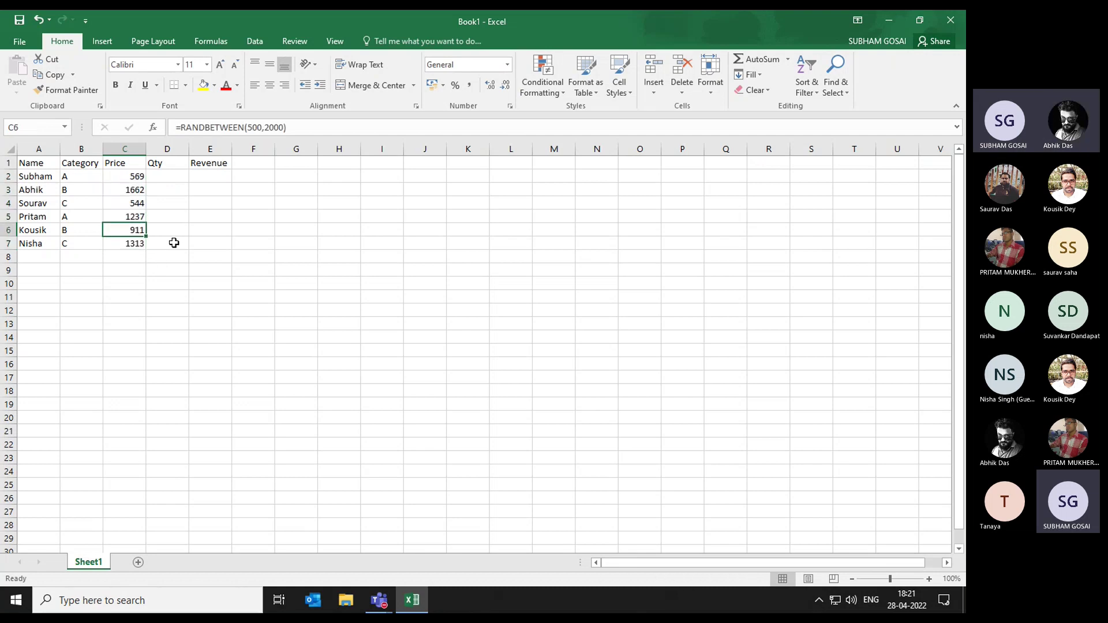
pyautogui.press('Up')
pyautogui.press('Up')
pyautogui.press('Up')
pyautogui.hotkey('ctrl', 'shift', 'Down')
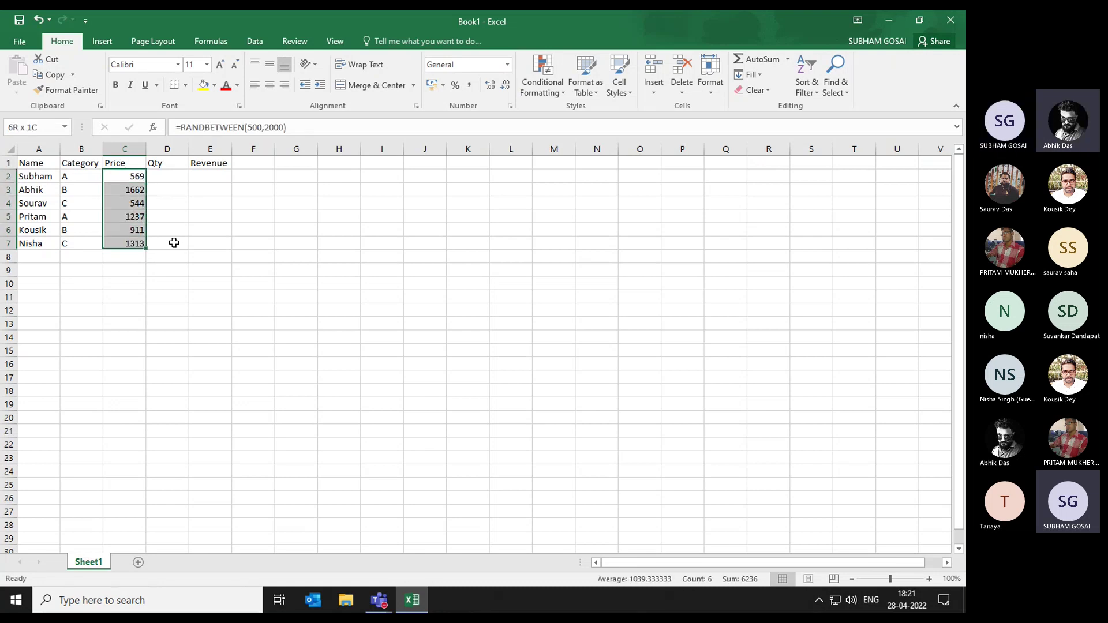
pyautogui.hotkey('ctrl', 'c')
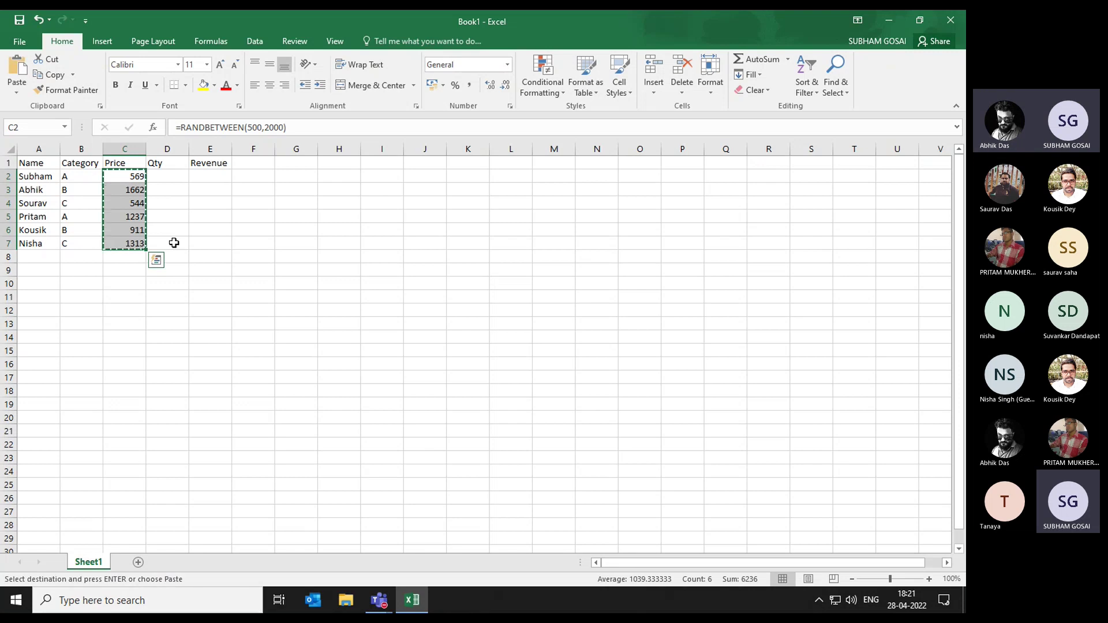
pyautogui.hotkey('ctrl', 'alt', 'v')
pyautogui.press('Down')
pyautogui.press('Down')
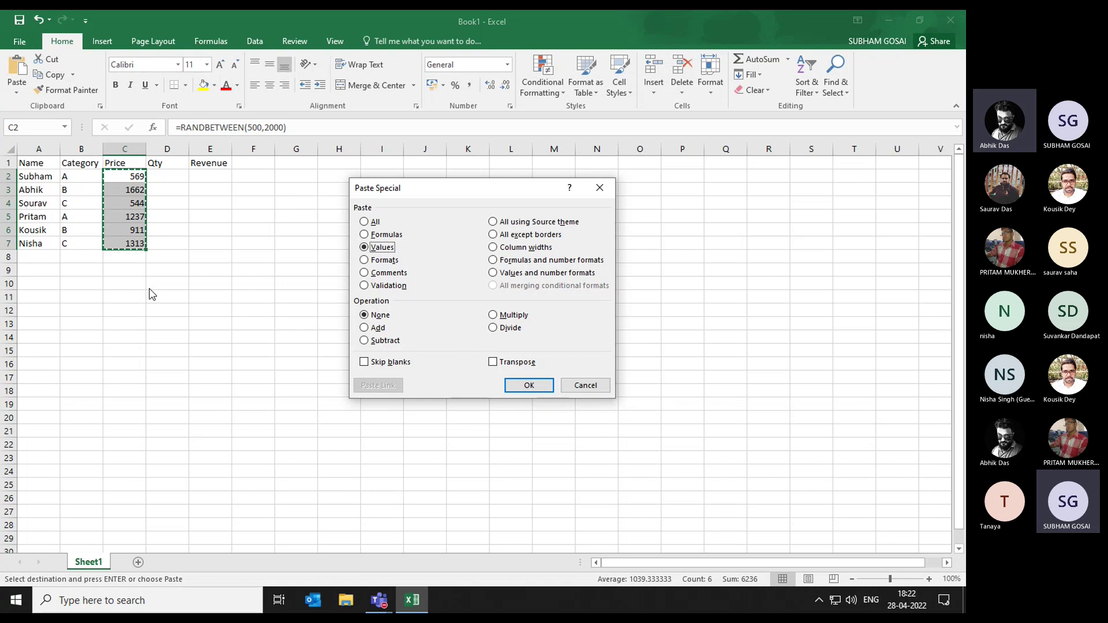
pyautogui.click(583, 386)
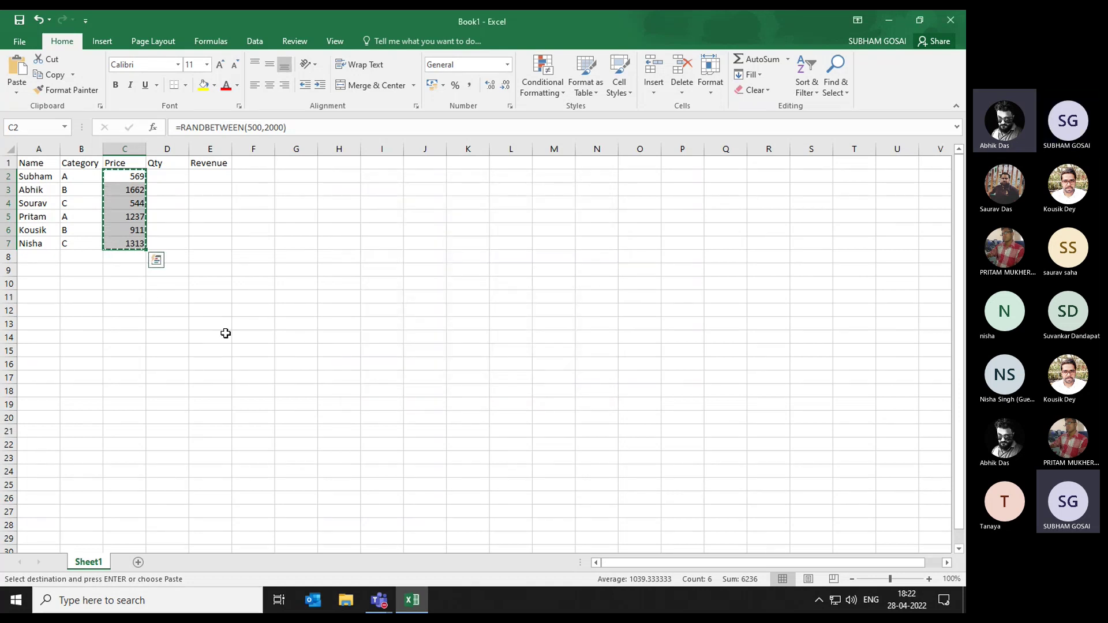
pyautogui.press('Escape')
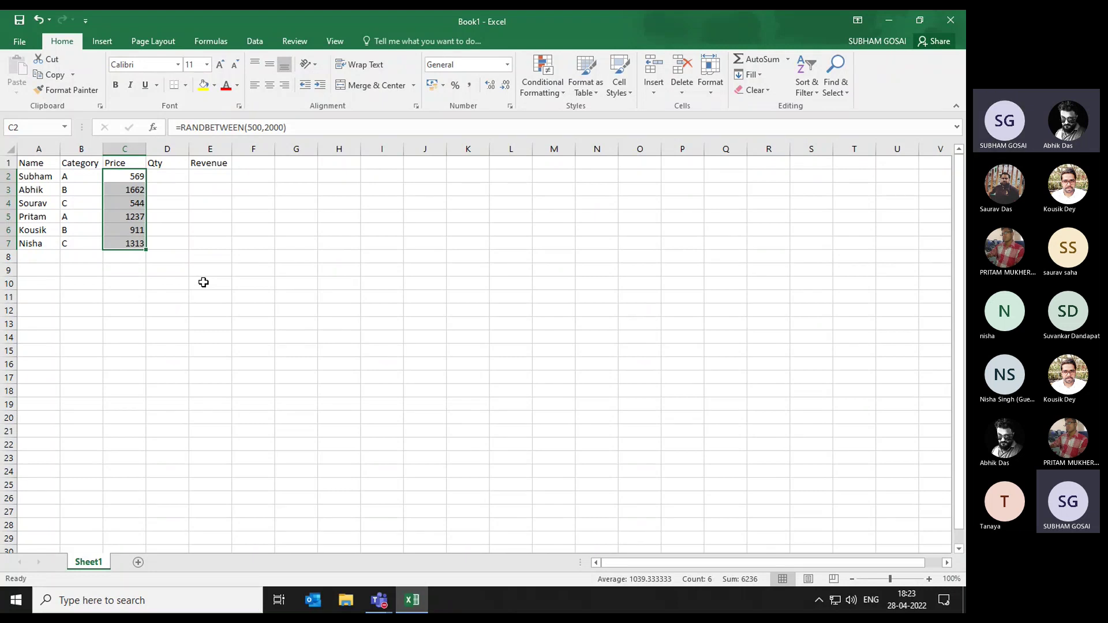
pyautogui.press('Right')
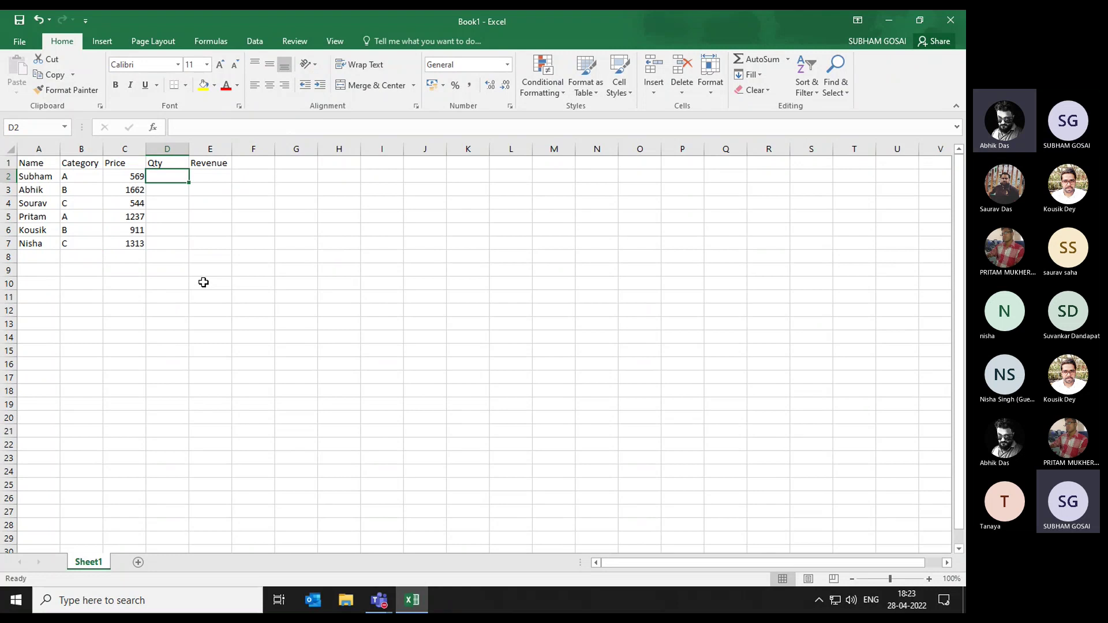
pyautogui.write('=')
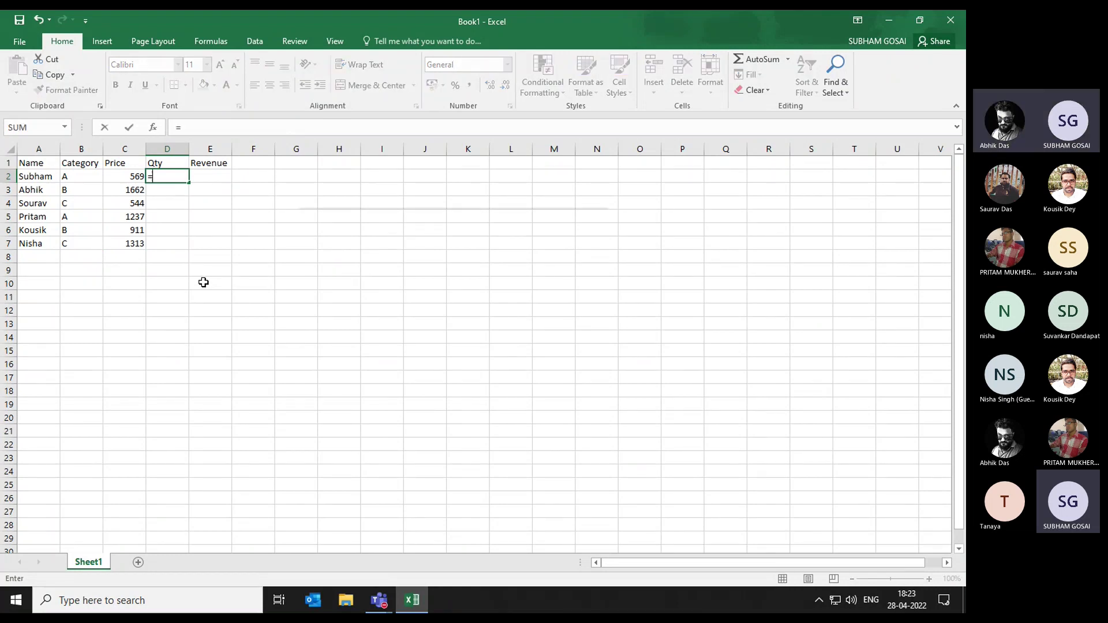
pyautogui.write('ra')
pyautogui.press('BackSpace')
pyautogui.press('BackSpace')
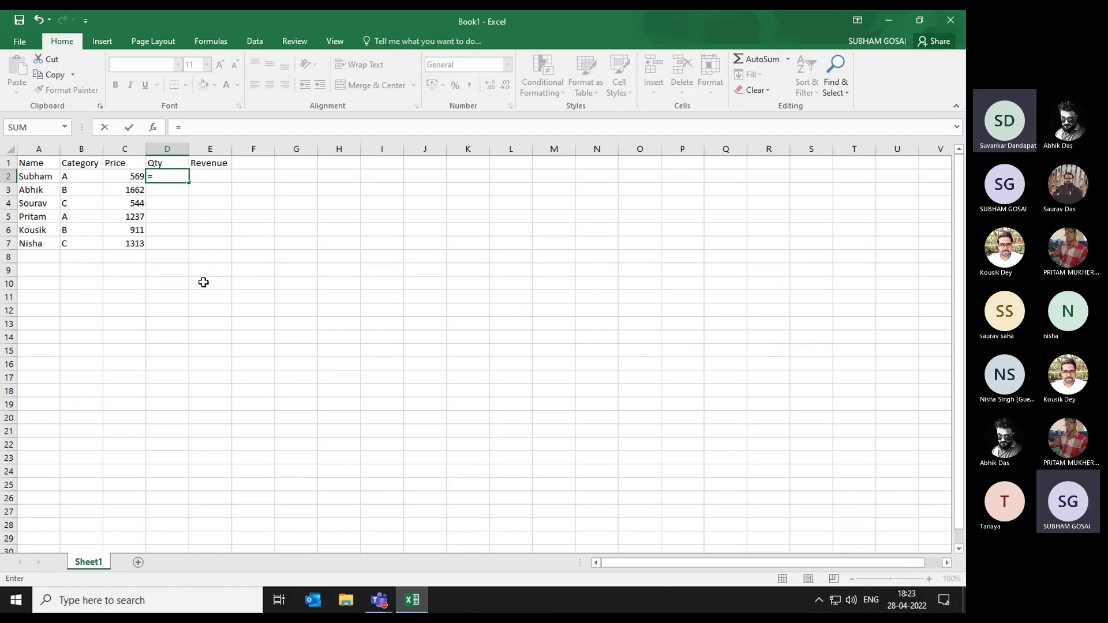
pyautogui.press('BackSpace')
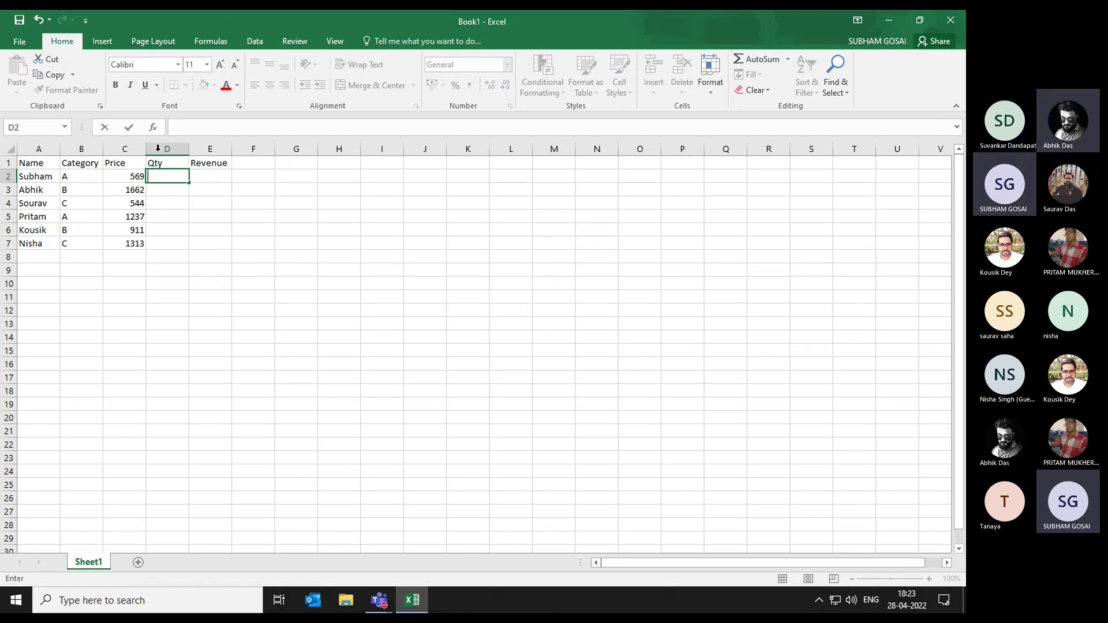
pyautogui.click(116, 177)
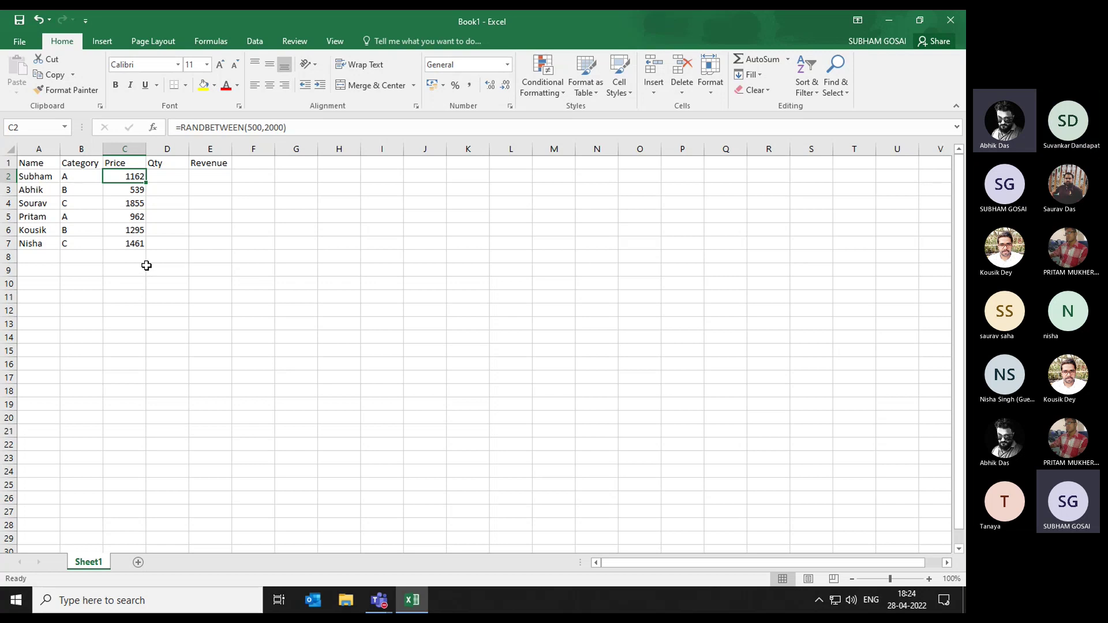
# Enter the formula =RANDBETWEEN(538,1900) in cell D2 of the Qty column
pyautogui.press('Right')
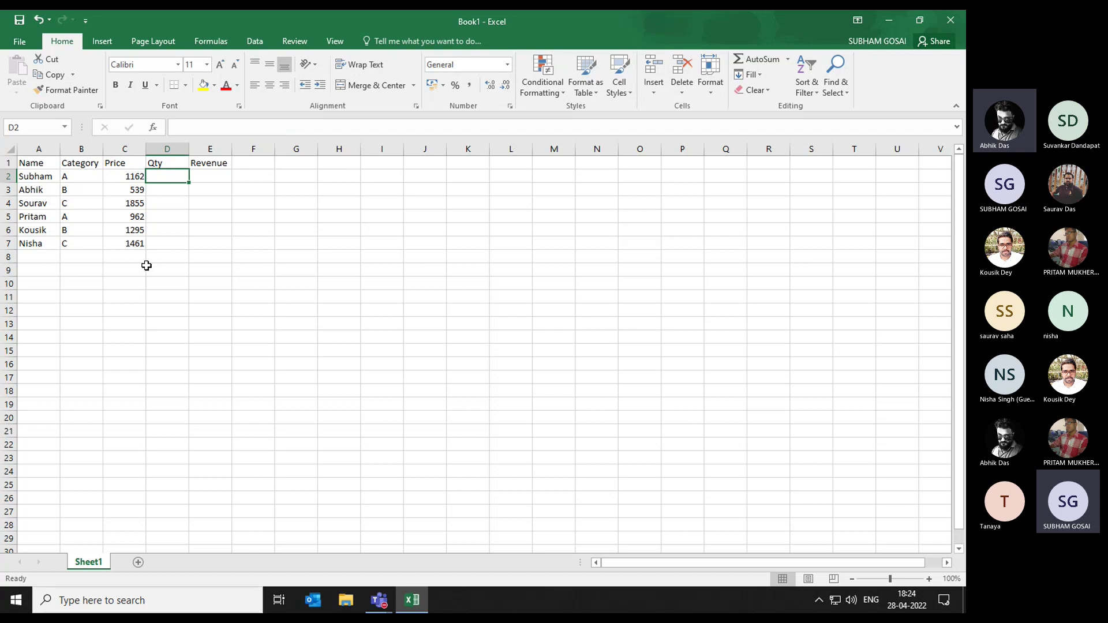
pyautogui.write('=')
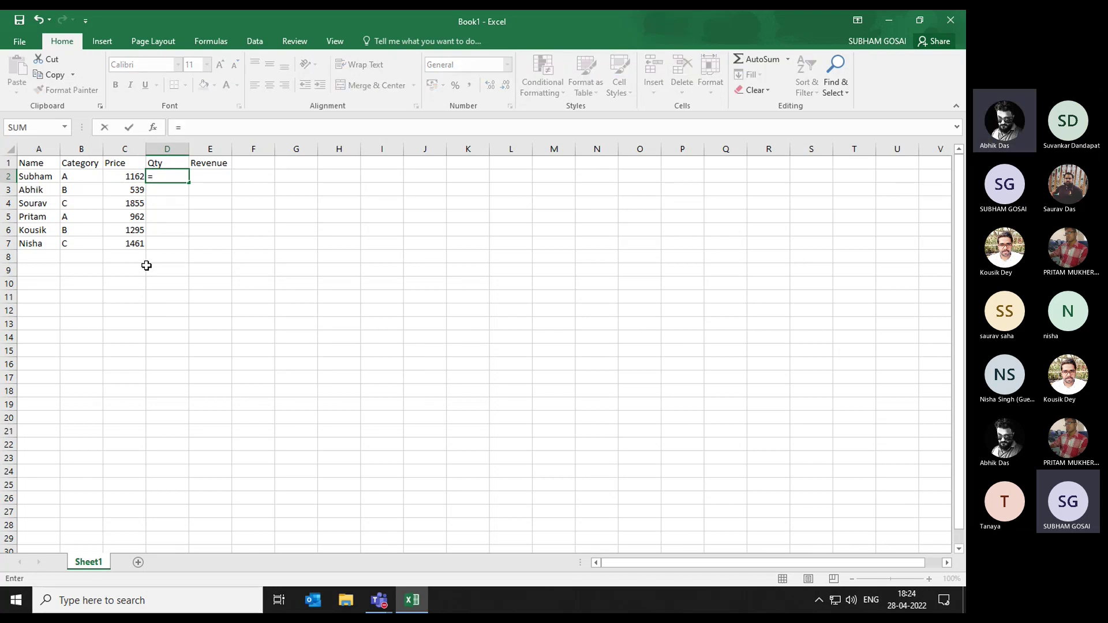
pyautogui.write('ran')
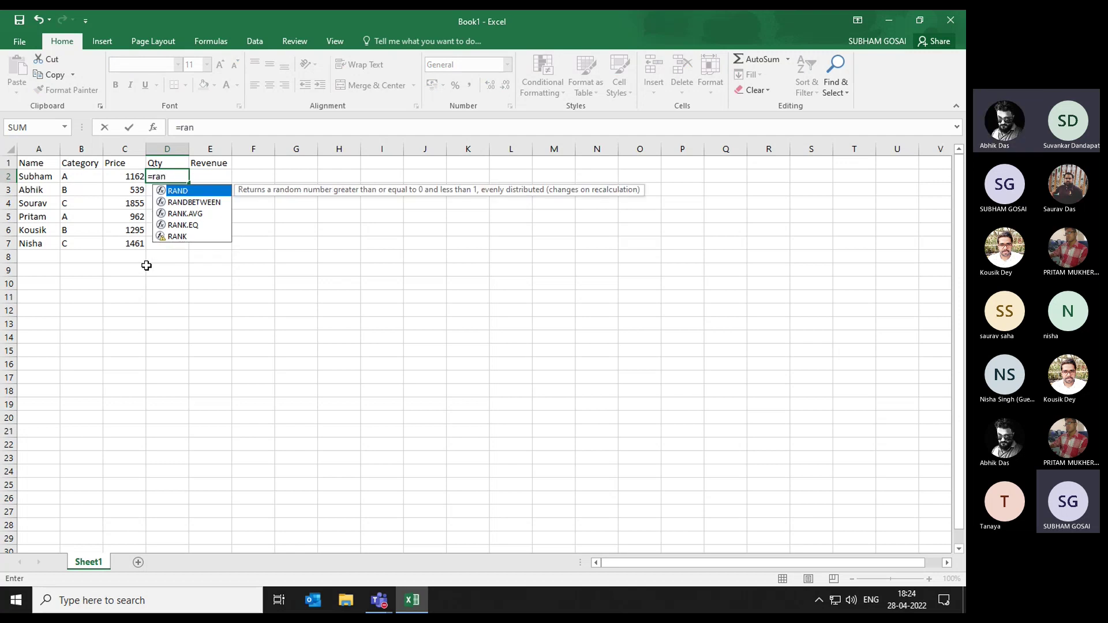
pyautogui.press('Down')
pyautogui.press('Tab')
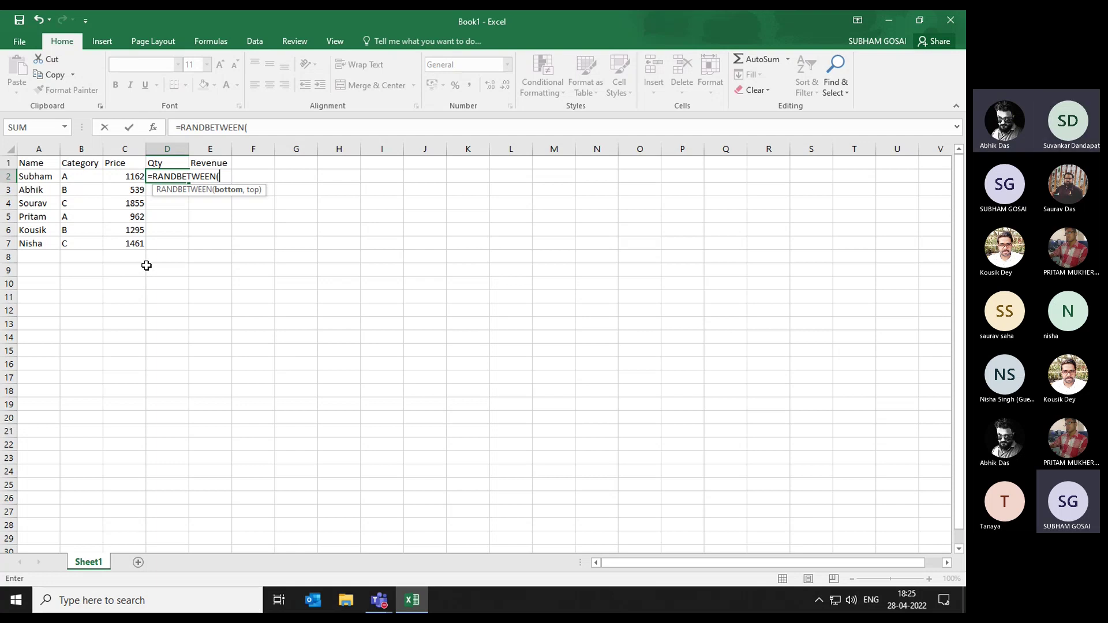
pyautogui.write('5')
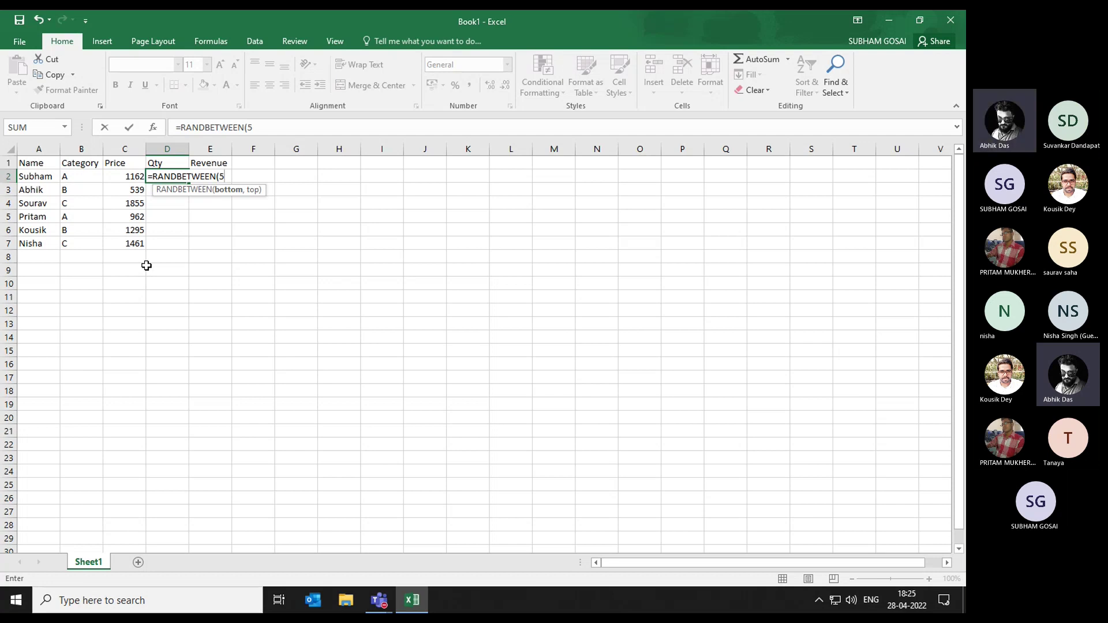
pyautogui.write('39')
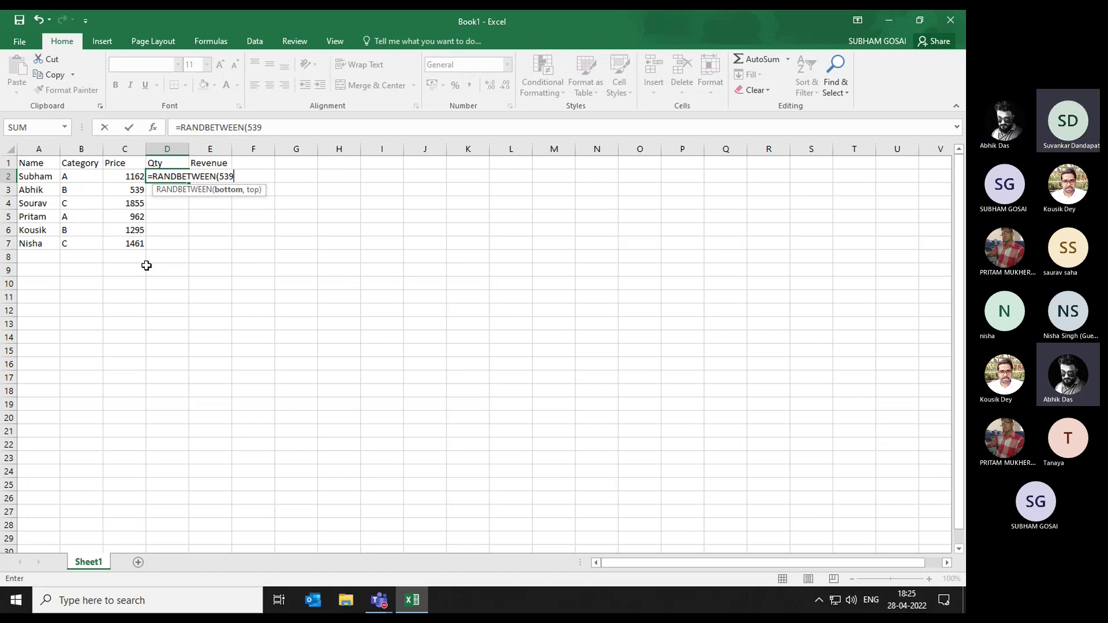
pyautogui.write(',')
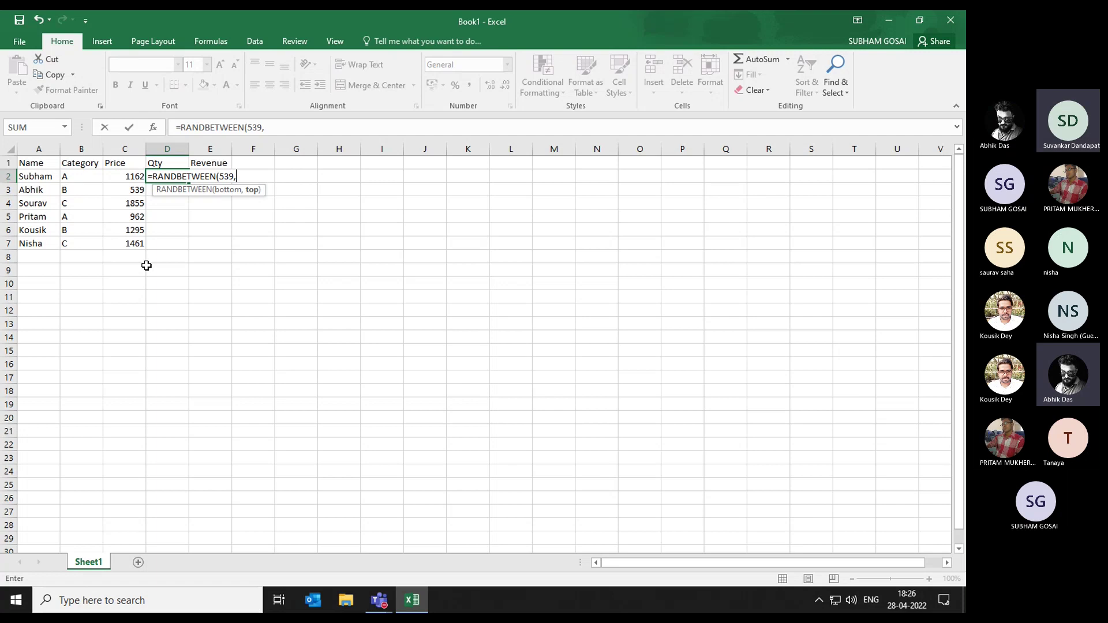
pyautogui.write('1900')
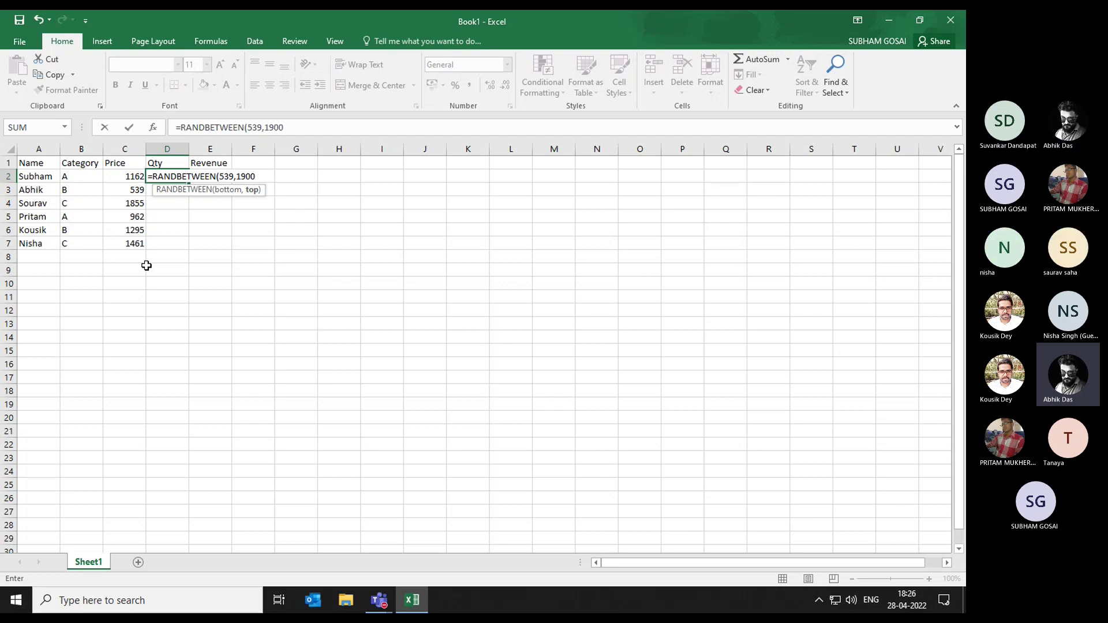
pyautogui.write(')')
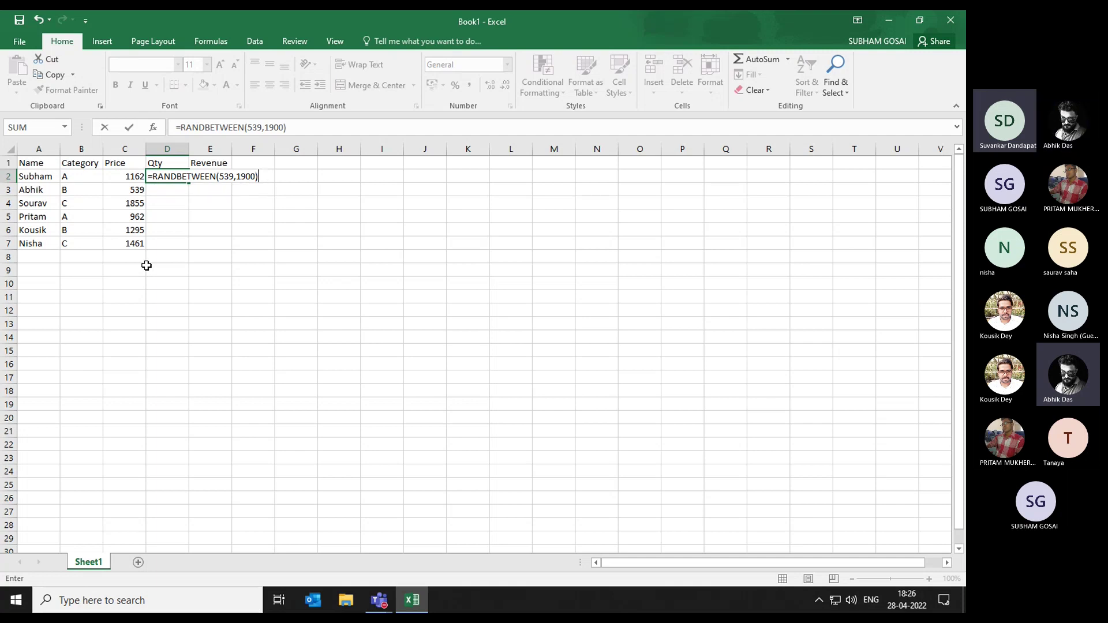
pyautogui.click(232, 176)
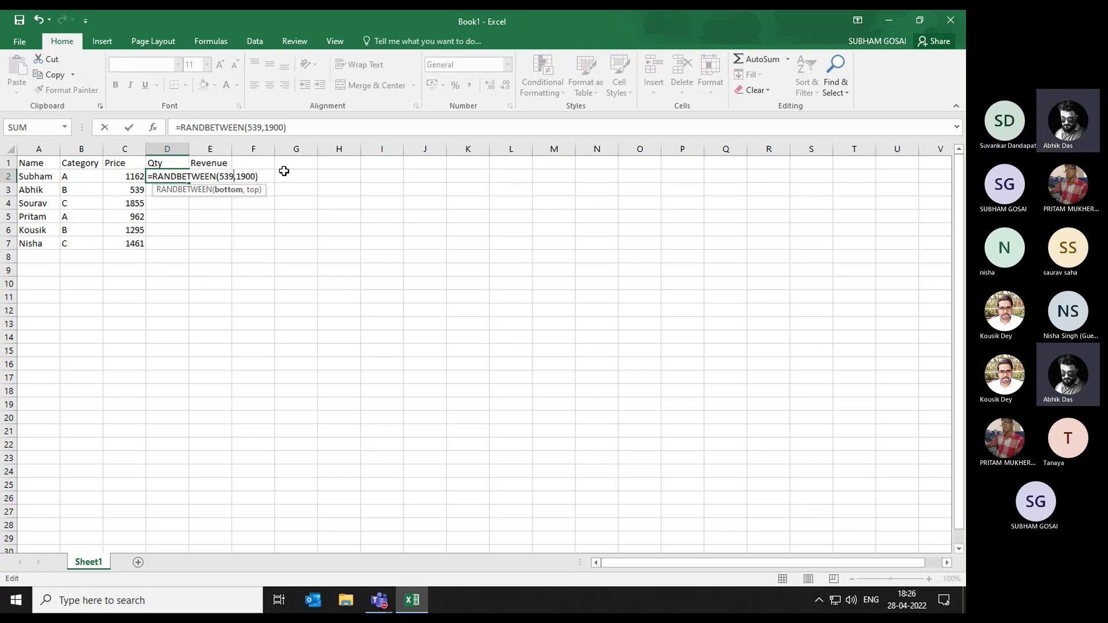
pyautogui.press('BackSpace')
pyautogui.write('8')
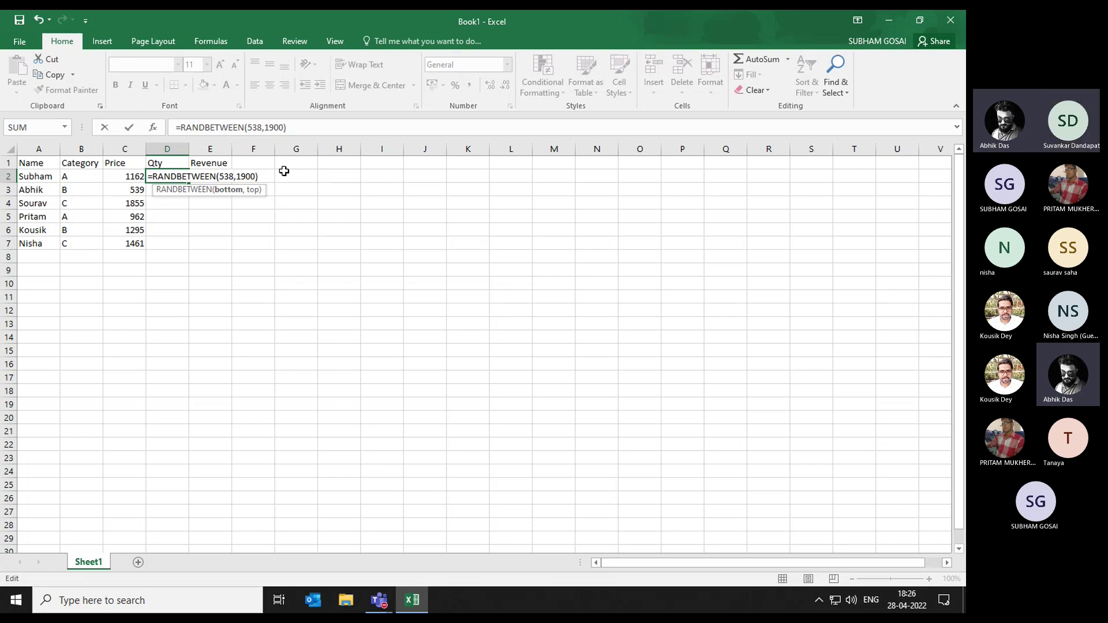
pyautogui.press('Return')
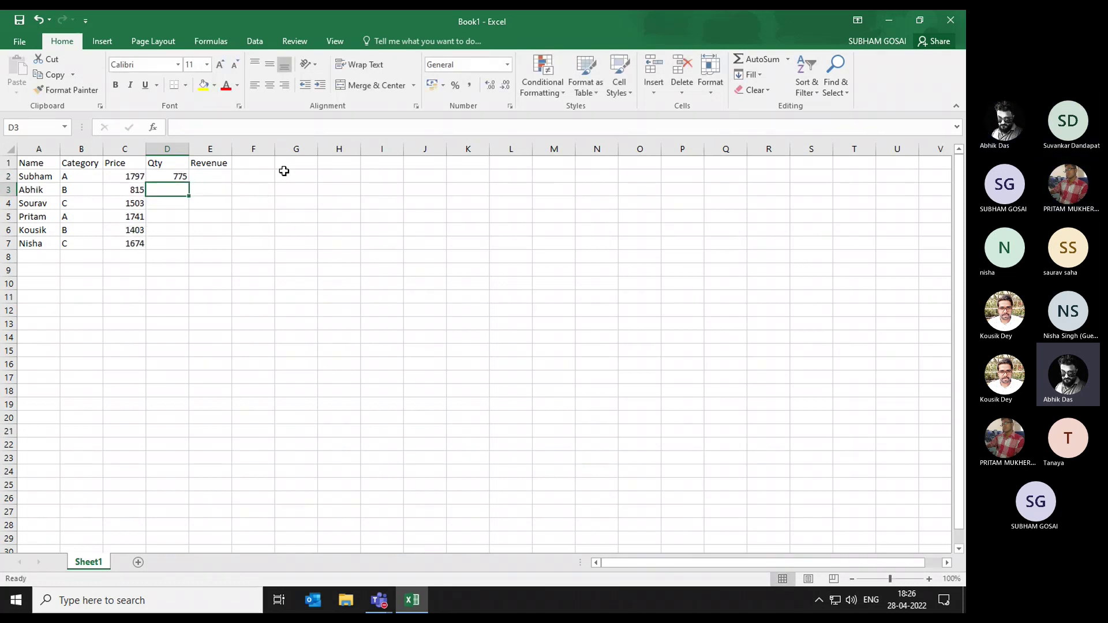
pyautogui.press('Up')
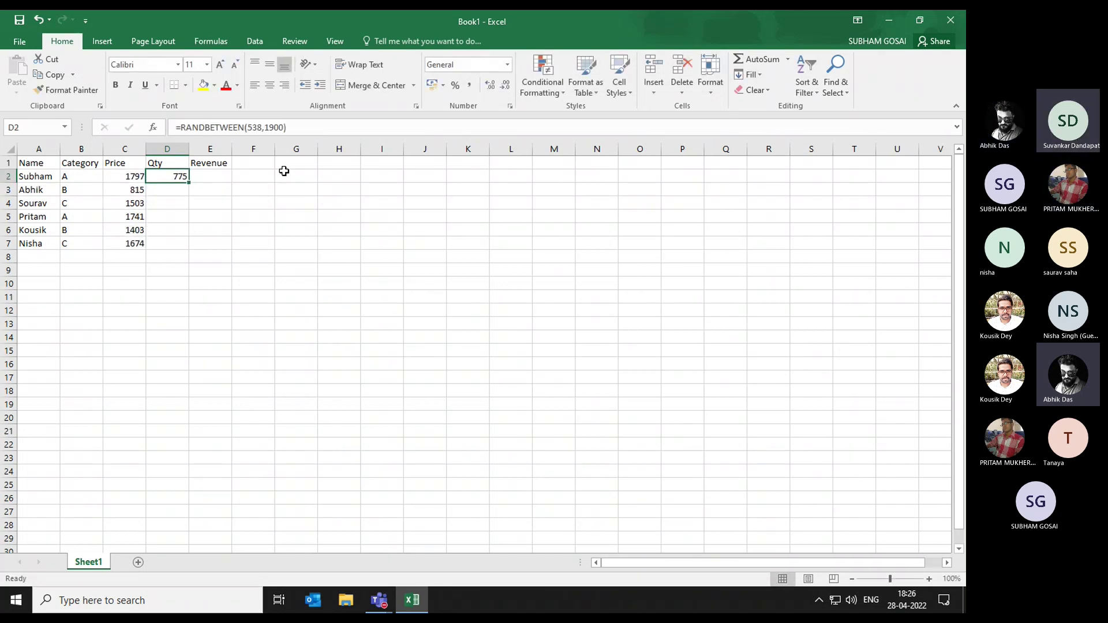
pyautogui.press('Left')
pyautogui.press('Down')
pyautogui.press('Down')
pyautogui.press('Down')
pyautogui.press('Down')
pyautogui.press('Down')
pyautogui.press('Right')
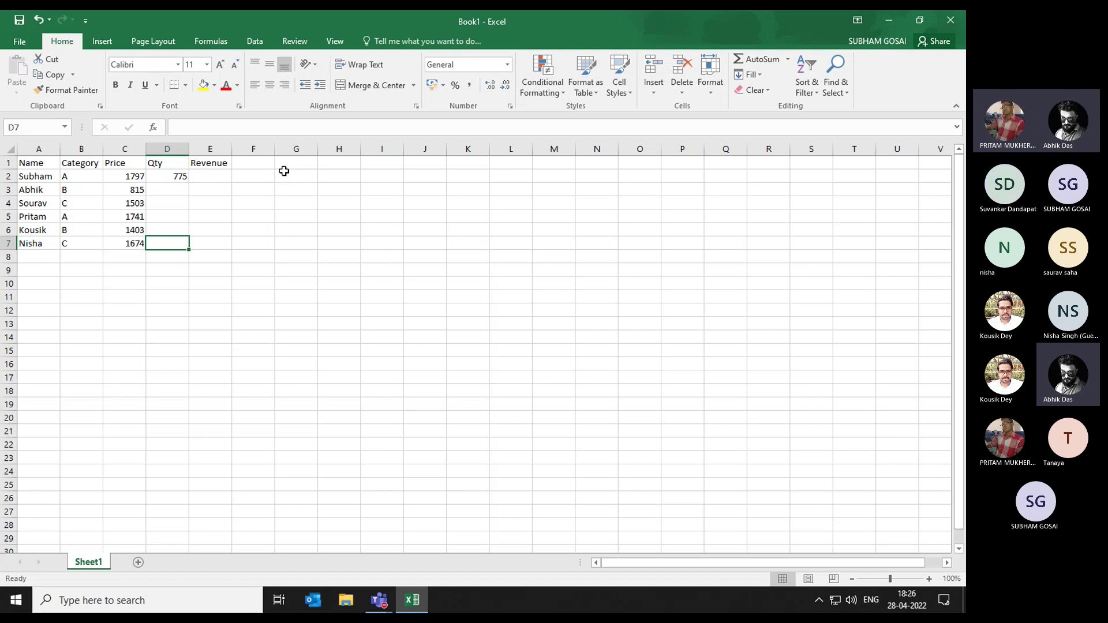
pyautogui.hotkey('shift', 'Up')
pyautogui.hotkey('shift', 'Up')
pyautogui.hotkey('shift', 'Up')
pyautogui.hotkey('shift', 'Up')
pyautogui.hotkey('shift', 'Up')
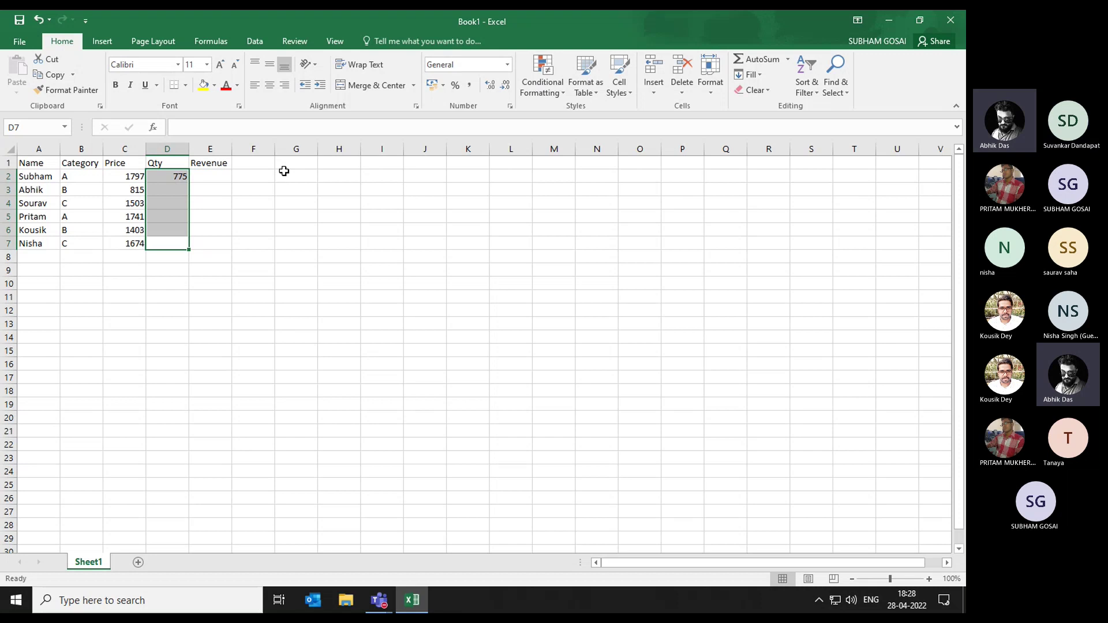
pyautogui.press('Up')
pyautogui.press('Up')
pyautogui.press('Up')
pyautogui.press('Up')
pyautogui.press('Up')
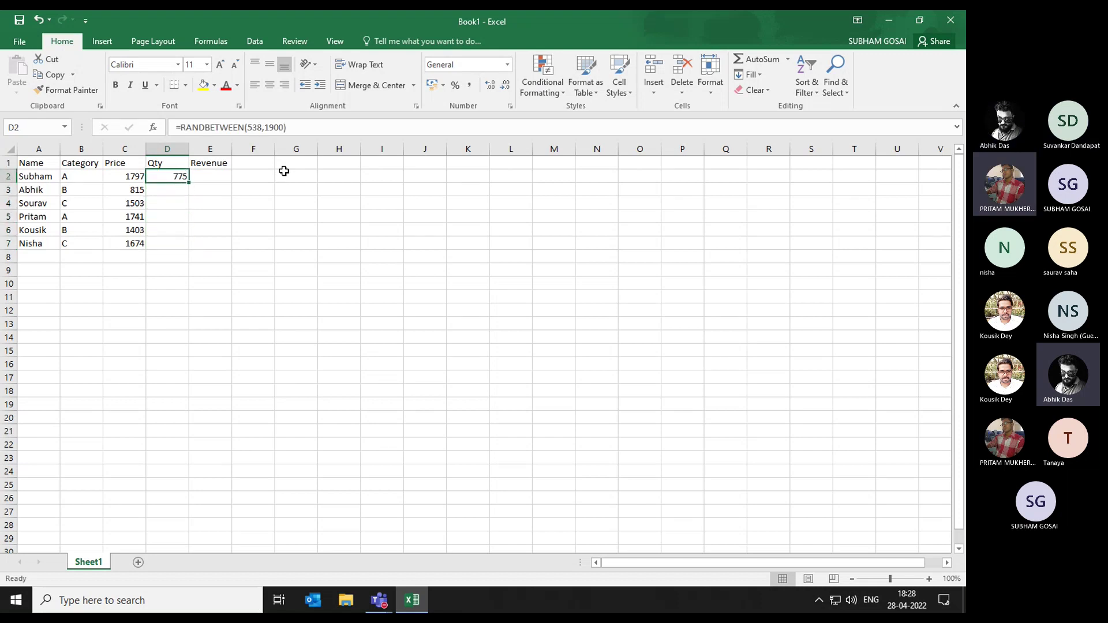
pyautogui.press('Down')
pyautogui.press('Down')
pyautogui.press('Down')
pyautogui.press('Down')
pyautogui.press('Down')
pyautogui.press('Down')
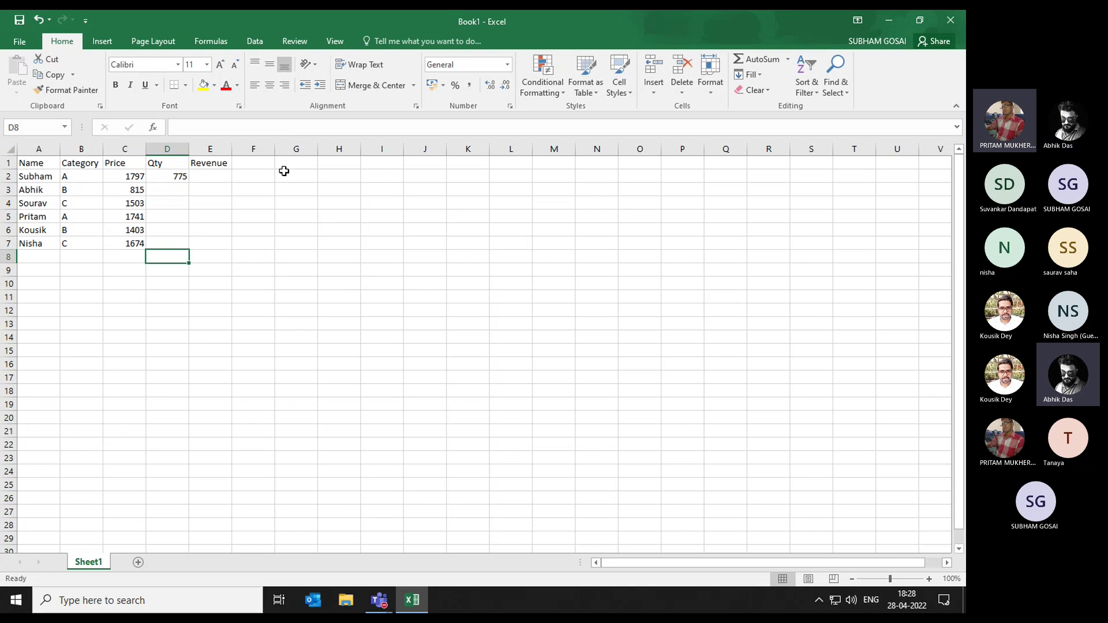
# Change the lower bound of the RANDBETWEEN formula in cell D2 to 1, keeping D2 selected
pyautogui.press('Up')
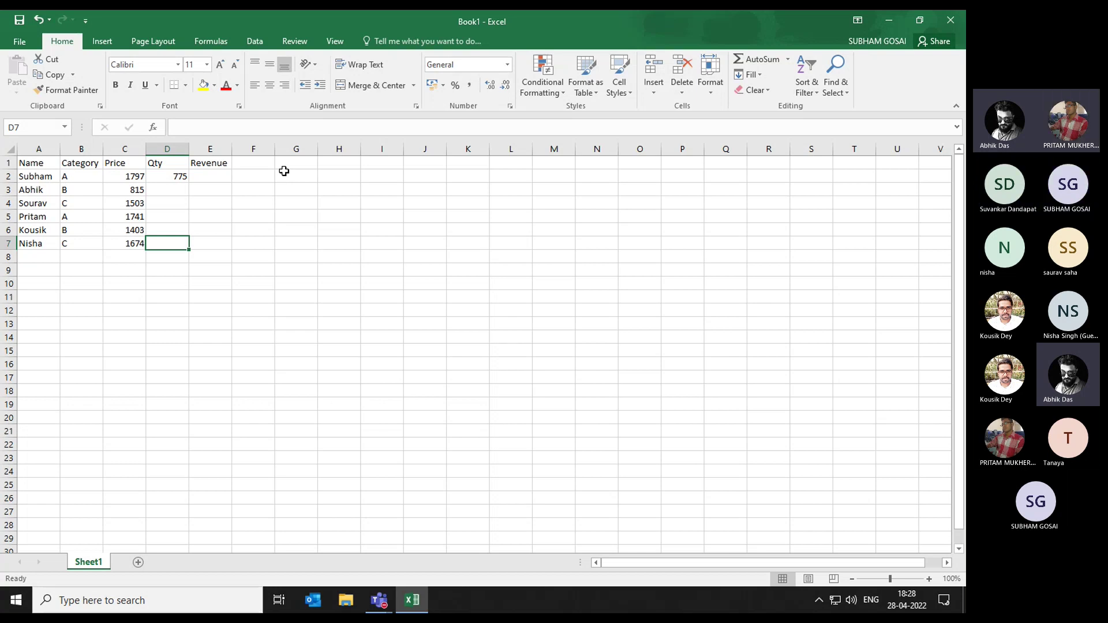
pyautogui.press('Up')
pyautogui.press('Up')
pyautogui.press('Up')
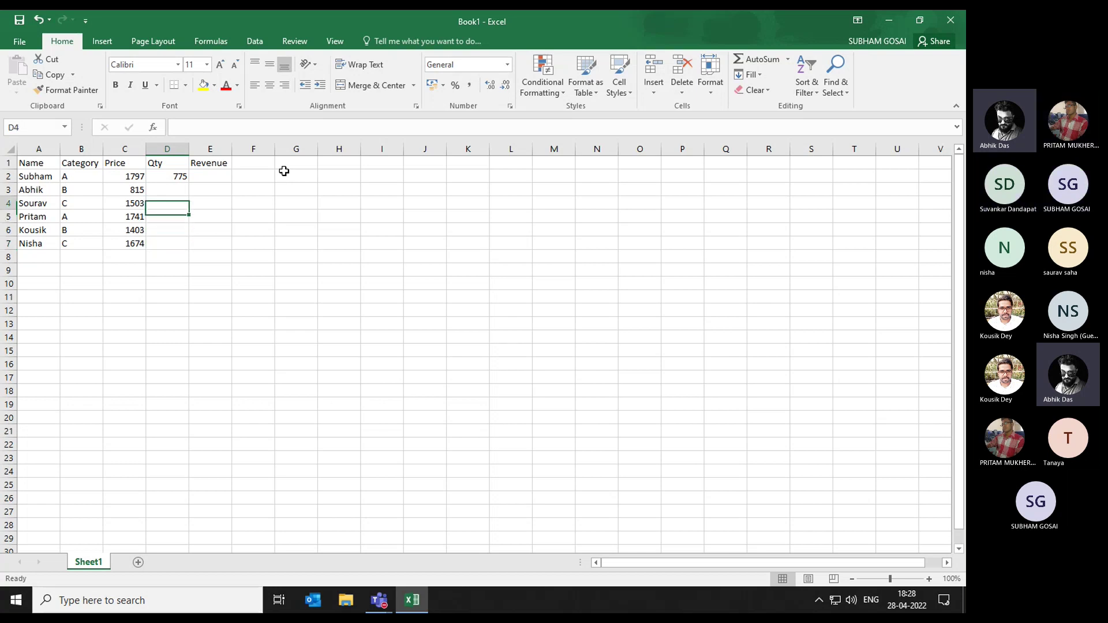
pyautogui.press('Up')
pyautogui.press('Up')
pyautogui.press('F2')
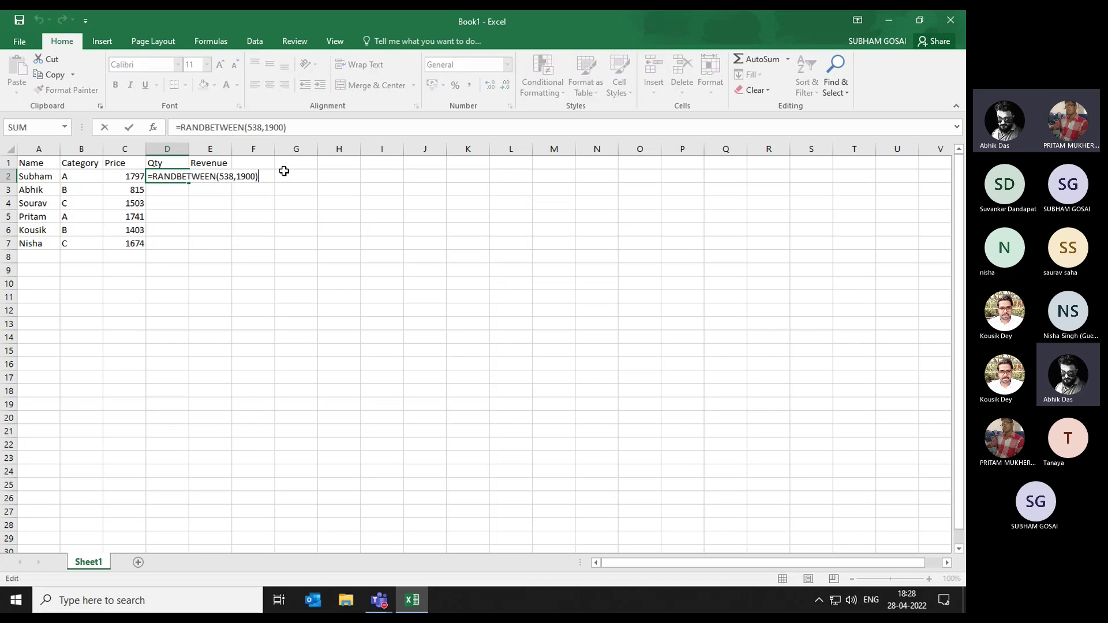
pyautogui.press('Left')
pyautogui.press('Left')
pyautogui.press('Left')
pyautogui.press('Left')
pyautogui.press('Left')
pyautogui.press('Left')
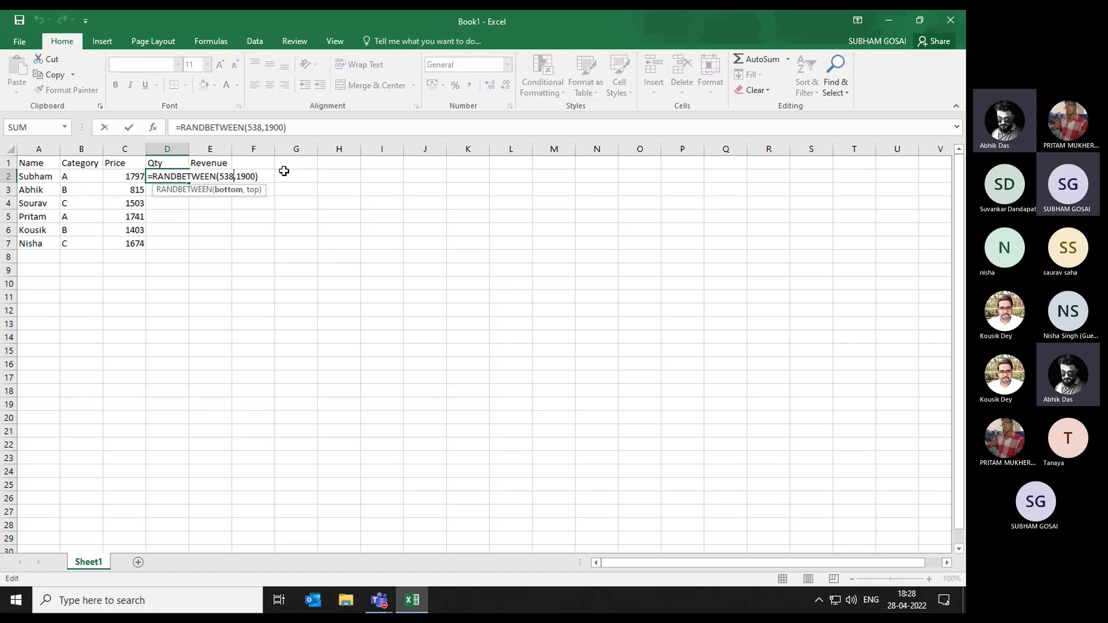
pyautogui.press('BackSpace')
pyautogui.press('BackSpace')
pyautogui.press('BackSpace')
pyautogui.write('1')
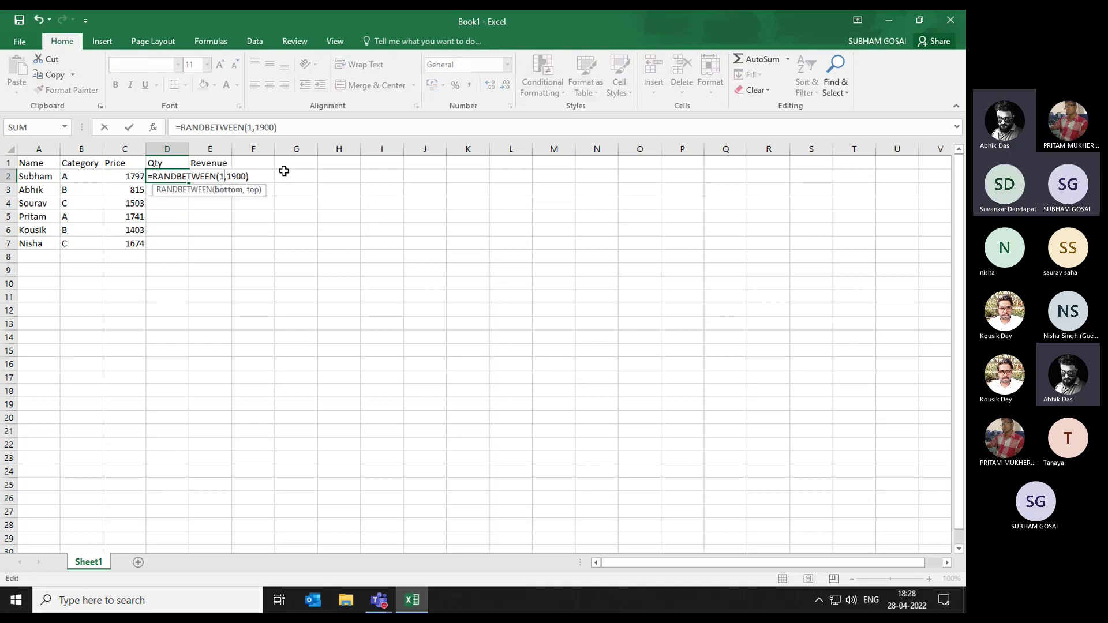
pyautogui.hotkey('ctrl', 'Return')
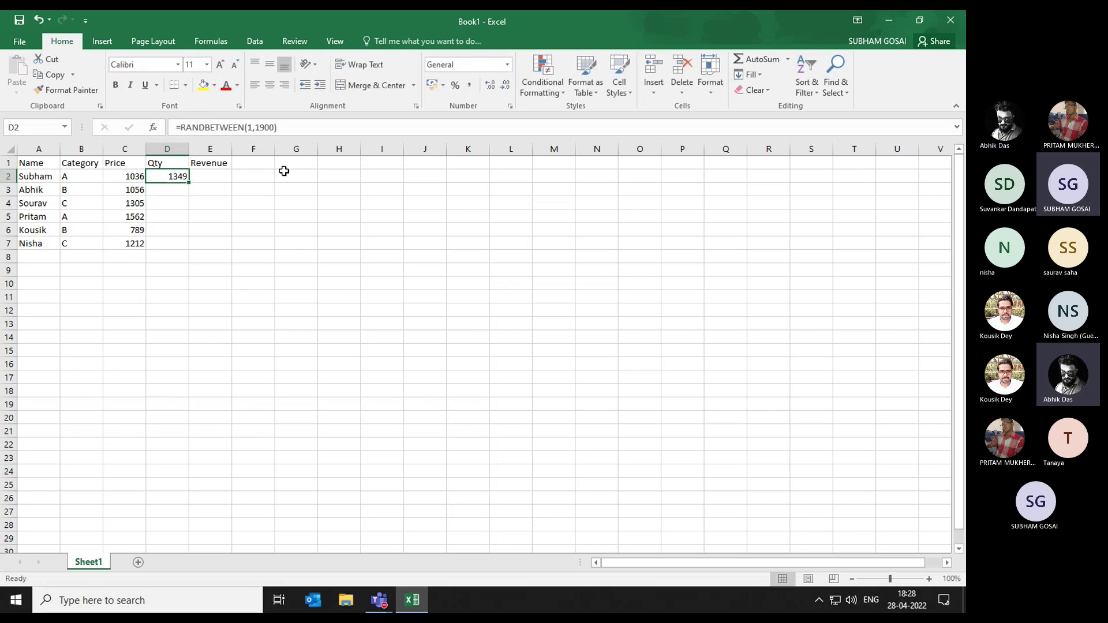
# Fill the random quantity formula from cell D2 down to cell D7
pyautogui.press('Left')
pyautogui.hotkey('ctrl', 'Down')
pyautogui.press('Right')
pyautogui.hotkey('ctrl', 'shift', 'Up')
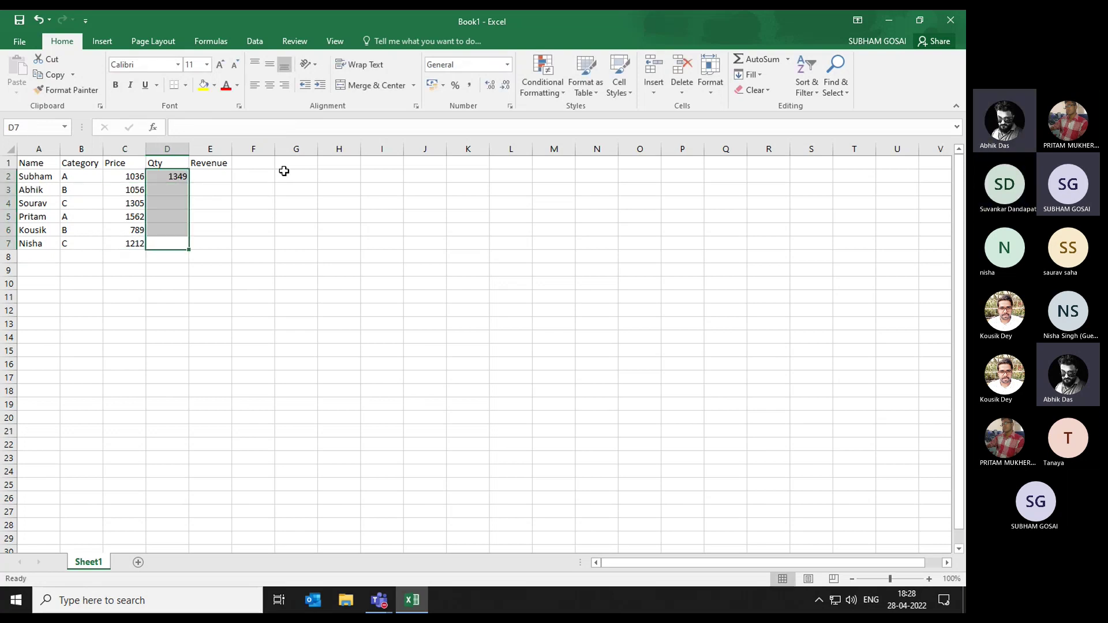
pyautogui.hotkey('ctrl', 'd')
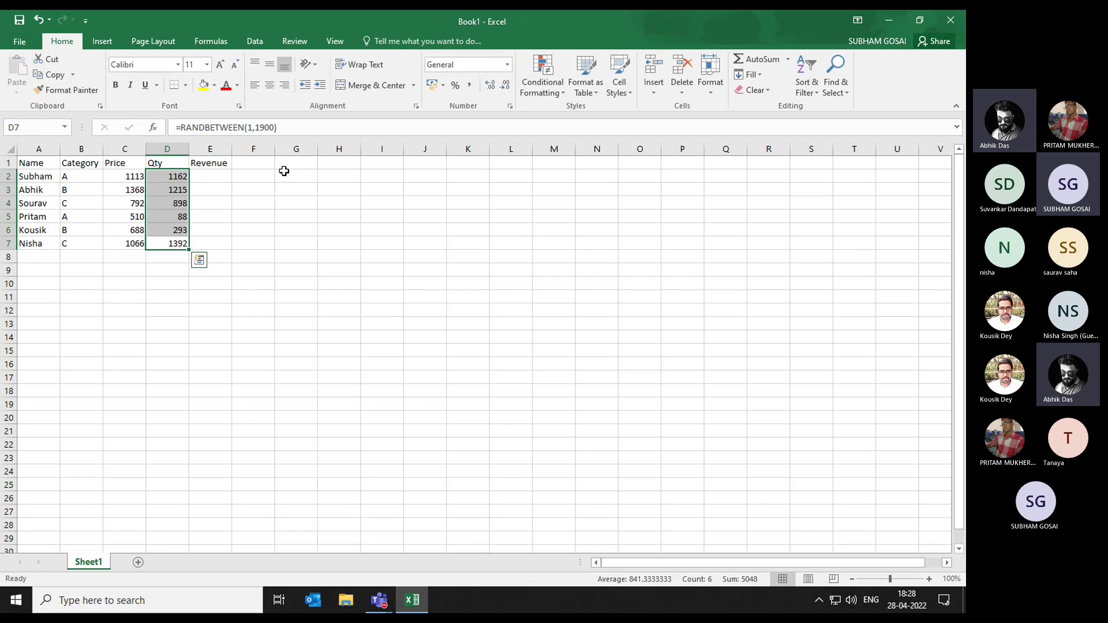
# Examine the RANDBETWEEN formulas in the Price and Qty cells and the empty Revenue cell beside them
pyautogui.press('Left')
pyautogui.press('Up')
pyautogui.press('Up')
pyautogui.press('Up')
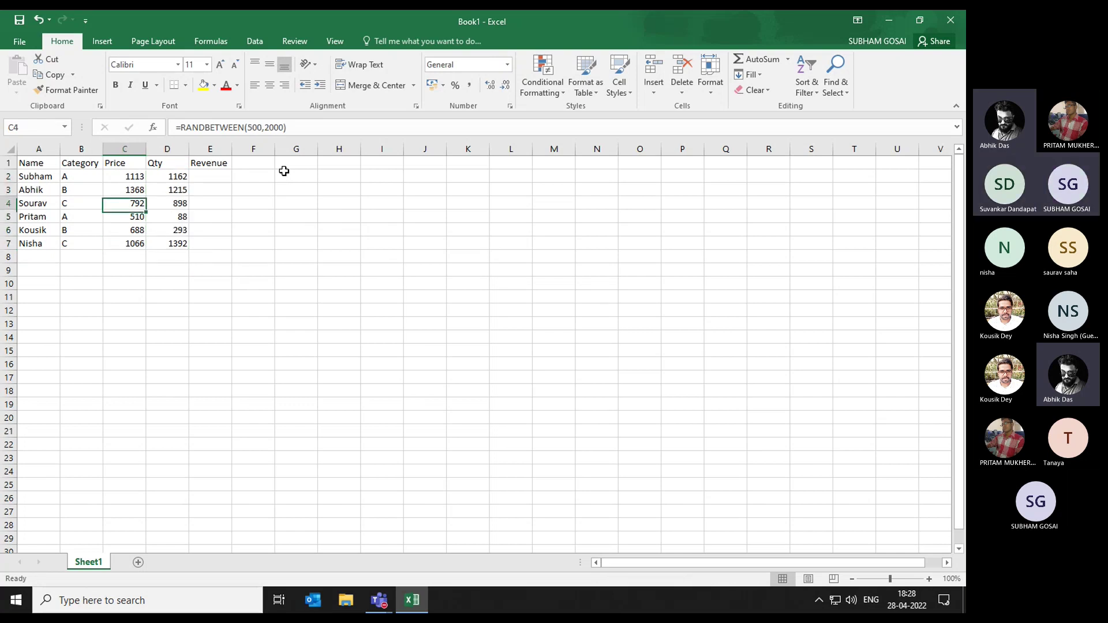
pyautogui.press('Right')
pyautogui.press('Right')
pyautogui.press('Left')
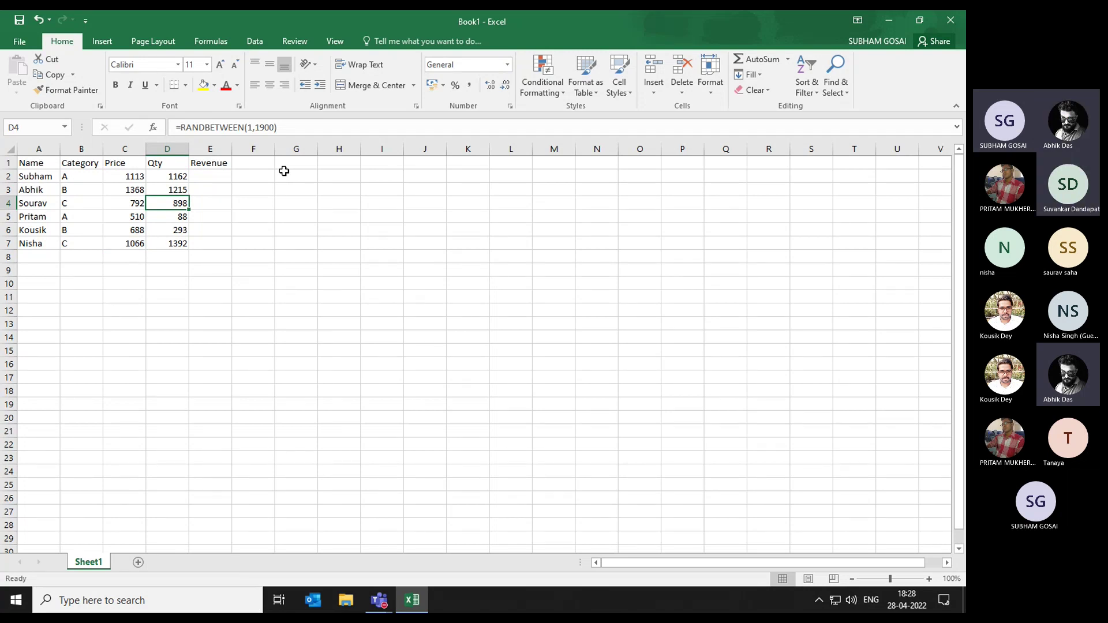
pyautogui.press('Left')
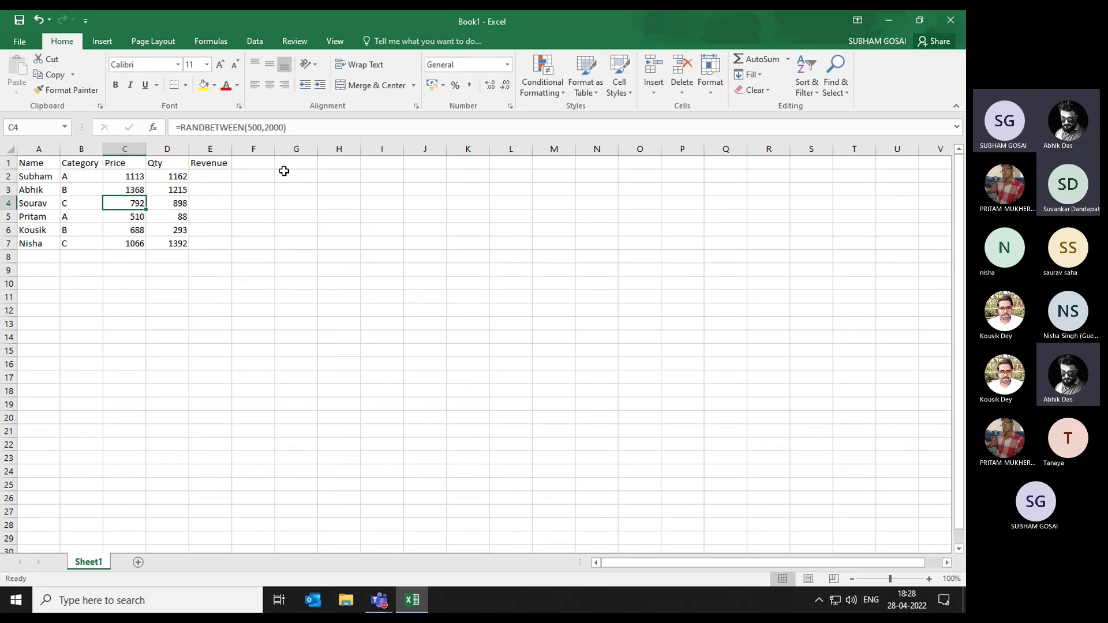
pyautogui.press('Right')
pyautogui.press('Right')
pyautogui.press('Up')
pyautogui.press('Up')
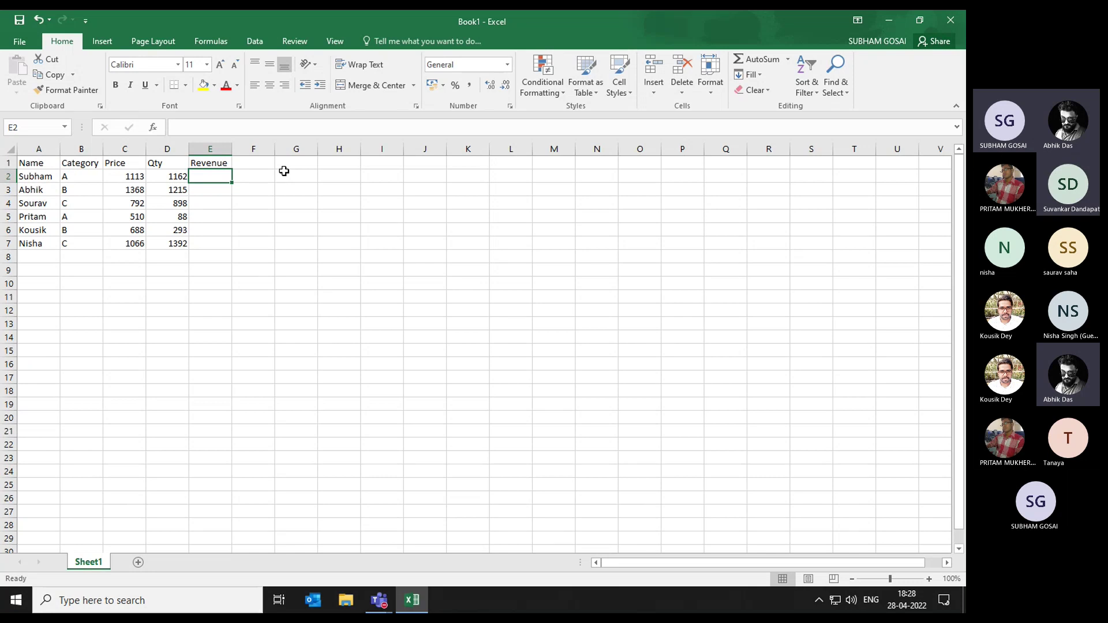
pyautogui.press('Left')
pyautogui.press('Left')
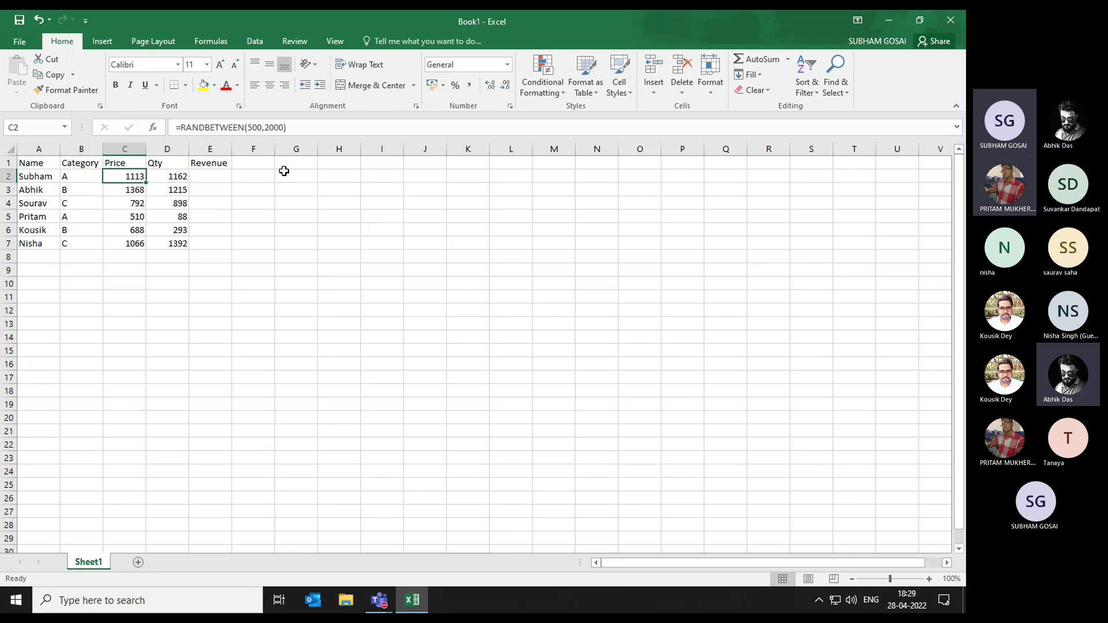
pyautogui.hotkey('shift', 'Right')
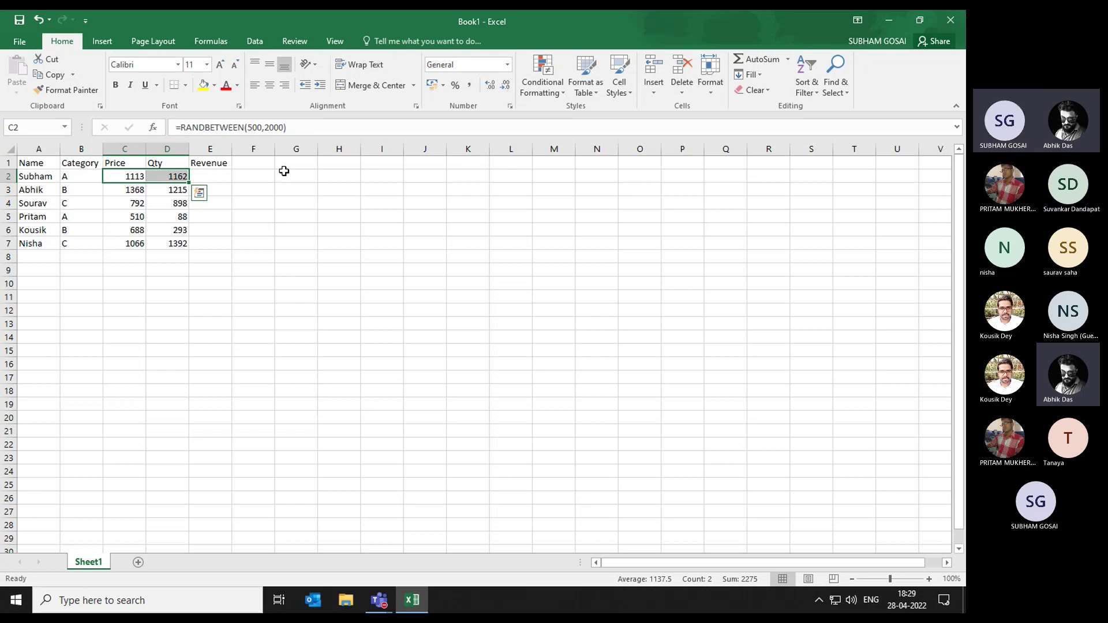
pyautogui.press('Right')
pyautogui.press('Right')
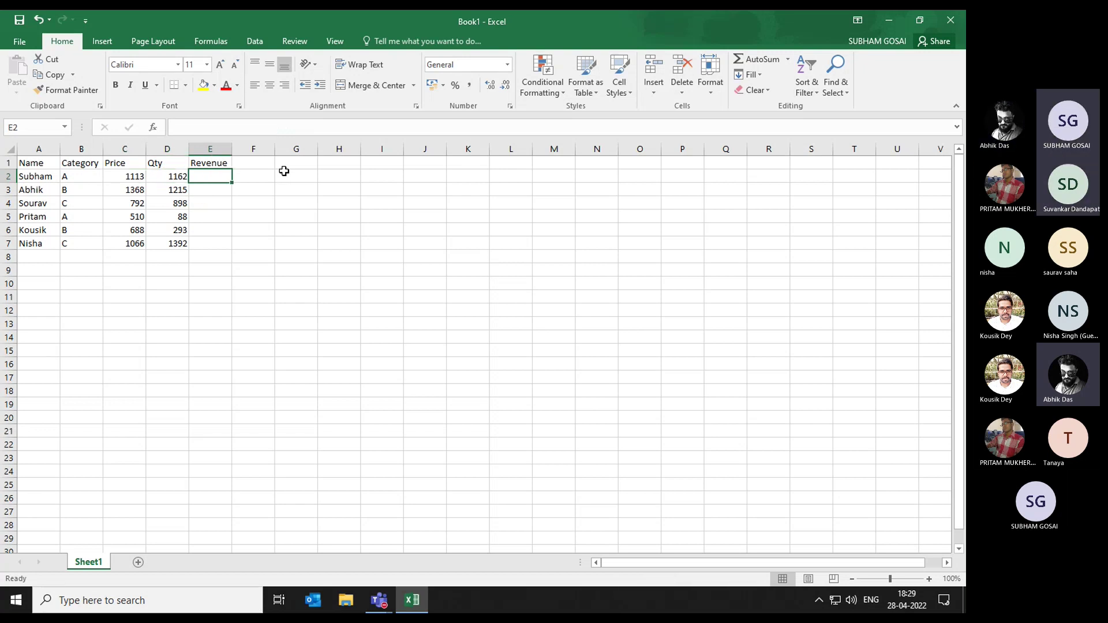
# Enter 12 in Revenue cell E2 to trigger a recalculation of the random numbers, and clear the cell again
pyautogui.write('12')
pyautogui.press('Return')
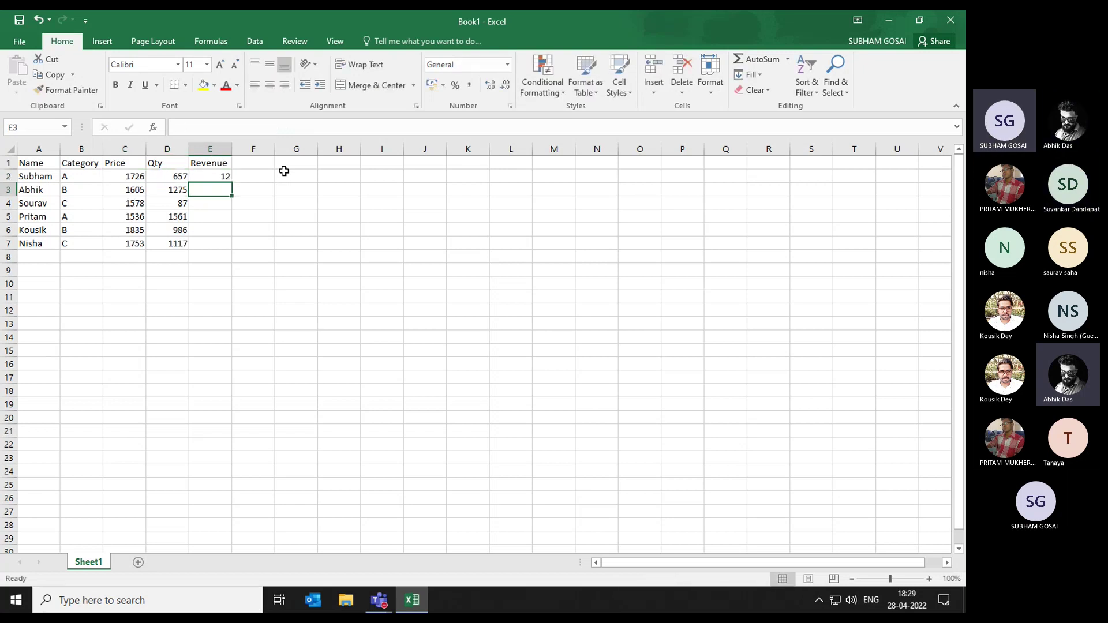
pyautogui.press('Up')
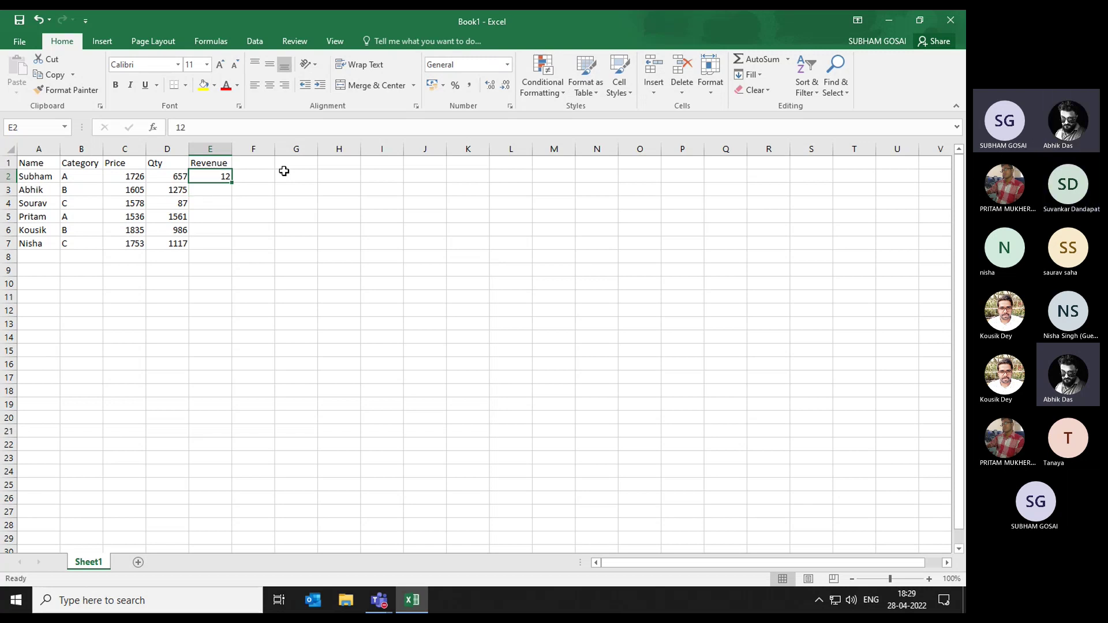
pyautogui.press('Delete')
# Paste the Price and Qty cells C2 to D7 over themselves as values, and undo that paste
pyautogui.press('Left')
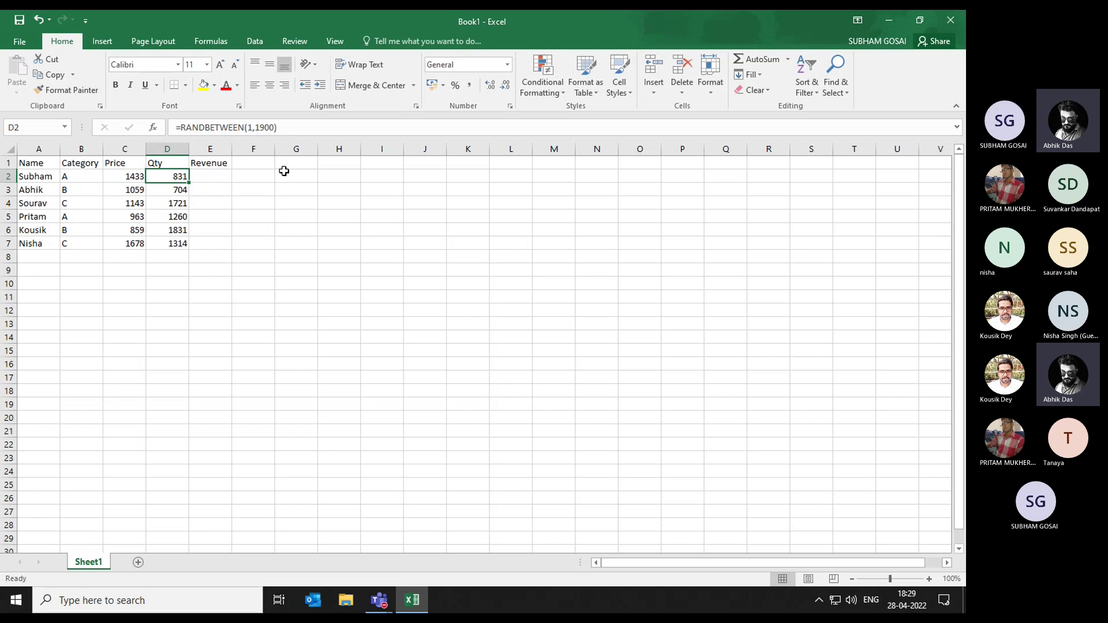
pyautogui.press('Left')
pyautogui.hotkey('ctrl', 'shift', 'Right')
pyautogui.hotkey('ctrl', 'shift', 'Down')
pyautogui.hotkey('ctrl', 'c')
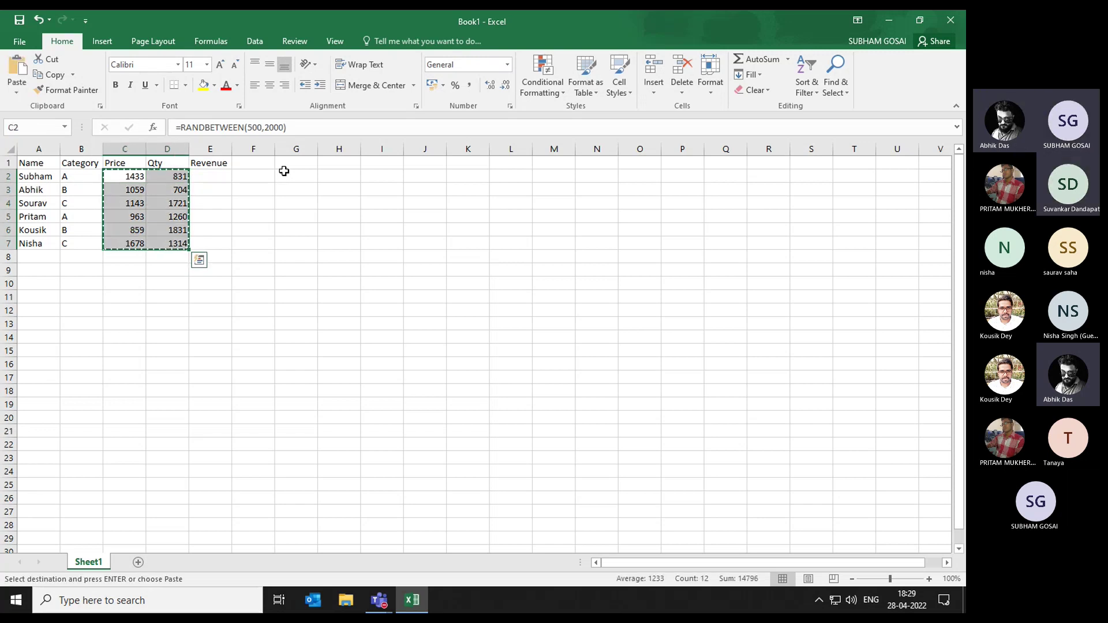
pyautogui.hotkey('ctrl', 'alt', 'v')
pyautogui.press('v')
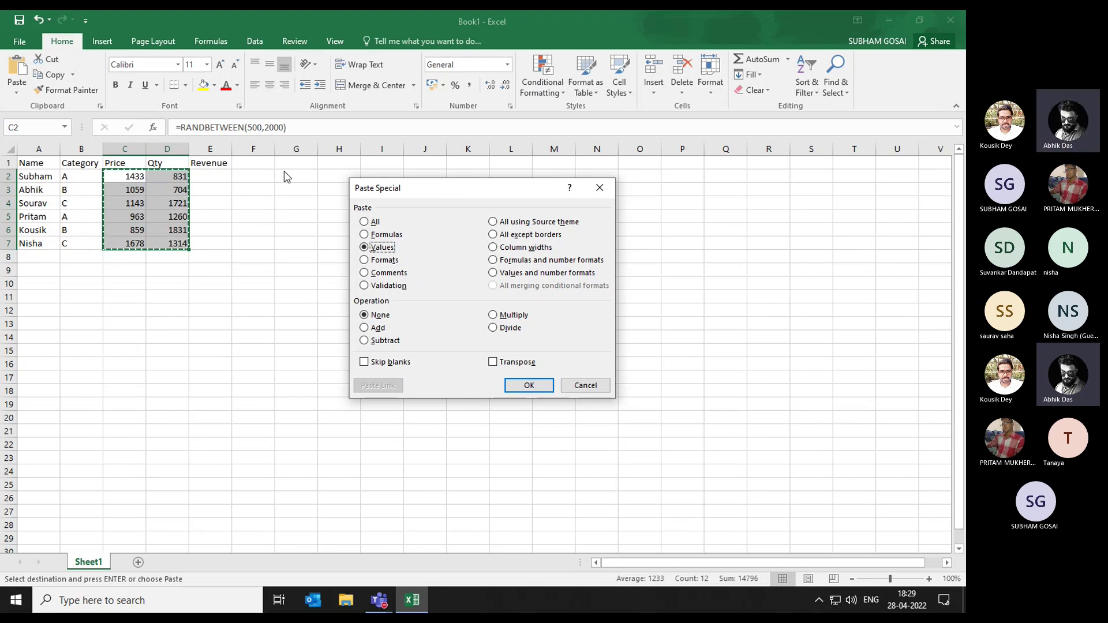
pyautogui.press('Return')
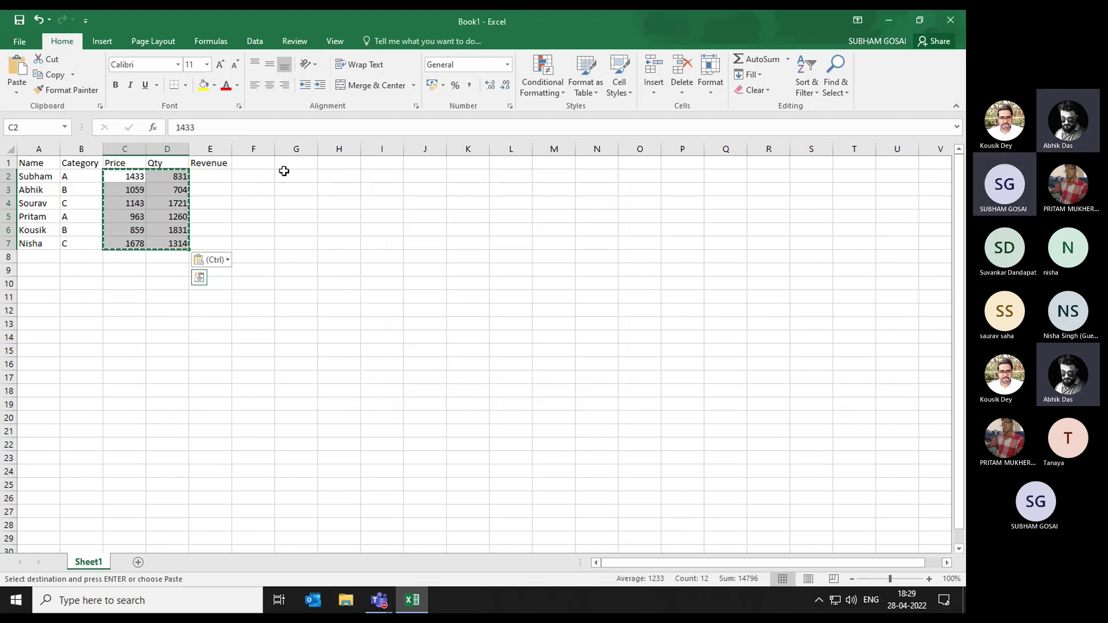
pyautogui.write('`')
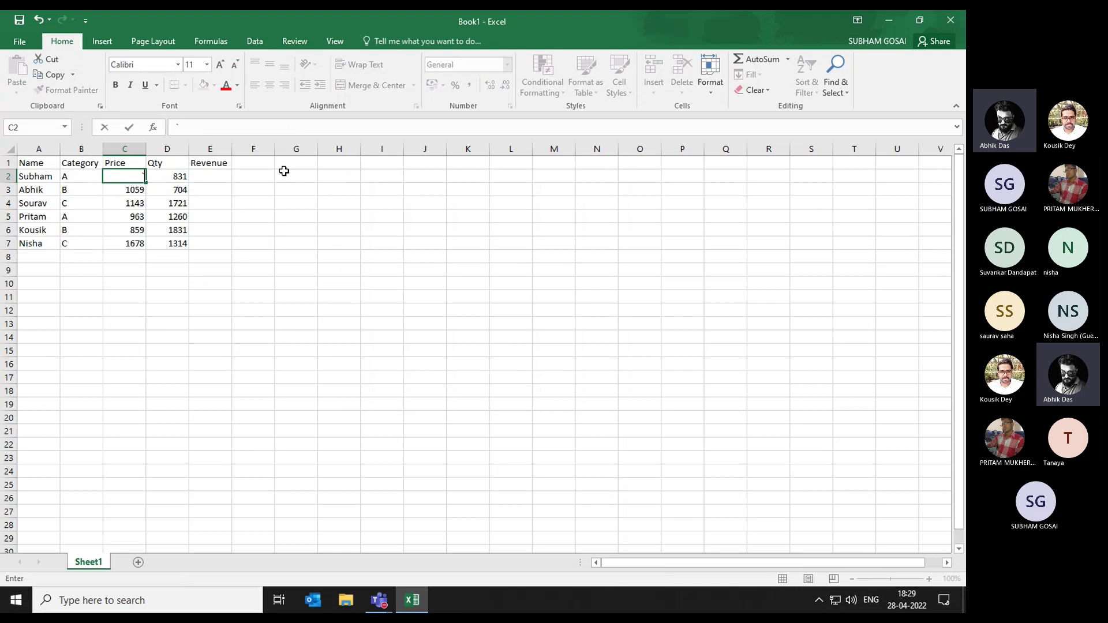
pyautogui.press('Escape')
pyautogui.press('Right')
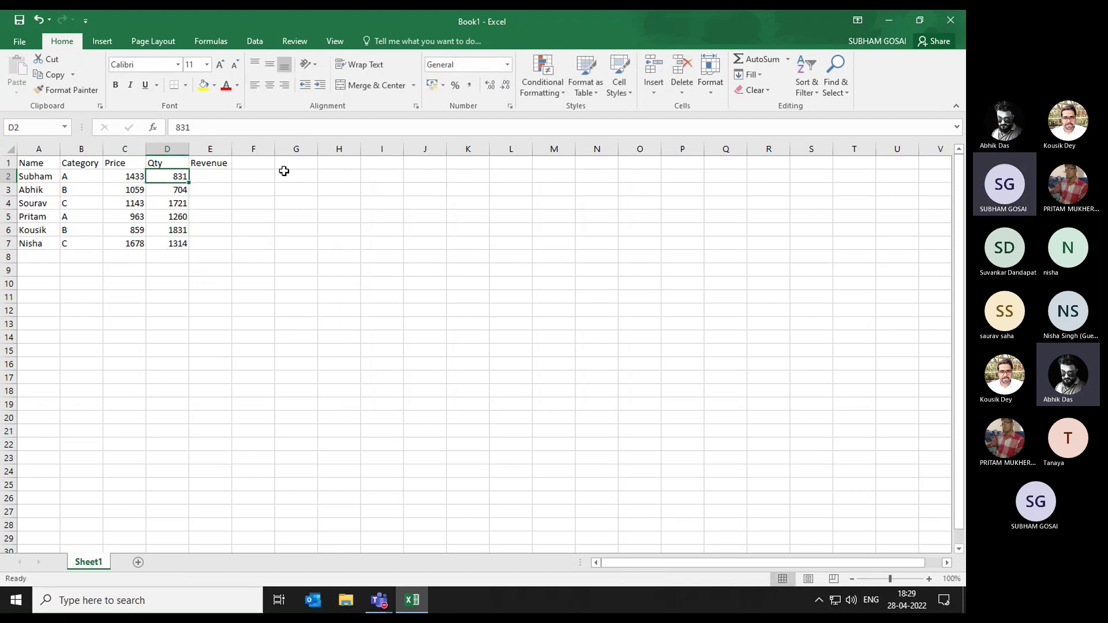
pyautogui.press('Right')
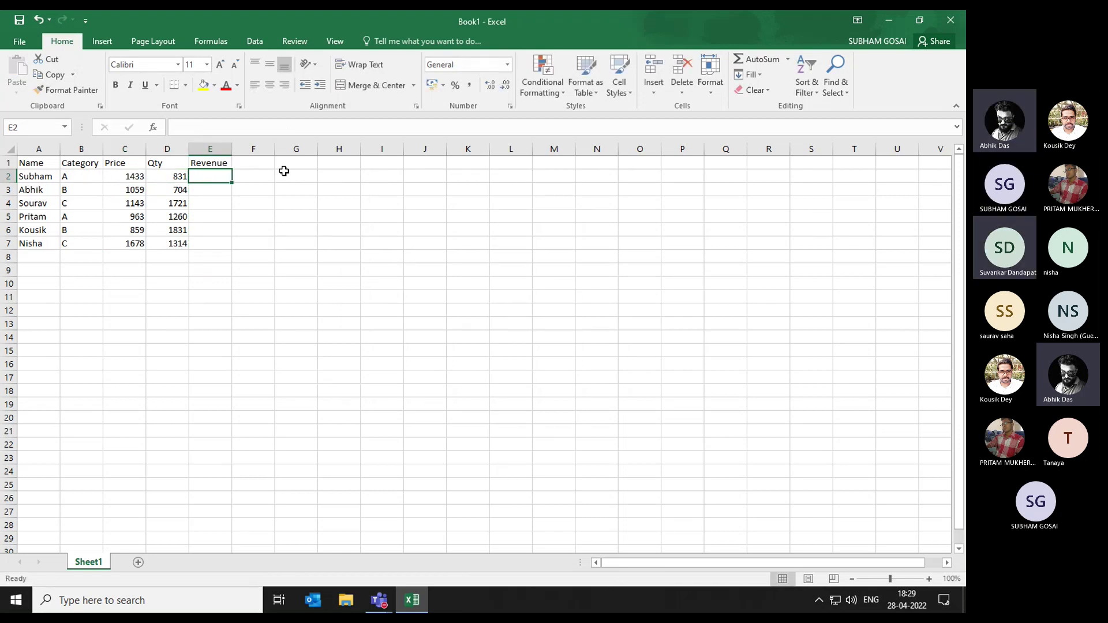
pyautogui.hotkey('ctrl', 'z')
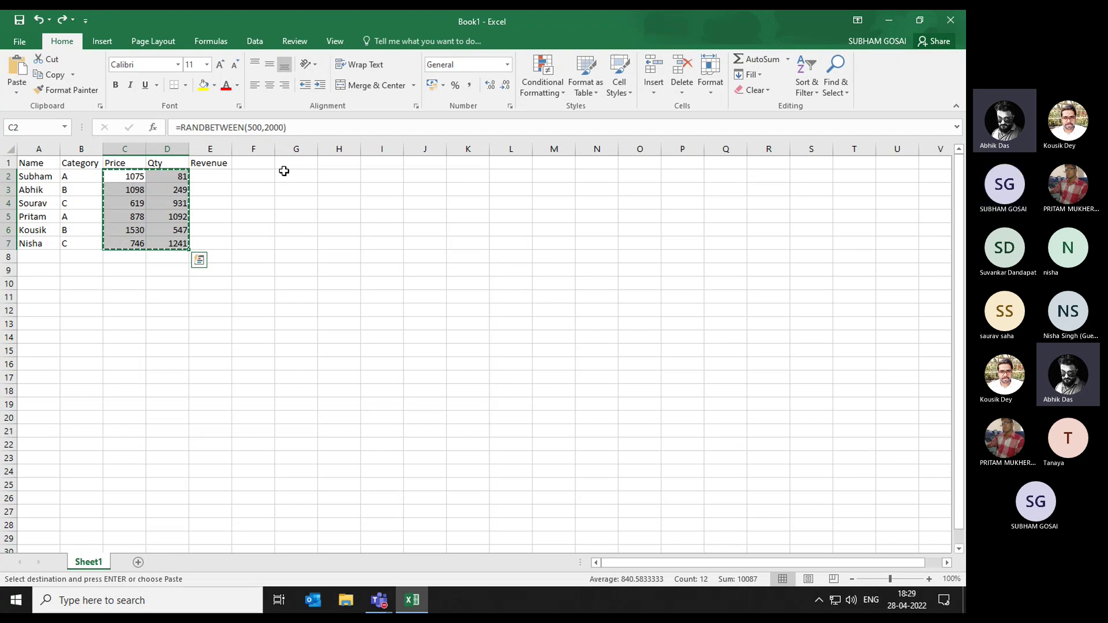
pyautogui.press('Escape')
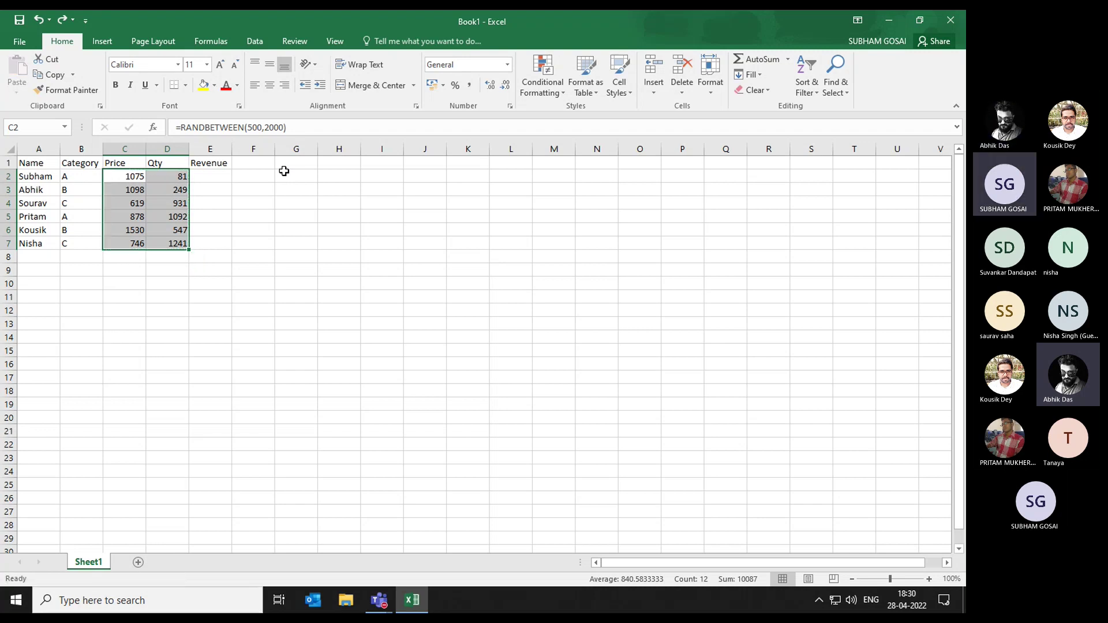
pyautogui.click(137, 177)
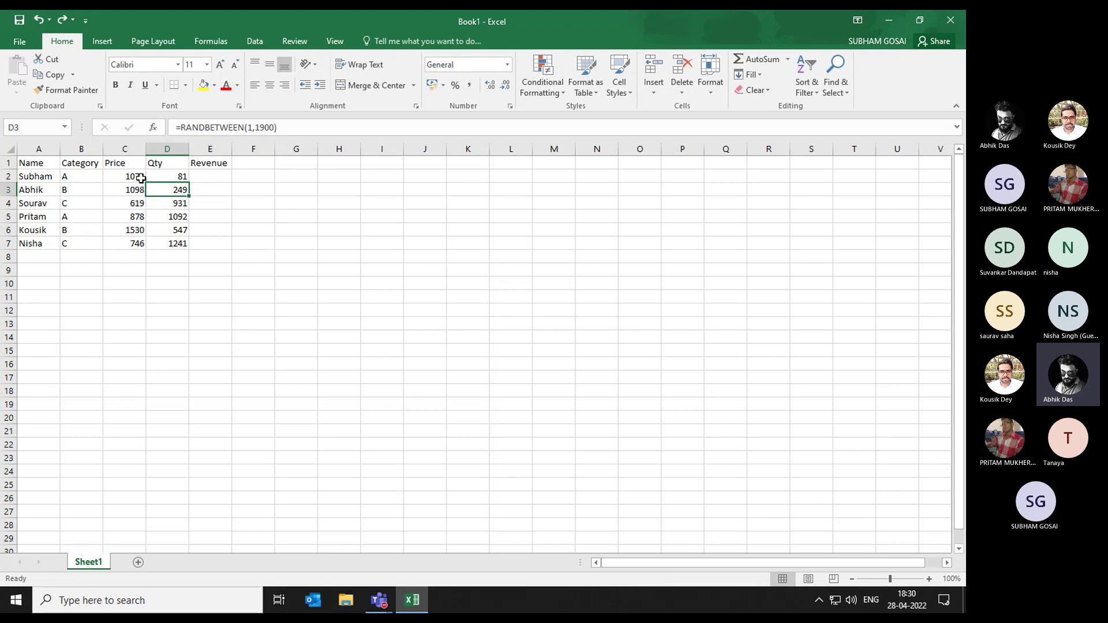
pyautogui.moveTo(180, 127); pyautogui.dragTo(292, 127)
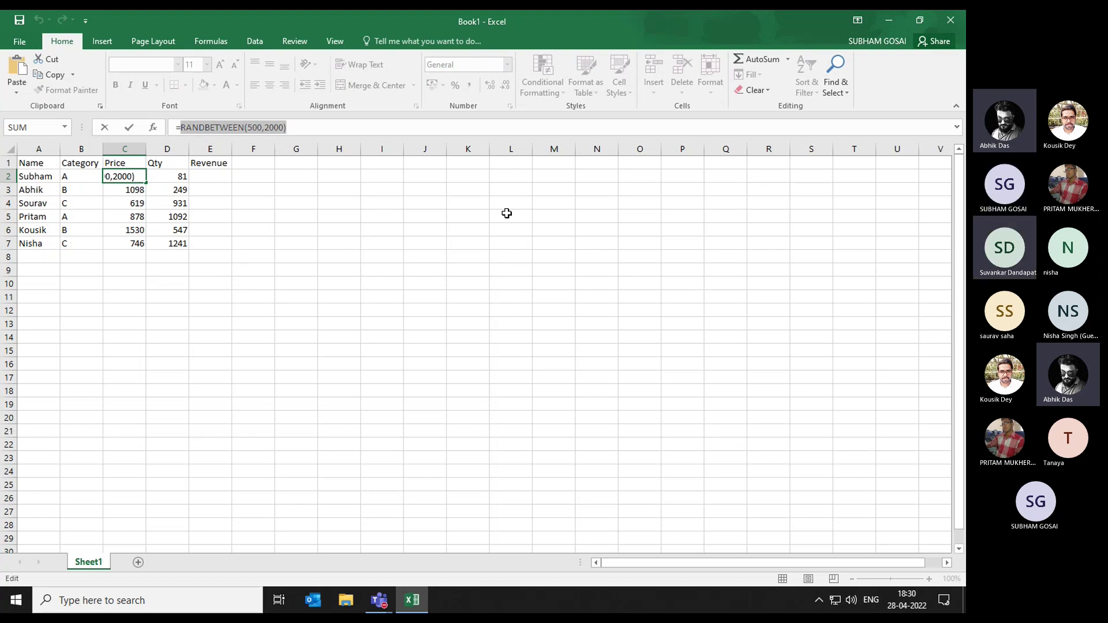
pyautogui.click(524, 178)
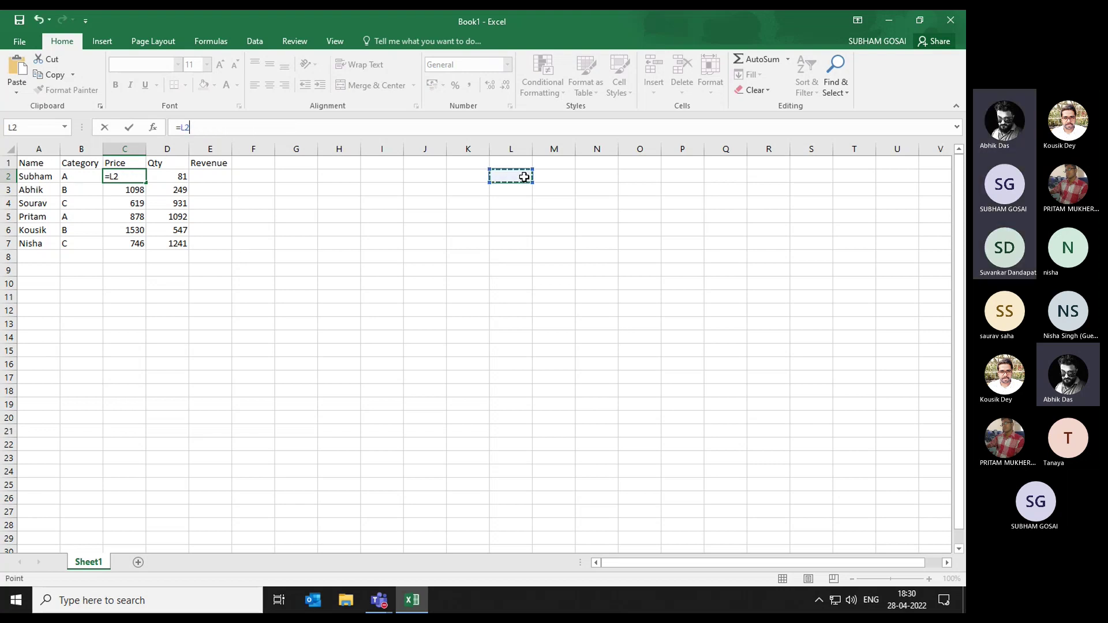
pyautogui.press('Escape')
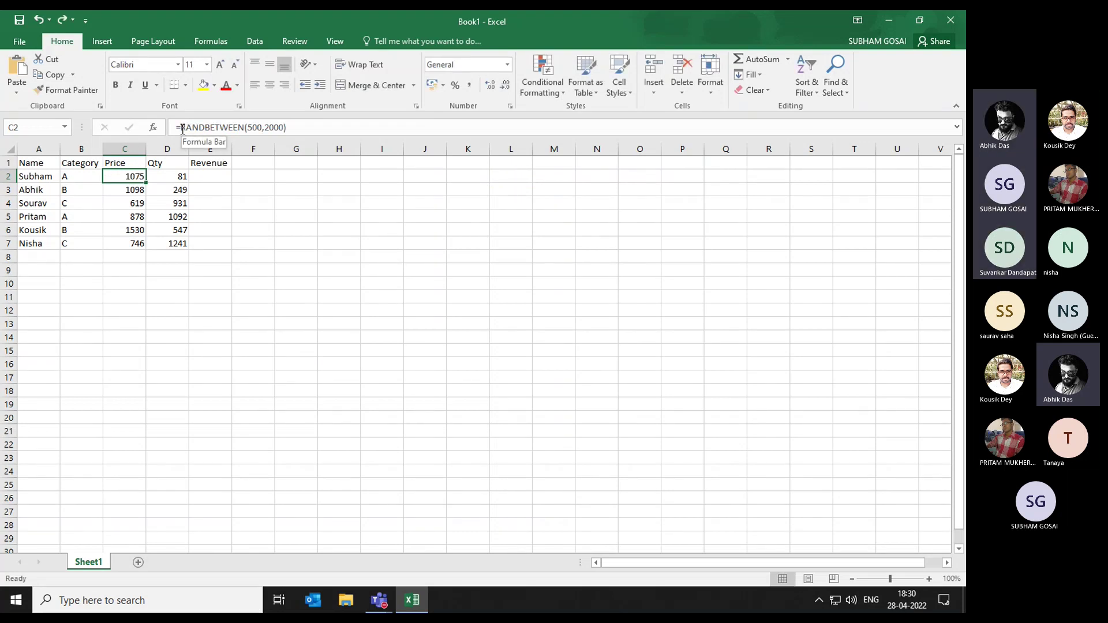
# Copy the formula text RANDBETWEEN(500,2000) from cell C2, without the equals sign, into cell K2
pyautogui.moveTo(180, 127); pyautogui.dragTo(289, 126)
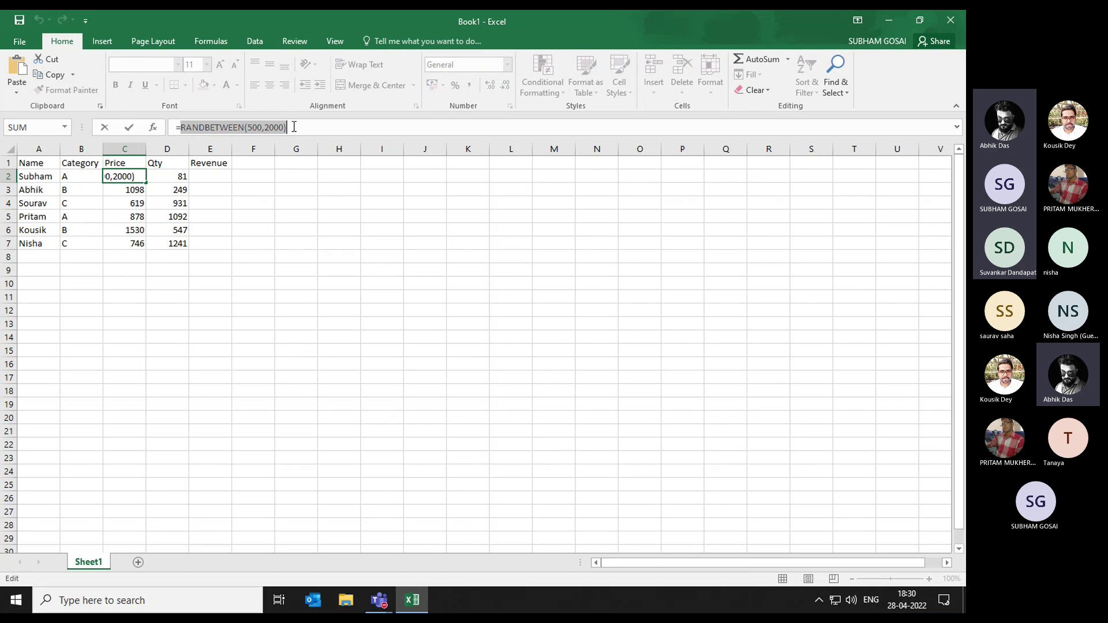
pyautogui.press('Escape')
pyautogui.click(476, 179)
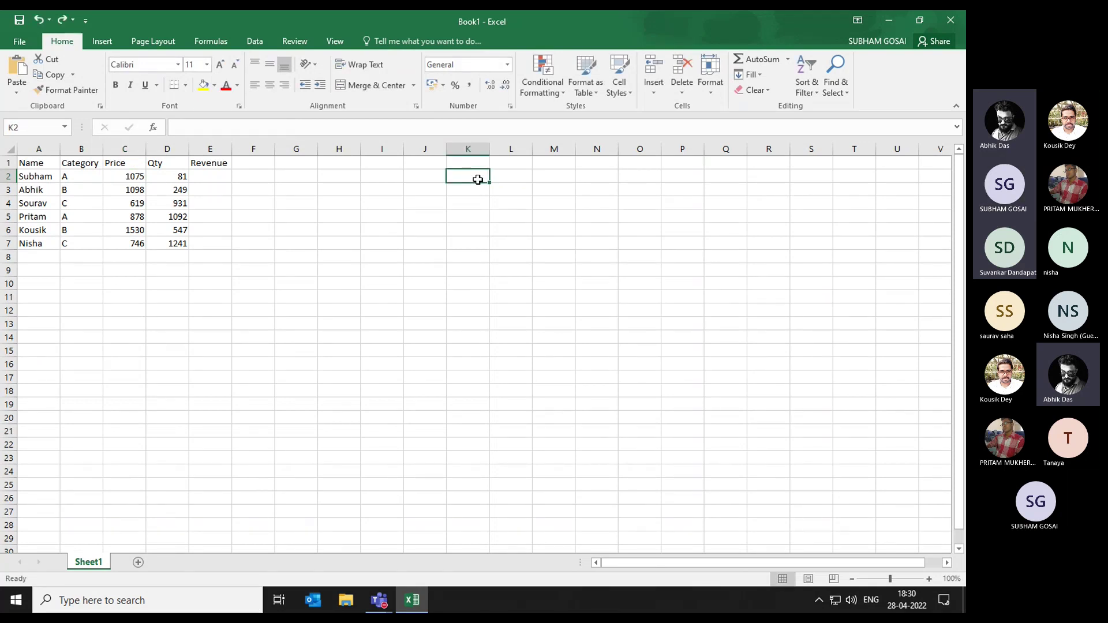
pyautogui.hotkey('ctrl', 'v')
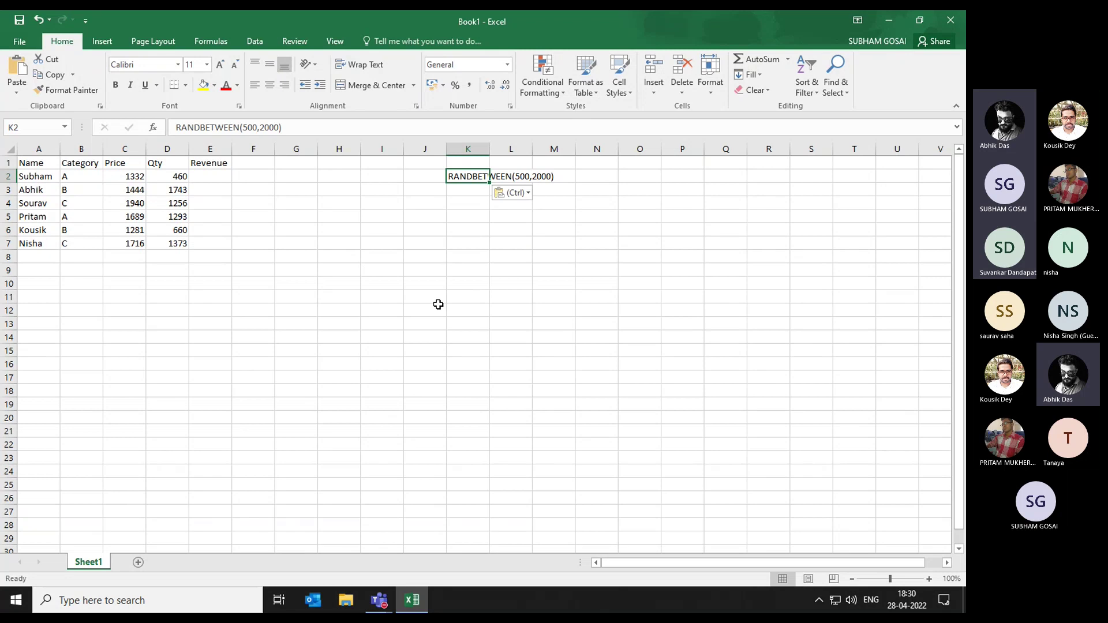
pyautogui.click(438, 306)
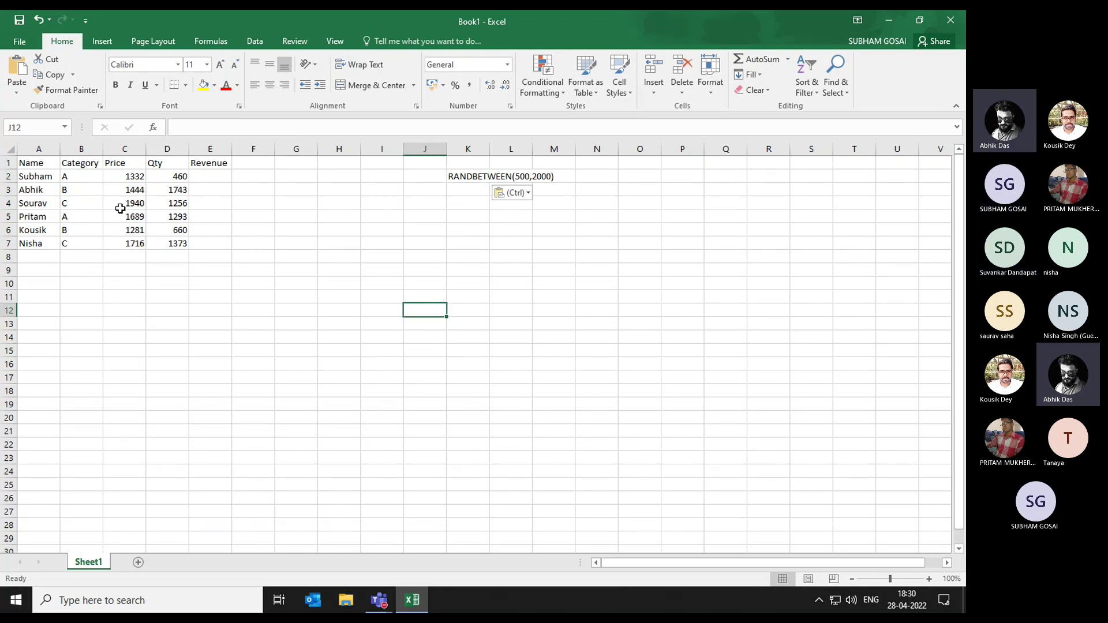
# Replace the random formulas in Price and Qty cells C2 to D7 with fixed values using Paste Special Values
pyautogui.click(139, 178)
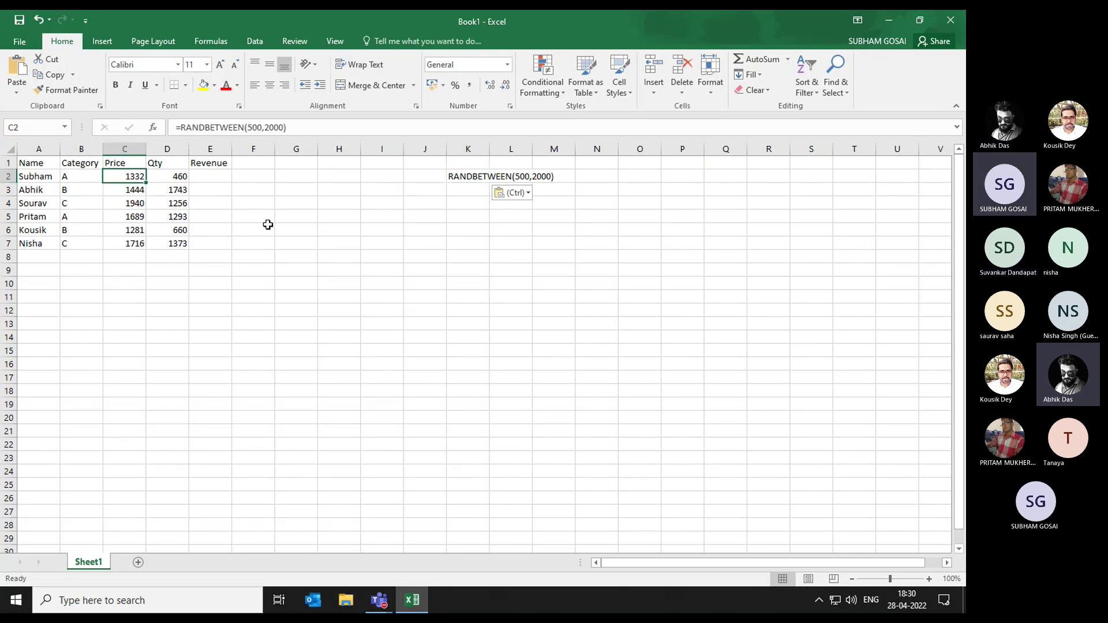
pyautogui.hotkey('shift', 'Right')
pyautogui.hotkey('ctrl', 'shift', 'Down')
pyautogui.hotkey('ctrl', 'c')
pyautogui.hotkey('ctrl', 'alt', 'v')
pyautogui.press('v')
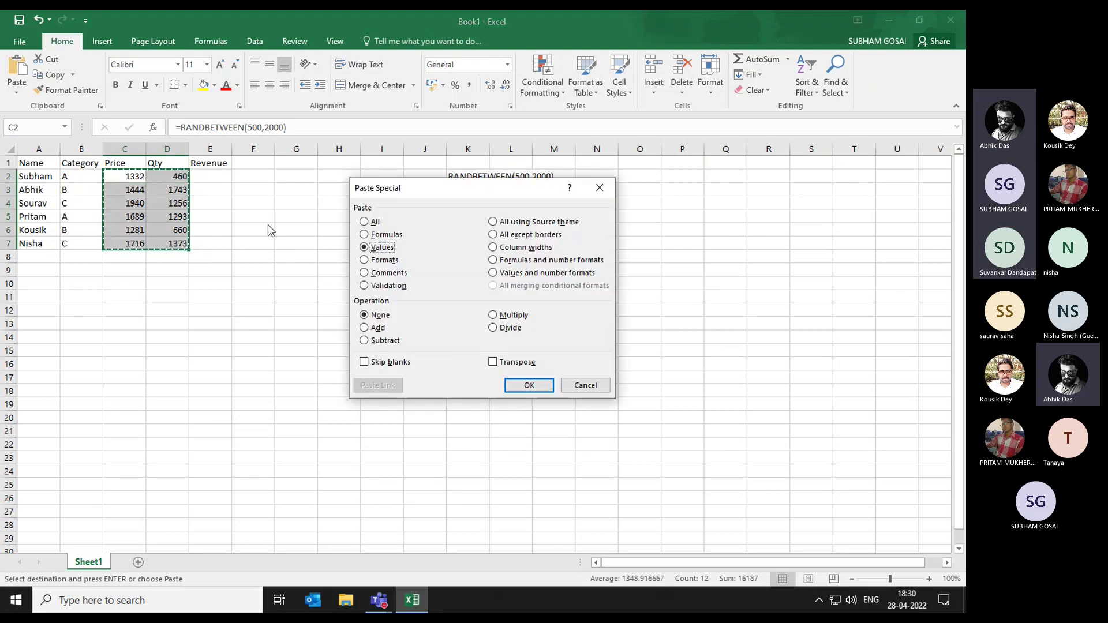
pyautogui.press('Return')
pyautogui.press('Escape')
pyautogui.press('Down')
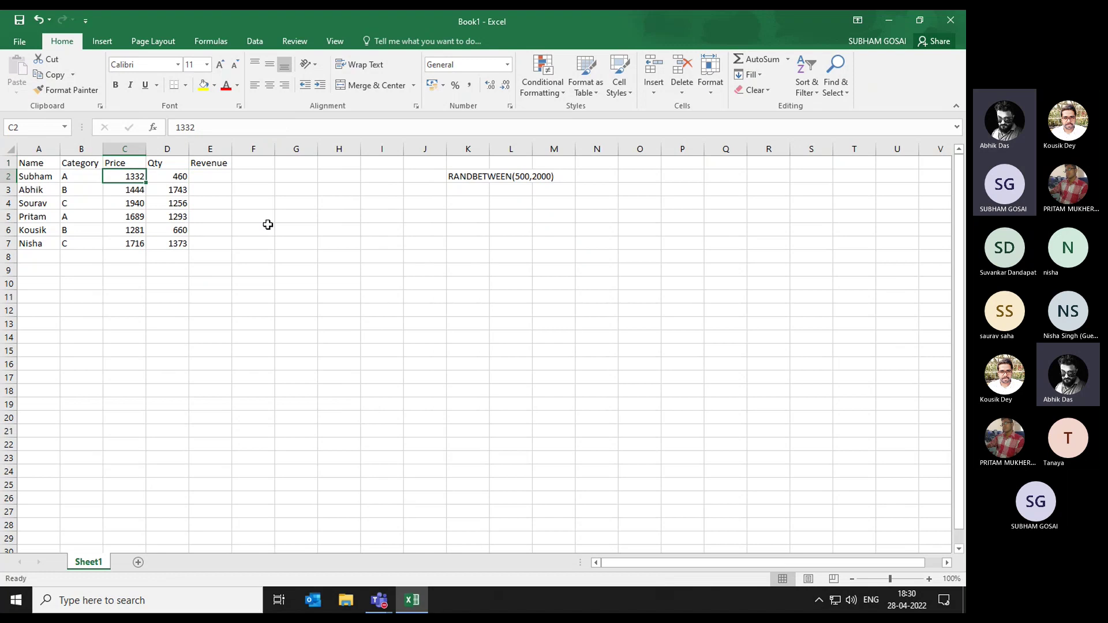
# Enter the formula =C2*D2 in Revenue cell E2 to multiply Price by Qty
pyautogui.press('Right')
pyautogui.press('Right')
pyautogui.write('=')
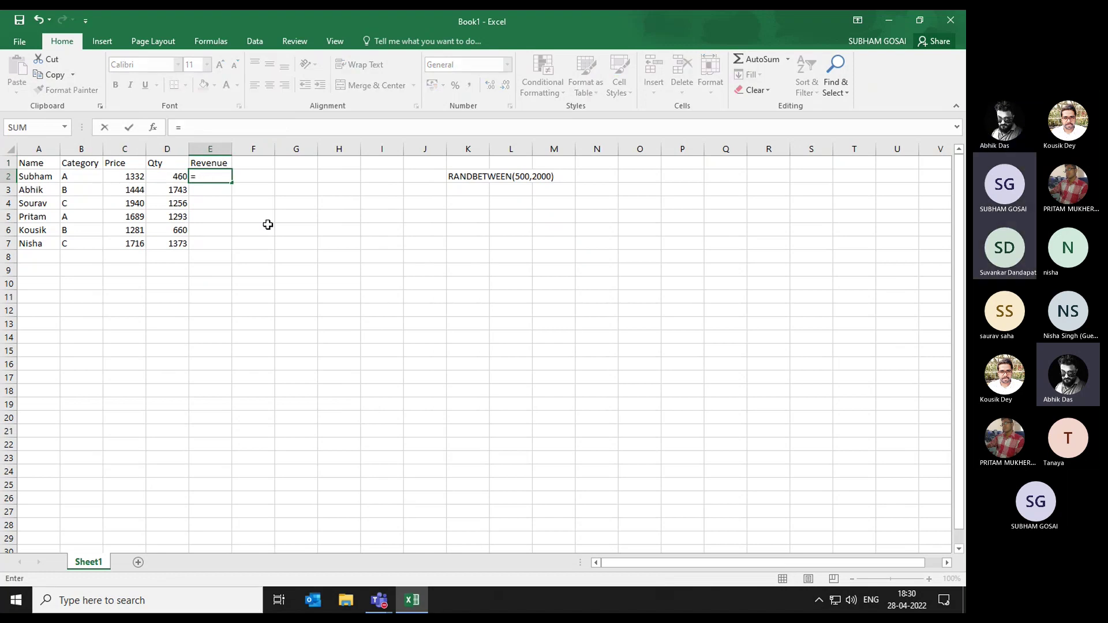
pyautogui.press('Left')
pyautogui.press('Left')
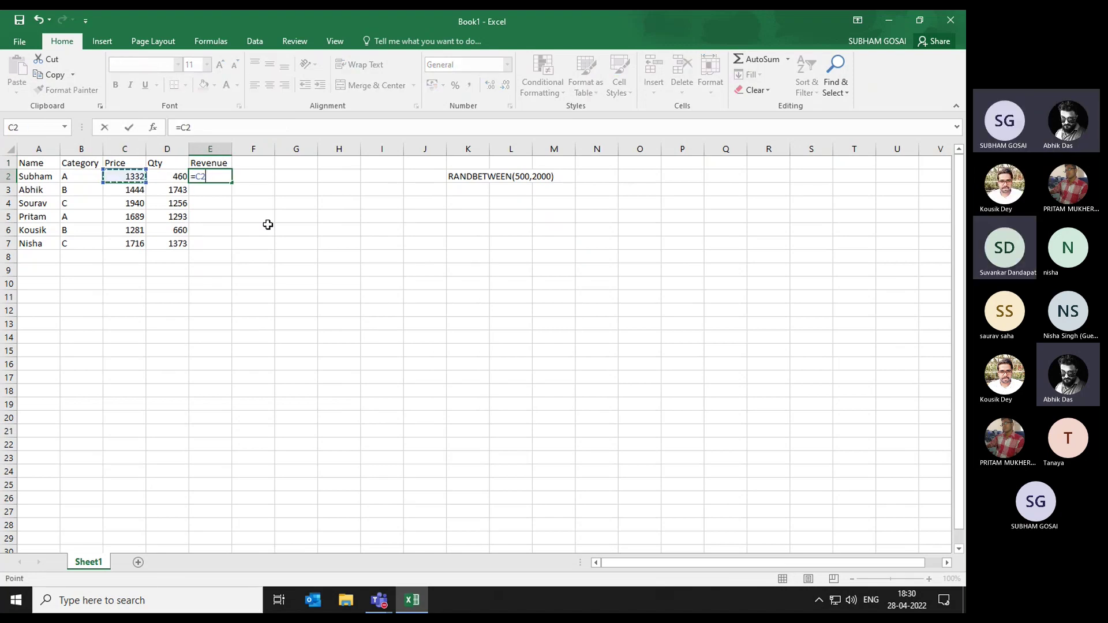
pyautogui.write('*')
pyautogui.press('Right')
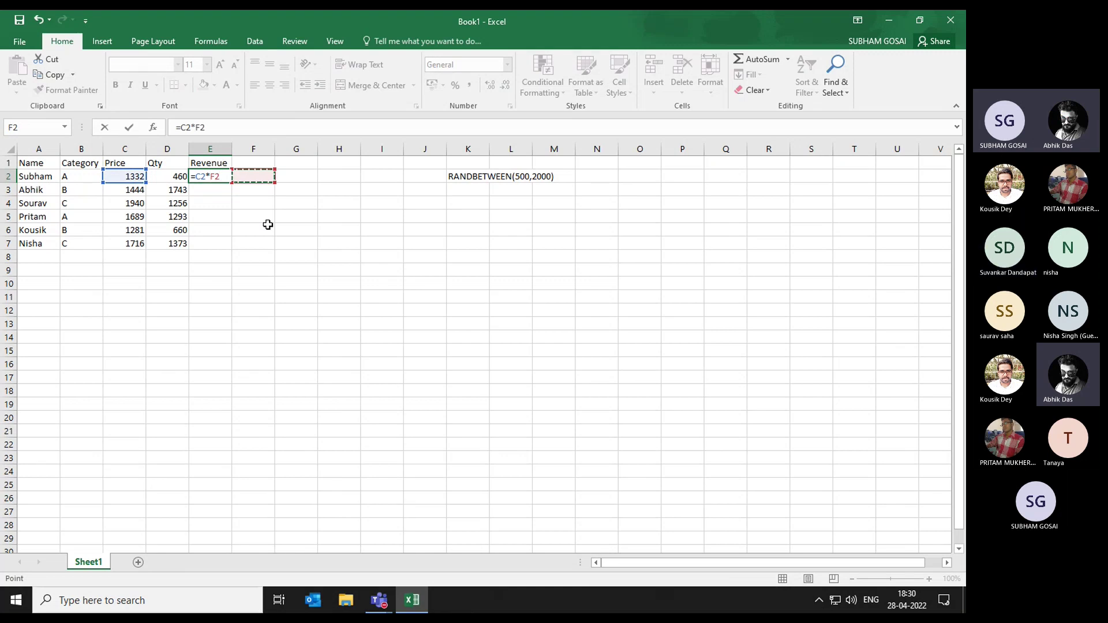
pyautogui.press('Left')
pyautogui.press('Left')
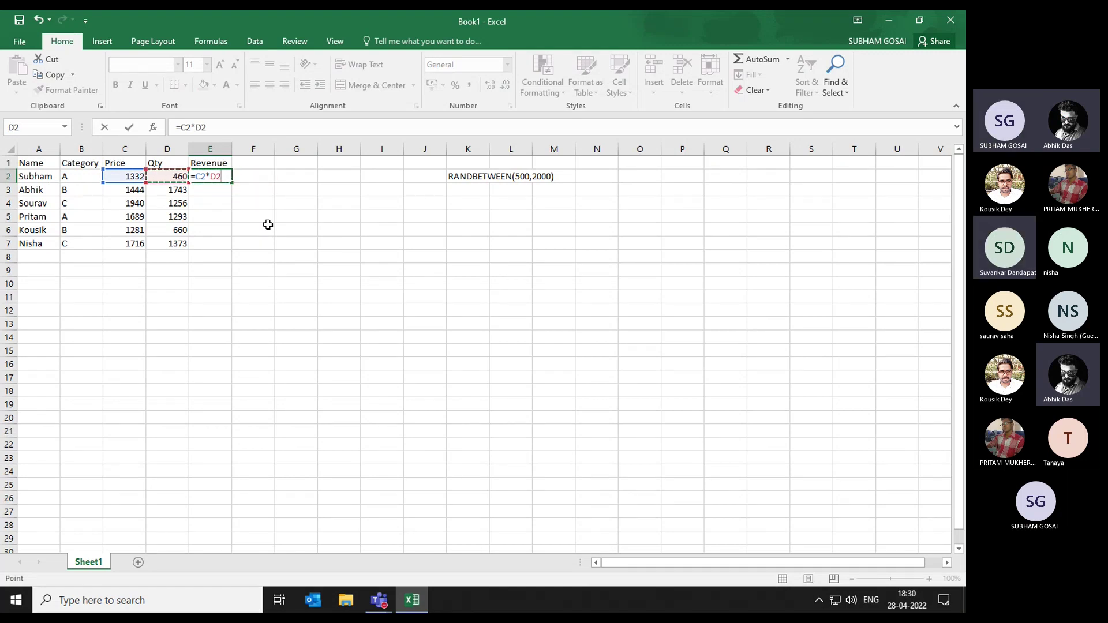
pyautogui.press('Return')
# Fill the Revenue formula from E2 down through E7
pyautogui.press('Up')
pyautogui.press('Left')
pyautogui.hotkey('ctrl', 'Down')
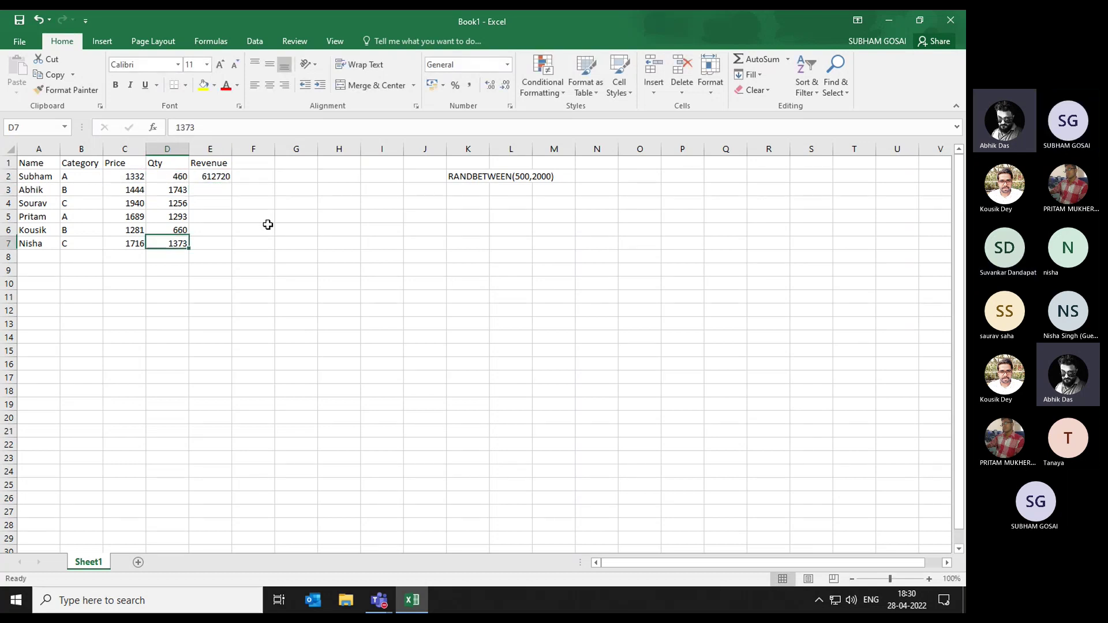
pyautogui.press('Right')
pyautogui.hotkey('ctrl', 'shift', 'Up')
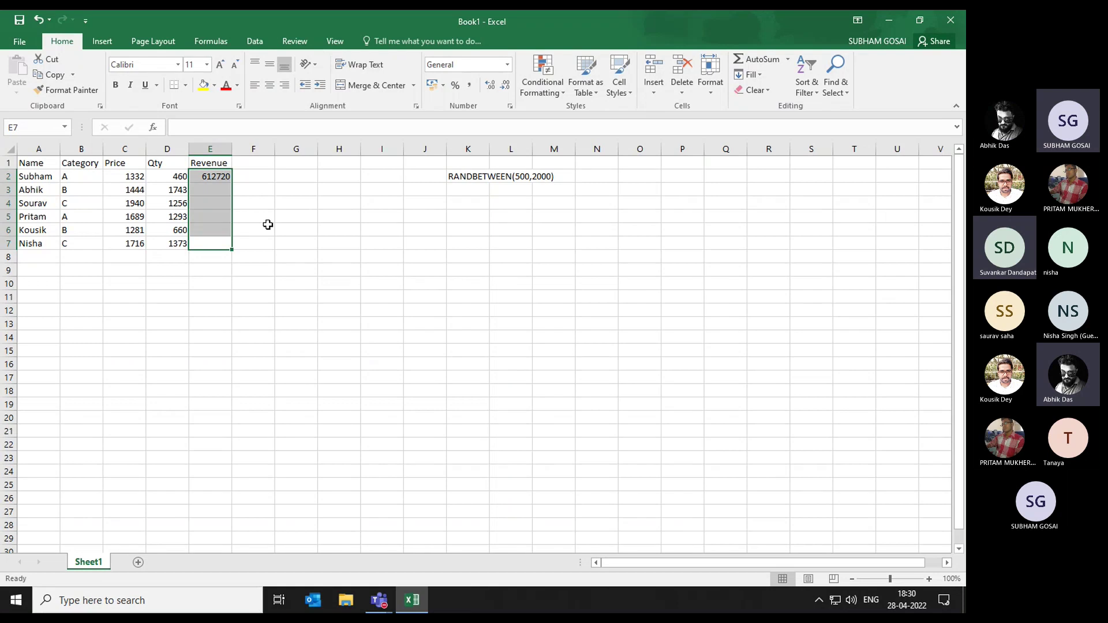
pyautogui.hotkey('ctrl', 'd')
pyautogui.press('Down')
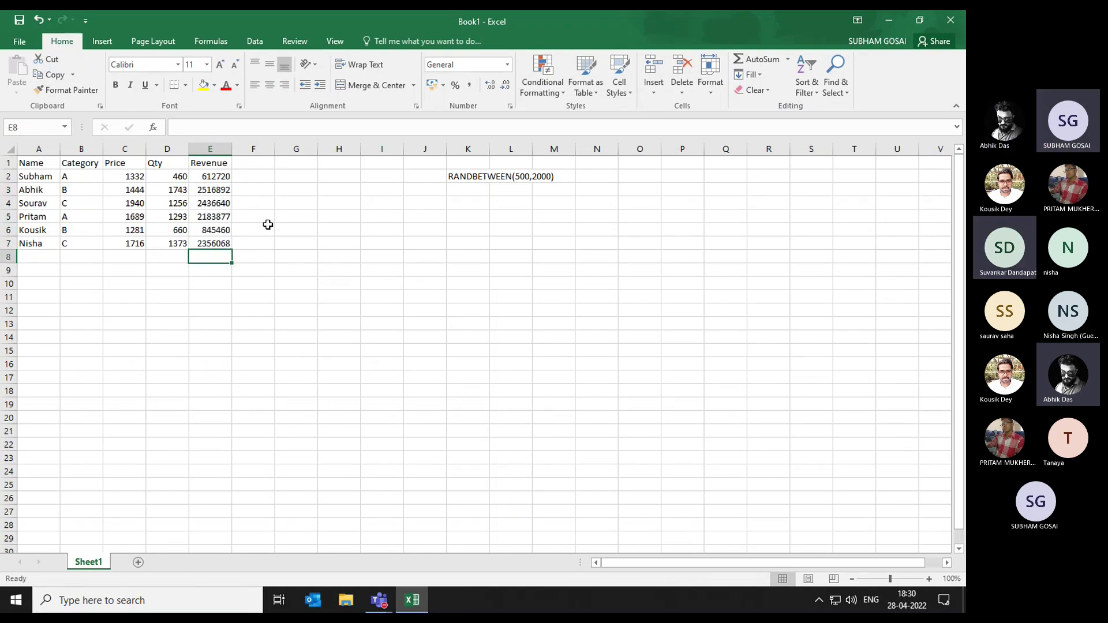
# Review the Revenue formula in E2 together with the Price and Qty cells C2 and D2
pyautogui.press('Up')
pyautogui.press('Up')
pyautogui.press('Up')
pyautogui.press('Up')
pyautogui.press('Up')
pyautogui.press('Up')
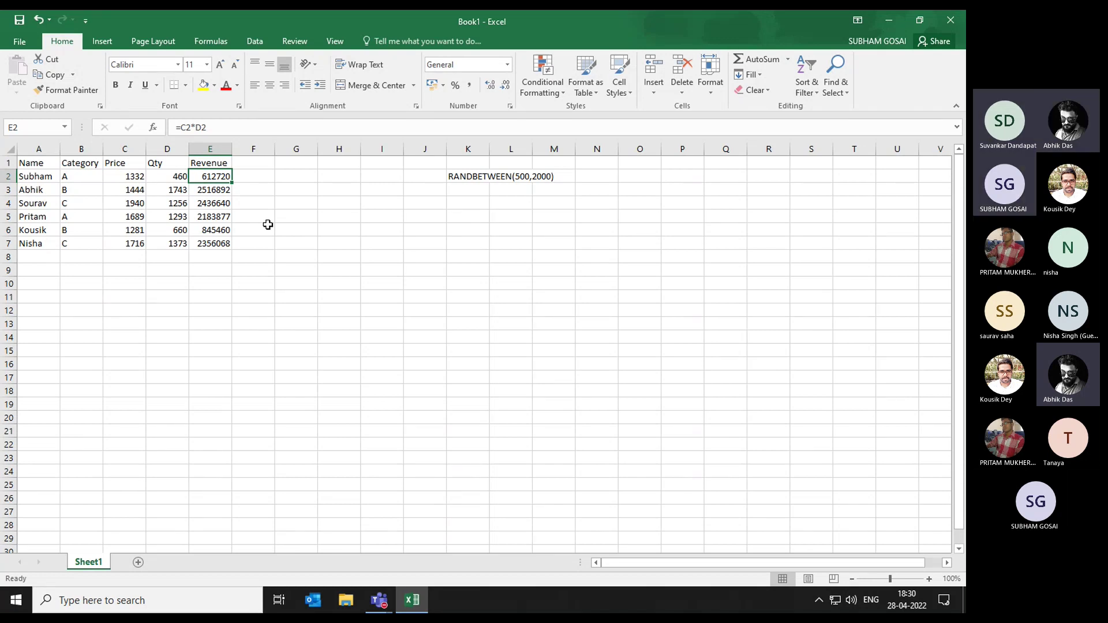
pyautogui.press('Left')
pyautogui.press('Left')
pyautogui.press('Right')
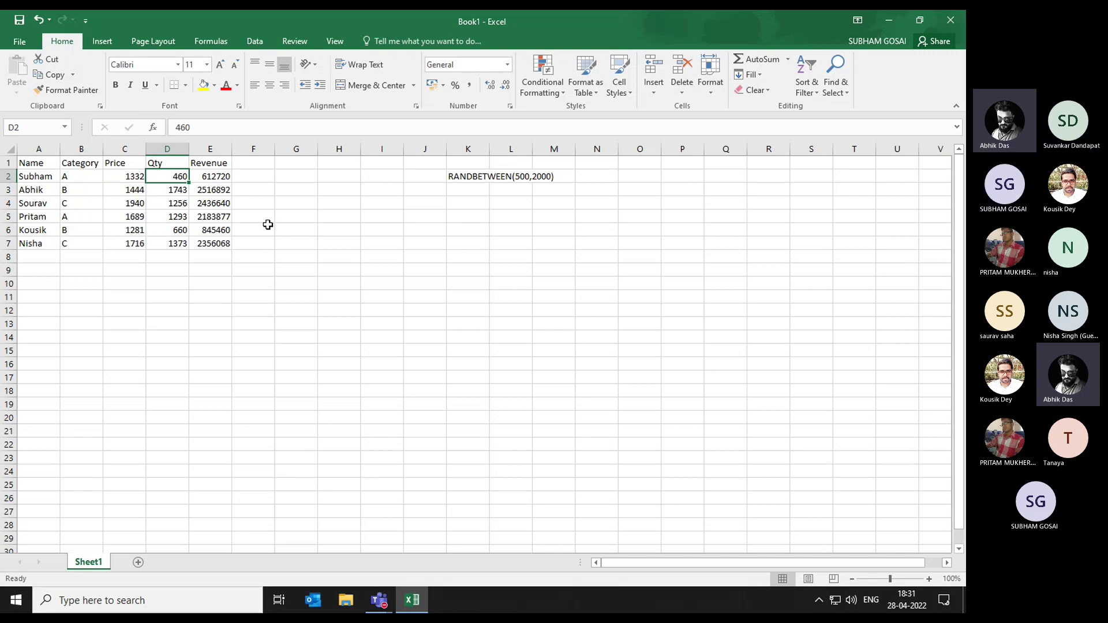
# Rename the Revenue header in cell E1 as MRP
pyautogui.press('Up')
pyautogui.press('Right')
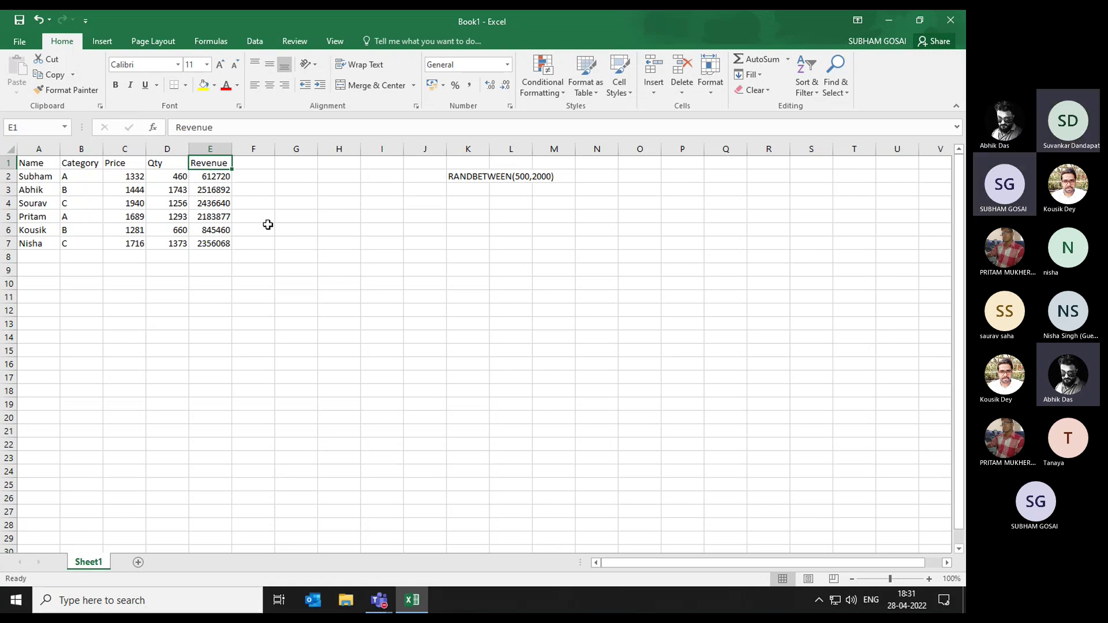
pyautogui.write('MRP')
pyautogui.press('Return')
pyautogui.press('Return')
pyautogui.press('Up')
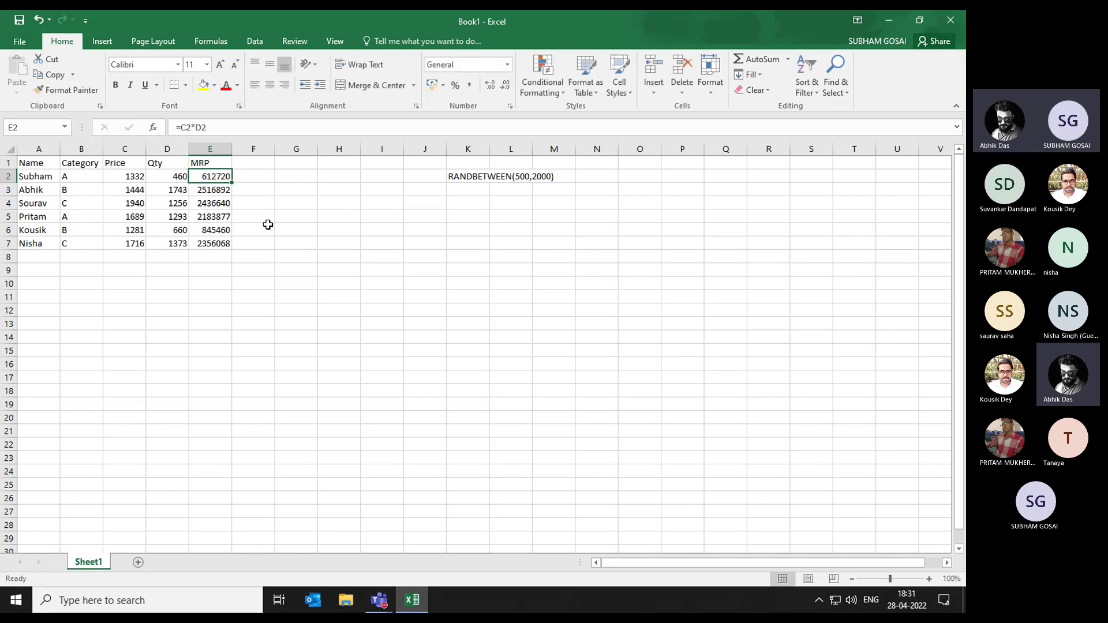
# Examine the MRP formula in E2 and the Price and Qty values in C2 and D2 that it multiplies
pyautogui.press('Down')
pyautogui.press('Down')
pyautogui.press('Up')
pyautogui.press('Up')
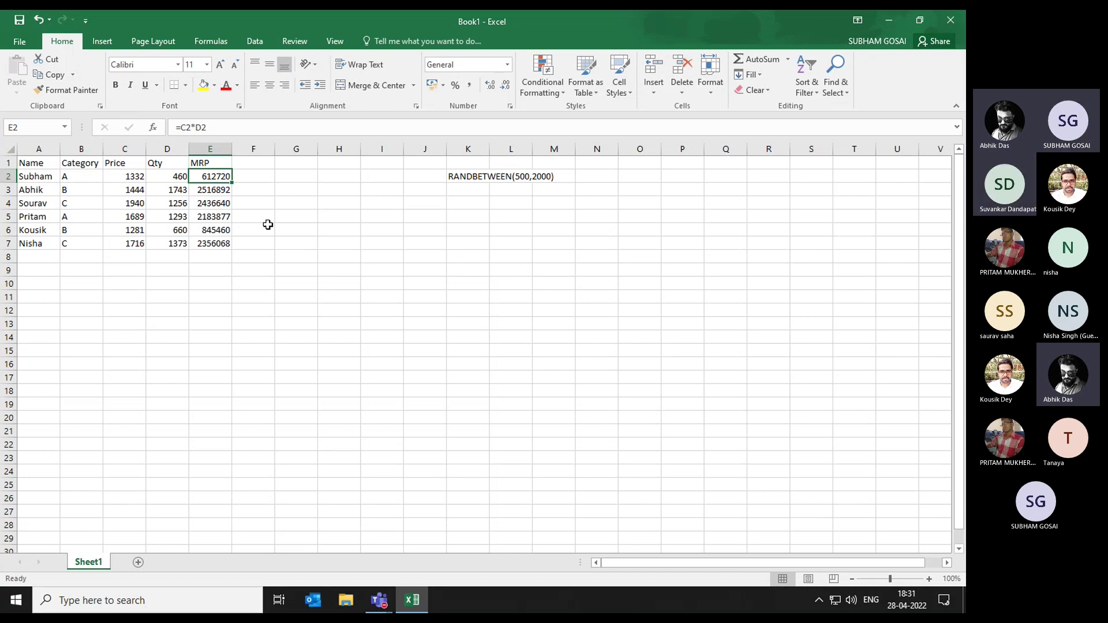
pyautogui.press('Left')
pyautogui.press('Left')
pyautogui.press('Right')
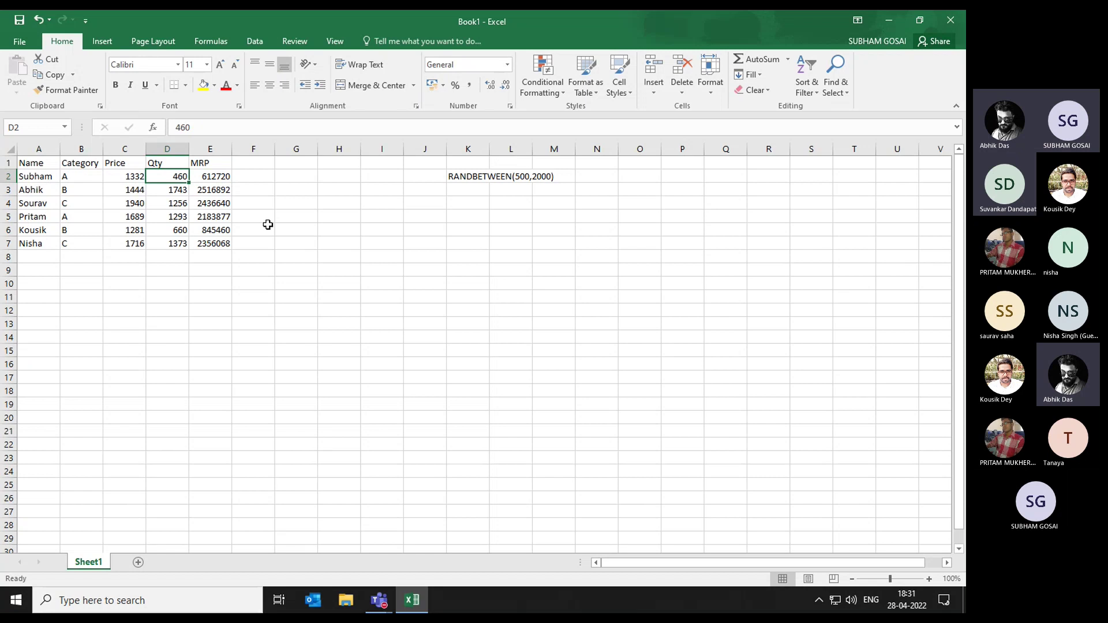
pyautogui.press('Left')
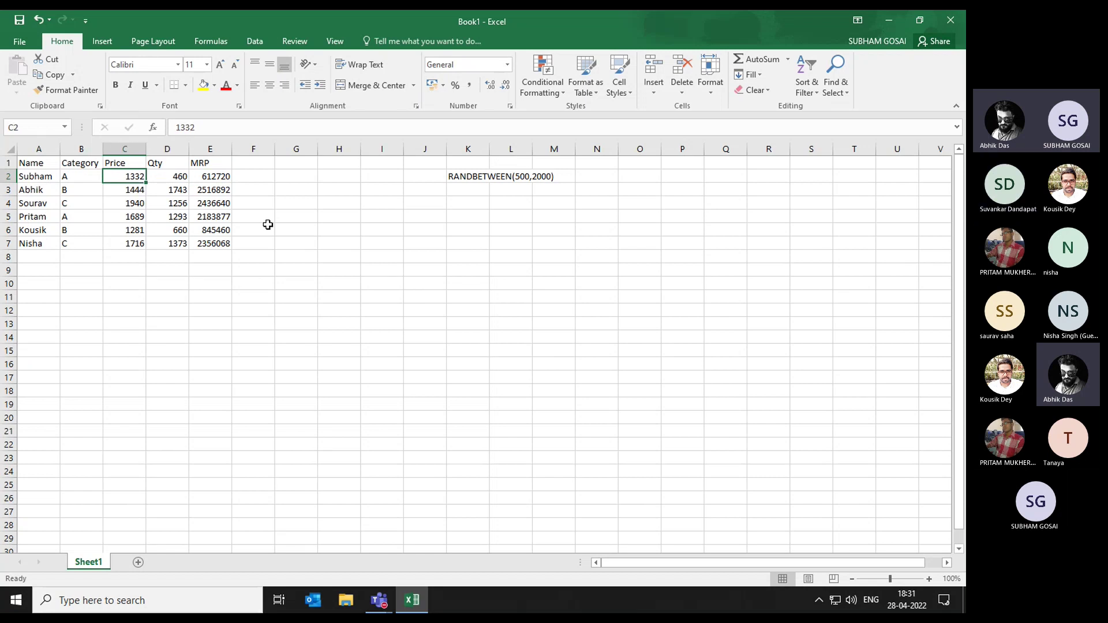
pyautogui.press('Right')
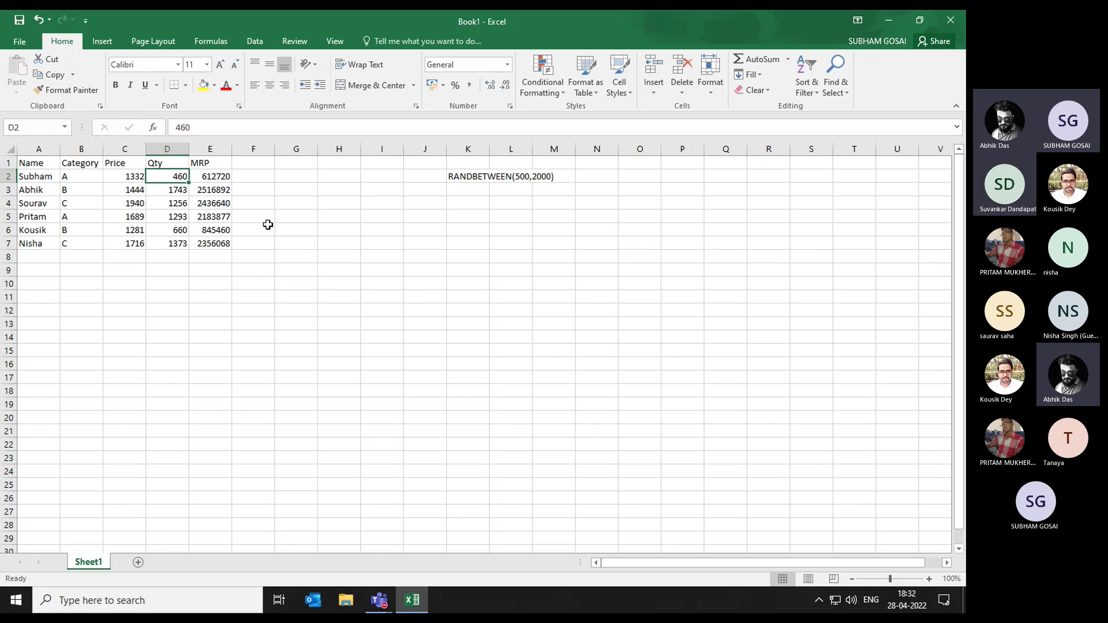
pyautogui.press('Right')
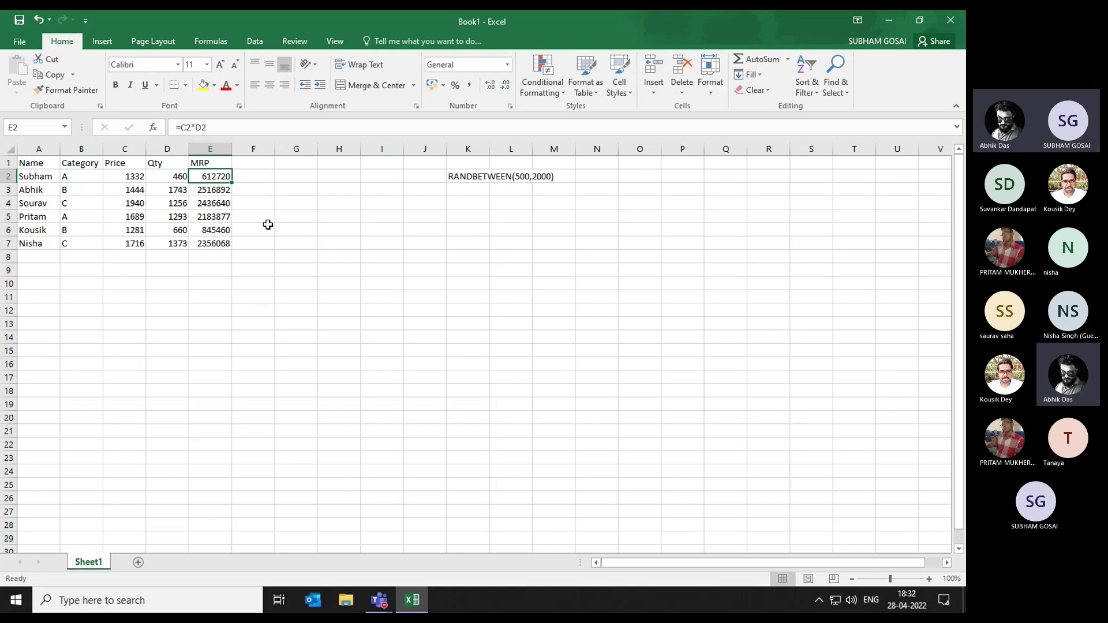
pyautogui.press('Left')
pyautogui.press('Left')
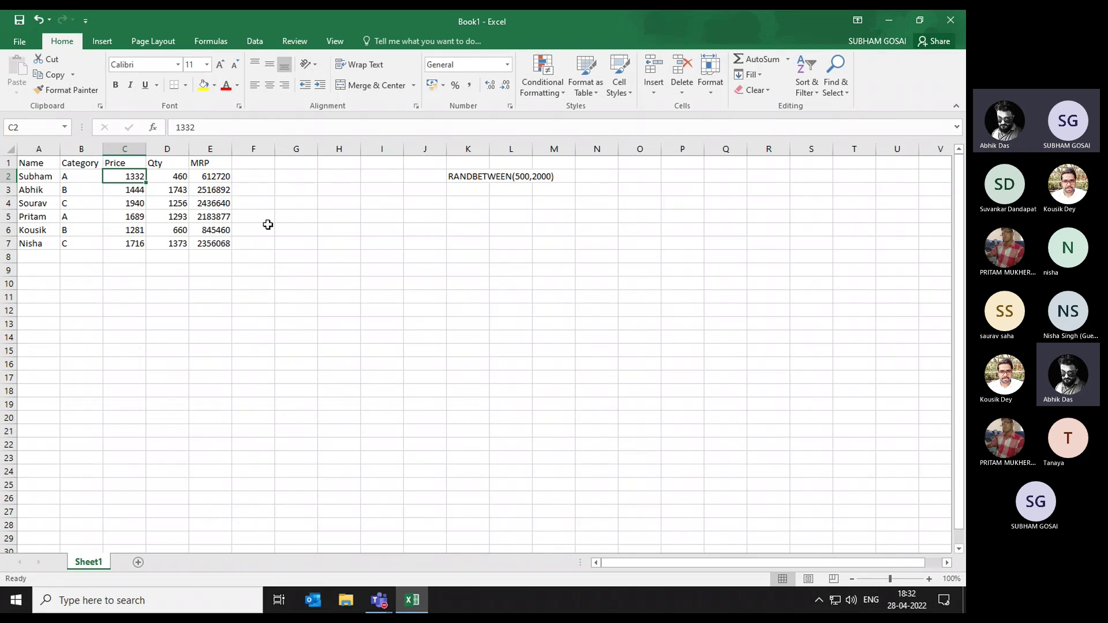
pyautogui.press('Right')
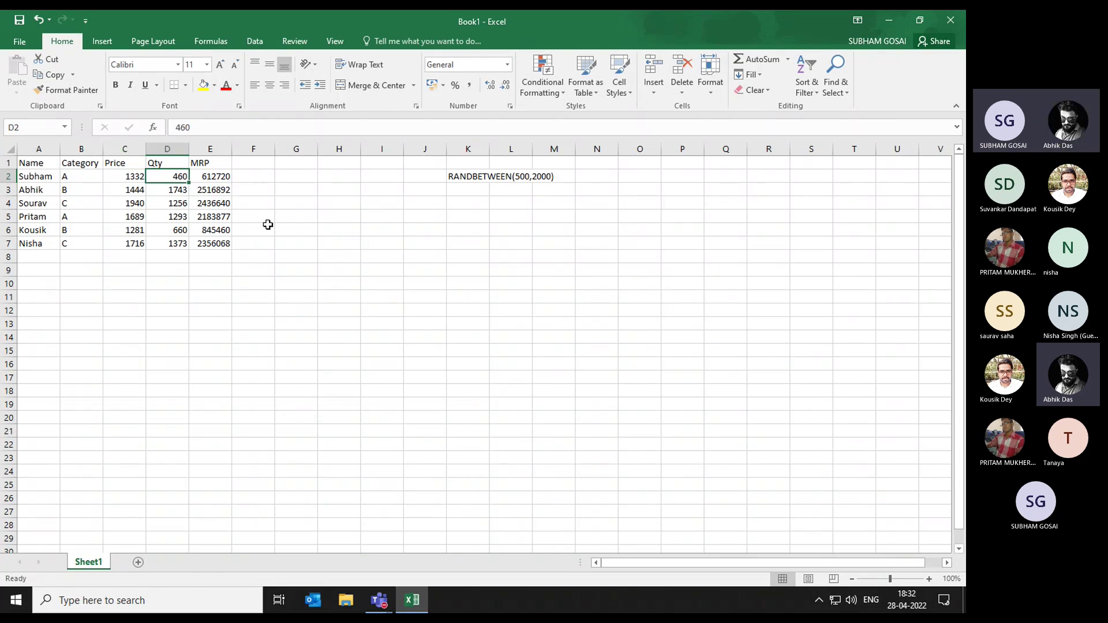
pyautogui.press('Right')
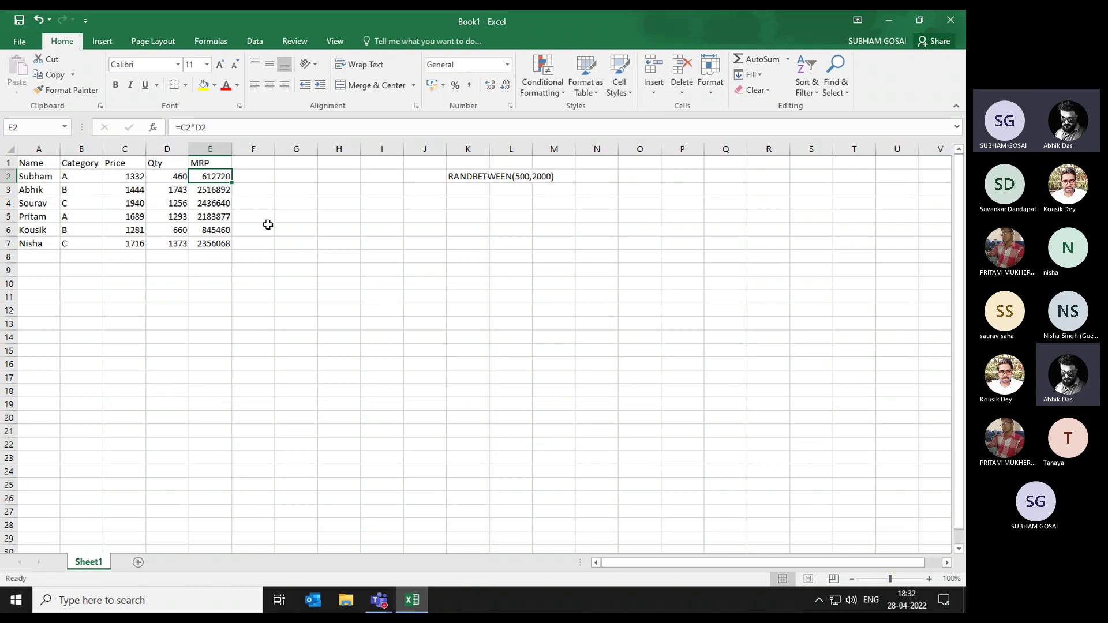
pyautogui.press('Down')
pyautogui.press('Down')
pyautogui.press('Up')
pyautogui.press('Up')
pyautogui.press('Up')
pyautogui.press('Down')
pyautogui.press('Up')
pyautogui.press('Right')
pyautogui.press('Down')
pyautogui.press('Right')
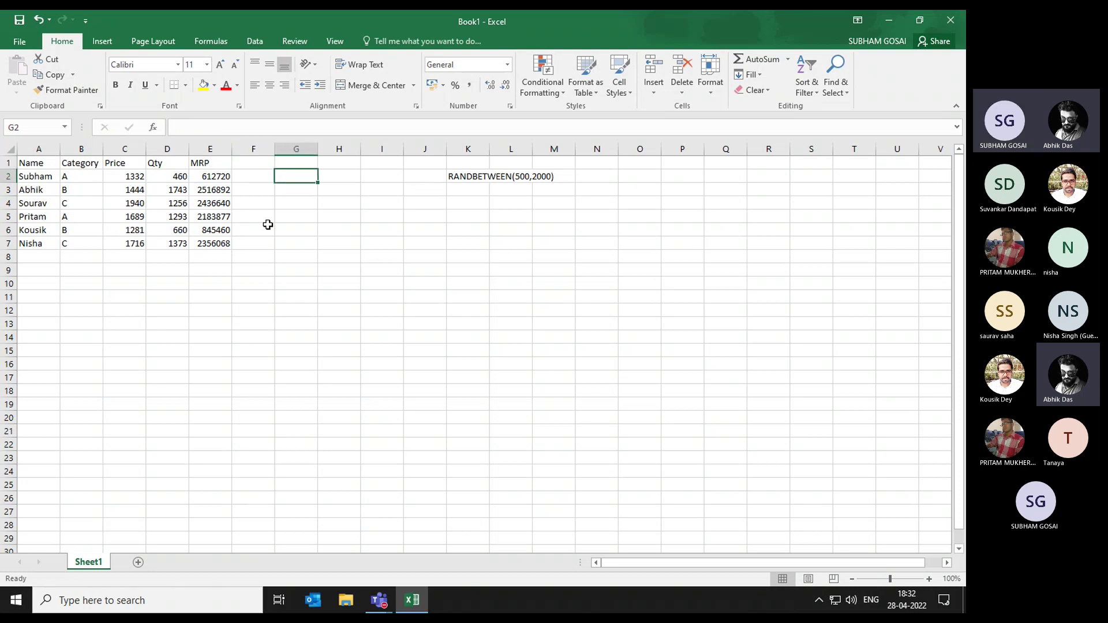
pyautogui.press('Down')
pyautogui.press('Up')
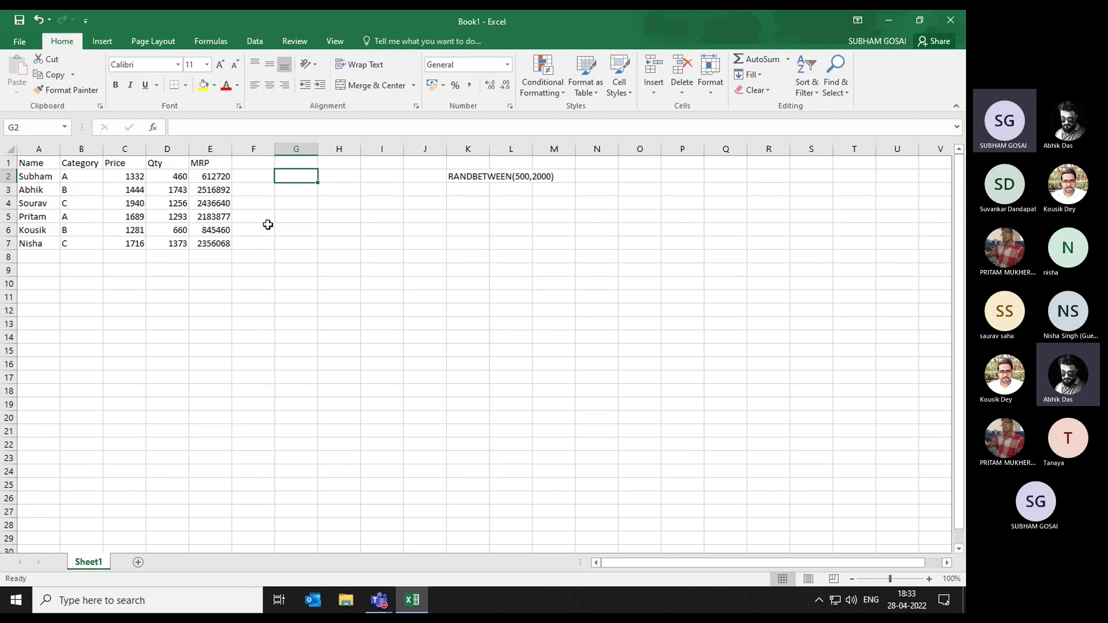
pyautogui.press('Left')
pyautogui.press('Left')
pyautogui.press('Left')
pyautogui.press('Left')
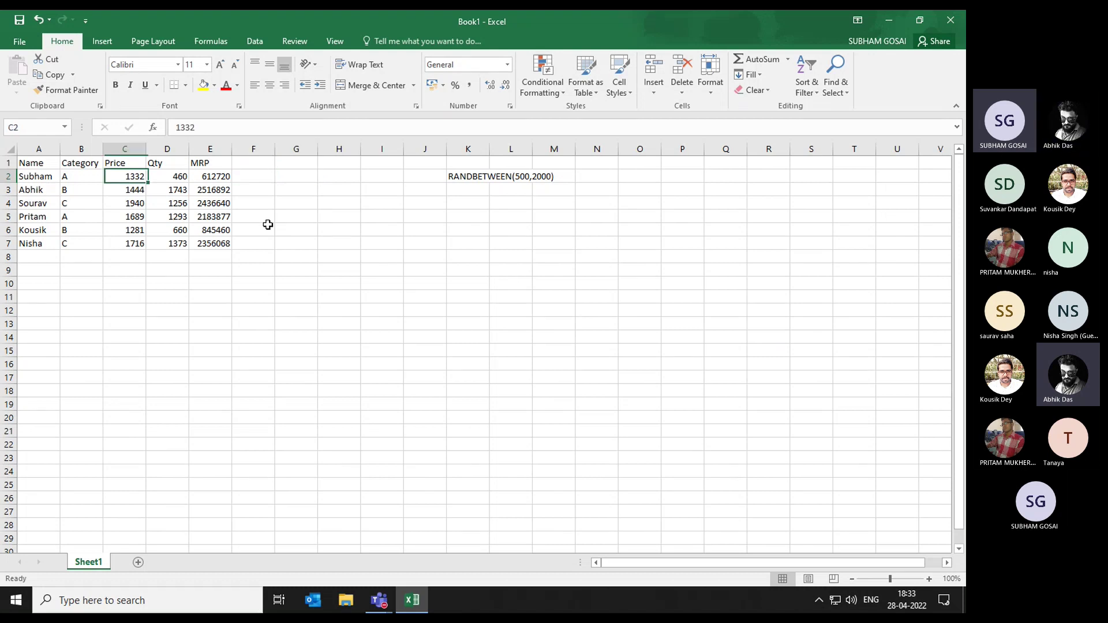
pyautogui.press('Up')
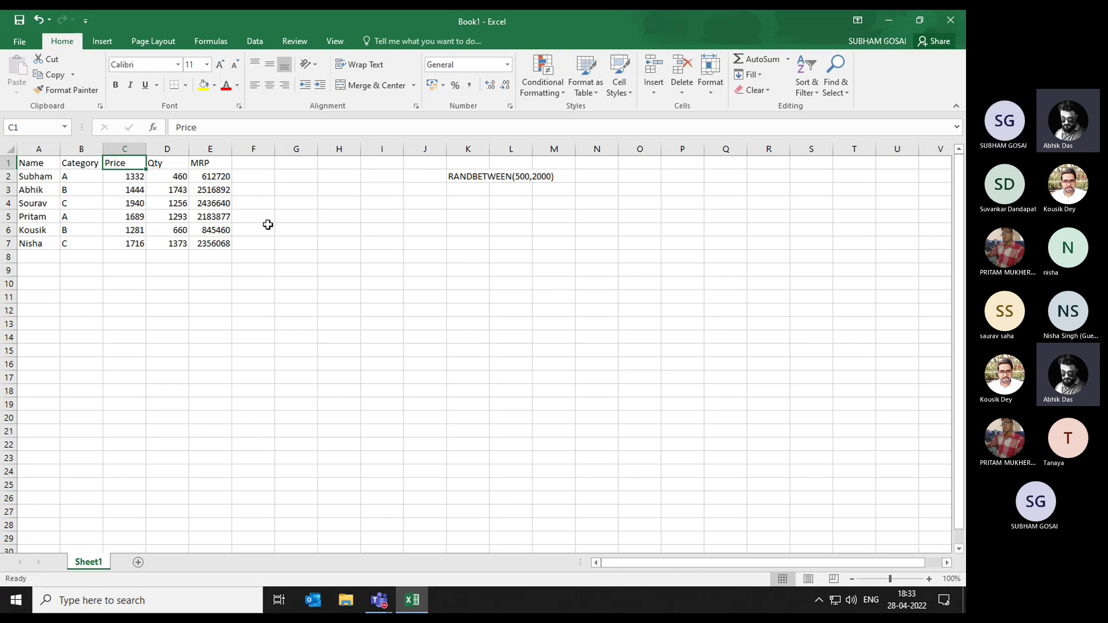
pyautogui.press('Right')
pyautogui.press('Right')
pyautogui.press('Right')
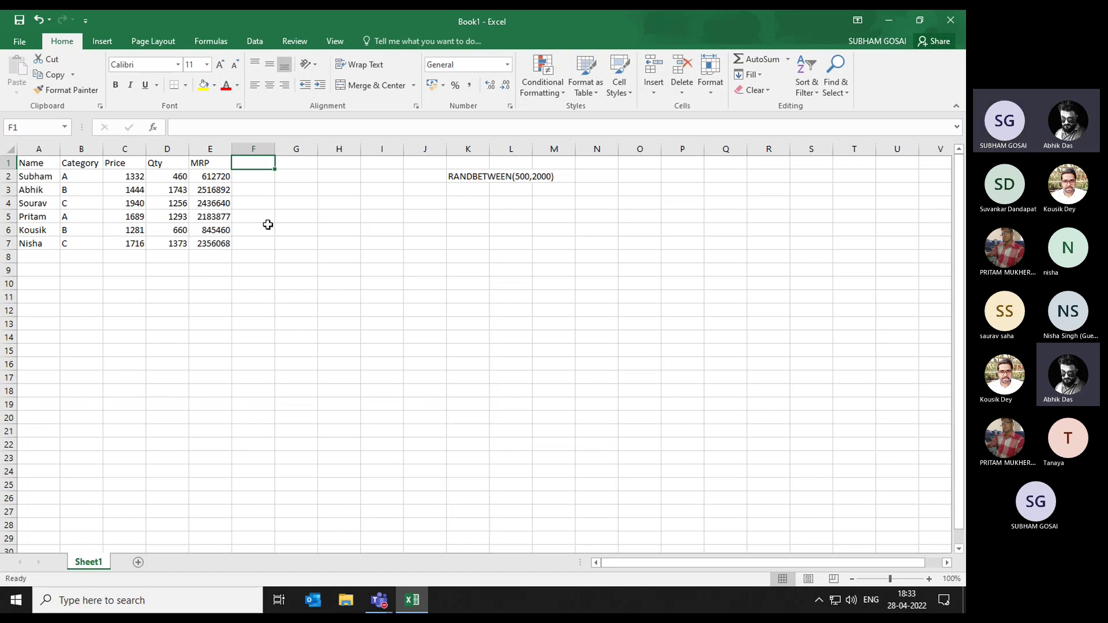
# Rename the Price header in cell C1 as Purchase Price and autofit the width of column C
pyautogui.press('Left')
pyautogui.press('Left')
pyautogui.press('Left')
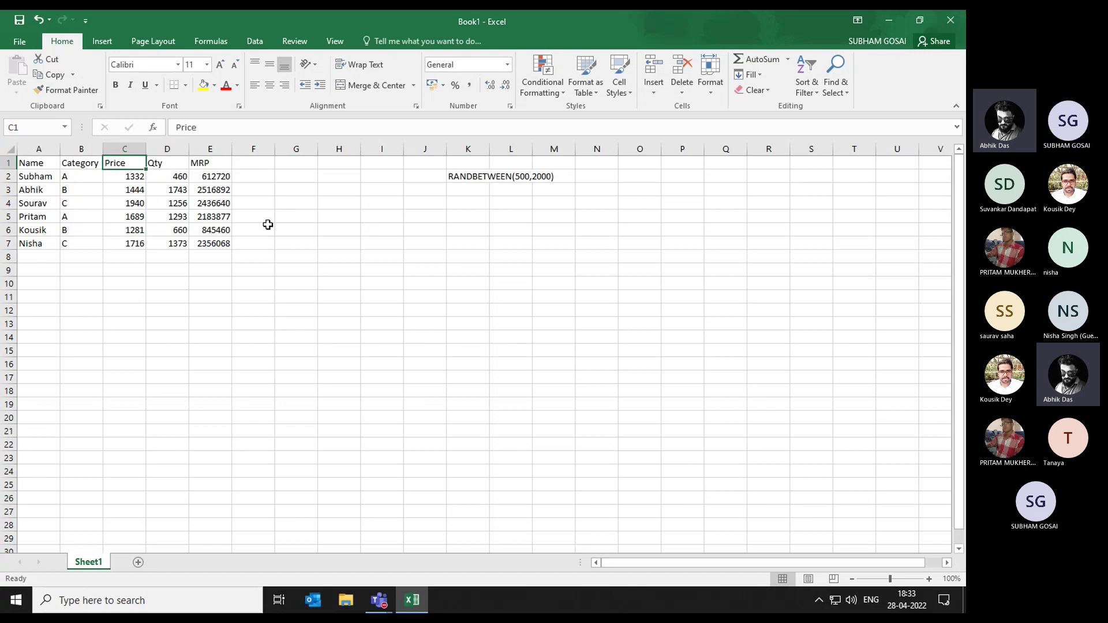
pyautogui.write('P')
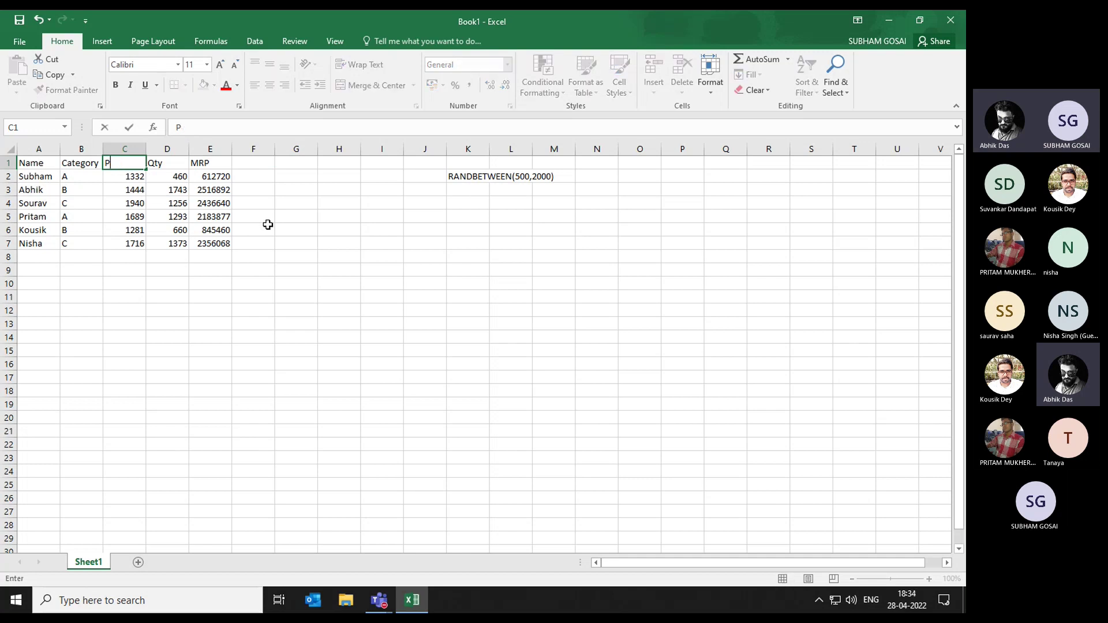
pyautogui.write('urchase Price')
pyautogui.hotkey('ctrl', 'Return')
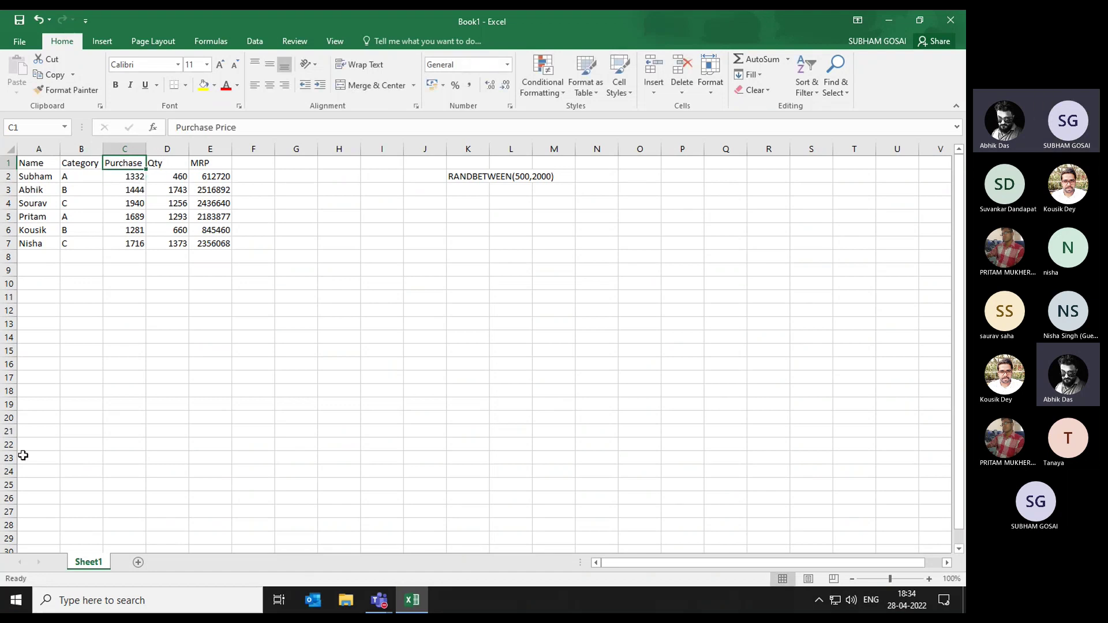
pyautogui.doubleClick(146, 149)
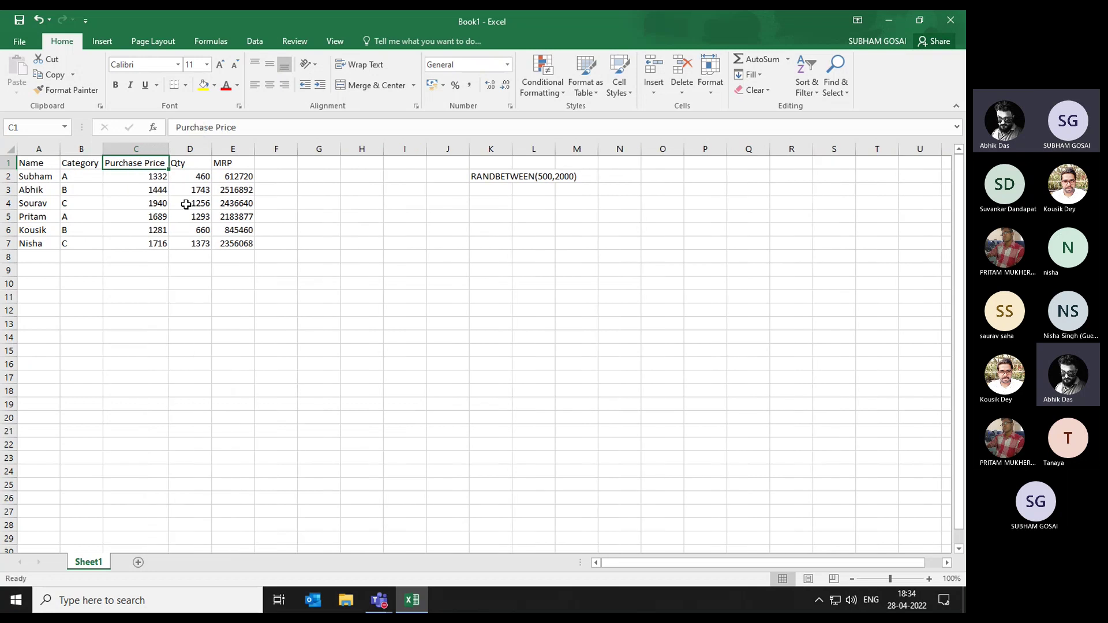
pyautogui.click(197, 177)
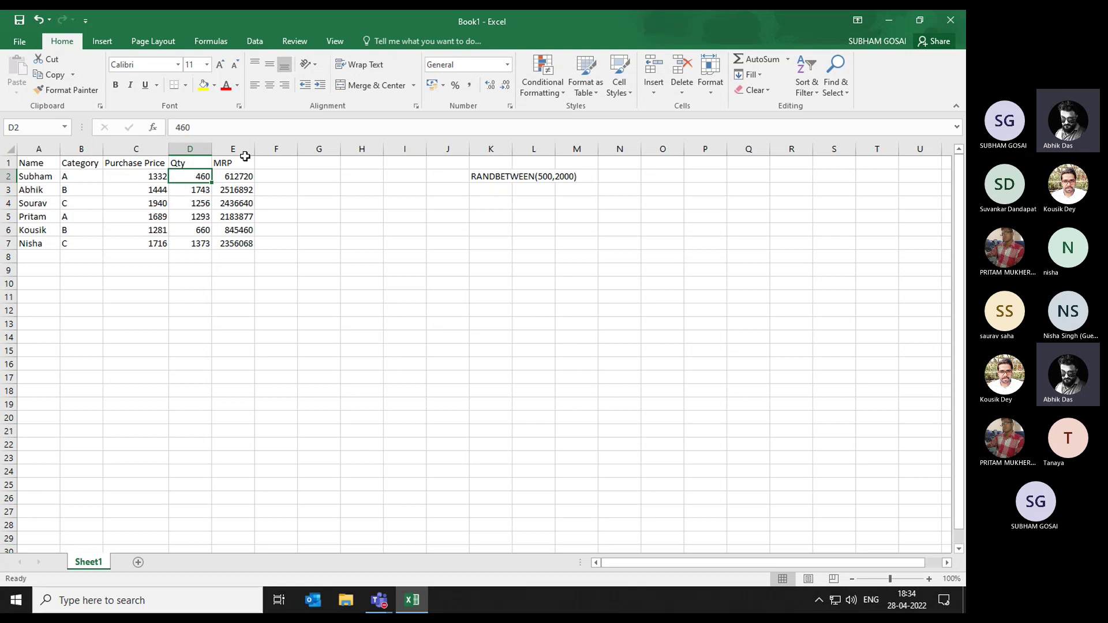
pyautogui.hotkey('alt', 'h')
pyautogui.press('i')
pyautogui.press('Escape')
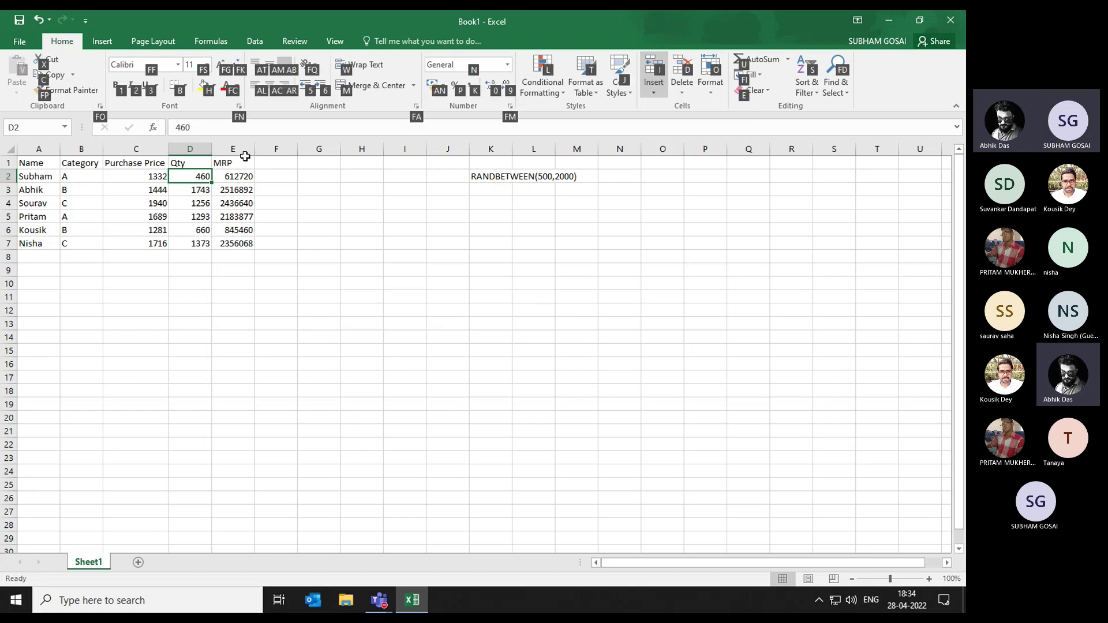
pyautogui.press('Escape')
pyautogui.press('Escape')
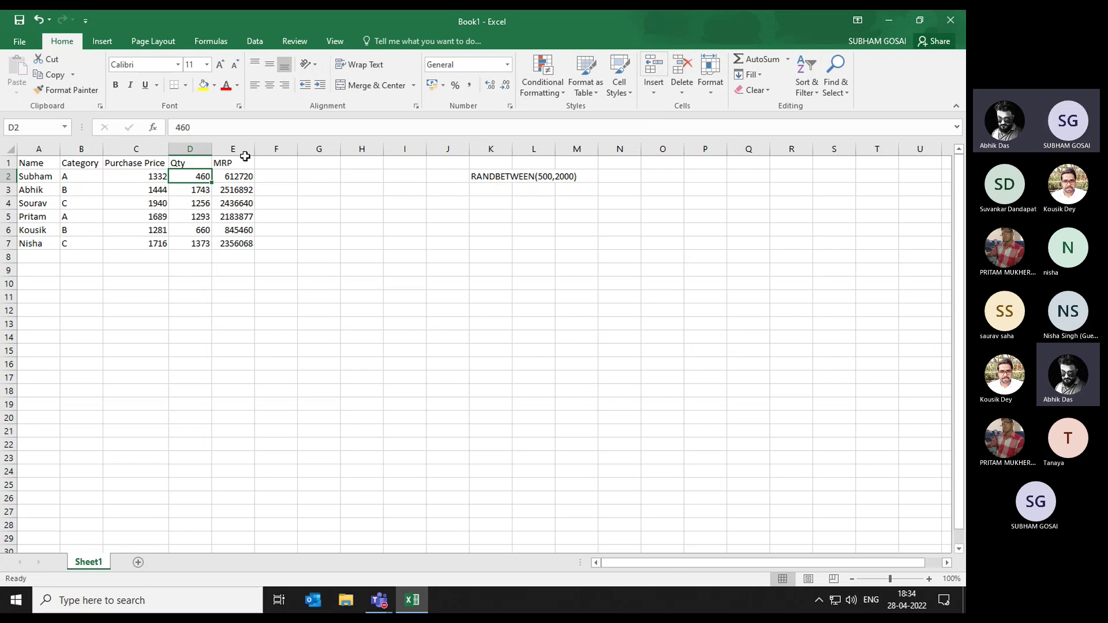
pyautogui.hotkey('alt', 'h')
pyautogui.press('h')
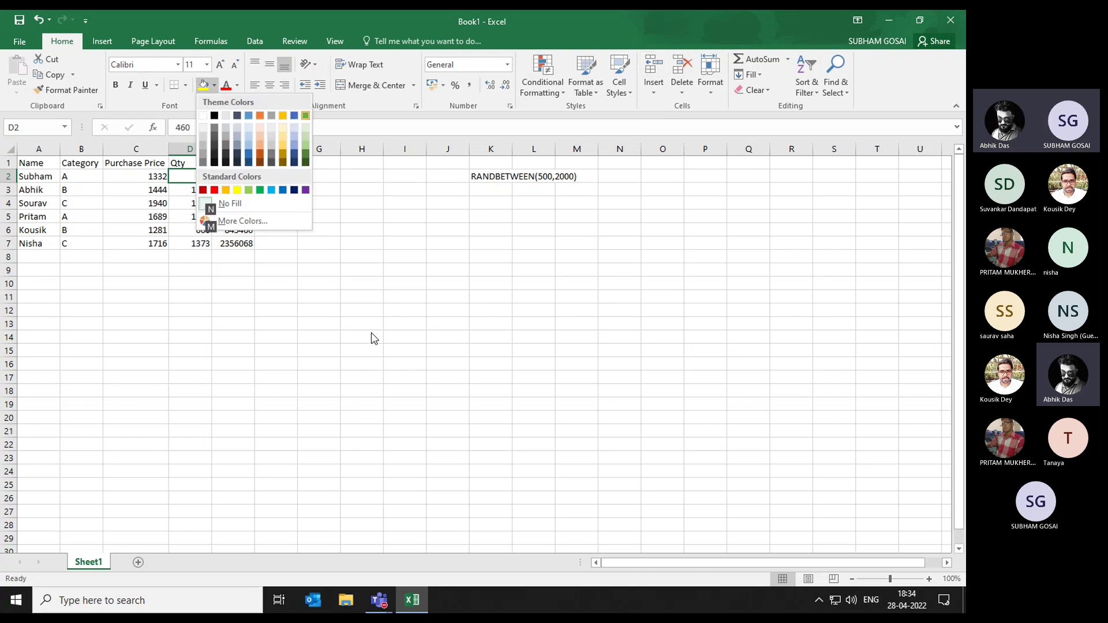
pyautogui.click(297, 275)
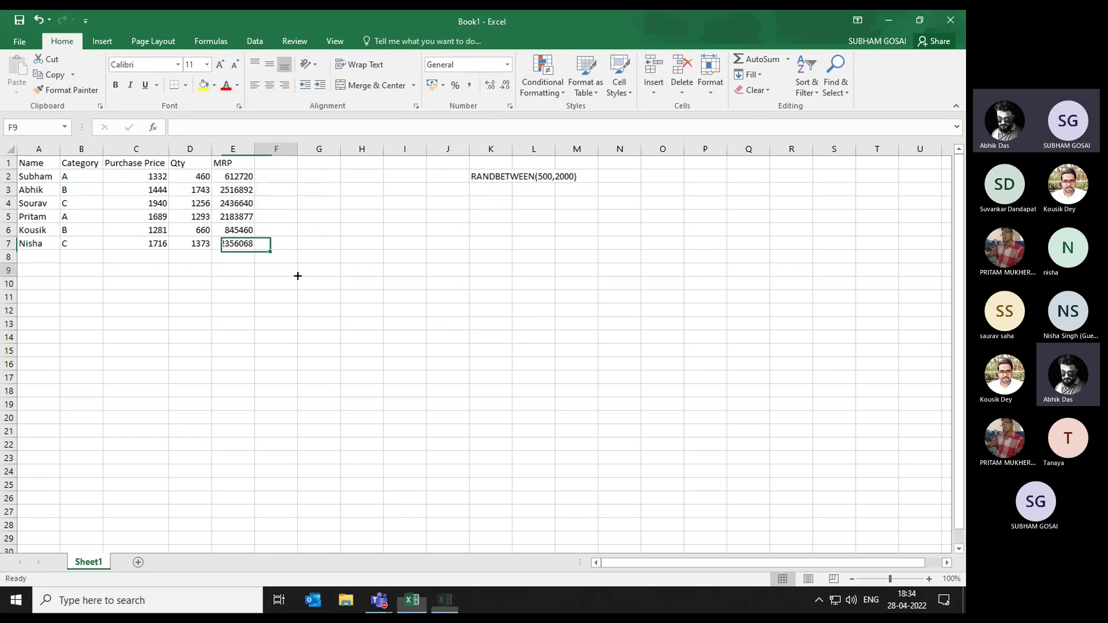
pyautogui.click(190, 177)
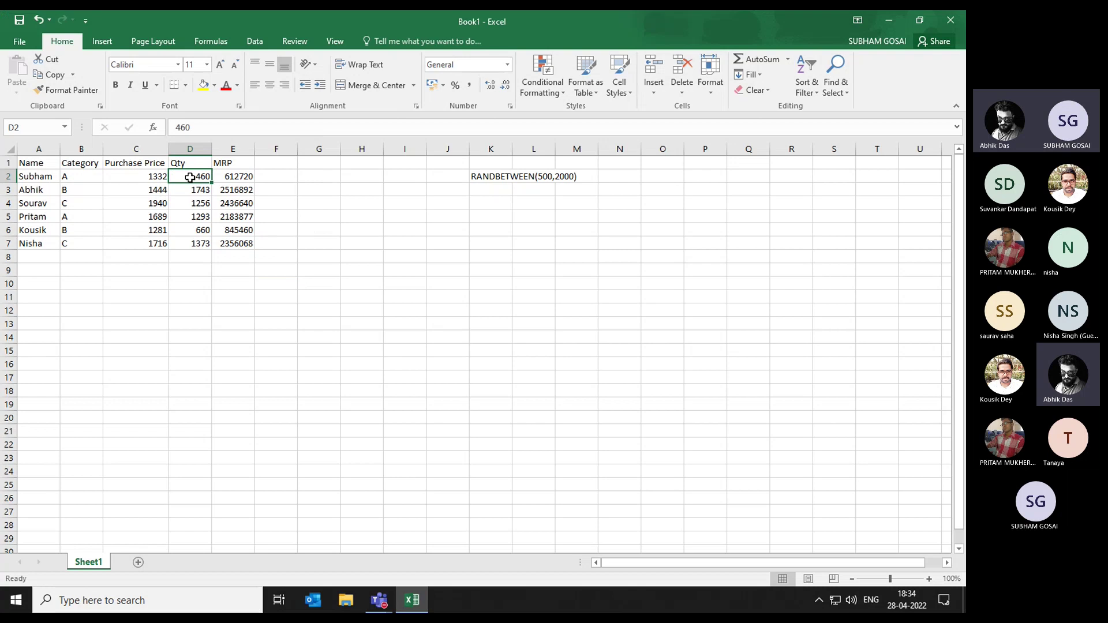
pyautogui.click(86, 179)
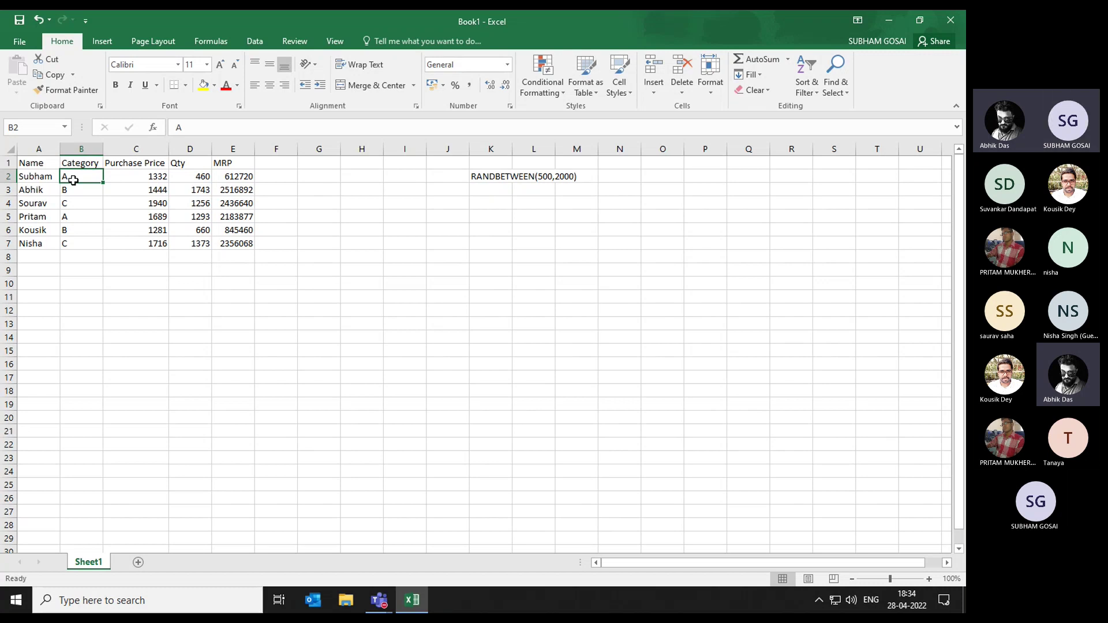
# Rename the Purchase Price header in cell C1 as Product Cost
pyautogui.click(146, 167)
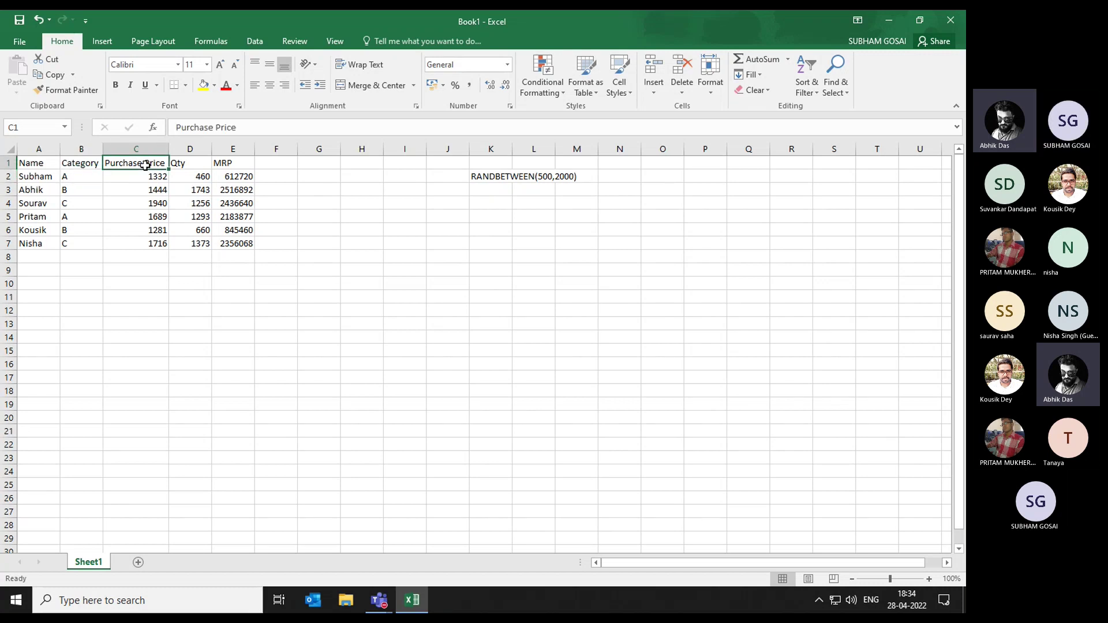
pyautogui.moveTo(238, 128); pyautogui.dragTo(183, 132)
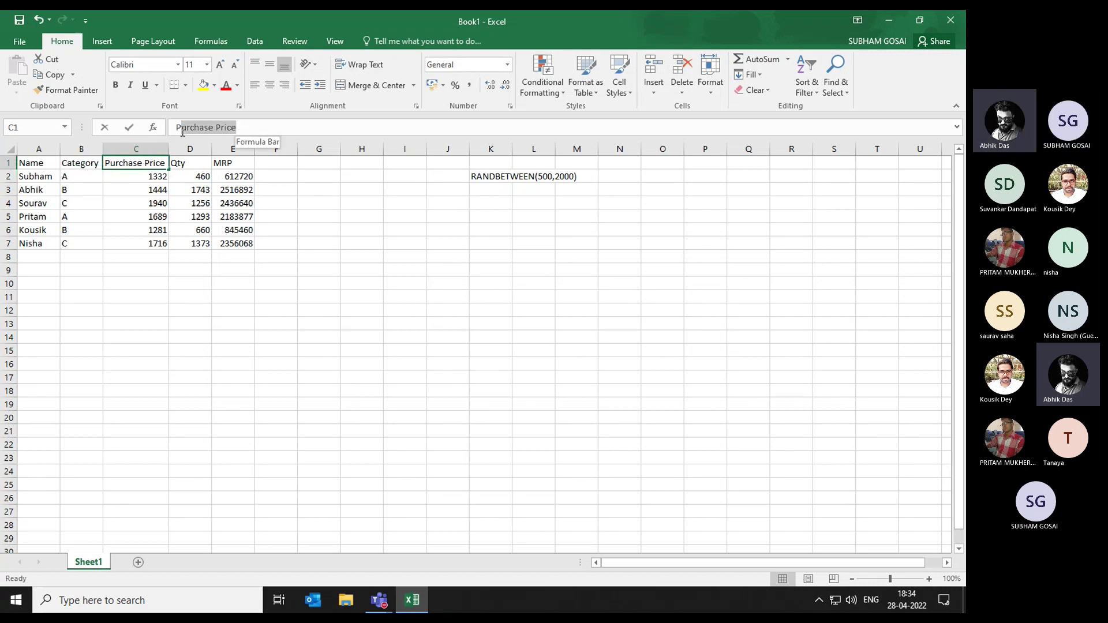
pyautogui.write('rodu')
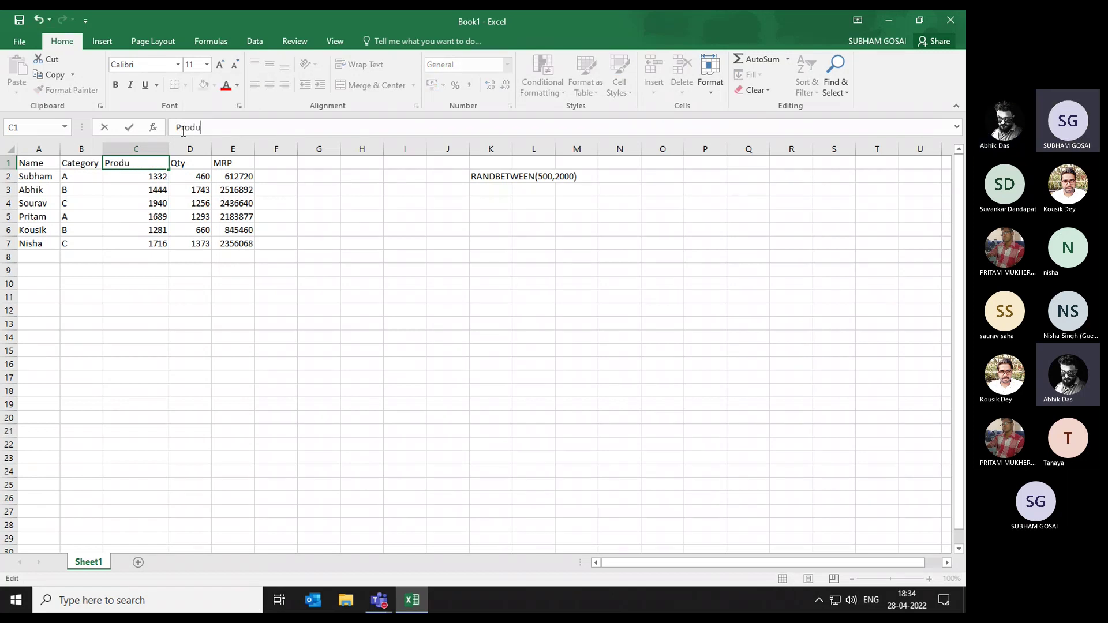
pyautogui.write('ct Cost')
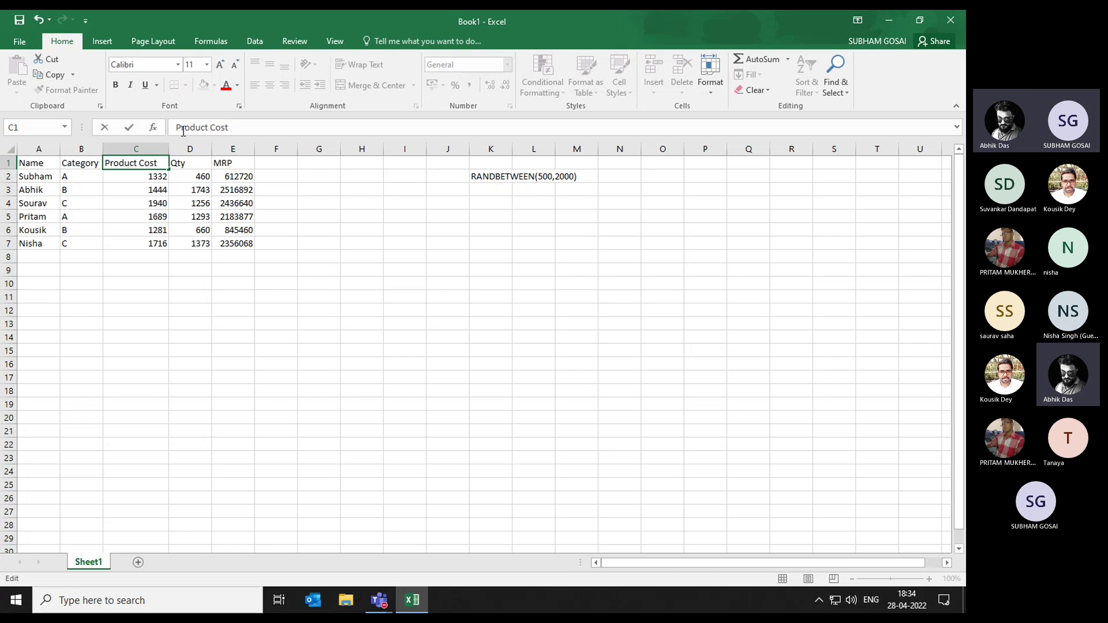
pyautogui.press('Tab')
# Insert a new sheet column before Qty and enter Selling Price as its header in D1
pyautogui.hotkey('alt', 'h')
pyautogui.press('i')
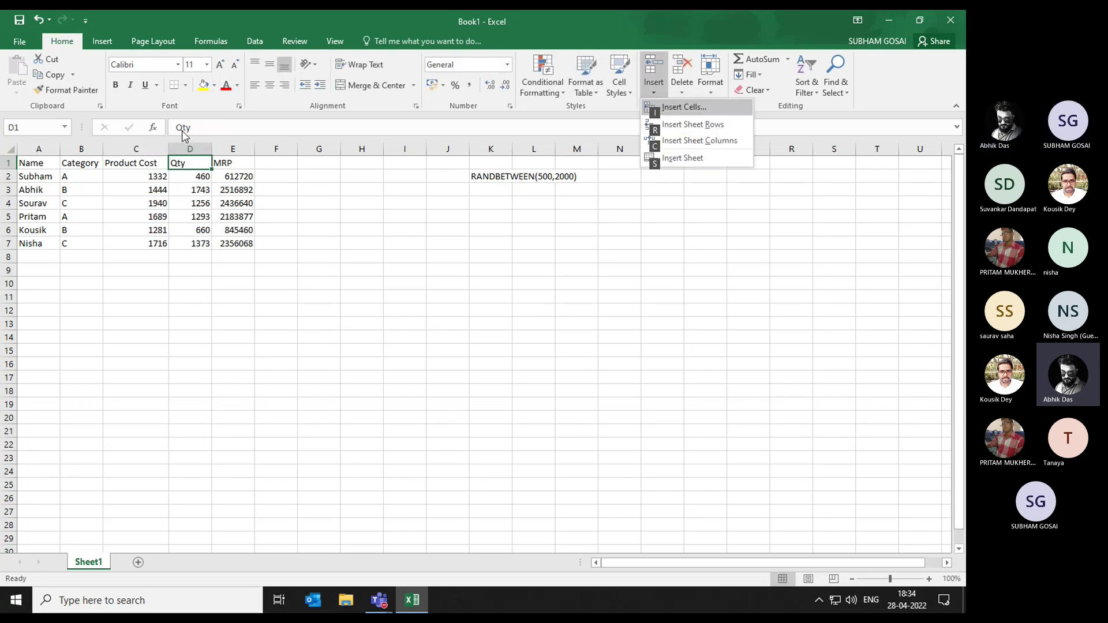
pyautogui.press('c')
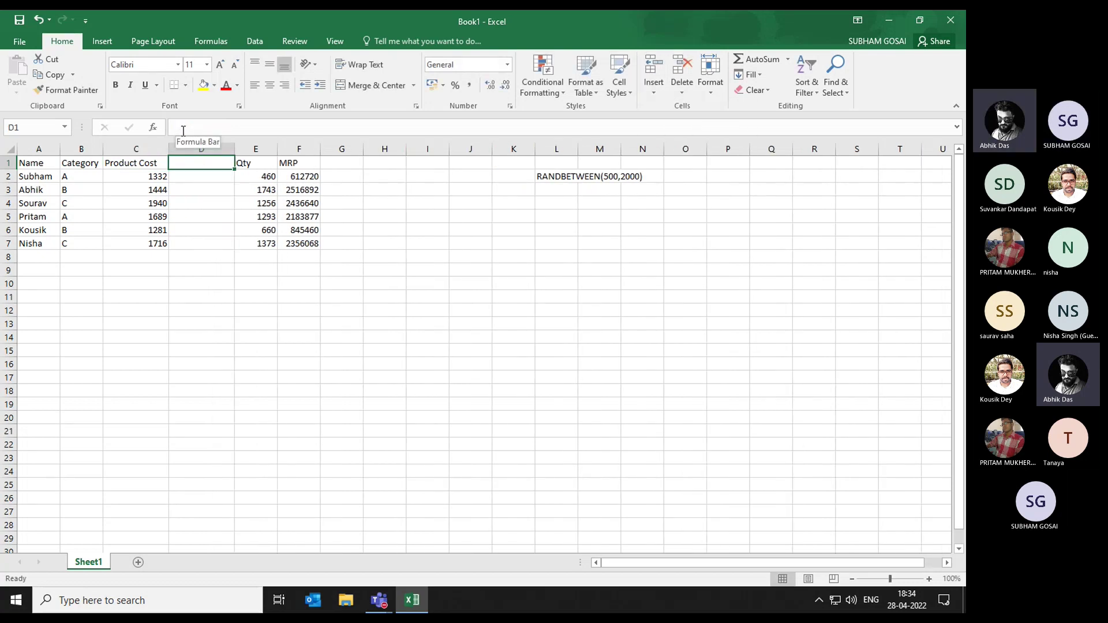
pyautogui.write('Sel')
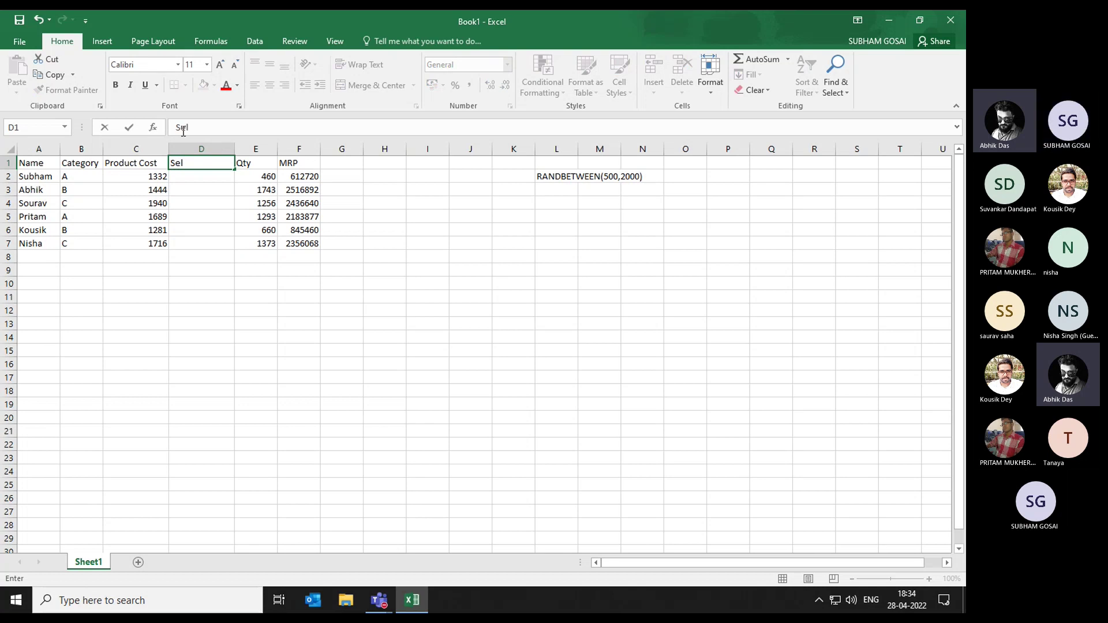
pyautogui.write('ling Price')
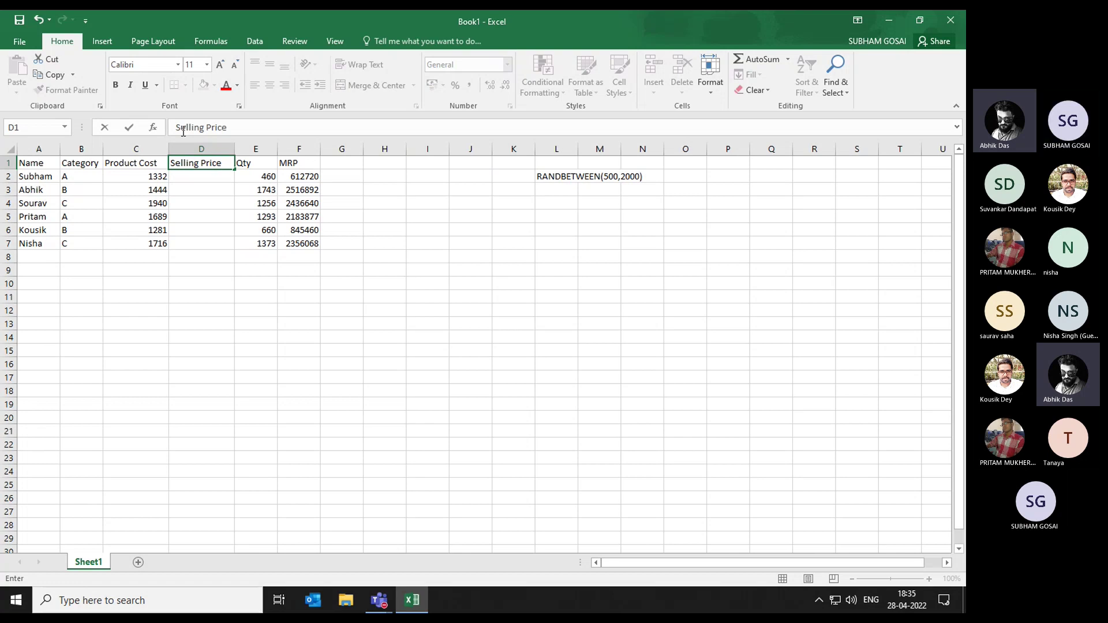
pyautogui.press('Return')
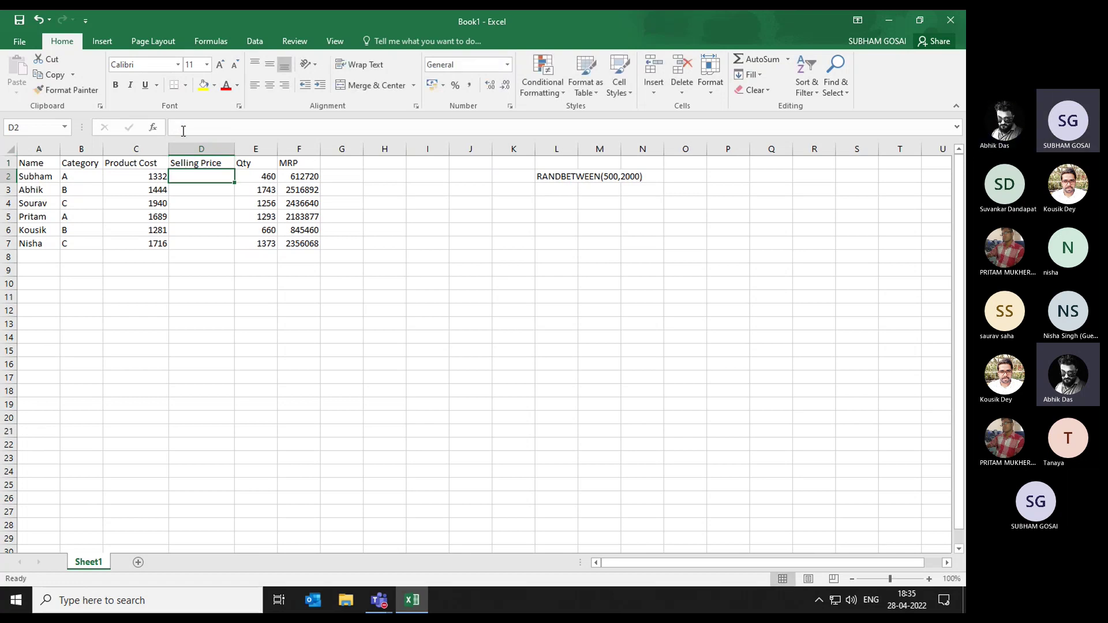
pyautogui.write('=')
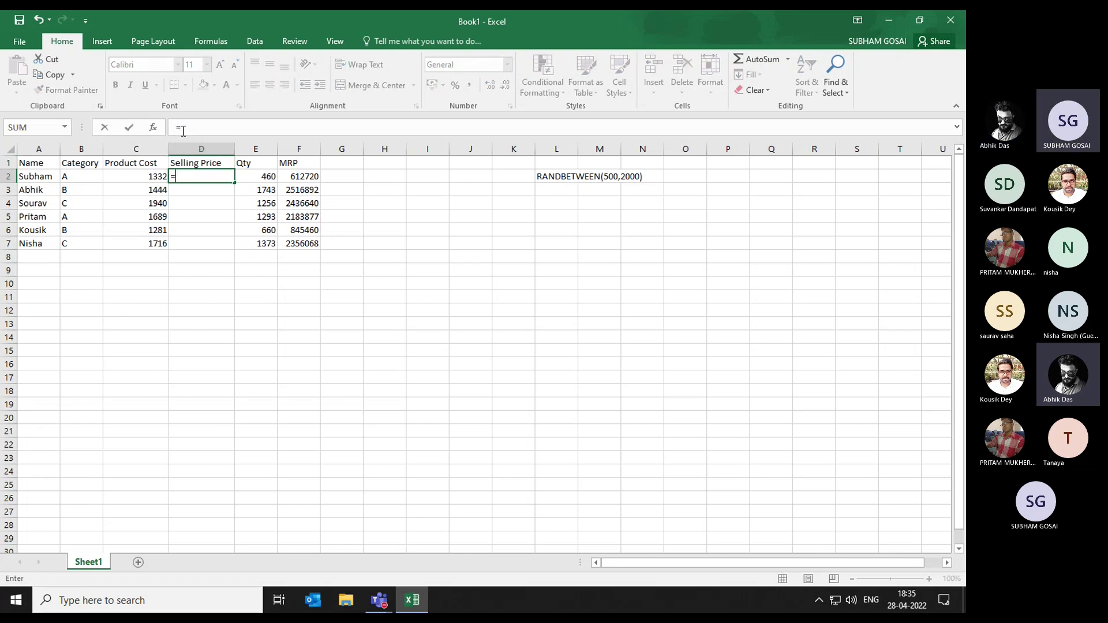
pyautogui.press('BackSpace')
pyautogui.press('Escape')
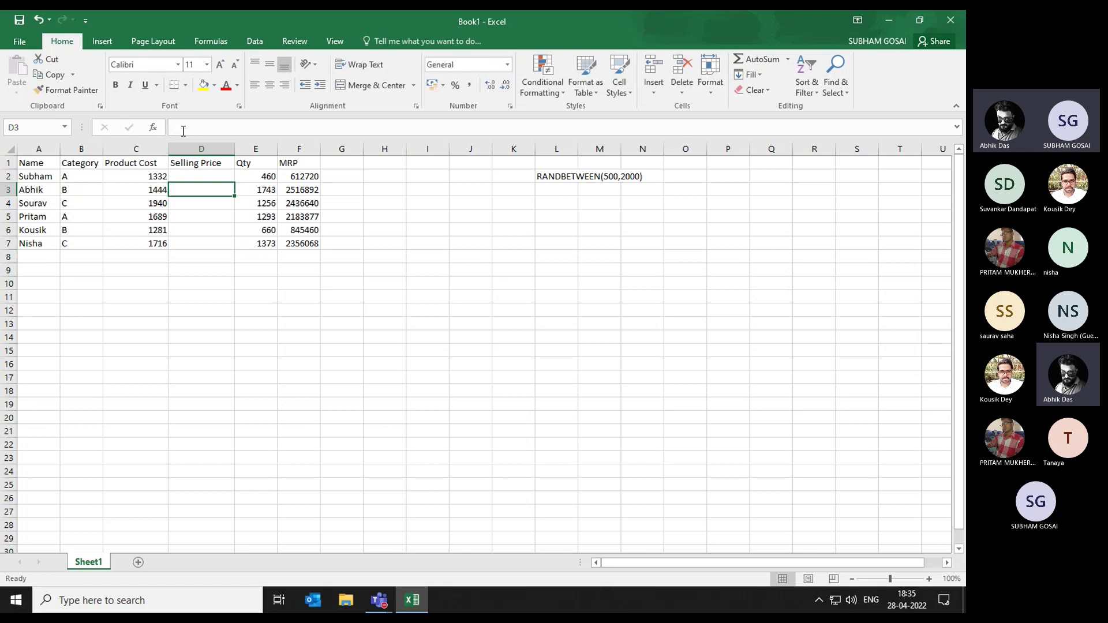
pyautogui.press('Left')
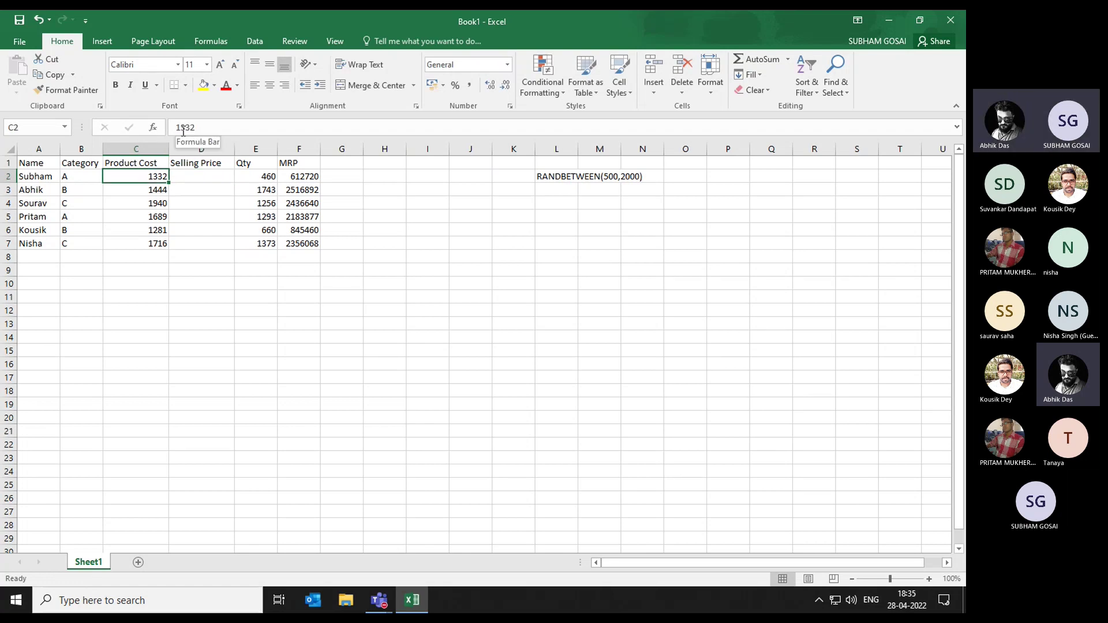
pyautogui.press('Right')
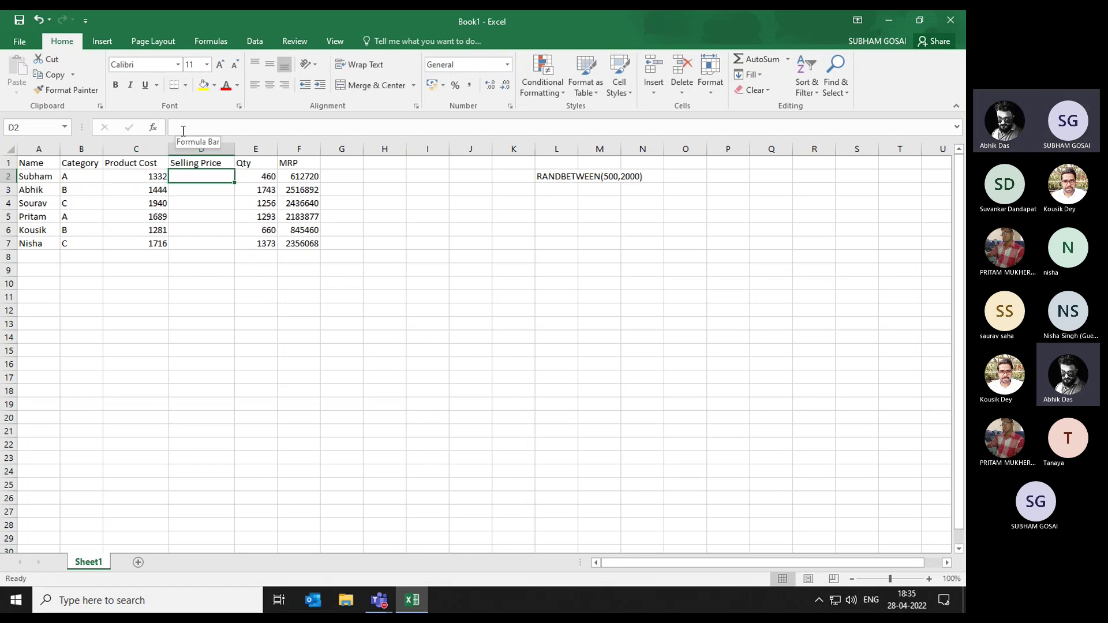
pyautogui.press('Left')
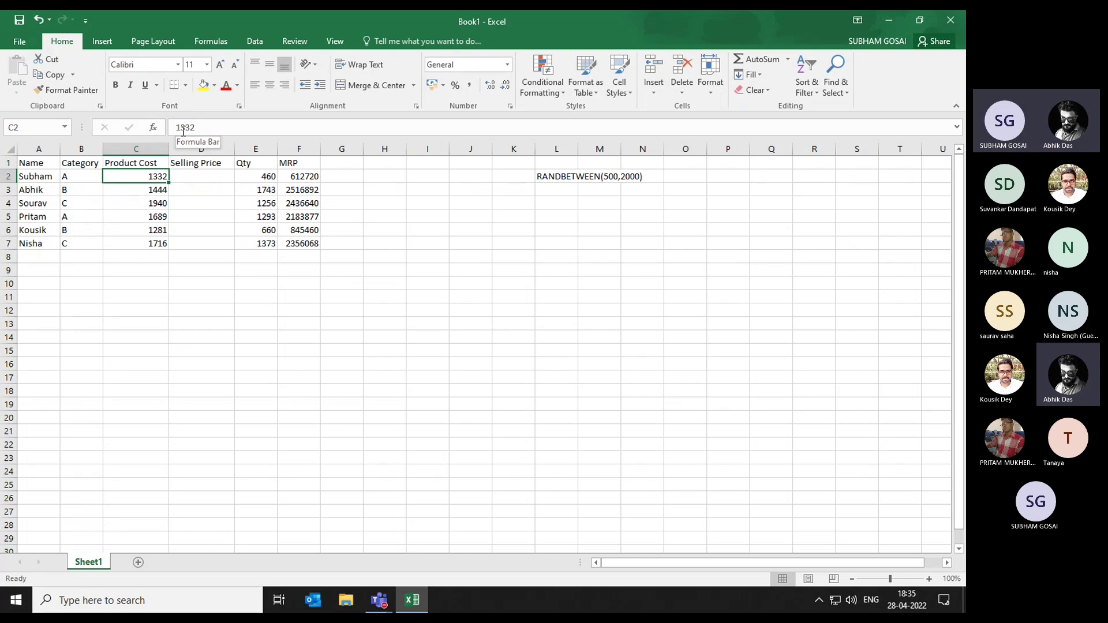
pyautogui.write('=')
pyautogui.press('Escape')
pyautogui.press('Right')
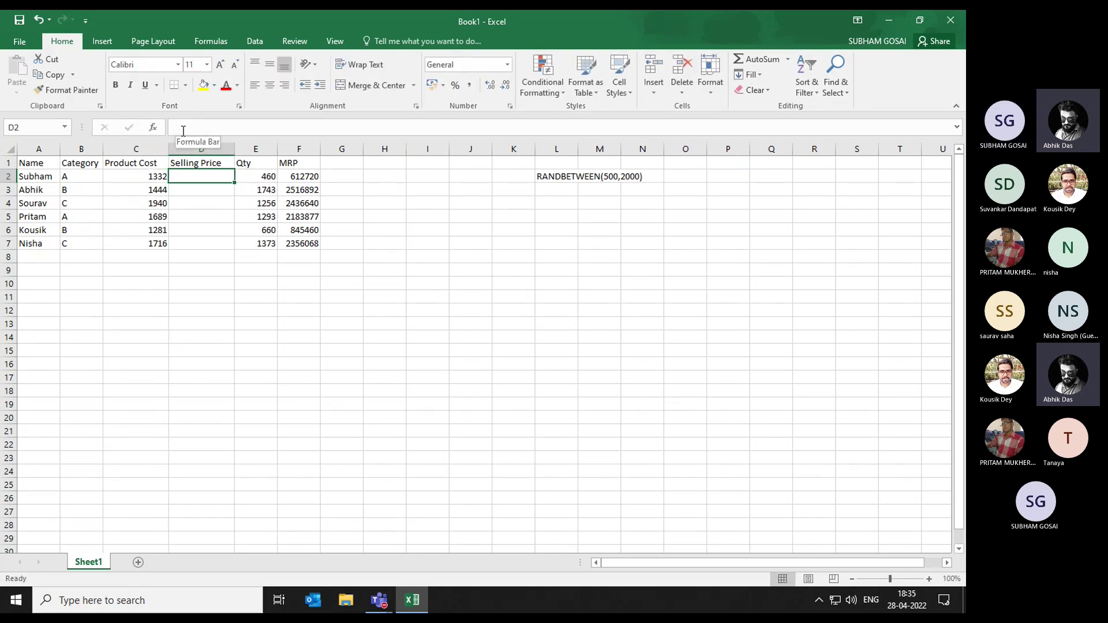
# Enter the formula =C2+500 in cell D2 to calculate the first selling price from the product cost
pyautogui.write('=')
pyautogui.press('Left')
pyautogui.write('+')
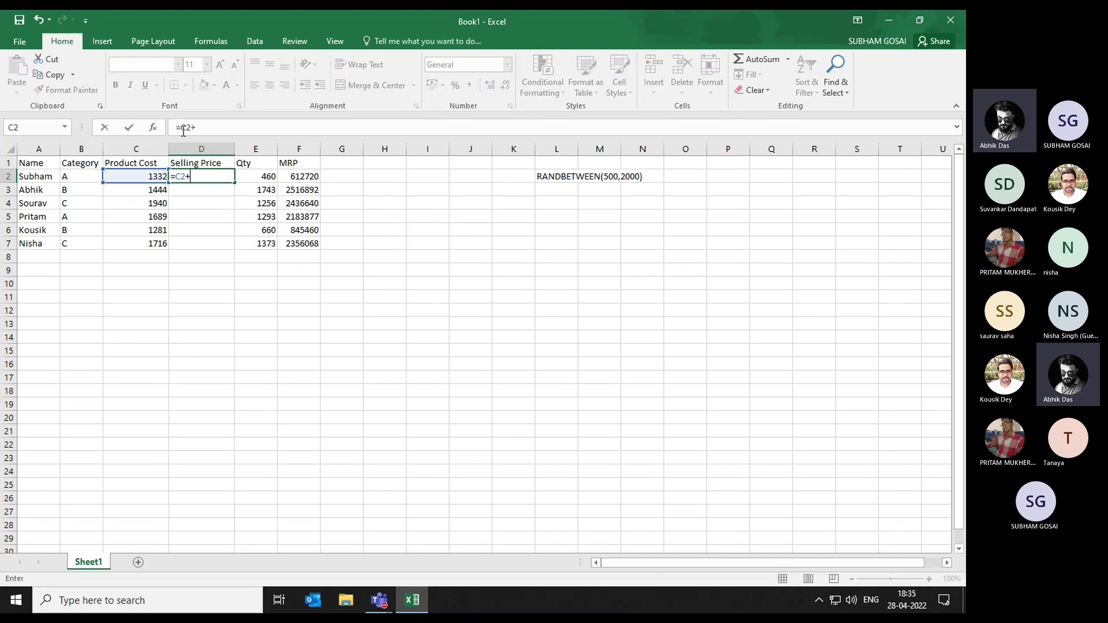
pyautogui.write('500')
pyautogui.hotkey('ctrl', 'Return')
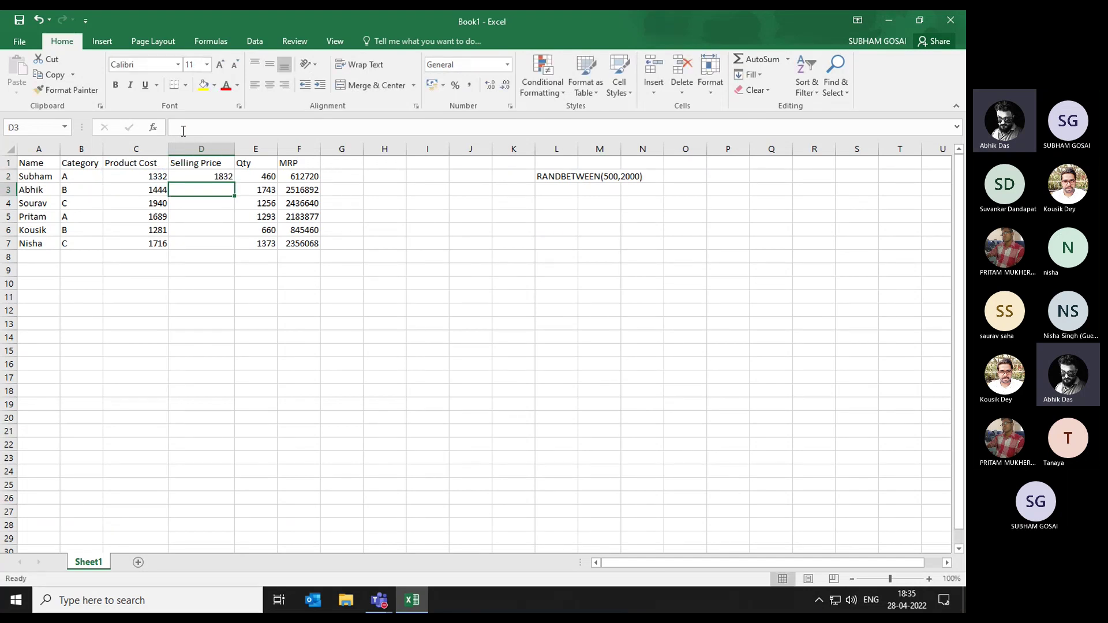
# Fill the =C2+500 selling price formula down from D2 through D7
pyautogui.press('Left')
pyautogui.hotkey('ctrl', 'Down')
pyautogui.press('Right')
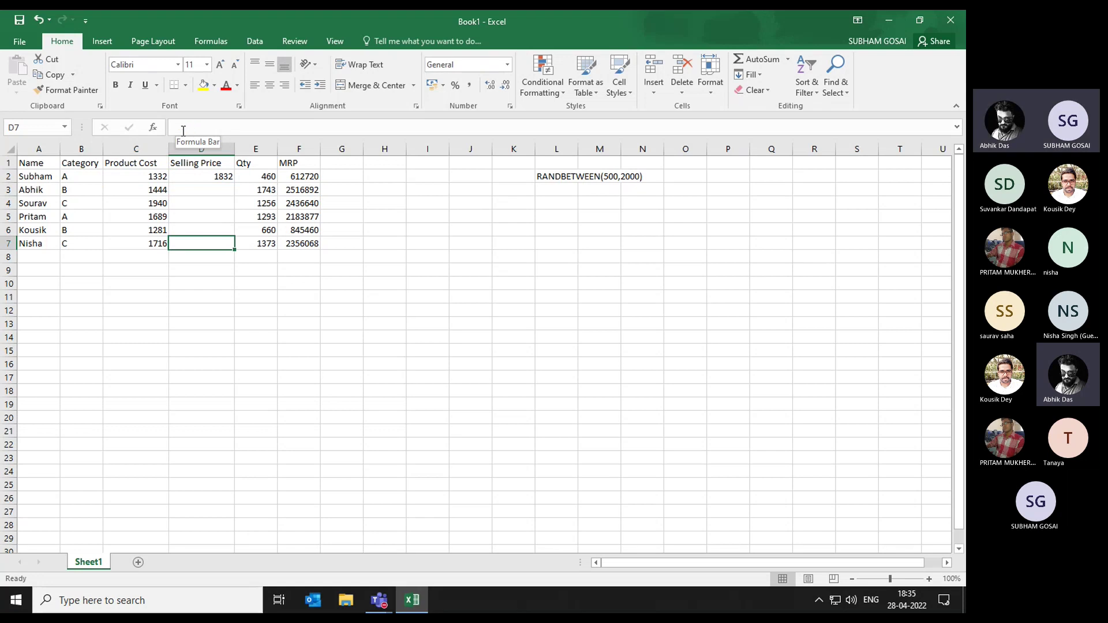
pyautogui.hotkey('ctrl', 'shift', 'Up')
pyautogui.hotkey('ctrl', 'd')
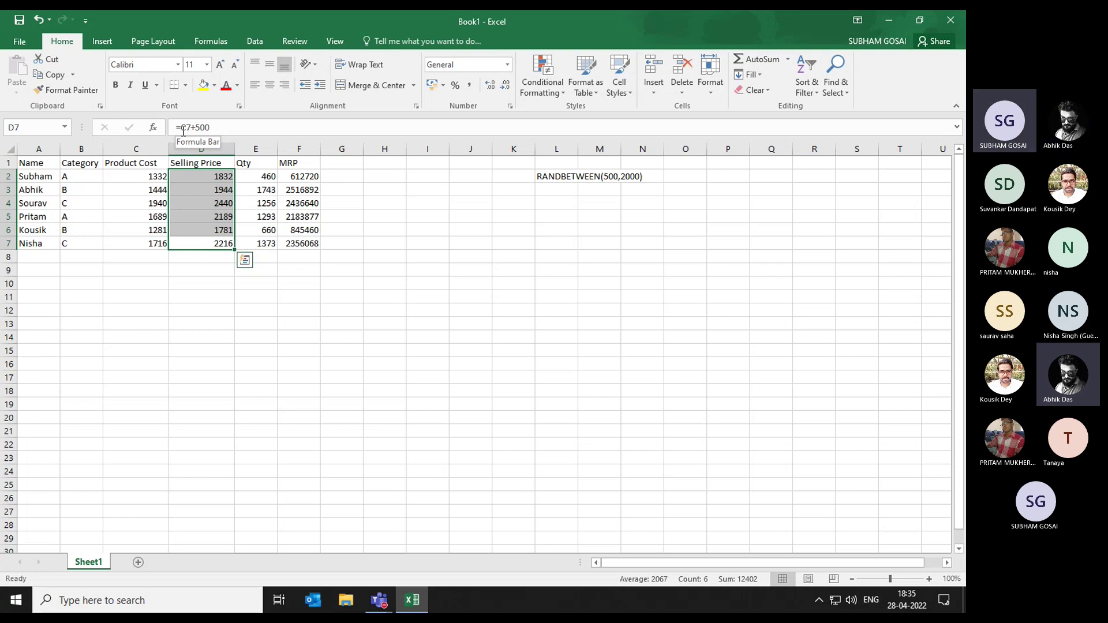
# Change the Selling Price formula in D2 to =C2+RANDBETWEEN(100,500)
pyautogui.press('Left')
pyautogui.press('Right')
pyautogui.press('Up')
pyautogui.press('Up')
pyautogui.press('Up')
pyautogui.press('Up')
pyautogui.press('Up')
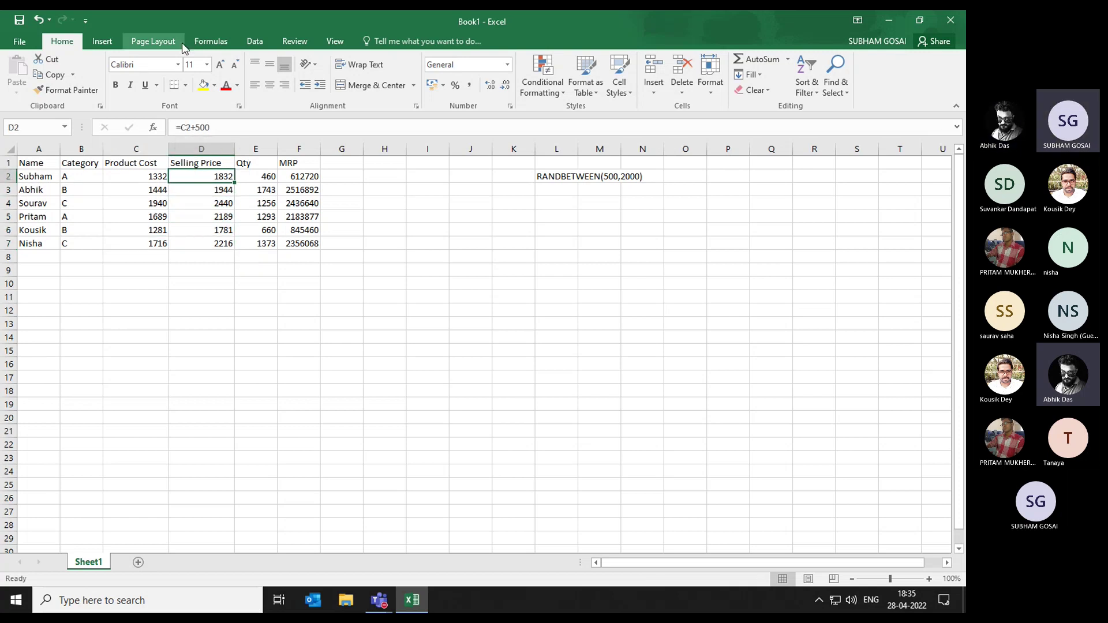
pyautogui.click(185, 127)
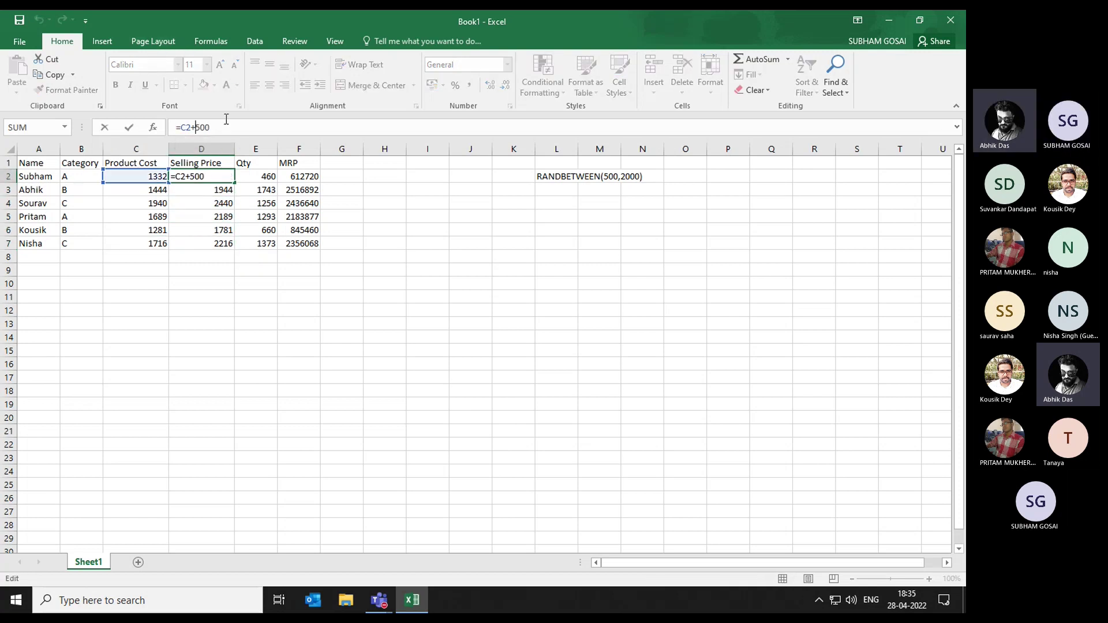
pyautogui.write('ra')
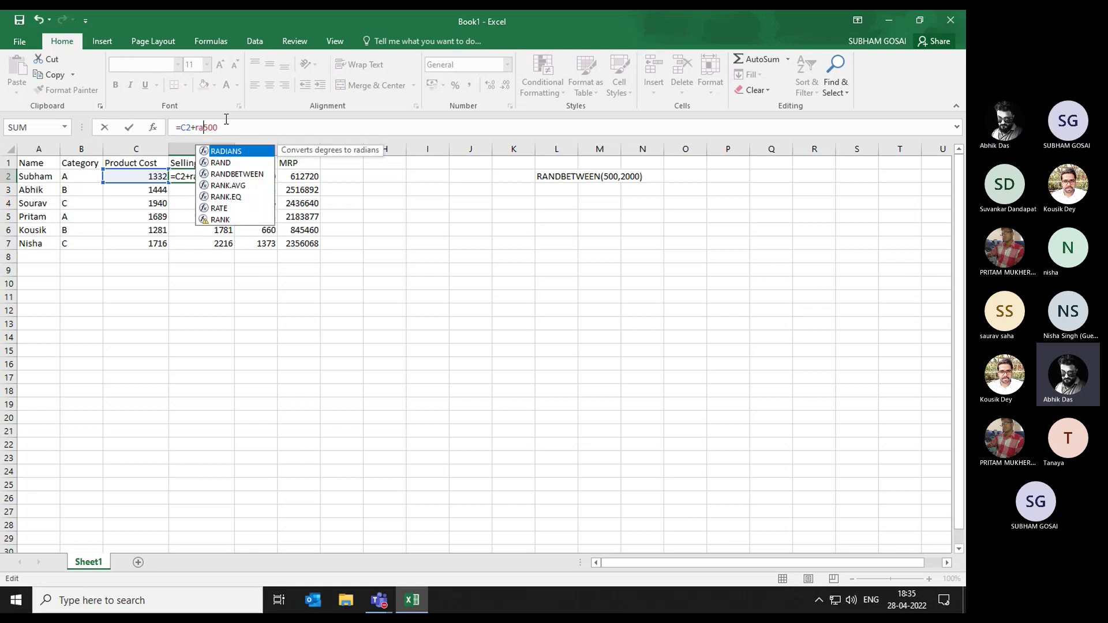
pyautogui.press('Down')
pyautogui.press('Down')
pyautogui.press('Tab')
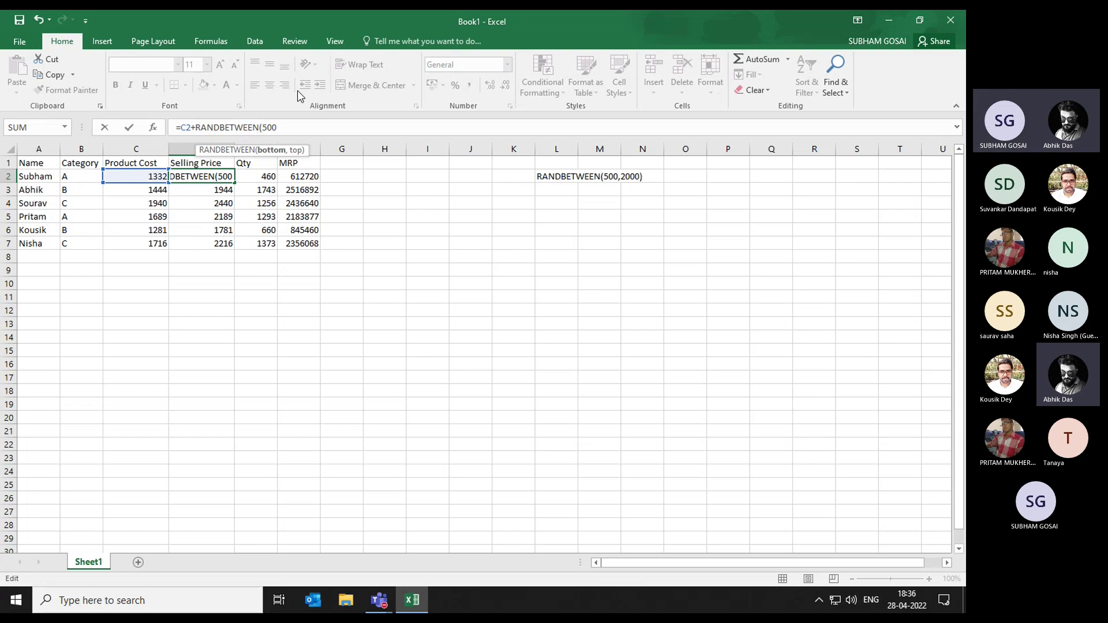
pyautogui.press('Left')
pyautogui.press('Left')
pyautogui.press('Left')
pyautogui.write('100,500_')
pyautogui.press('Return')
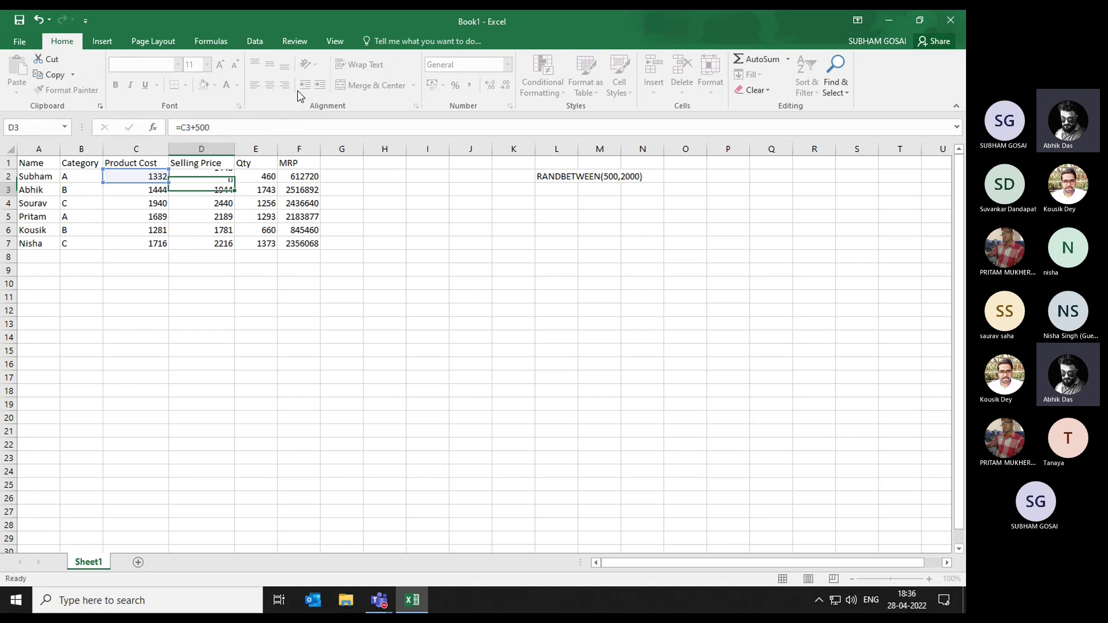
# Fill the RANDBETWEEN selling price formula from D2 down through D7
pyautogui.press('Up')
pyautogui.press('Left')
pyautogui.press('Right')
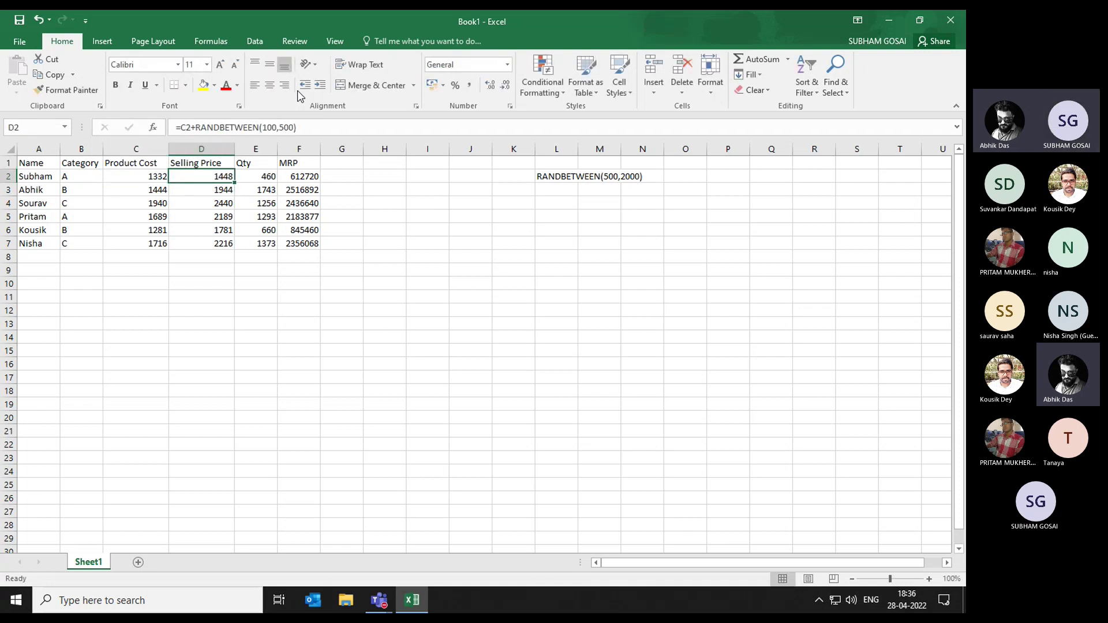
pyautogui.hotkey('shift', 'Down')
pyautogui.hotkey('shift', 'Down')
pyautogui.hotkey('shift', 'Down')
pyautogui.hotkey('shift', 'Down')
pyautogui.hotkey('shift', 'Down')
pyautogui.hotkey('ctrl', 'd')
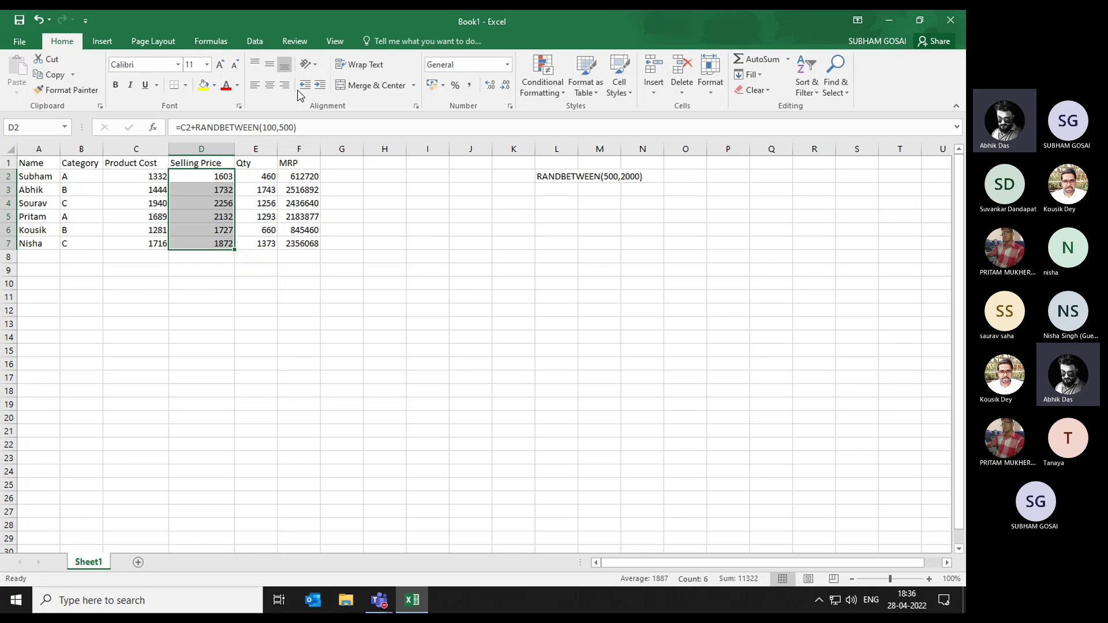
pyautogui.press('Up')
pyautogui.press('Down')
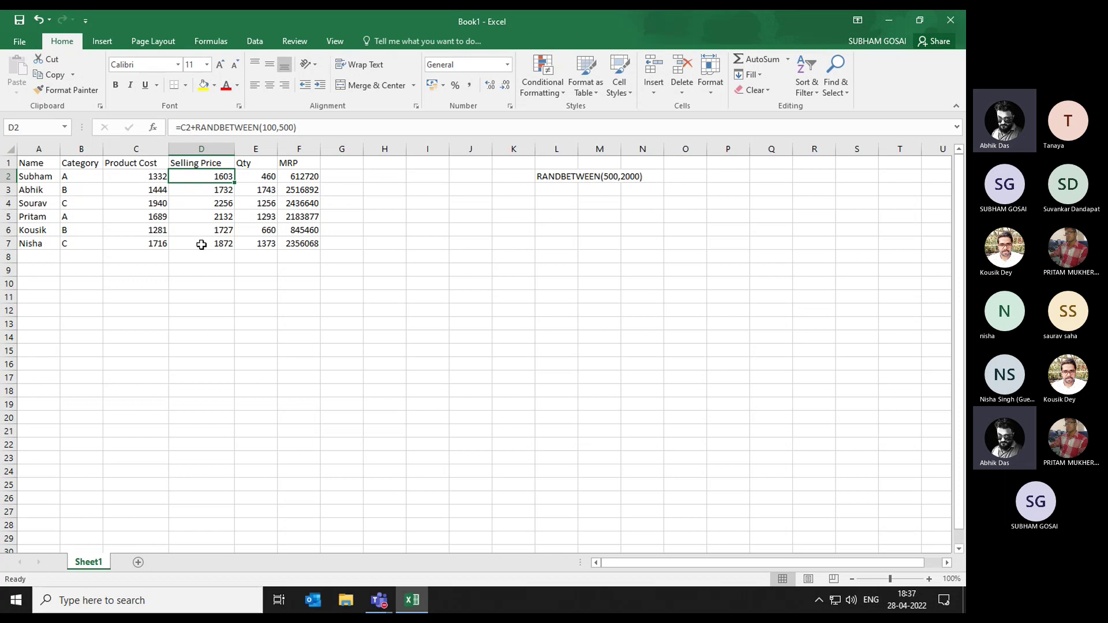
# Examine the Selling Price formulas in column D against the Product Cost in C2
pyautogui.press('Left')
pyautogui.press('Right')
pyautogui.press('Down')
pyautogui.press('Down')
pyautogui.press('Down')
pyautogui.press('Down')
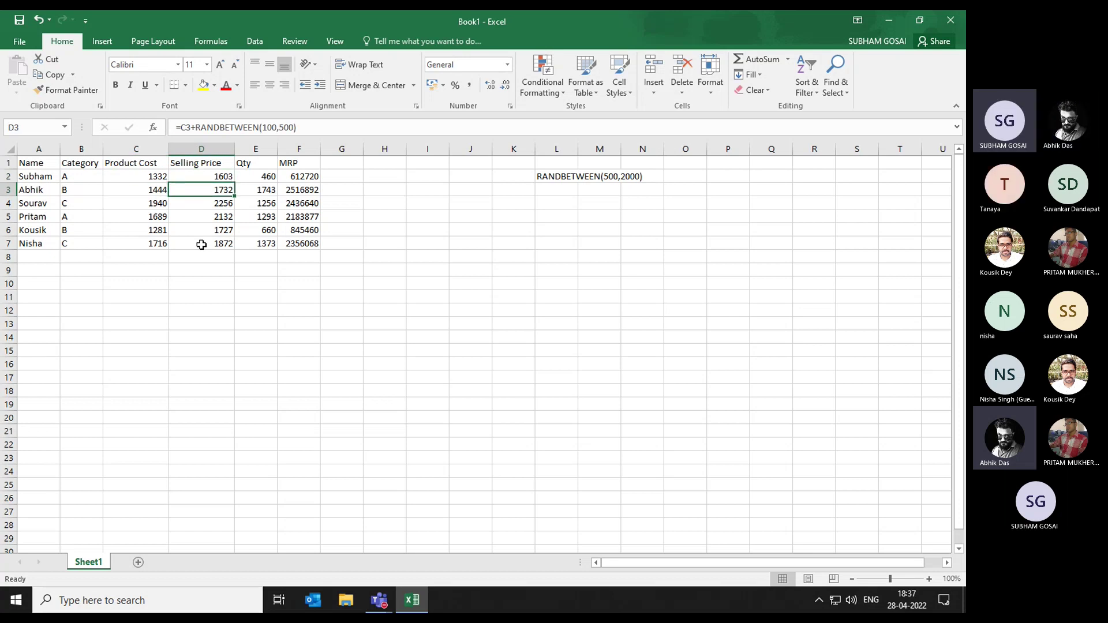
pyautogui.press('Down')
# Replace the Selling Price formulas in D2:D7 with fixed values by copying and pasting them as values only
pyautogui.hotkey('ctrl', 'Up')
pyautogui.press('Down')
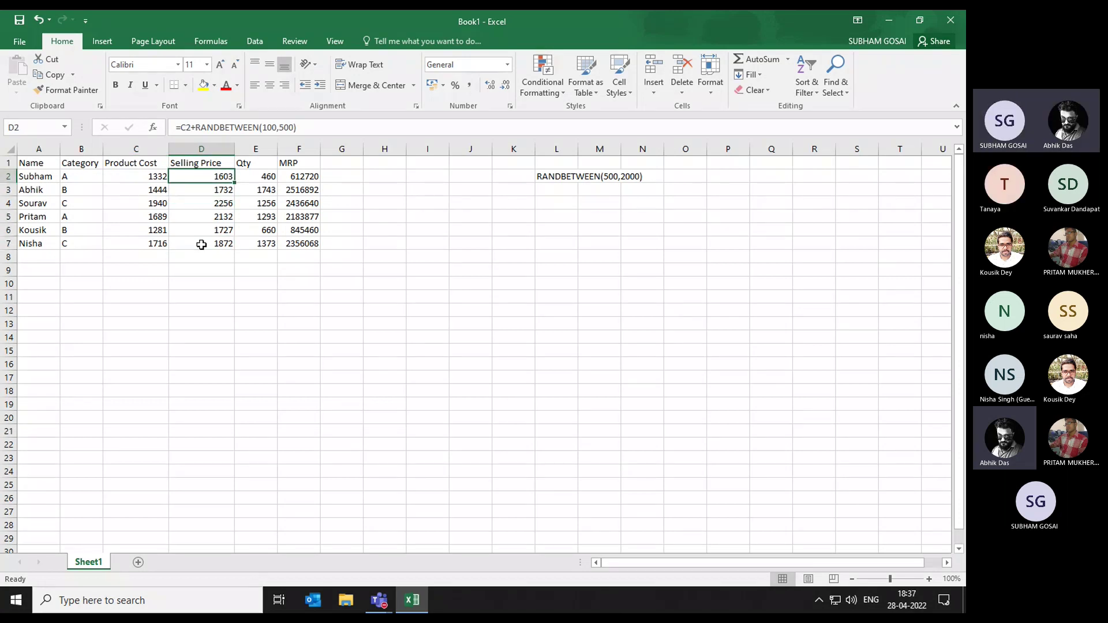
pyautogui.hotkey('ctrl', 'shift', 'Down')
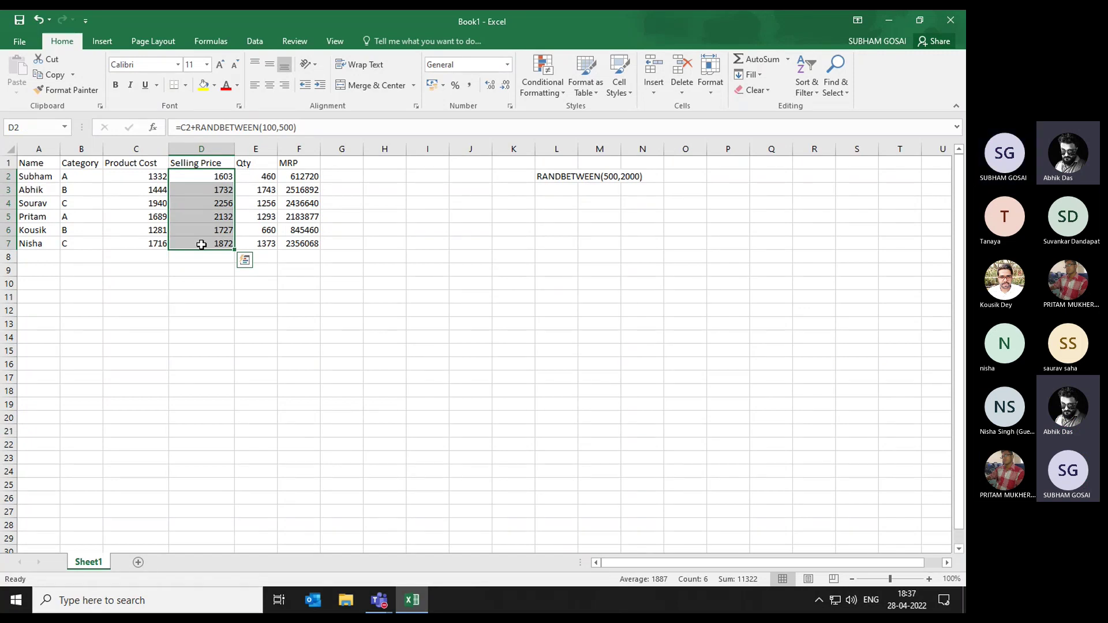
pyautogui.hotkey('ctrl', 'c')
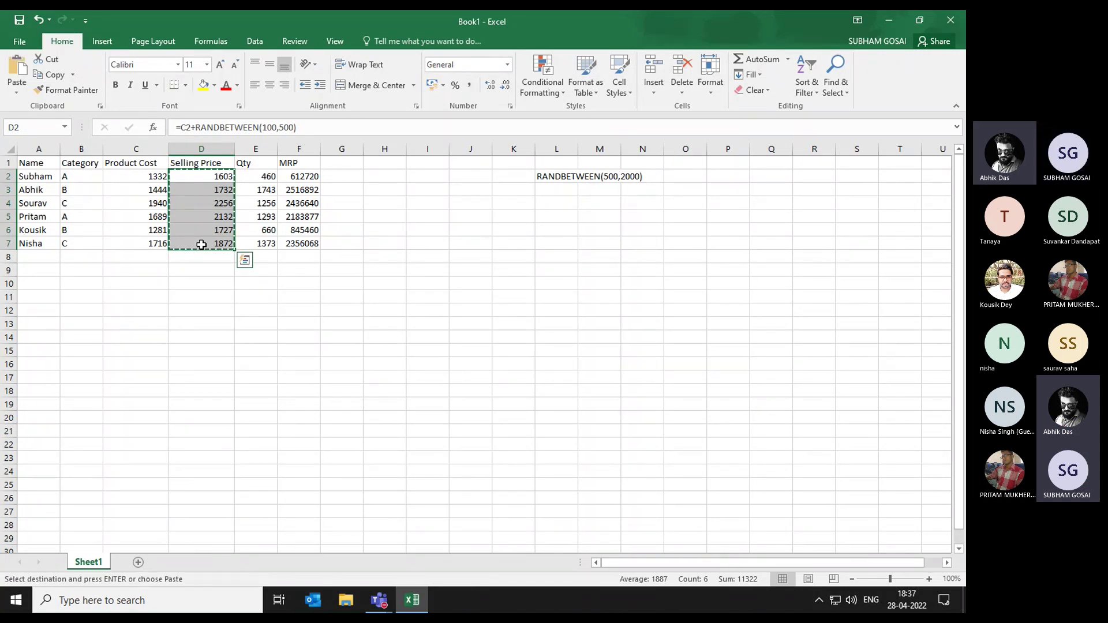
pyautogui.hotkey('ctrl', 'alt', 'v')
pyautogui.press('v')
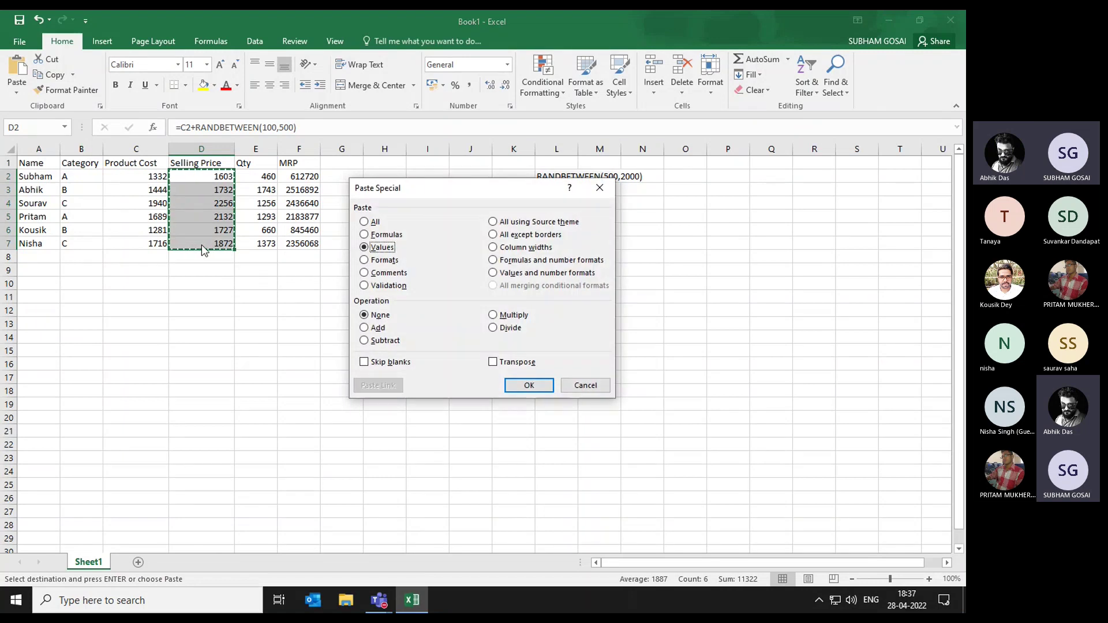
pyautogui.press('Return')
pyautogui.press('Left')
pyautogui.press('Escape')
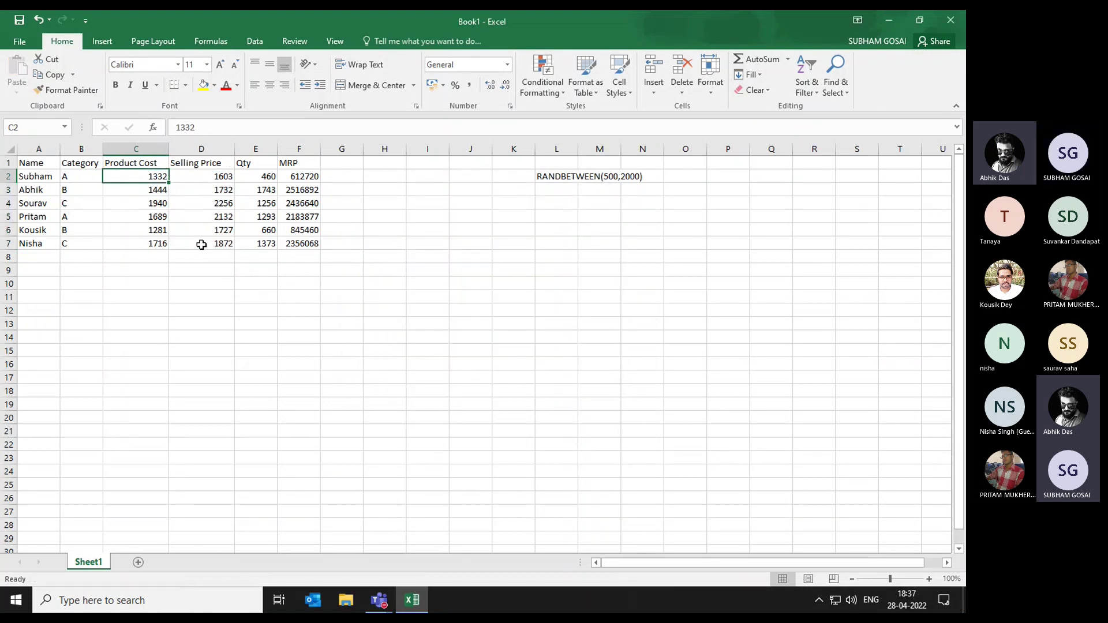
# Change the MRP formula in F2 to =D2*E2 so it multiplies Selling Price by Qty
pyautogui.press('Right')
pyautogui.press('Right')
pyautogui.press('Right')
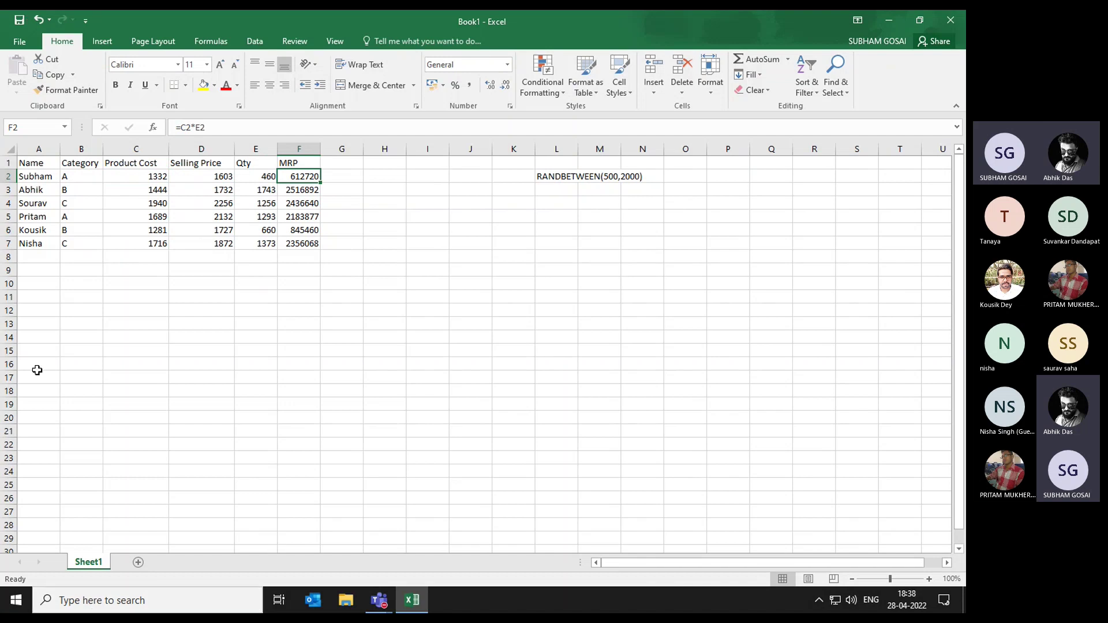
pyautogui.click(187, 128)
pyautogui.press('BackSpace')
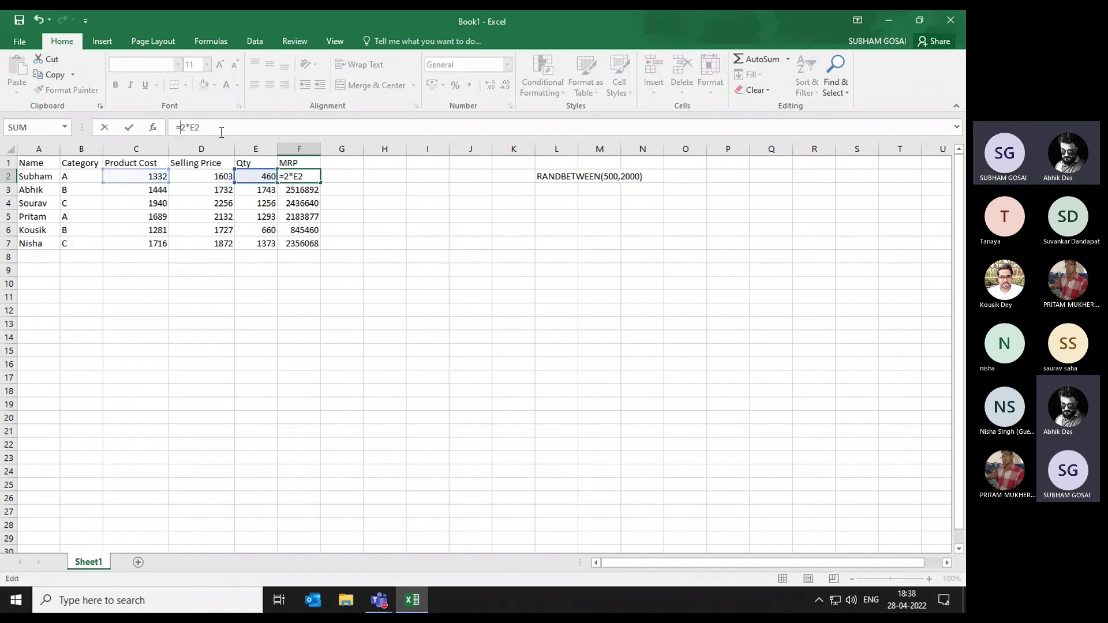
pyautogui.write('D')
pyautogui.press('Return')
pyautogui.press('Return')
pyautogui.press('Up')
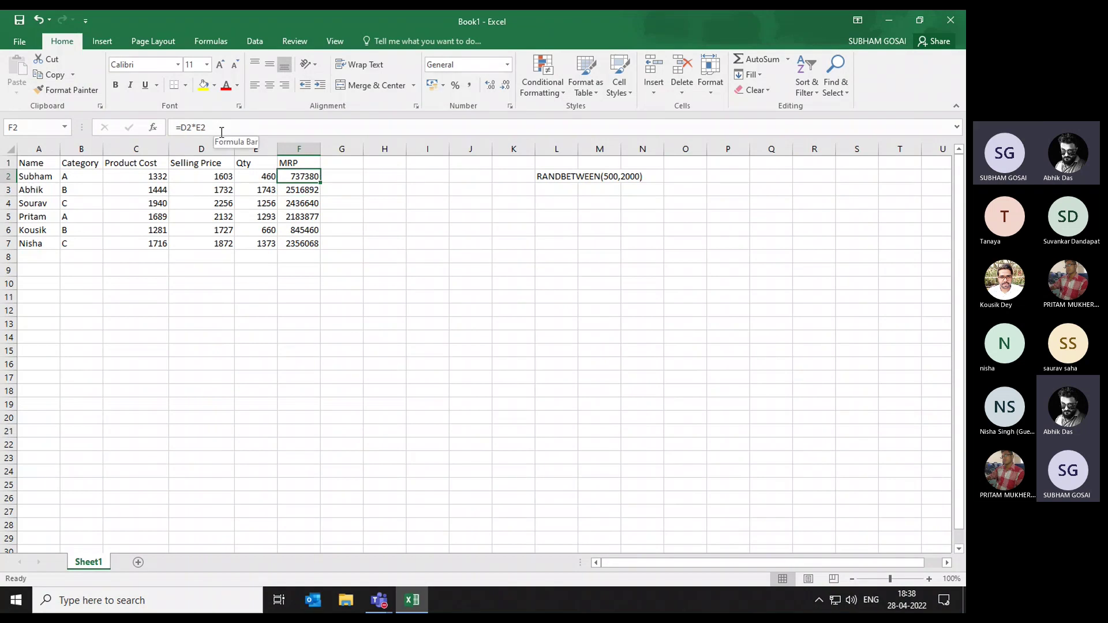
# Fill the updated MRP formula from F2 down through F7
pyautogui.hotkey('ctrl', 'shift', 'Down')
pyautogui.hotkey('ctrl', 'd')
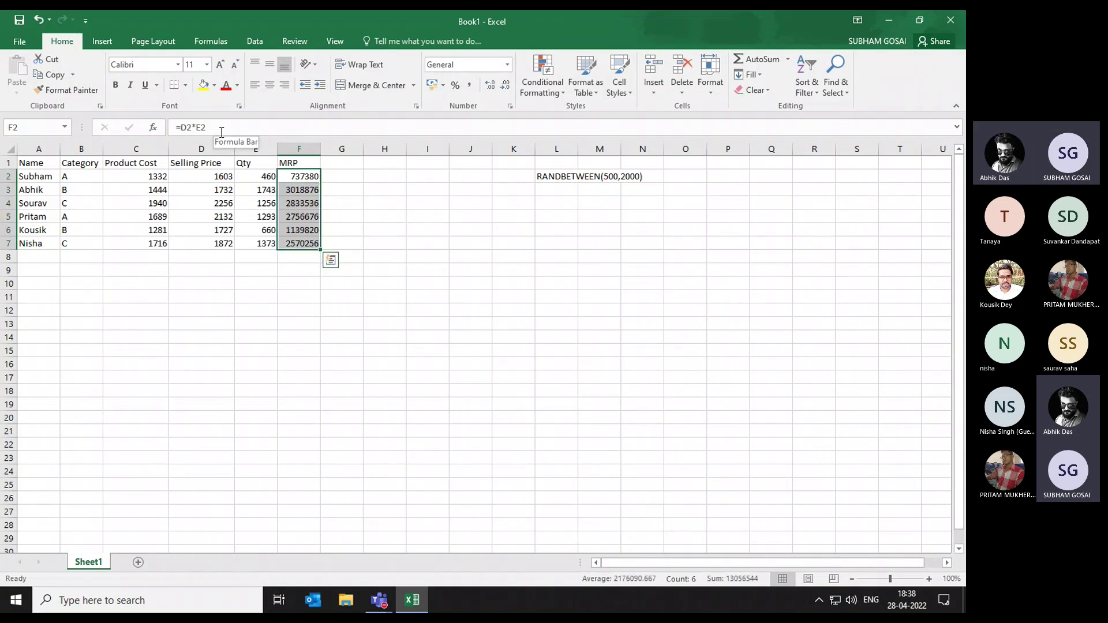
pyautogui.press('Up')
pyautogui.press('Down')
pyautogui.press('Down')
pyautogui.press('Up')
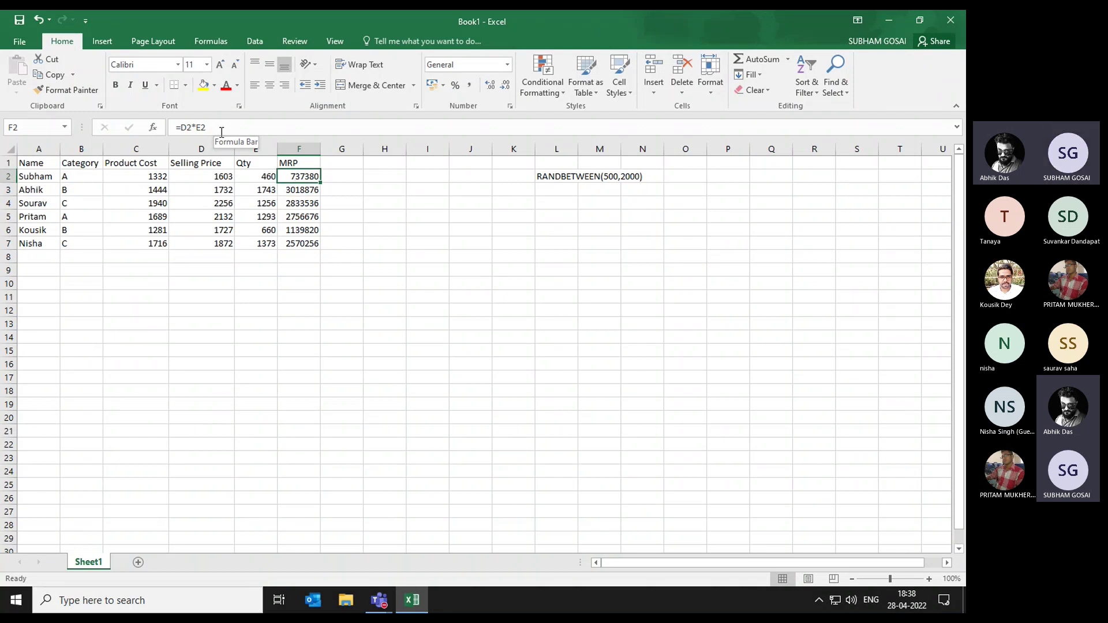
pyautogui.press('Right')
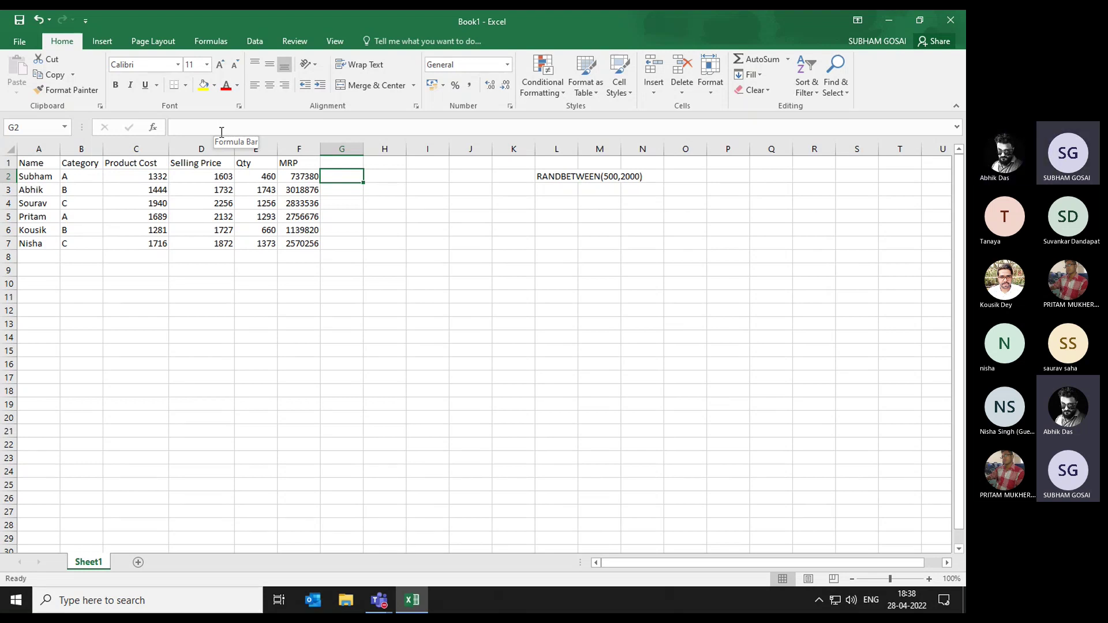
pyautogui.press('Left')
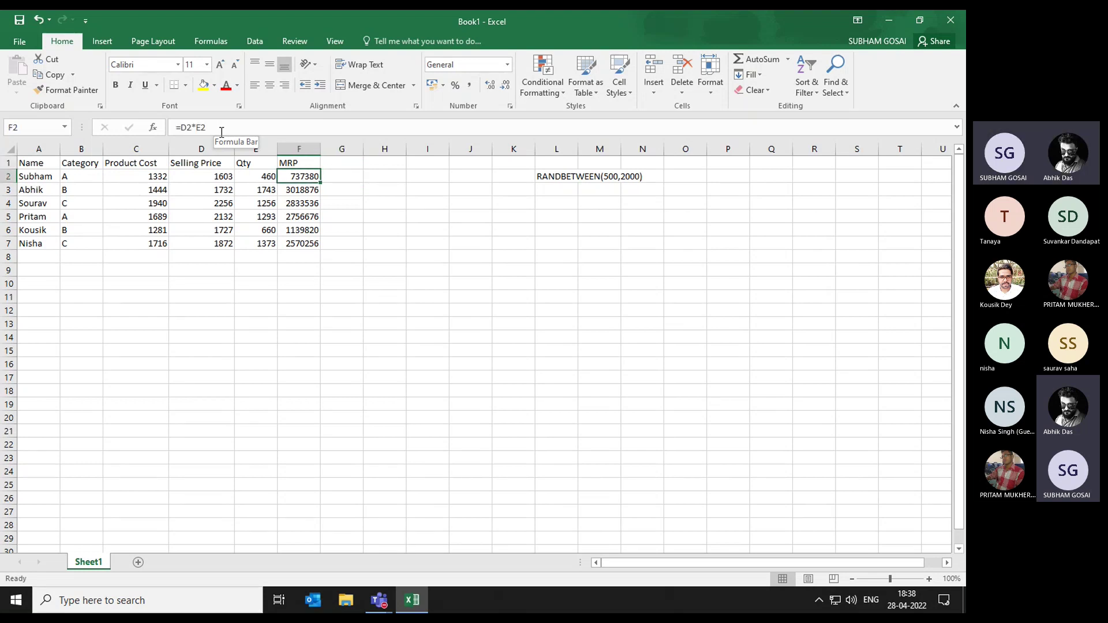
# Enter the header Product Cost Total in G1 and widen column G to fit it
pyautogui.press('Right')
pyautogui.press('Up')
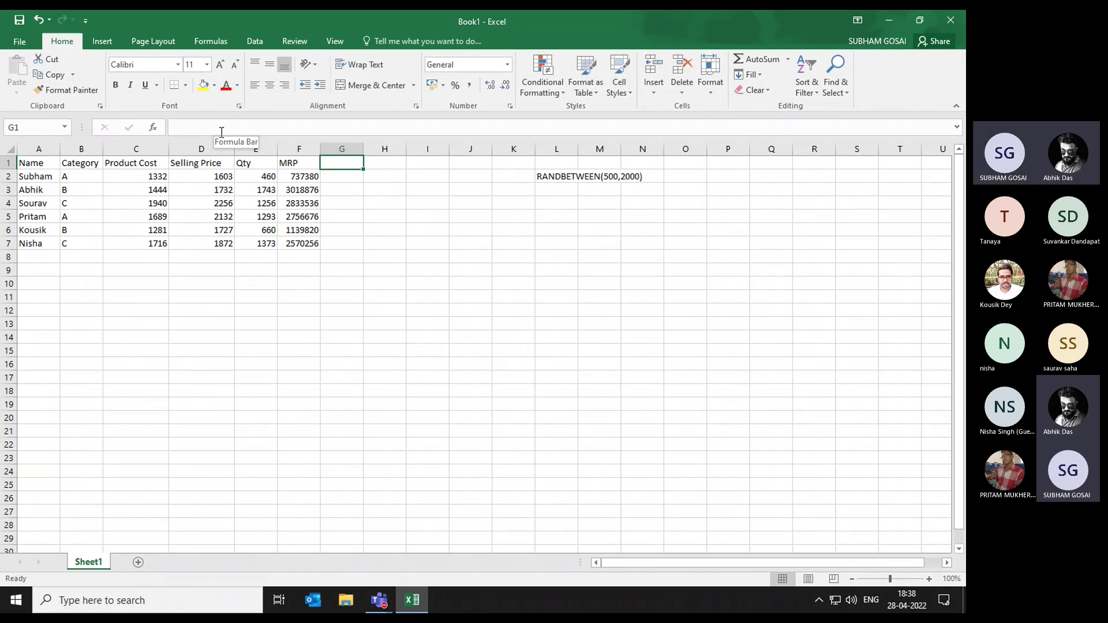
pyautogui.write('Produ')
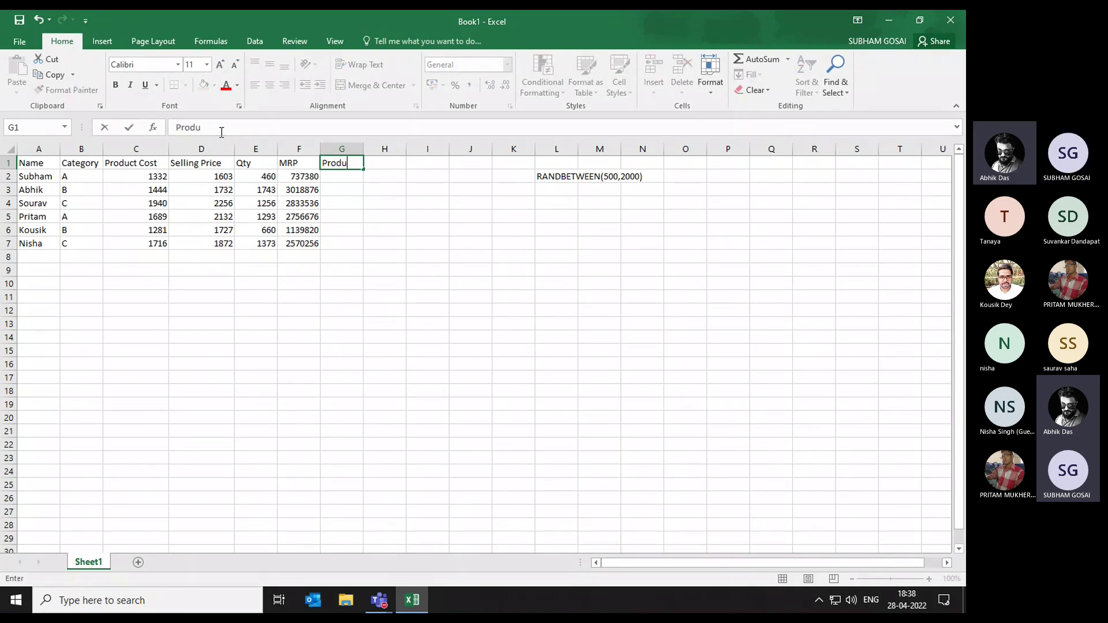
pyautogui.write('ct Cost')
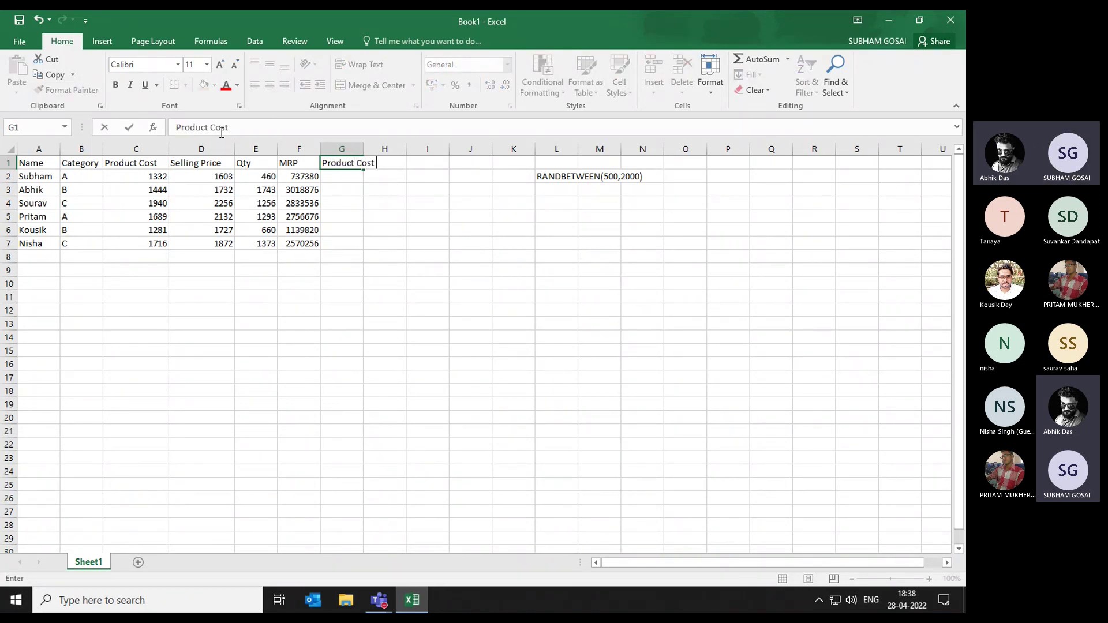
pyautogui.write(' tota')
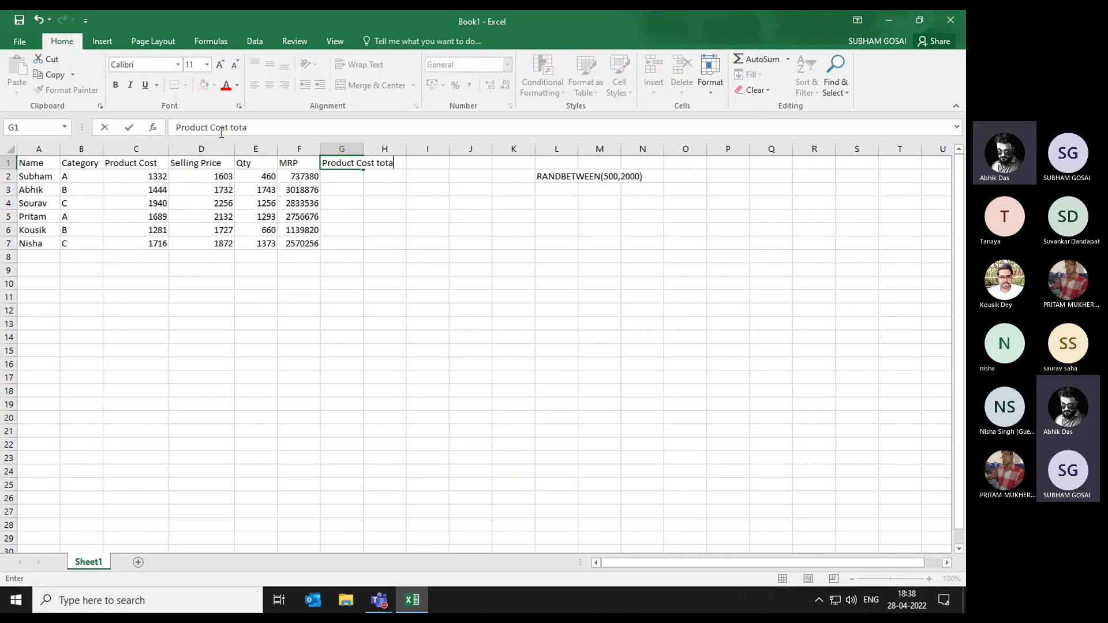
pyautogui.press('BackSpace')
pyautogui.press('BackSpace')
pyautogui.press('BackSpace')
pyautogui.press('BackSpace')
pyautogui.write('Topta')
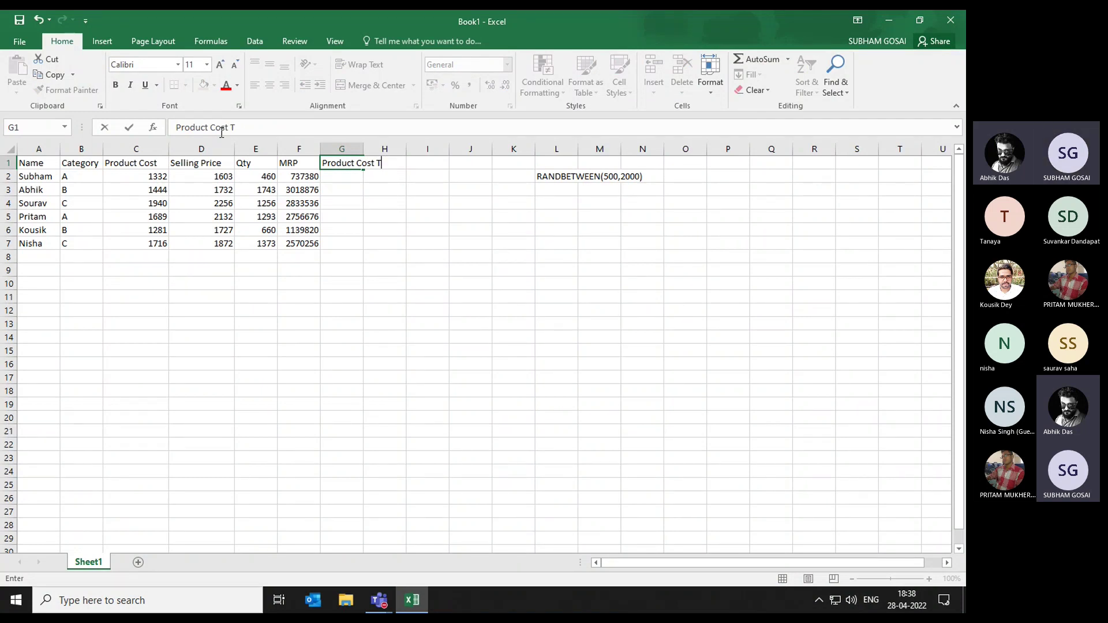
pyautogui.press('BackSpace')
pyautogui.press('BackSpace')
pyautogui.press('BackSpace')
pyautogui.write('tal')
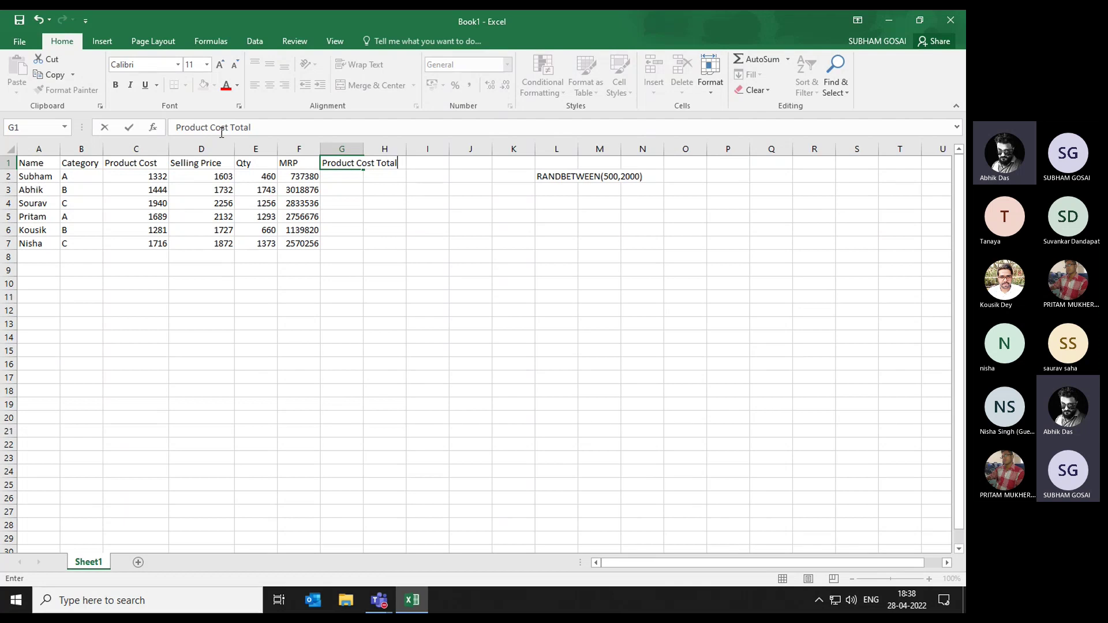
pyautogui.press('Return')
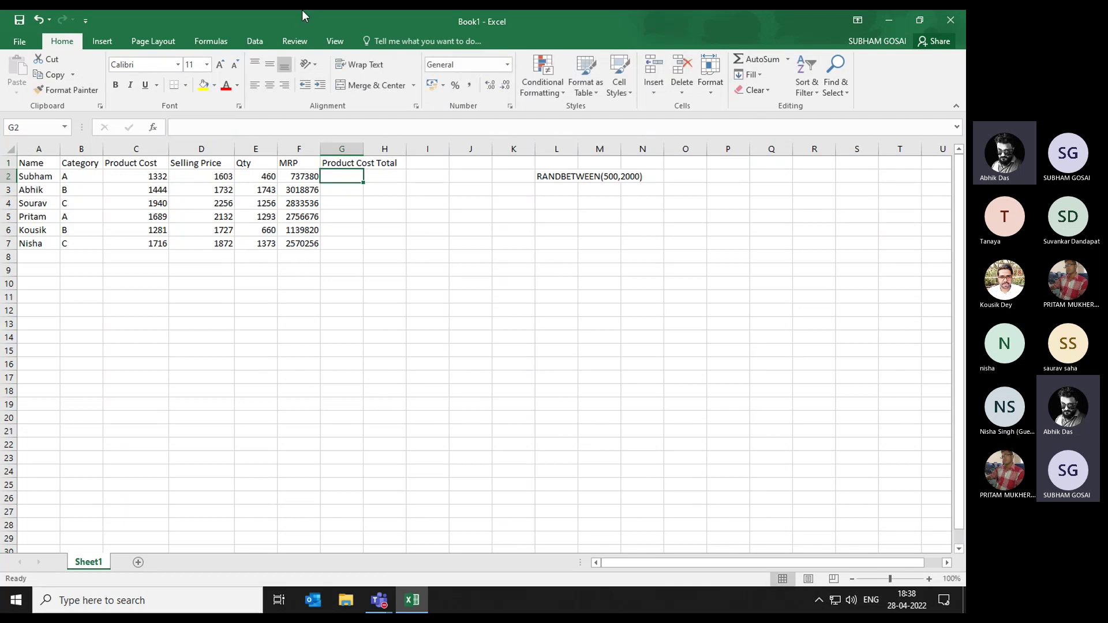
pyautogui.moveTo(363, 148); pyautogui.dragTo(402, 148)
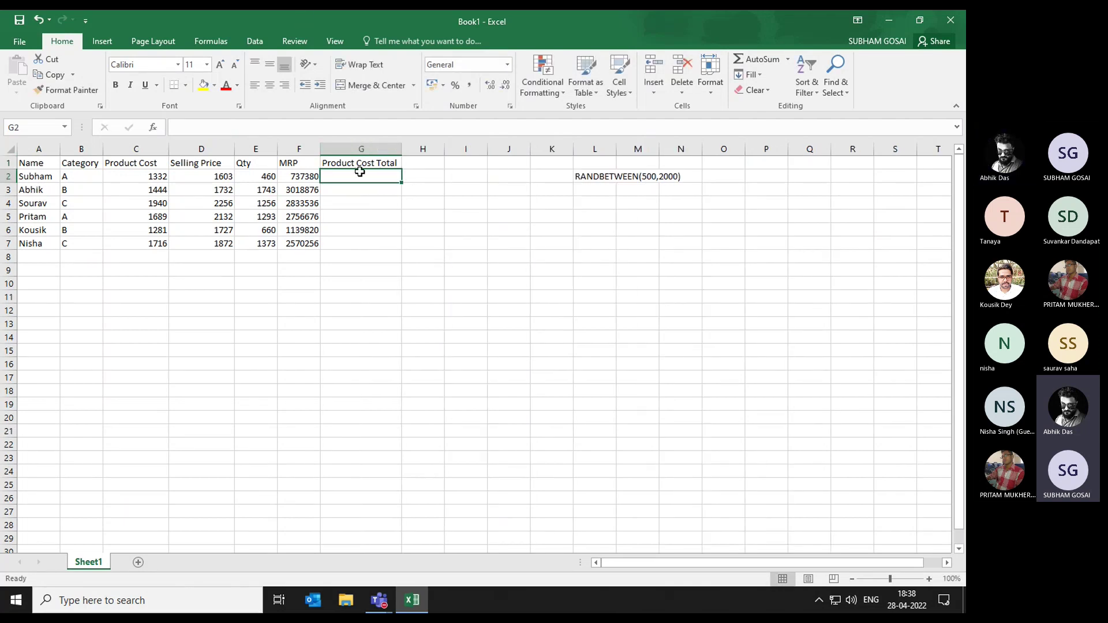
# Enter the formula =C2*E2 in G2 to multiply Product Cost by Qty
pyautogui.write('=')
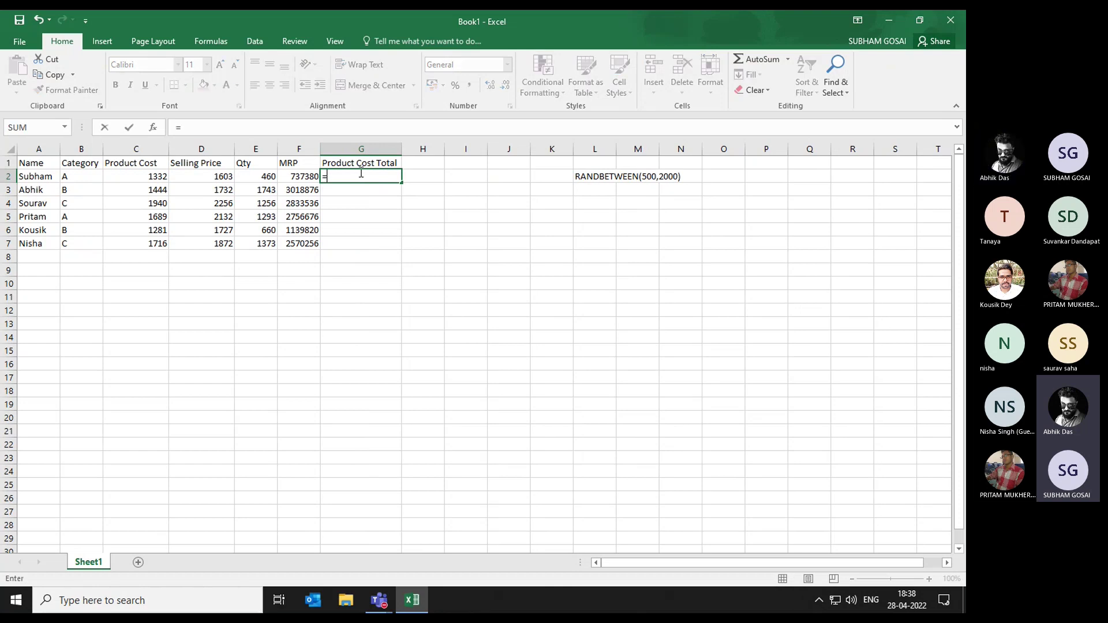
pyautogui.press('Left')
pyautogui.press('Left')
pyautogui.press('Left')
pyautogui.press('Left')
pyautogui.write('*')
pyautogui.press('Left')
pyautogui.press('Left')
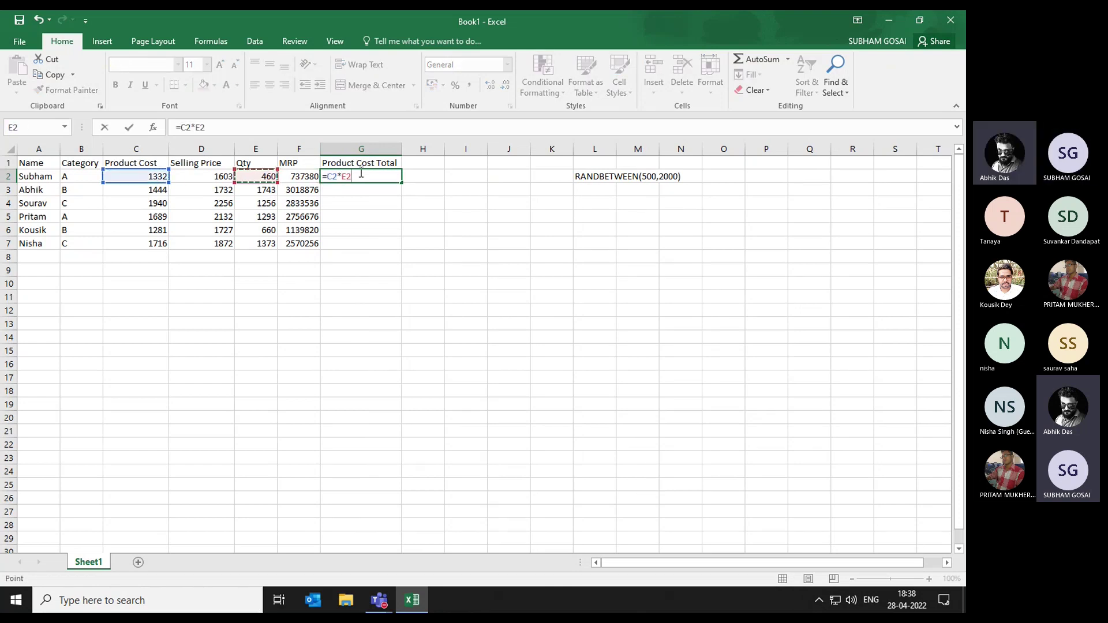
pyautogui.hotkey('ctrl', 'Return')
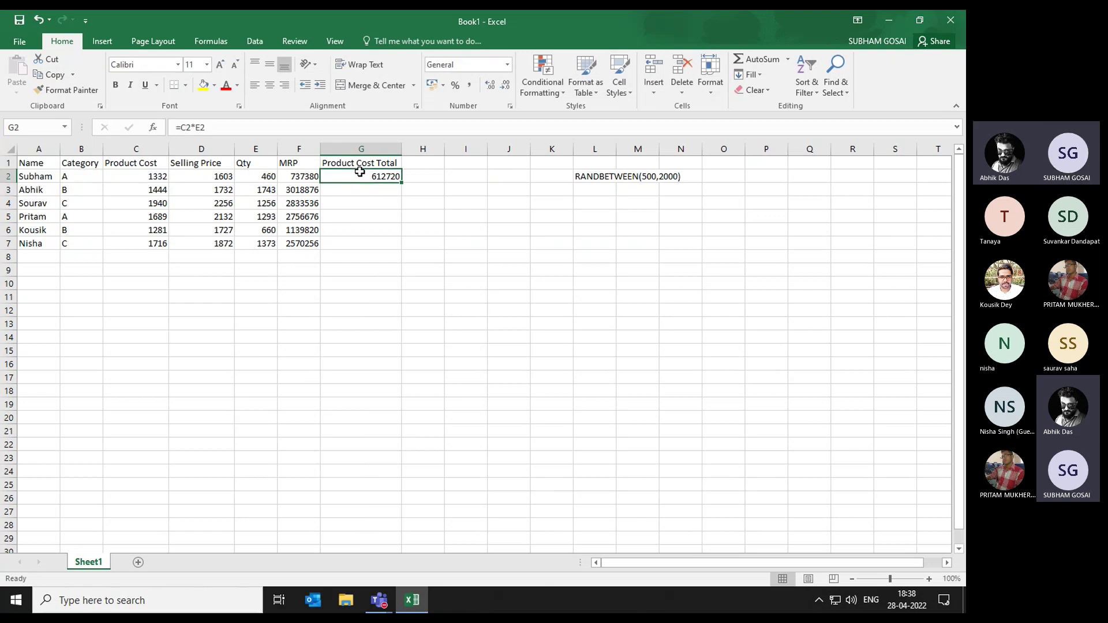
# Fill the Product Cost Total formula from G2 down through G7
pyautogui.press('Left')
pyautogui.hotkey('ctrl', 'Down')
pyautogui.press('Right')
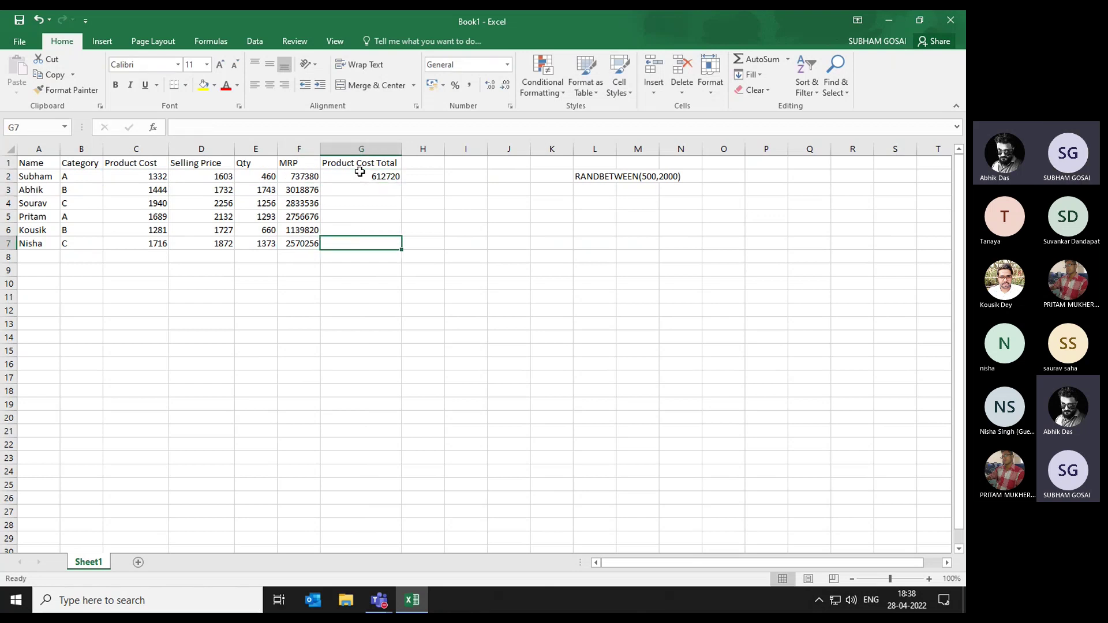
pyautogui.hotkey('ctrl', 'shift', 'Up')
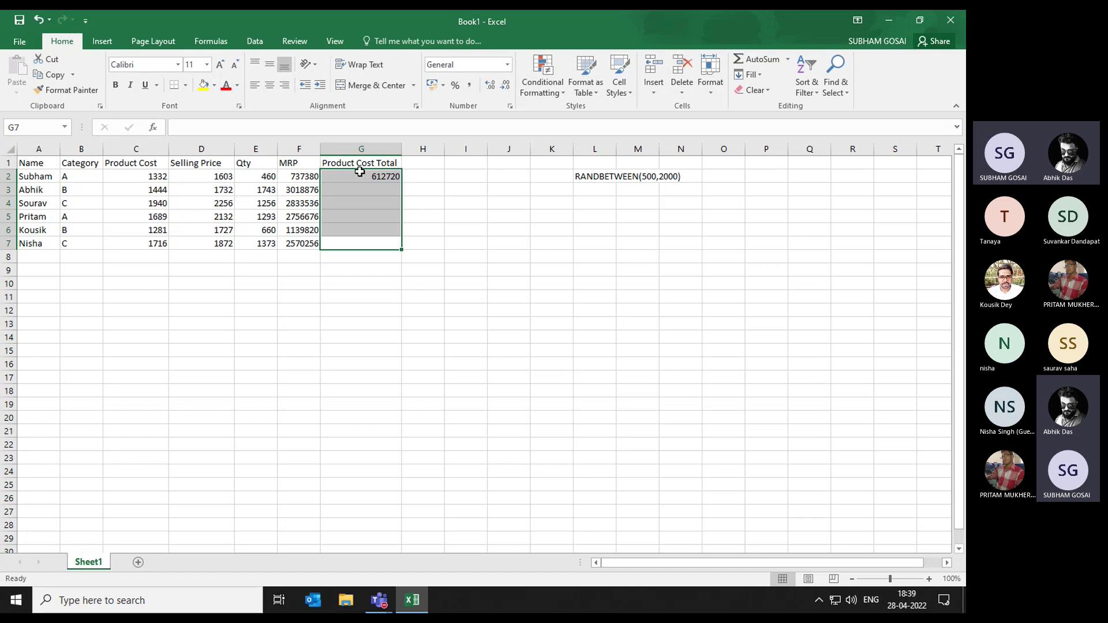
pyautogui.hotkey('ctrl', 'd')
# Examine the MRP formula in F2 against the Product Cost Total formula in G2
pyautogui.press('Left')
pyautogui.press('Up')
pyautogui.press('Up')
pyautogui.press('Up')
pyautogui.press('Up')
pyautogui.press('Up')
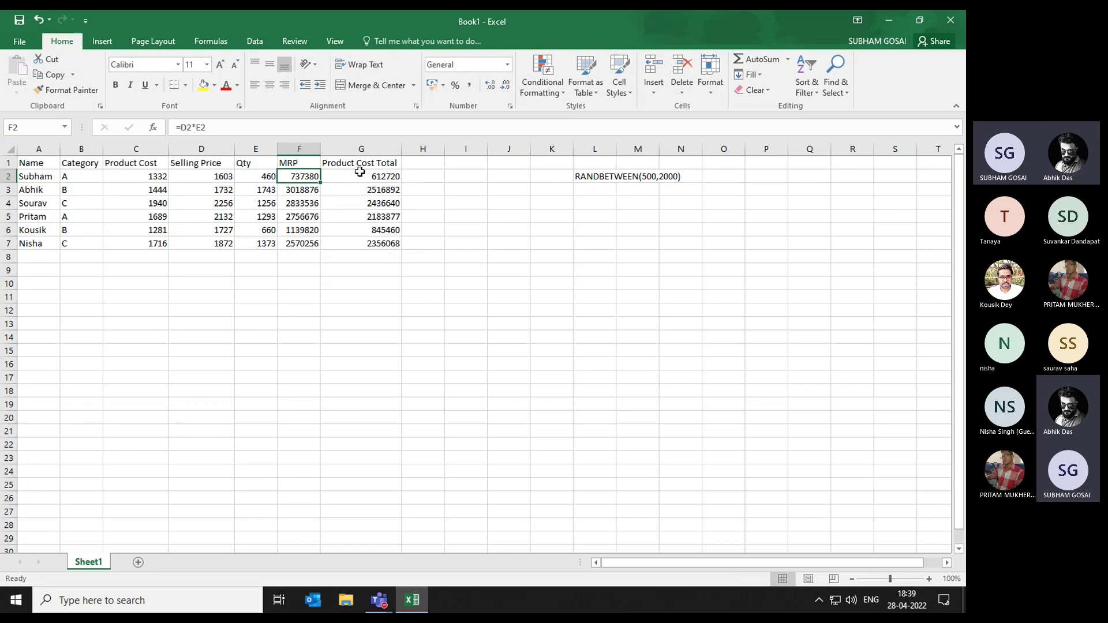
pyautogui.press('Right')
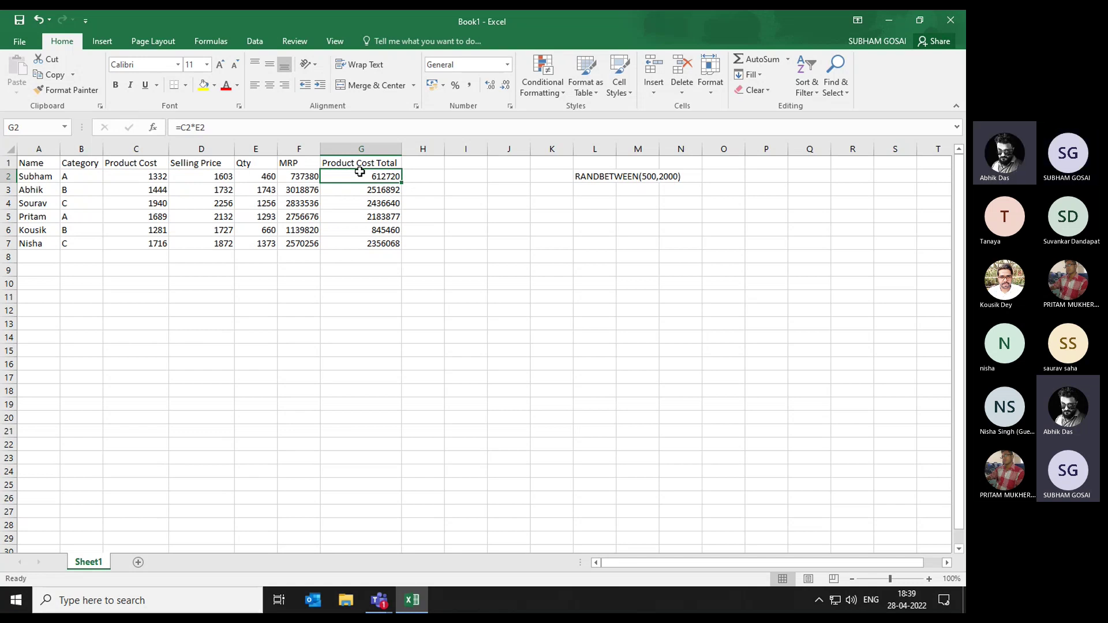
pyautogui.press('Left')
pyautogui.press('Right')
pyautogui.press('Right')
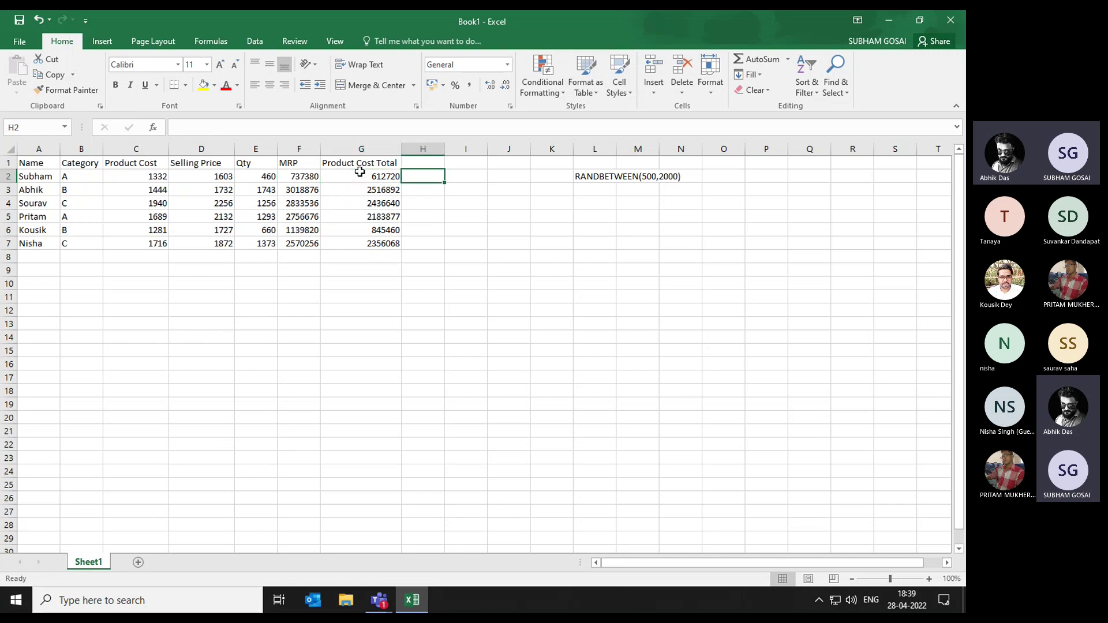
pyautogui.press('Right')
pyautogui.press('Left')
pyautogui.press('Down')
pyautogui.press('Down')
pyautogui.press('Down')
pyautogui.press('Down')
pyautogui.press('Down')
pyautogui.press('Down')
pyautogui.press('Down')
pyautogui.press('Down')
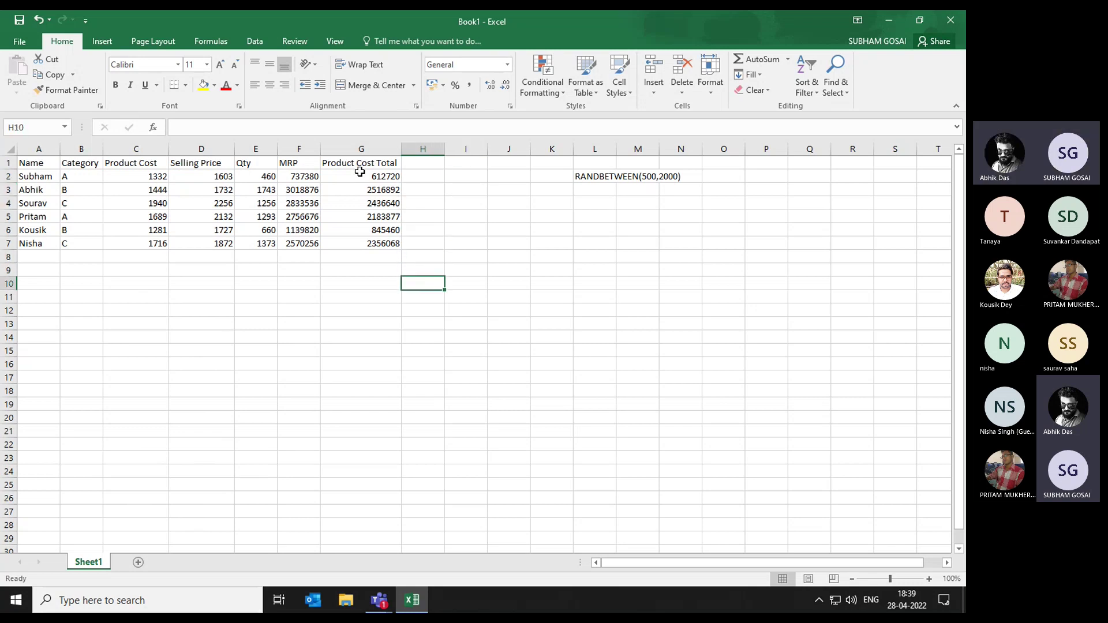
# Start a formula in I2 and look through the suggested functions beginning with "l", "la" and "lm"
pyautogui.press('Up')
pyautogui.press('Up')
pyautogui.press('Up')
pyautogui.press('Right')
pyautogui.press('Up')
pyautogui.press('Up')
pyautogui.press('Up')
pyautogui.press('Up')
pyautogui.press('Up')
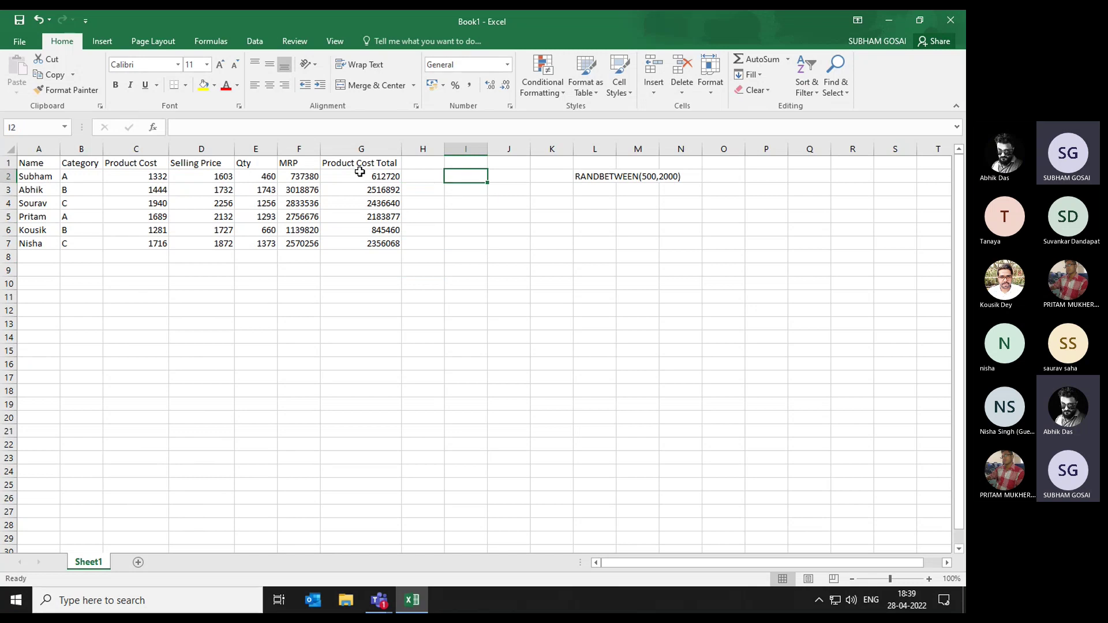
pyautogui.write('=la')
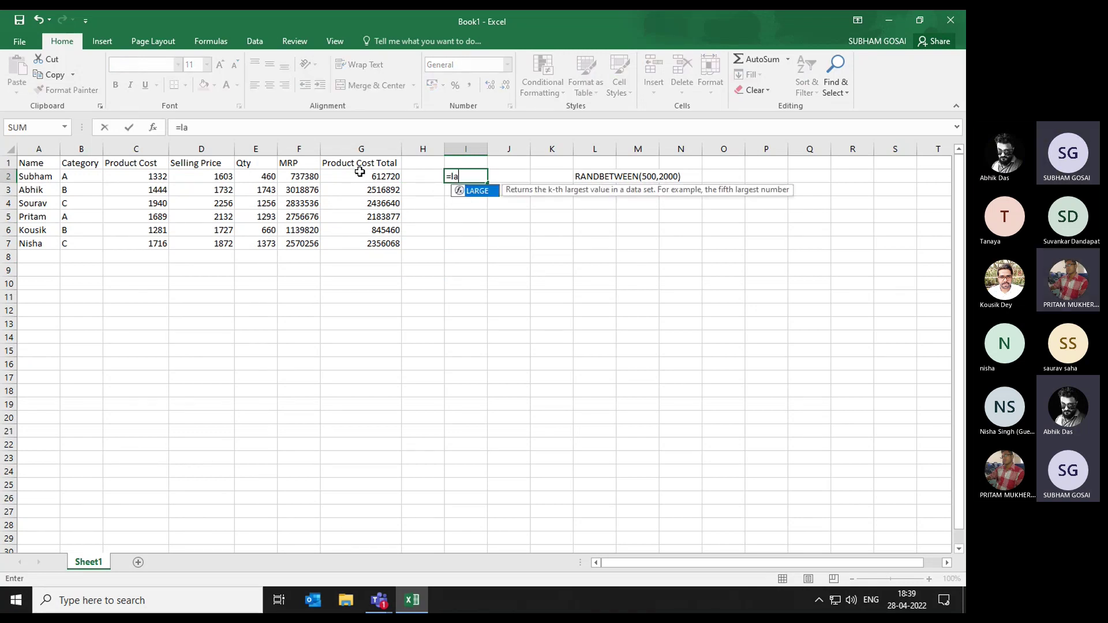
pyautogui.press('BackSpace')
pyautogui.write('m')
pyautogui.press('BackSpace')
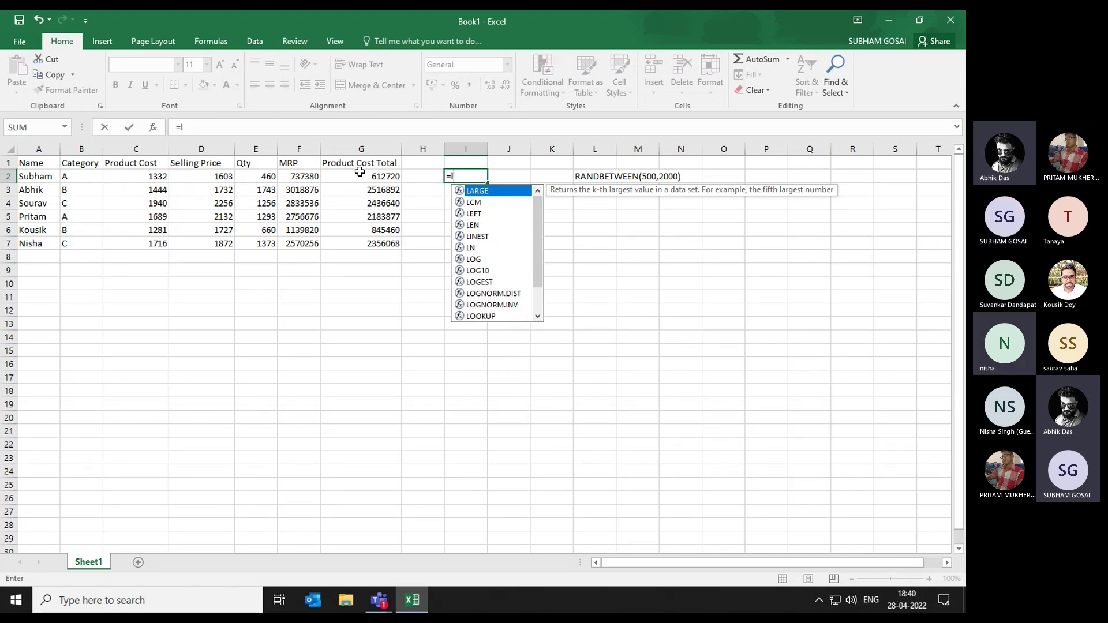
pyautogui.write('M')
pyautogui.press('BackSpace')
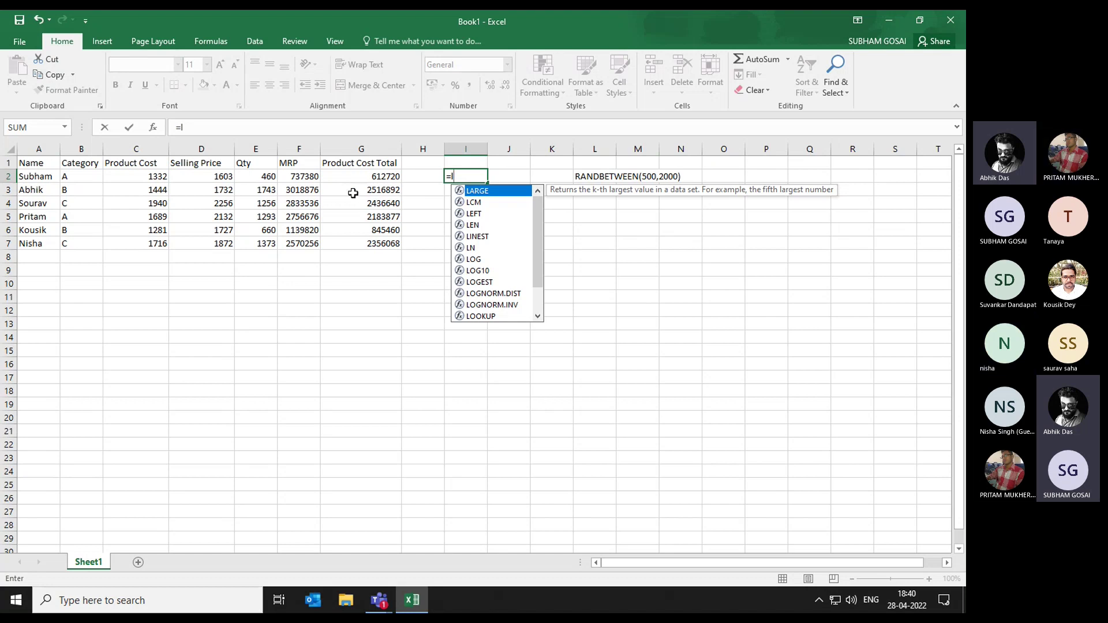
pyautogui.moveTo(538, 213)
pyautogui.mouseDown()
pyautogui.moveTo(534, 248)
pyautogui.moveTo(535, 217)
pyautogui.mouseUp()
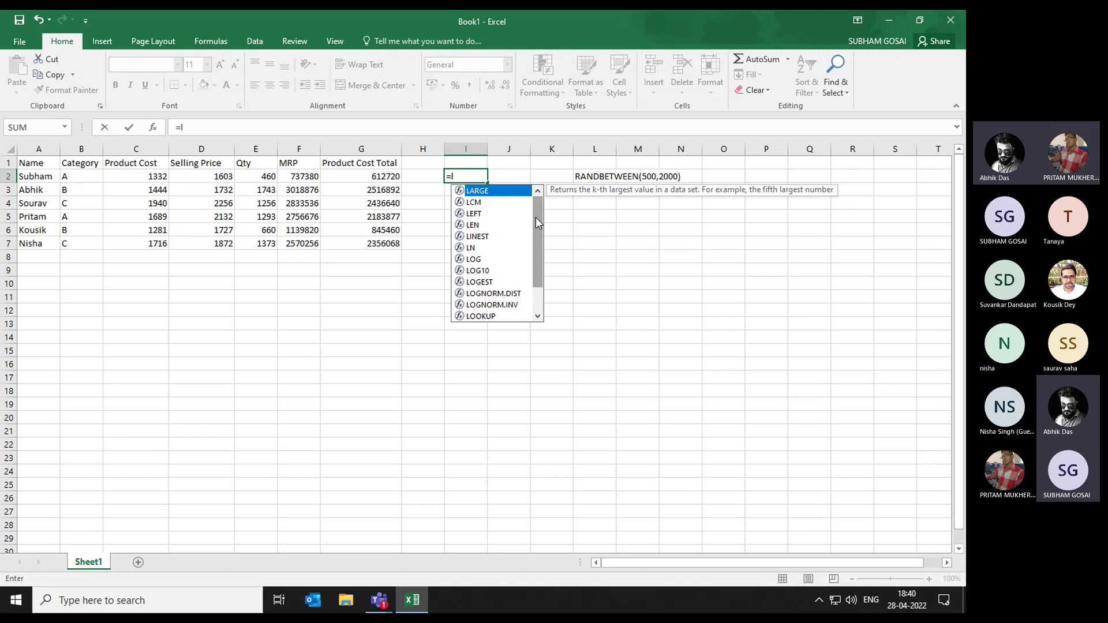
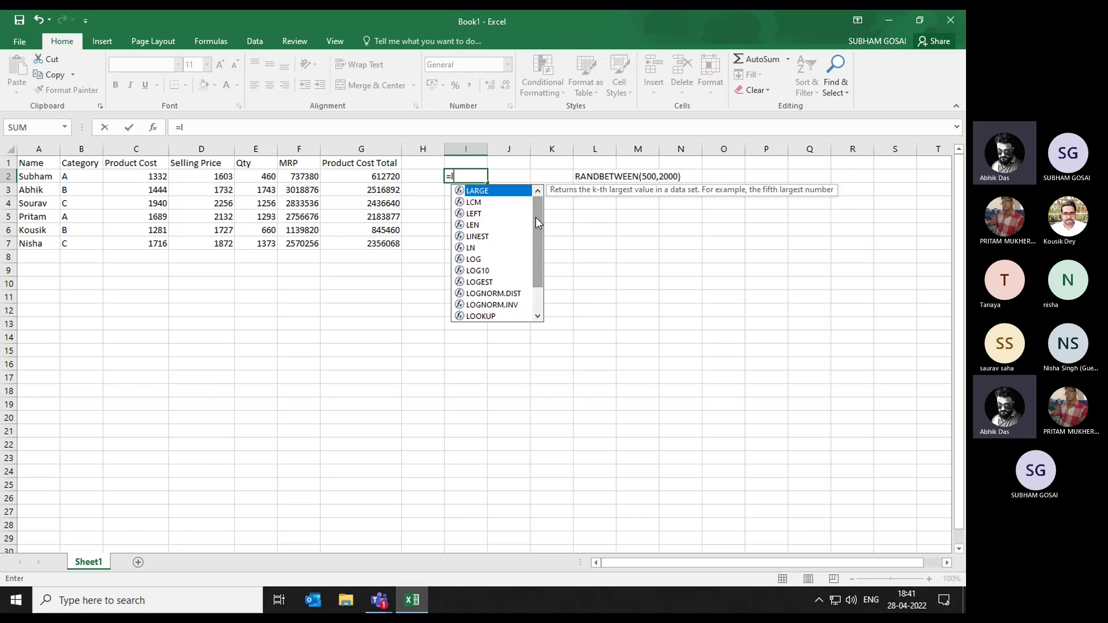
# Restart the formula in I2 and check whether any function is suggested for =lam
pyautogui.write('a')
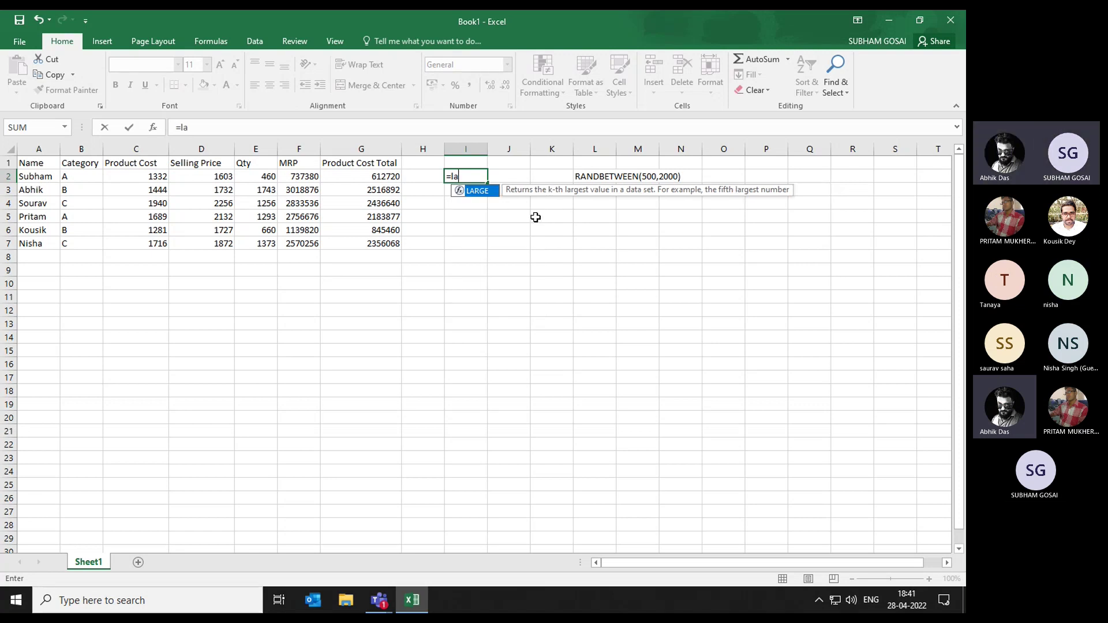
pyautogui.press('BackSpace')
pyautogui.press('BackSpace')
pyautogui.press('BackSpace')
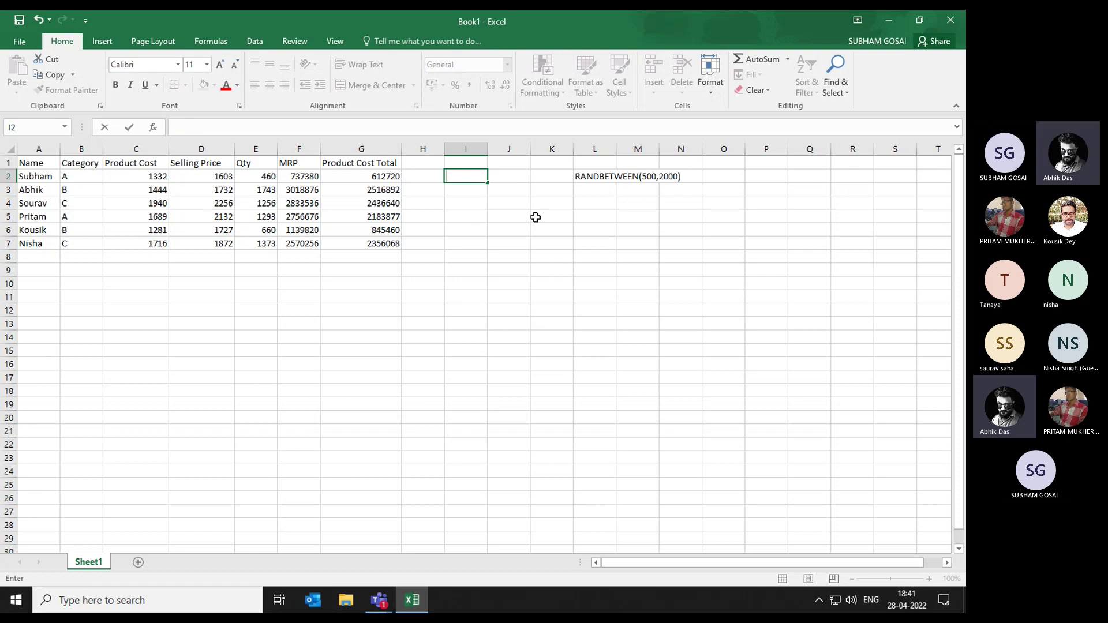
pyautogui.write('=l')
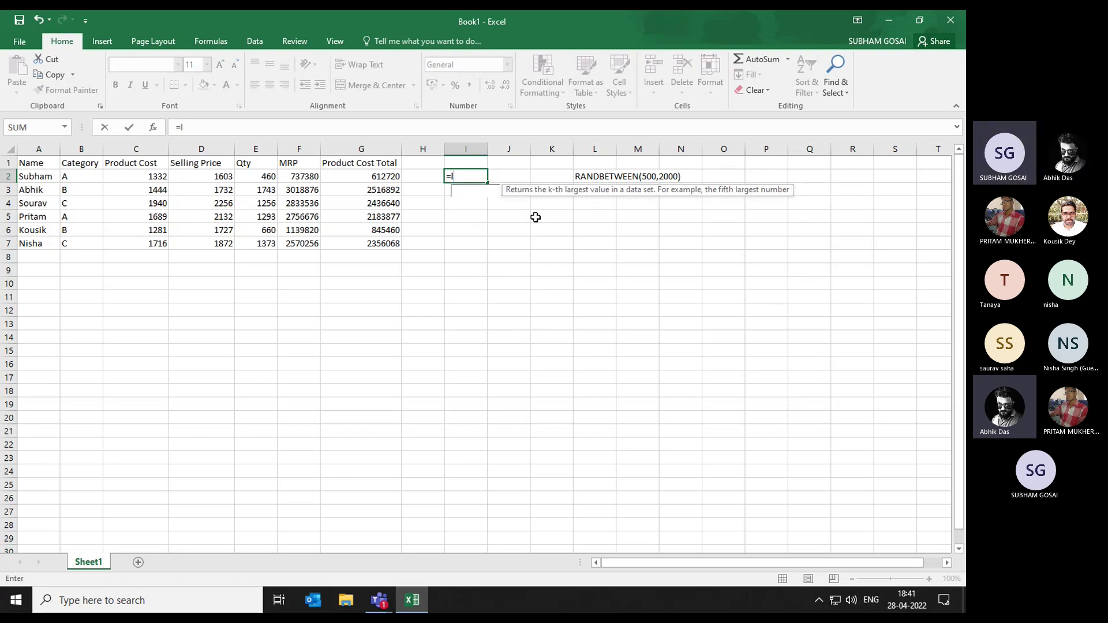
pyautogui.write('am')
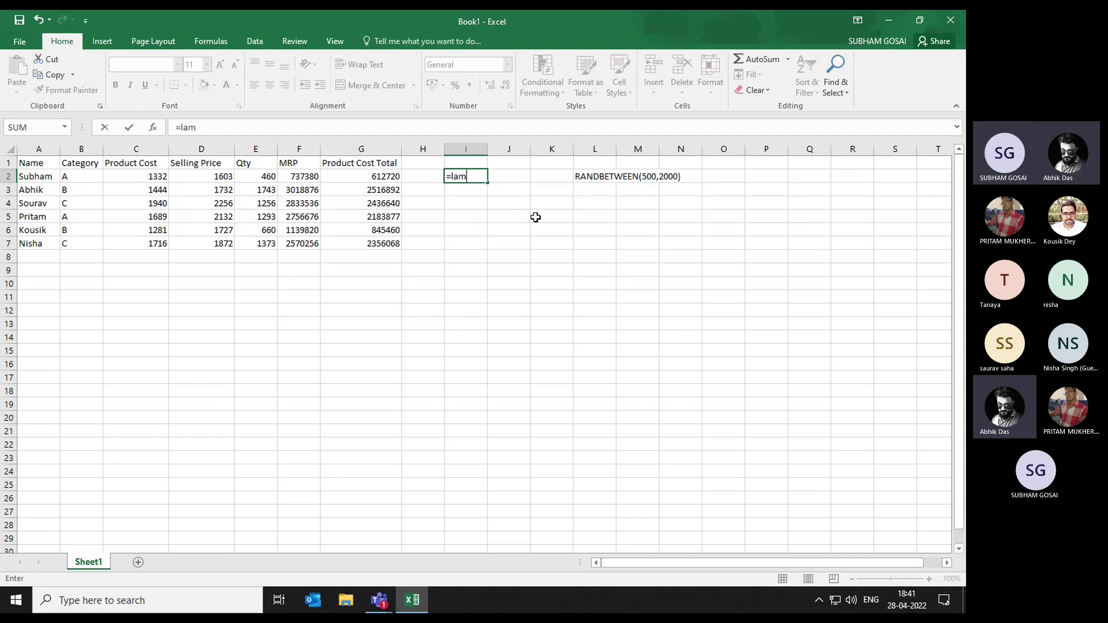
pyautogui.press('BackSpace')
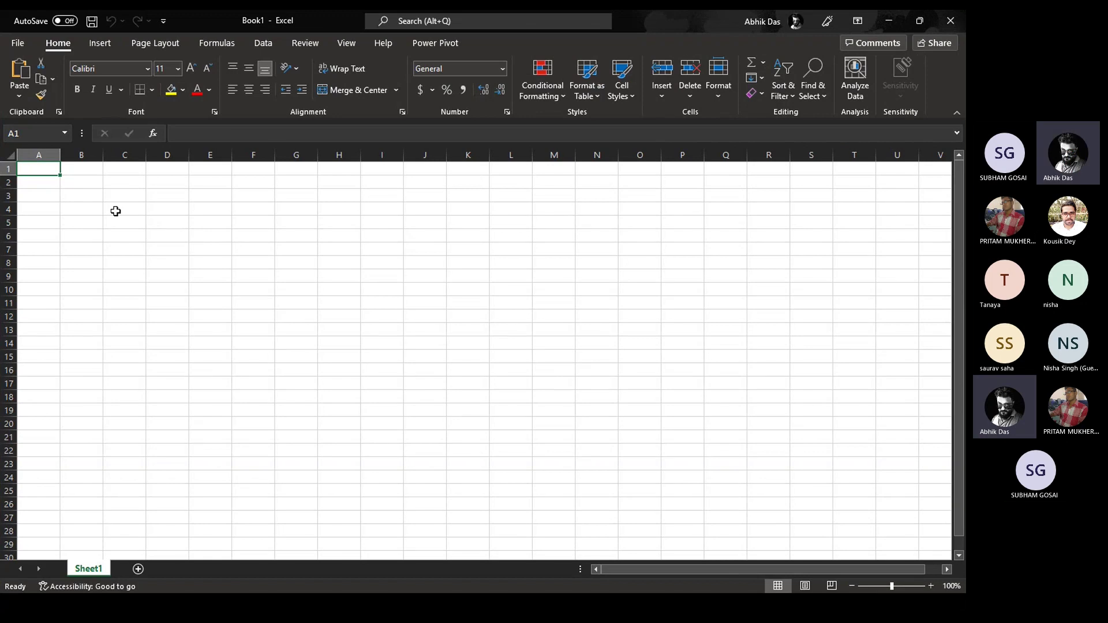
# Enter the headers NAME in A1 and CATEGORY in B1
pyautogui.write('NNAM')
pyautogui.press('BackSpace')
pyautogui.press('BackSpace')
pyautogui.press('BackSpace')
pyautogui.write('NAM')
pyautogui.press('BackSpace')
pyautogui.press('BackSpace')
pyautogui.press('BackSpace')
pyautogui.press('BackSpace')
pyautogui.write('NAME')
pyautogui.press('Tab')
pyautogui.write('C')
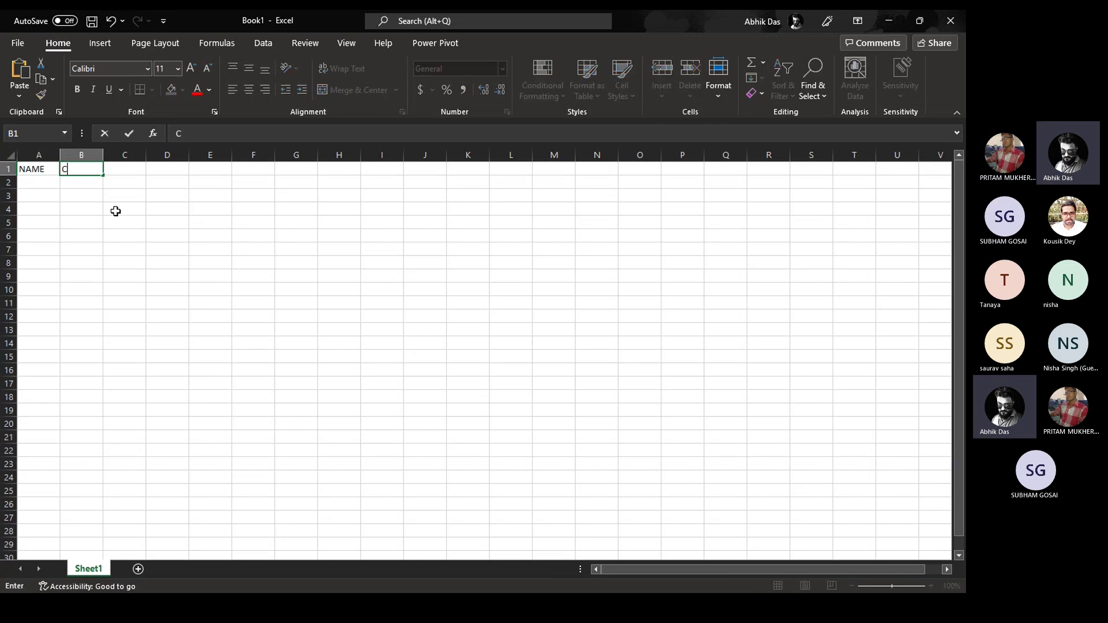
pyautogui.write('ATEGORY')
pyautogui.press('Tab')
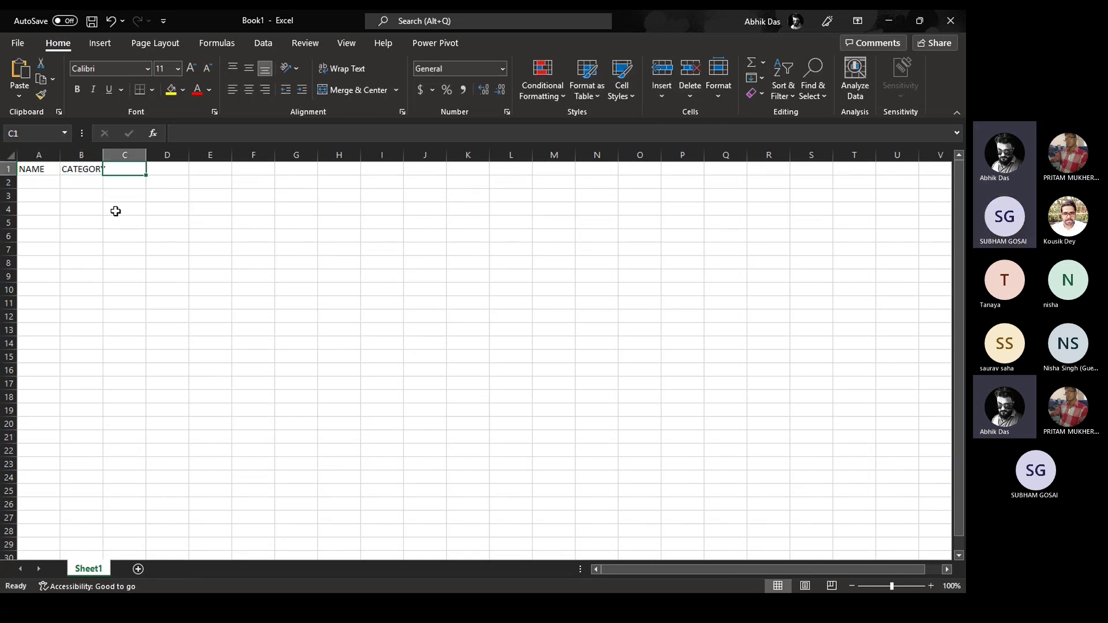
# Enter the headers COST, SELLING PRICE, QTY, MRP and TOTAL COSTING PRICE in C1 through G1
pyautogui.write('CO')
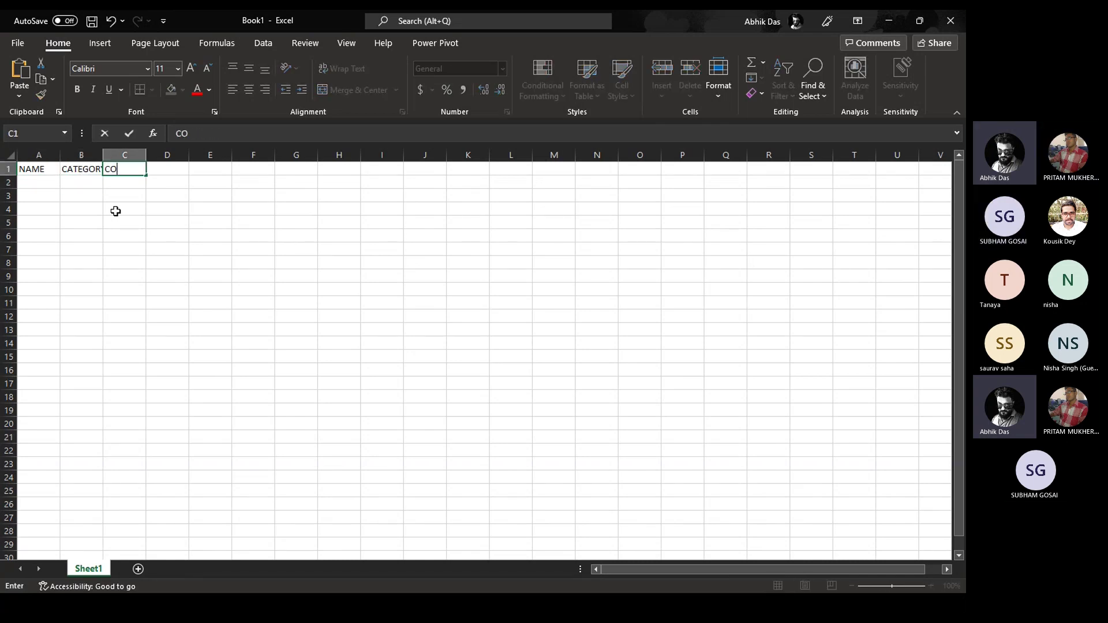
pyautogui.write('ST')
pyautogui.press('Tab')
pyautogui.write('S')
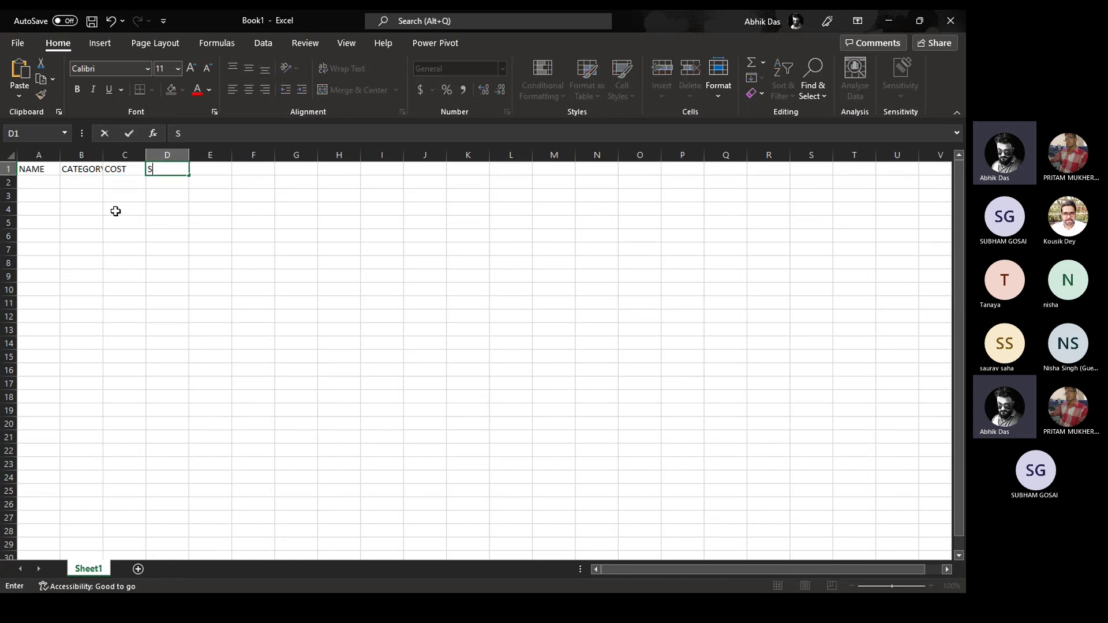
pyautogui.write('ELLING PRICE')
pyautogui.press('Tab')
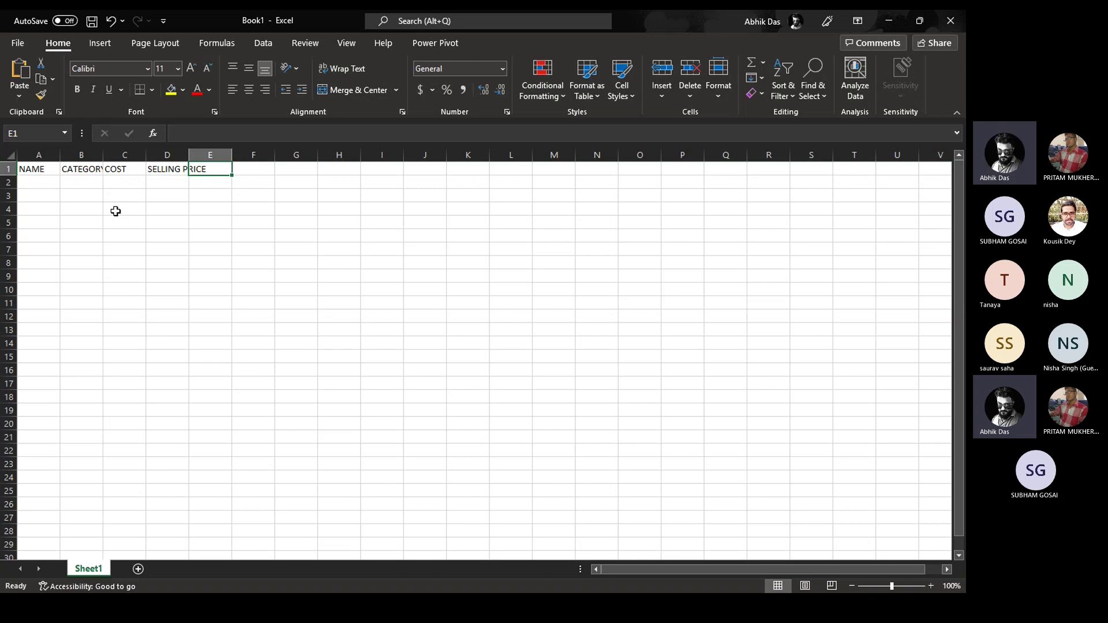
pyautogui.write('QTY')
pyautogui.press('Tab')
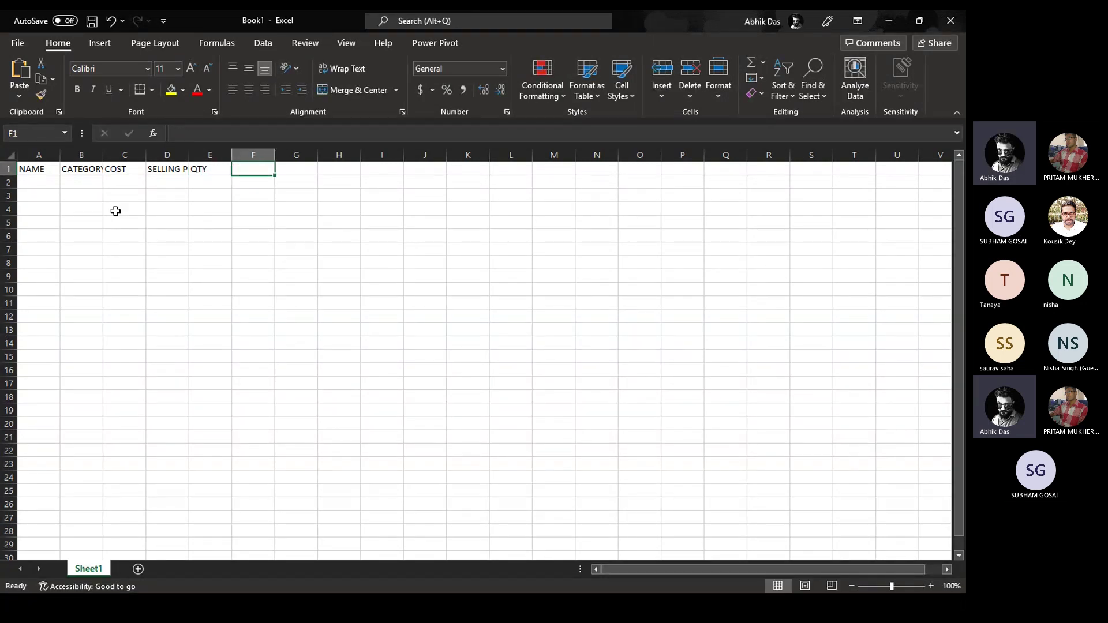
pyautogui.write('MRP')
pyautogui.press('Tab')
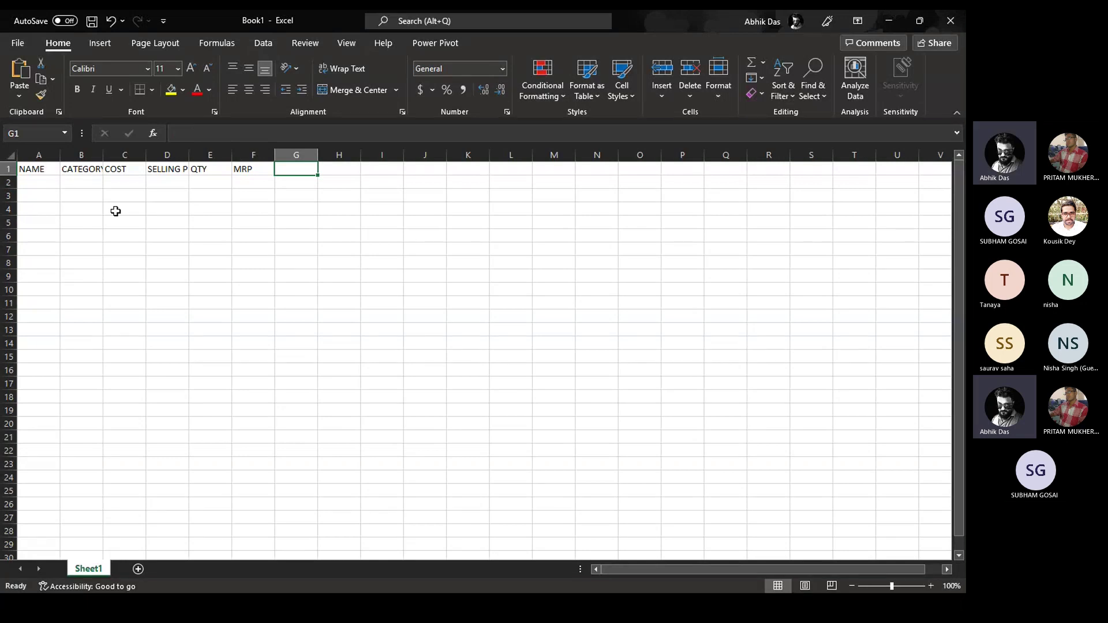
pyautogui.write('TOTAL')
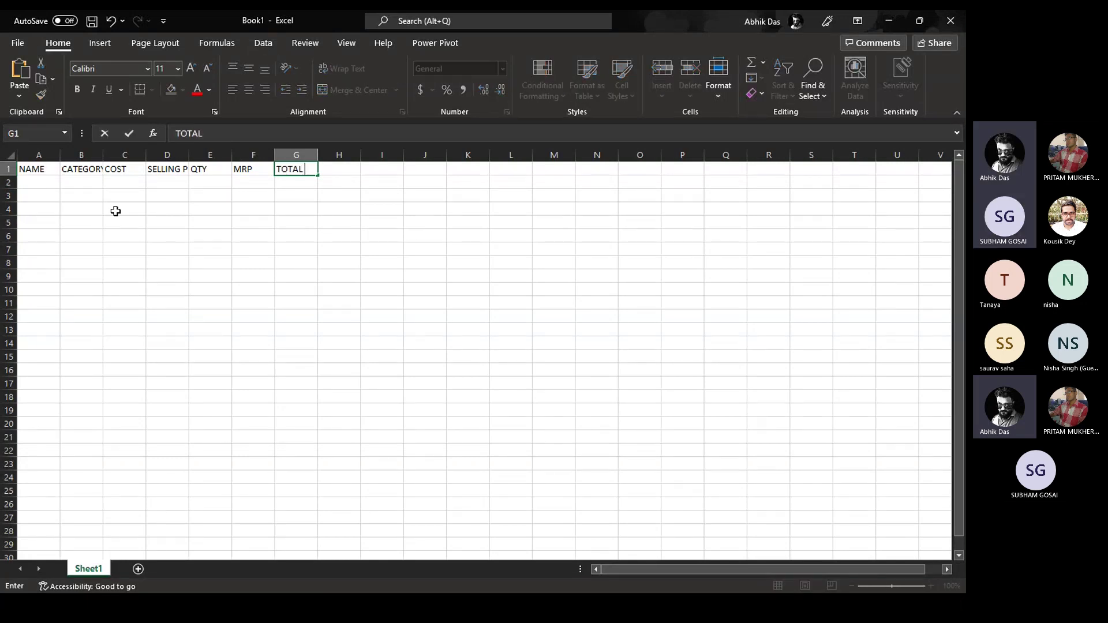
pyautogui.write(' COSTING PRICE')
pyautogui.hotkey('ctrl', 'Return')
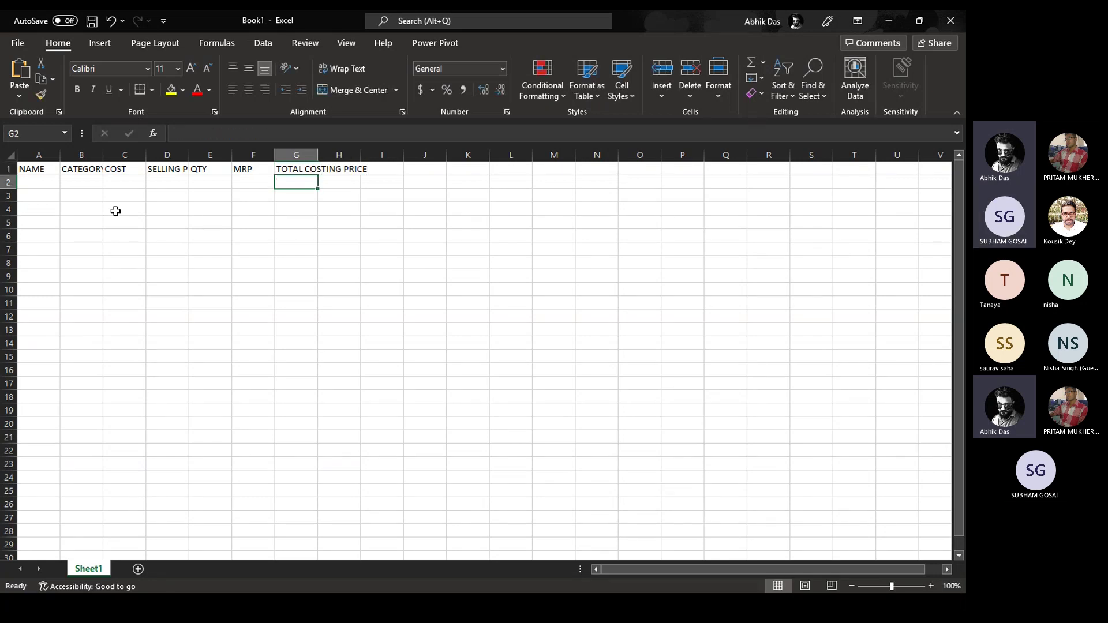
# Autofit the column widths of the whole sheet to the header text
pyautogui.hotkey('ctrl', 'a')
pyautogui.hotkey('ctrl', 'a')
pyautogui.hotkey('alt', 'h')
pyautogui.press('o')
pyautogui.press('i')
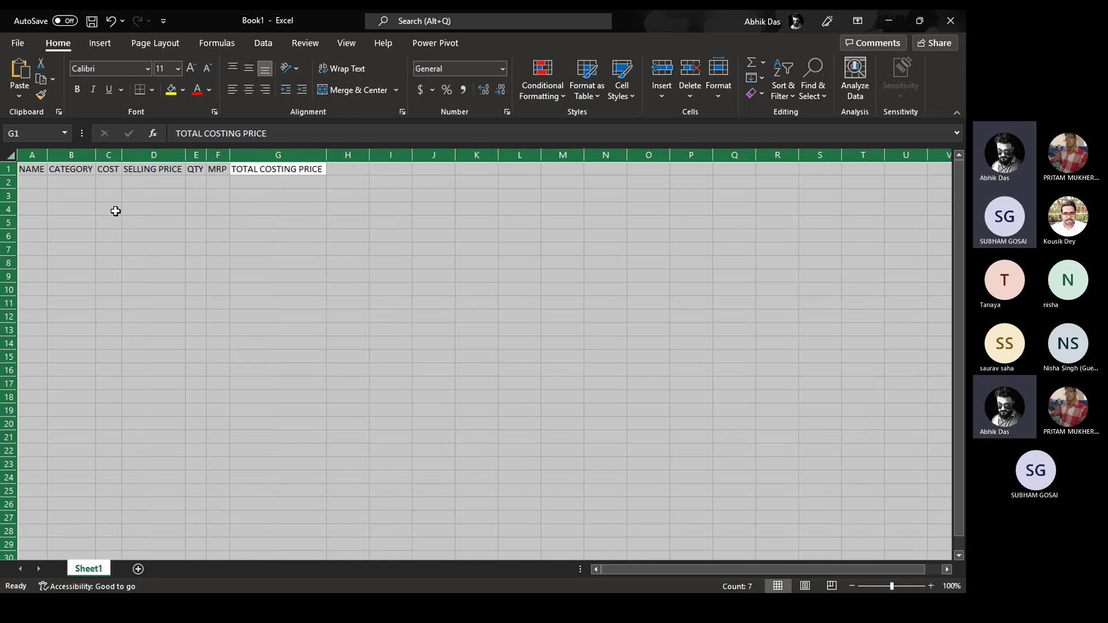
# Fill the NAME column from A2 to A6 with AB, BC, CC, DC and FC
pyautogui.hotkey('ctrl', 'Left')
pyautogui.hotkey('ctrl', 'Down')
pyautogui.hotkey('ctrl', 'Up')
pyautogui.press('Down')
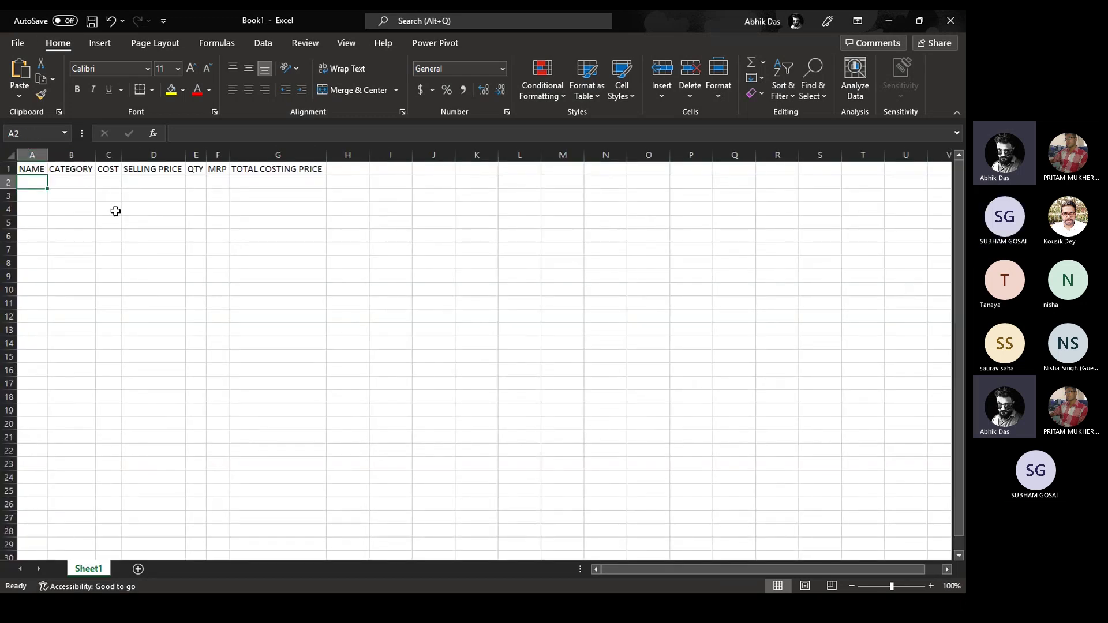
pyautogui.write('ab')
pyautogui.hotkey('ctrl', 'Return')
pyautogui.write('AB')
pyautogui.press('Return')
pyautogui.write('BC')
pyautogui.press('Return')
pyautogui.write('CC')
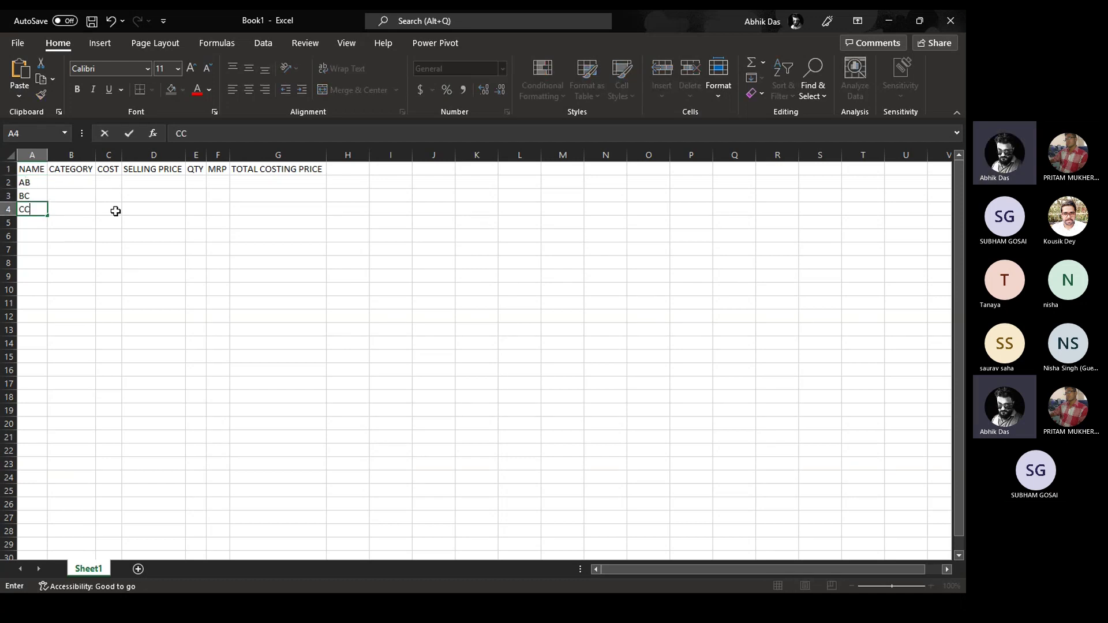
pyautogui.press('Return')
pyautogui.write('DC')
pyautogui.press('Return')
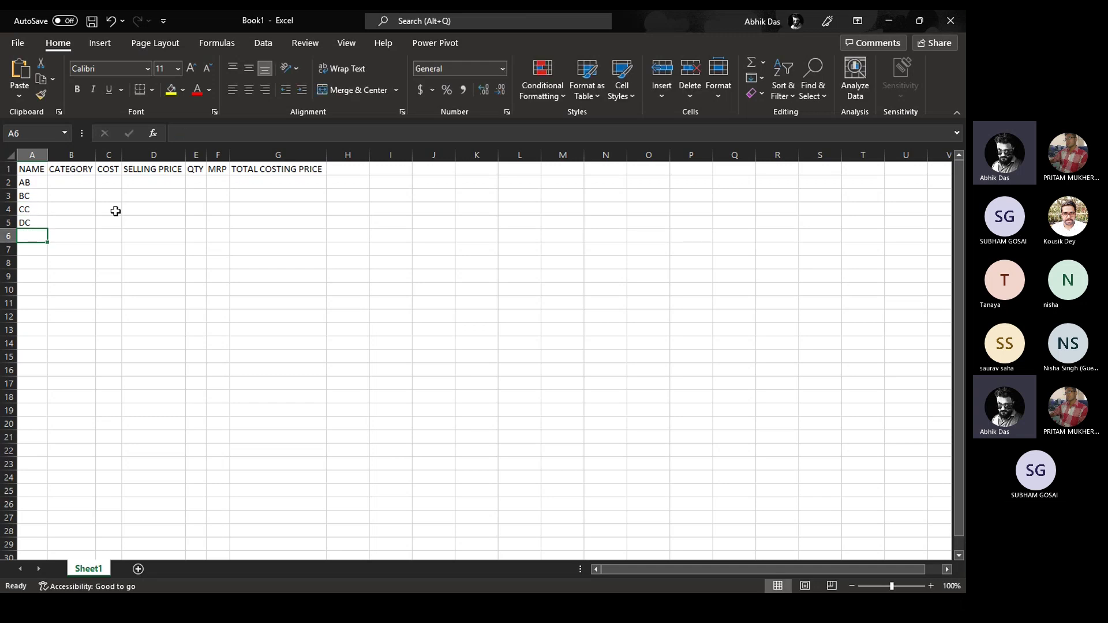
pyautogui.write('FC')
pyautogui.press('Return')
# Fill the CATEGORY column from B2 to B6 with A1, B1, C1, D1 and E1
pyautogui.press('Up')
pyautogui.press('Up')
pyautogui.press('Up')
pyautogui.press('Up')
pyautogui.press('Up')
pyautogui.press('Right')
pyautogui.write('A1')
pyautogui.press('Return')
pyautogui.write('BA')
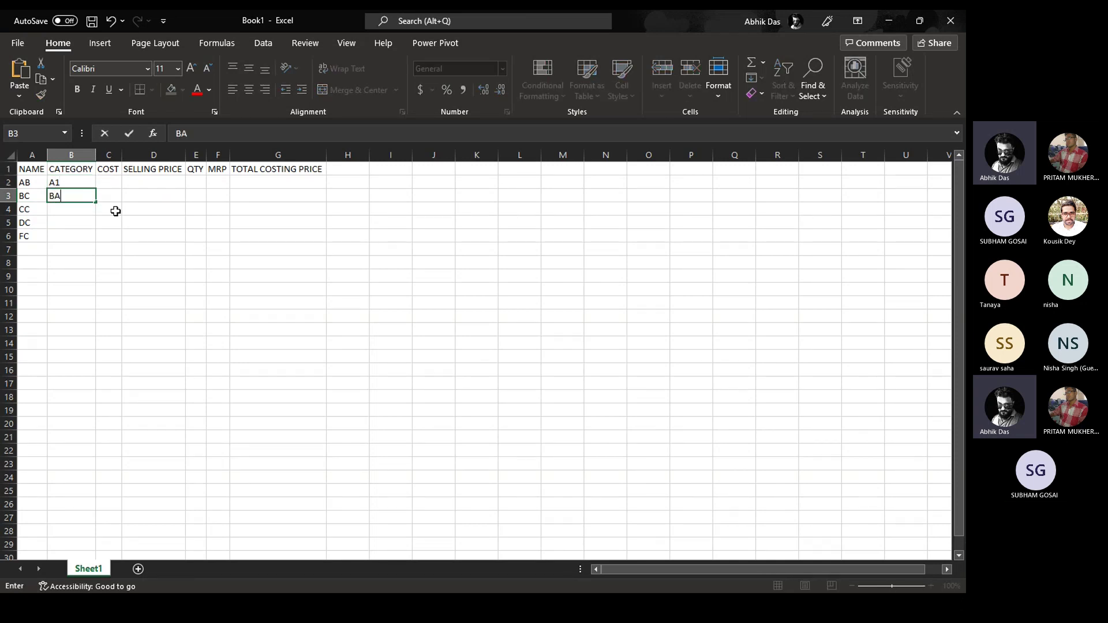
pyautogui.press('BackSpace')
pyautogui.write('1')
pyautogui.press('Return')
pyautogui.write('C1')
pyautogui.press('Return')
pyautogui.write('D1')
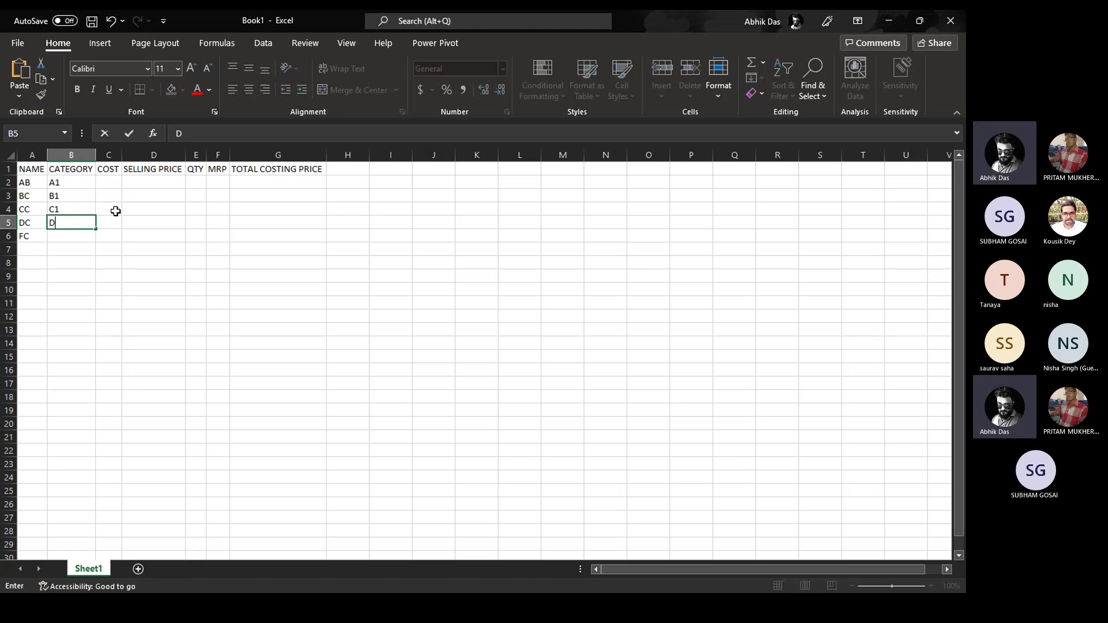
pyautogui.press('Return')
pyautogui.write('E1')
pyautogui.press('Return')
# Fill the COST column from C2 to C6 with 100, 200, 315, 1484 and 1859
pyautogui.press('Up')
pyautogui.press('Up')
pyautogui.press('Up')
pyautogui.press('Up')
pyautogui.press('Up')
pyautogui.press('Right')
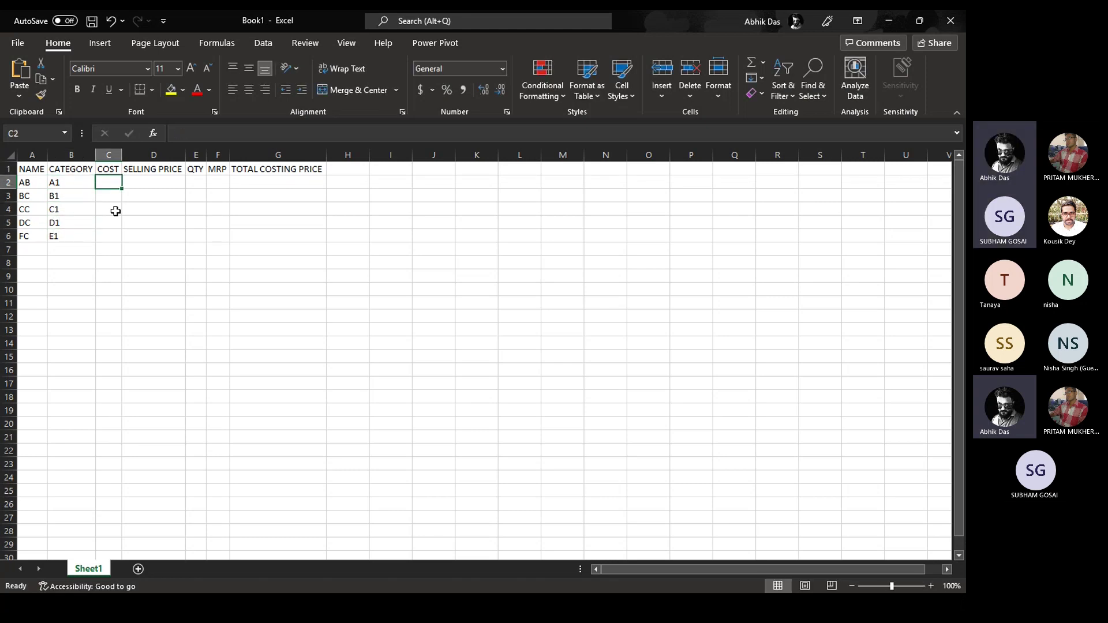
pyautogui.write('10')
pyautogui.press('Return')
pyautogui.write('2')
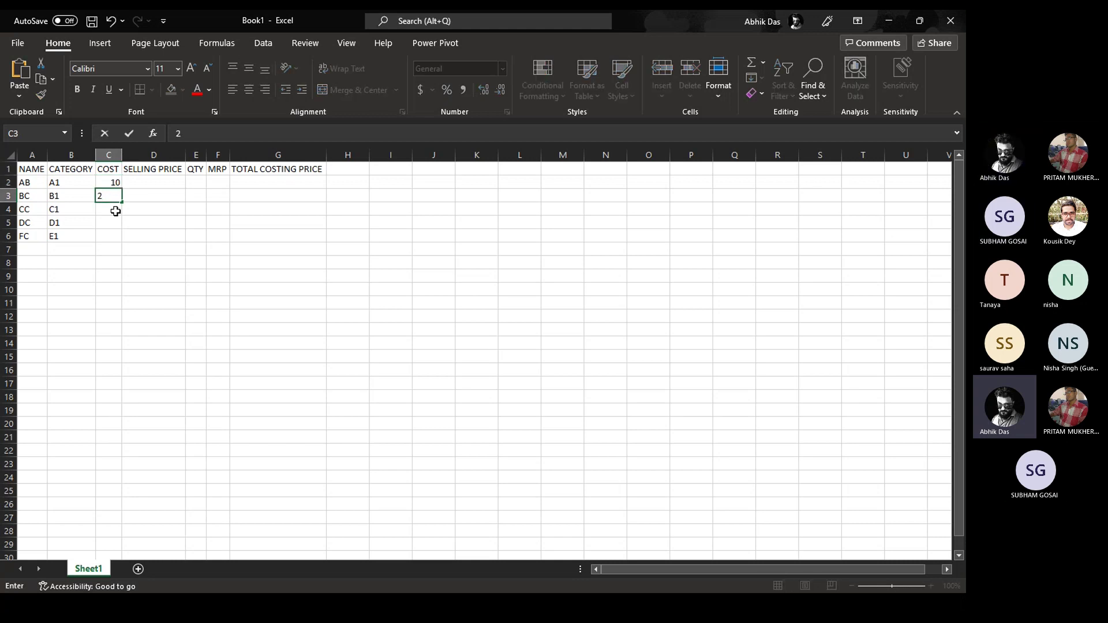
pyautogui.press('Up')
pyautogui.write('100')
pyautogui.press('Return')
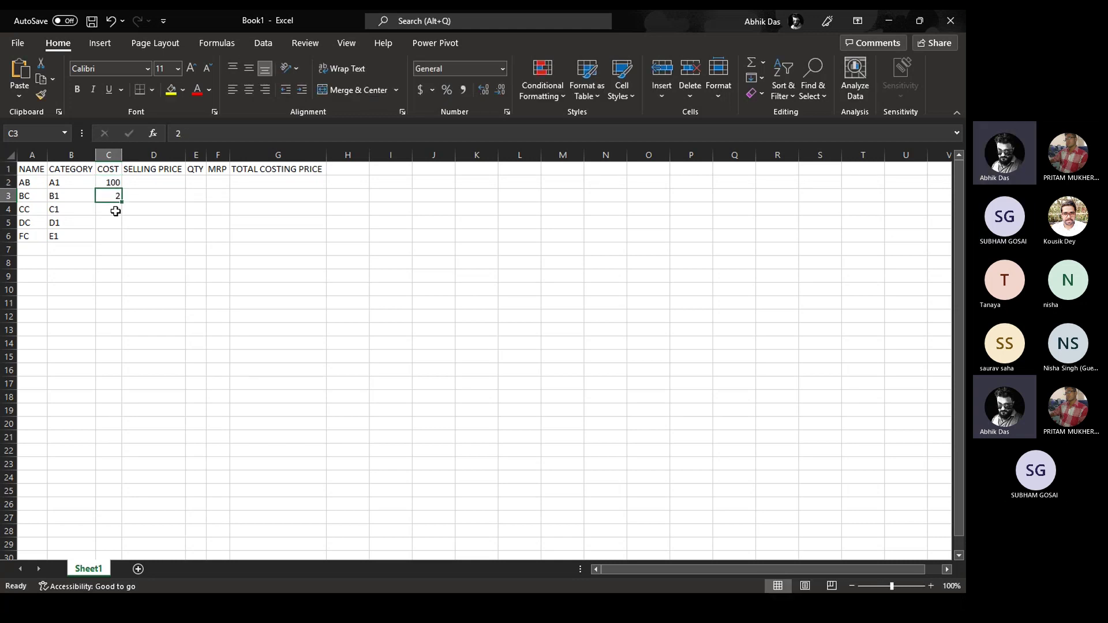
pyautogui.write('200')
pyautogui.hotkey('ctrl', 'Return')
pyautogui.click(115, 211)
pyautogui.write('300')
pyautogui.press('Return')
pyautogui.write('1484')
pyautogui.press('Return')
pyautogui.write('1859')
pyautogui.press('Return')
# Enter the SELLING PRICE formula +C2+RANDBETWEEN(1,100) in D2
pyautogui.hotkey('ctrl', 'Up')
pyautogui.press('Right')
pyautogui.press('Down')
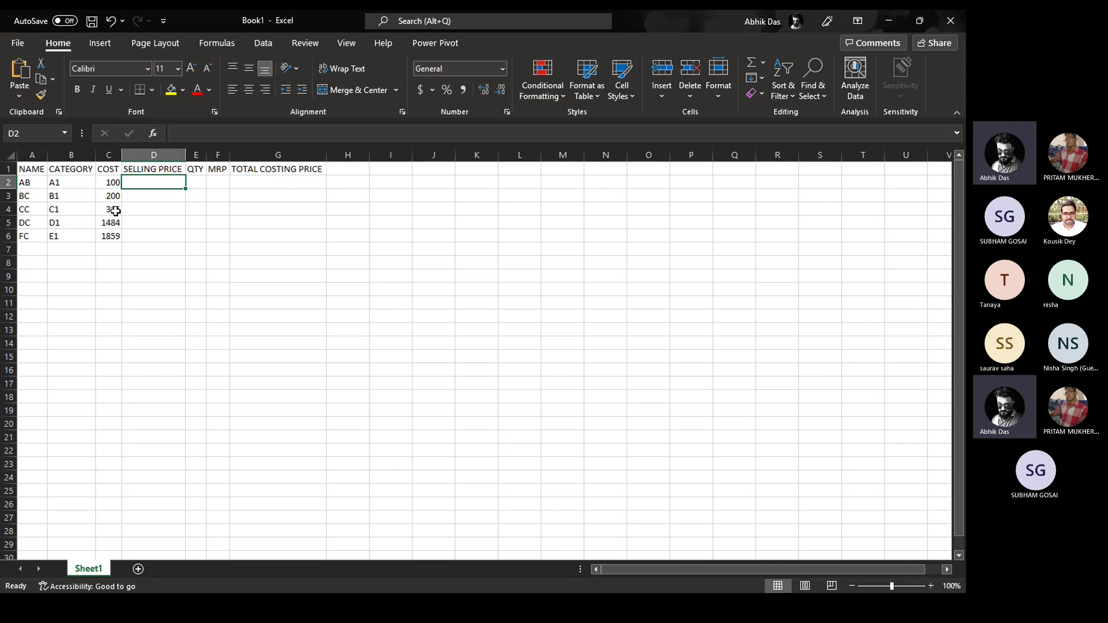
pyautogui.write('+')
pyautogui.press('Left')
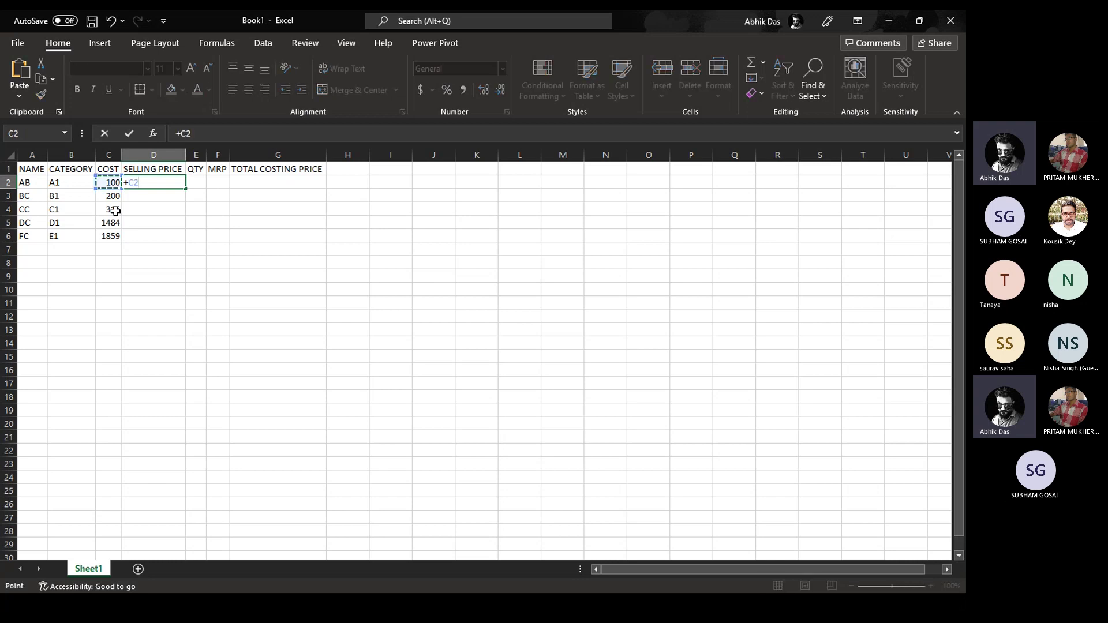
pyautogui.write('+RAND')
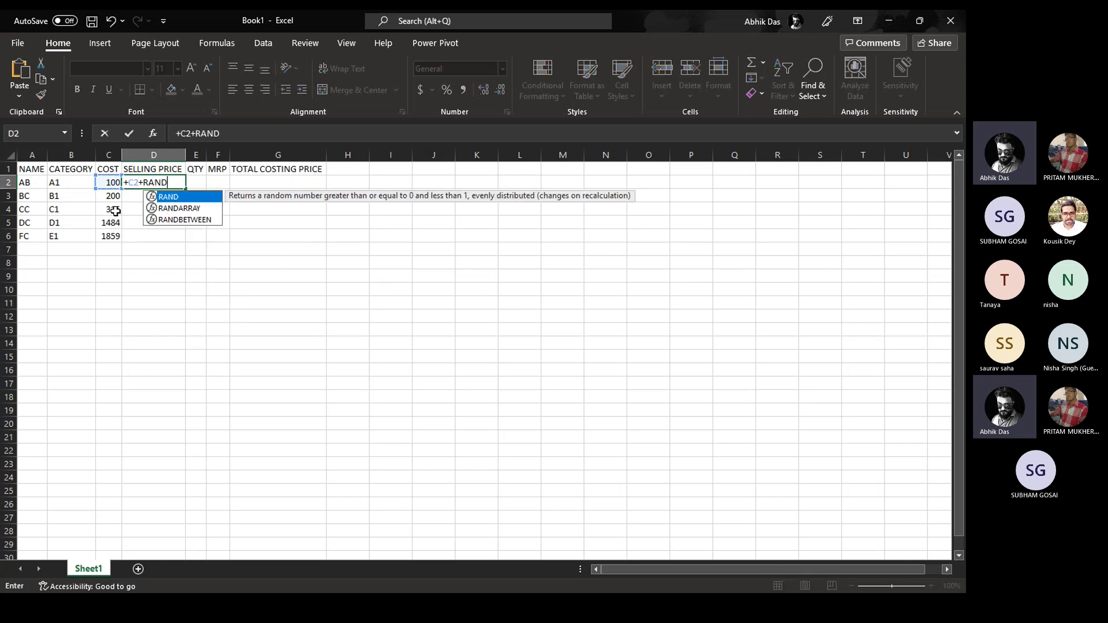
pyautogui.press('Down')
pyautogui.press('Down')
pyautogui.press('Tab')
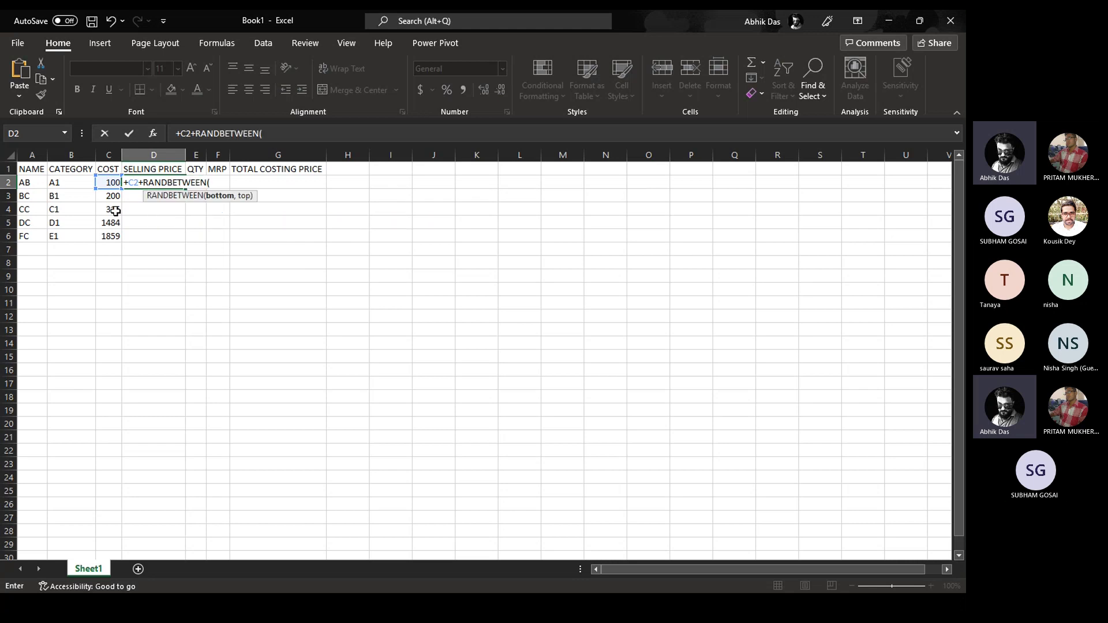
pyautogui.write('1,100')
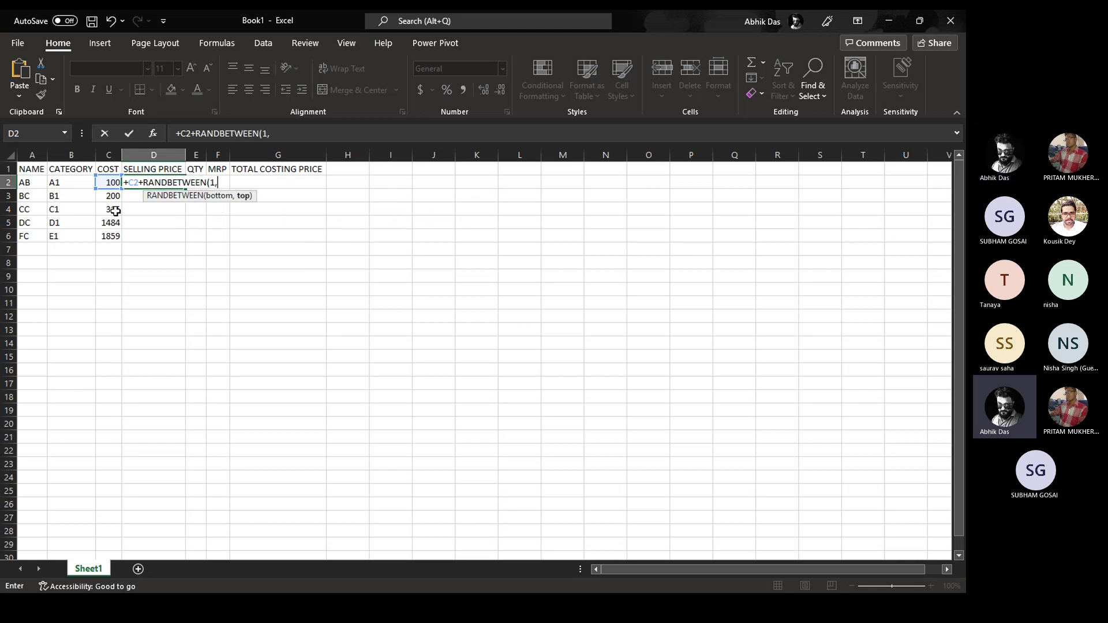
pyautogui.press('Return')
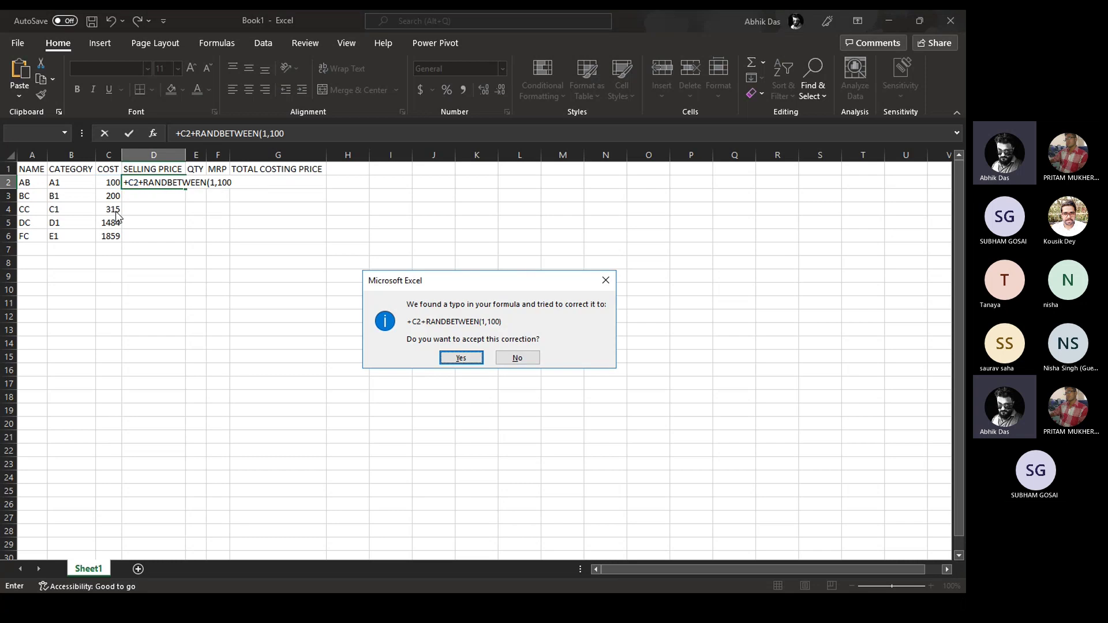
pyautogui.press('Return')
# Fill the SELLING PRICE formula from D2 down through D6
pyautogui.press('Up')
pyautogui.press('Left')
pyautogui.hotkey('ctrl', 'Down')
pyautogui.press('Right')
pyautogui.hotkey('ctrl', 'shift', 'Up')
pyautogui.hotkey('ctrl', 'd')
# Replace the SELLING PRICE formulas in D2:D6 with their static values
pyautogui.hotkey('ctrl', 'c')
pyautogui.hotkey('alt', 'e')
pyautogui.press('s')
pyautogui.press('v')
pyautogui.press('Return')
# Fill the QTY column from E2 to E6 with 12, 34, 654, 1485 and 185
pyautogui.press('Right')
pyautogui.hotkey('ctrl', 'Up')
pyautogui.press('Down')
pyautogui.write('12')
pyautogui.press('Return')
pyautogui.write('34')
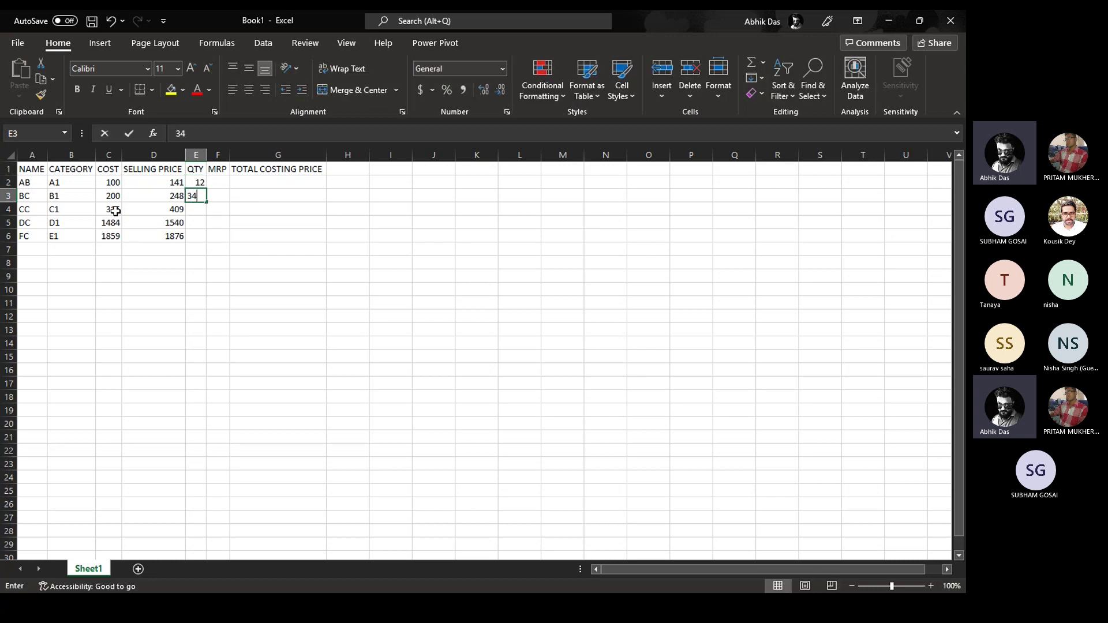
pyautogui.press('Return')
pyautogui.write('654')
pyautogui.press('Return')
pyautogui.write('1485')
pyautogui.press('Return')
pyautogui.write('185')
pyautogui.press('Return')
# Enter an MRP formula in F2 that multiplies the quantity in E2 by the selling price in D2
pyautogui.hotkey('ctrl', 'Up')
pyautogui.hotkey('ctrl', 'Up')
pyautogui.press('Right')
pyautogui.press('Down')
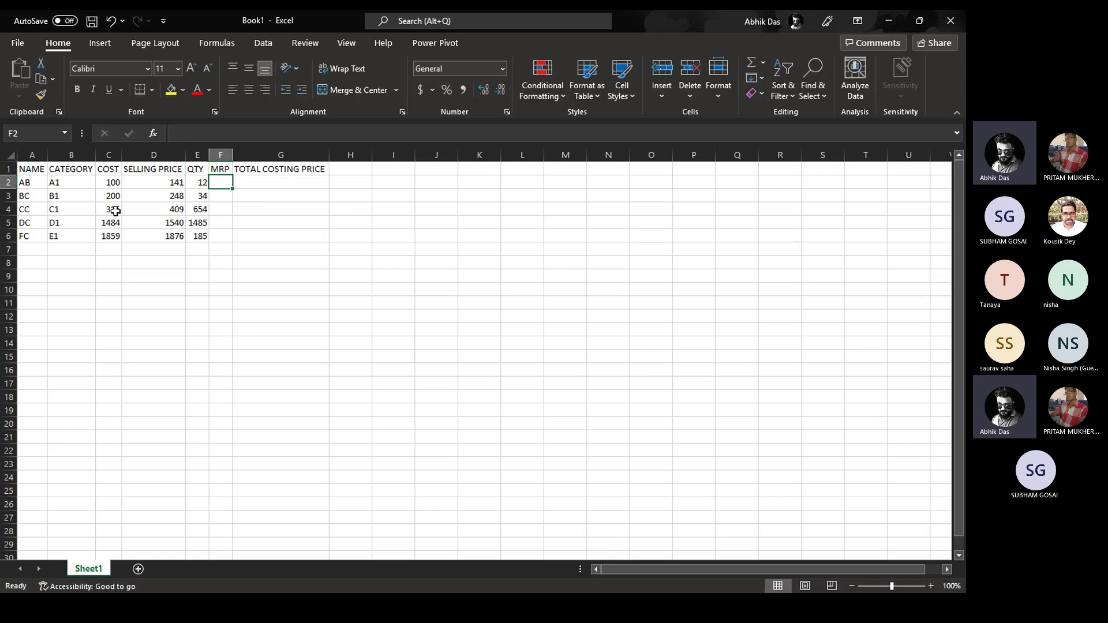
pyautogui.write('+')
pyautogui.press('Left')
pyautogui.write('*')
pyautogui.press('Left')
pyautogui.press('Left')
pyautogui.press('Return')
# Fill the MRP formula from F2 down through F6
pyautogui.press('Left')
pyautogui.hotkey('ctrl', 'Down')
pyautogui.press('Right')
pyautogui.hotkey('ctrl', 'shift', 'Up')
pyautogui.hotkey('ctrl', 'd')
# Autofit all column widths again so they match the filled table
pyautogui.press('Right')
pyautogui.press('Left')
pyautogui.hotkey('ctrl', 'a')
pyautogui.press('alt')
pyautogui.press('i')
# Enter the TOTAL COSTING PRICE formula +E2*C2 in G2
pyautogui.press('Right')
pyautogui.press('Up')
pyautogui.press('Up')
pyautogui.press('Up')
pyautogui.press('Up')
pyautogui.write('+')
pyautogui.press('Left')
pyautogui.press('Left')
pyautogui.write('*')
pyautogui.press('Left')
pyautogui.press('Left')
pyautogui.press('Left')
pyautogui.press('Left')
pyautogui.press('Return')
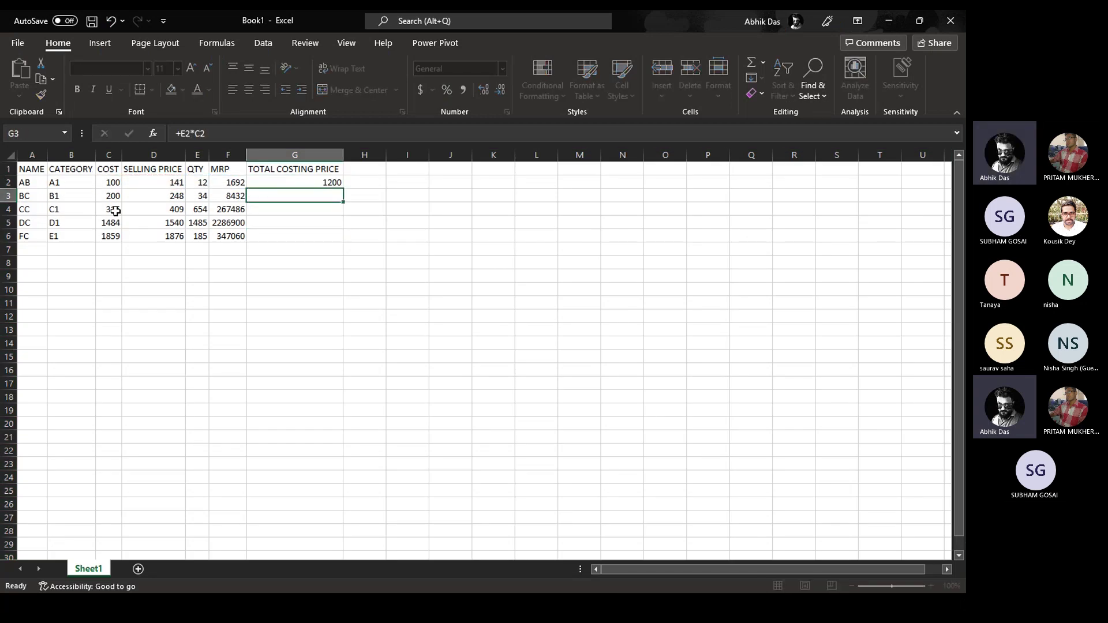
# Fill the TOTAL COSTING PRICE formula from G2 down through G6
pyautogui.press('Up')
pyautogui.press('Left')
pyautogui.hotkey('ctrl', 'Down')
pyautogui.press('Right')
pyautogui.hotkey('ctrl', 'shift', 'Up')
pyautogui.hotkey('ctrl', 'd')
pyautogui.hotkey('ctrl', 'Up')
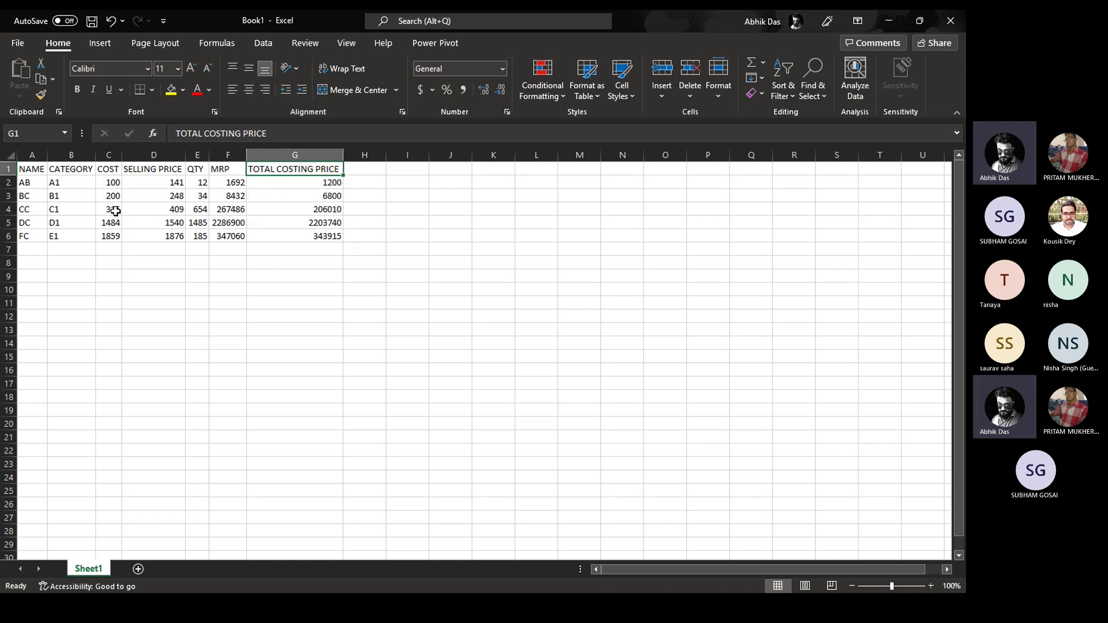
pyautogui.press('Right')
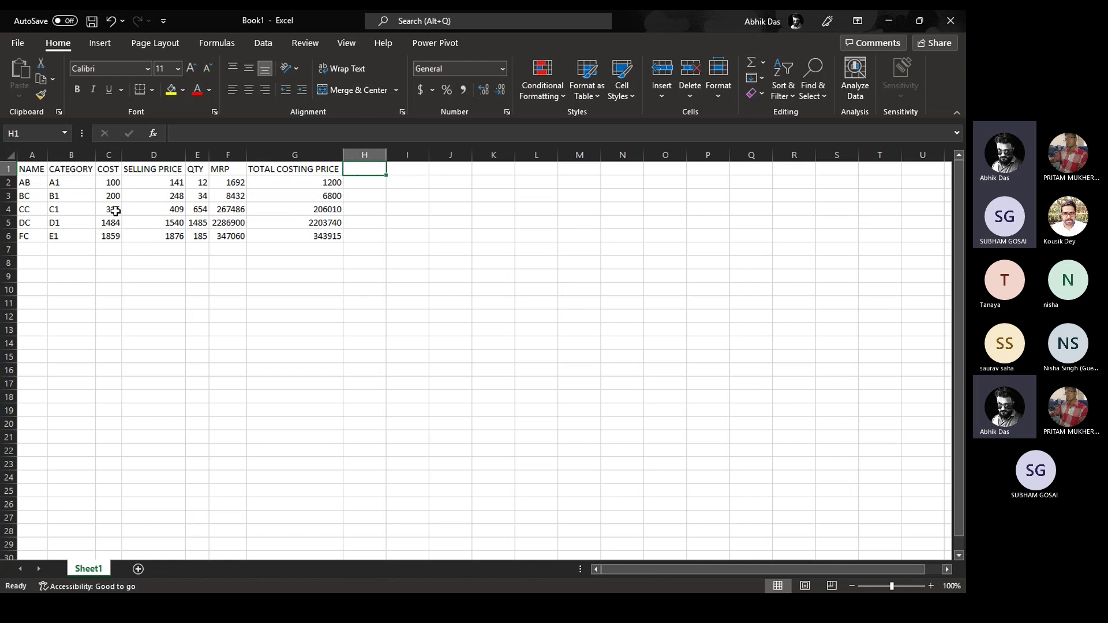
pyautogui.press('Right')
pyautogui.press('Down')
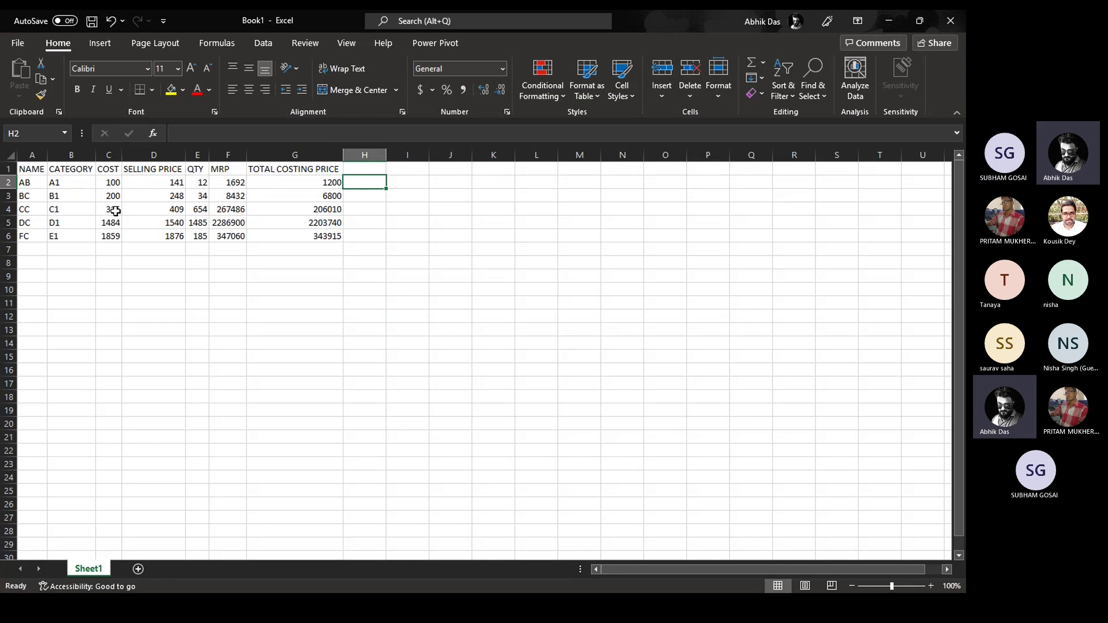
pyautogui.write('+LM')
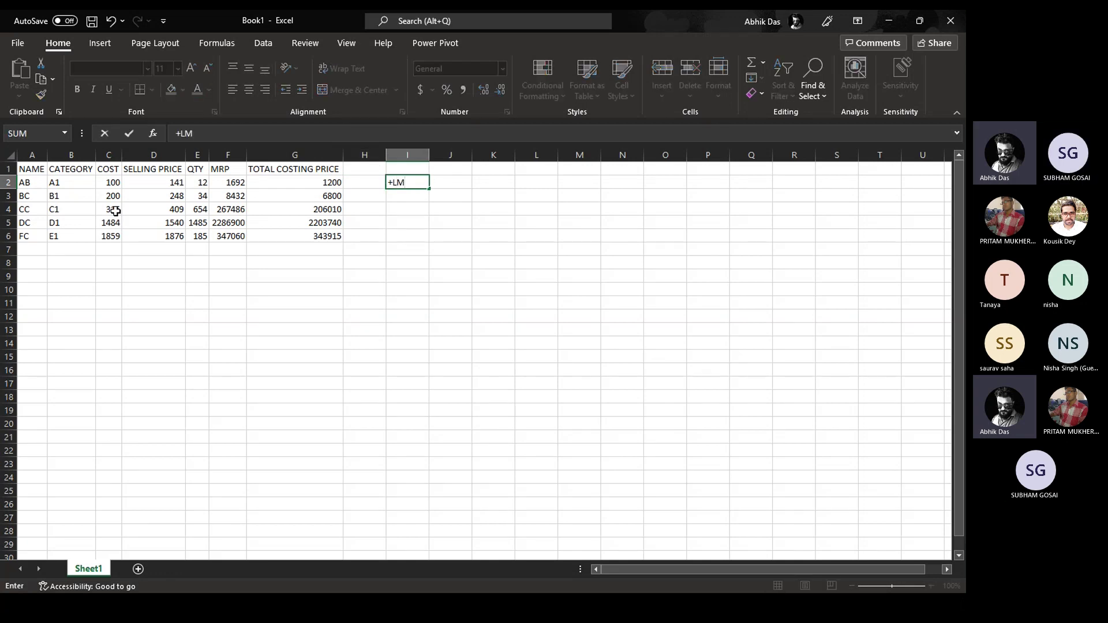
pyautogui.press('BackSpace')
pyautogui.write('AM')
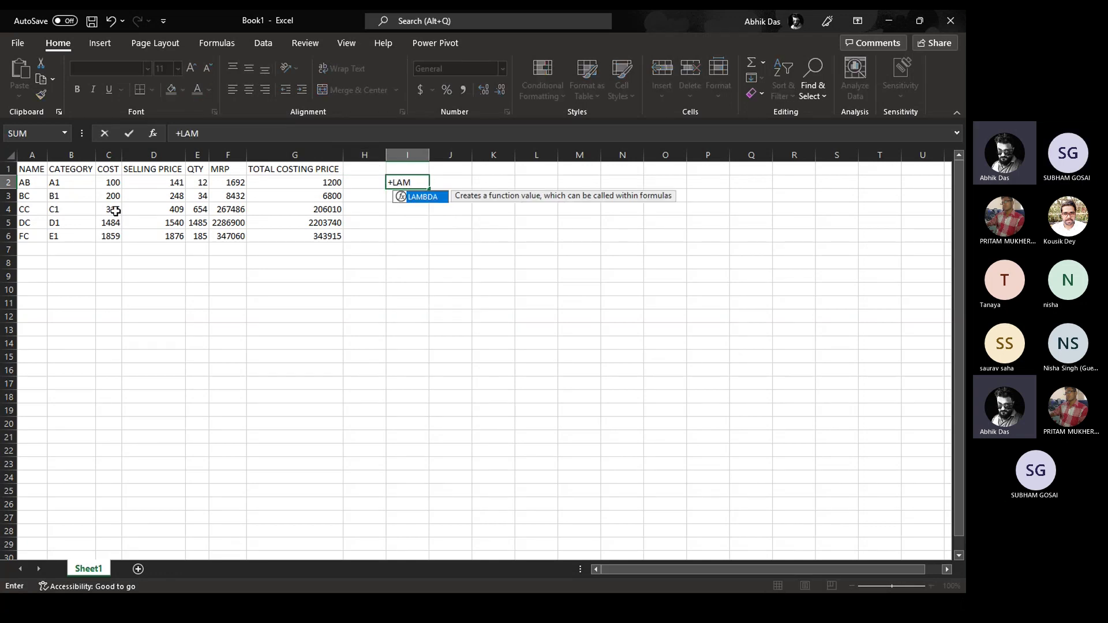
pyautogui.press('Tab')
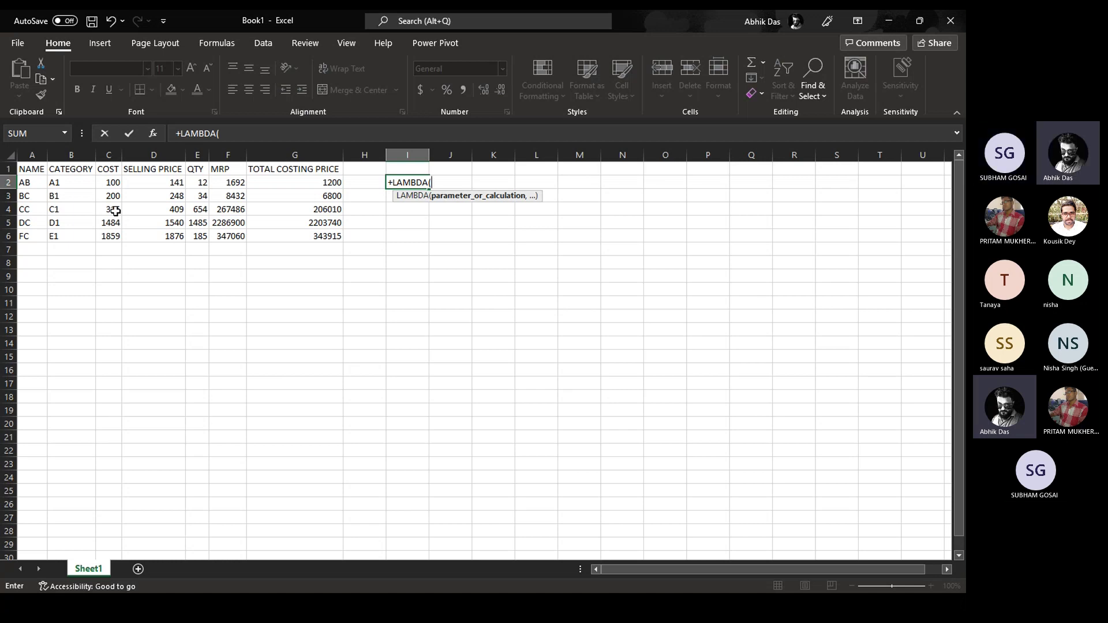
pyautogui.write('(')
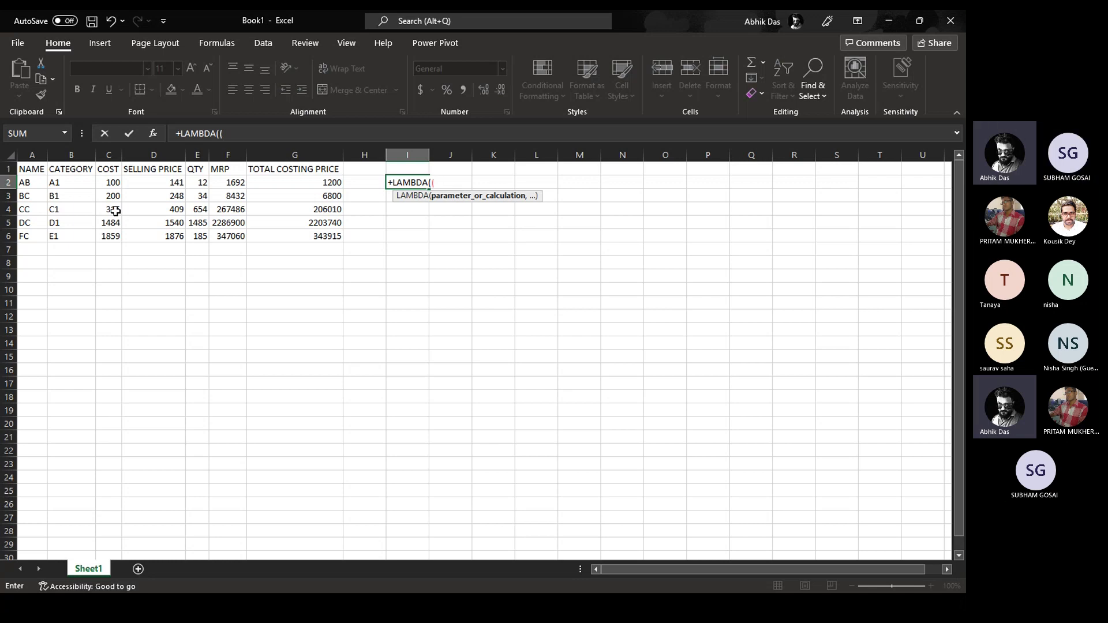
pyautogui.press('Escape')
# Enter the formula +LAMBDA((E2*D2)-(E2*C2)) in I2 to subtract total cost from MRP
pyautogui.click(223, 181)
pyautogui.click(188, 134)
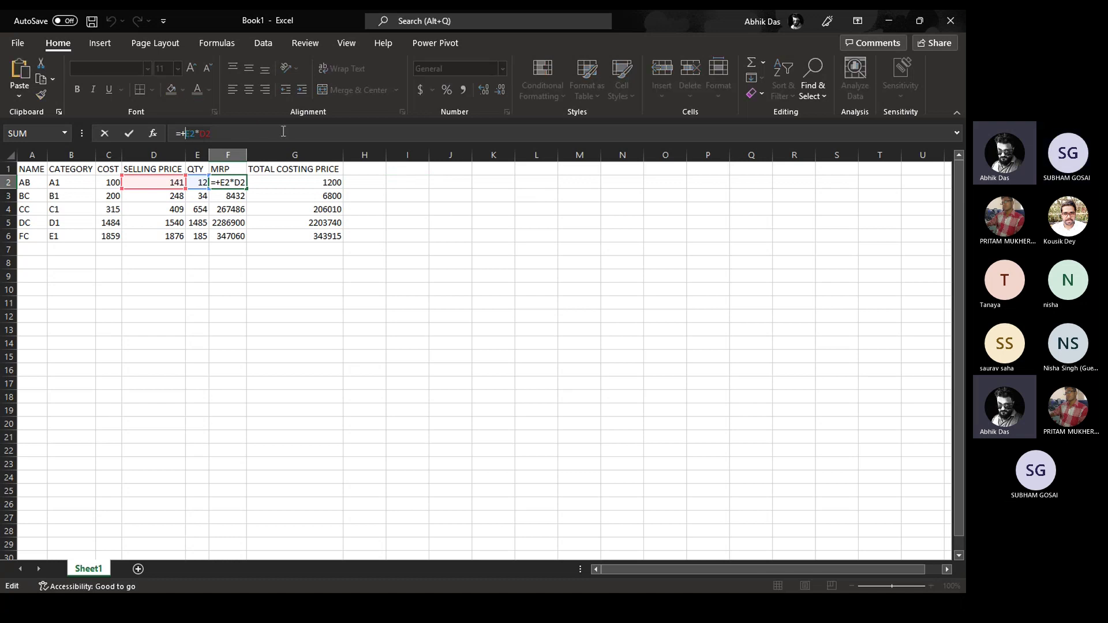
pyautogui.hotkey('ctrl', 'Return')
pyautogui.click(403, 182)
pyautogui.write('+')
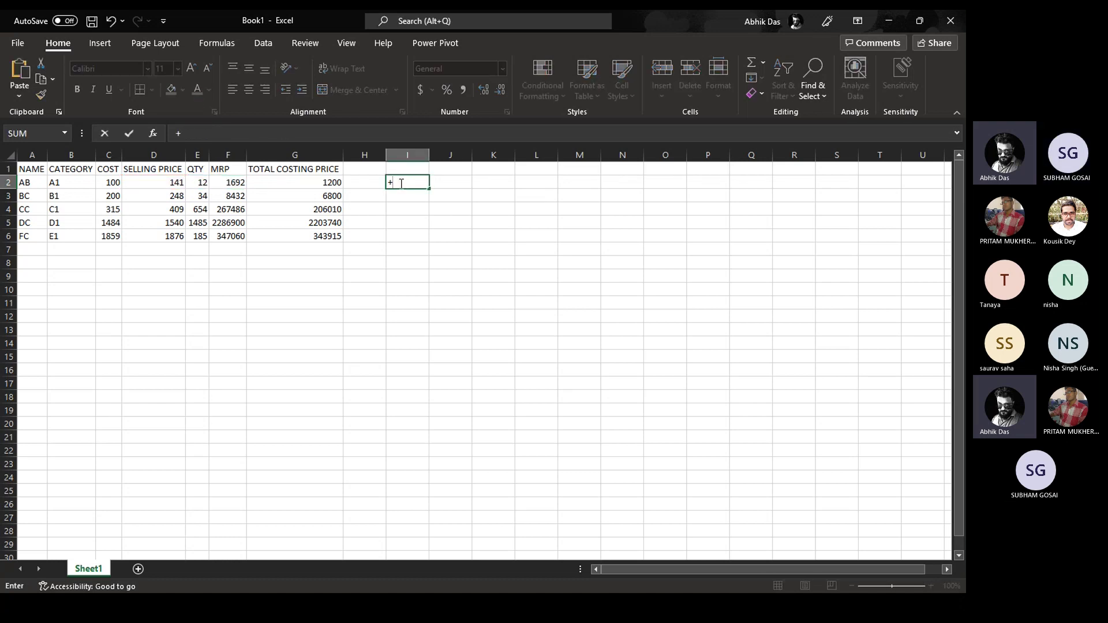
pyautogui.write('LAM')
pyautogui.press('Tab')
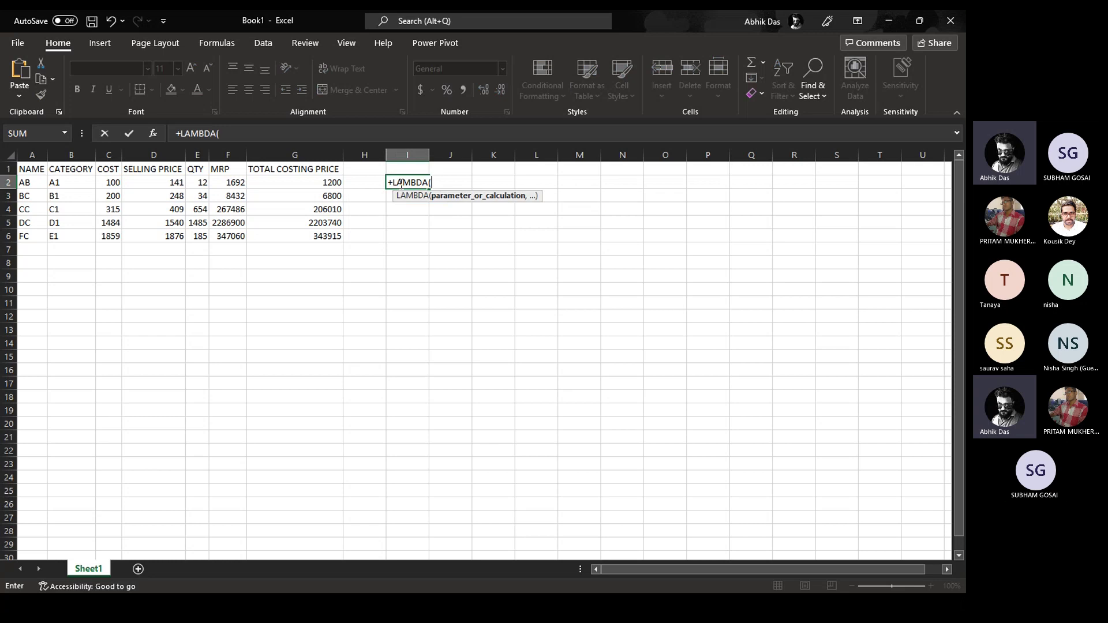
pyautogui.write('(E2*D2')
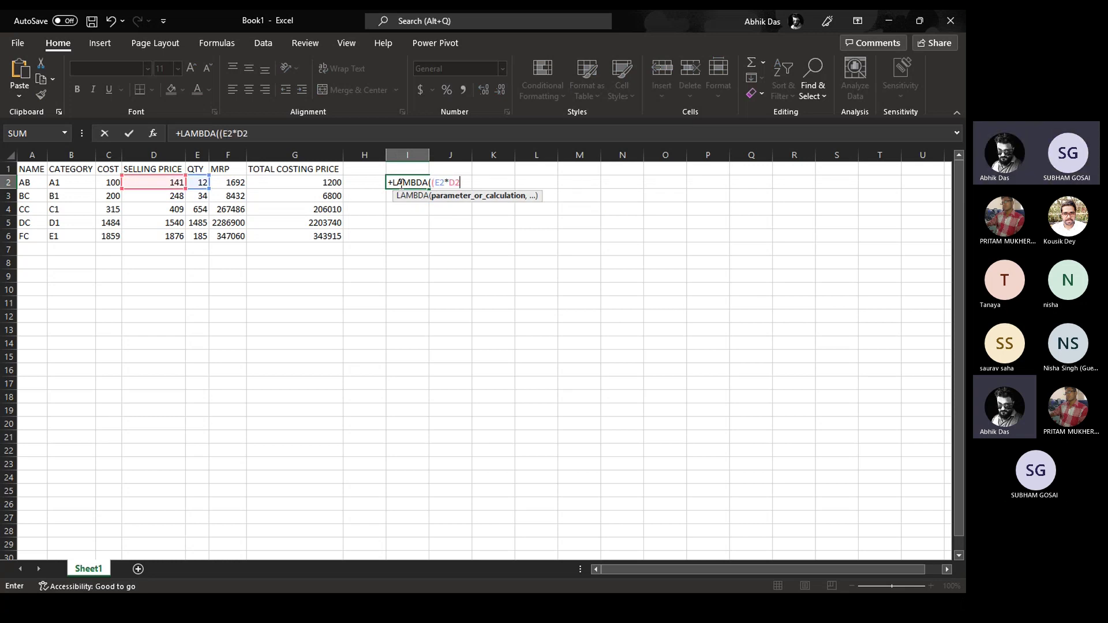
pyautogui.write(')-')
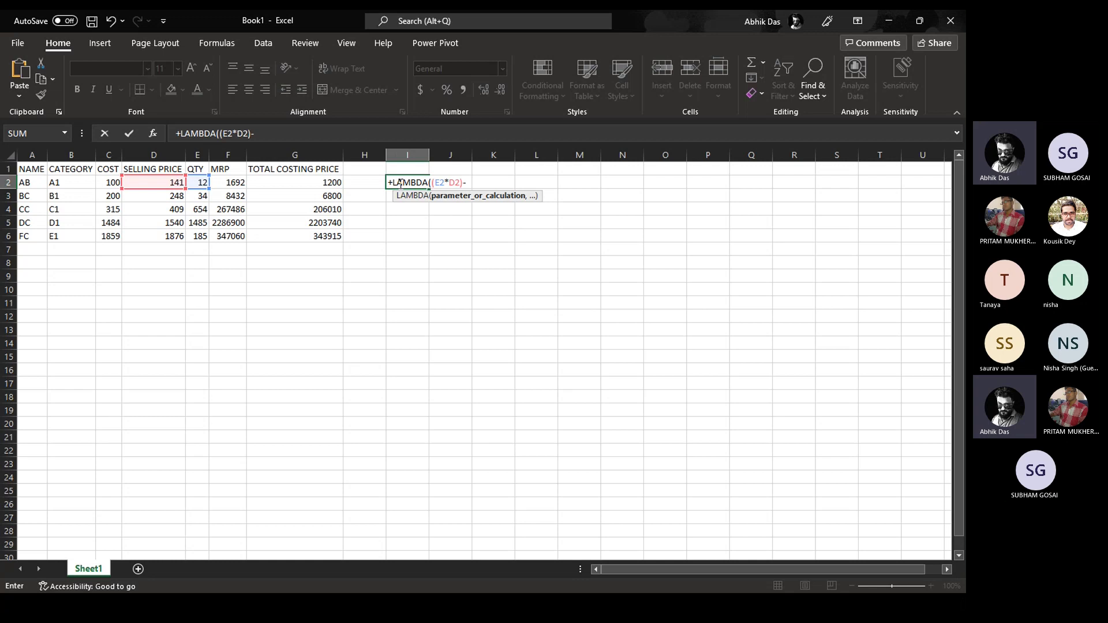
pyautogui.write('(E2*C2')
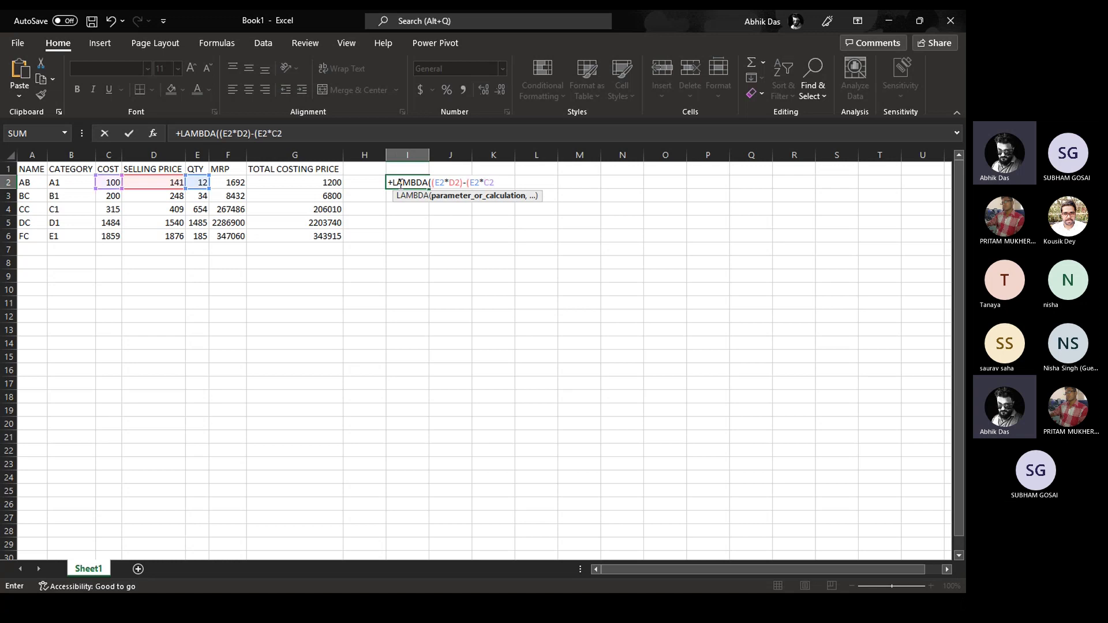
pyautogui.write(')')
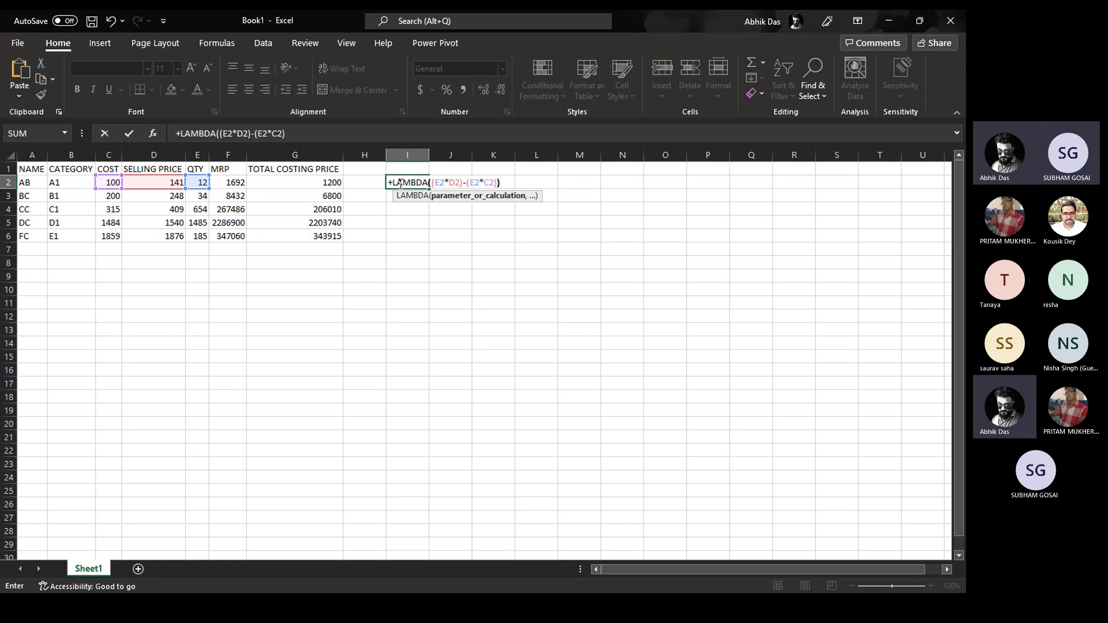
pyautogui.write(')')
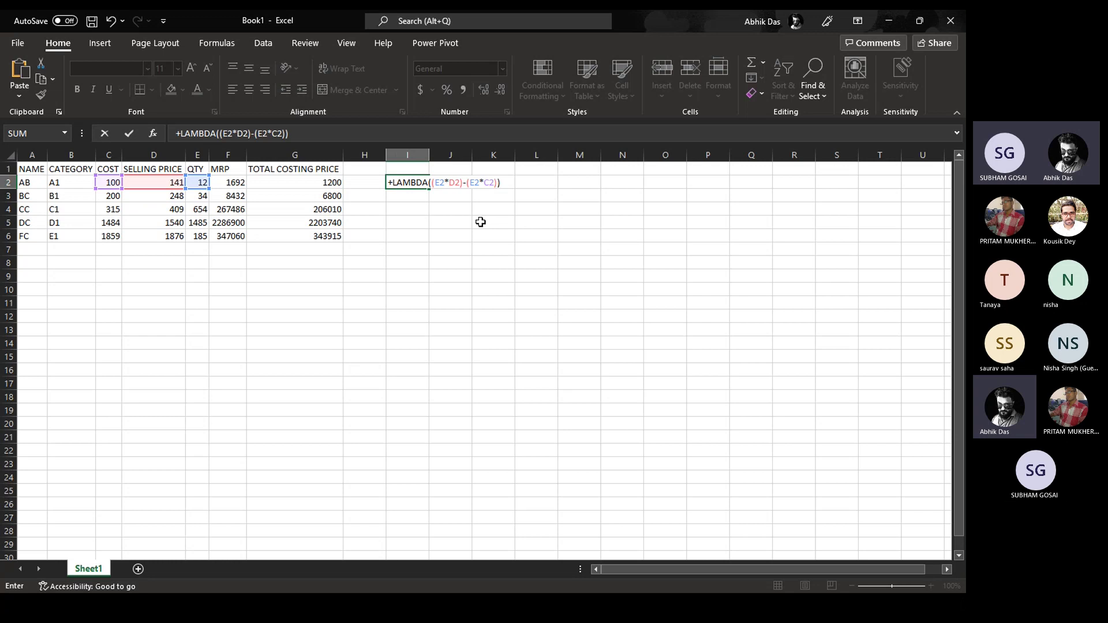
pyautogui.press('Return')
pyautogui.press('Up')
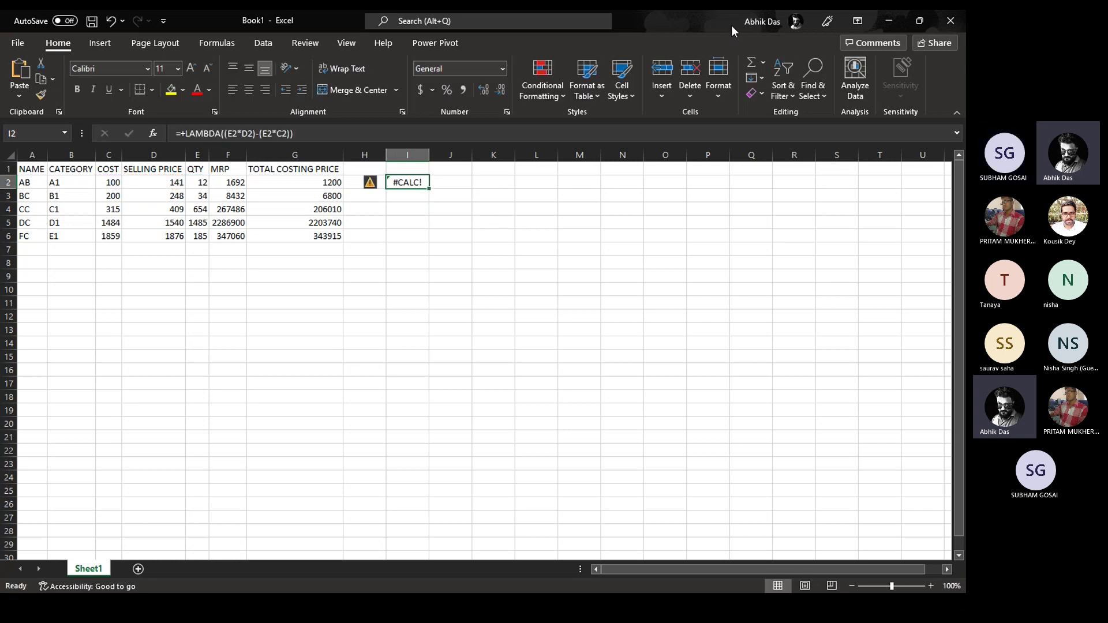
pyautogui.click(709, 25)
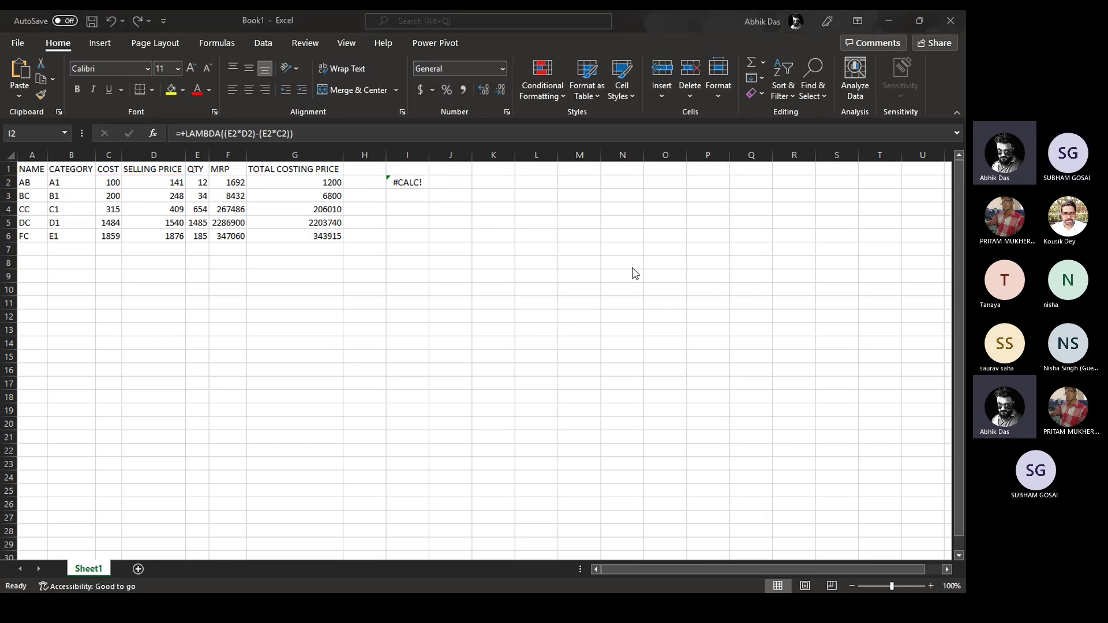
pyautogui.click(395, 185)
pyautogui.click(494, 186)
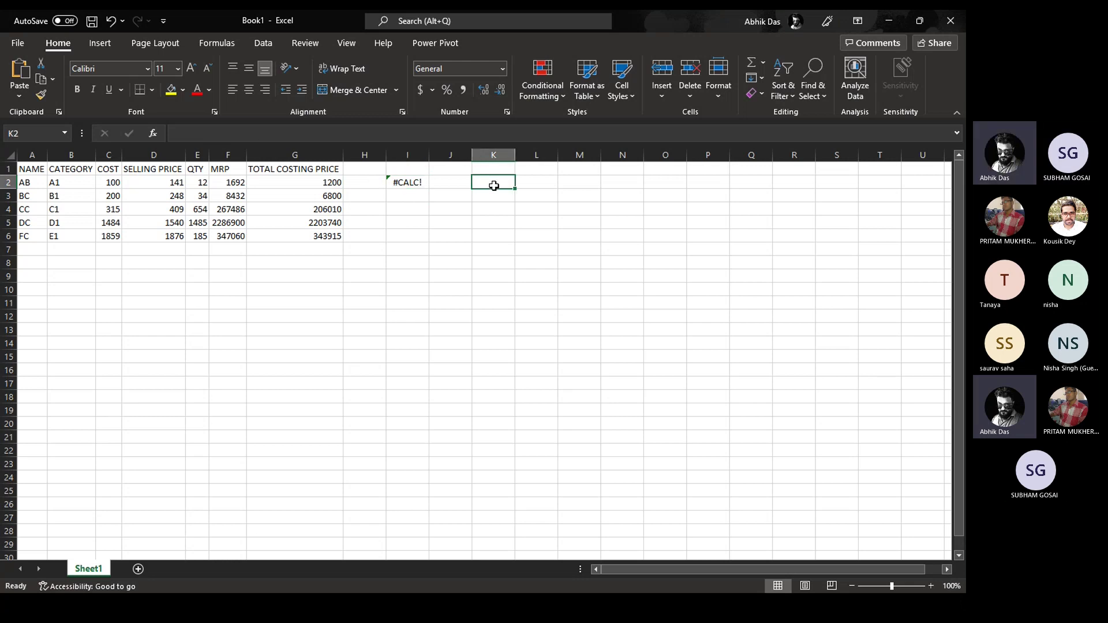
pyautogui.click(701, 26)
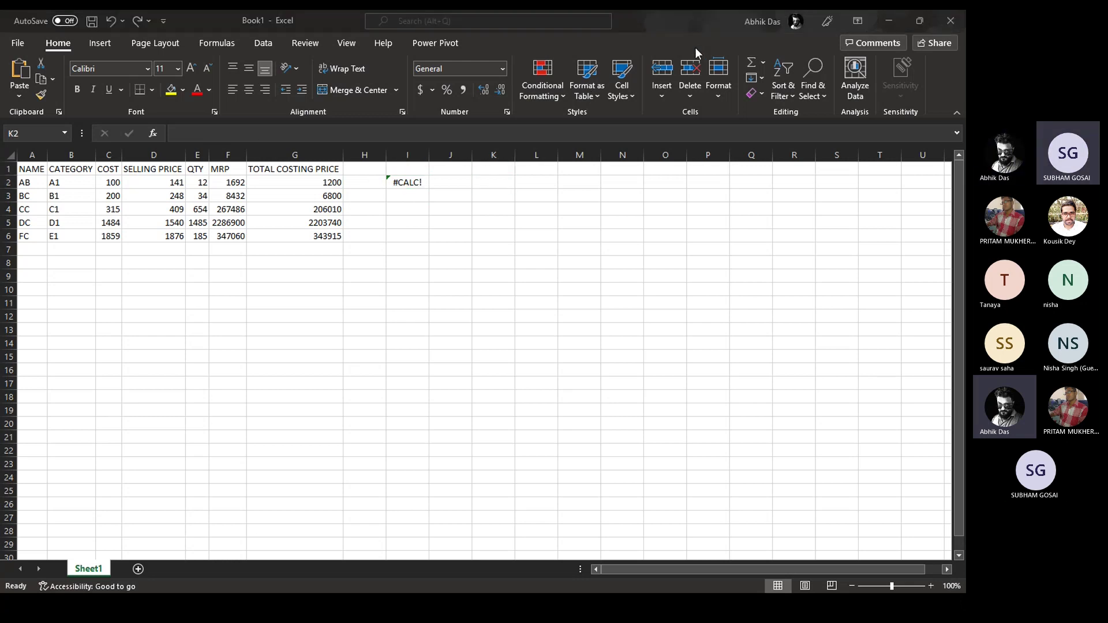
pyautogui.click(428, 181)
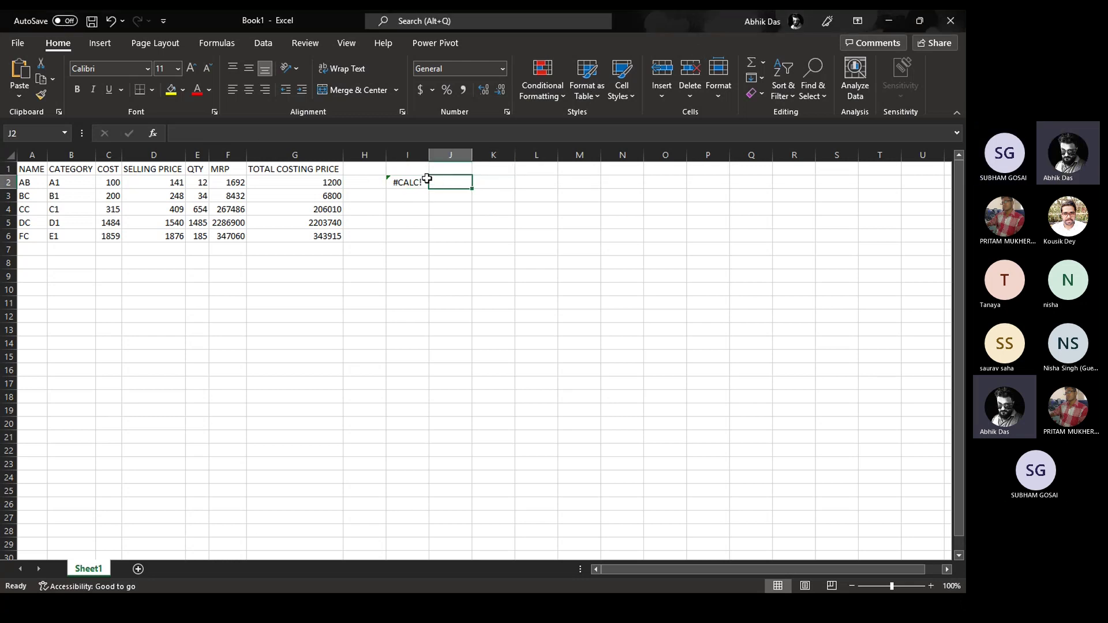
# Enter the header REVENUE in I1 above the LAMBDA formula
pyautogui.click(359, 184)
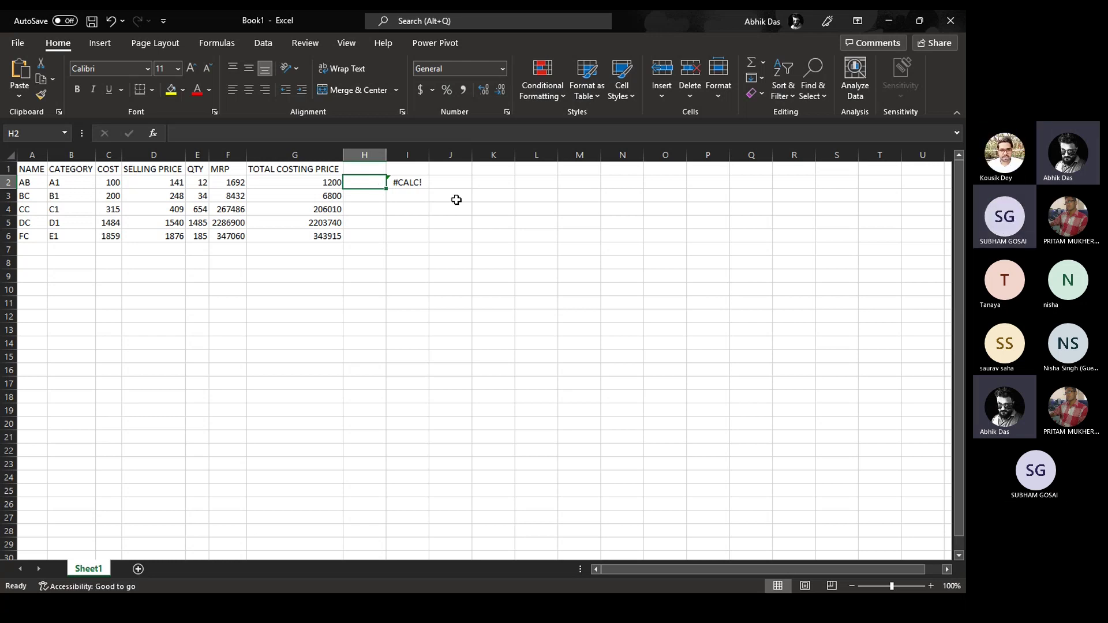
pyautogui.press('Left')
pyautogui.press('Right')
pyautogui.press('Right')
pyautogui.press('Up')
pyautogui.write('rEVENUE')
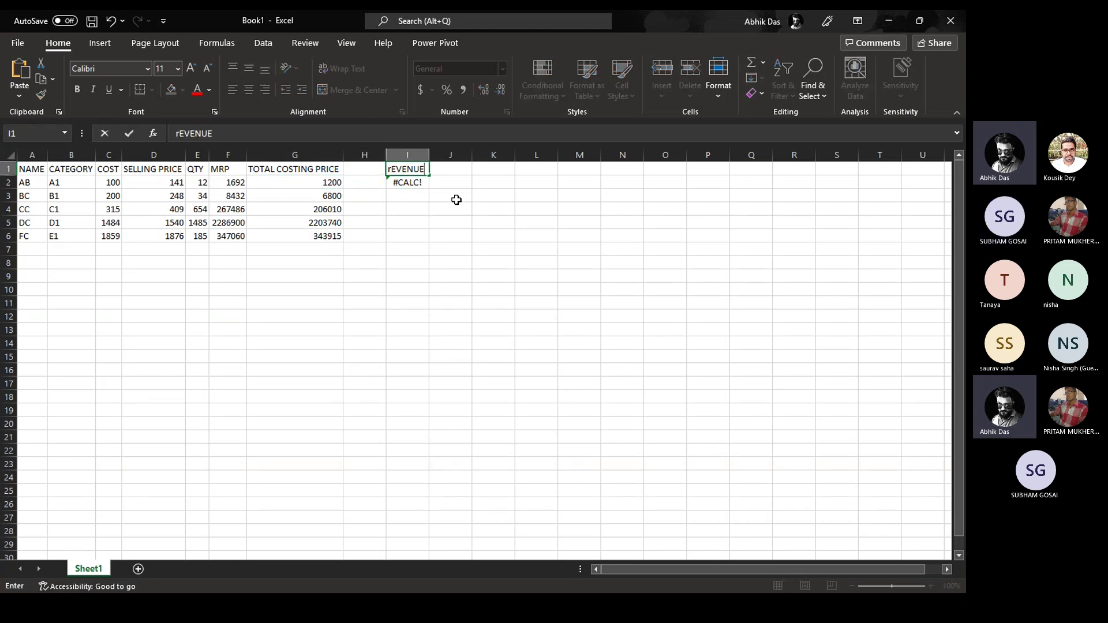
pyautogui.press('BackSpace')
pyautogui.press('BackSpace')
pyautogui.press('BackSpace')
pyautogui.press('BackSpace')
pyautogui.press('BackSpace')
pyautogui.press('BackSpace')
pyautogui.press('BackSpace')
pyautogui.write('R')
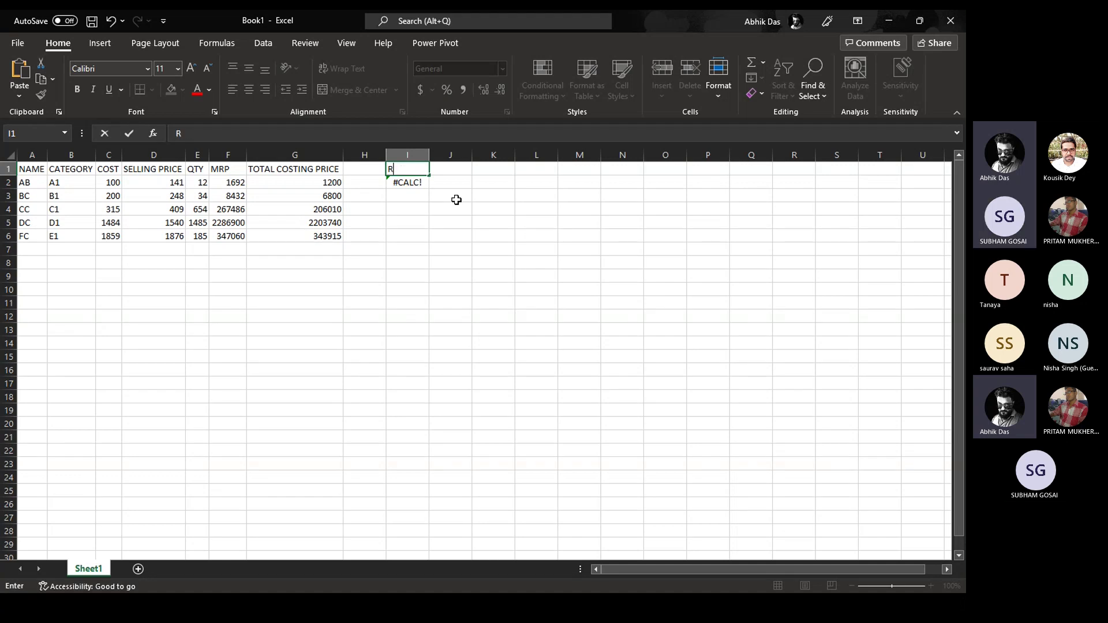
pyautogui.write('EVENUE')
pyautogui.press('Return')
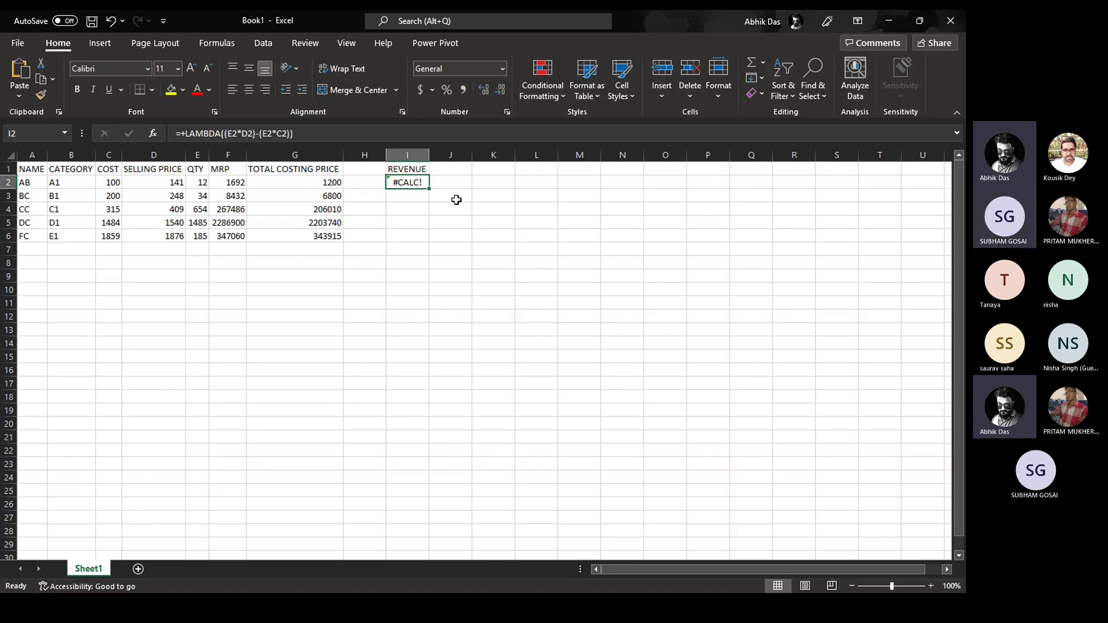
# Remove the LAMBDA wrapper from the REVENUE formula in I2, leaving =(E2*D2)-(E2*C2)
pyautogui.press('Up')
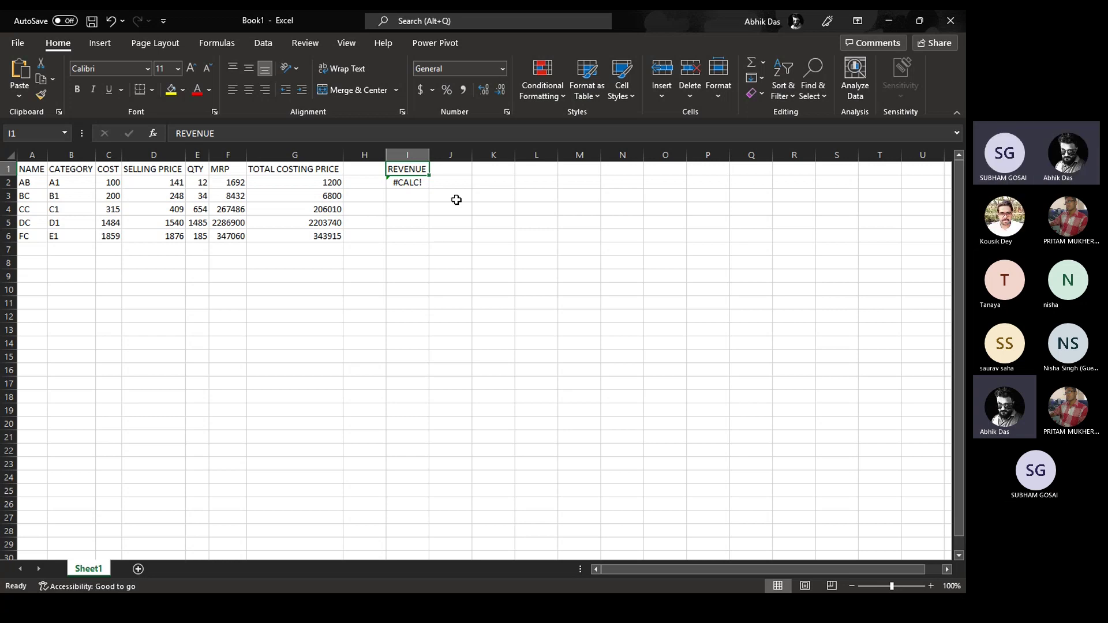
pyautogui.press('Down')
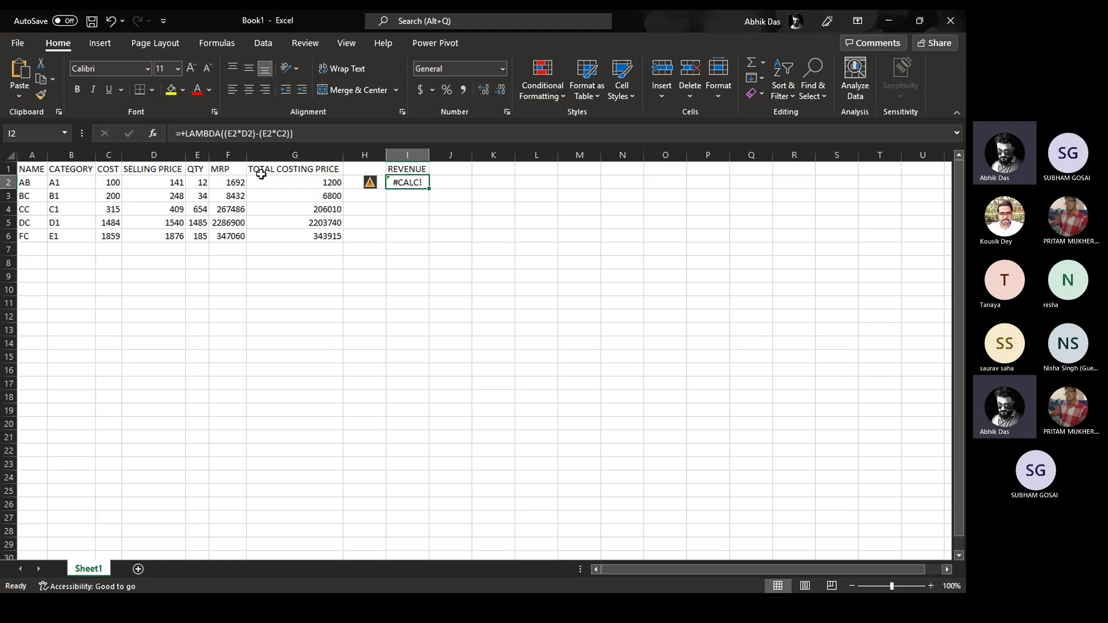
pyautogui.click(228, 134)
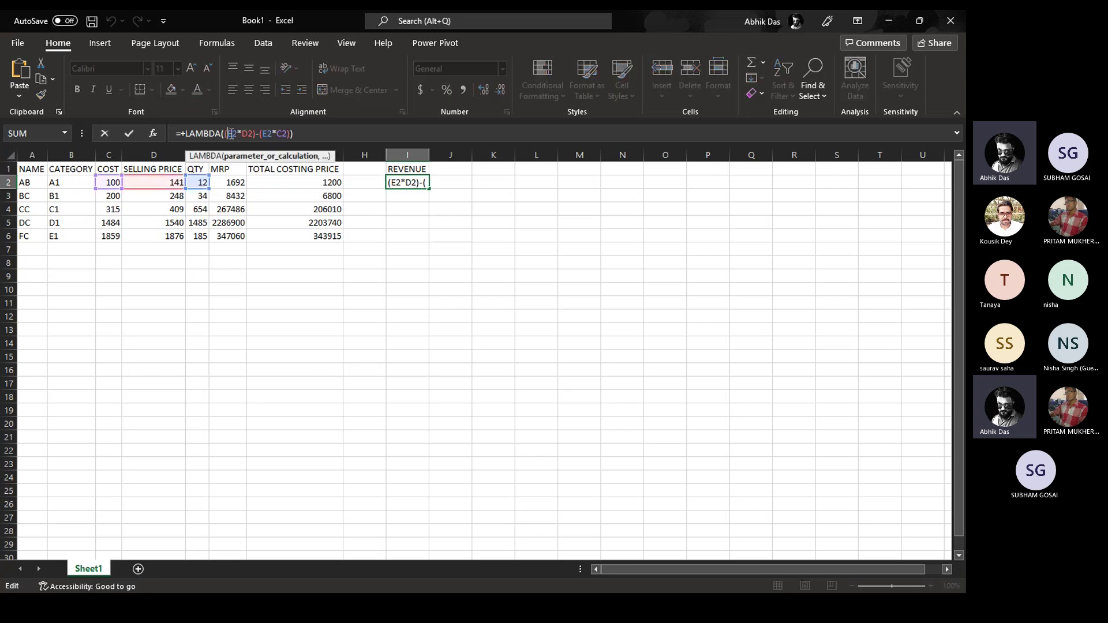
pyautogui.press('BackSpace')
pyautogui.press('BackSpace')
pyautogui.press('BackSpace')
pyautogui.press('BackSpace')
pyautogui.press('BackSpace')
pyautogui.press('BackSpace')
pyautogui.press('BackSpace')
pyautogui.press('BackSpace')
pyautogui.press('BackSpace')
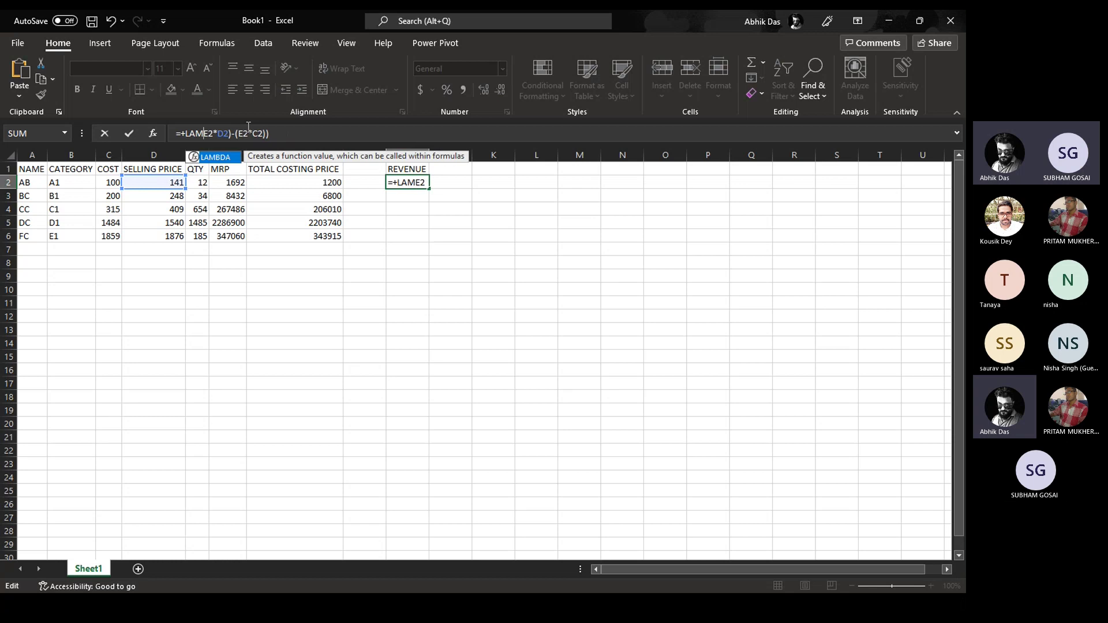
pyautogui.press('Return')
pyautogui.press('Return')
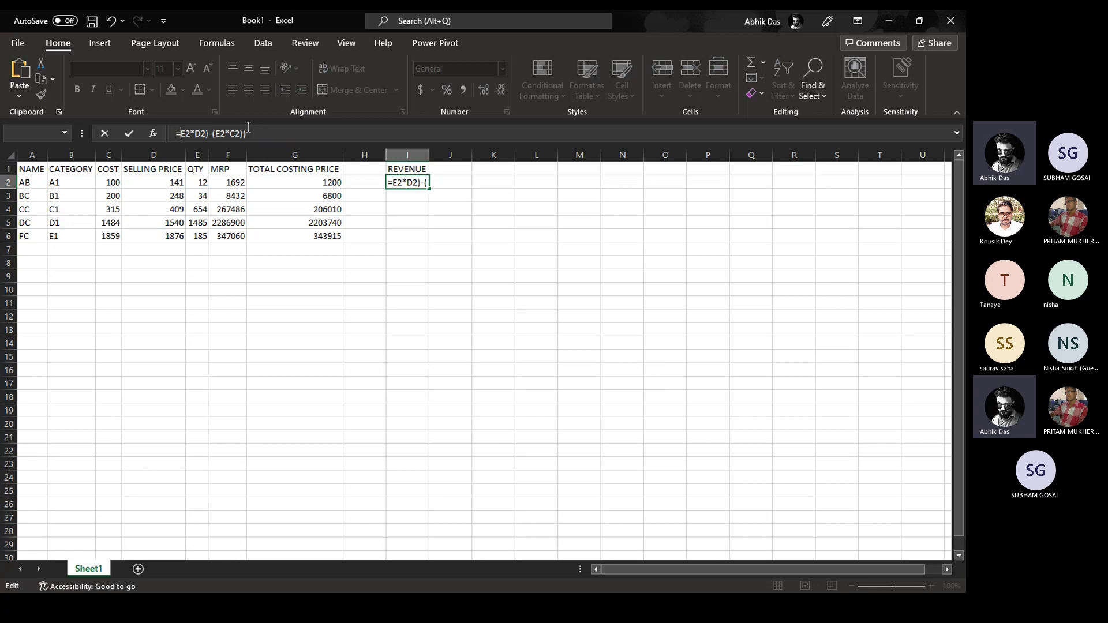
pyautogui.write('(')
pyautogui.press('Return')
pyautogui.press('Left')
pyautogui.press('Return')
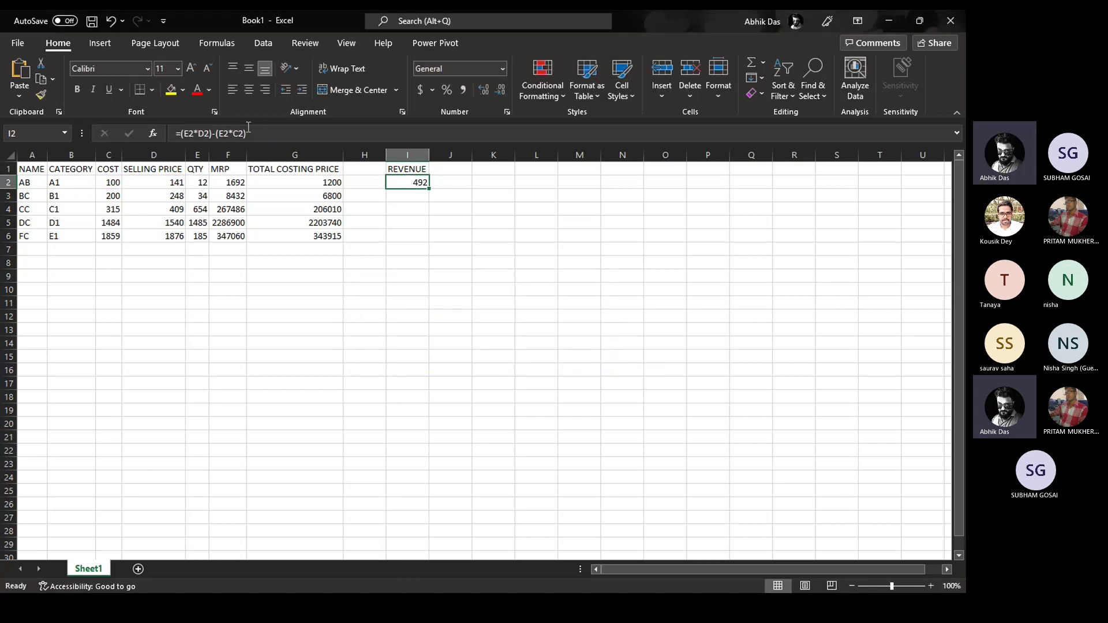
pyautogui.press('Left')
pyautogui.press('Left')
pyautogui.hotkey('ctrl', 'Down')
pyautogui.press('Right')
pyautogui.press('Right')
pyautogui.hotkey('shift', 'Up')
pyautogui.hotkey('shift', 'Up')
pyautogui.hotkey('shift', 'Up')
pyautogui.hotkey('shift', 'Up')
pyautogui.press('Up')
pyautogui.press('Up')
pyautogui.press('Up')
pyautogui.press('Up')
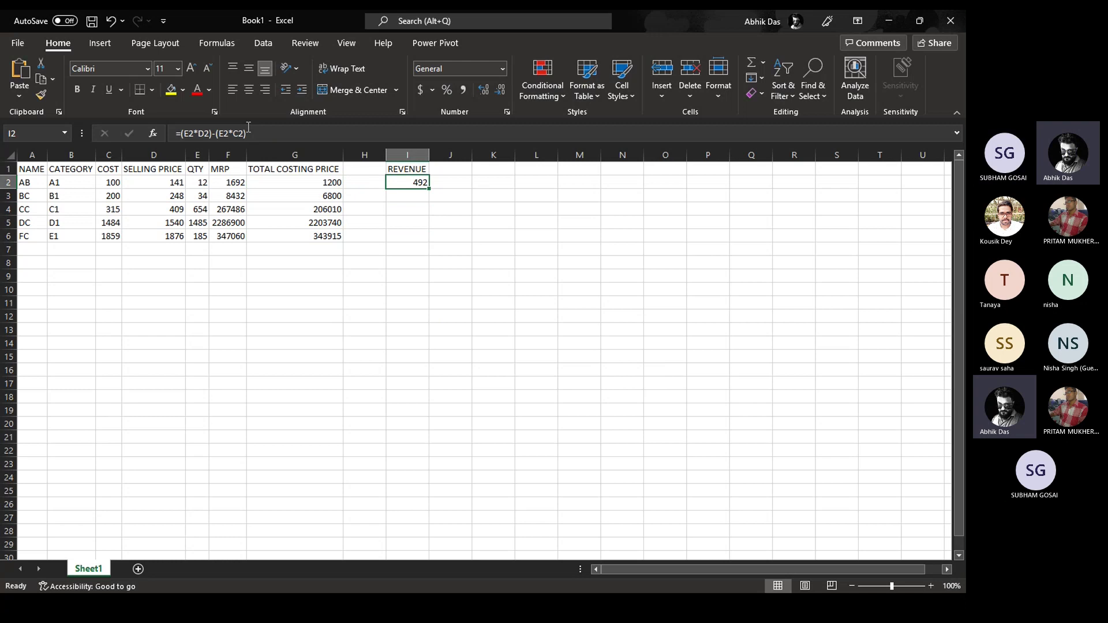
pyautogui.press('Left')
pyautogui.press('Left')
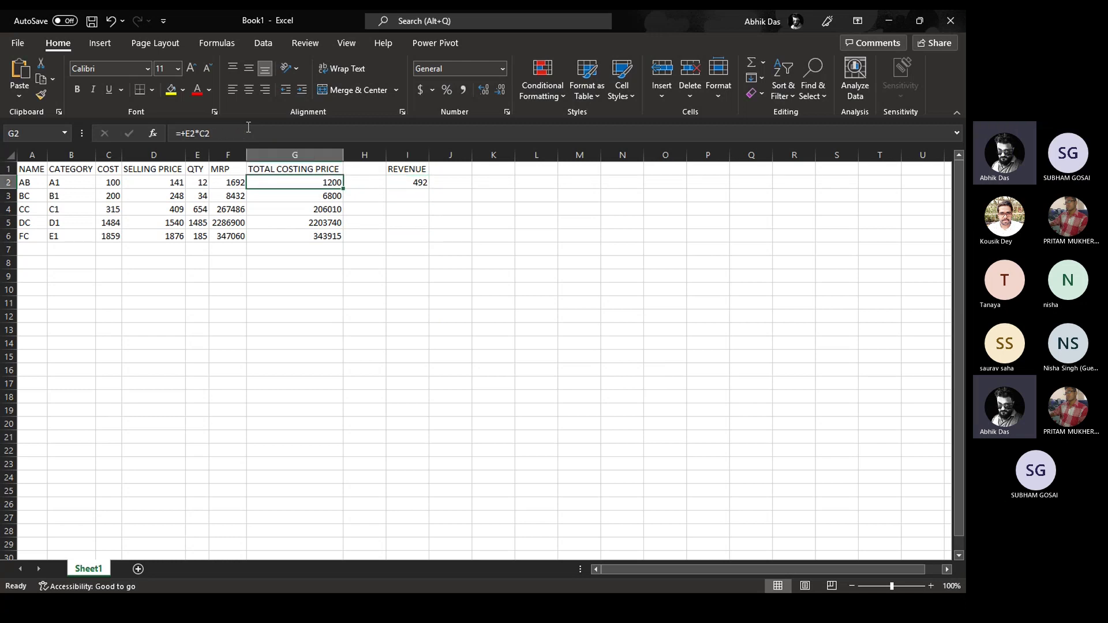
pyautogui.press('Down')
pyautogui.press('Down')
pyautogui.press('Down')
pyautogui.press('Down')
pyautogui.press('Right')
pyautogui.press('Right')
pyautogui.press('Up')
pyautogui.press('Up')
pyautogui.press('Up')
pyautogui.press('Up')
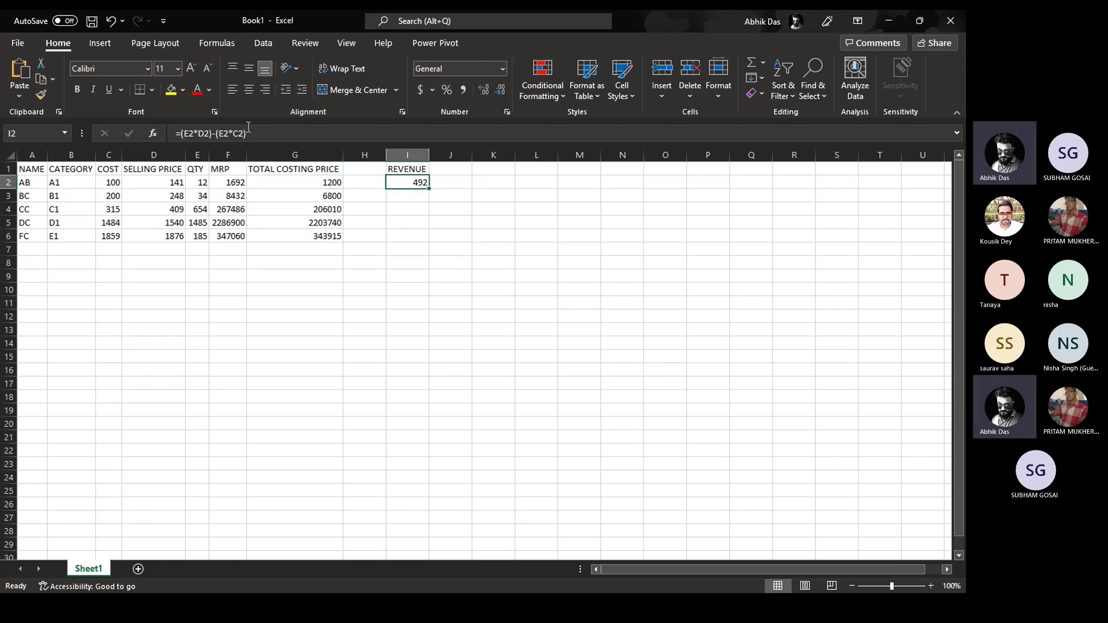
# Delete the empty column H between TOTAL COSTING PRICE and REVENUE
pyautogui.press('Left')
pyautogui.hotkey('ctrl', 'space')
pyautogui.hotkey('ctrl', '-')
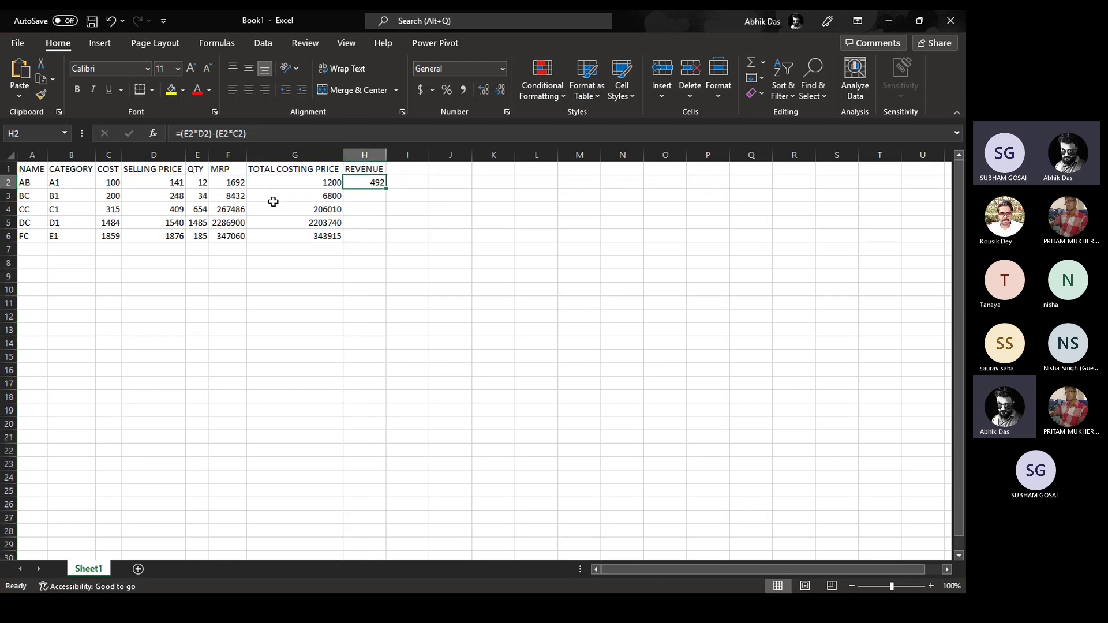
# Insert LAMBDA in front of the REVENUE formula in H2 so it reads =LAMBDA(E2*D2)-(E2*C2)
pyautogui.click(177, 134)
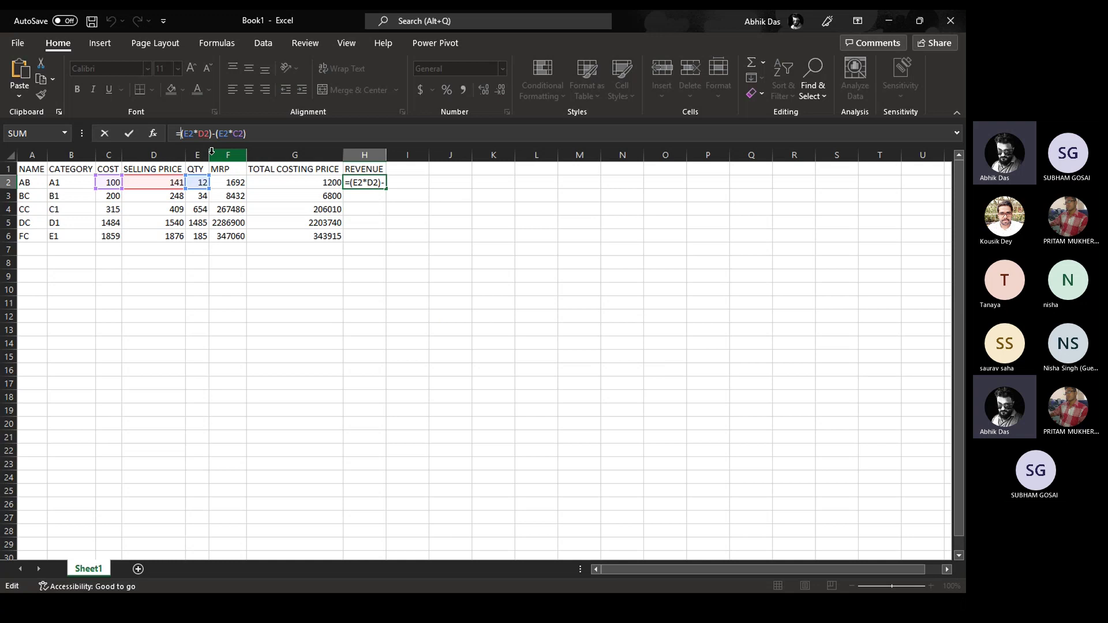
pyautogui.write('LAMBD')
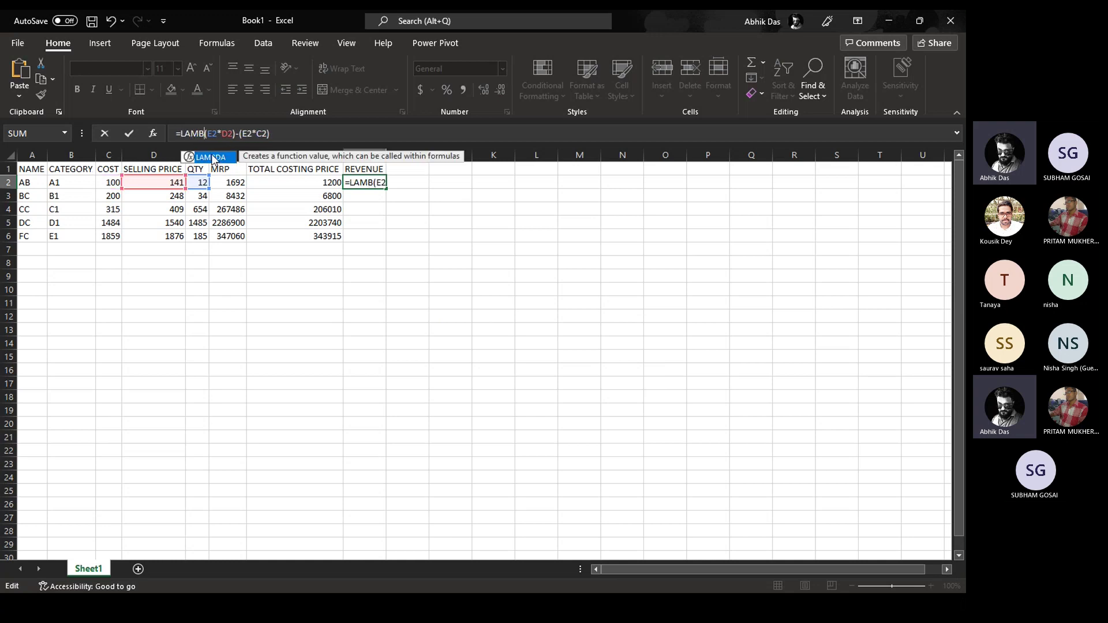
pyautogui.write('A')
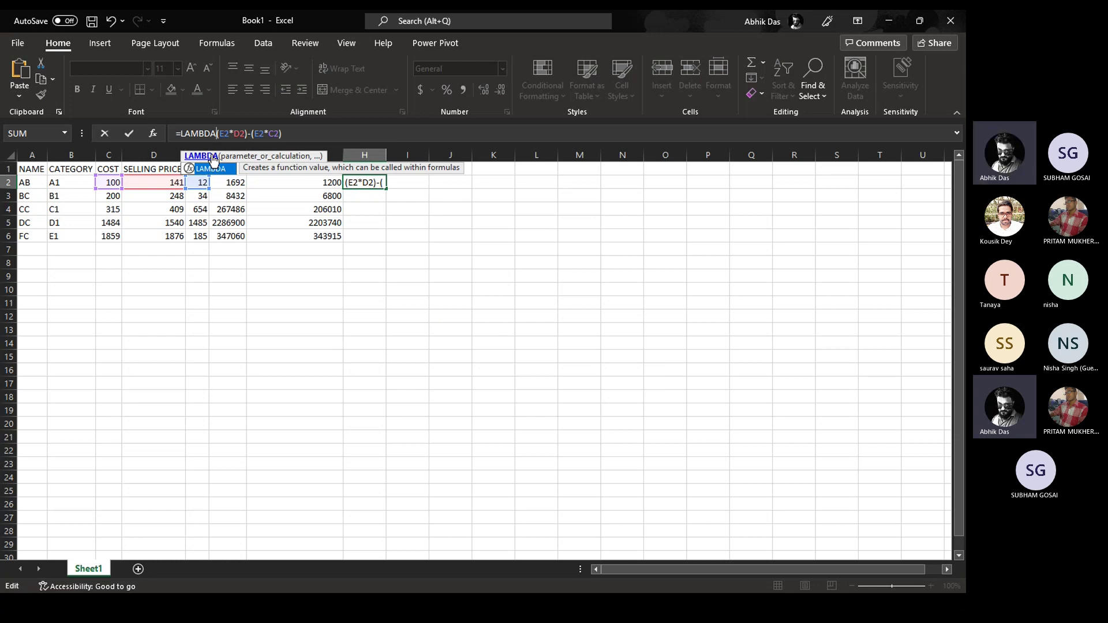
pyautogui.press('Escape')
pyautogui.hotkey('ctrl', 'Return')
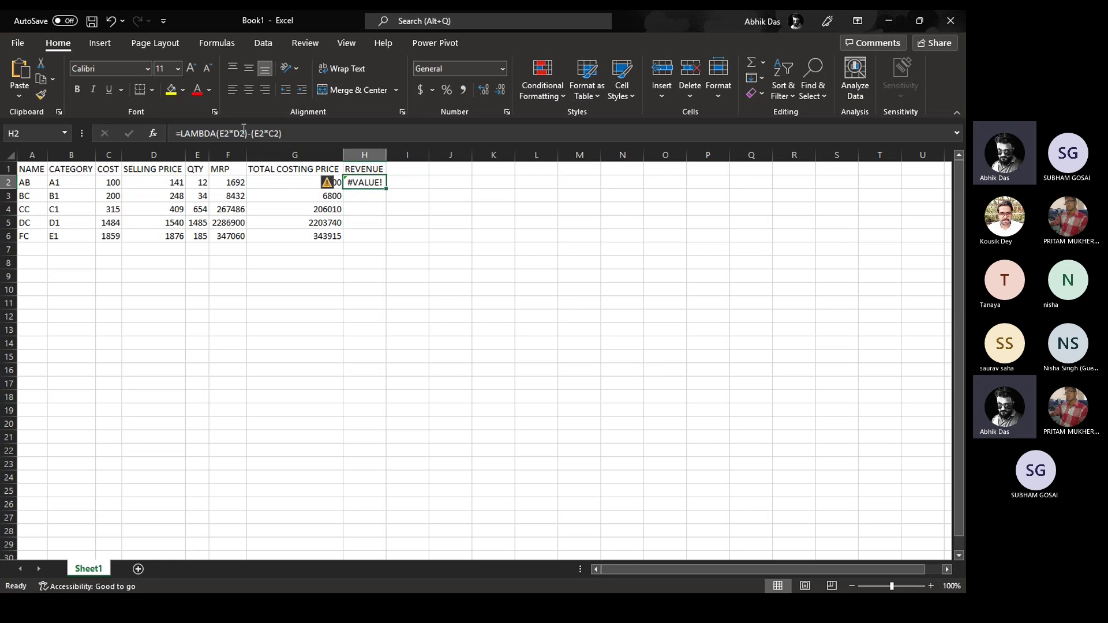
# Add the parameters X, Y and Z to the LAMBDA in H2, ahead of the (E2*D2)-(E2*C2) calculation
pyautogui.click(217, 133)
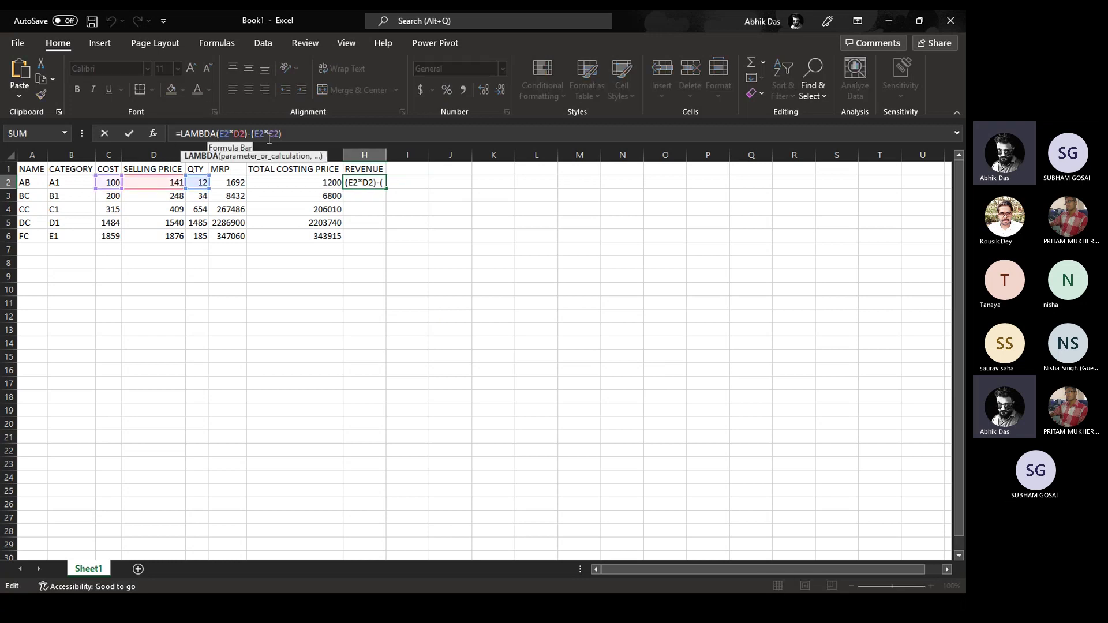
pyautogui.write('(')
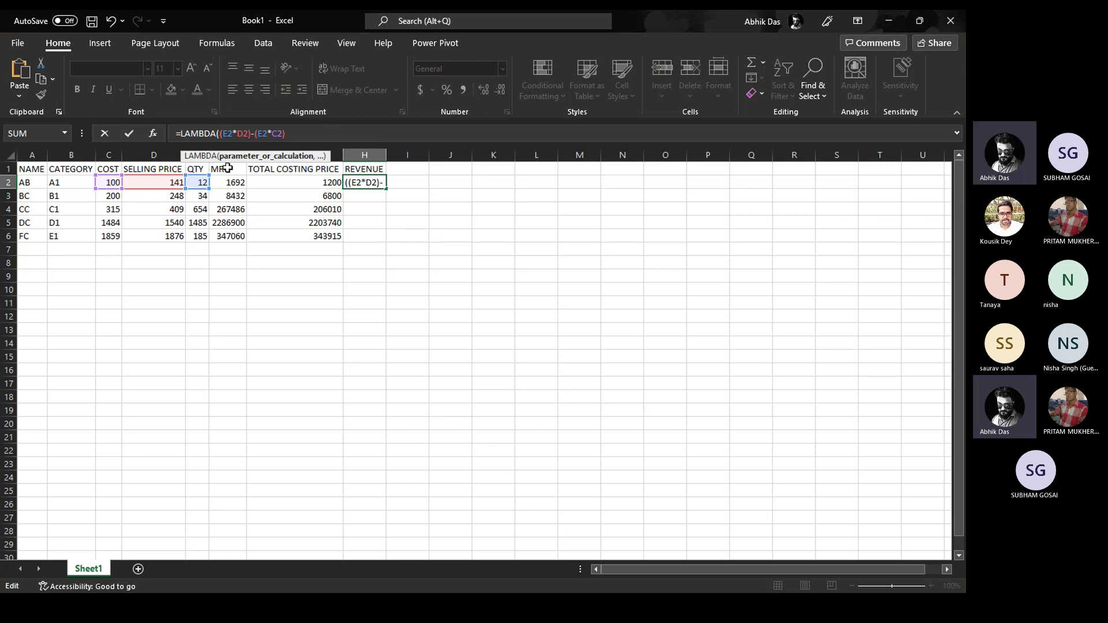
pyautogui.write('x')
pyautogui.press('BackSpace')
pyautogui.write('X,')
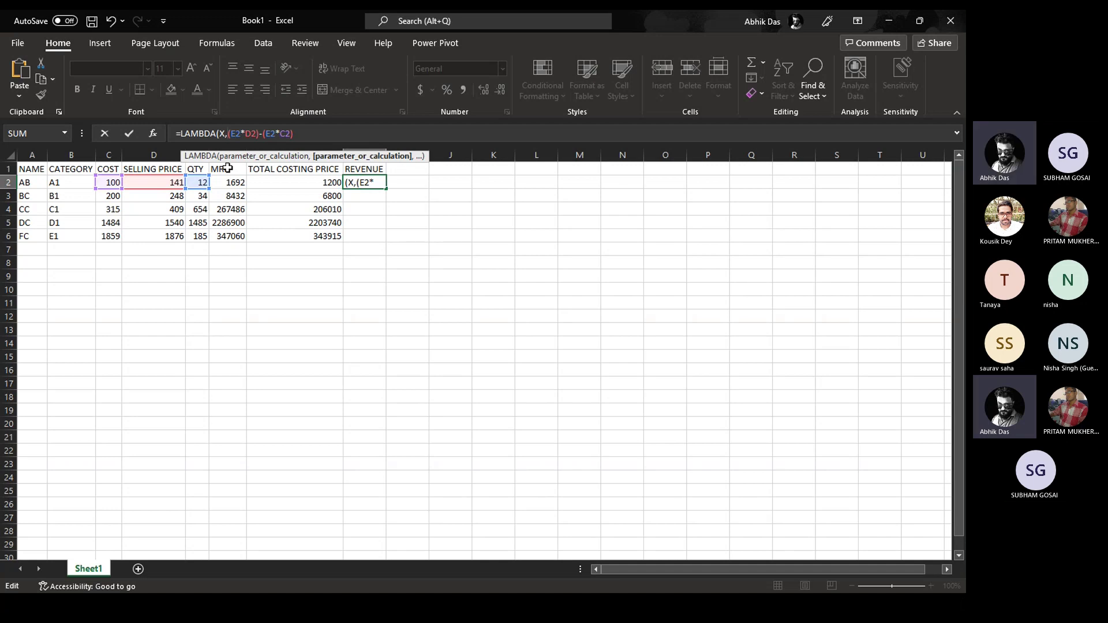
pyautogui.write('Y')
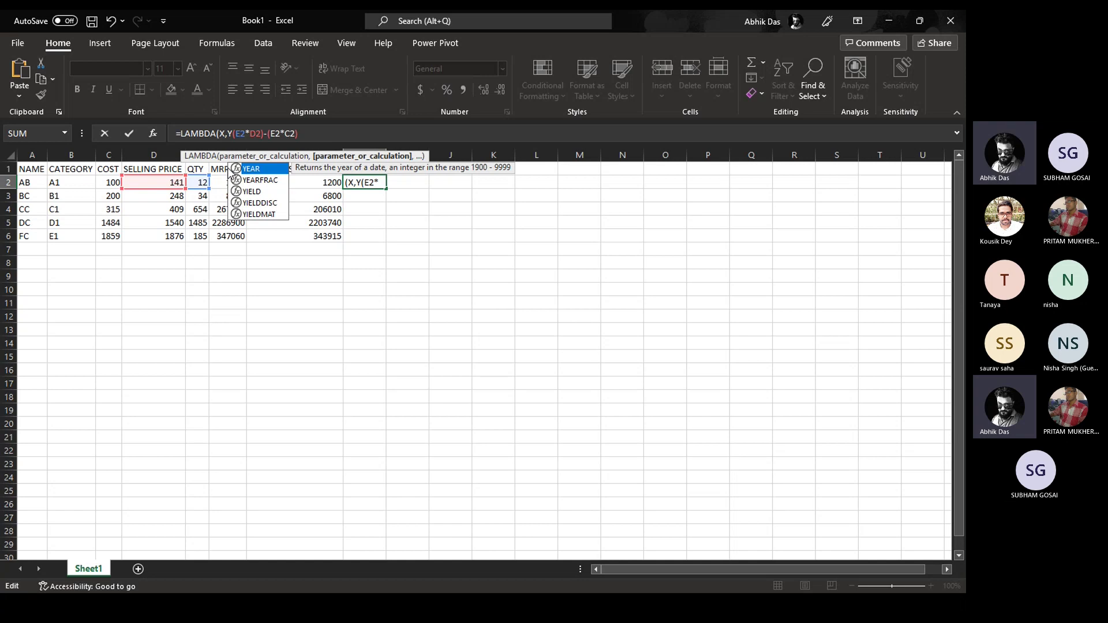
pyautogui.write(',')
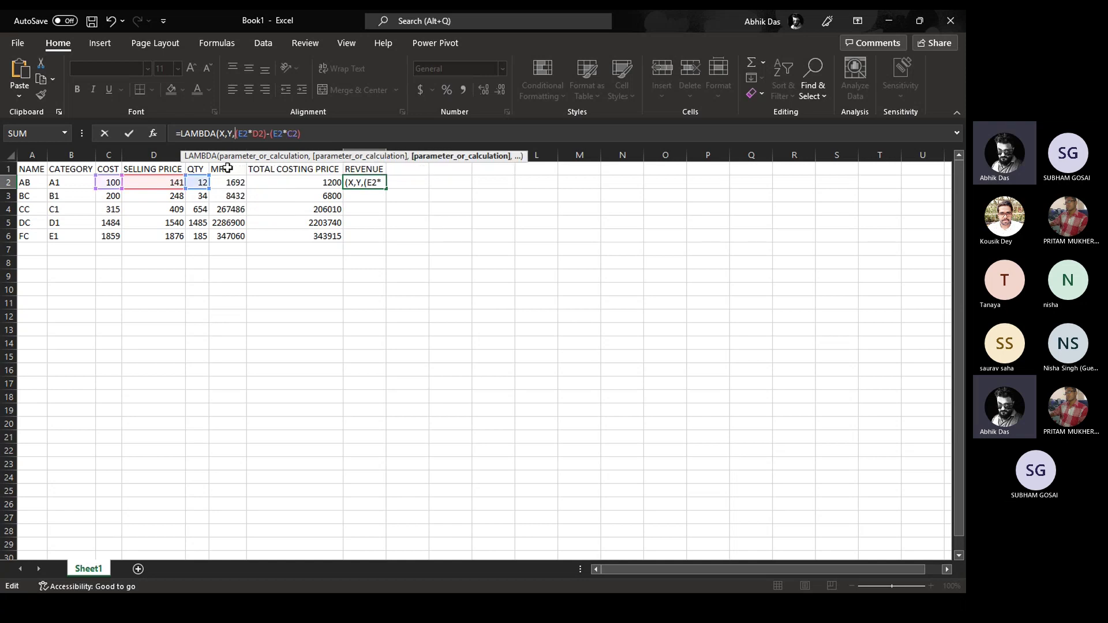
pyautogui.write('Z')
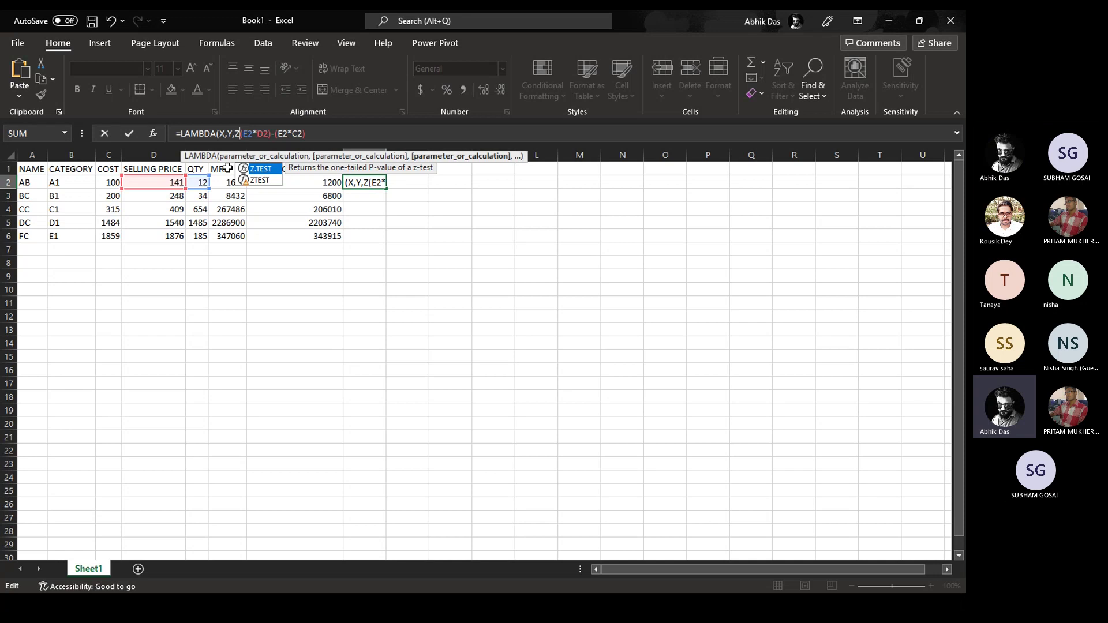
pyautogui.write(',')
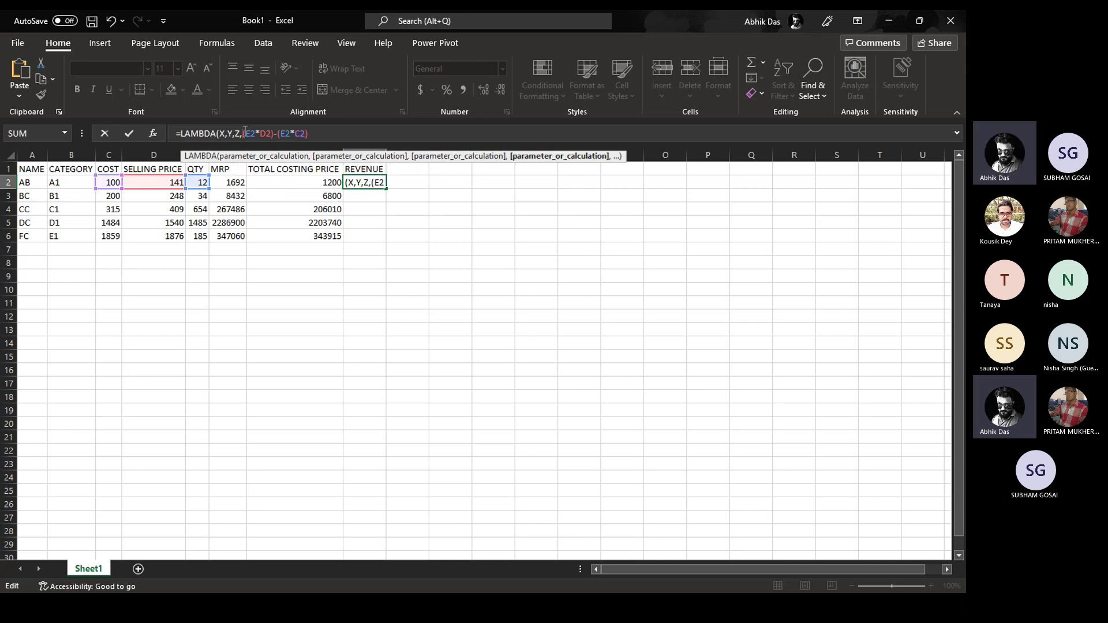
# Close the LAMBDA in H2 and pass it the QTY, SELLING PRICE and COST ranges as (E2:E6,D2:D6,C2:C6)
pyautogui.click(314, 134)
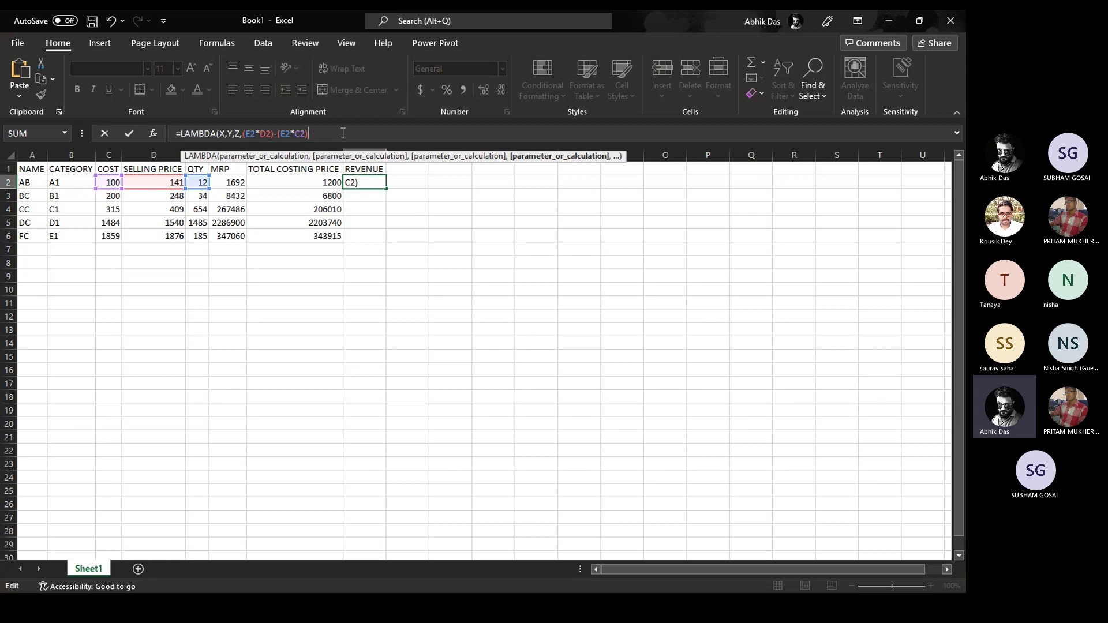
pyautogui.write(')(')
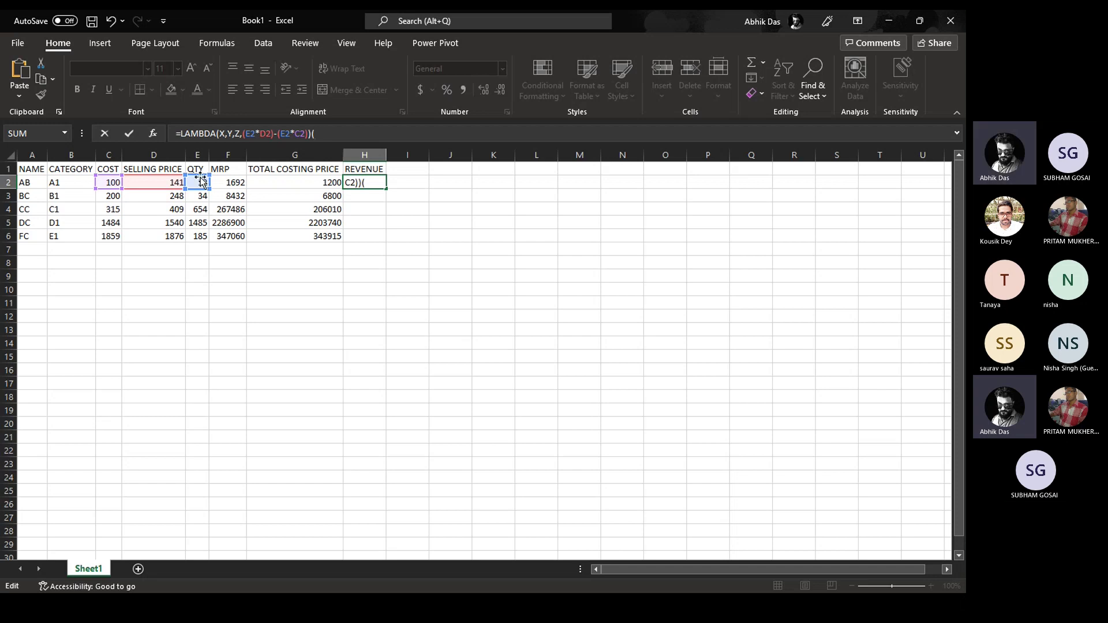
pyautogui.moveTo(199, 184); pyautogui.dragTo(194, 234)
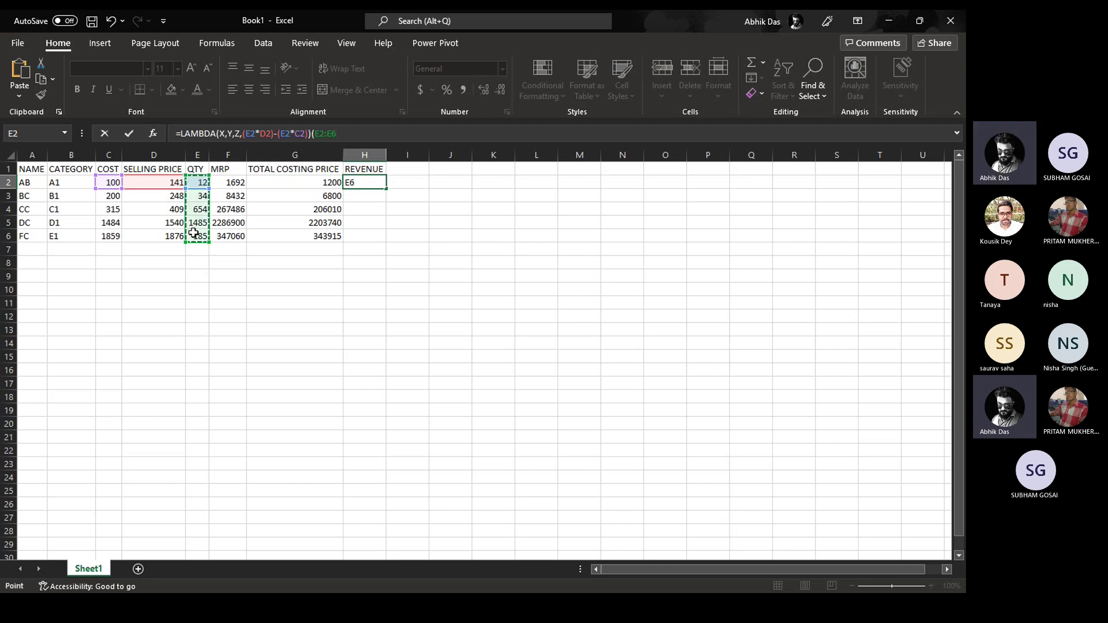
pyautogui.write(',')
pyautogui.moveTo(164, 185); pyautogui.dragTo(169, 232)
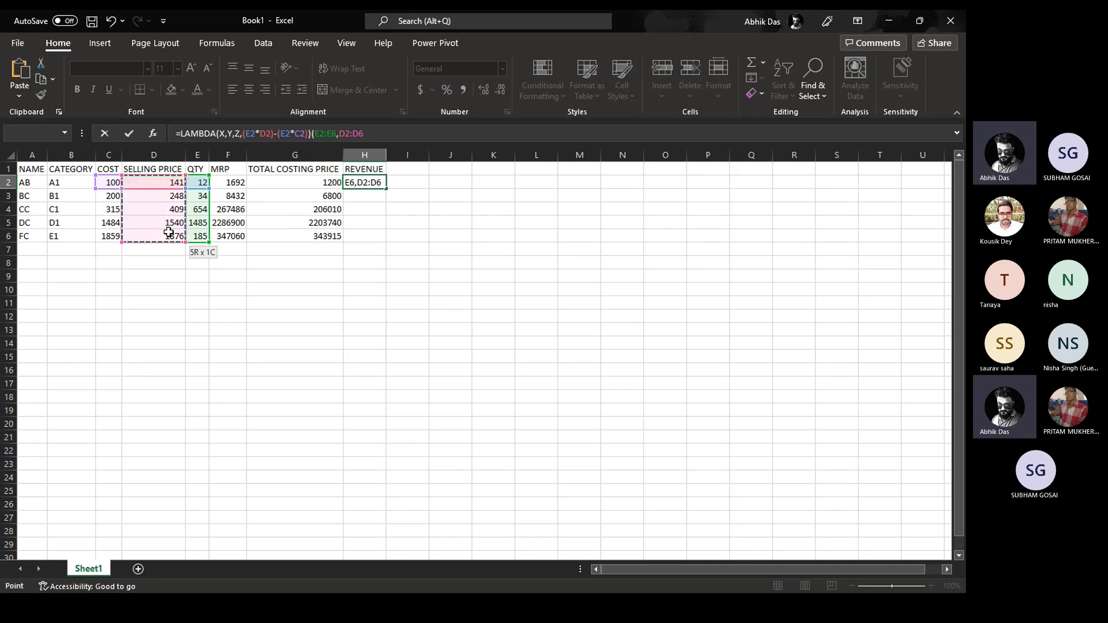
pyautogui.write(',')
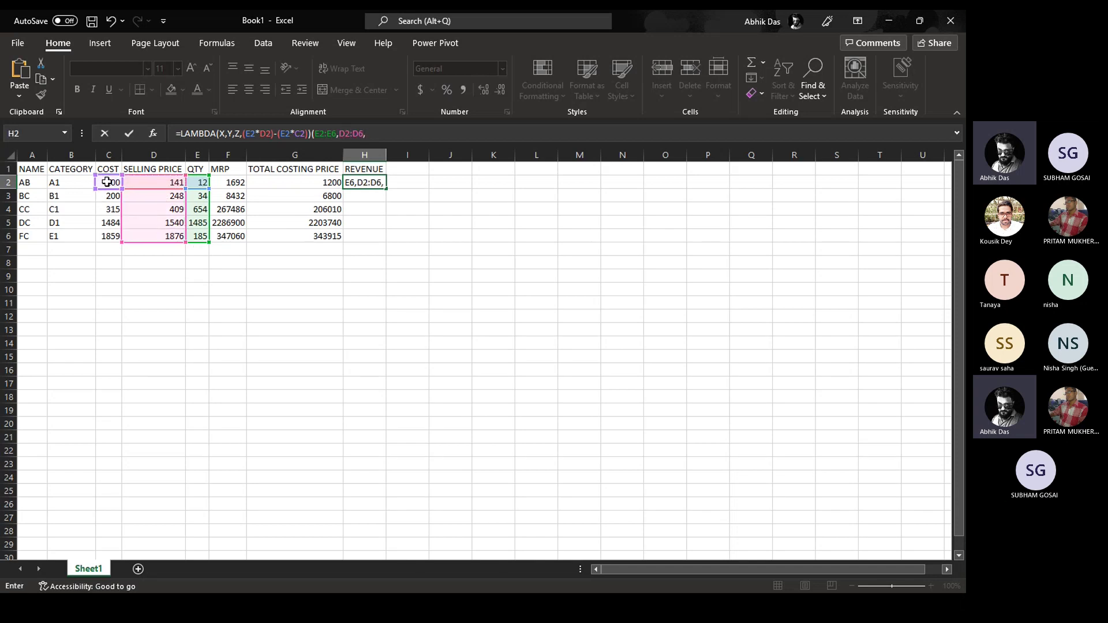
pyautogui.moveTo(108, 182); pyautogui.dragTo(108, 236)
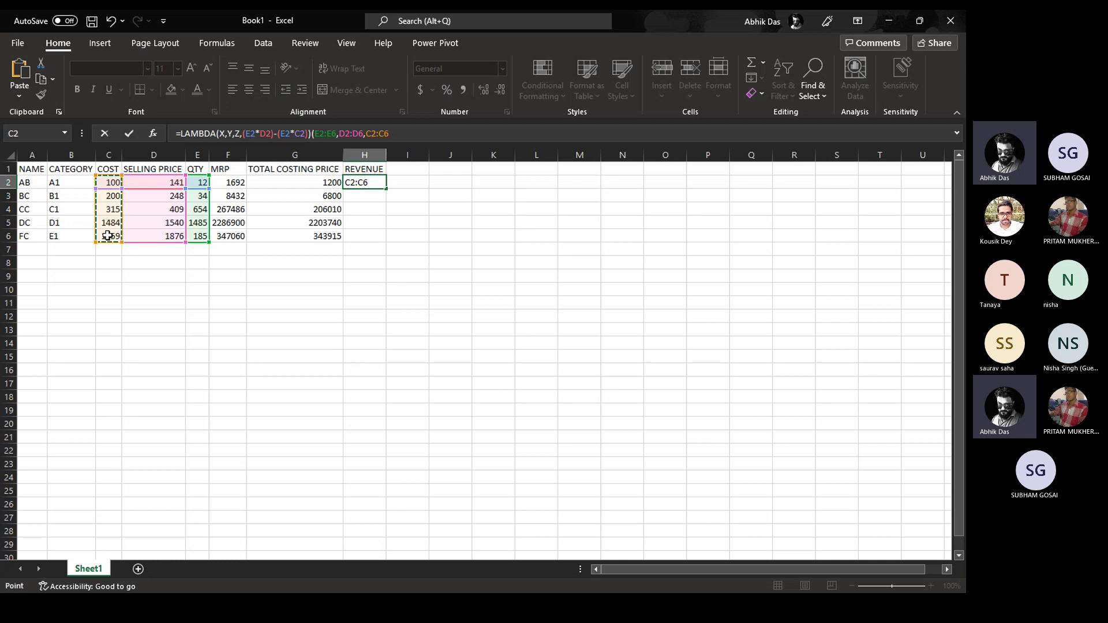
pyautogui.write(')')
pyautogui.press('Return')
pyautogui.press('Up')
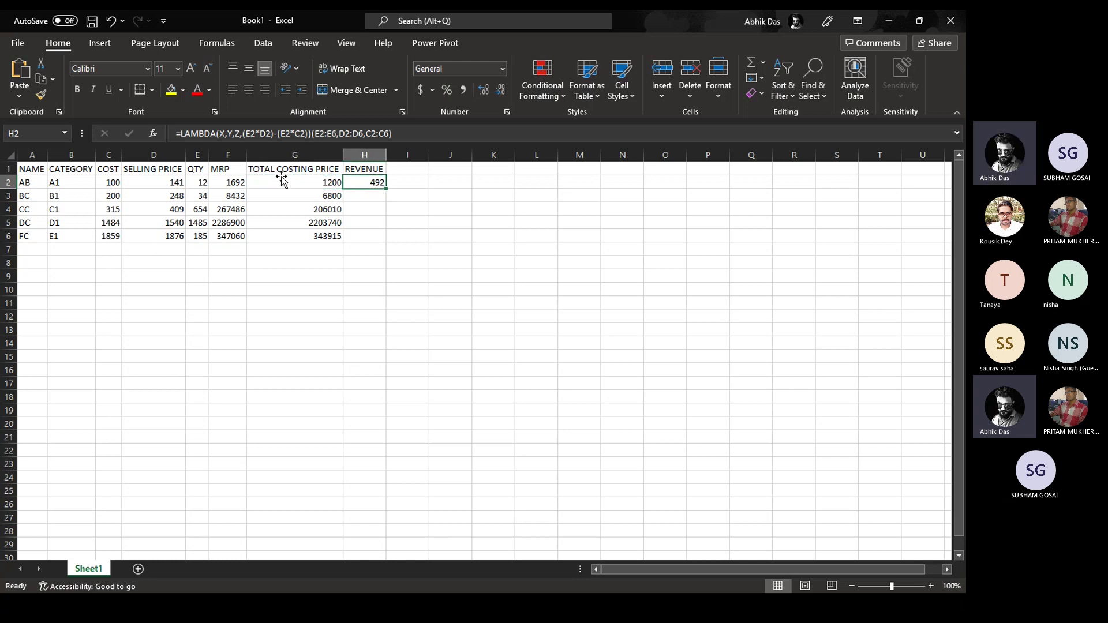
# Copy the LAMBDA(X,Y,Z,(E2*D2)-(E2*C2)) portion of the H2 formula, leaving out the range arguments
pyautogui.click(311, 135)
pyautogui.click(229, 135)
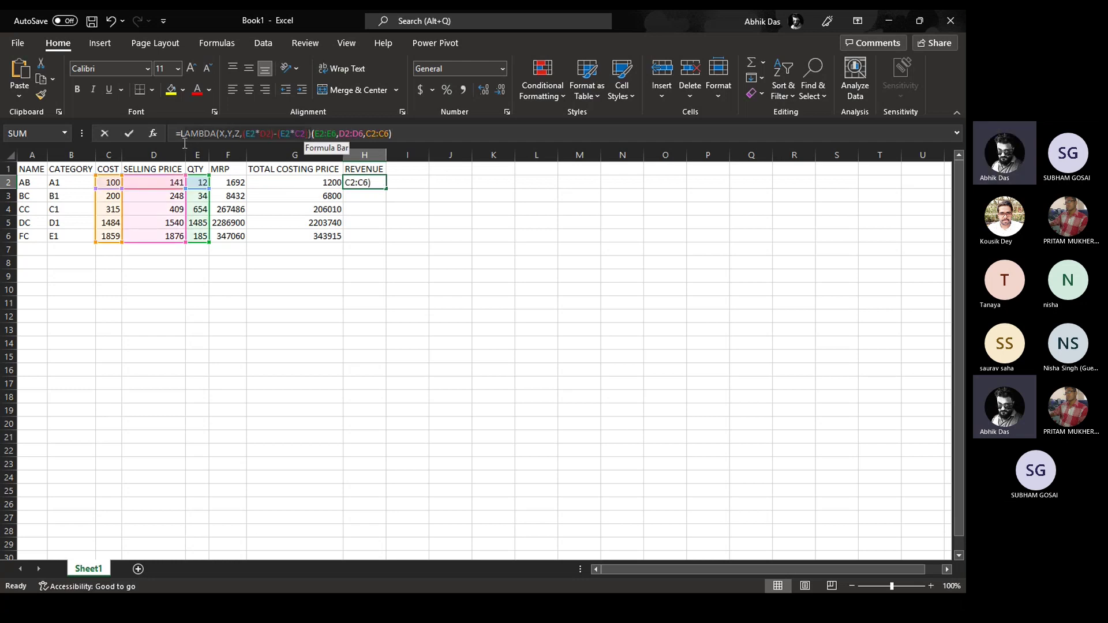
pyautogui.click(274, 134)
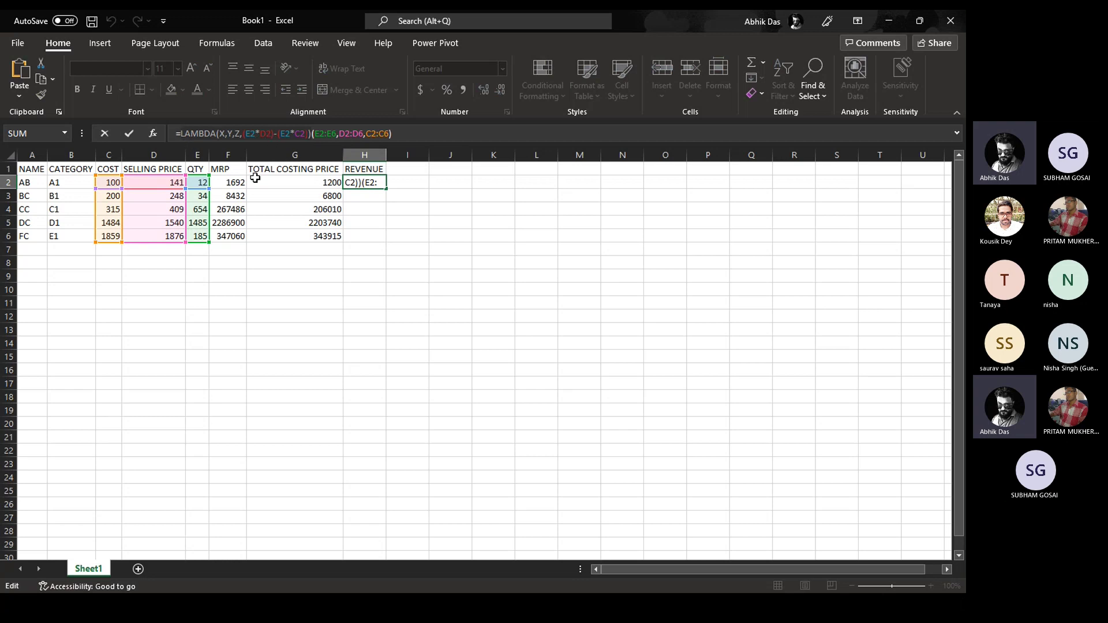
pyautogui.hotkey('ctrl', 'Return')
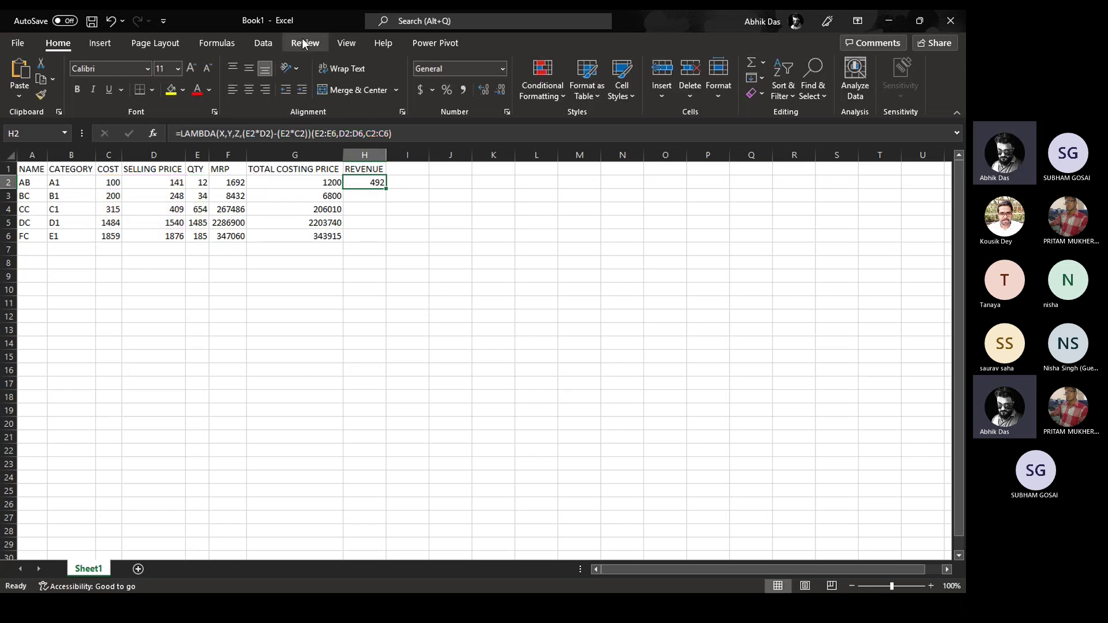
# Start a new defined name for the workbook and call it AAGBUJHA
pyautogui.click(265, 41)
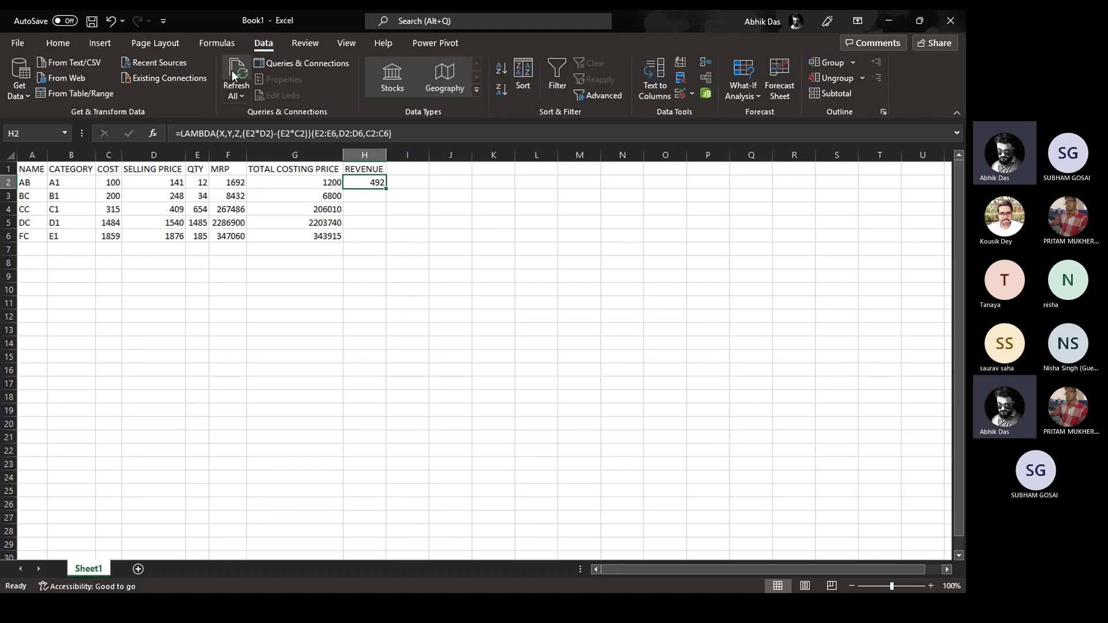
pyautogui.click(229, 46)
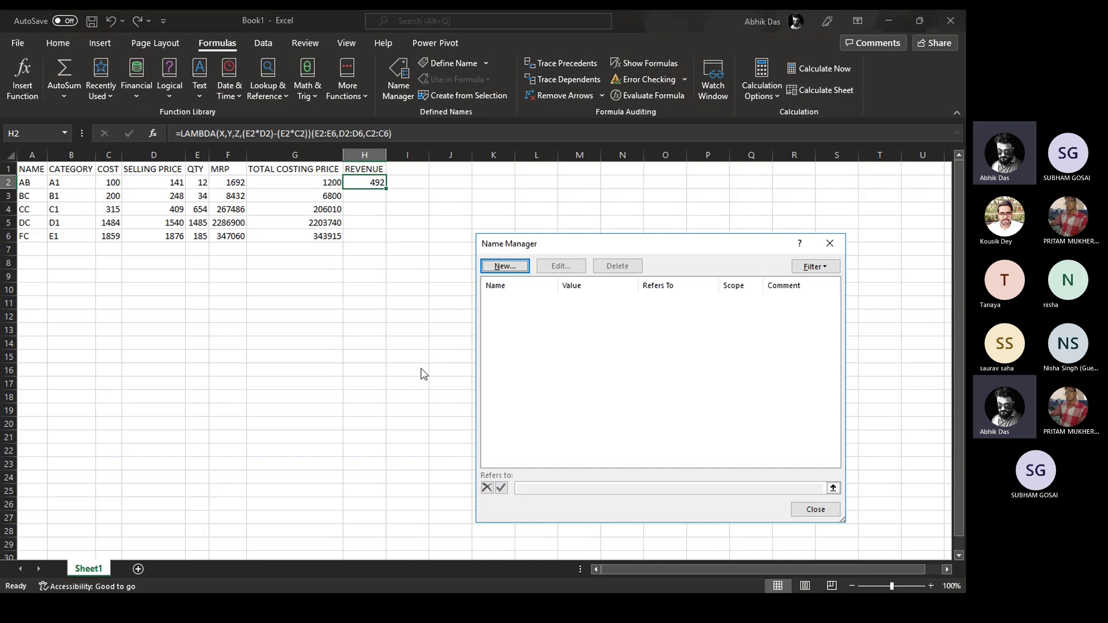
pyautogui.click(504, 266)
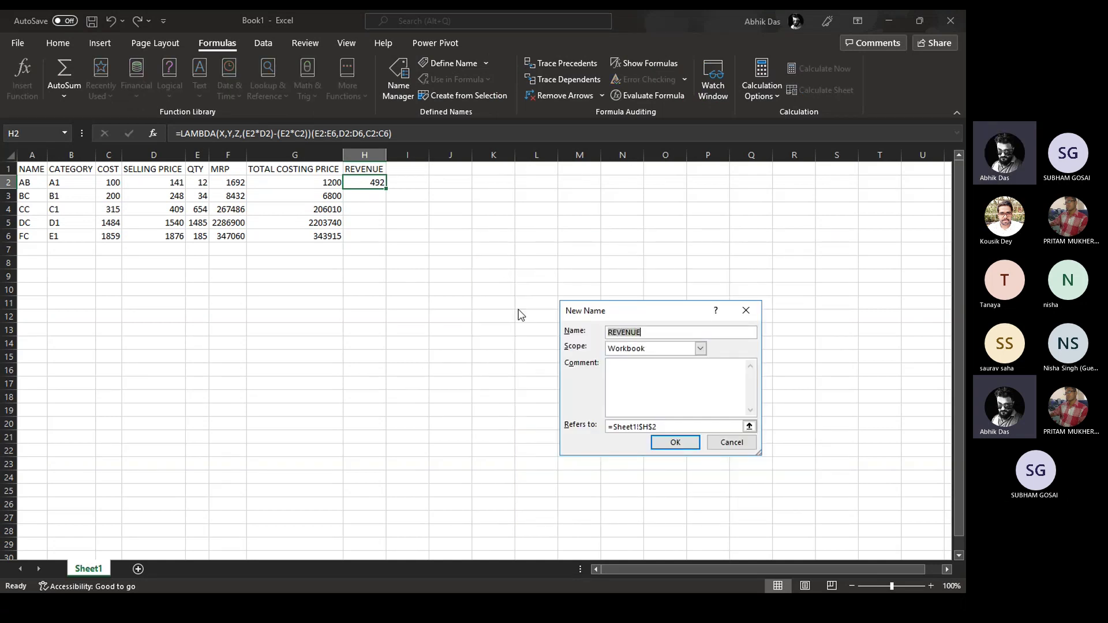
pyautogui.write('aaGbujha')
pyautogui.press('BackSpace')
pyautogui.press('BackSpace')
pyautogui.press('BackSpace')
pyautogui.press('BackSpace')
pyautogui.press('BackSpace')
pyautogui.press('BackSpace')
pyautogui.press('BackSpace')
pyautogui.press('BackSpace')
pyautogui.write('AAGBUHA')
pyautogui.press('Left')
pyautogui.press('Left')
pyautogui.write('J')
pyautogui.press('End')
# Make the defined name AAGBUJHA refer to =LAMBDA(X,Y,Z,(E2*D2)-(E2*C2)) and save it
pyautogui.moveTo(659, 426); pyautogui.dragTo(616, 430)
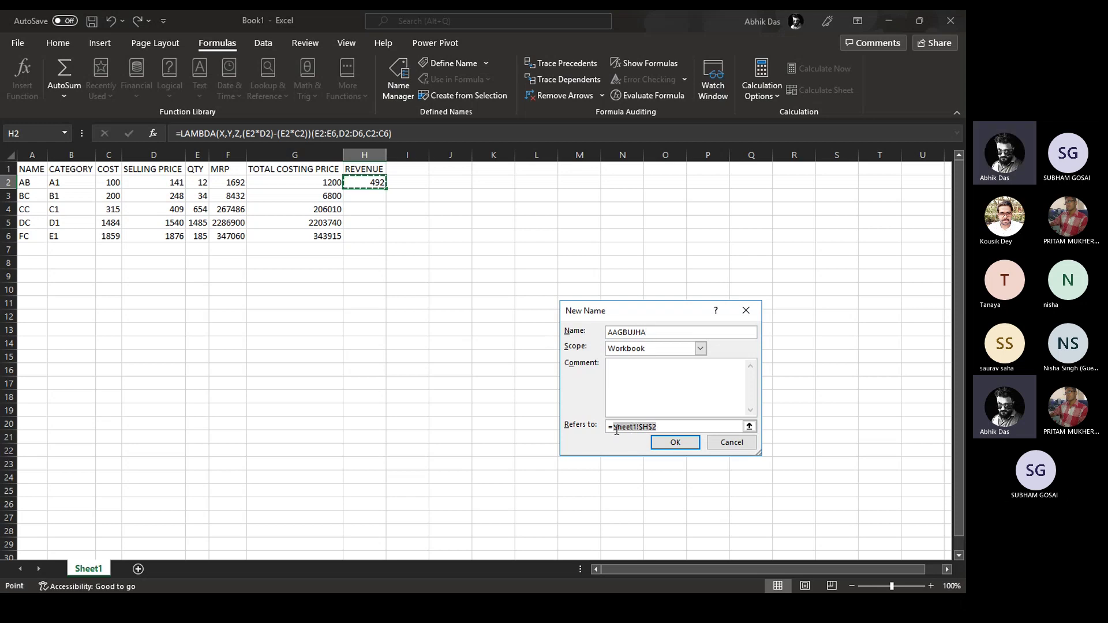
pyautogui.write('LAMBDA(X,Y,Z,(E2*D2)-(E2*C2))')
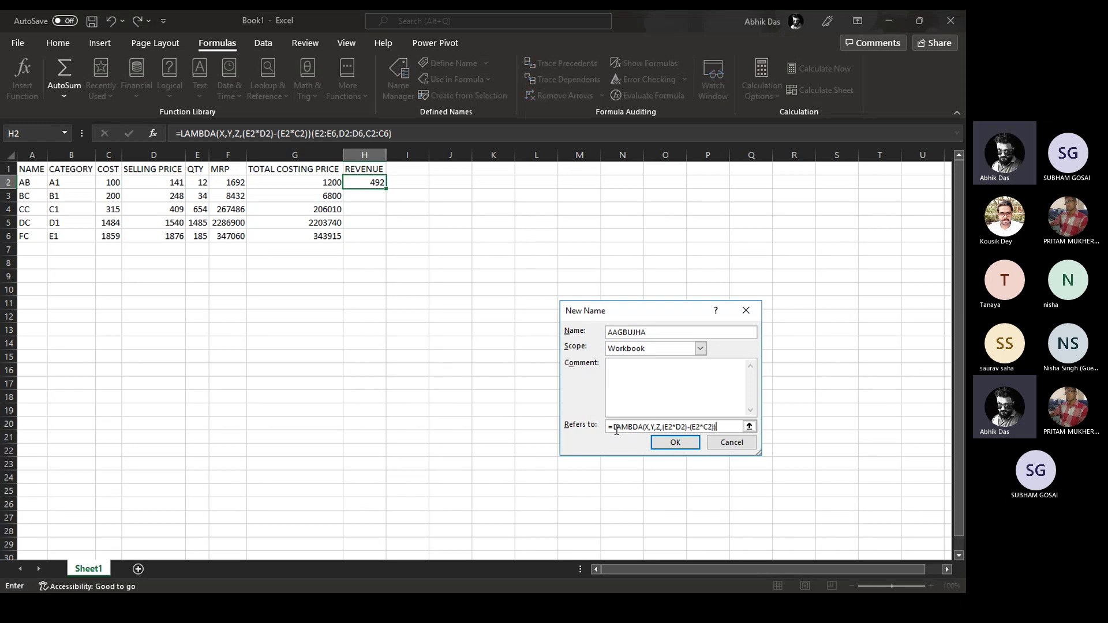
pyautogui.click(687, 446)
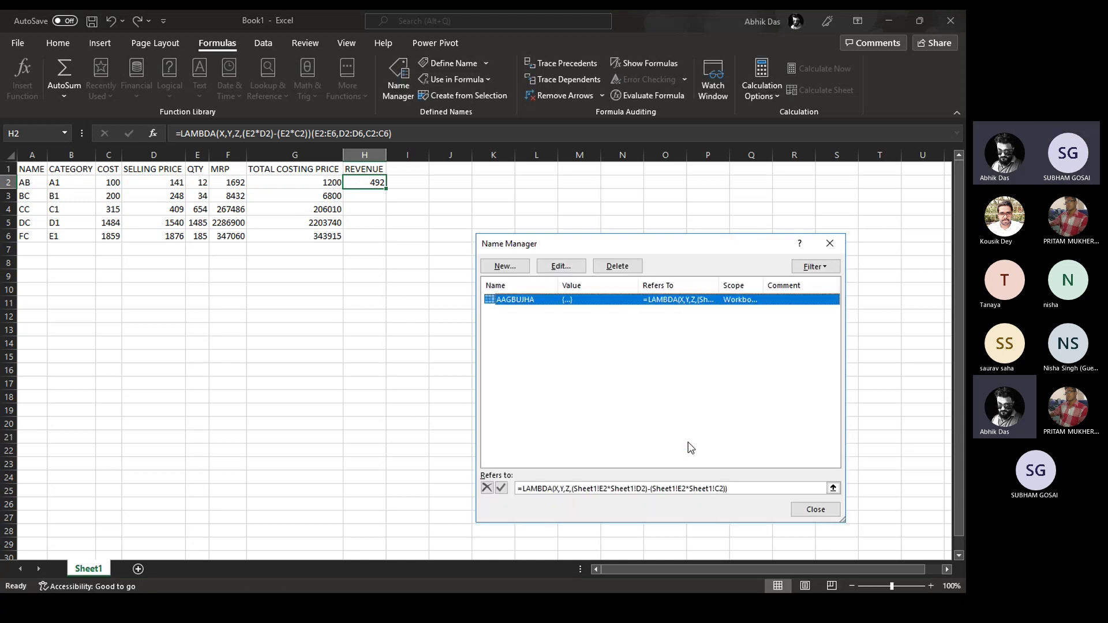
pyautogui.click(803, 510)
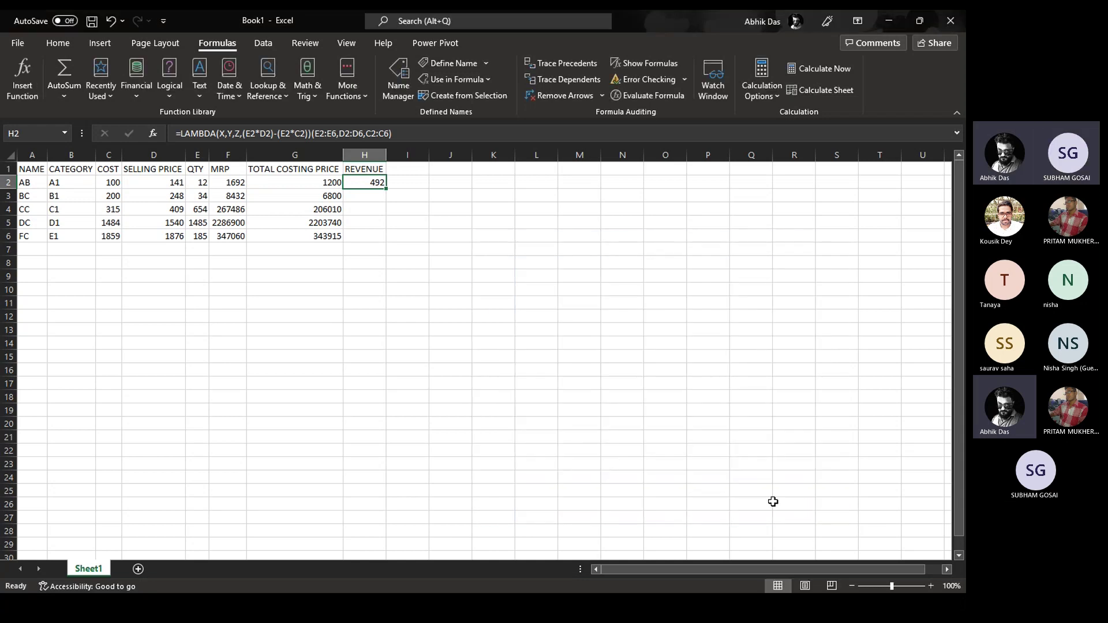
# Enter the custom function formula +AAGBUJHA(E2:E6,D2:D6,C2:C6) in H3 of the REVENUE column
pyautogui.press('Down')
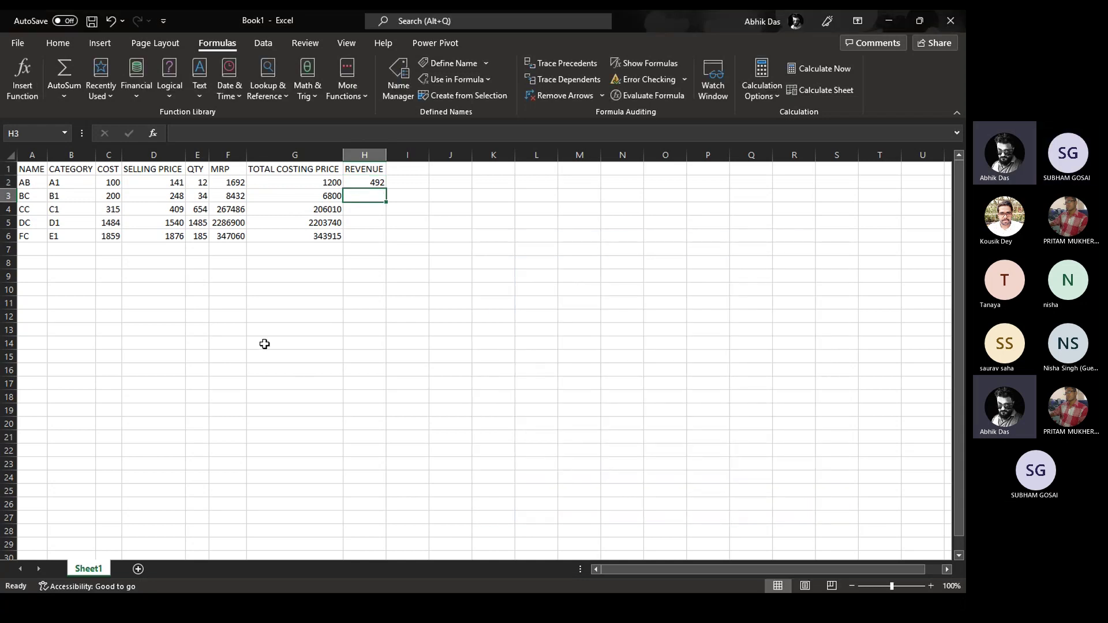
pyautogui.write('+A')
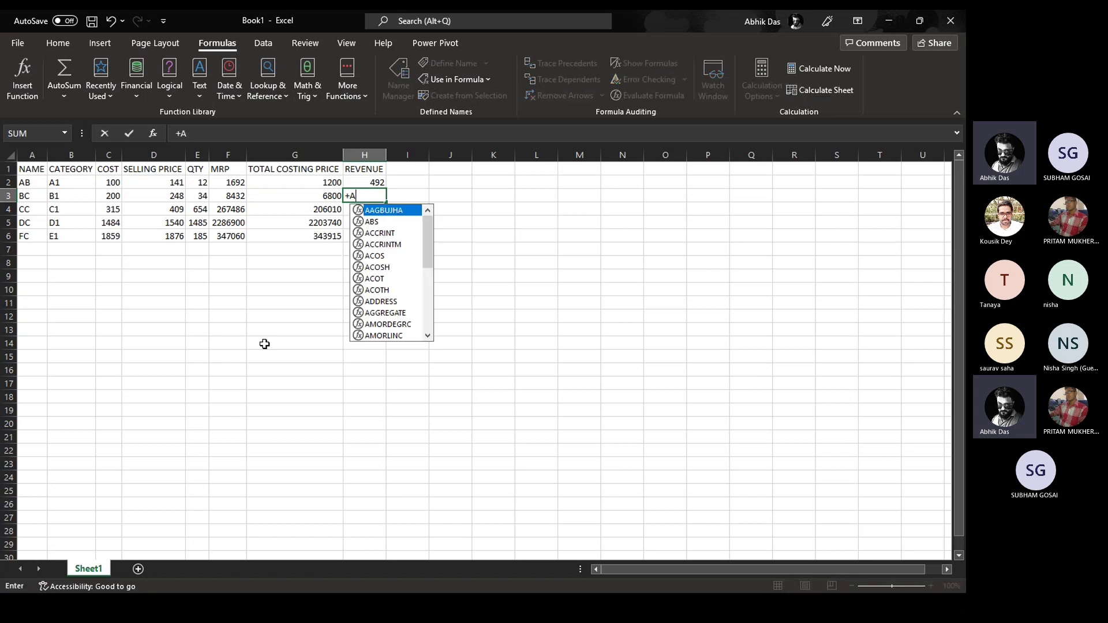
pyautogui.press('Tab')
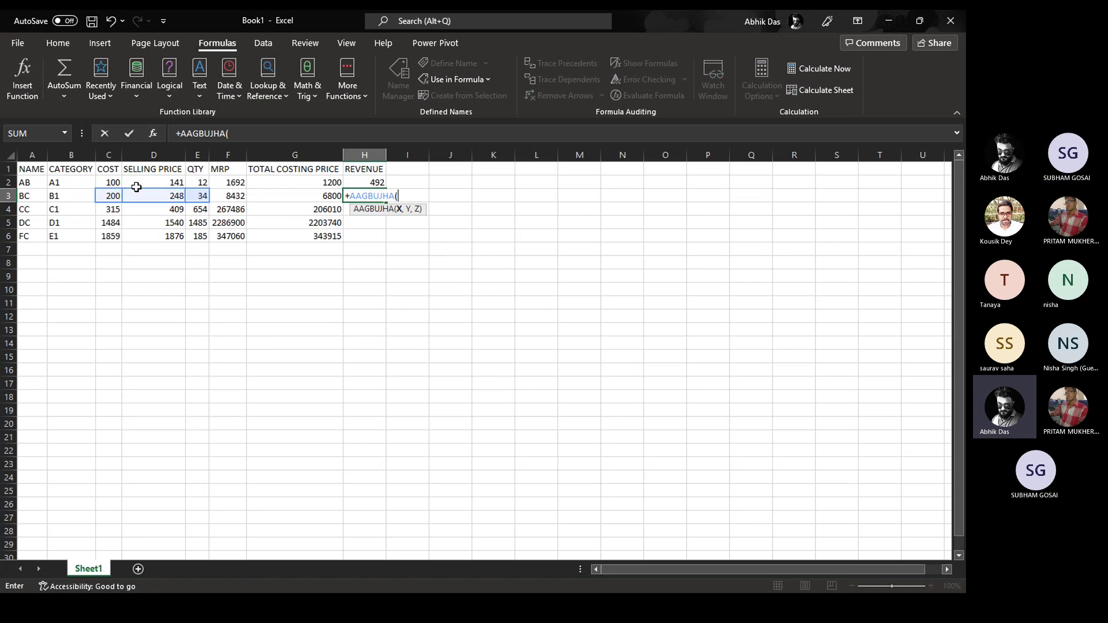
pyautogui.moveTo(198, 182); pyautogui.dragTo(198, 235)
pyautogui.write(',')
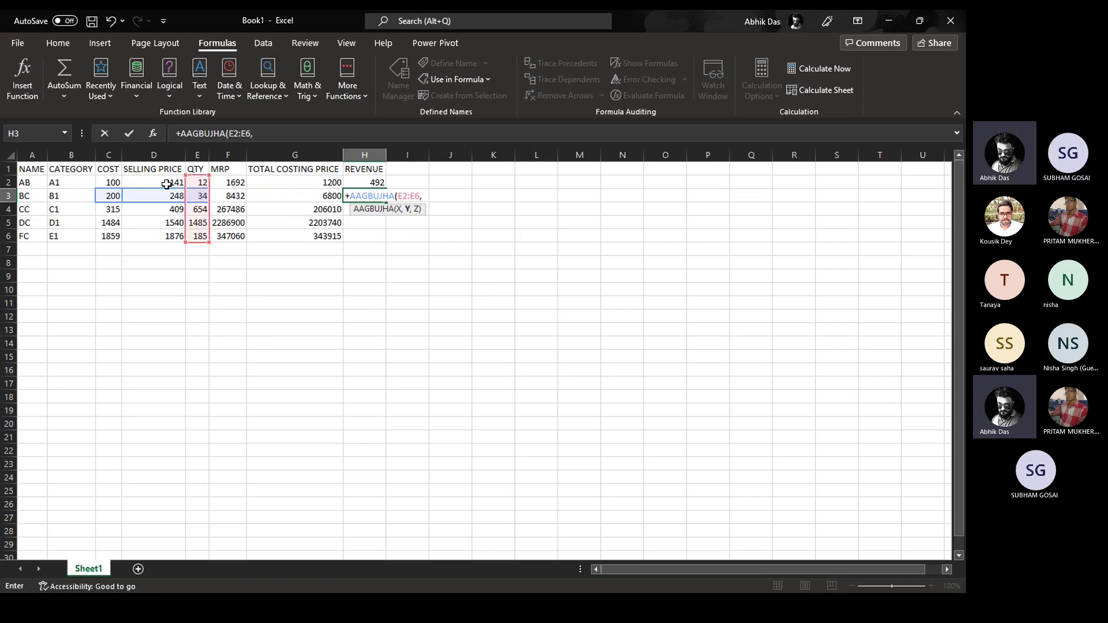
pyautogui.moveTo(167, 180); pyautogui.dragTo(166, 236)
pyautogui.write(',')
pyautogui.moveTo(108, 181); pyautogui.dragTo(107, 237)
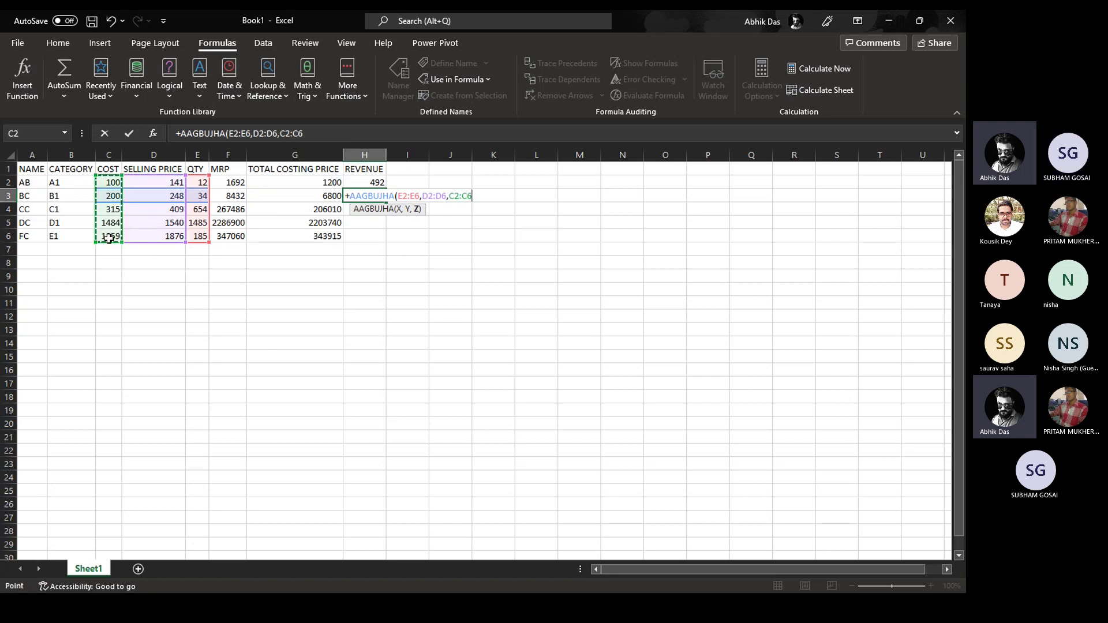
pyautogui.write(')')
pyautogui.hotkey('ctrl', 'Return')
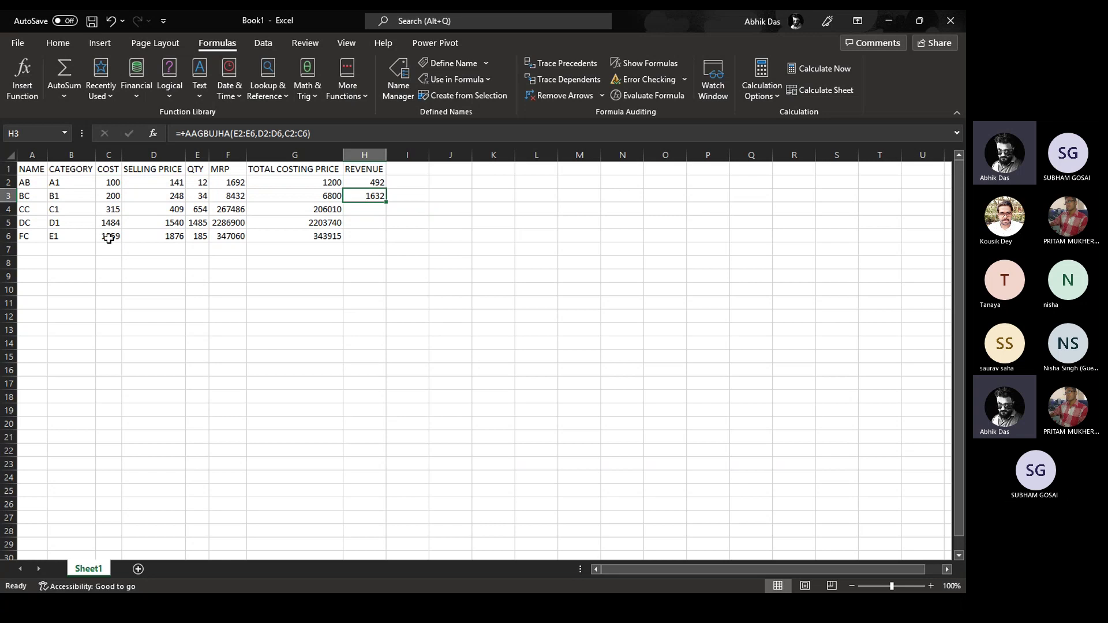
pyautogui.press('Left')
pyautogui.press('Right')
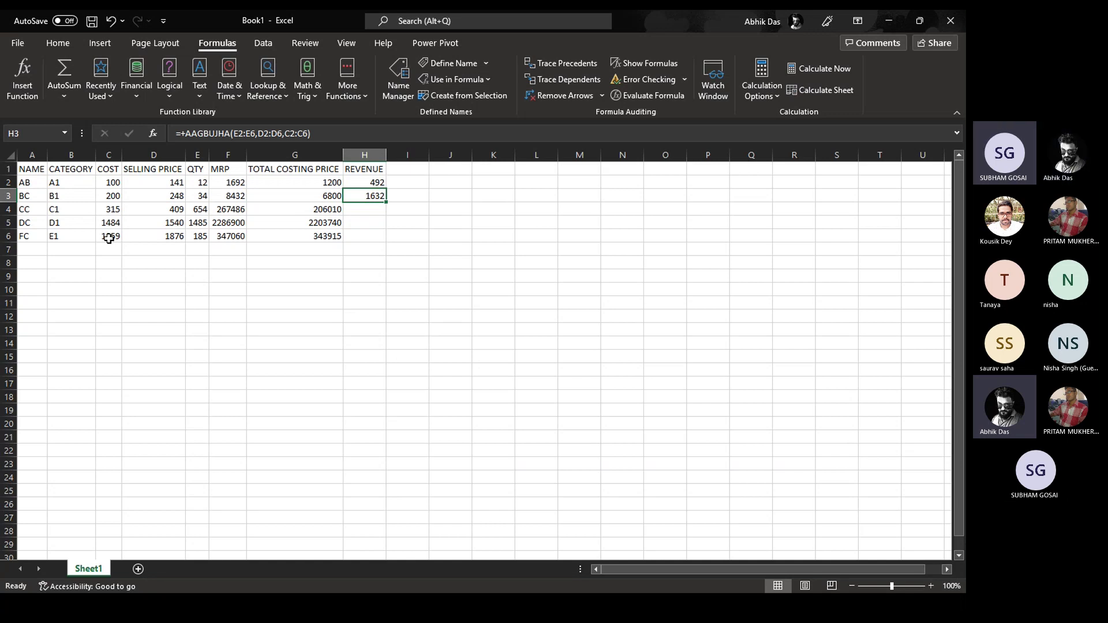
# Review the definition of the custom function AAGBUJHA among the workbook's defined names
pyautogui.press('Up')
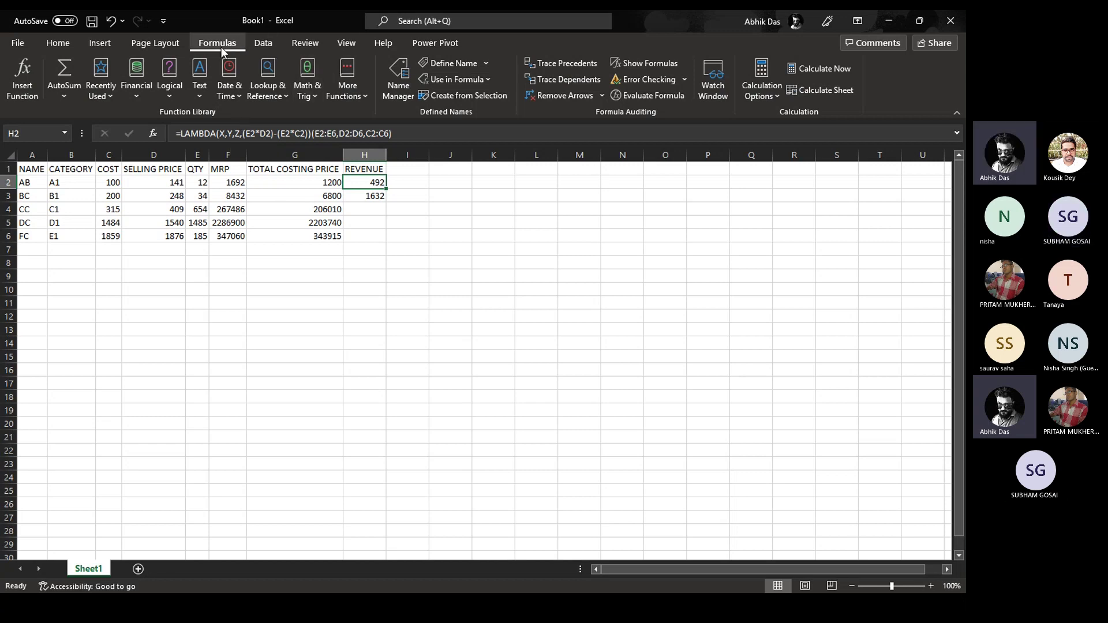
pyautogui.click(389, 92)
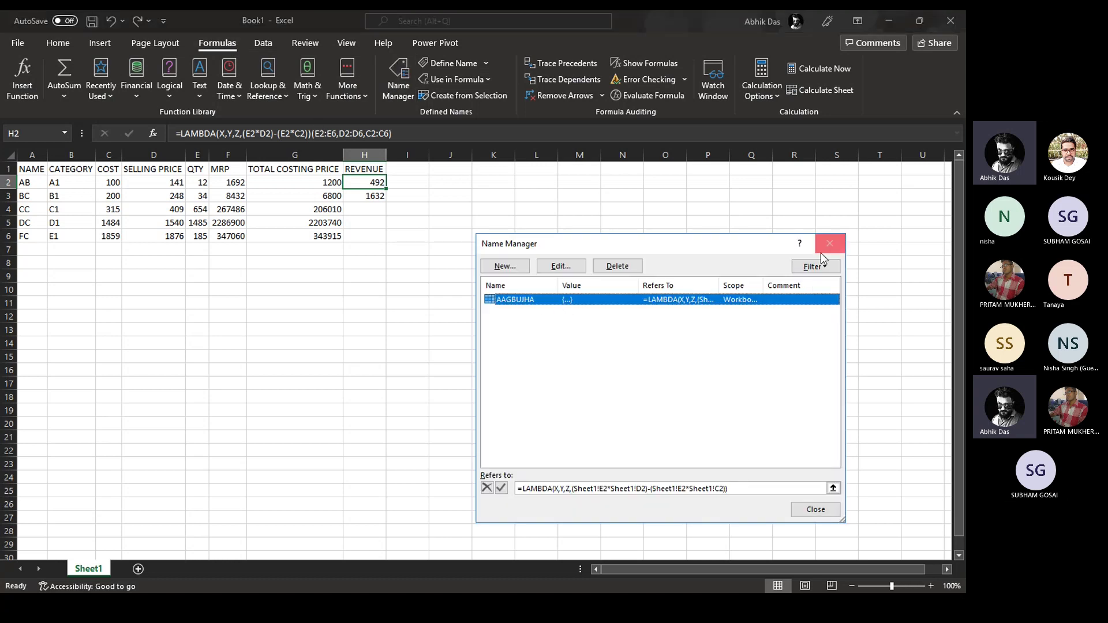
pyautogui.click(814, 510)
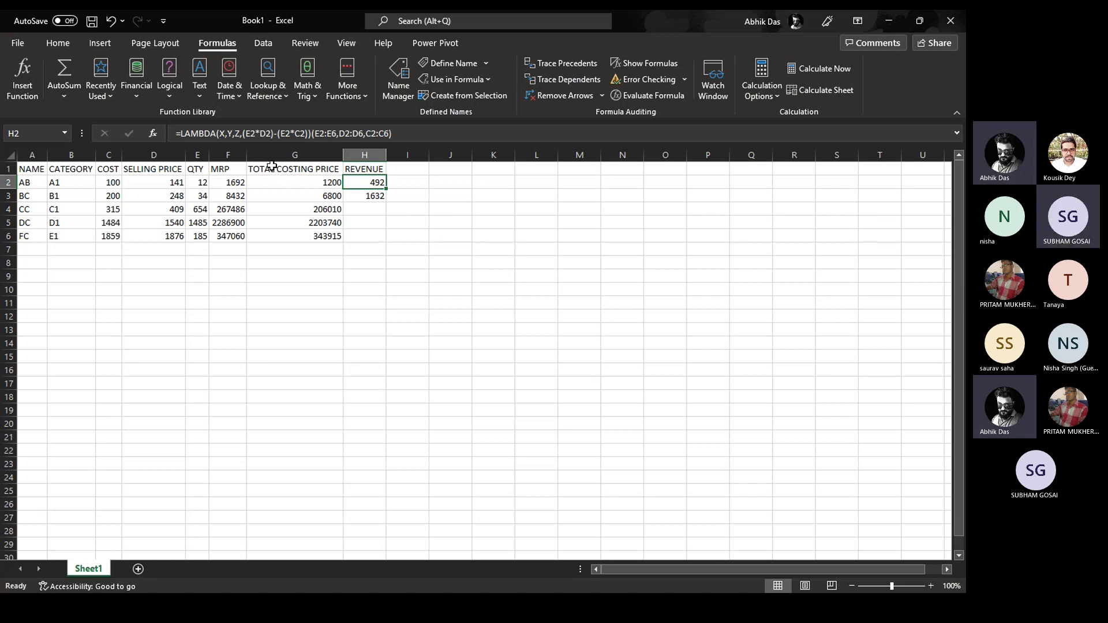
# Examine the parameters and calculation of the LAMBDA formula in H2 and compare it with the AAGBUJHA formula in H3
pyautogui.click(235, 134)
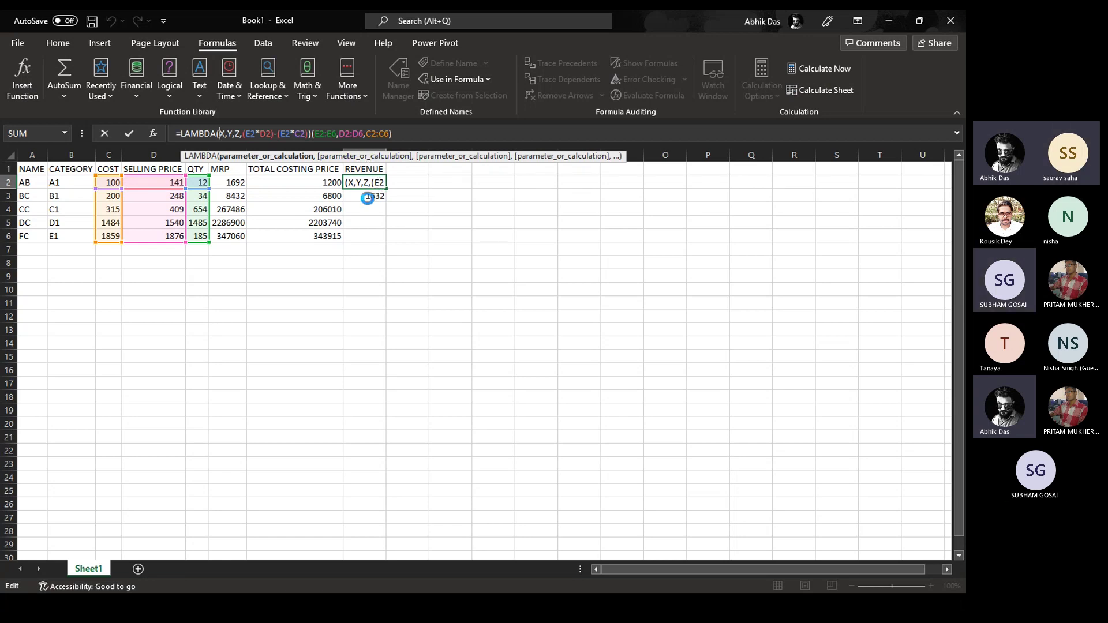
pyautogui.press('Return')
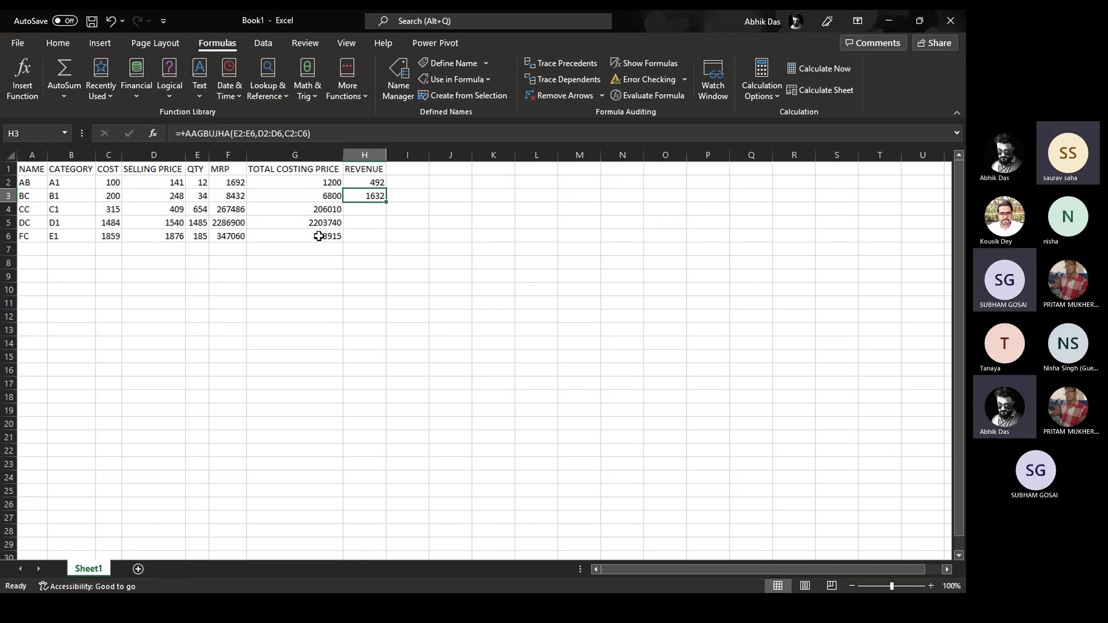
pyautogui.click(363, 183)
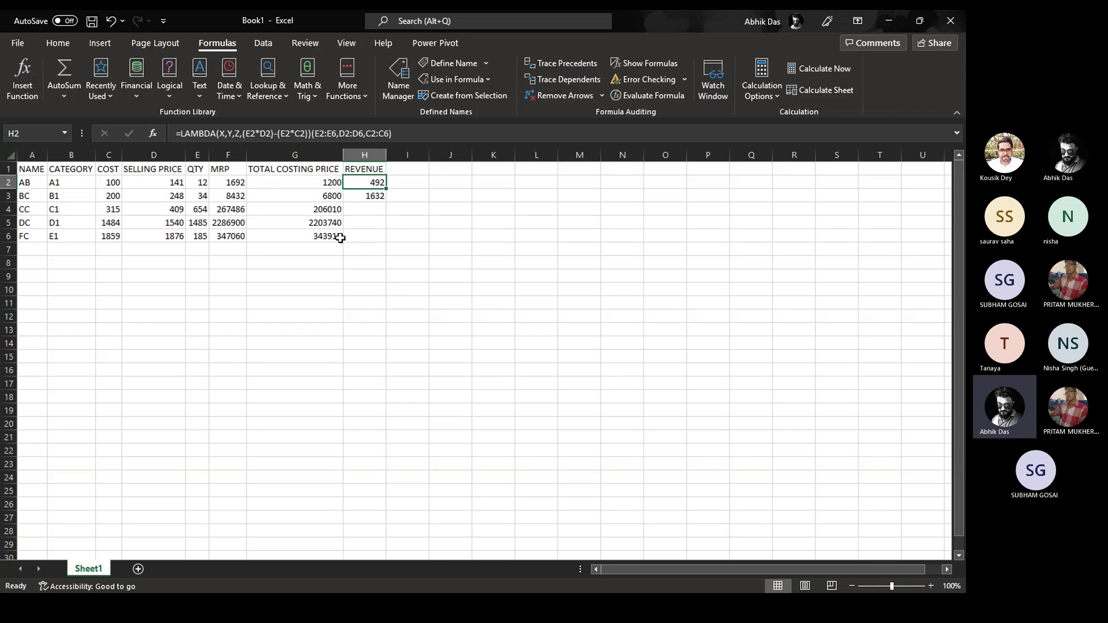
pyautogui.click(359, 196)
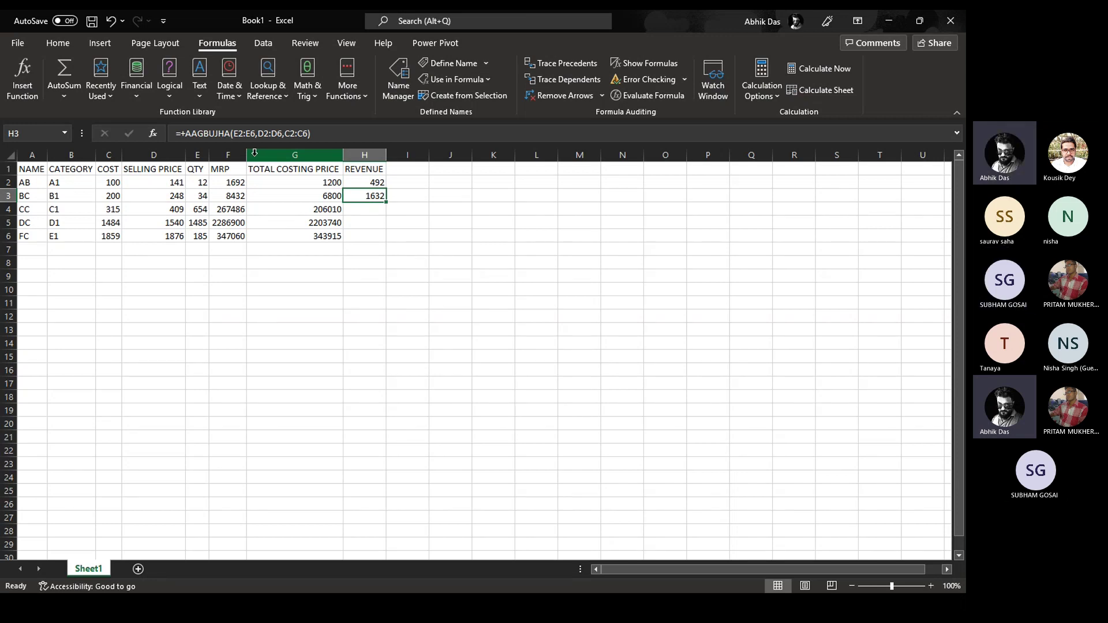
pyautogui.click(353, 181)
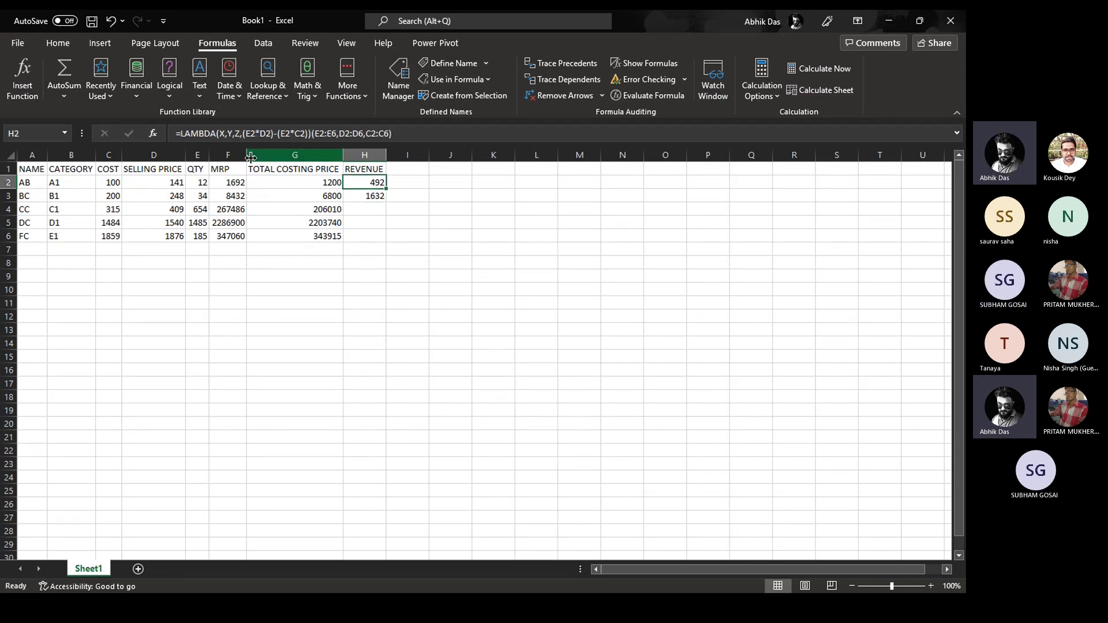
pyautogui.click(221, 134)
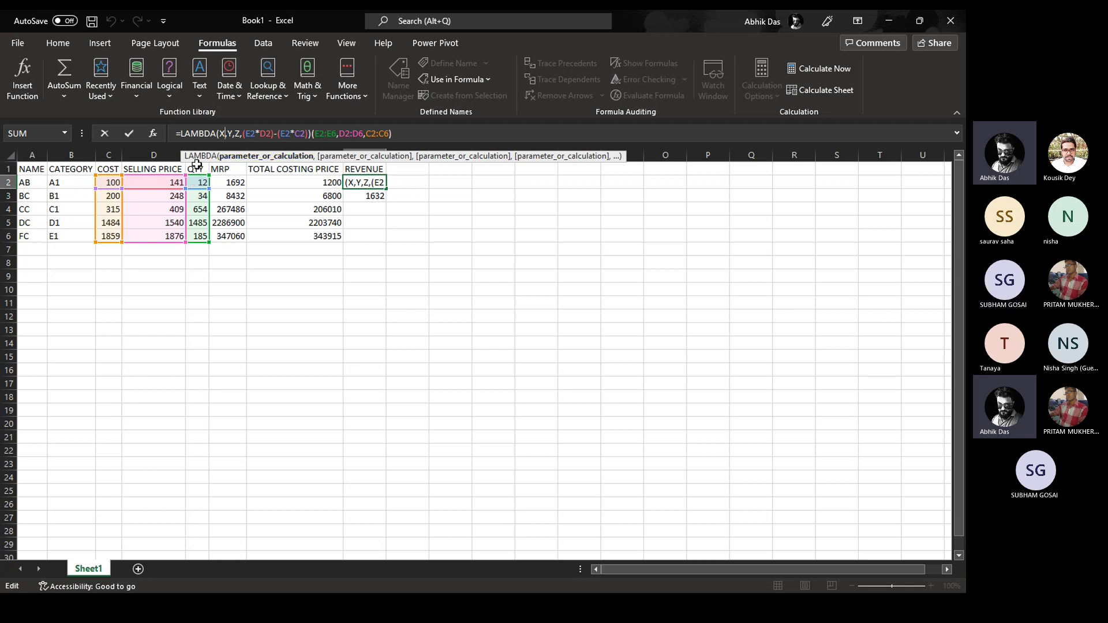
pyautogui.click(231, 135)
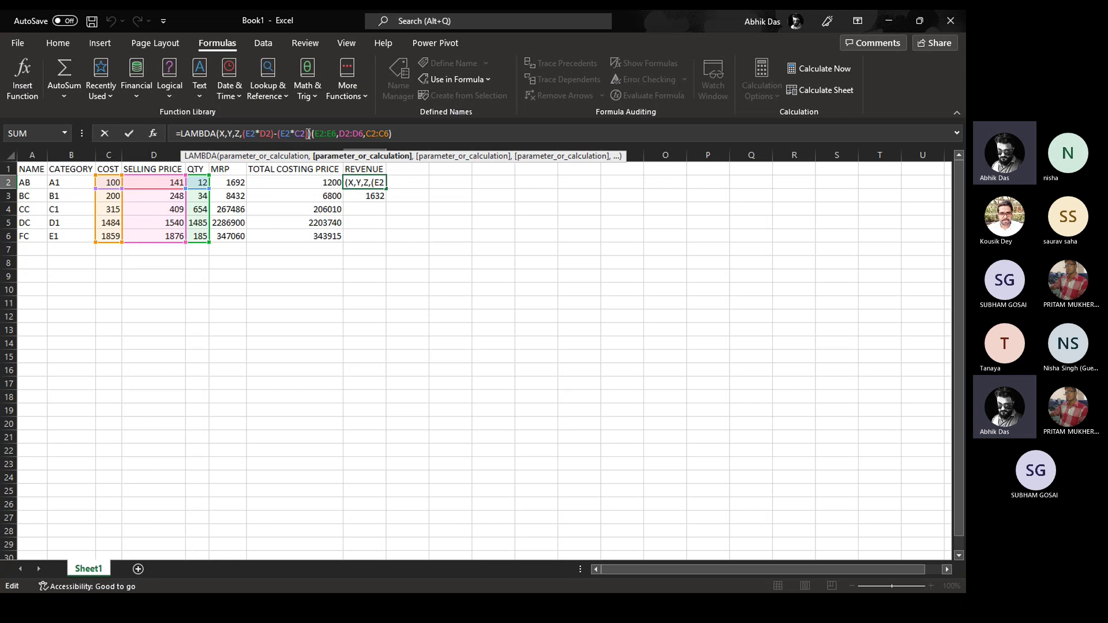
pyautogui.click(184, 142)
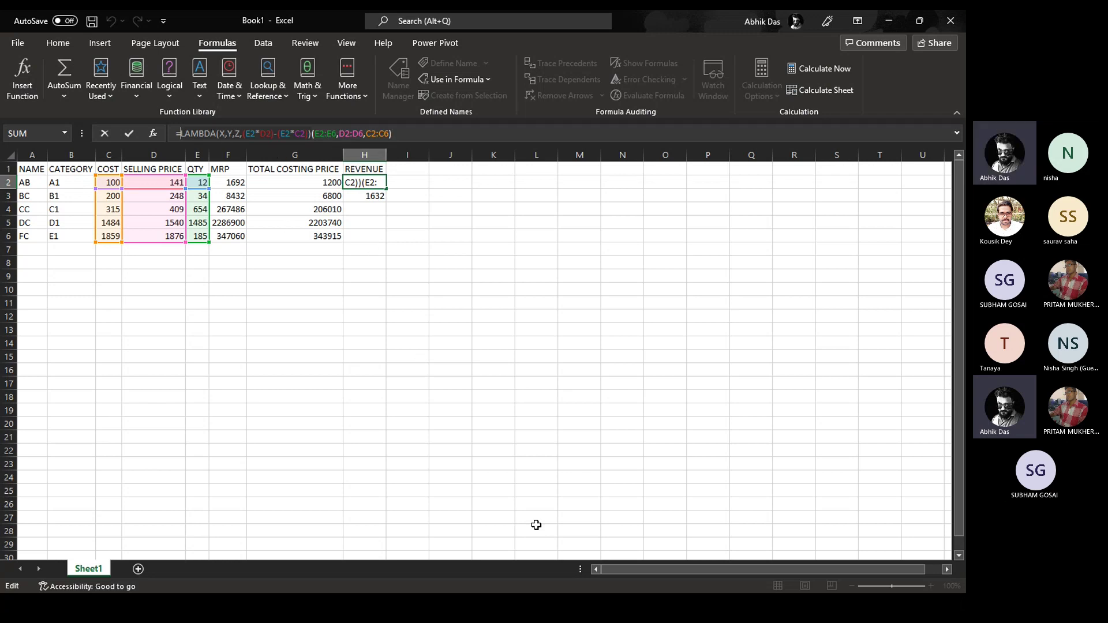
pyautogui.press('Return')
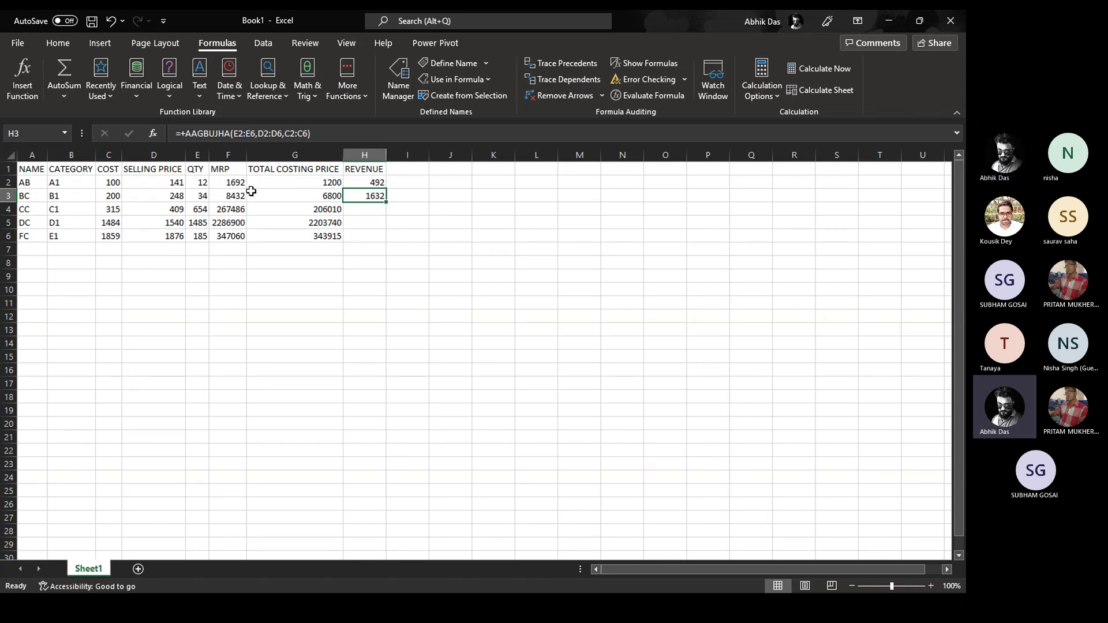
pyautogui.click(374, 210)
pyautogui.write('+')
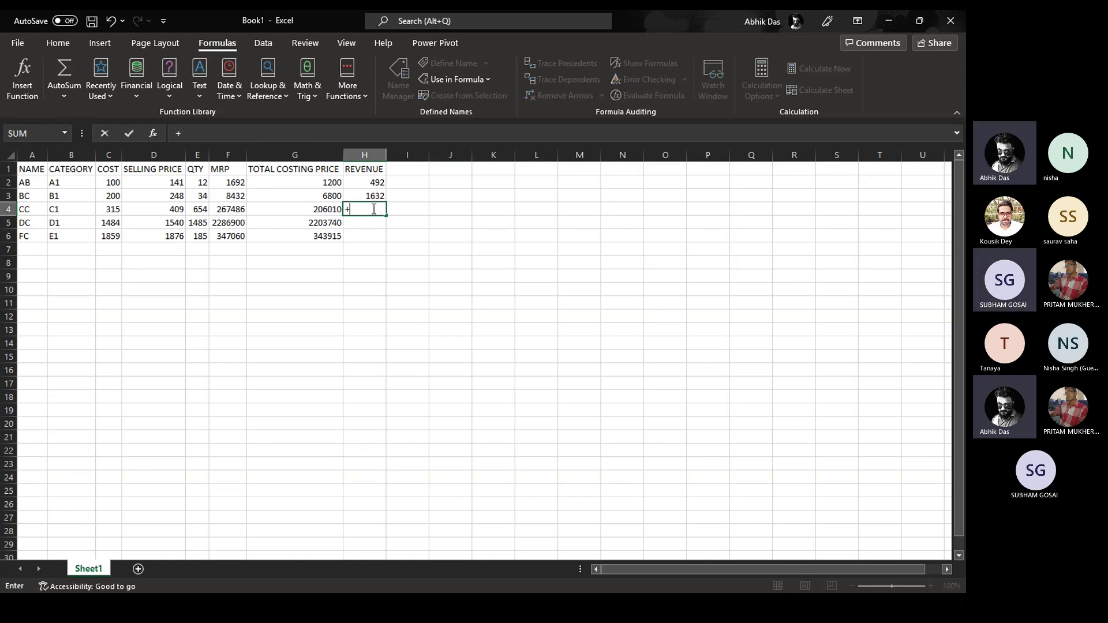
pyautogui.press('Escape')
pyautogui.press('Up')
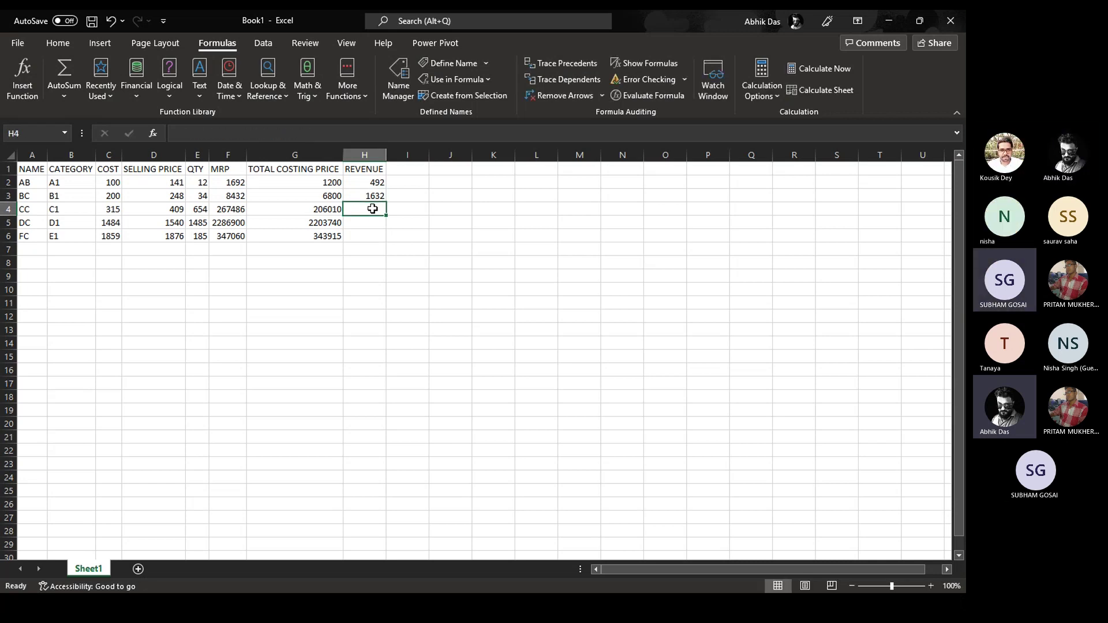
pyautogui.click(372, 209)
pyautogui.press('Up')
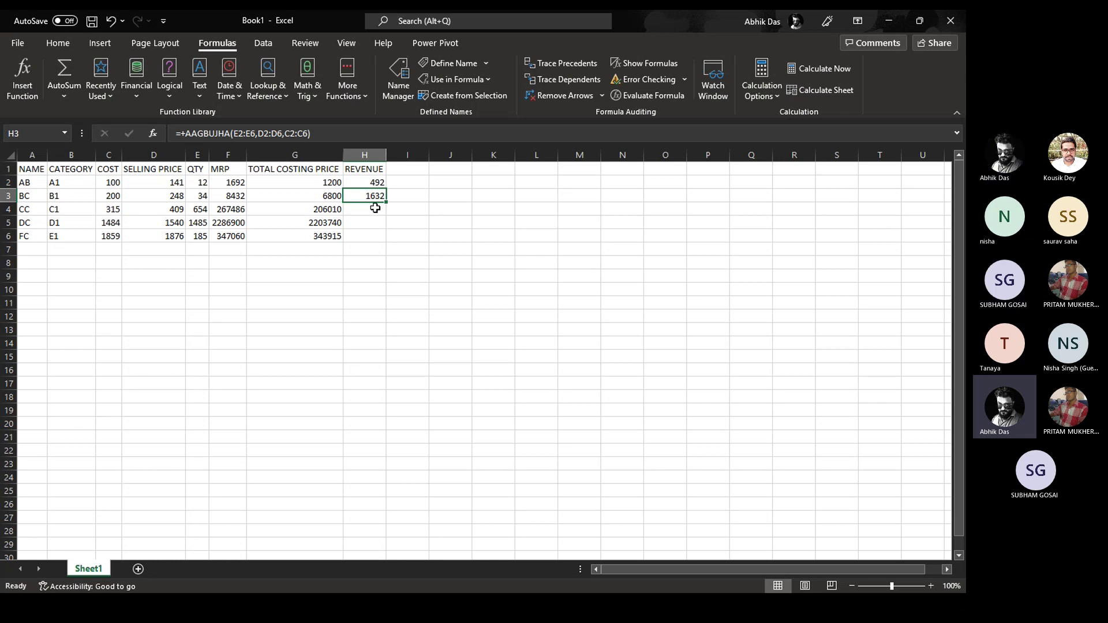
pyautogui.click(375, 208)
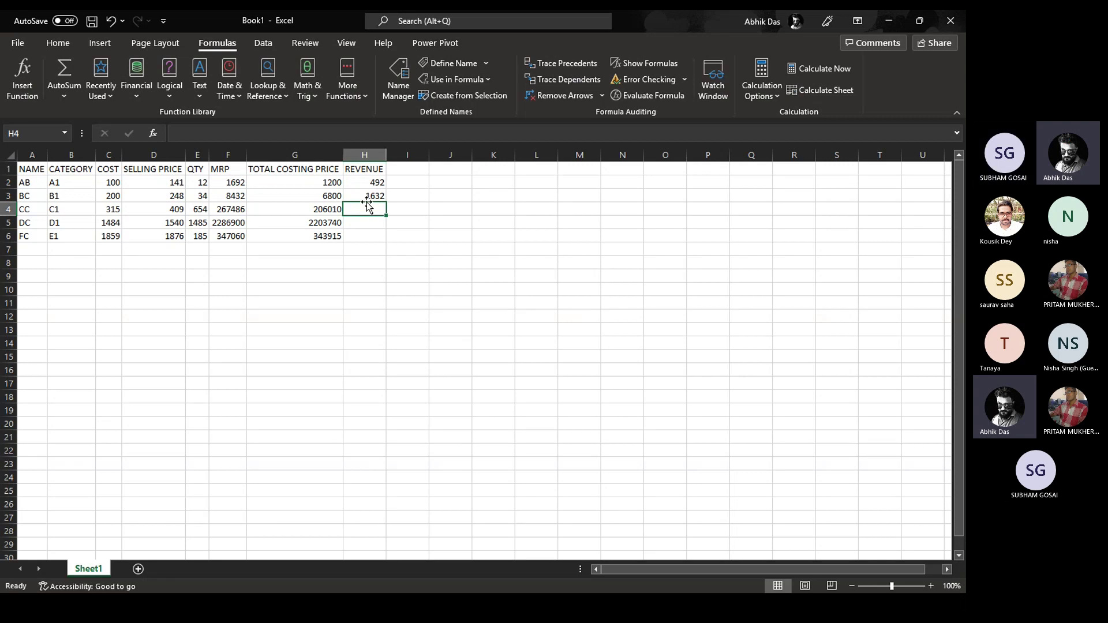
pyautogui.press('Up')
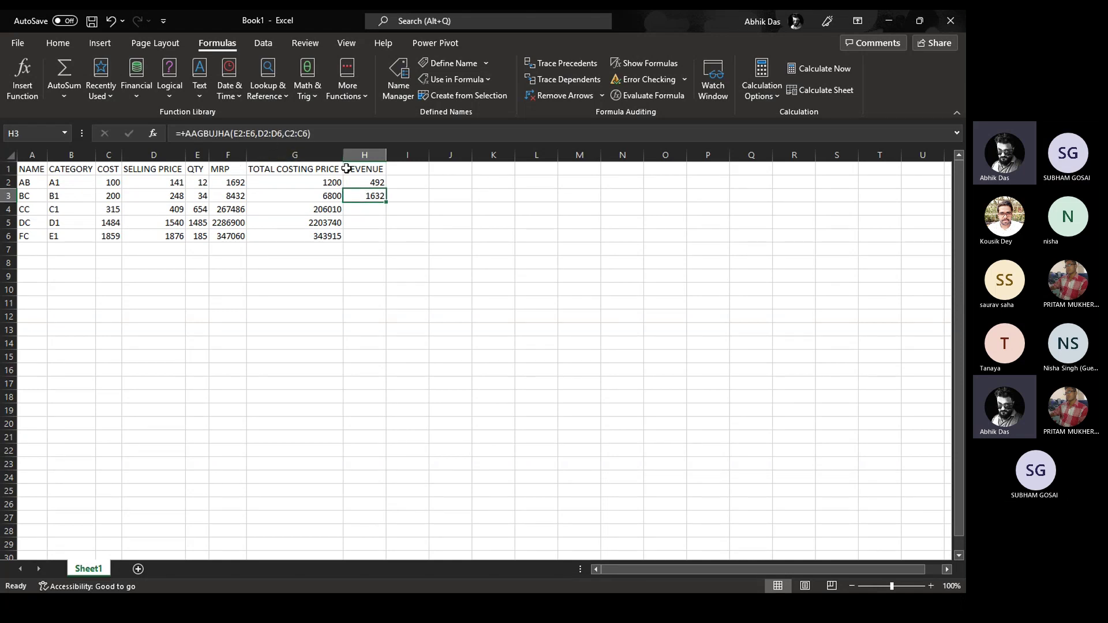
# Start a formula in I3 that calls the custom function AAGBUJHA
pyautogui.click(410, 197)
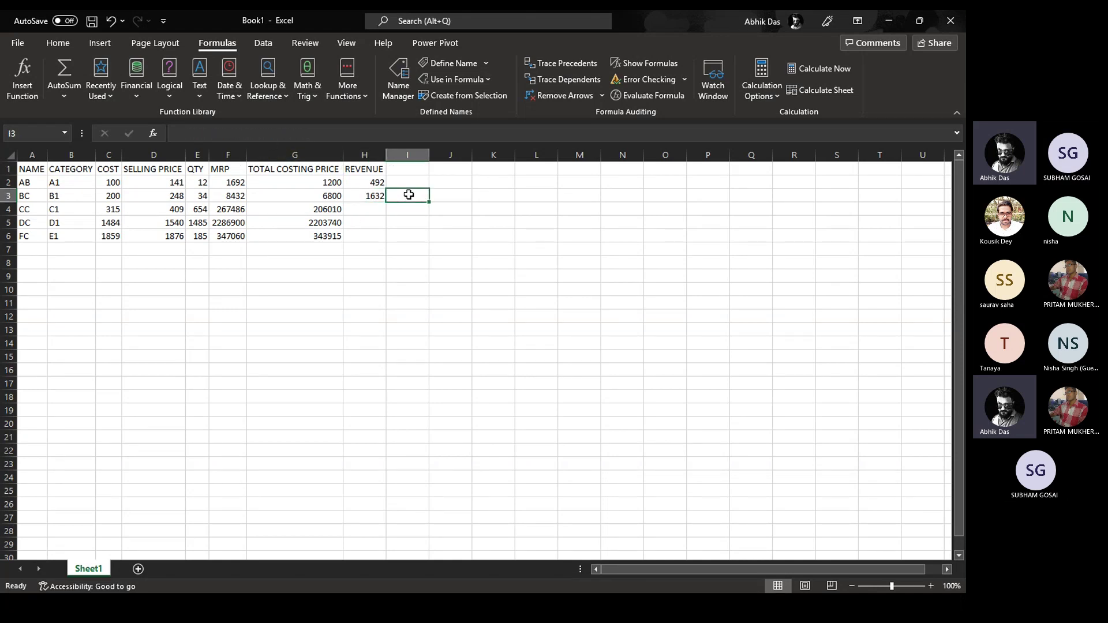
pyautogui.write('+')
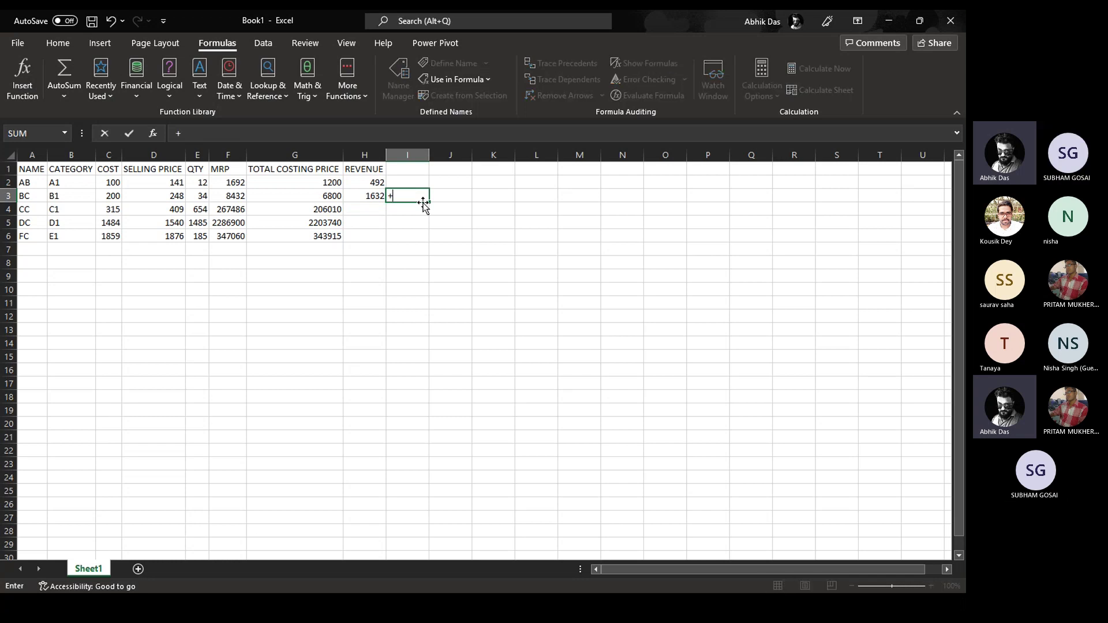
pyautogui.write('a')
pyautogui.doubleClick(408, 212)
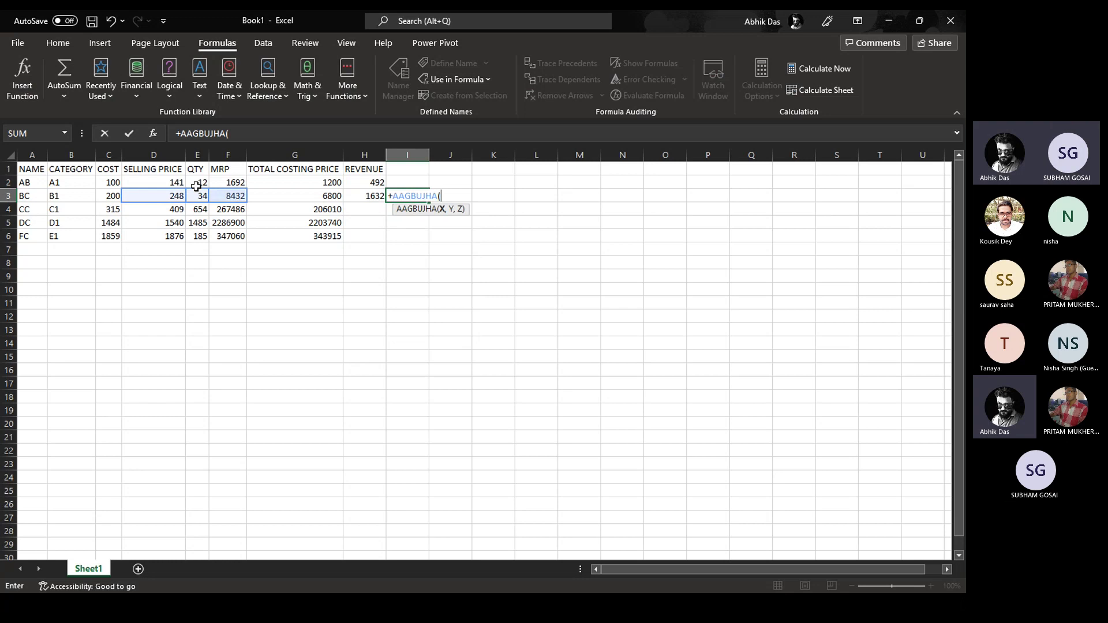
# Calculate the revenue in cell H4 with the custom function formula +AAGBUJHA(D2:D6,C2:C6,E2:E6), leaving the unfinished formula in I3 cancelled
pyautogui.press('Escape')
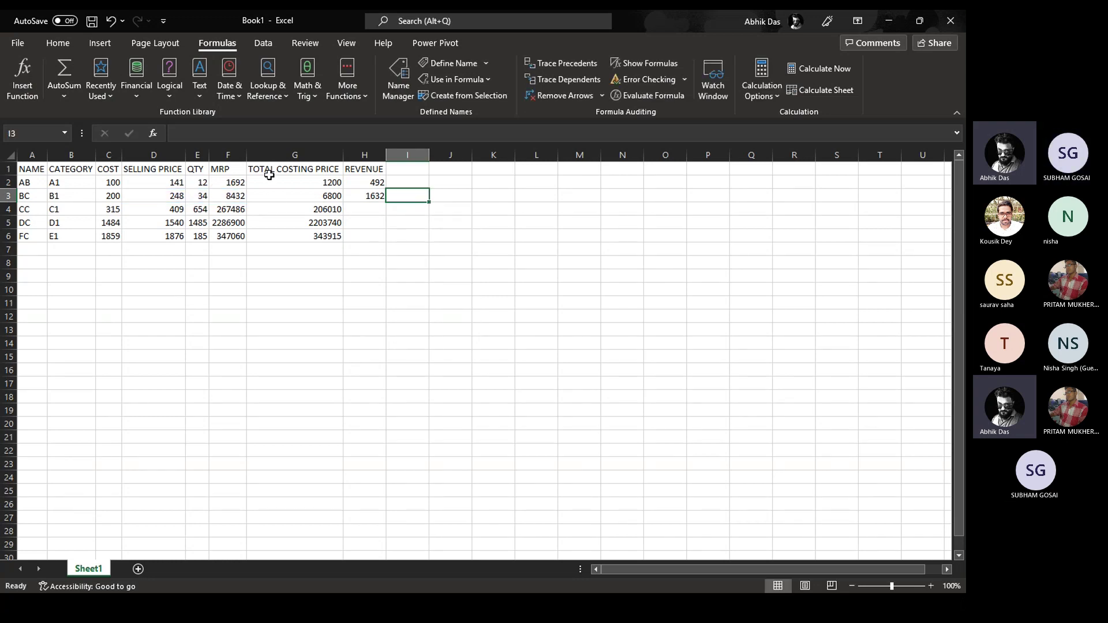
pyautogui.click(358, 206)
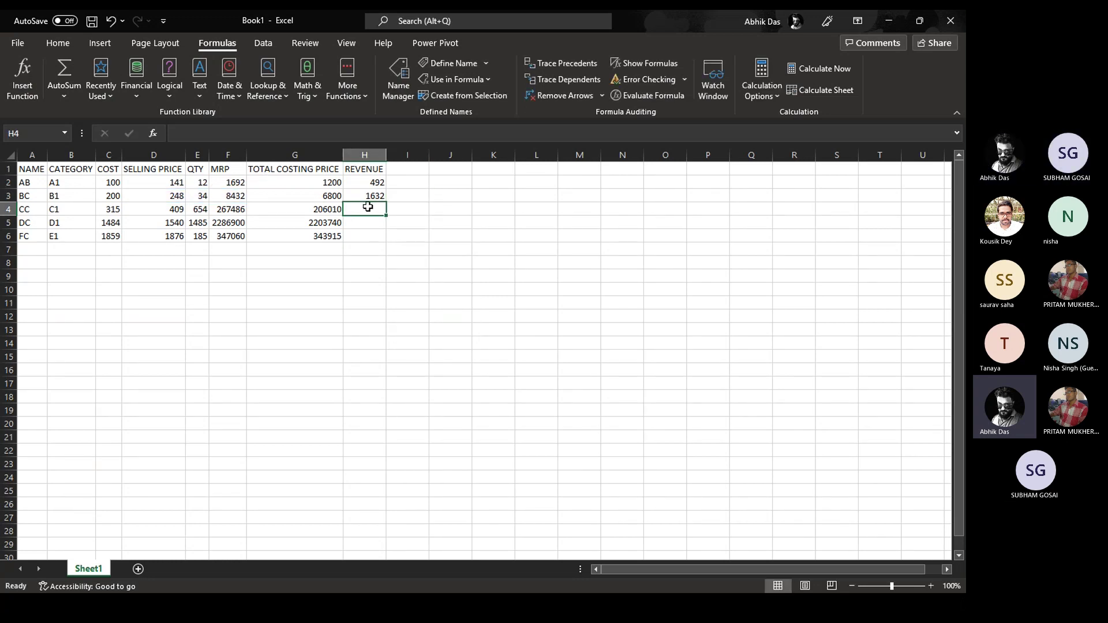
pyautogui.write('+A')
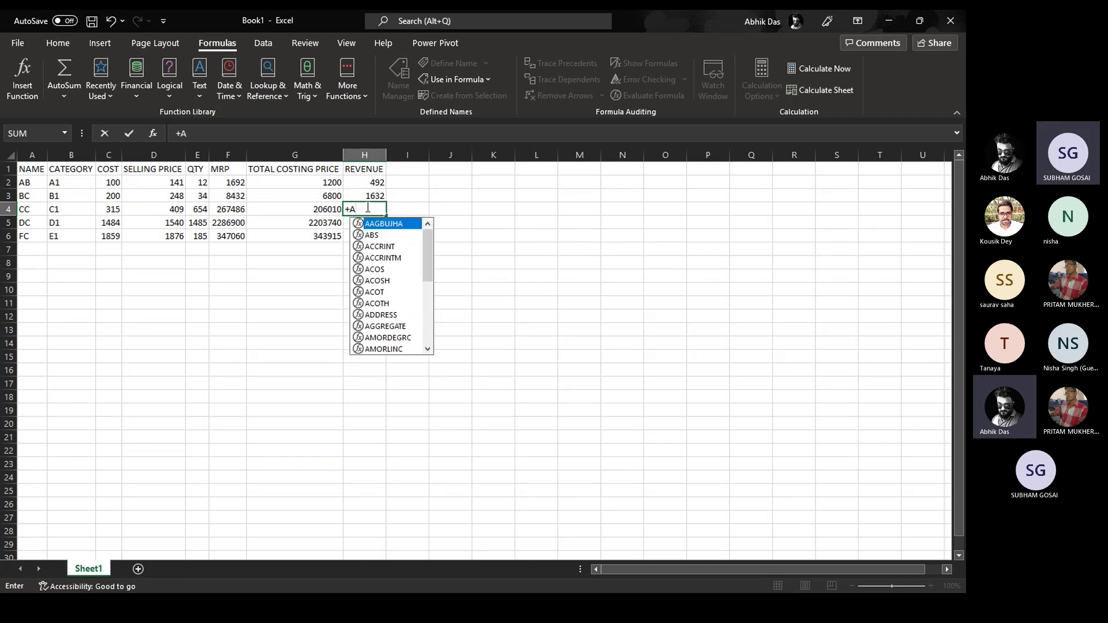
pyautogui.press('Tab')
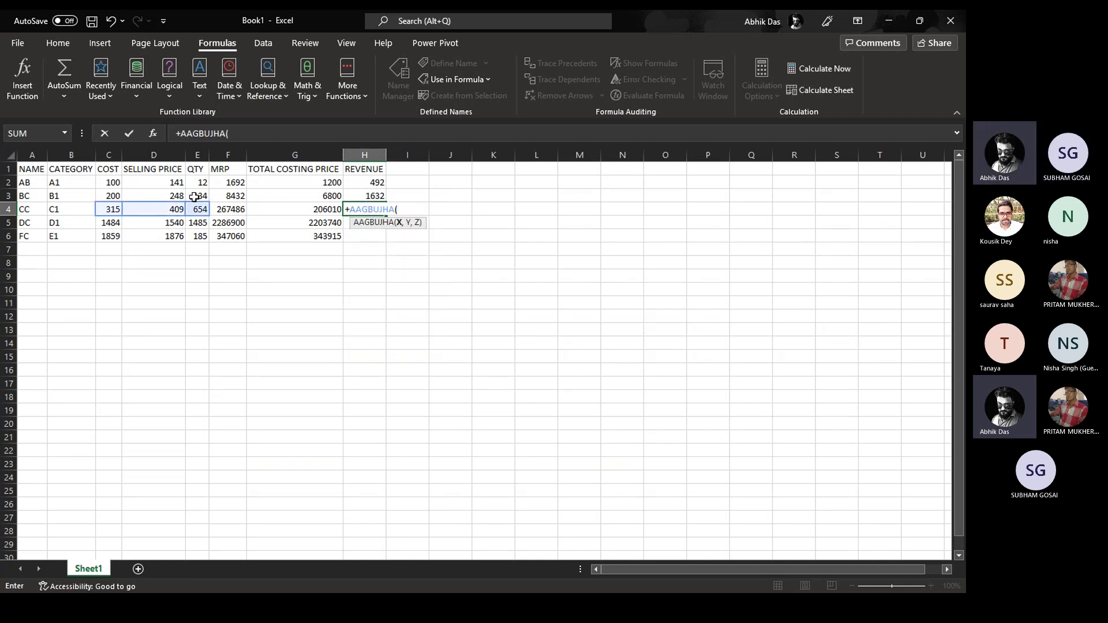
pyautogui.moveTo(157, 183); pyautogui.dragTo(159, 237)
pyautogui.write(',')
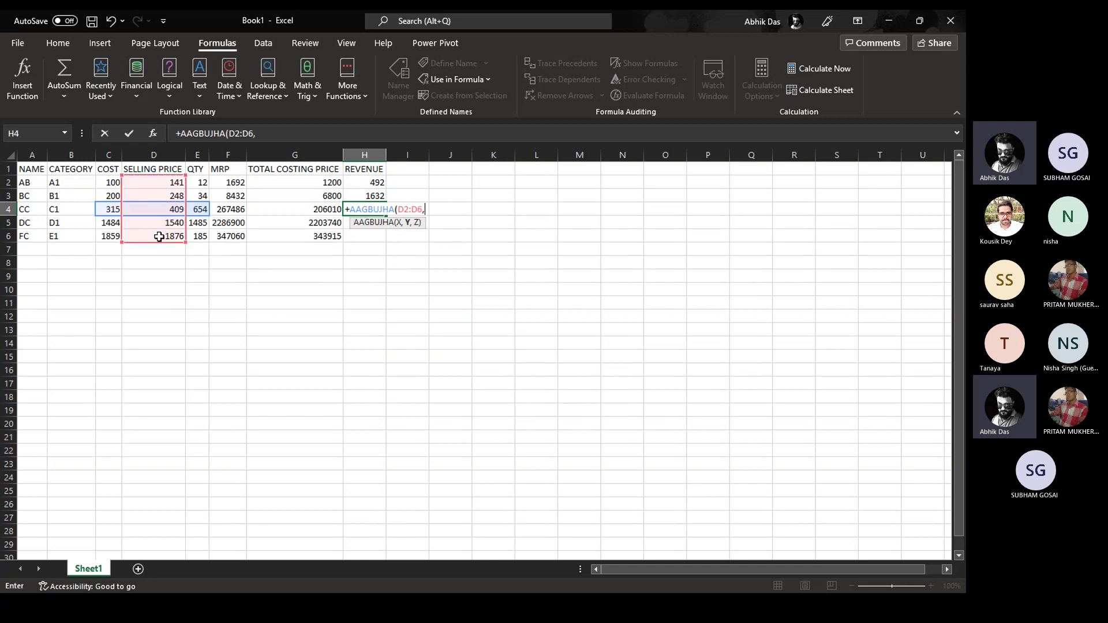
pyautogui.moveTo(111, 182); pyautogui.dragTo(109, 236)
pyautogui.write(',E2:E6')
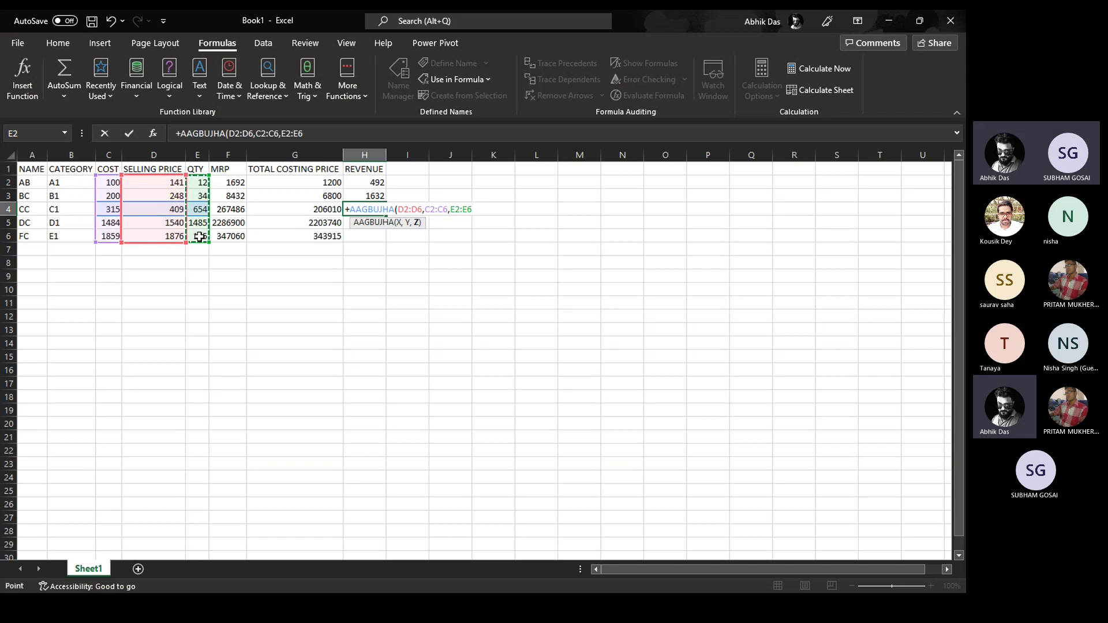
pyautogui.hotkey('ctrl', 'Return')
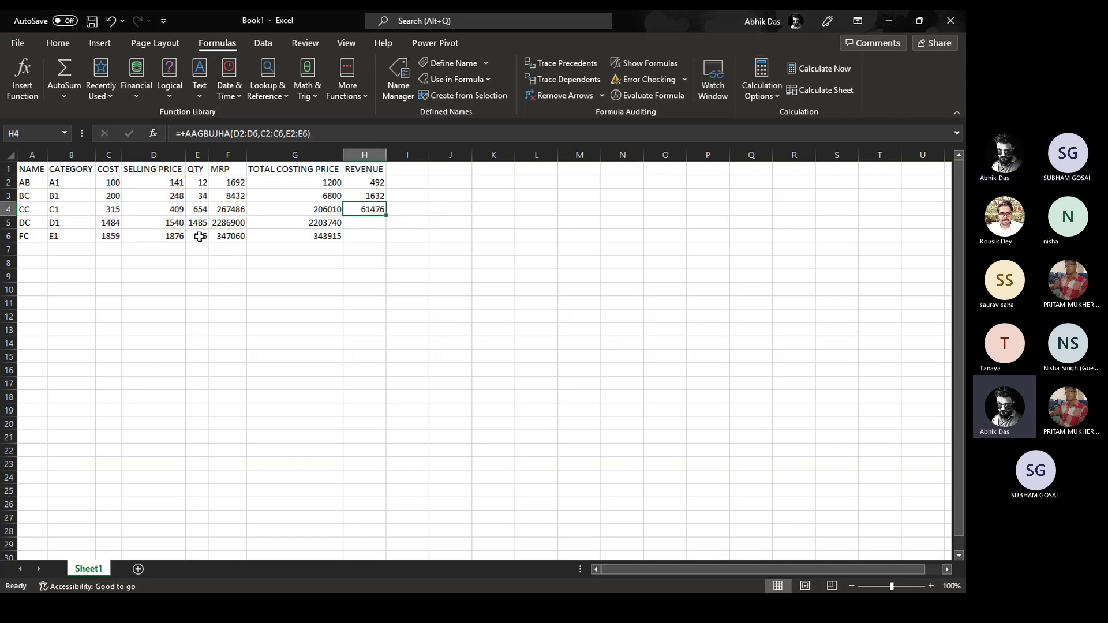
# Cross-check row 4's revenue by calculating MRP minus total costing price in I4 with +F4-G4, and clear the cell
pyautogui.press('Right')
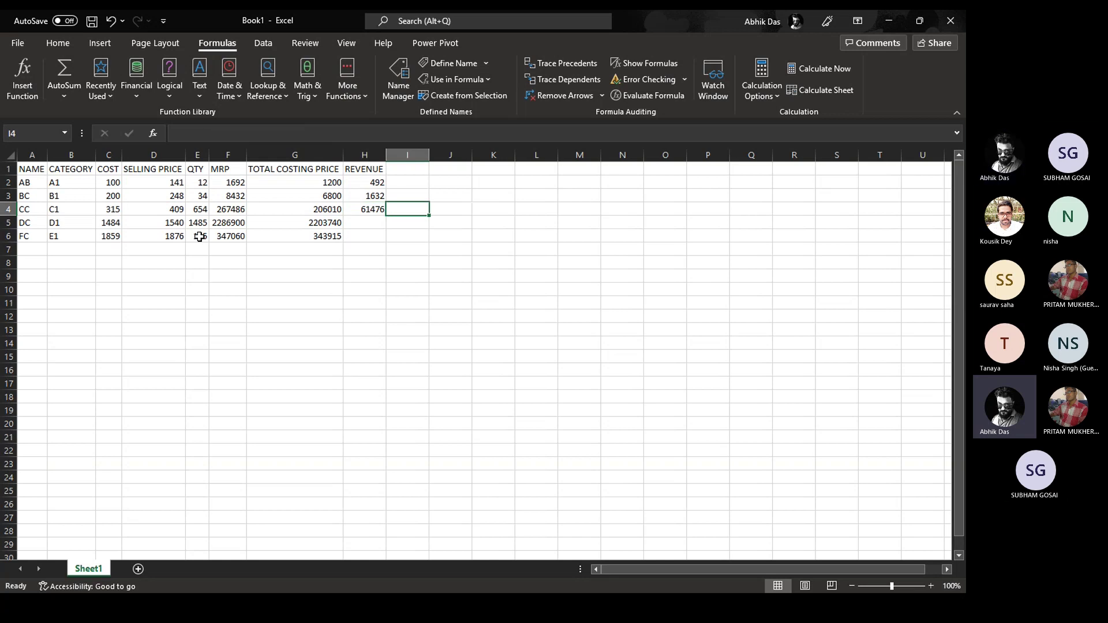
pyautogui.write('+')
pyautogui.press('Left')
pyautogui.press('Left')
pyautogui.press('Left')
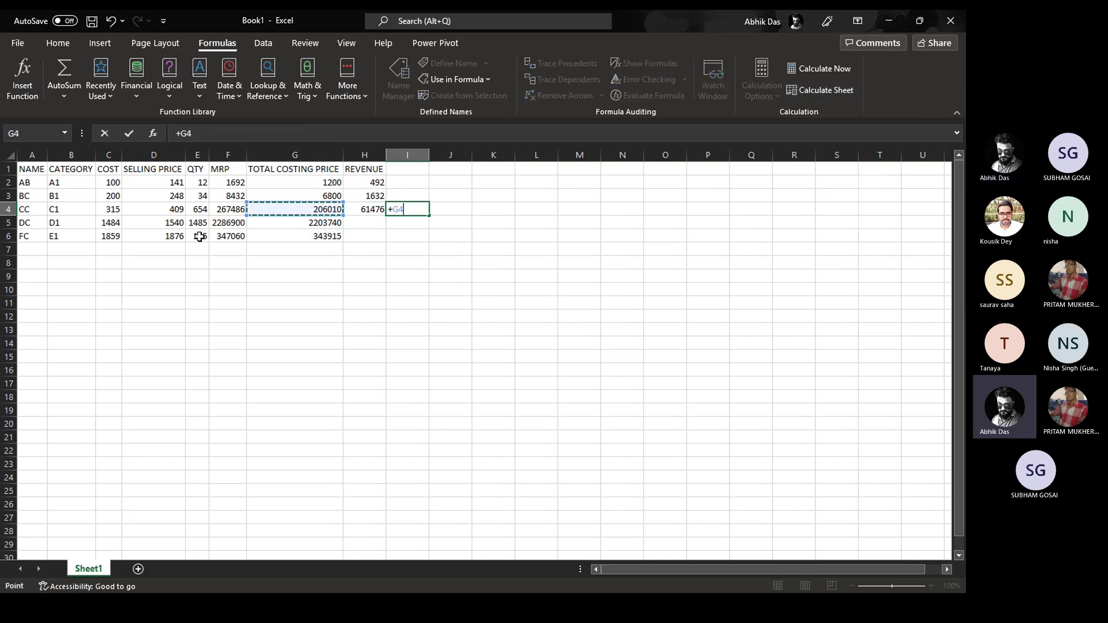
pyautogui.write('-')
pyautogui.press('Left')
pyautogui.press('Left')
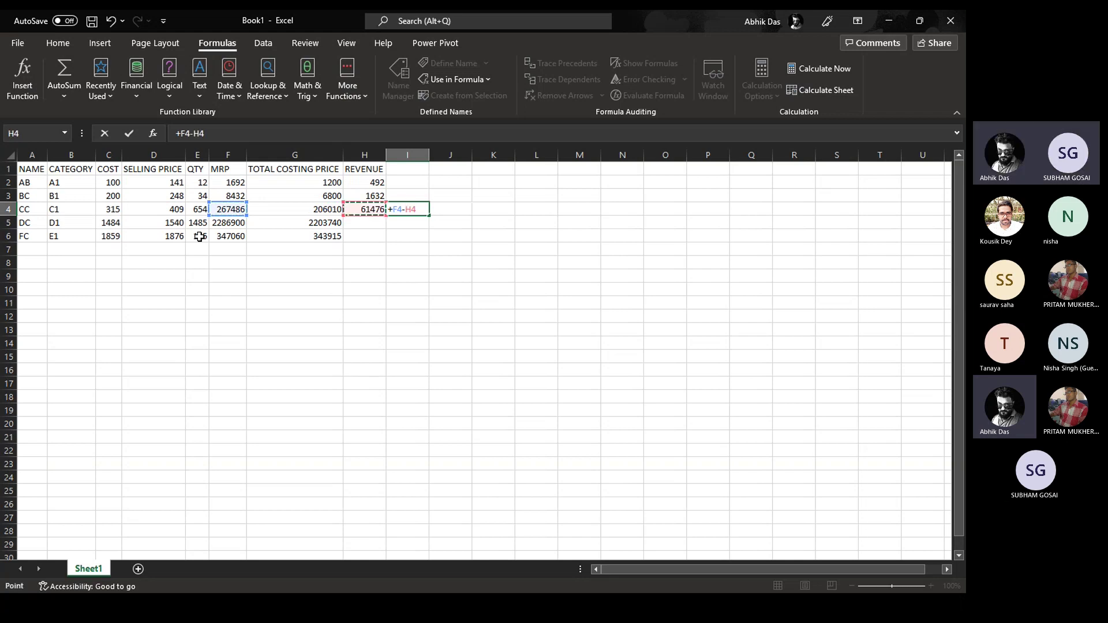
pyautogui.press('Return')
pyautogui.press('Up')
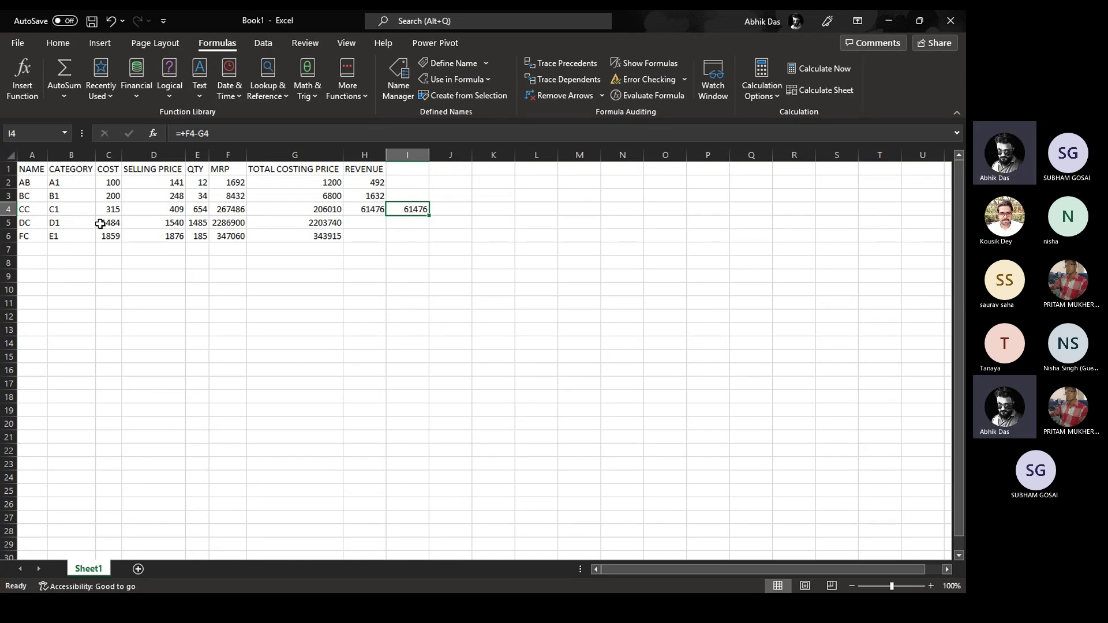
pyautogui.press('Left')
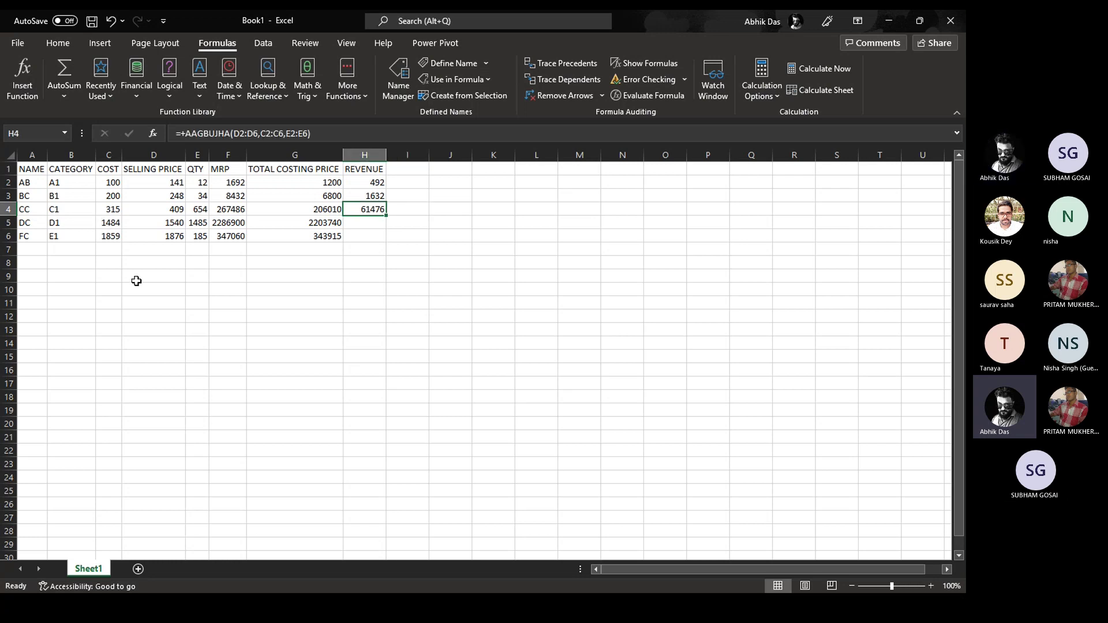
# Examine the parameters X, Y, Z and the calculation part of the LAMBDA formula in cell H2
pyautogui.click(362, 183)
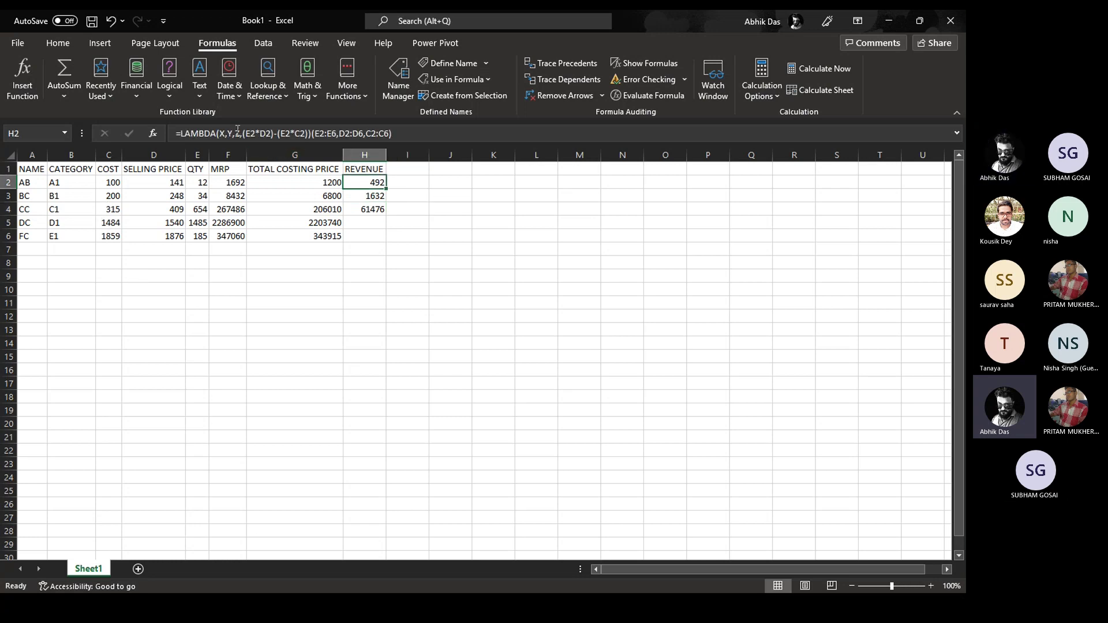
pyautogui.press('F2')
pyautogui.press('Right')
pyautogui.press('Right')
pyautogui.press('Right')
pyautogui.press('Right')
pyautogui.press('Right')
pyautogui.press('Right')
pyautogui.press('Right')
pyautogui.press('Right')
pyautogui.press('Right')
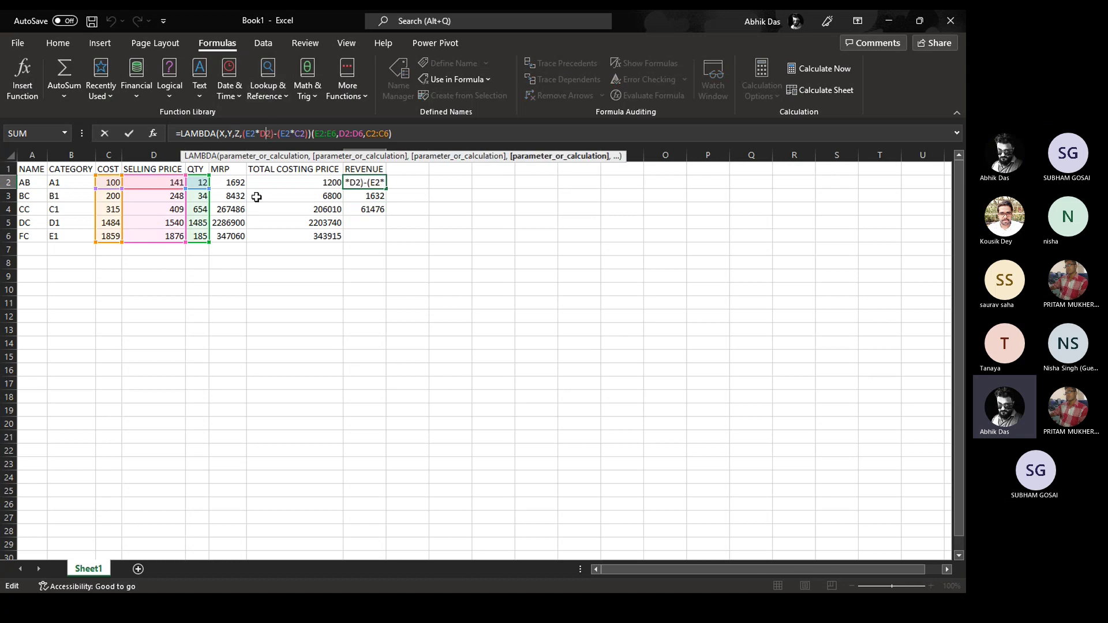
pyautogui.press('Left')
pyautogui.press('Left')
pyautogui.press('Left')
pyautogui.press('Left')
pyautogui.press('Left')
pyautogui.press('Left')
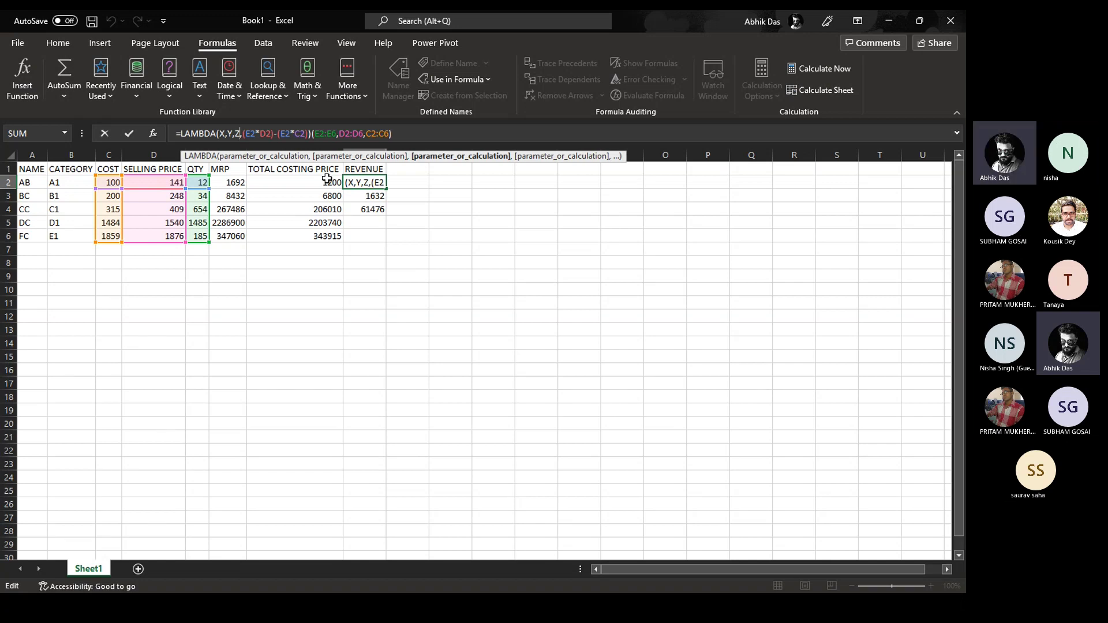
pyautogui.hotkey('ctrl', 'Return')
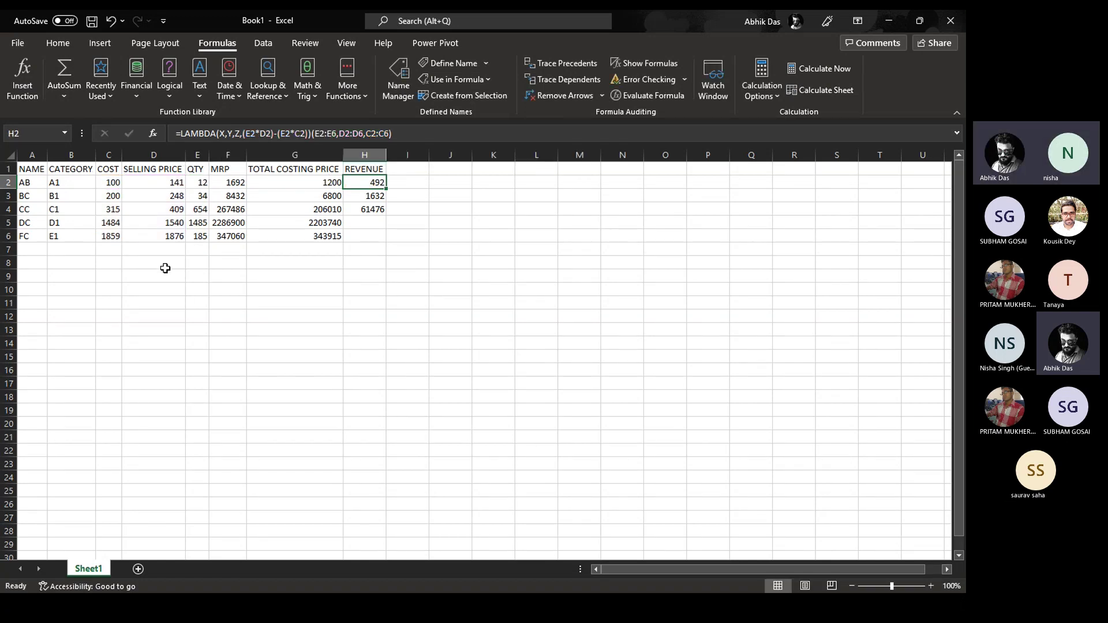
# Compare the LAMBDA formula in H2 with the custom function formula in H4
pyautogui.click(215, 267)
pyautogui.click(263, 266)
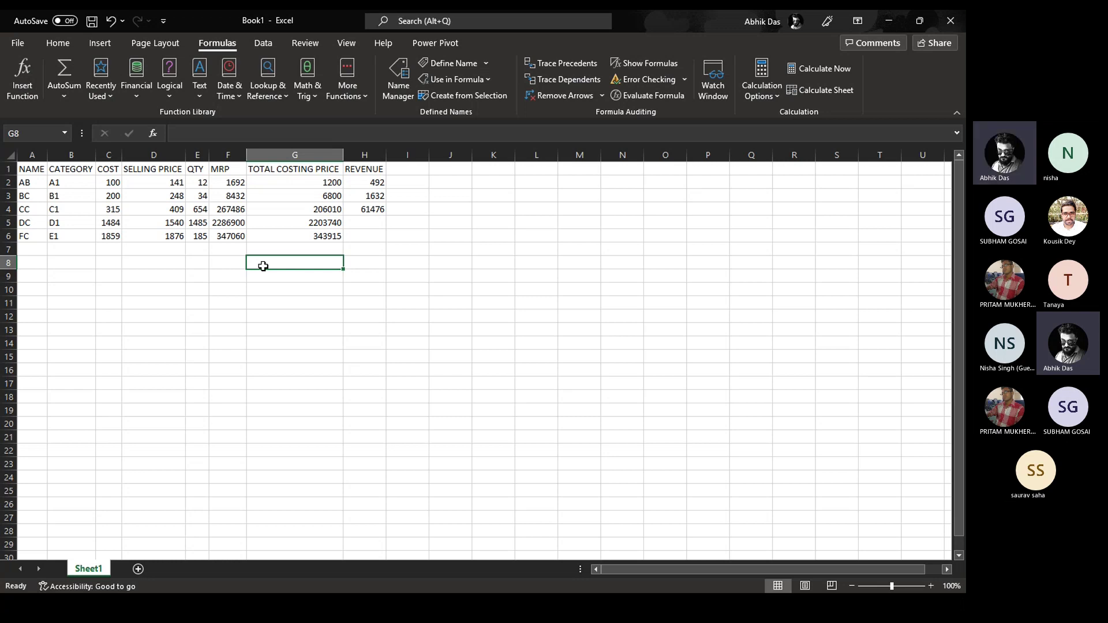
pyautogui.hotkey('ctrl', 'Up')
pyautogui.hotkey('ctrl', 'Up')
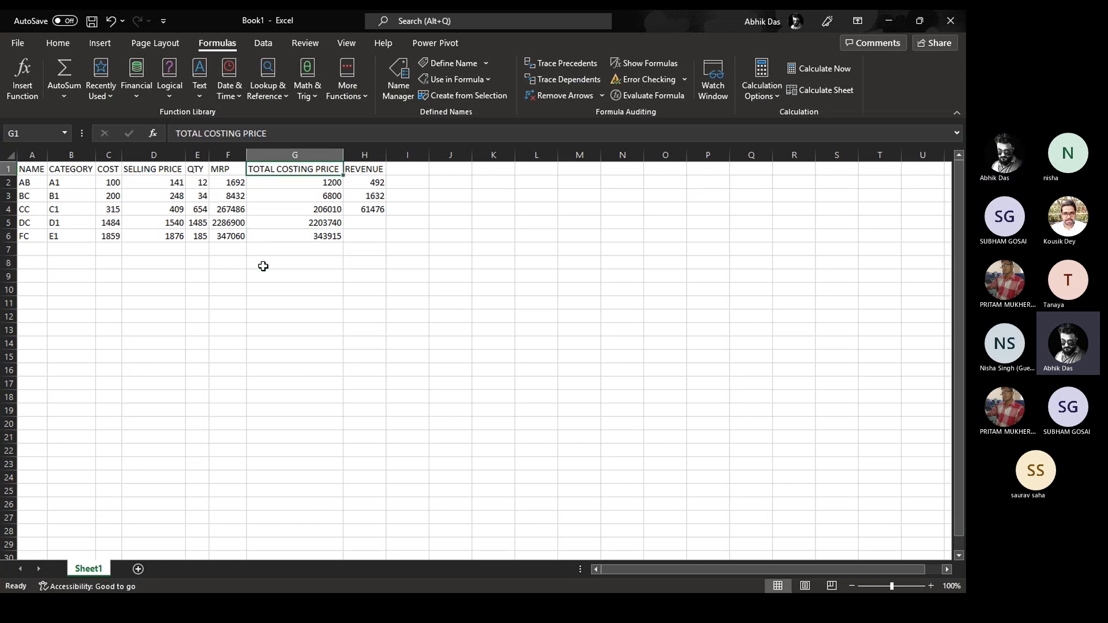
pyautogui.press('Right')
pyautogui.press('Down')
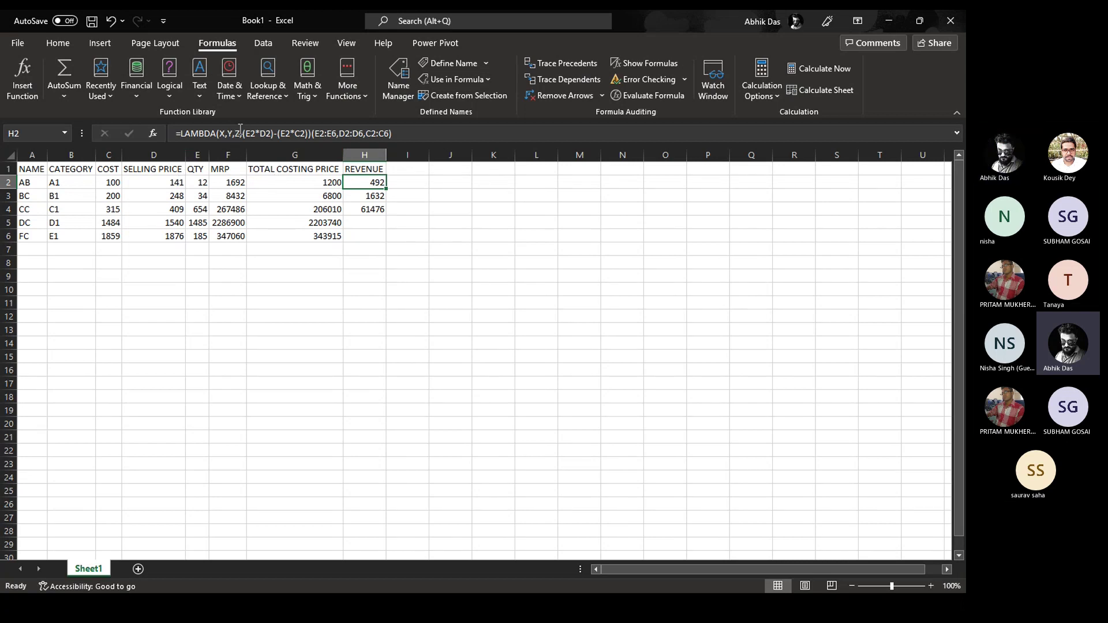
pyautogui.click(380, 210)
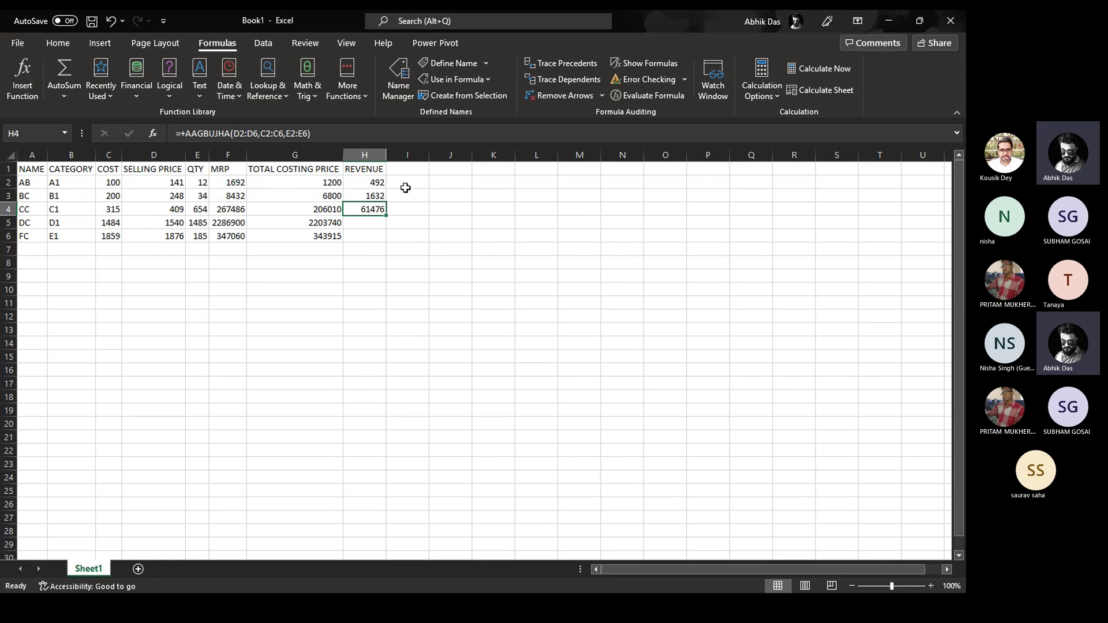
# Calculate MRP minus total costing price for row 2 in cell I2 with the formula +F2-G2
pyautogui.click(409, 182)
pyautogui.write('+')
pyautogui.press('Left')
pyautogui.press('Left')
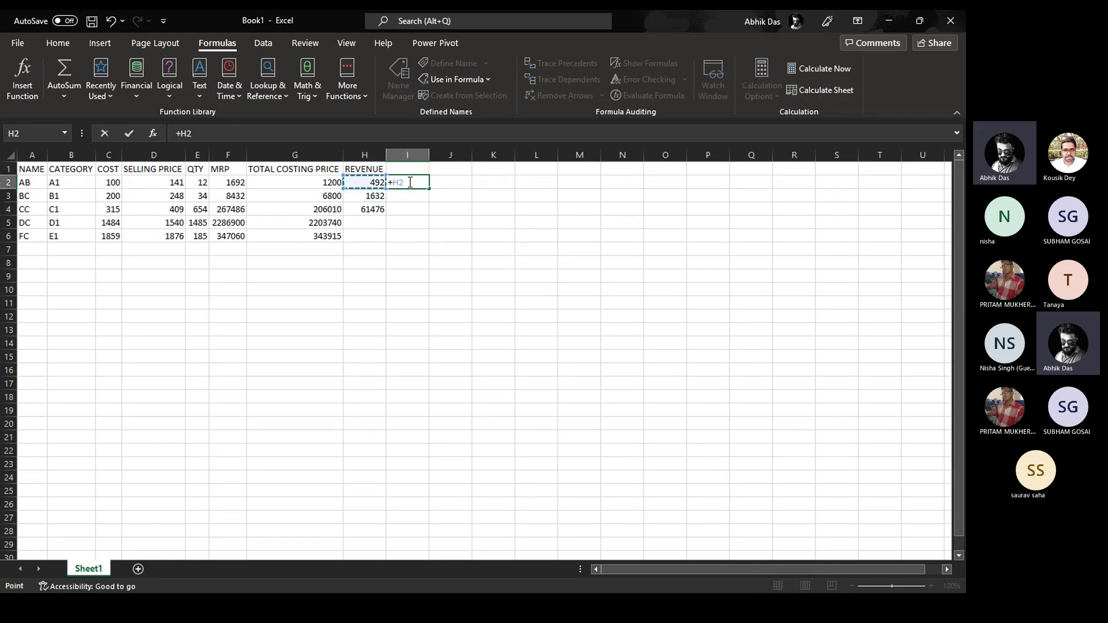
pyautogui.press('Left')
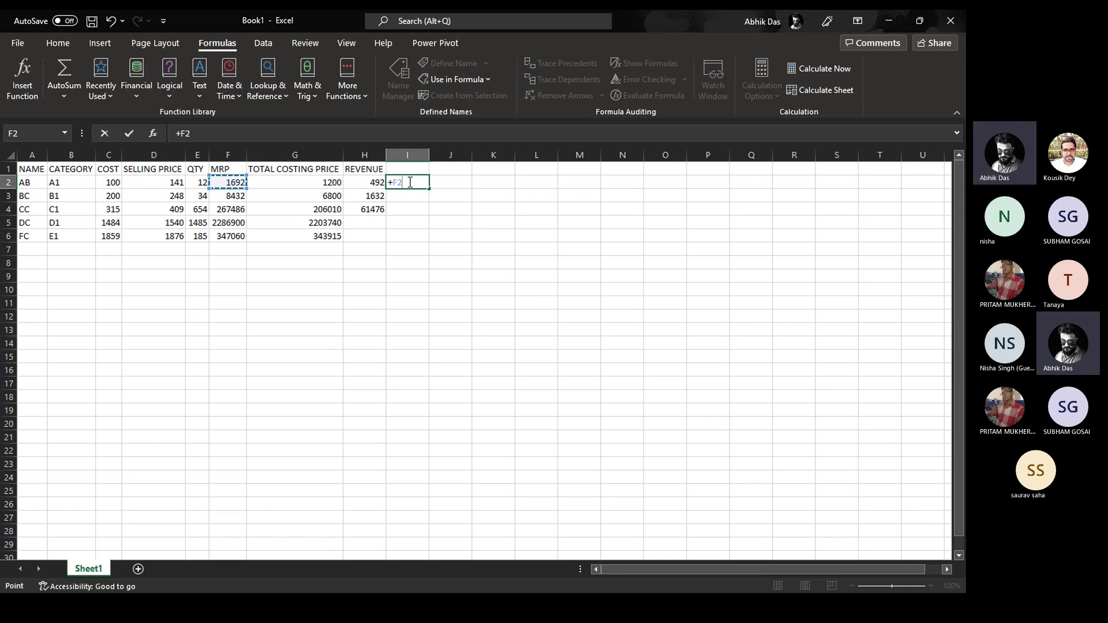
pyautogui.write('-')
pyautogui.press('Left')
pyautogui.press('Left')
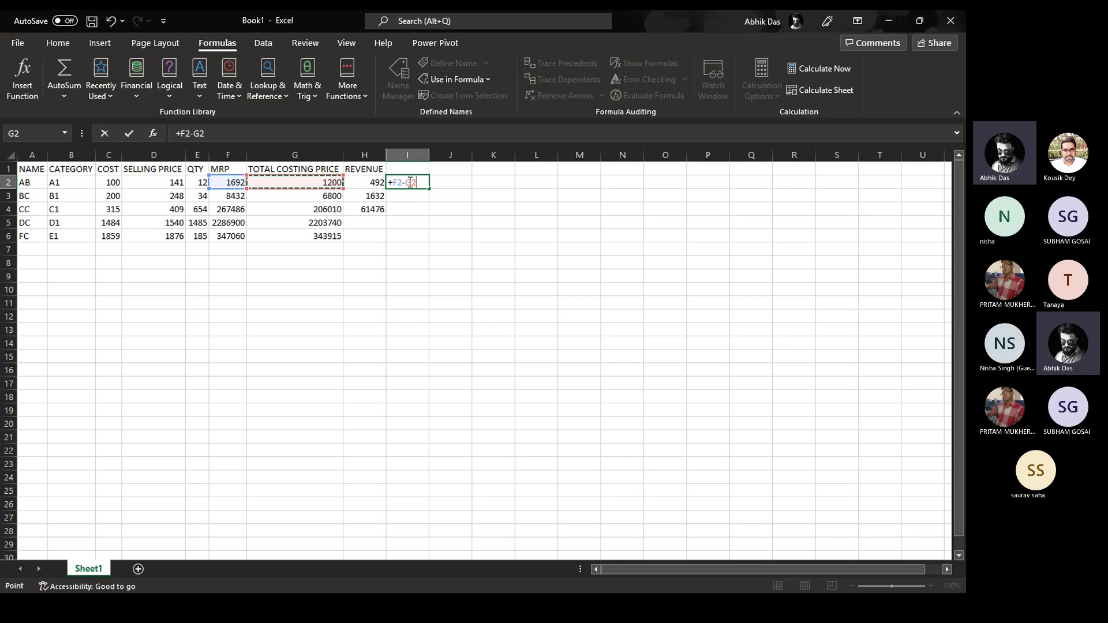
pyautogui.press('Return')
pyautogui.click(410, 182)
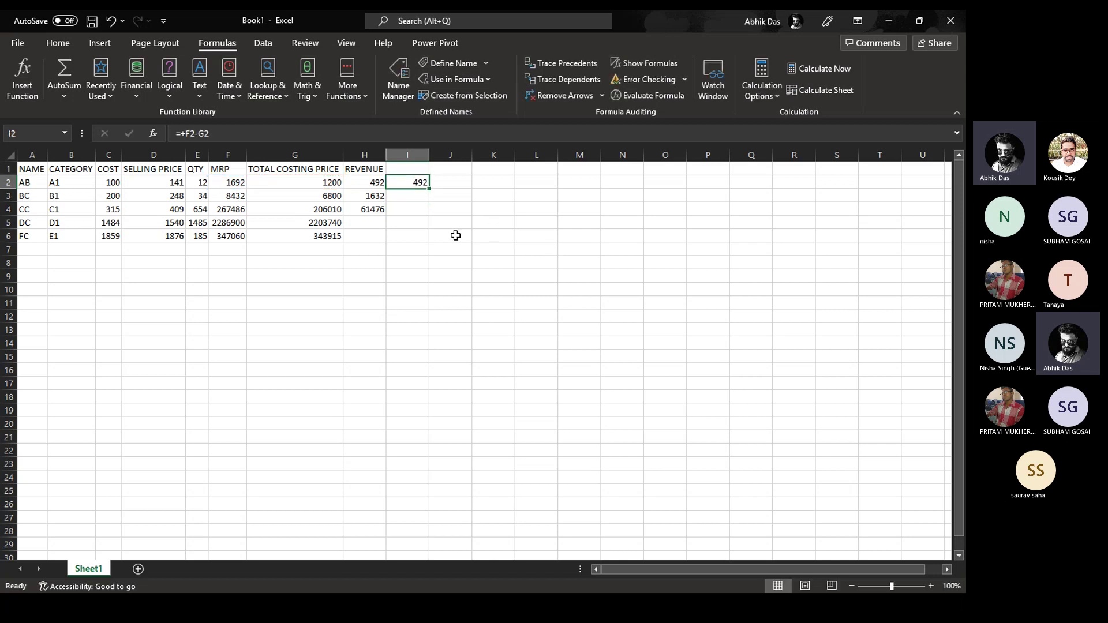
# Fill the subtraction formula from I2 down to I4 beside the revenue values
pyautogui.click(371, 188)
pyautogui.click(414, 181)
pyautogui.moveTo(429, 189); pyautogui.dragTo(428, 215)
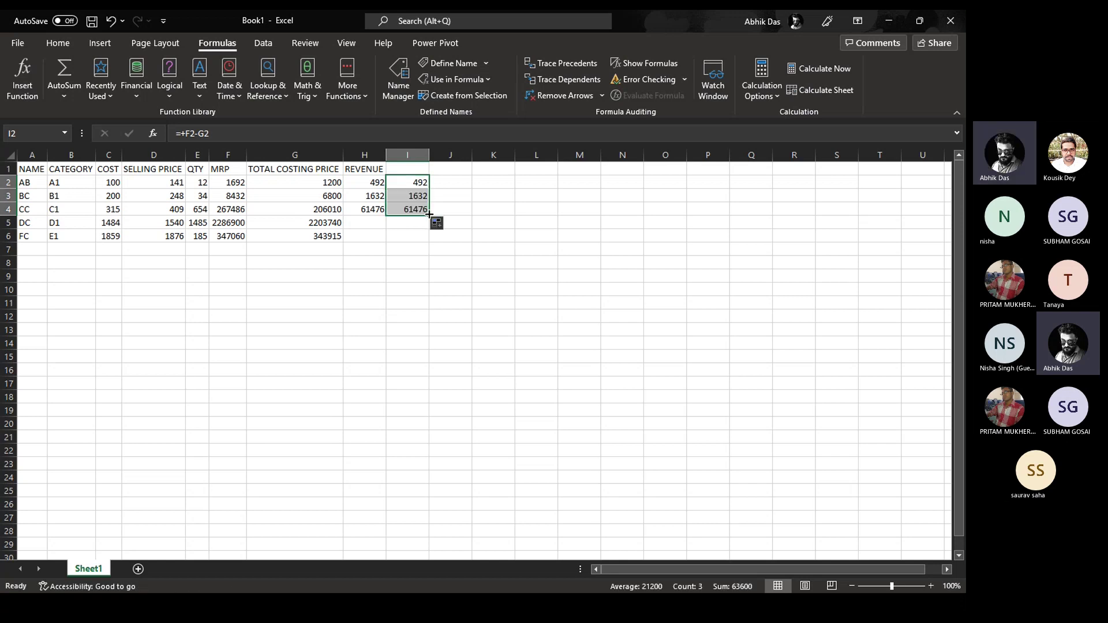
# Examine the ranges passed to the LAMBDA formula in H2, the check value in I2 and the MRP values in F2:F6
pyautogui.click(375, 182)
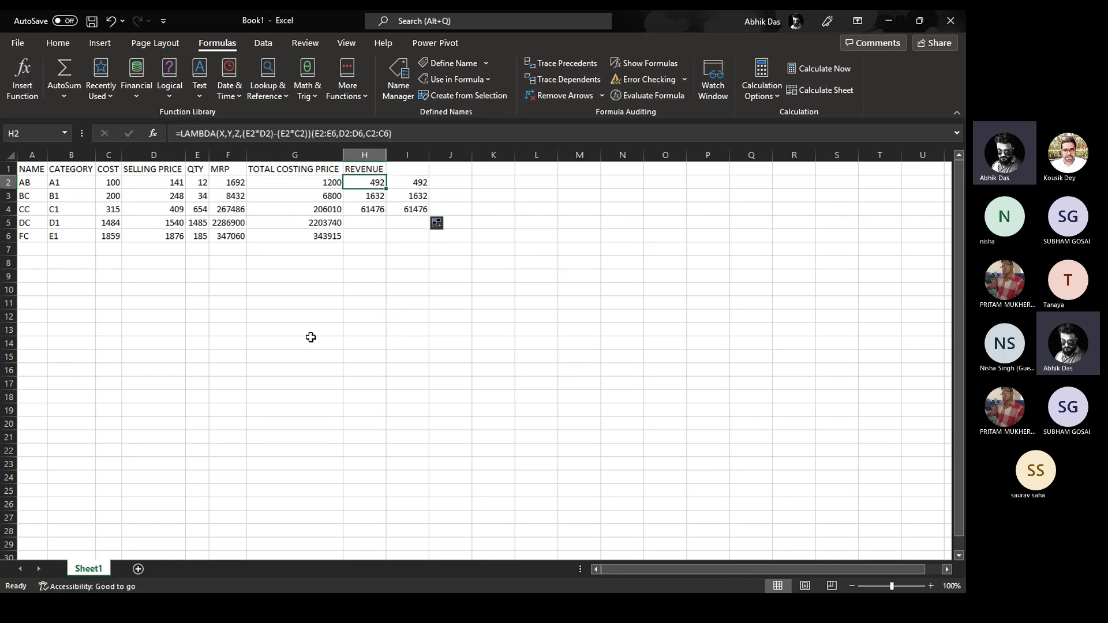
pyautogui.click(418, 182)
pyautogui.click(410, 167)
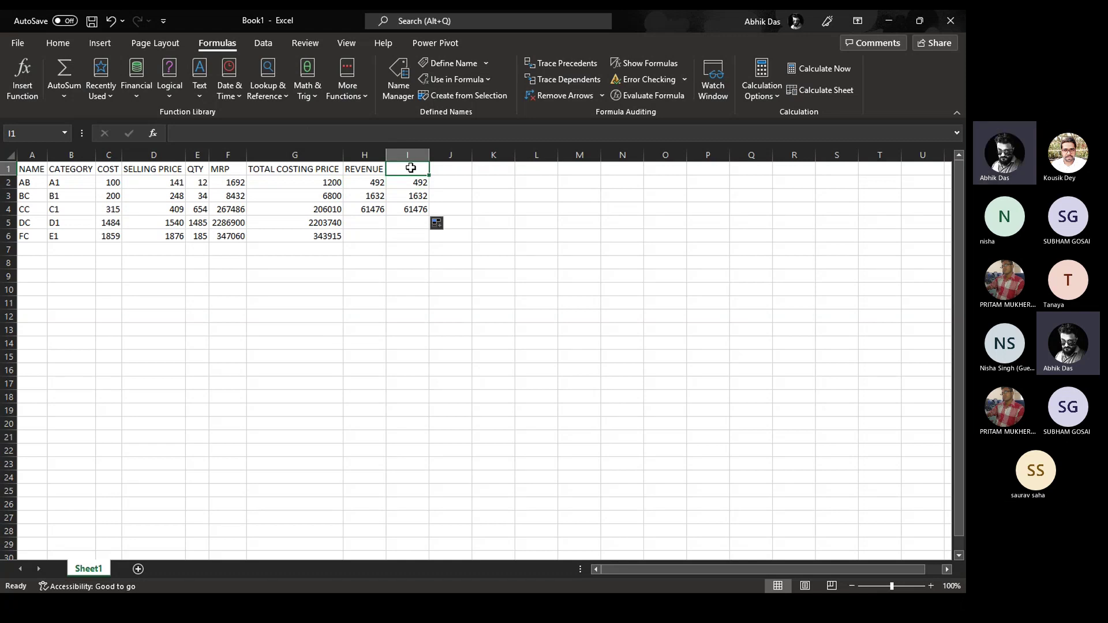
pyautogui.click(371, 184)
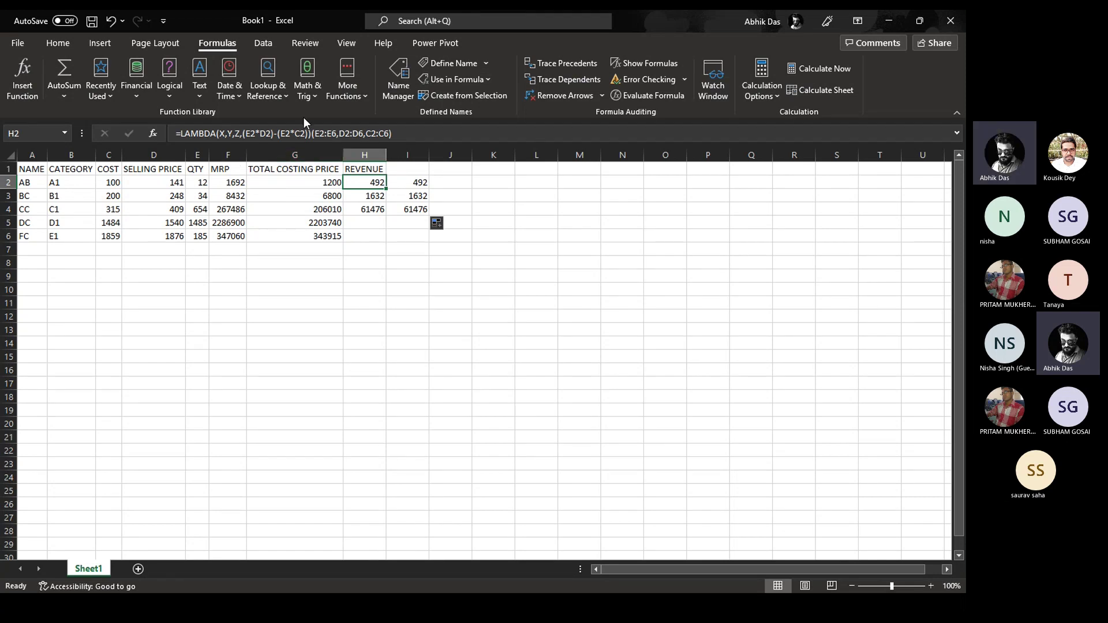
pyautogui.click(313, 133)
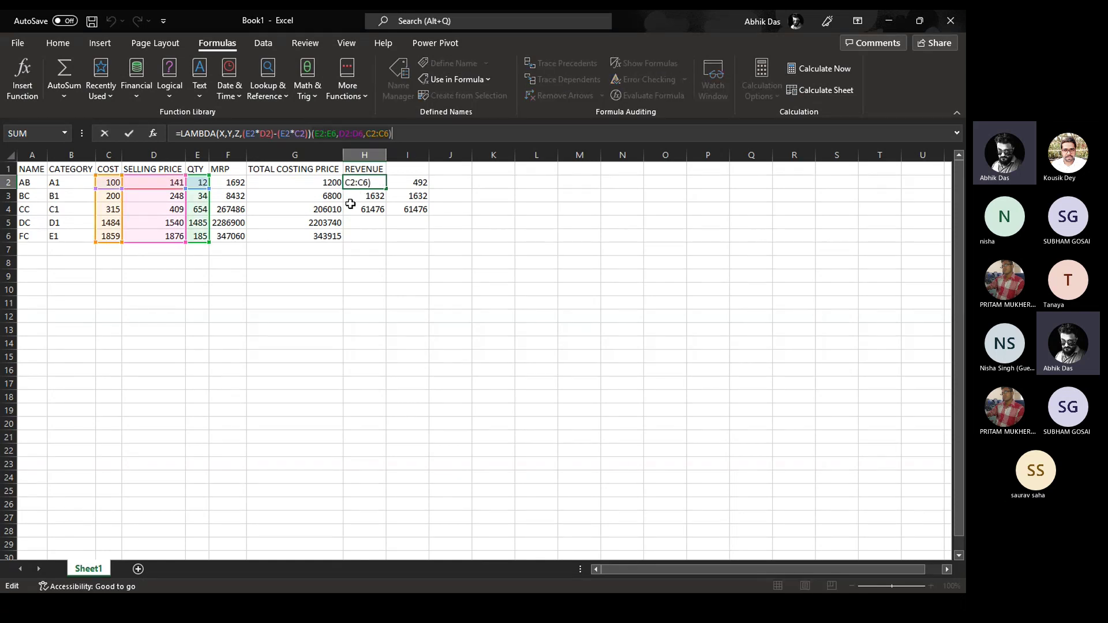
pyautogui.click(456, 237)
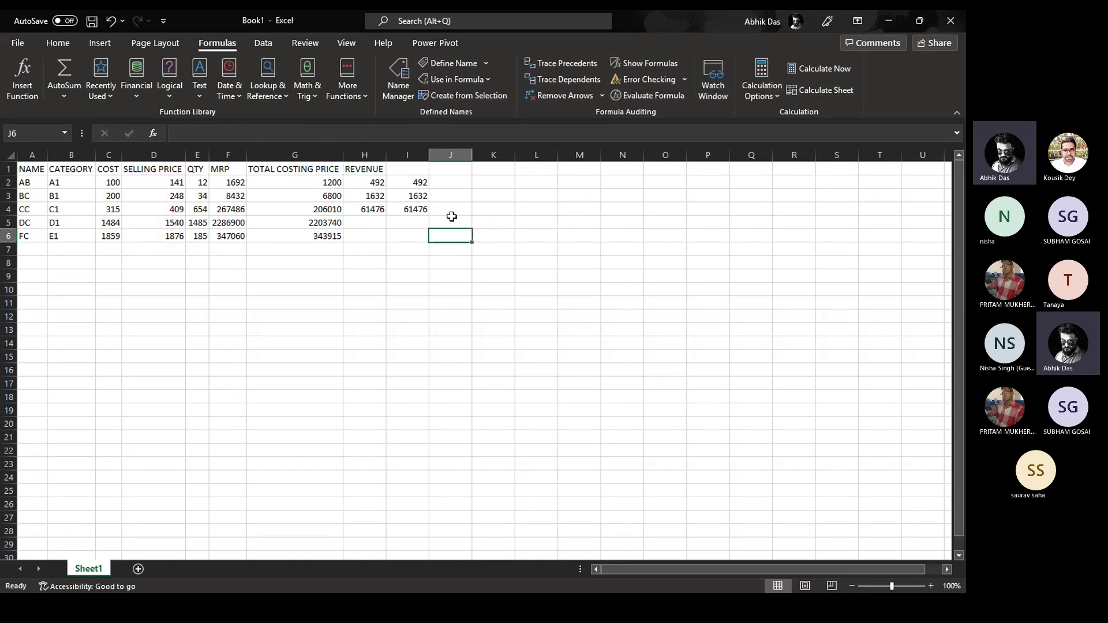
pyautogui.click(228, 182)
pyautogui.click(229, 234)
pyautogui.moveTo(235, 182); pyautogui.dragTo(229, 237)
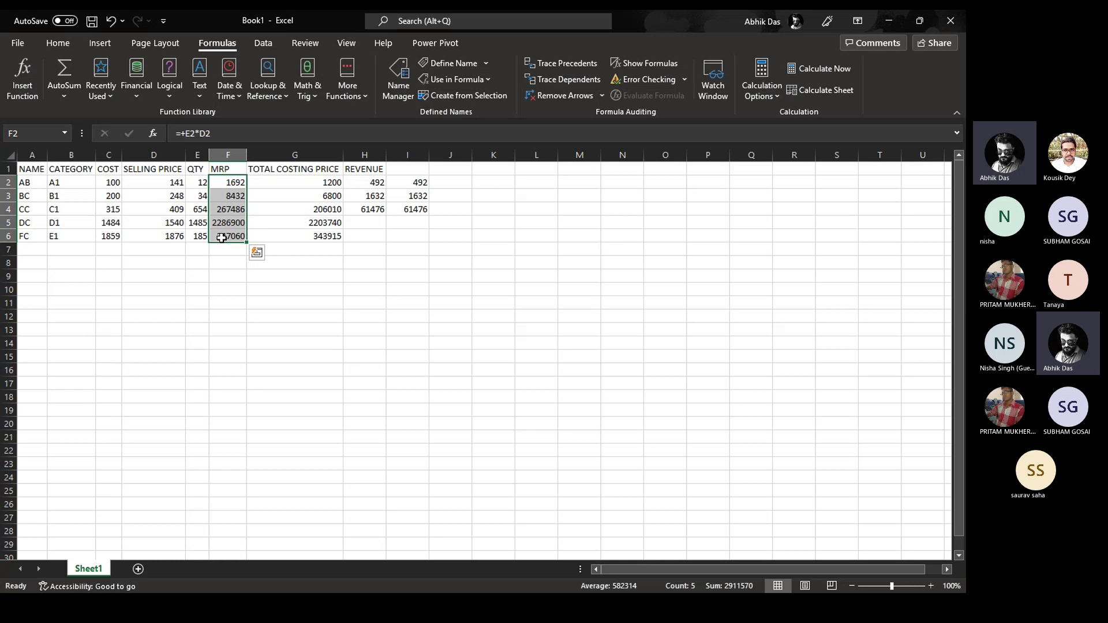
# Compare the custom function formula in H4 with the calculation part of the LAMBDA formula in H2
pyautogui.click(359, 210)
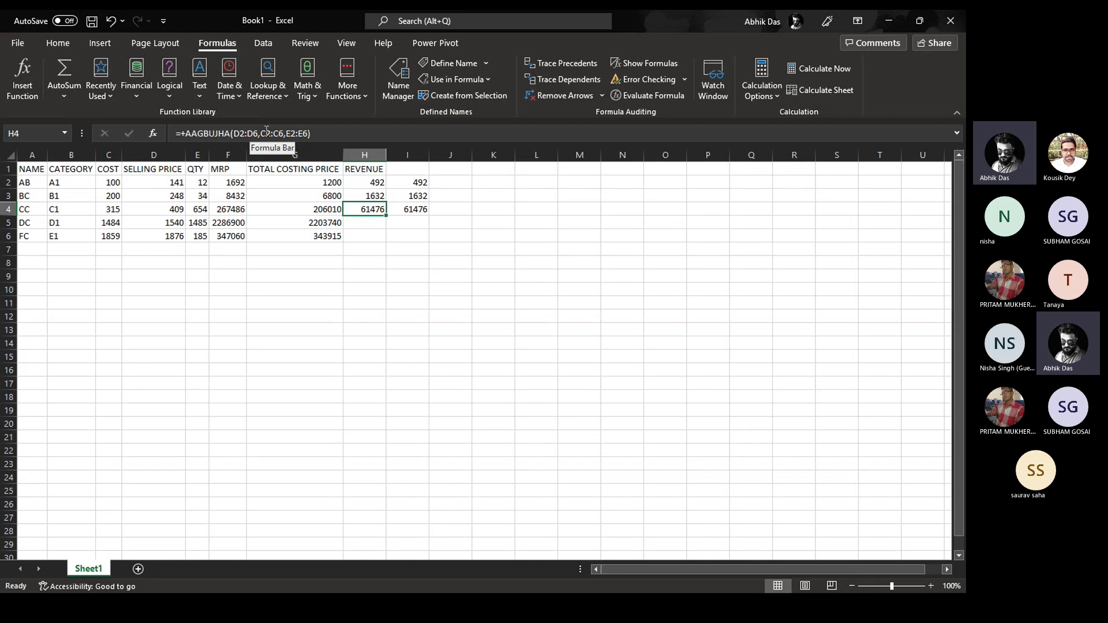
pyautogui.press('Up')
pyautogui.press('Up')
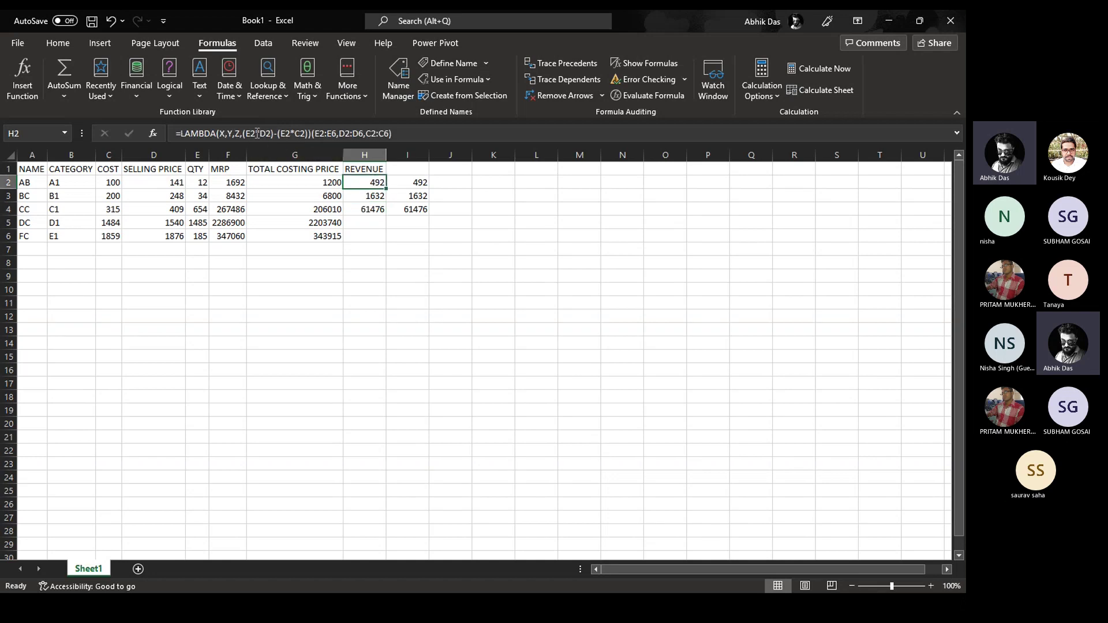
pyautogui.click(248, 132)
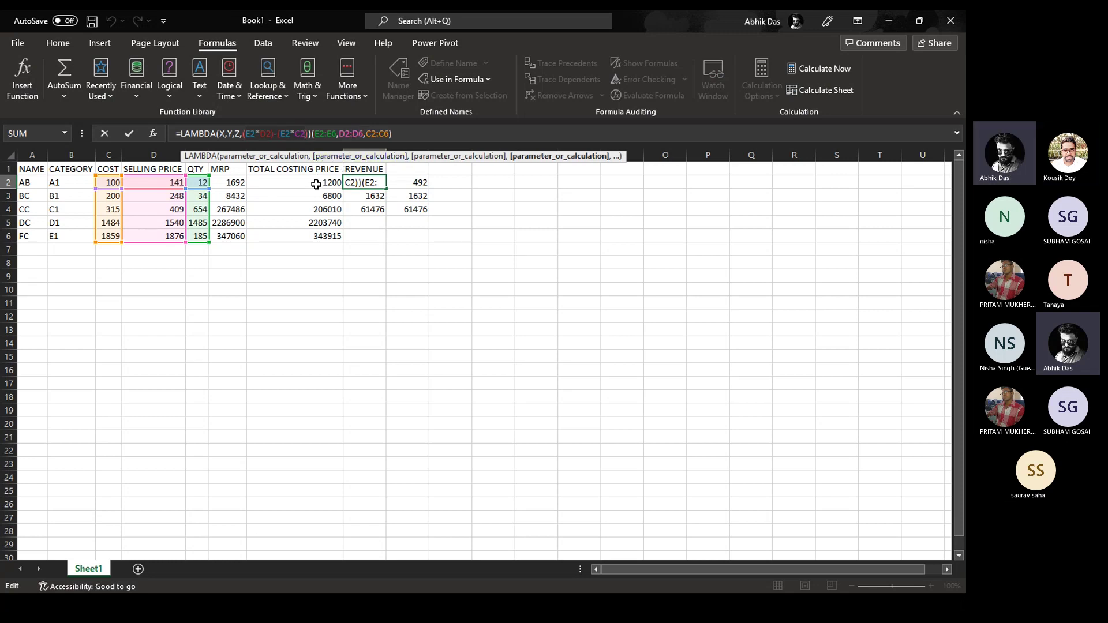
pyautogui.click(259, 136)
pyautogui.click(247, 134)
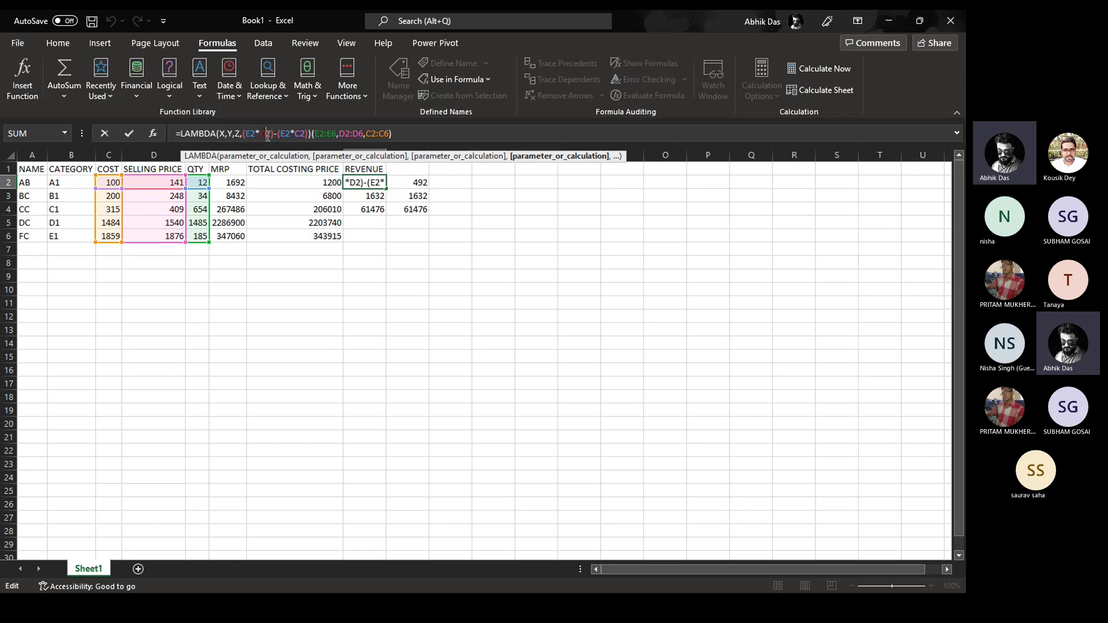
# Try the range E2:E6 in place of the first E2 in H2's LAMBDA calculation, and restore the single-cell reference
pyautogui.press('BackSpace')
pyautogui.press('BackSpace')
pyautogui.moveTo(191, 184); pyautogui.dragTo(194, 232)
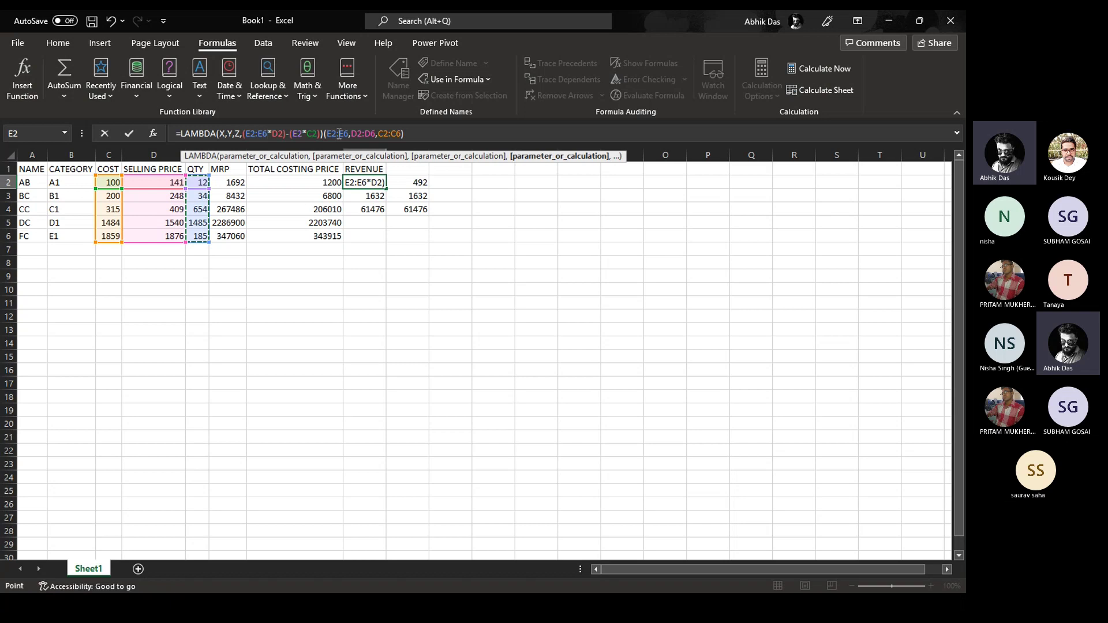
pyautogui.press('BackSpace')
pyautogui.press('BackSpace')
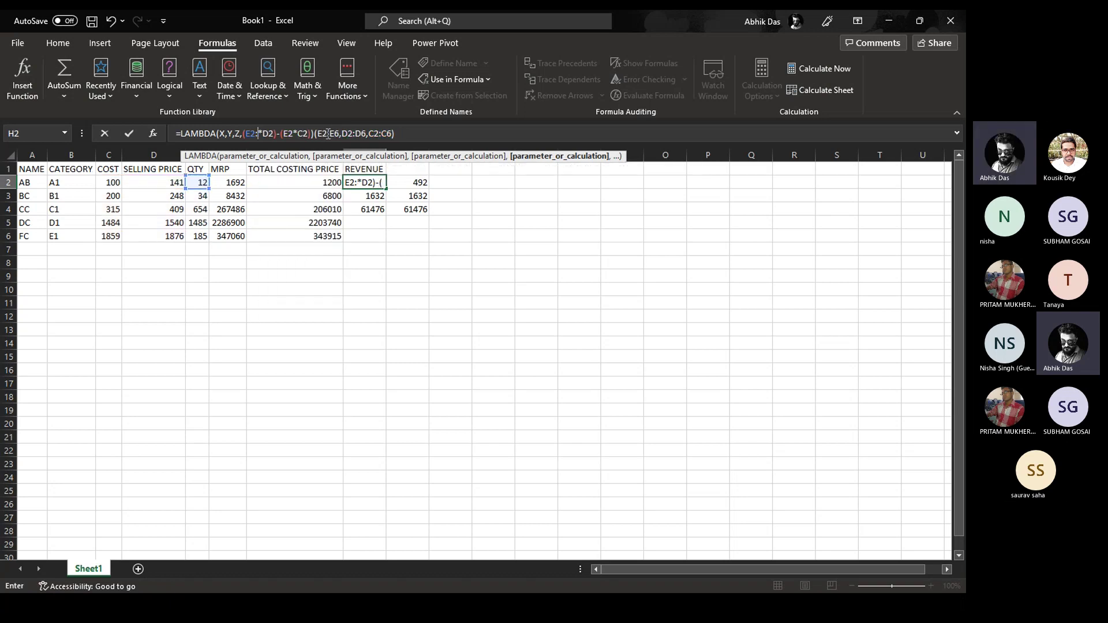
pyautogui.press('BackSpace')
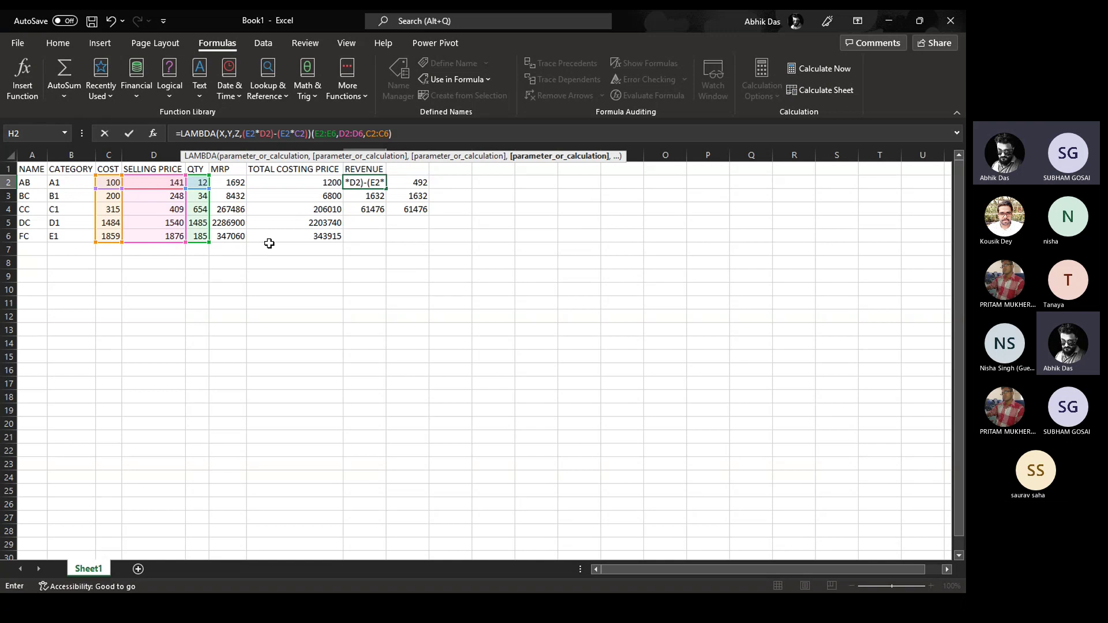
pyautogui.press('Return')
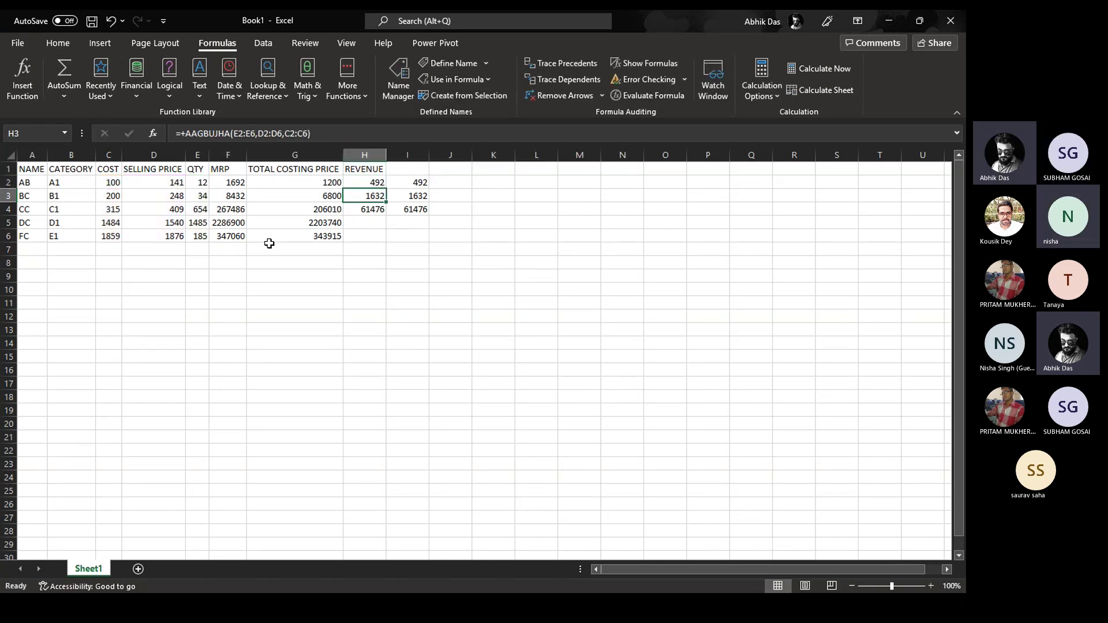
pyautogui.press('Up')
pyautogui.press('Right')
pyautogui.press('Right')
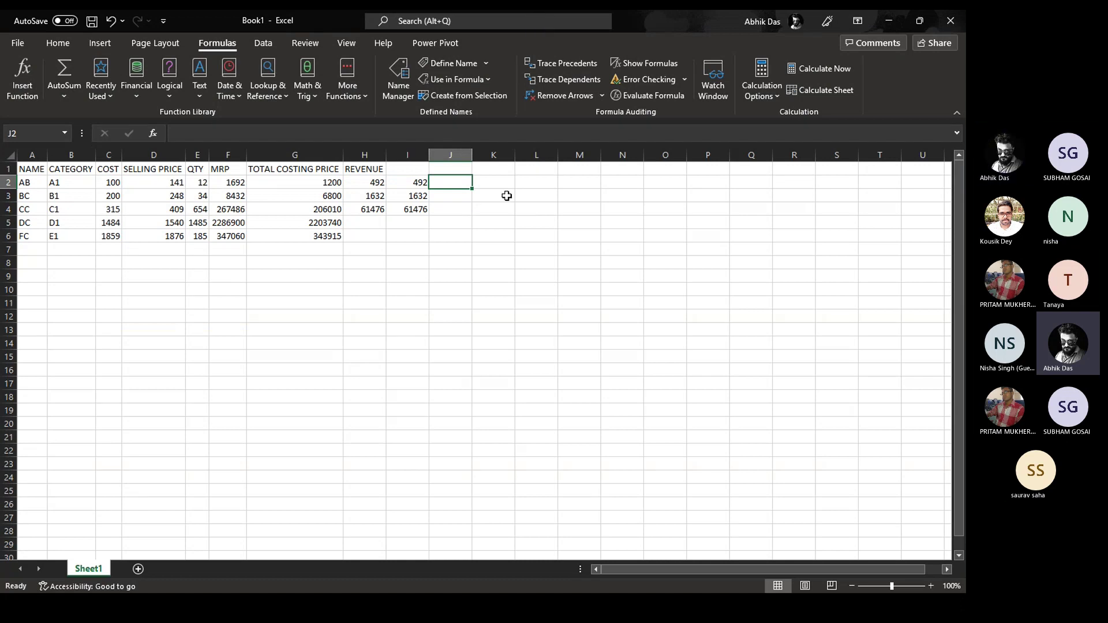
pyautogui.hotkey('alt', 'Tab')
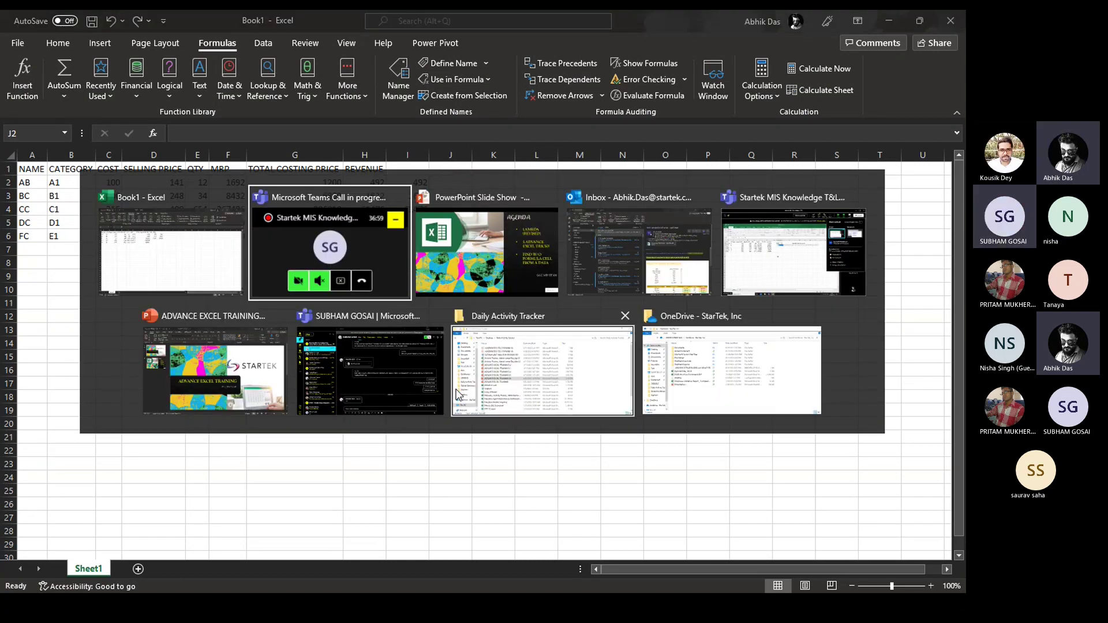
pyautogui.hotkey('alt', 'Tab')
pyautogui.hotkey('alt', 'shift', 'Tab')
pyautogui.hotkey('alt', 'Tab')
pyautogui.hotkey('alt', 'Tab')
pyautogui.hotkey('alt', 'shift', 'Tab')
pyautogui.hotkey('alt', 'shift', 'Tab')
pyautogui.hotkey('alt', 'shift', 'Tab')
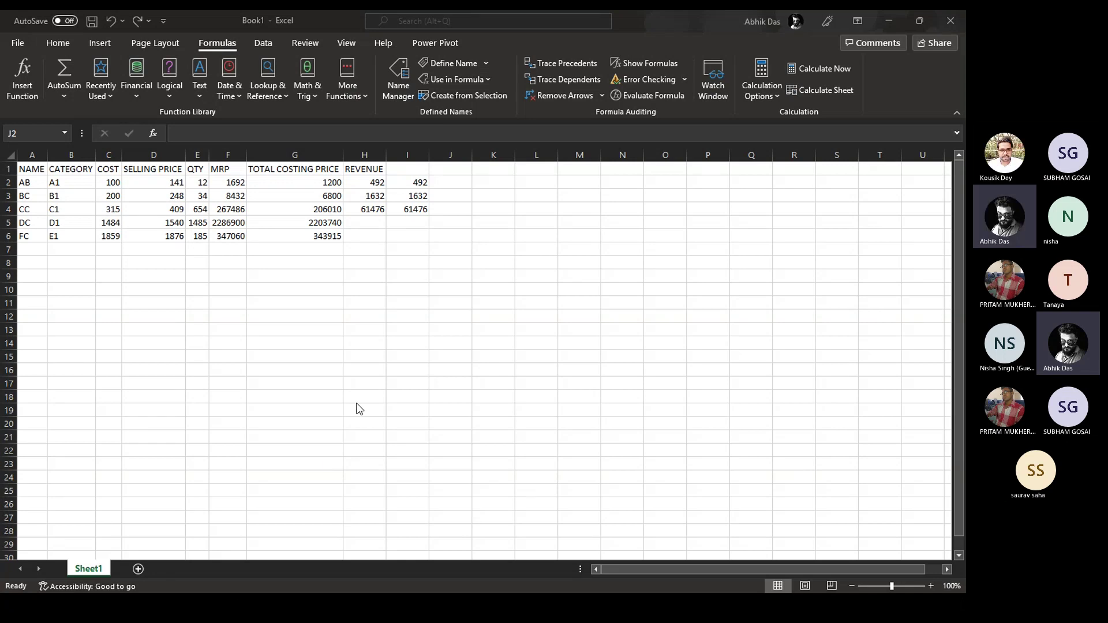
pyautogui.click(453, 181)
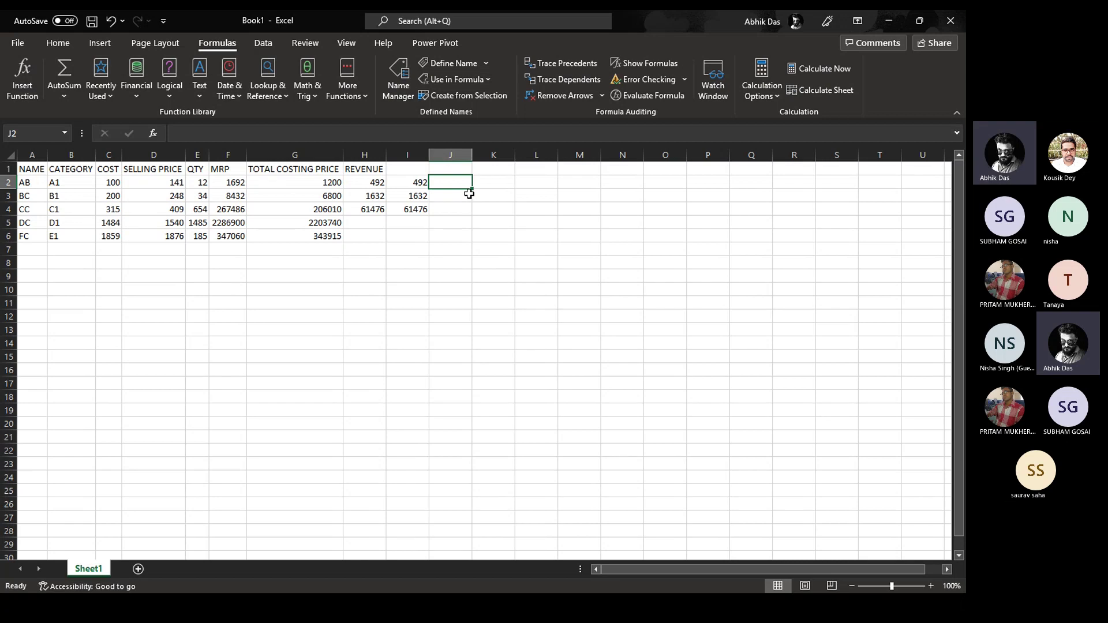
# Copy the table A1:G6, without the revenue columns, onto a new worksheet starting at A1
pyautogui.press('Left')
pyautogui.hotkey('ctrl', 'Home')
pyautogui.hotkey('shift', 'Right')
pyautogui.hotkey('shift', 'Right')
pyautogui.hotkey('shift', 'Right')
pyautogui.hotkey('shift', 'Right')
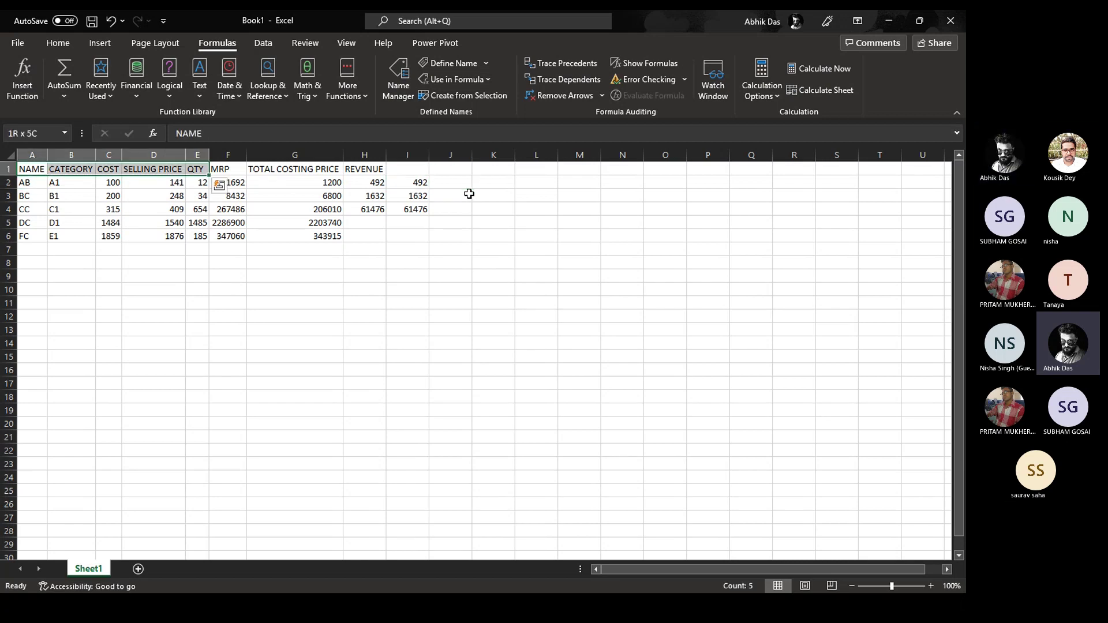
pyautogui.hotkey('shift', 'Right')
pyautogui.hotkey('shift', 'Right')
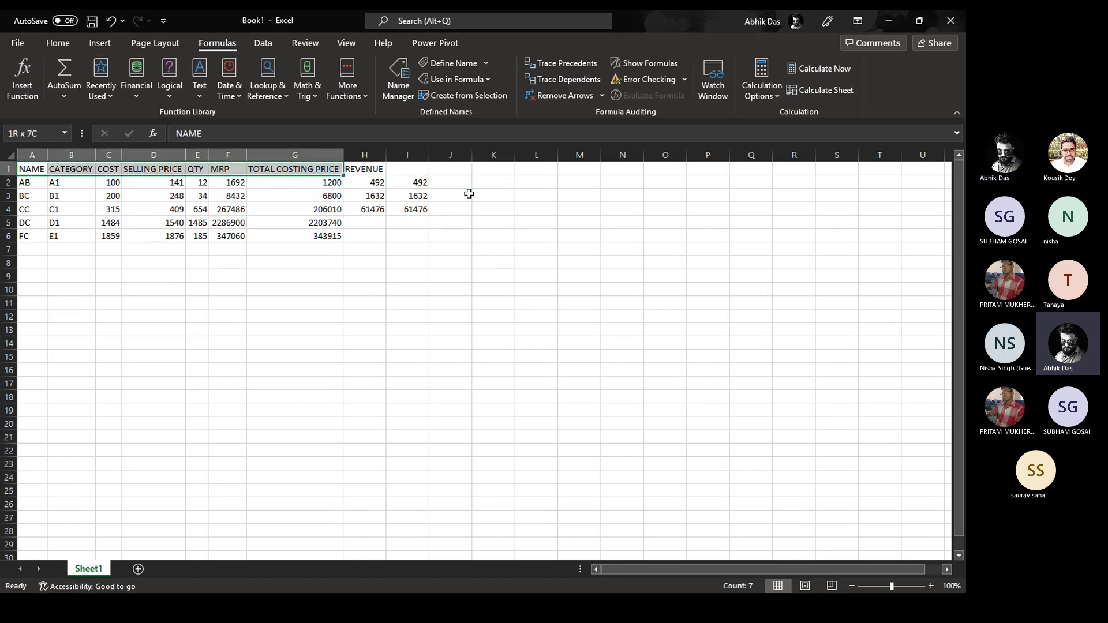
pyautogui.hotkey('ctrl', 'shift', 'Down')
pyautogui.hotkey('ctrl', 'c')
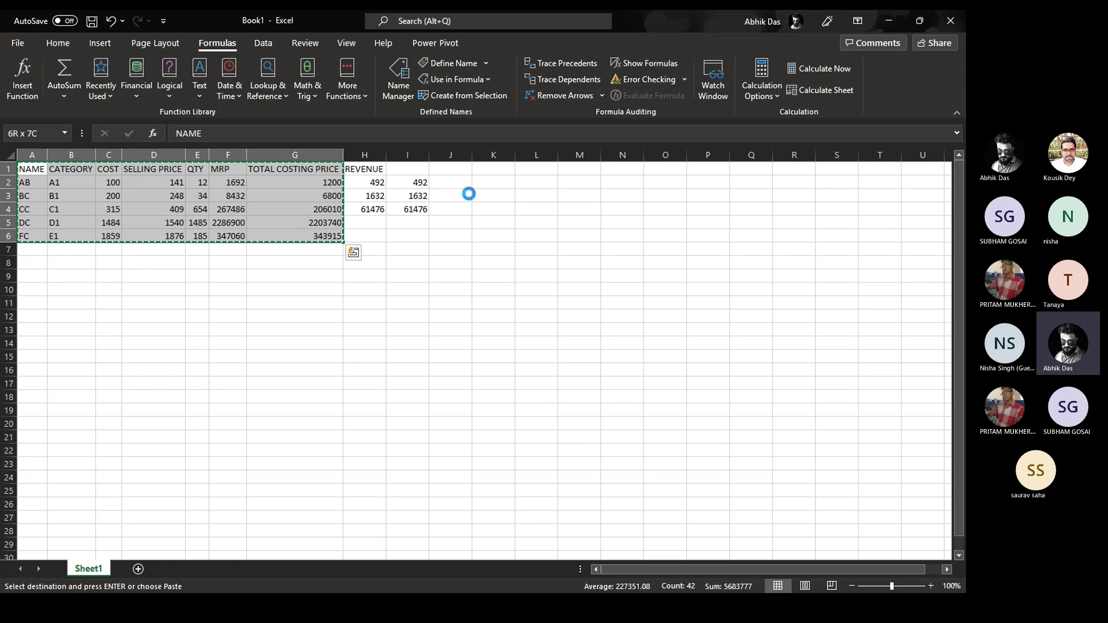
pyautogui.hotkey('shift', 'F11')
pyautogui.hotkey('ctrl', 'v')
# Fit all column widths of the pasted table to their contents
pyautogui.press('Right')
pyautogui.press('Right')
pyautogui.press('Right')
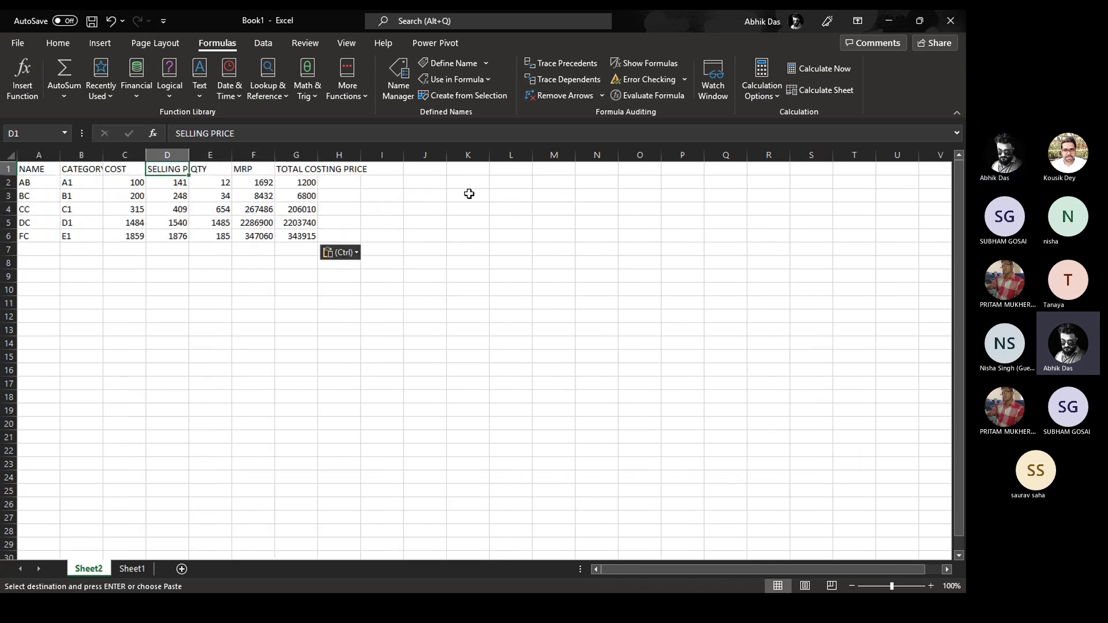
pyautogui.hotkey('ctrl', 'a')
pyautogui.hotkey('alt', 'h')
pyautogui.press('o')
pyautogui.press('i')
# Add the header Revenue in H1, beside the total costing price column
pyautogui.press('Right')
pyautogui.press('Right')
pyautogui.press('Right')
pyautogui.press('Right')
pyautogui.press('Right')
pyautogui.press('Left')
pyautogui.write('rEVENUE')
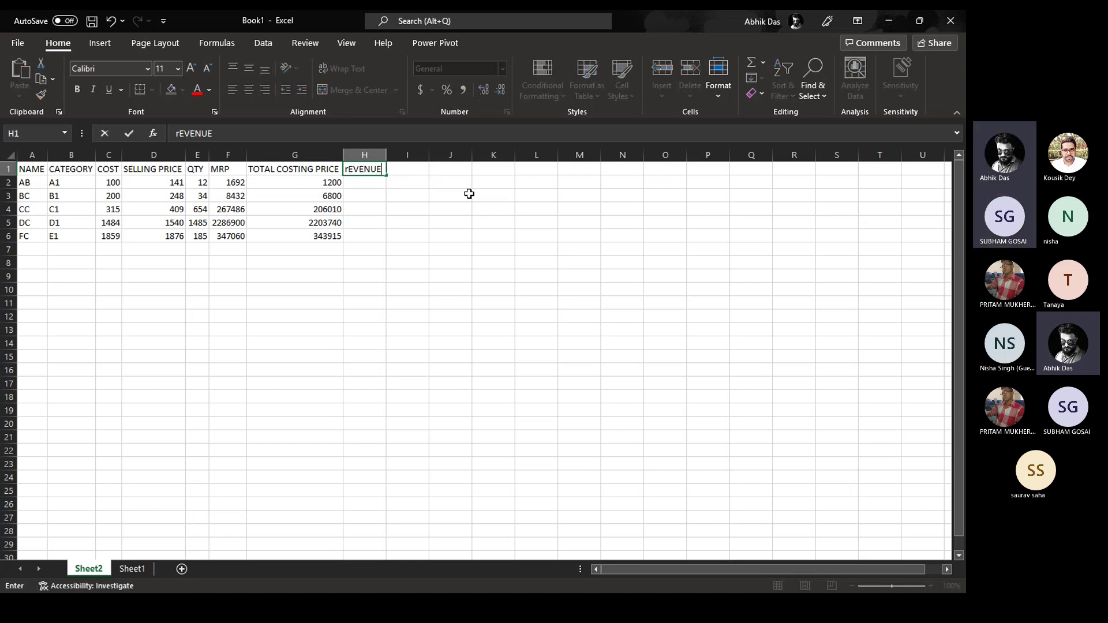
pyautogui.press('Return')
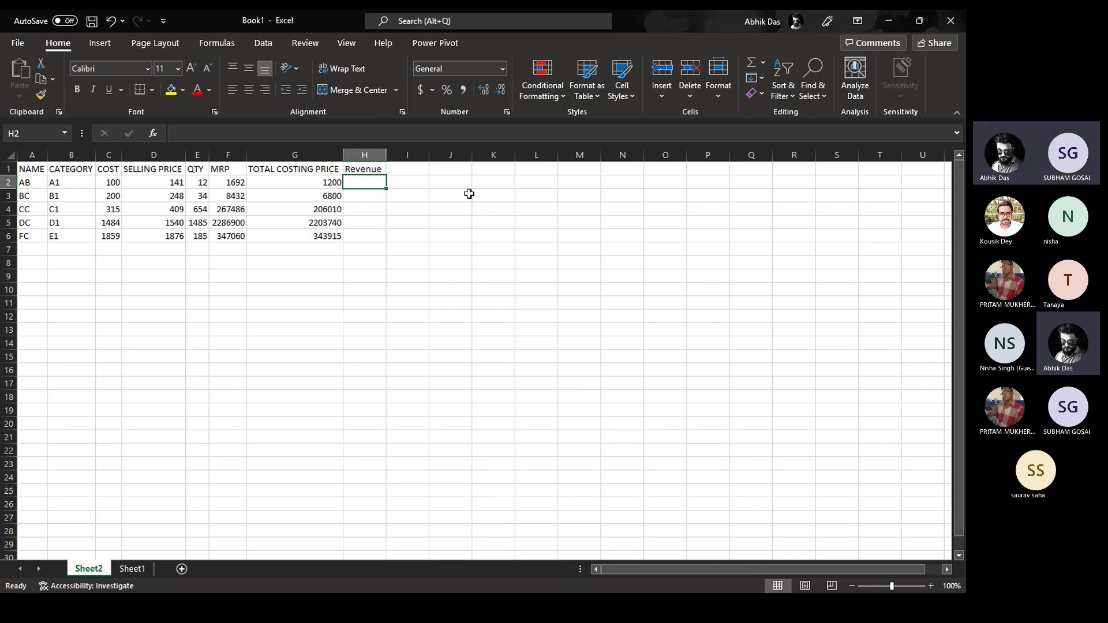
pyautogui.write('+')
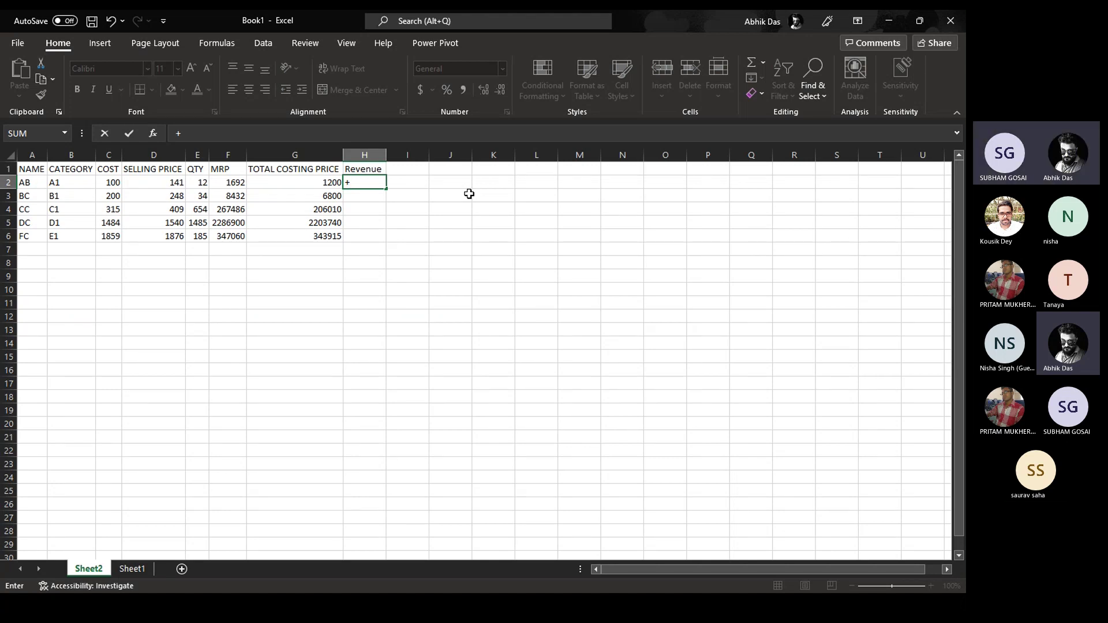
pyautogui.press('Left')
pyautogui.write('-')
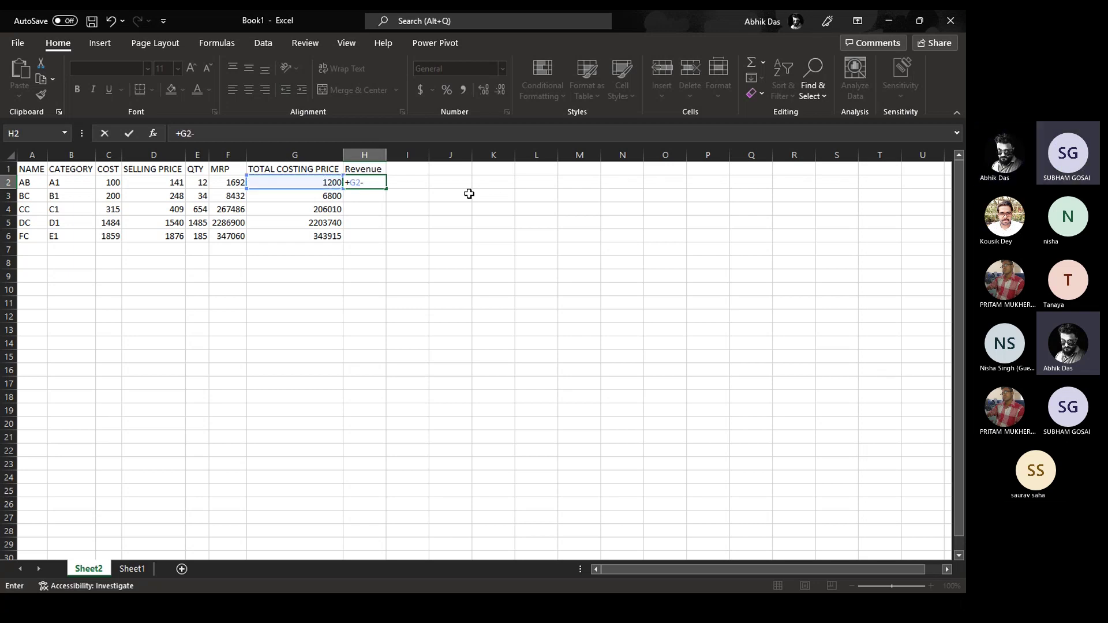
pyautogui.press('Left')
pyautogui.press('Left')
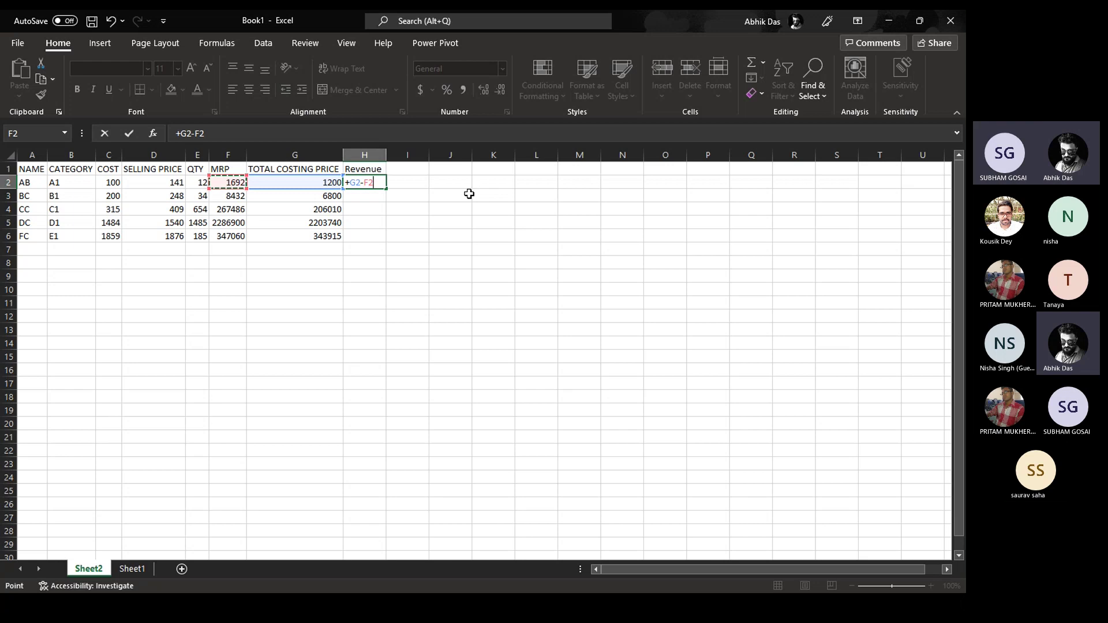
pyautogui.press('BackSpace')
pyautogui.press('BackSpace')
pyautogui.press('BackSpace')
pyautogui.press('BackSpace')
pyautogui.press('BackSpace')
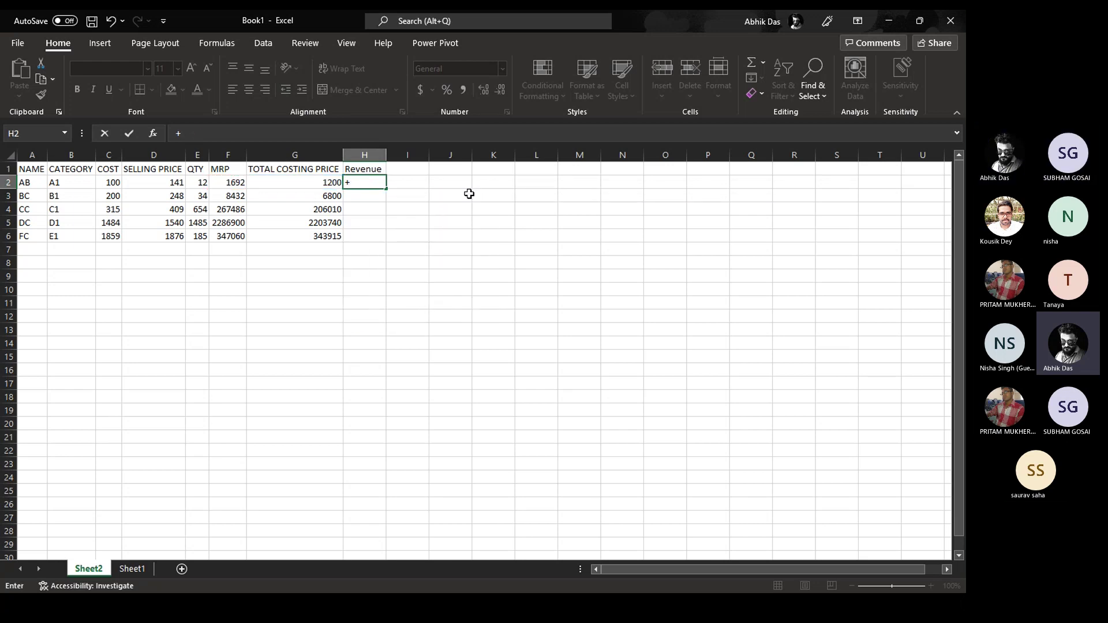
pyautogui.press('Left')
pyautogui.press('Left')
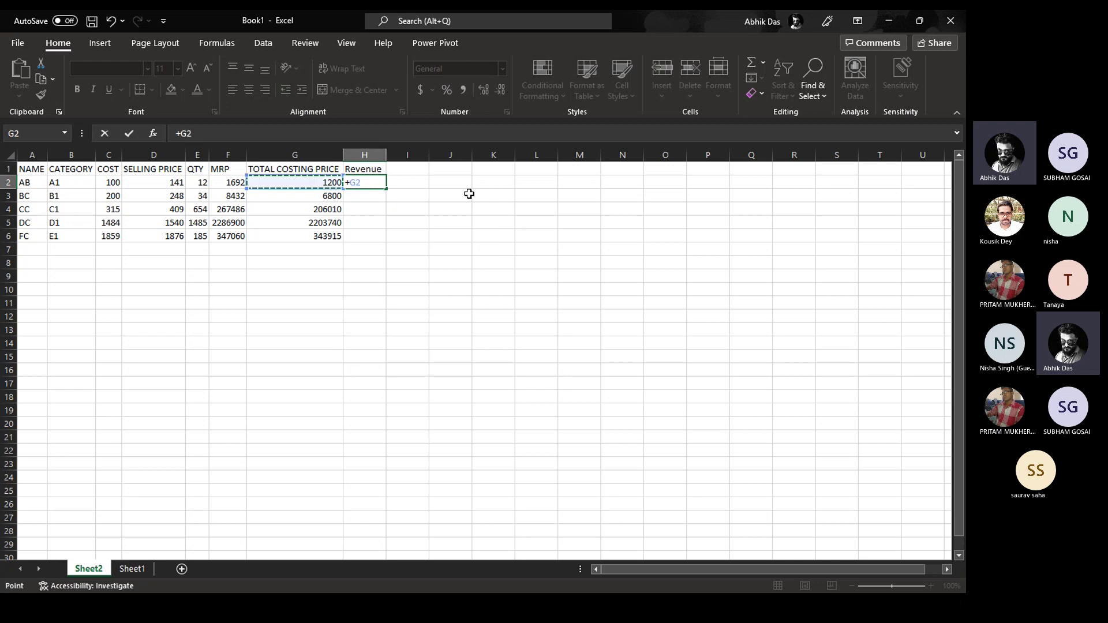
pyautogui.press('Escape')
# Examine the row 2 cells from cost to total costing price to see which inputs the revenue calculation needs
pyautogui.press('Left')
pyautogui.press('Left')
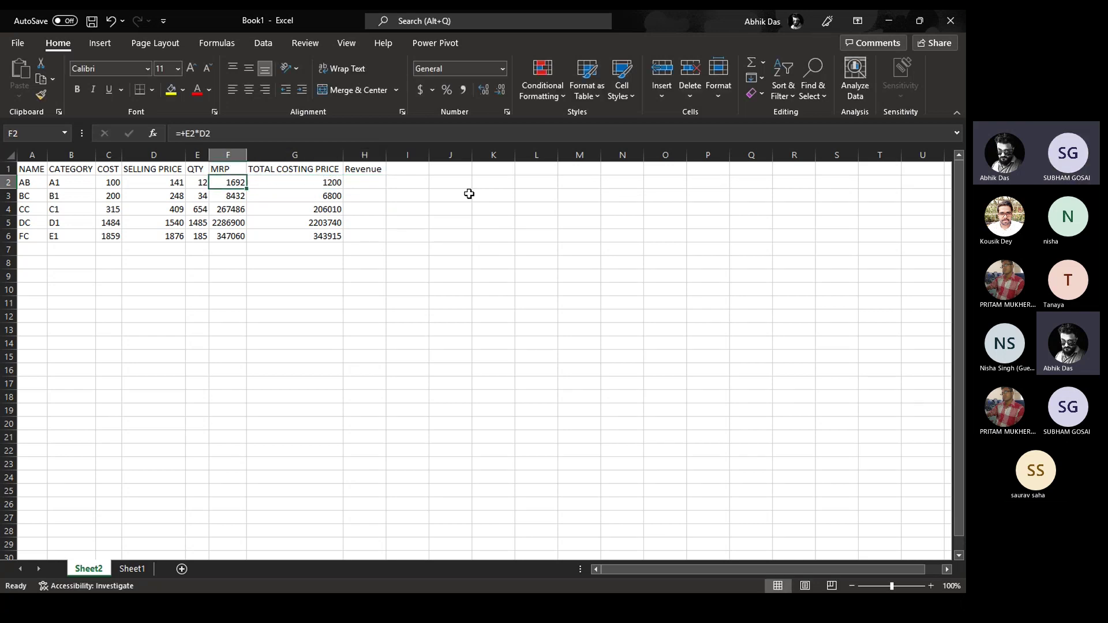
pyautogui.press('Left')
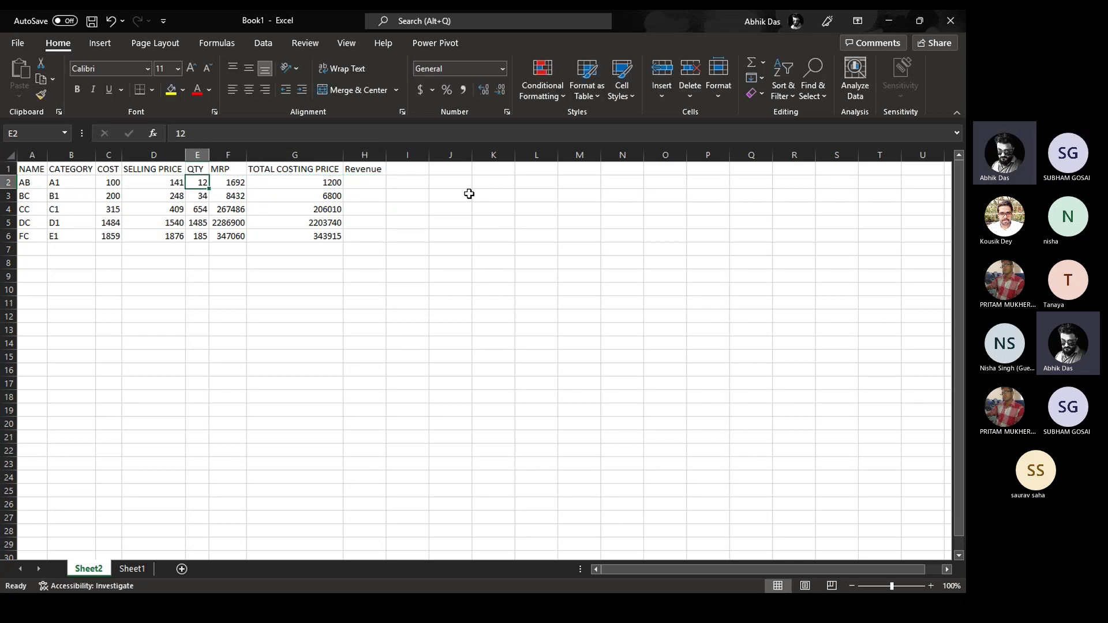
pyautogui.press('Left')
pyautogui.press('Right')
pyautogui.press('Left')
pyautogui.press('Left')
pyautogui.press('Right')
pyautogui.press('Right')
pyautogui.press('Right')
pyautogui.press('Left')
pyautogui.press('Right')
pyautogui.press('Right')
pyautogui.press('Right')
pyautogui.press('Right')
pyautogui.press('Left')
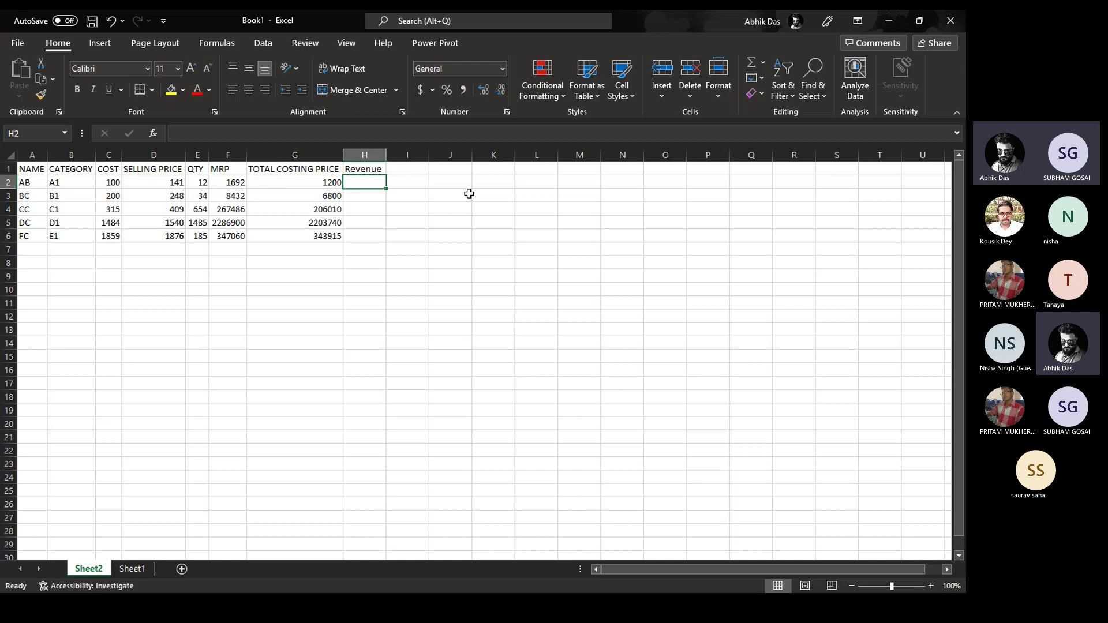
pyautogui.press('Left')
pyautogui.press('Right')
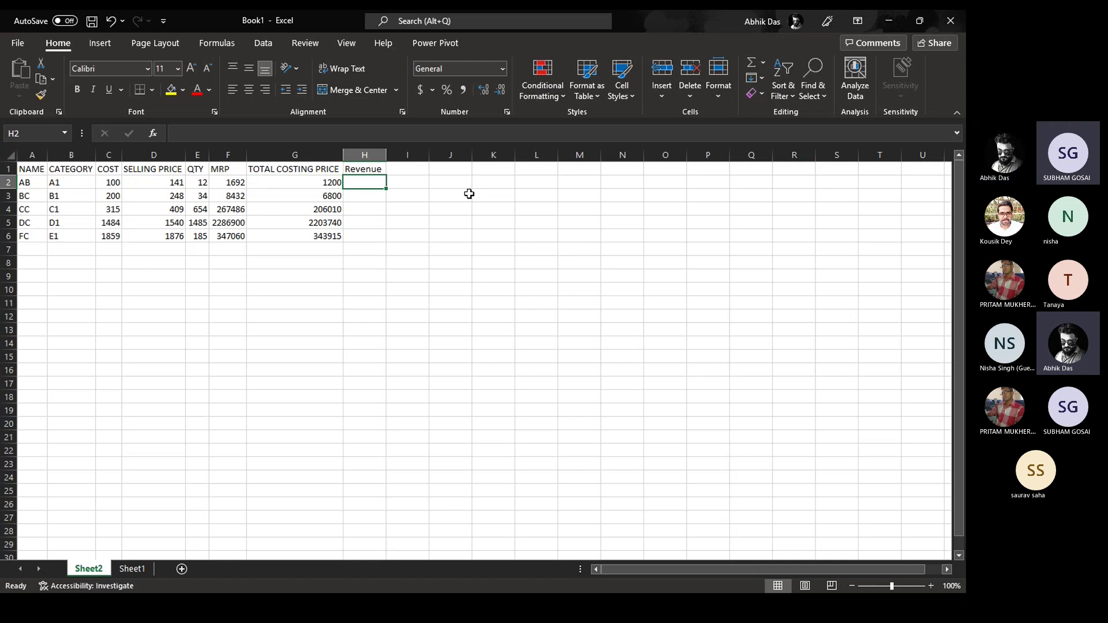
# Begin the revenue formula in H2 by multiplying selling price D2 by quantity E2 in parentheses, followed by a minus sign
pyautogui.write('+')
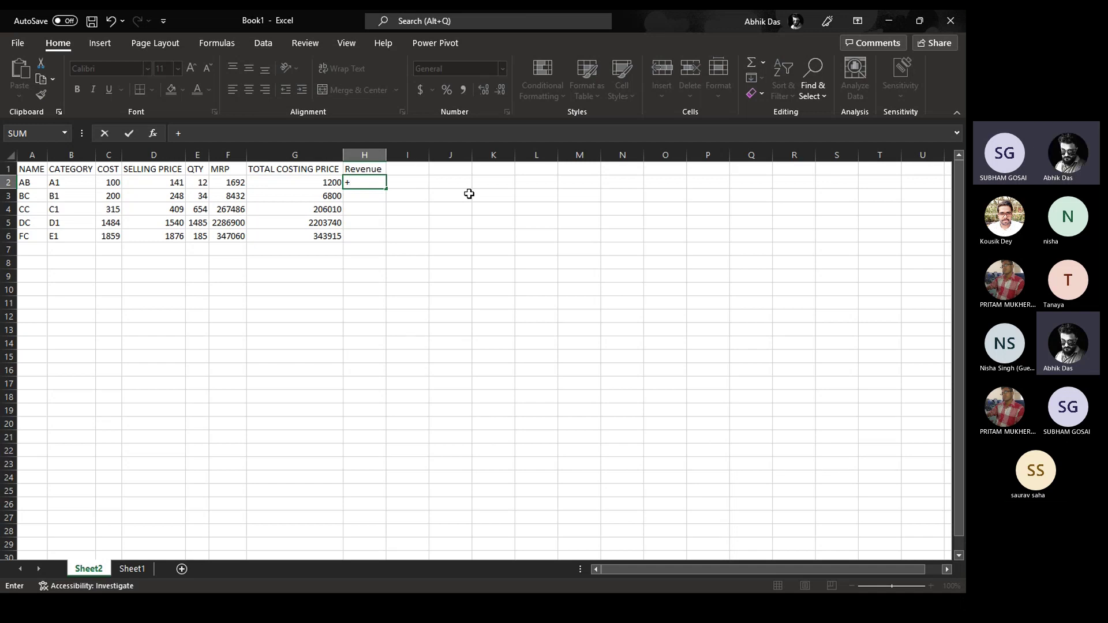
pyautogui.write('(')
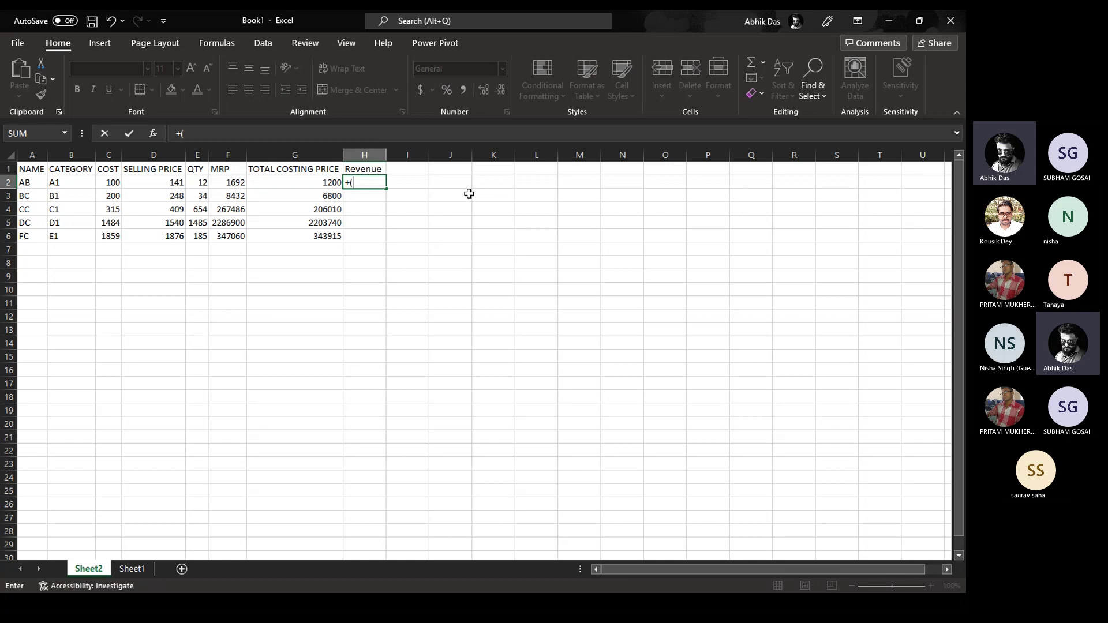
pyautogui.press('Left')
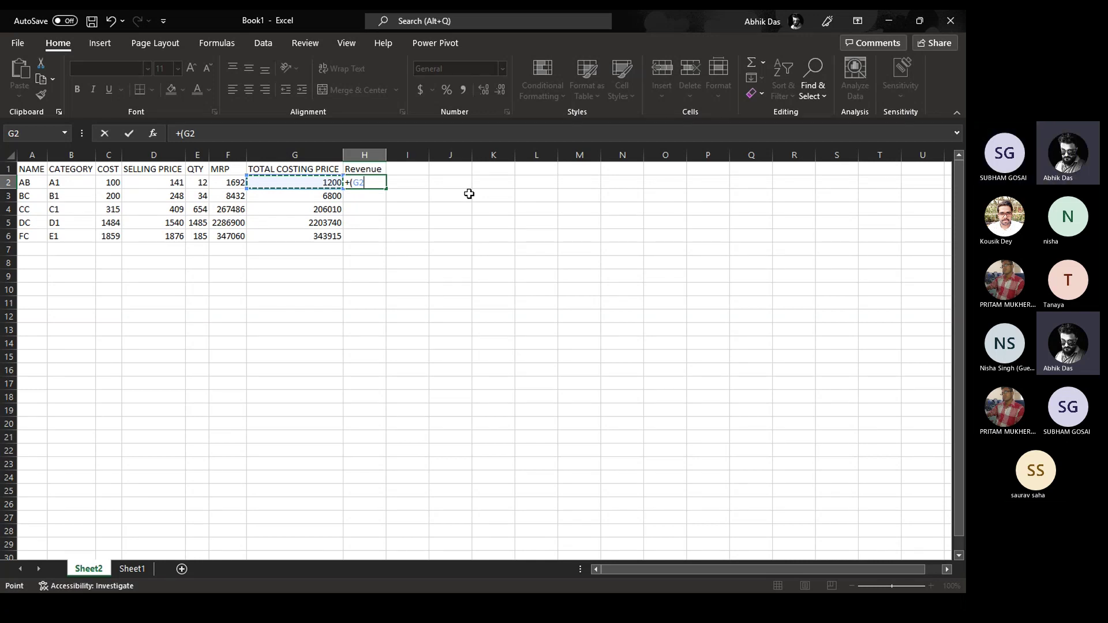
pyautogui.press('Left')
pyautogui.press('Left')
pyautogui.press('Left')
pyautogui.write('*')
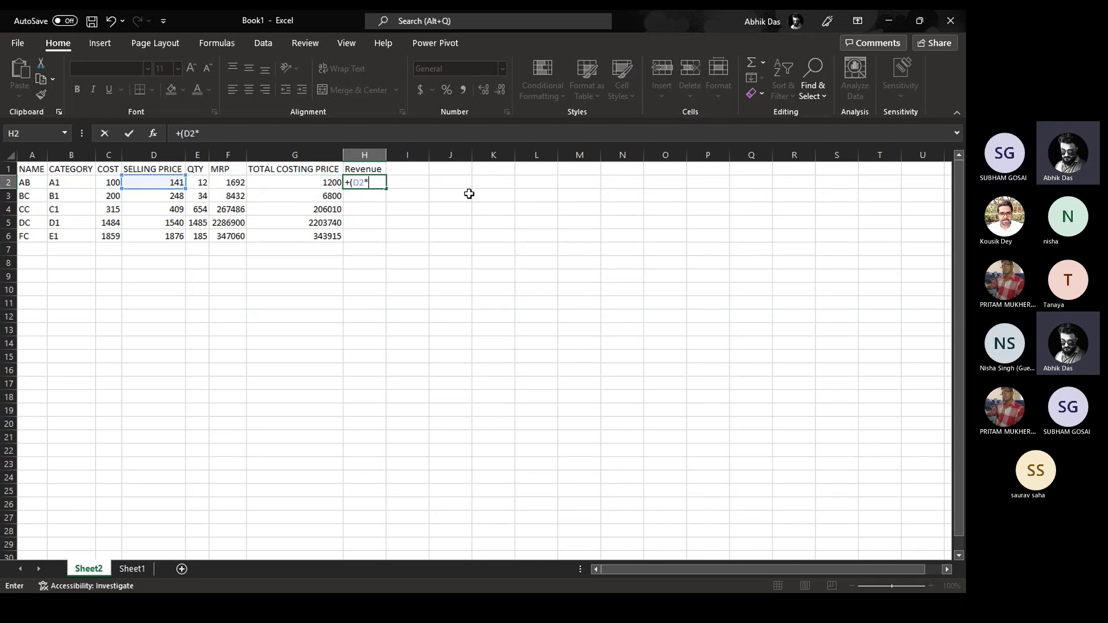
pyautogui.press('Left')
pyautogui.press('Left')
pyautogui.press('Left')
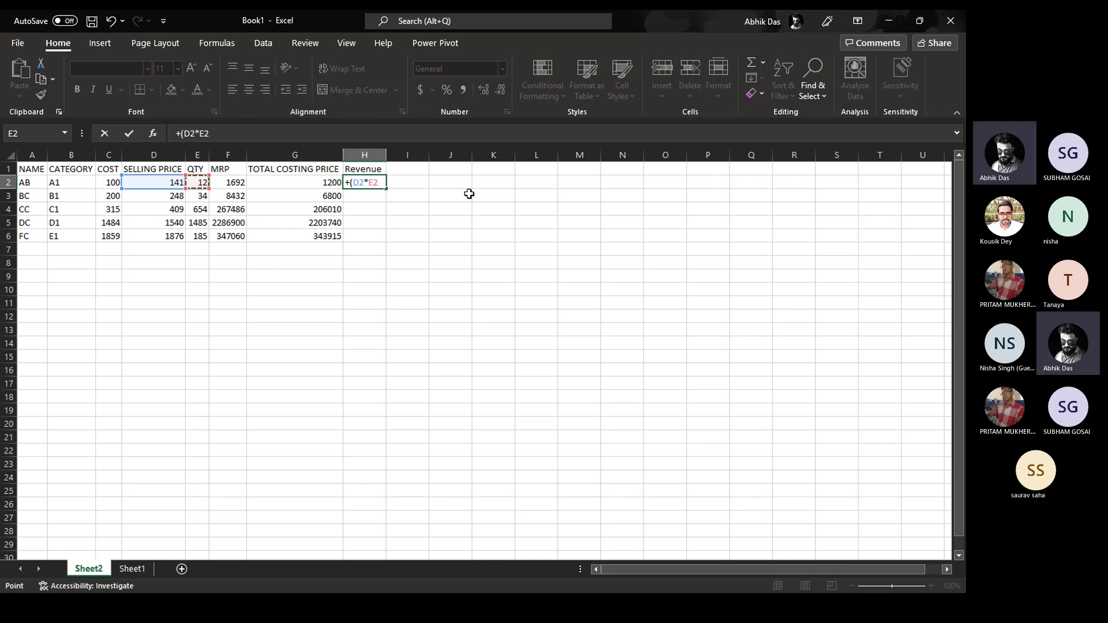
pyautogui.write(')-')
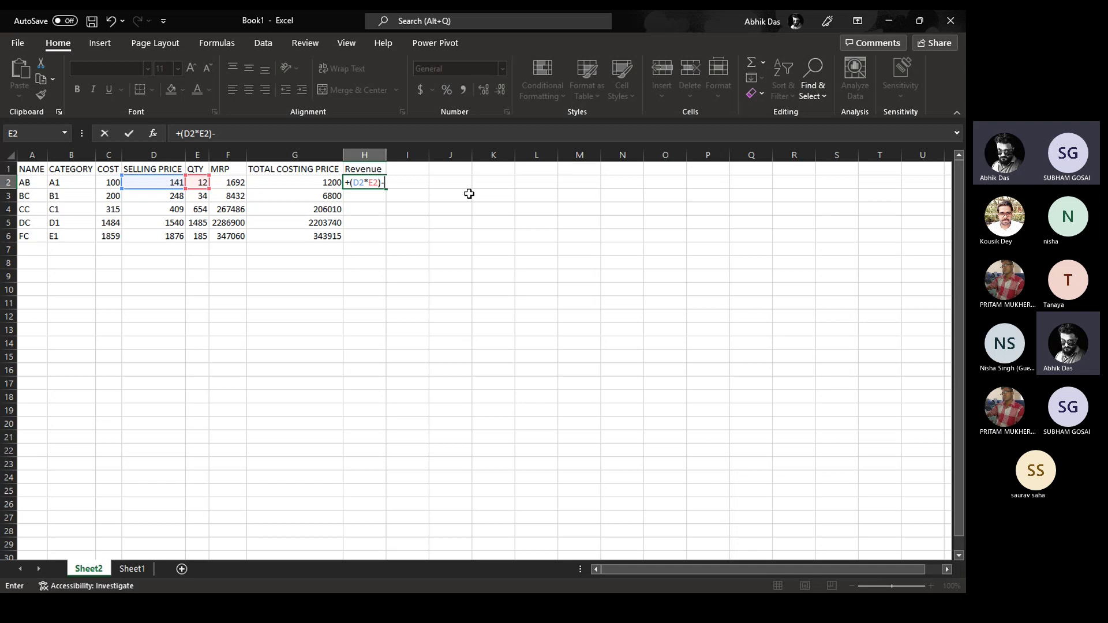
# Complete the H2 revenue formula by subtracting cost times quantity, (C2*E2), and keep H2 selected
pyautogui.write('(')
pyautogui.press('Left')
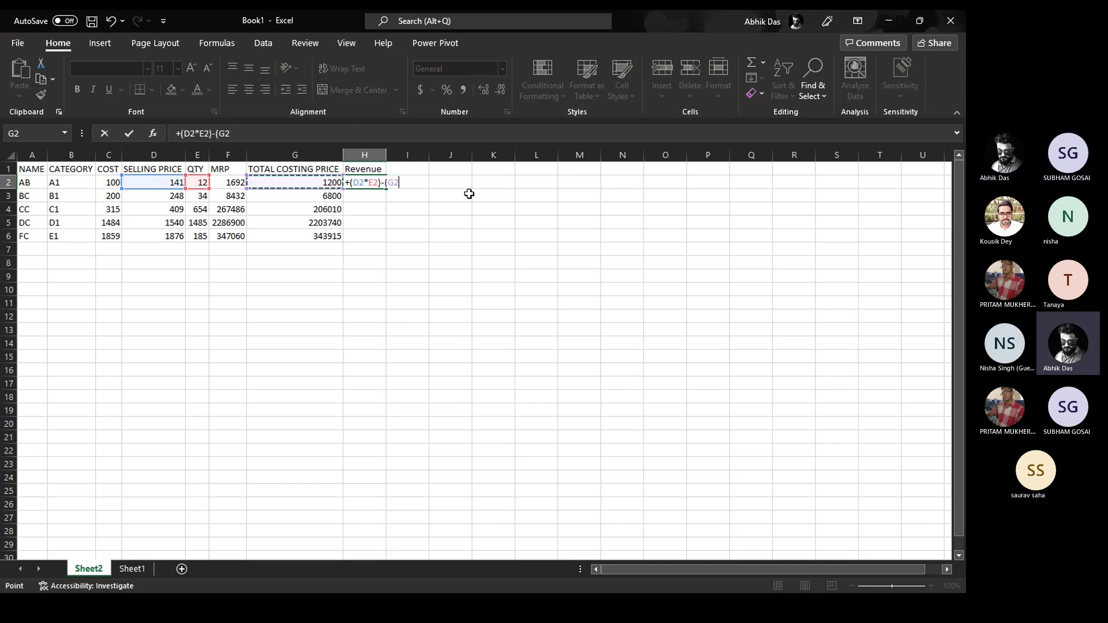
pyautogui.press('Left')
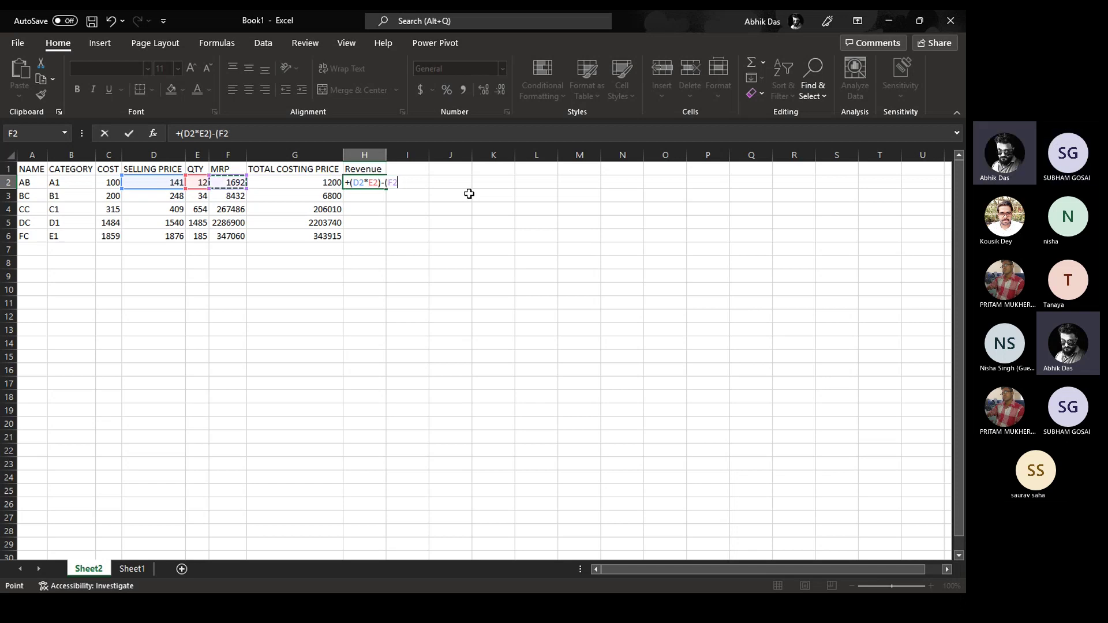
pyautogui.press('Left')
pyautogui.press('Left')
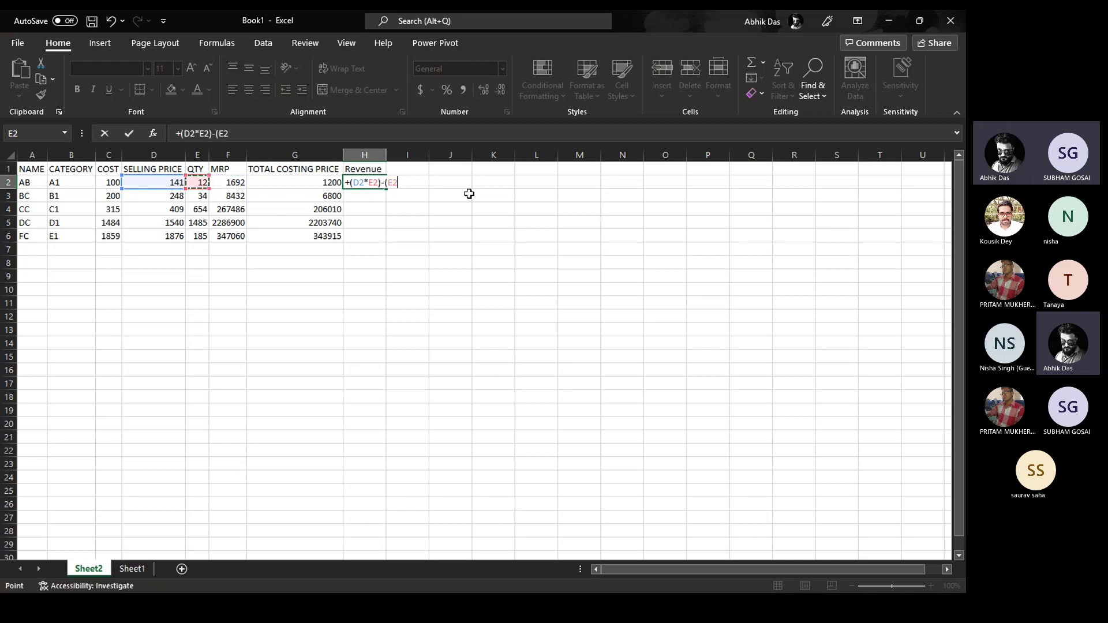
pyautogui.press('Left')
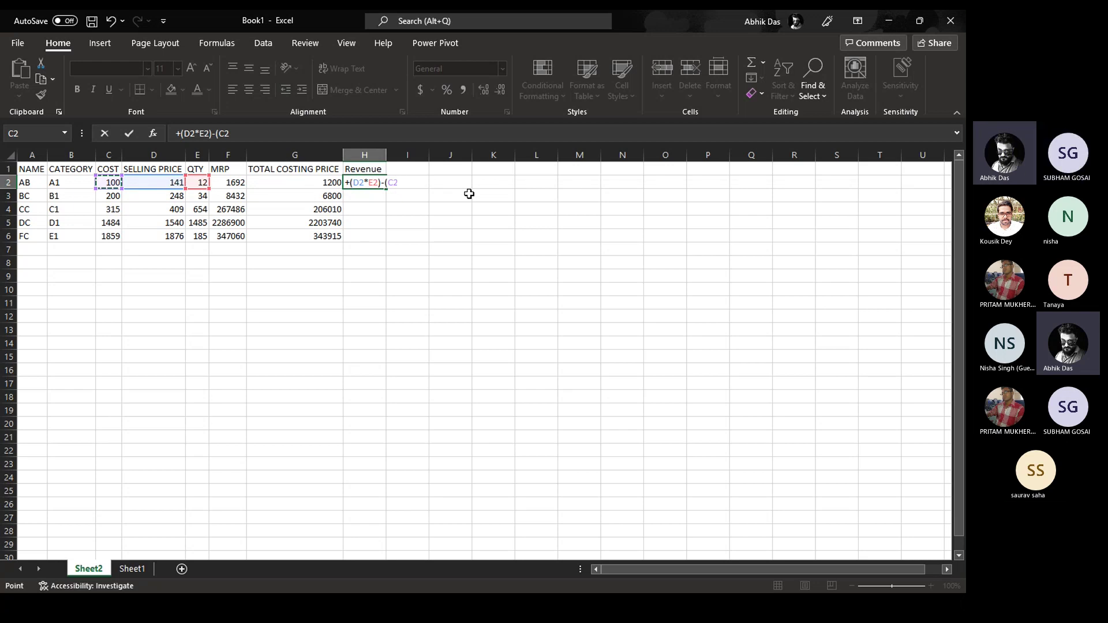
pyautogui.write('*')
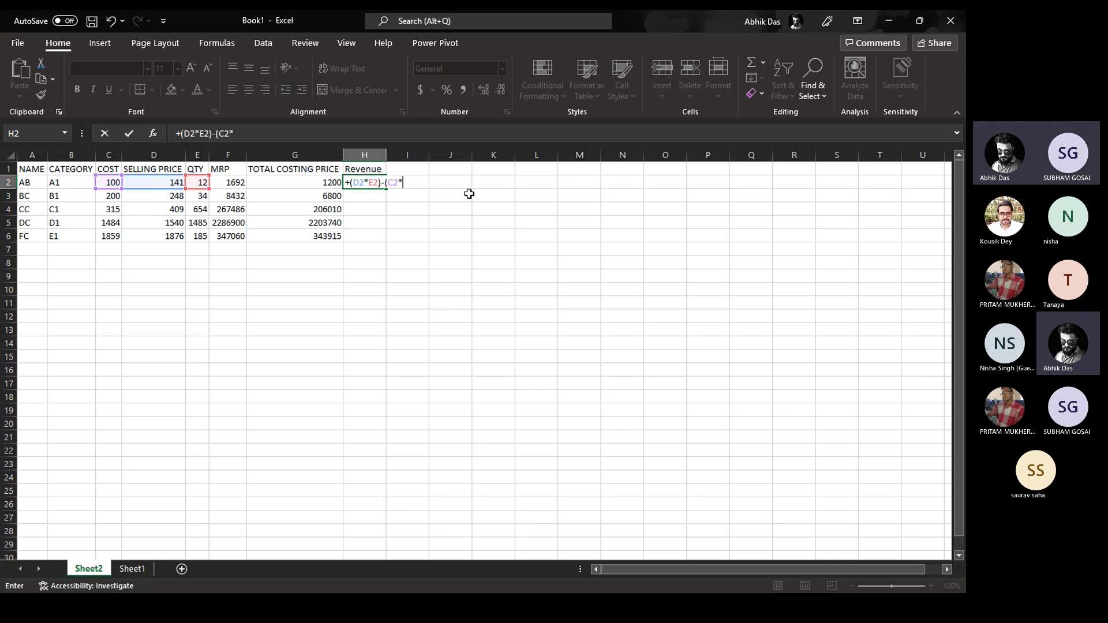
pyautogui.press('Left')
pyautogui.press('Left')
pyautogui.press('Left')
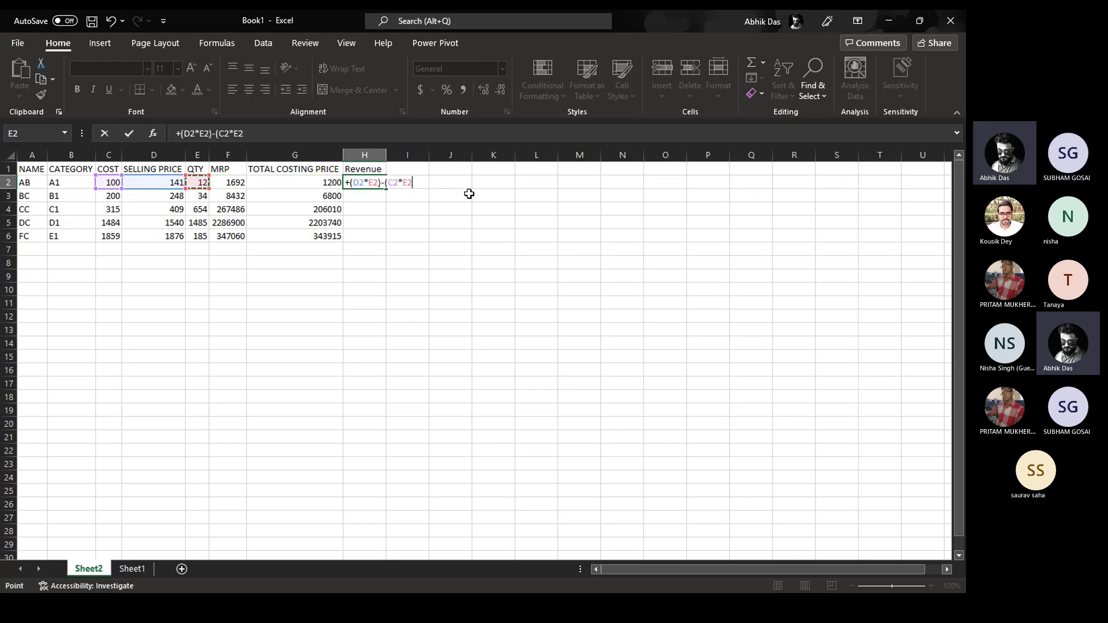
pyautogui.write(')')
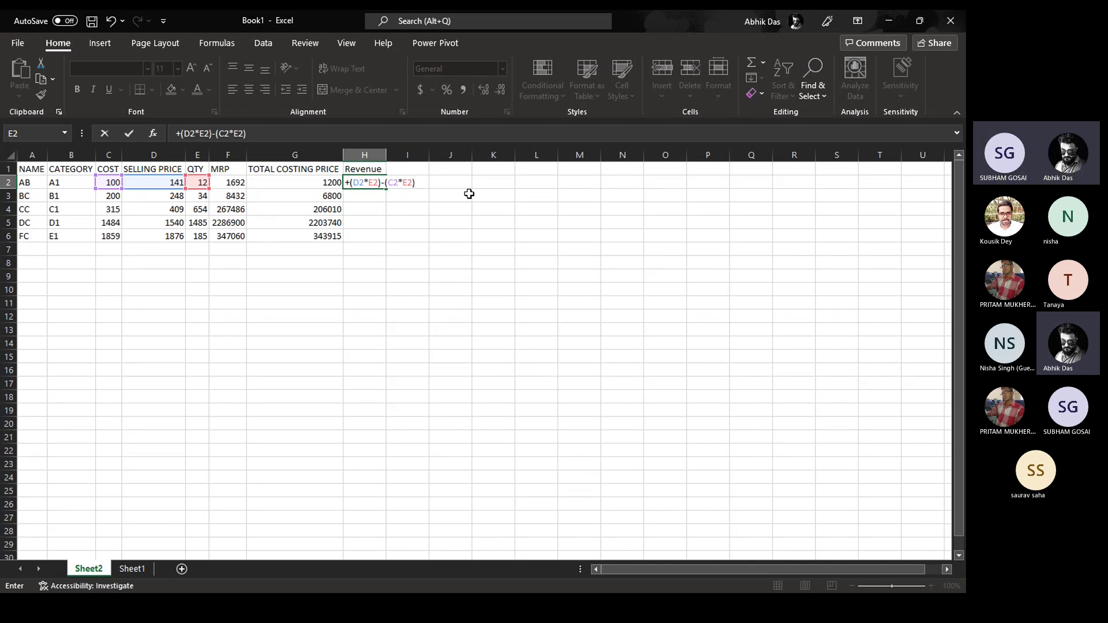
pyautogui.hotkey('ctrl', 'Return')
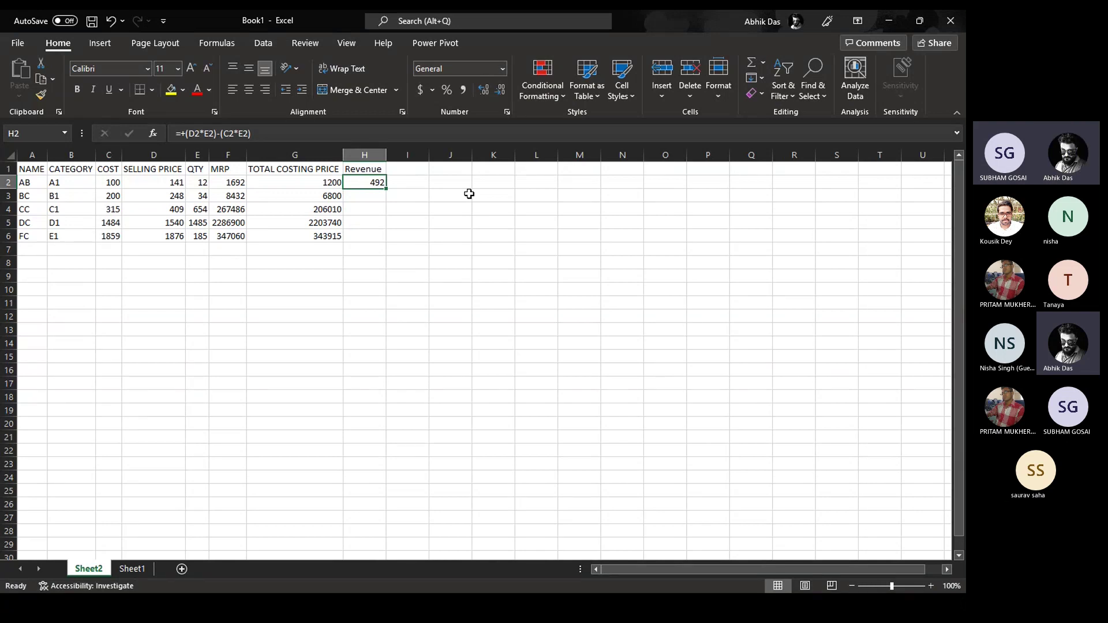
pyautogui.press('F2')
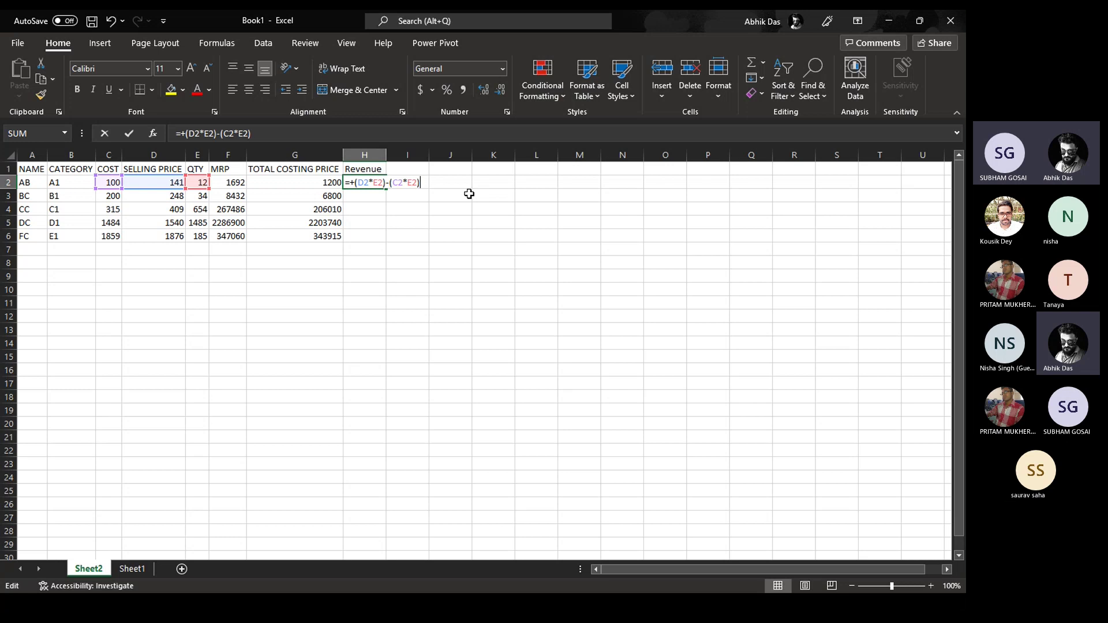
pyautogui.press('Left')
pyautogui.press('Left')
pyautogui.press('Left')
pyautogui.press('Left')
pyautogui.press('Left')
pyautogui.press('Left')
pyautogui.press('Left')
pyautogui.press('Left')
pyautogui.press('Left')
pyautogui.press('Left')
pyautogui.press('Left')
pyautogui.press('Left')
pyautogui.press('Left')
pyautogui.press('Left')
pyautogui.press('Left')
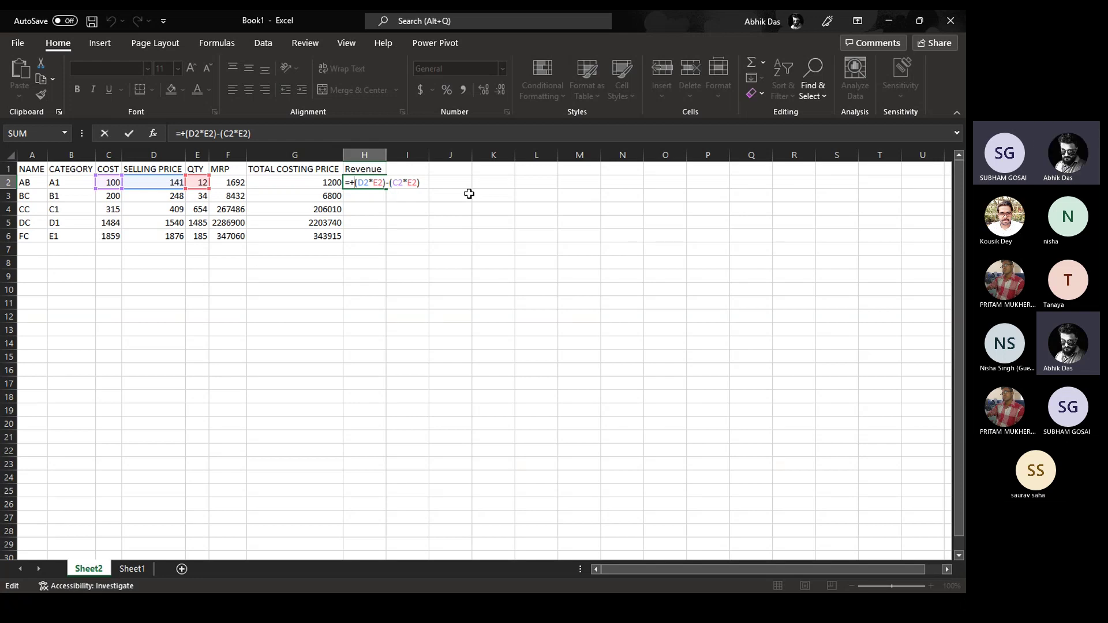
pyautogui.hotkey('ctrl', 'Return')
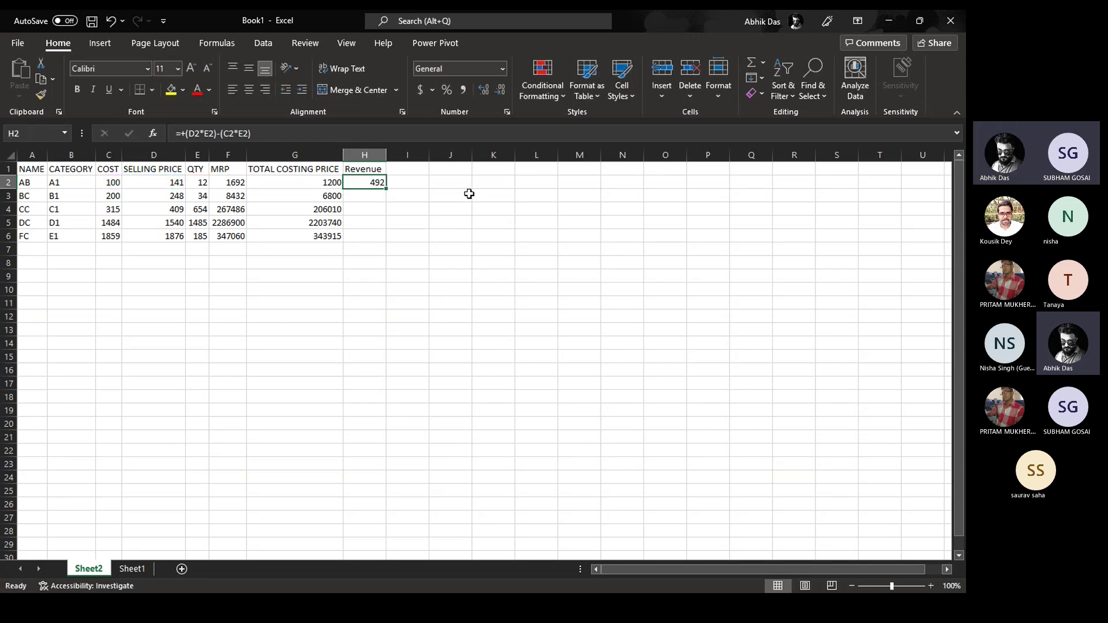
# Copy the expression (D2*E2)-(C2*E2) from the H2 formula without its leading =+, leaving the cell unchanged
pyautogui.click(220, 133)
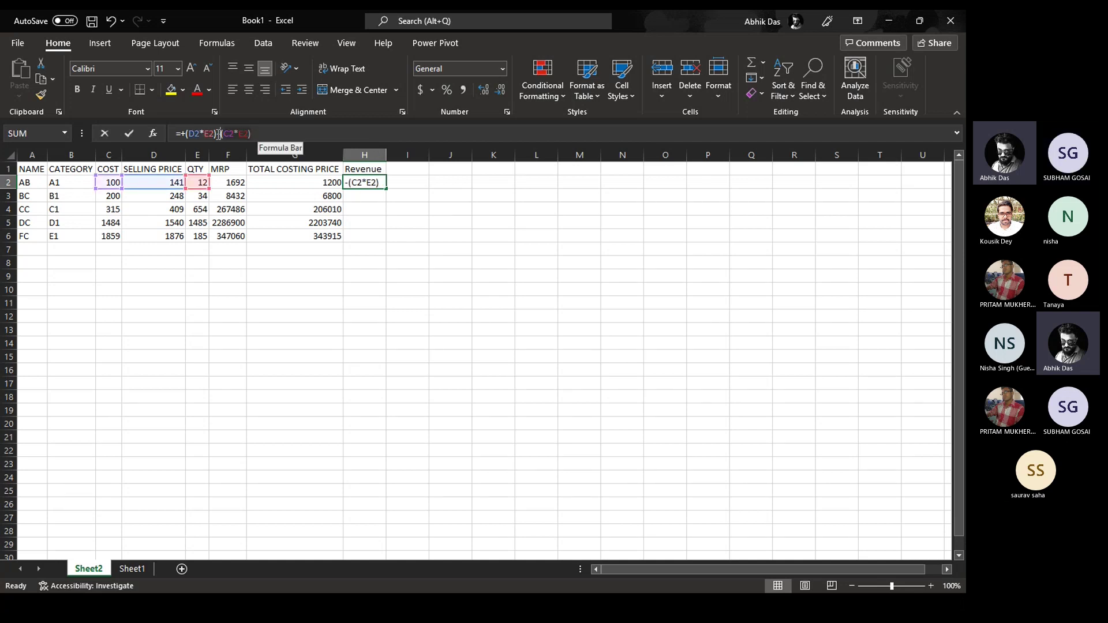
pyautogui.click(186, 134)
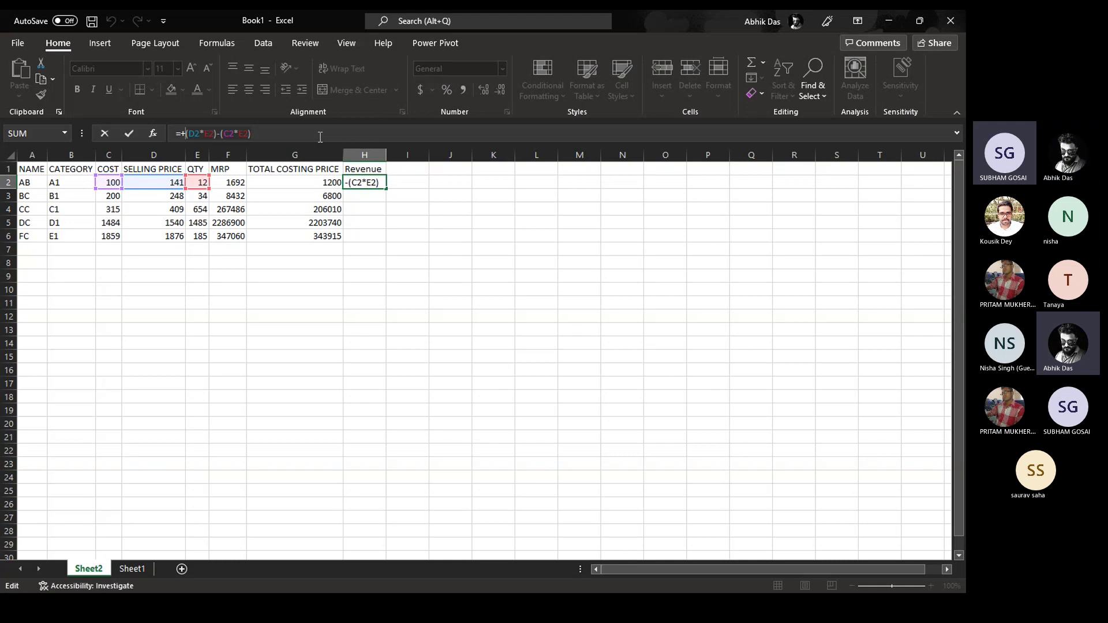
pyautogui.hotkey('ctrl', 'c')
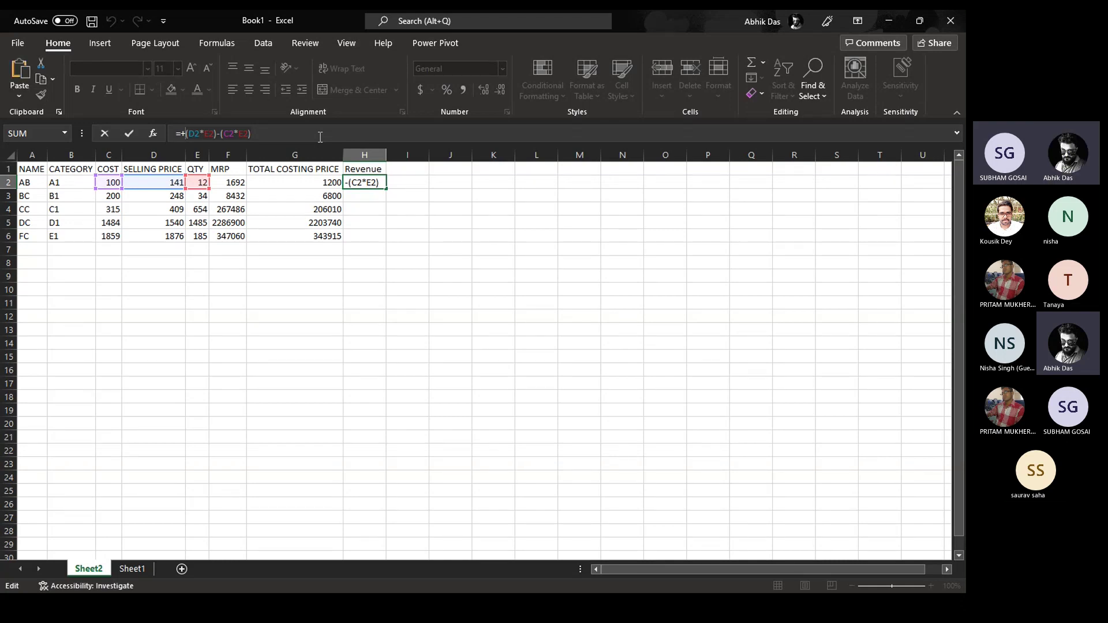
pyautogui.press('Escape')
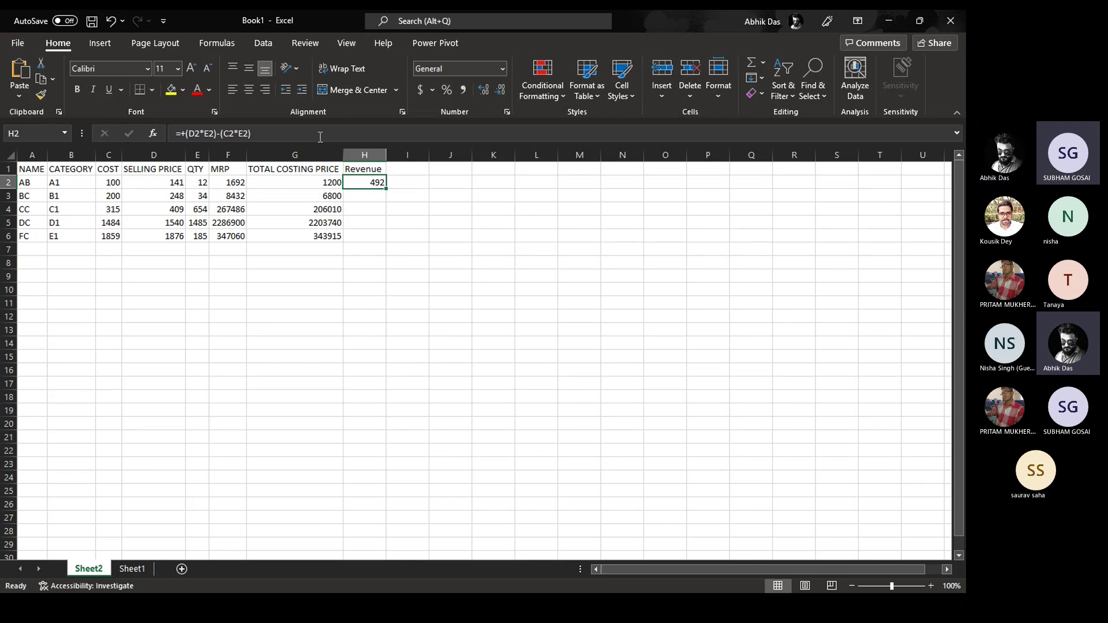
# Enter a LAMBDA formula in I2 with parameters A,B,C and the copied expression (D2*E2)-(C2*E2) as its calculation
pyautogui.press('Right')
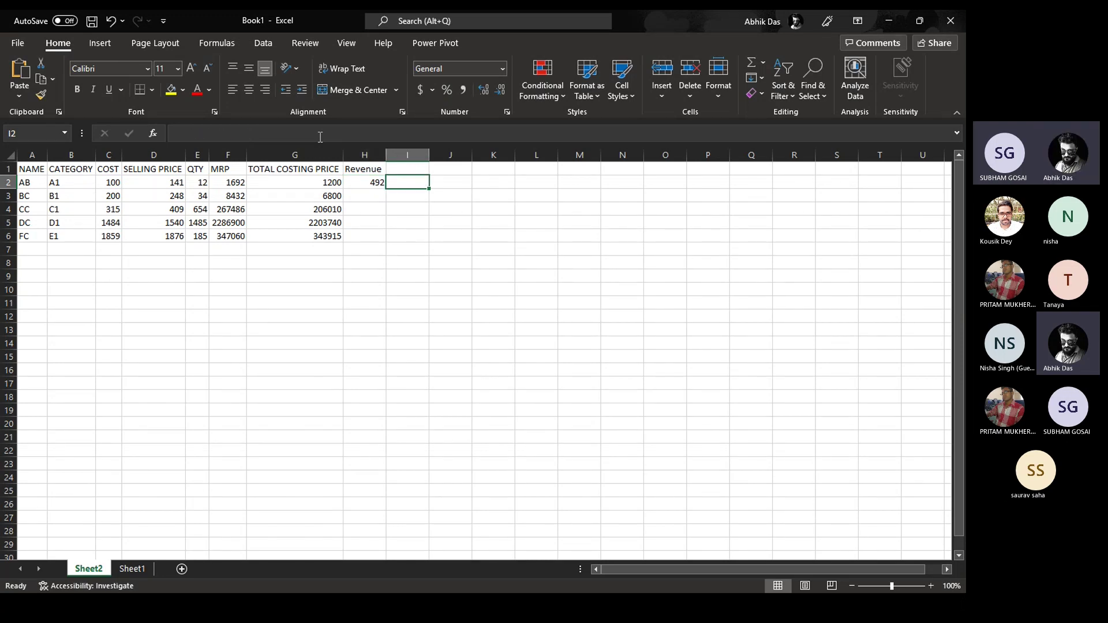
pyautogui.write('+L')
pyautogui.press('Tab')
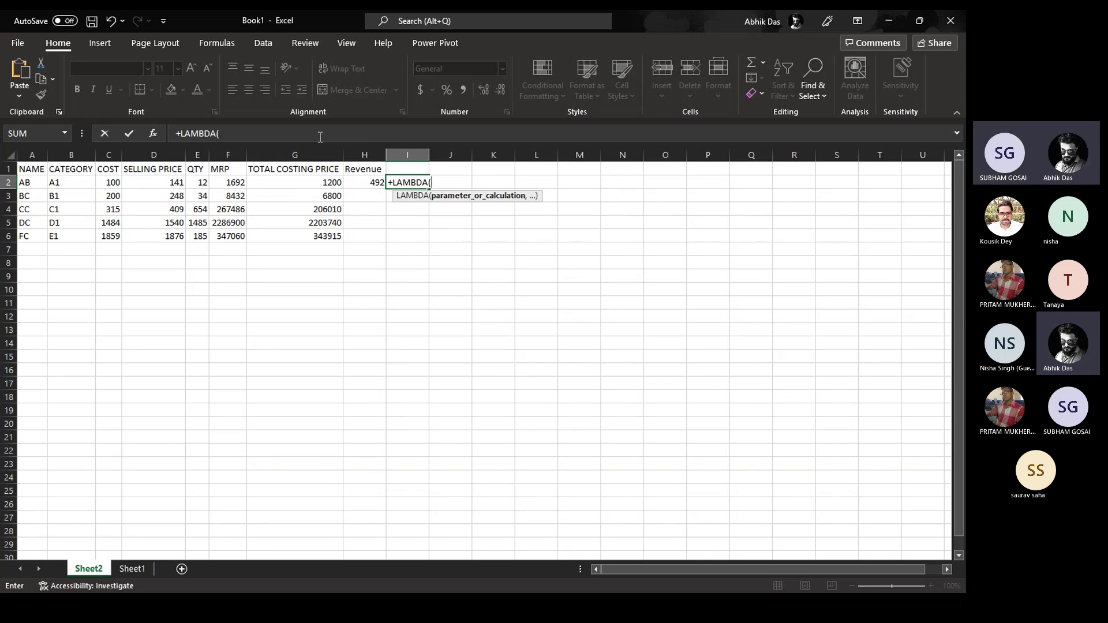
pyautogui.press('BackSpace')
pyautogui.write('A,B,C')
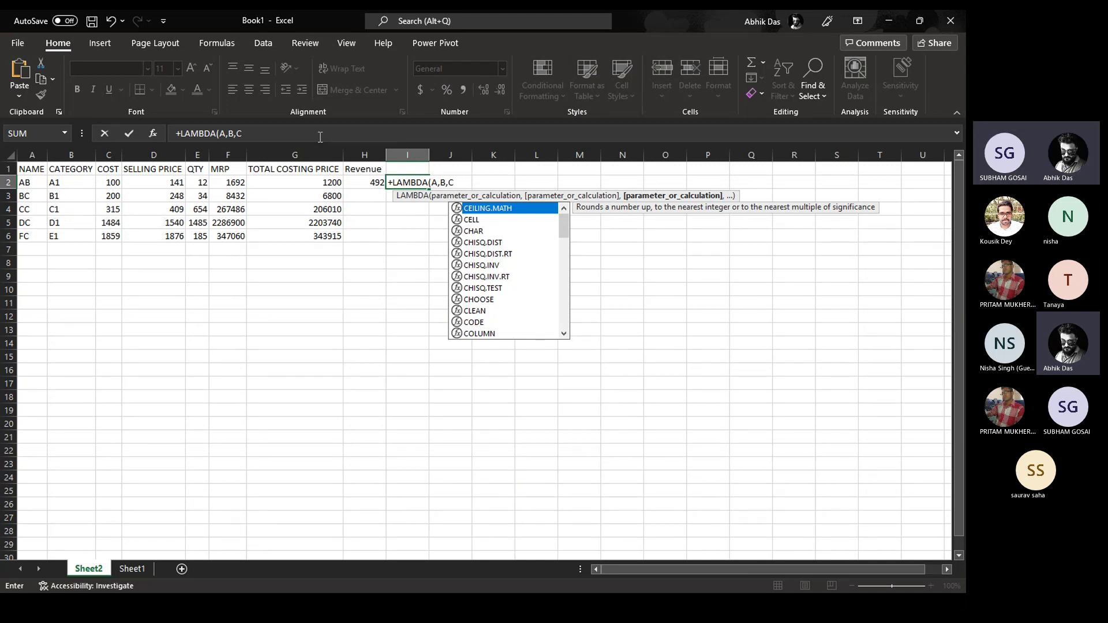
pyautogui.write(',')
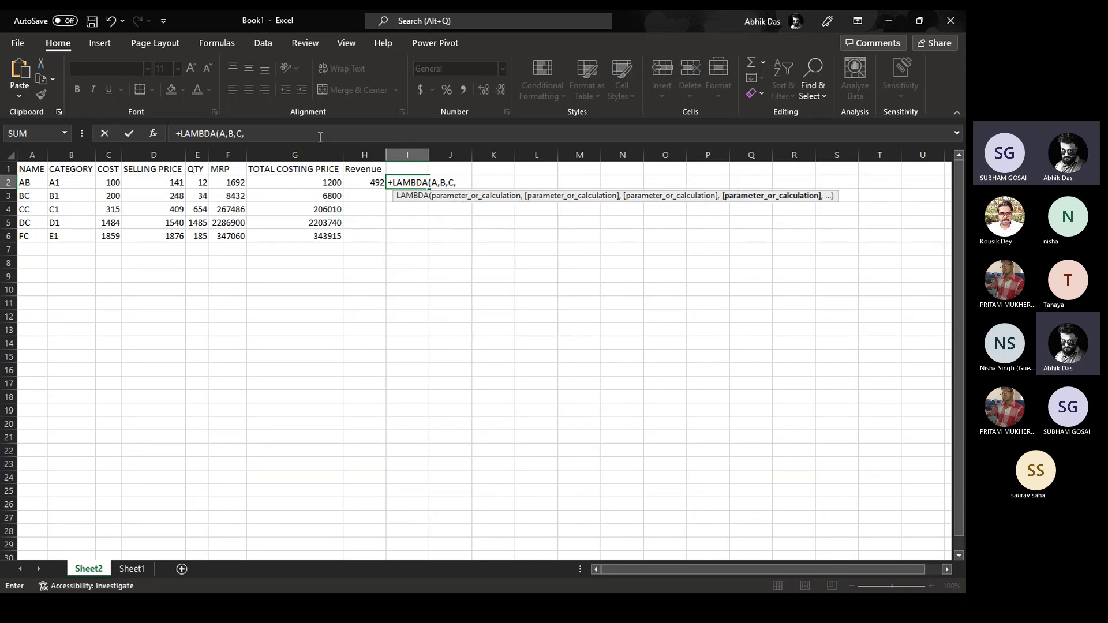
pyautogui.hotkey('ctrl', 'v')
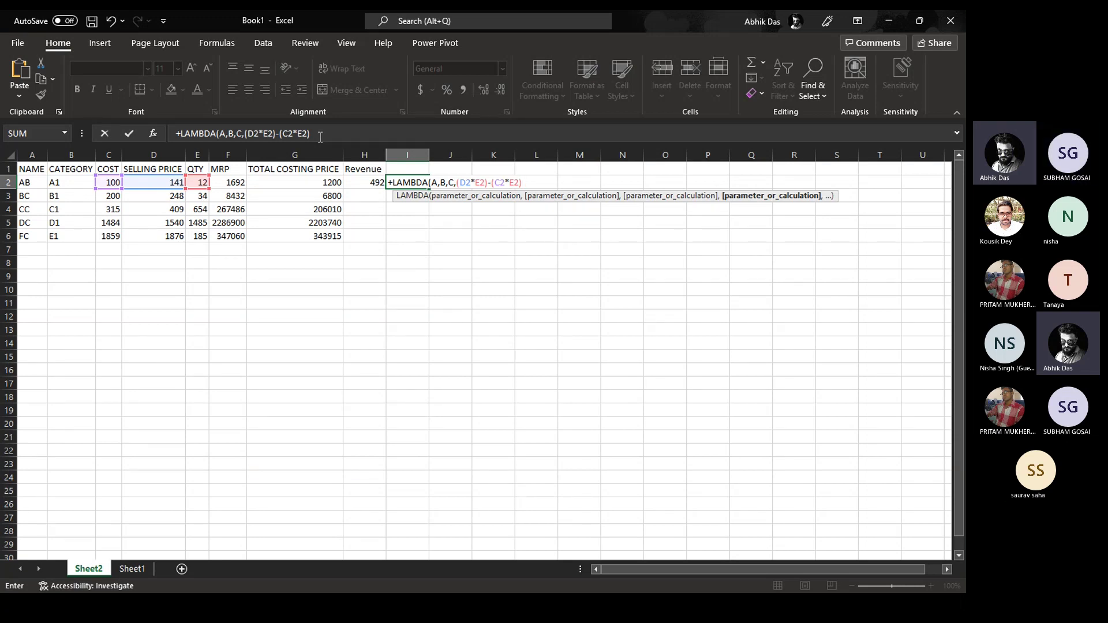
pyautogui.write(')')
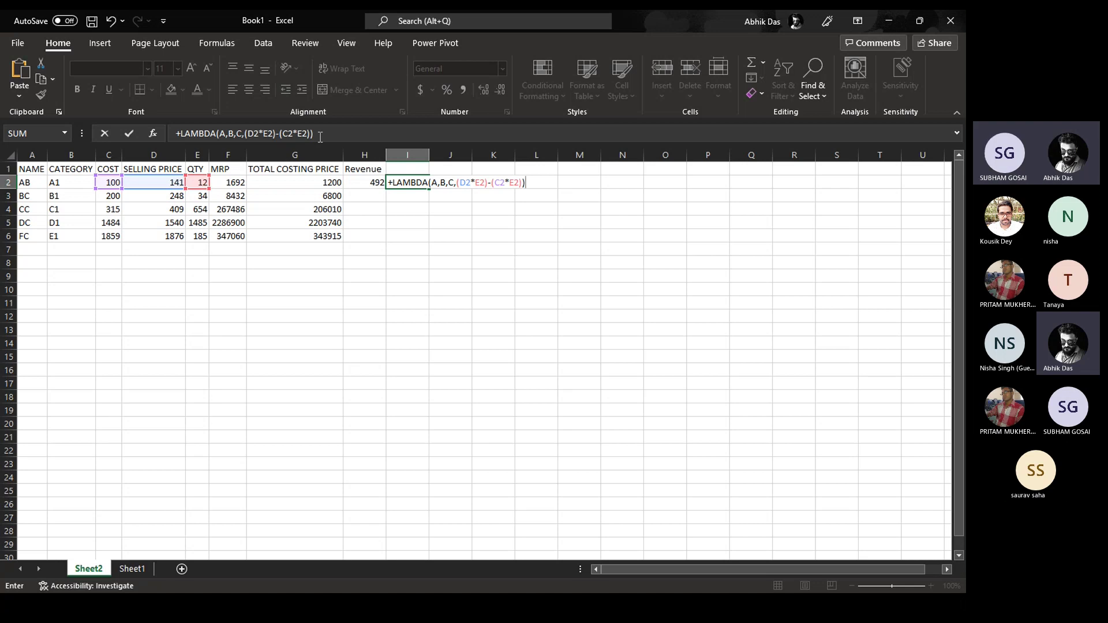
pyautogui.moveTo(202, 182); pyautogui.dragTo(197, 235)
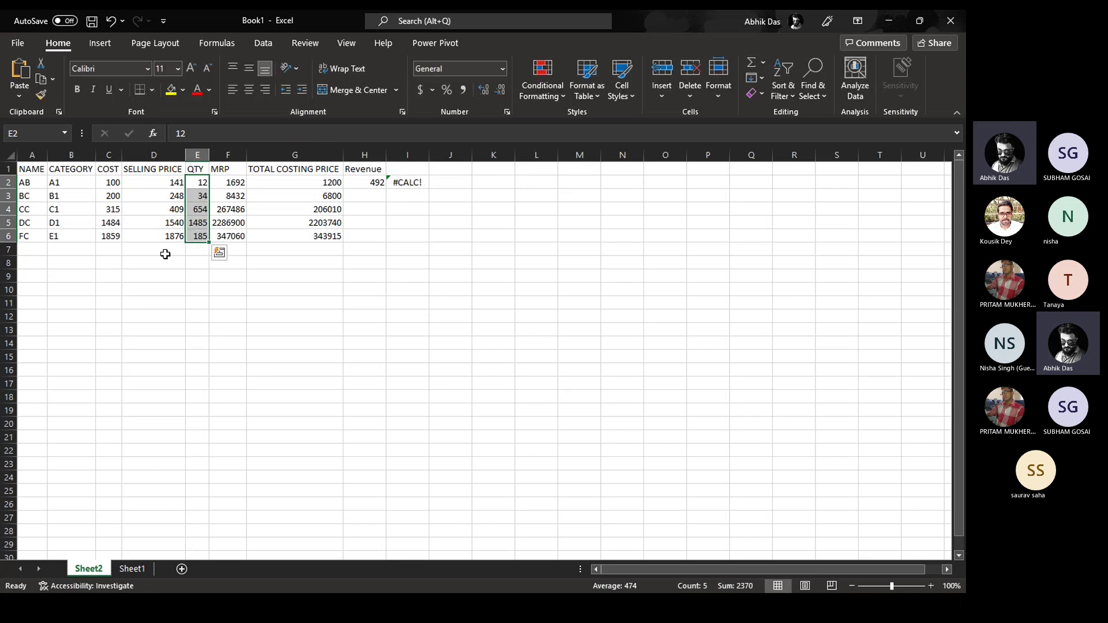
# Append the call arguments (E2:E6,C2:C6,D2:D6) to the LAMBDA formula in I2 and keep I2 selected
pyautogui.click(389, 183)
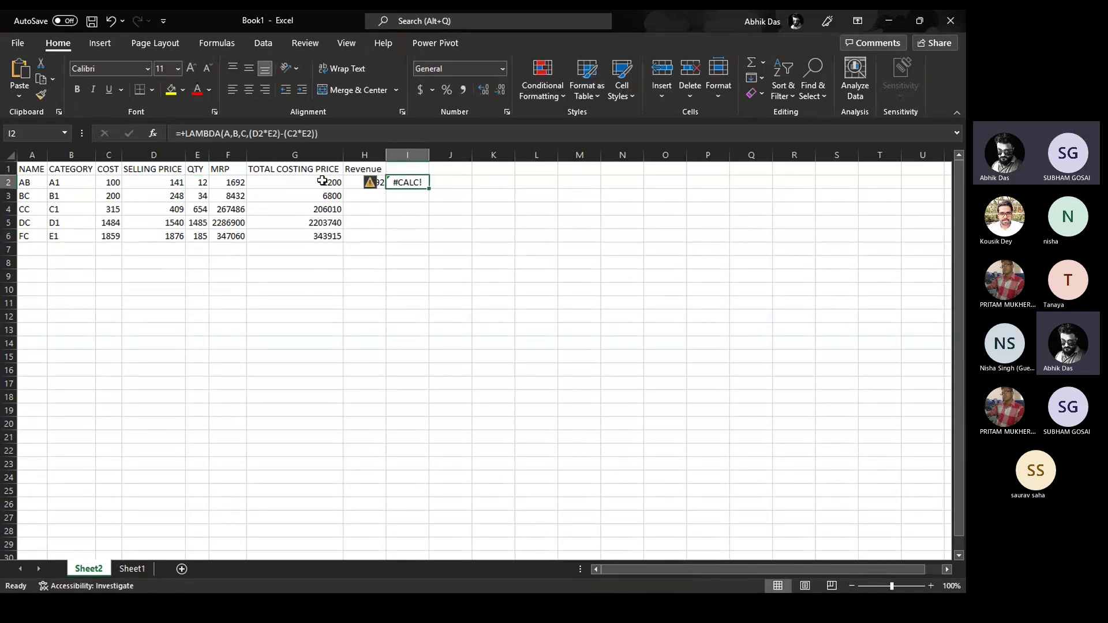
pyautogui.click(324, 128)
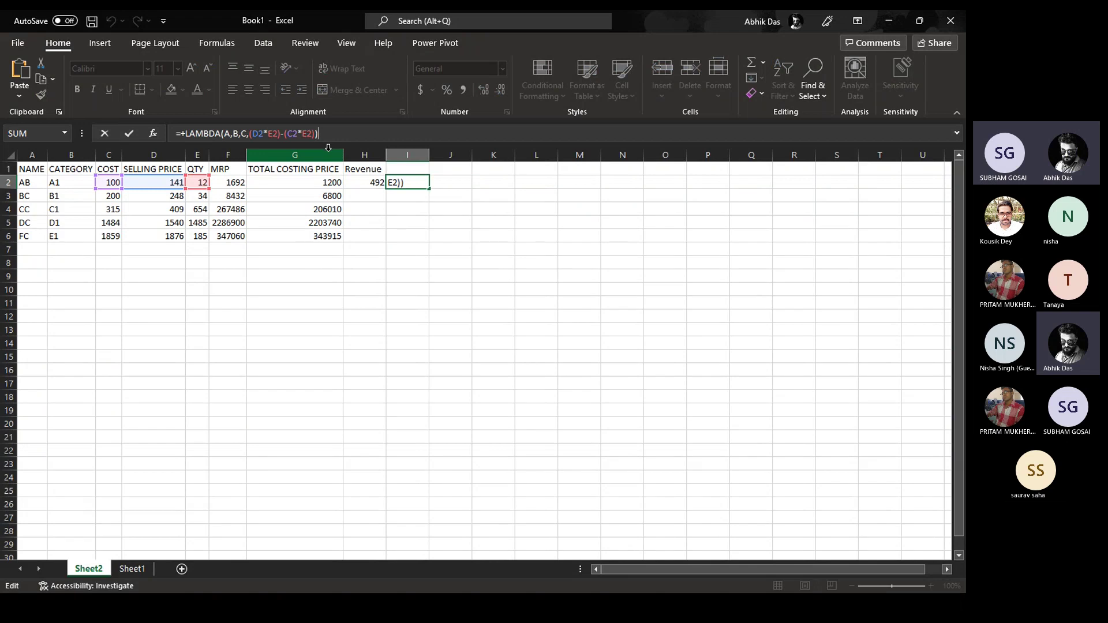
pyautogui.write('(')
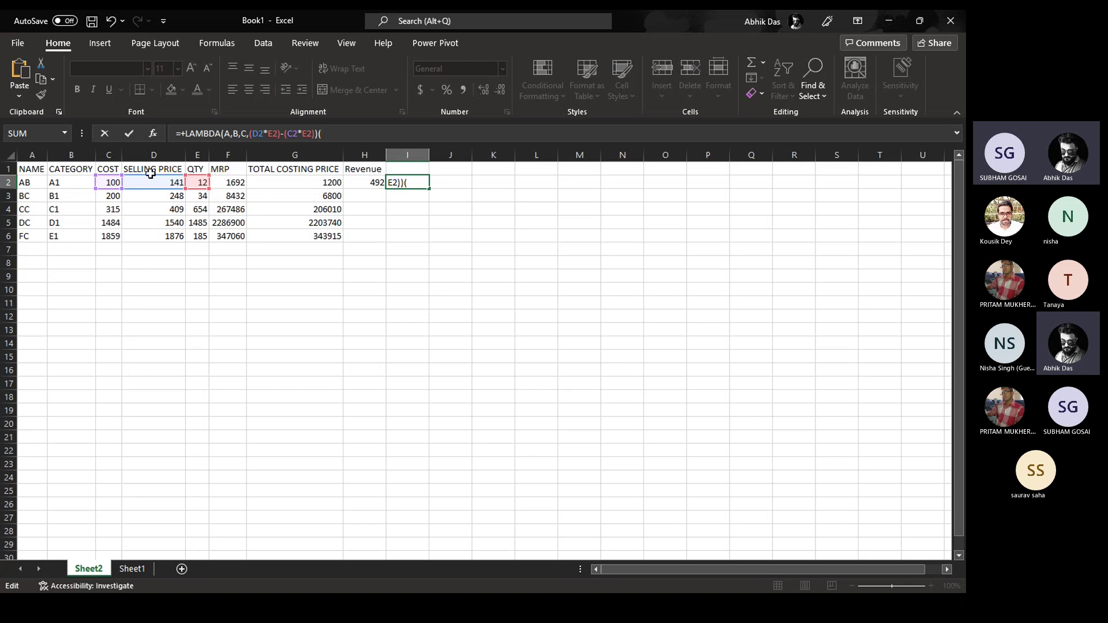
pyautogui.moveTo(198, 182); pyautogui.dragTo(196, 235)
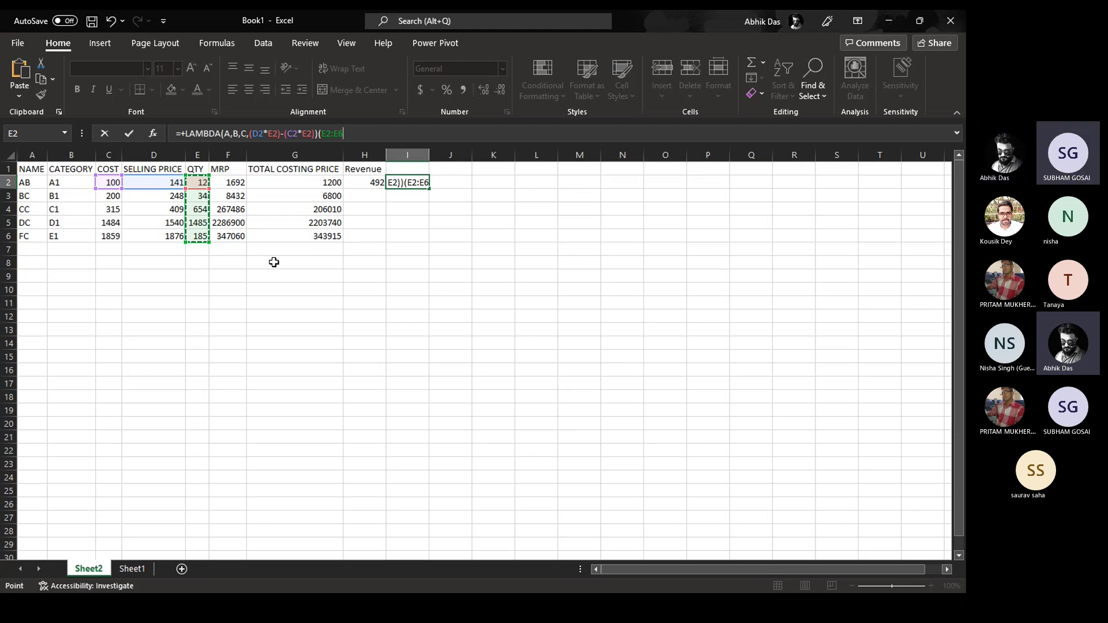
pyautogui.write(',')
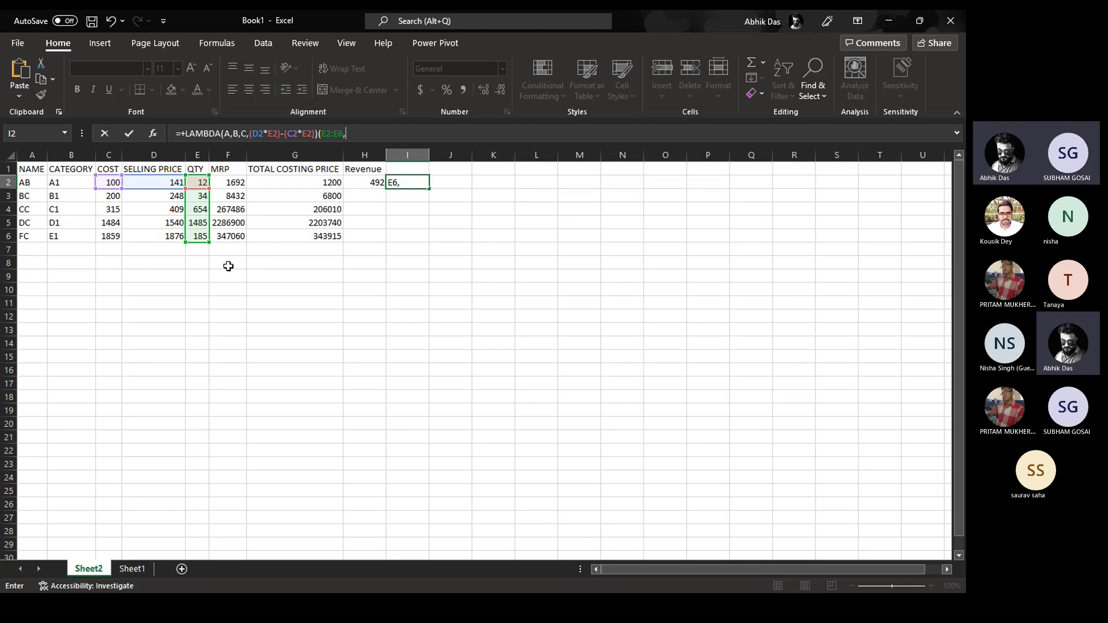
pyautogui.moveTo(100, 185); pyautogui.dragTo(105, 236)
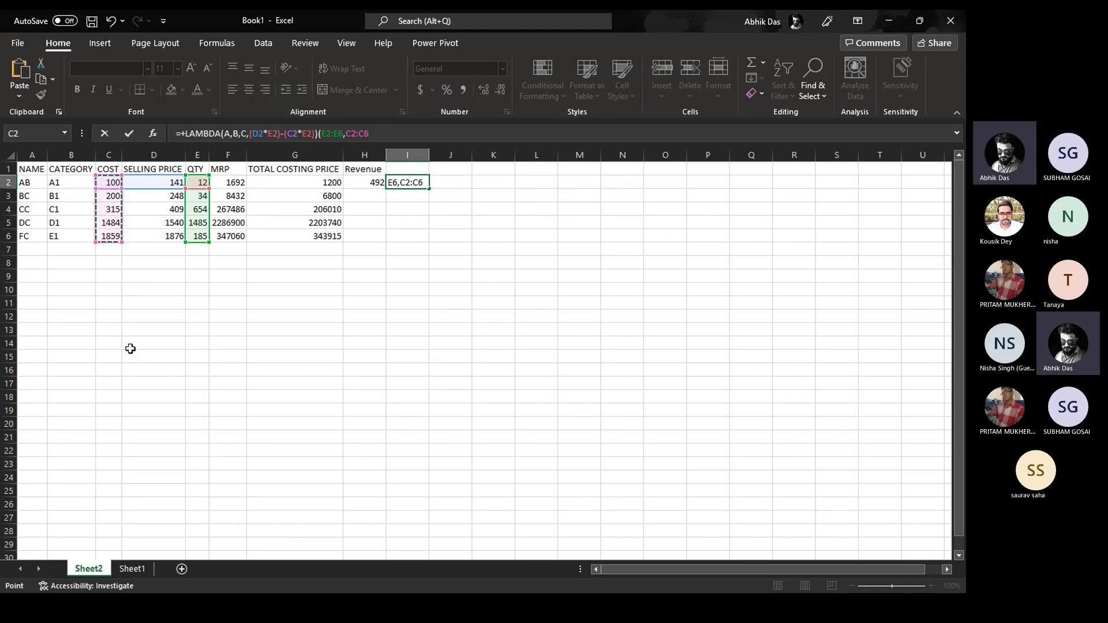
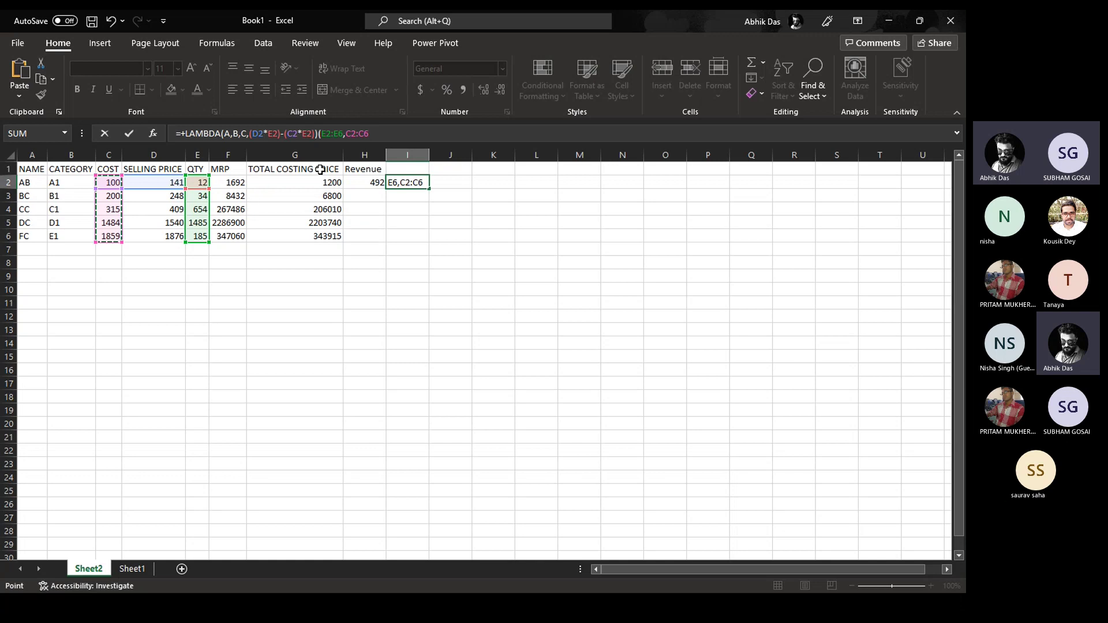
pyautogui.write(',')
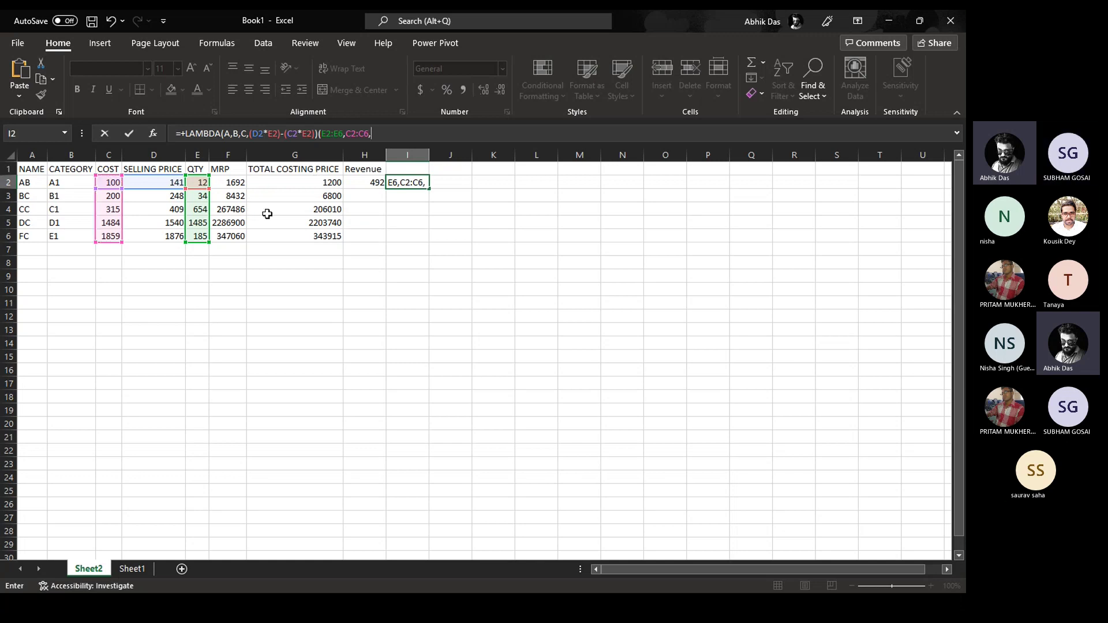
pyautogui.moveTo(159, 183); pyautogui.dragTo(157, 236)
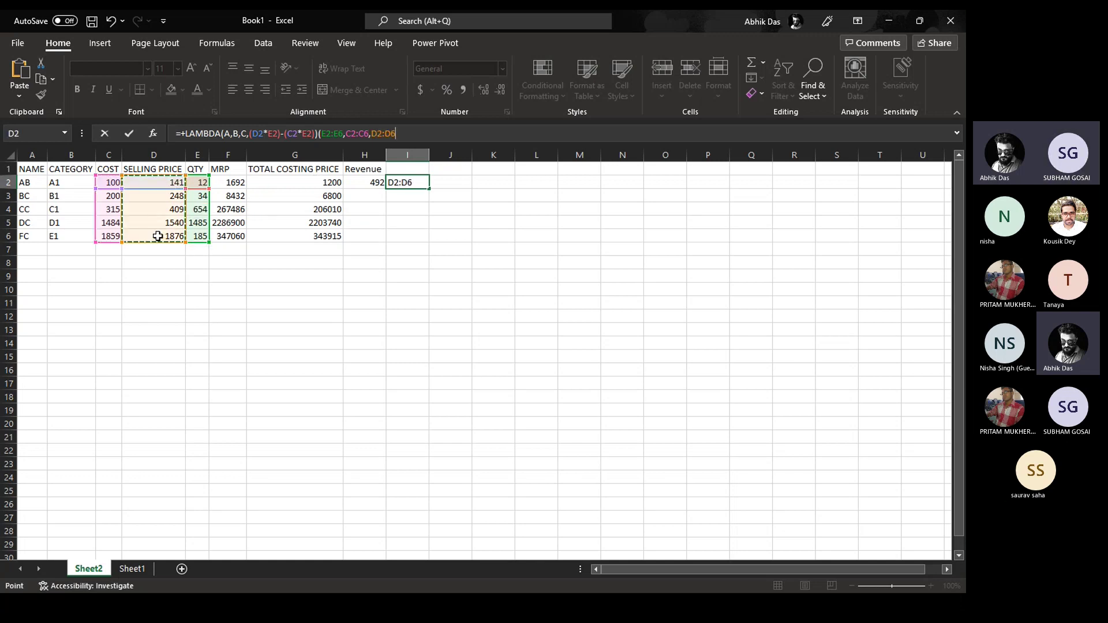
pyautogui.press('Return')
pyautogui.press('Up')
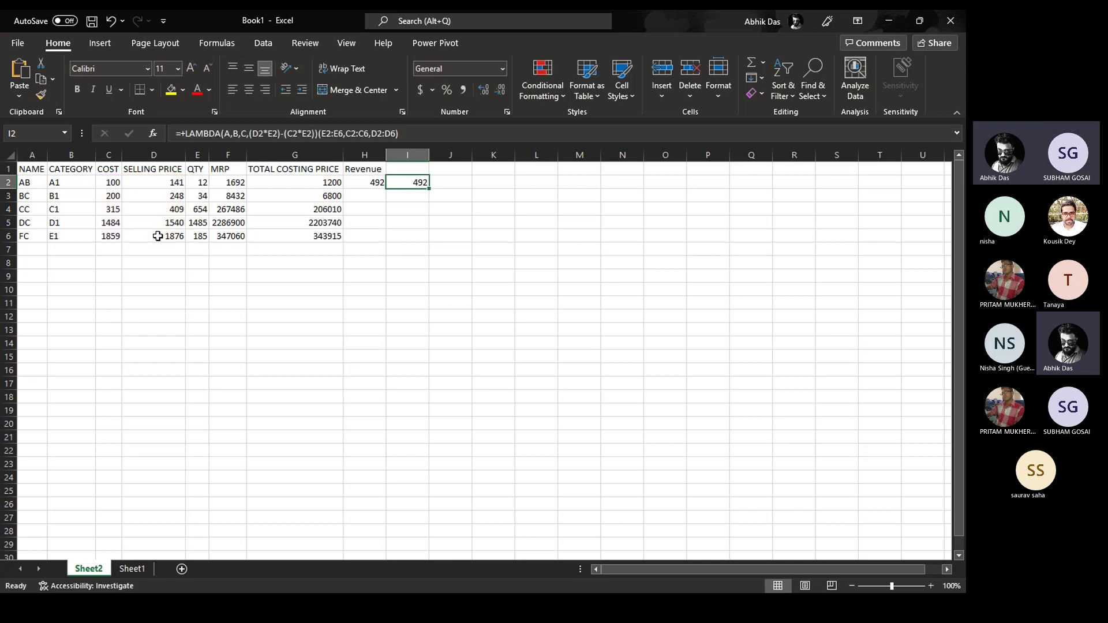
# Copy LAMBDA(A,B,C,(D2*E2)-(C2*E2)) from the I2 formula without its leading =+ and range arguments, leaving the cell unchanged
pyautogui.click(319, 137)
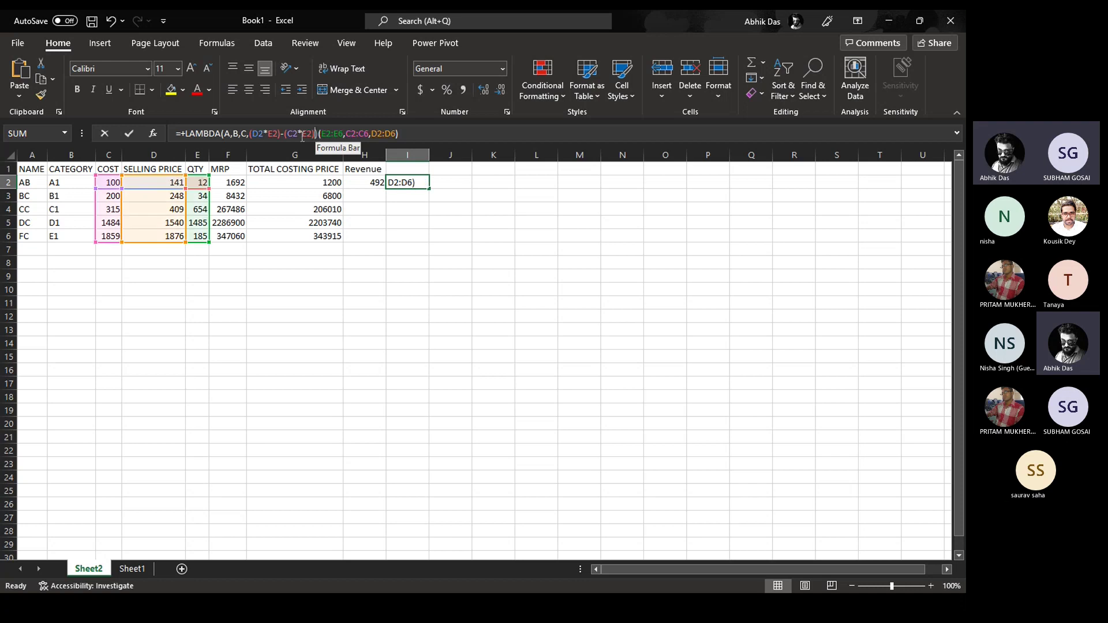
pyautogui.click(188, 136)
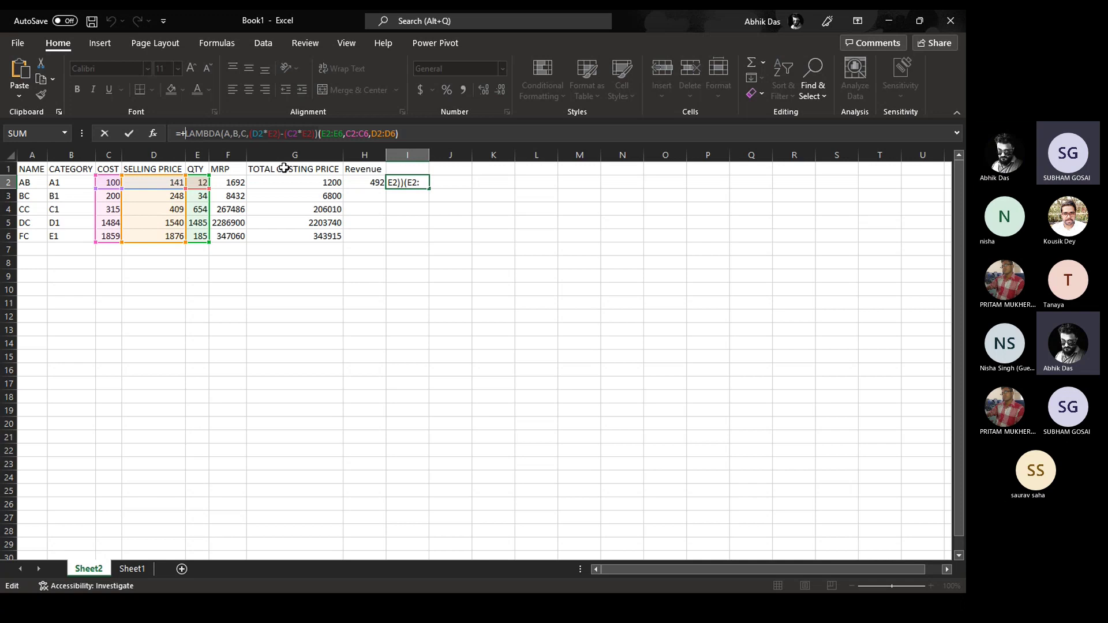
pyautogui.click(217, 44)
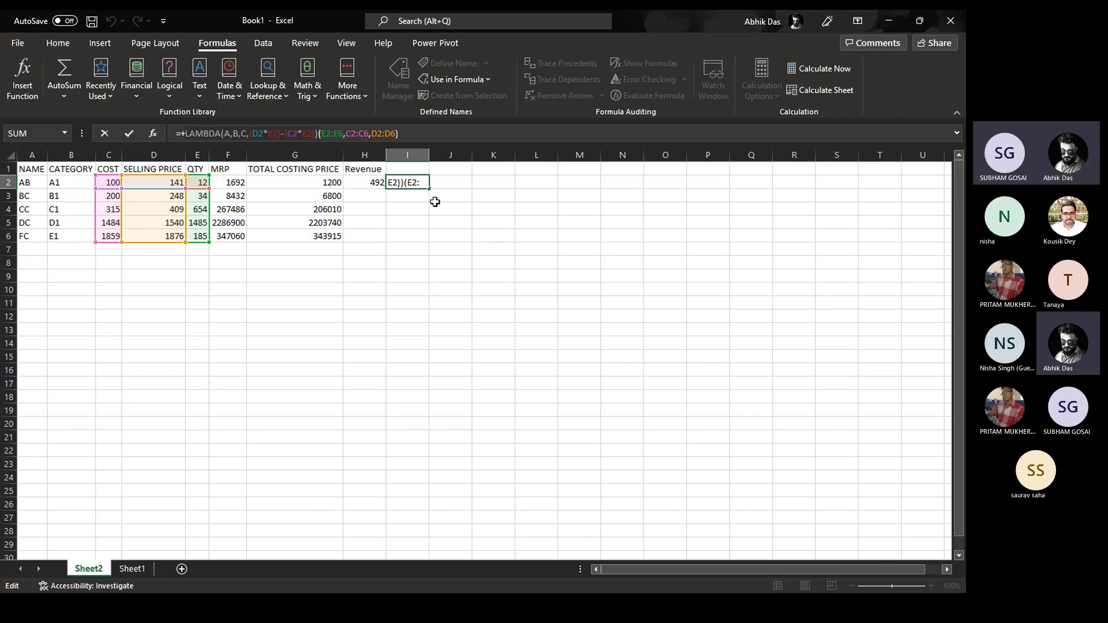
pyautogui.press('Return')
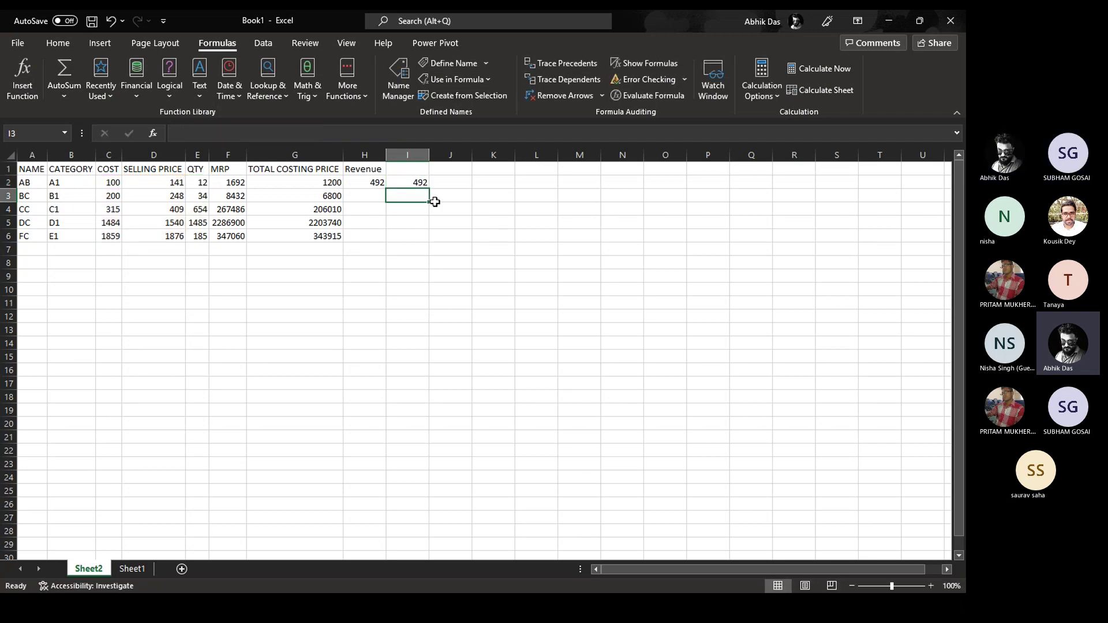
# Start a new workbook-scoped defined name called REVENUE
pyautogui.click(390, 89)
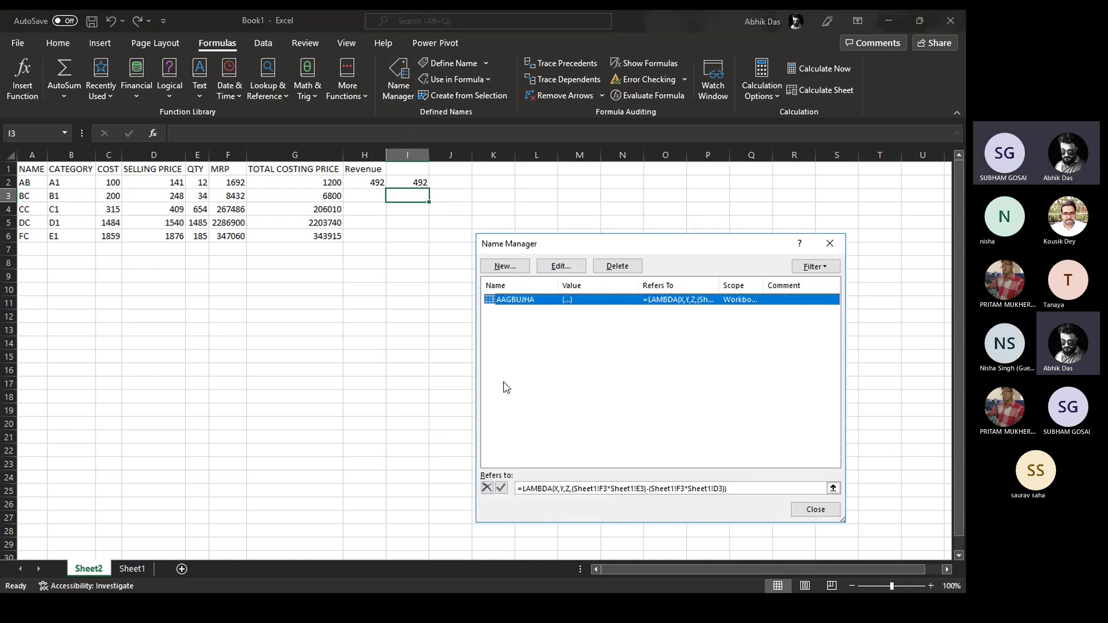
pyautogui.click(505, 266)
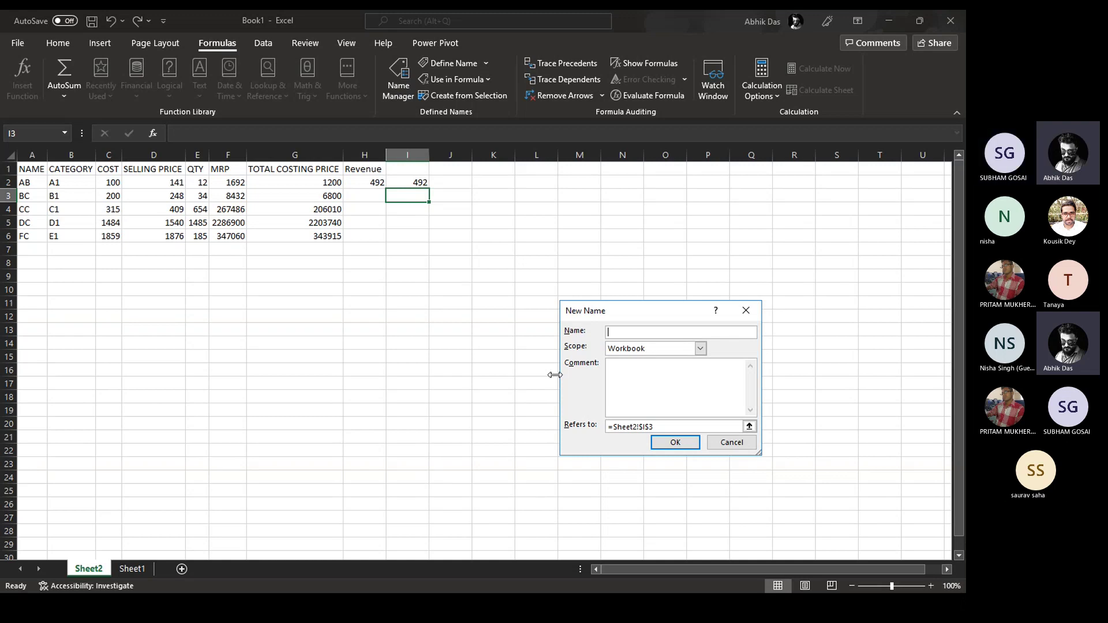
pyautogui.write('REVENUE')
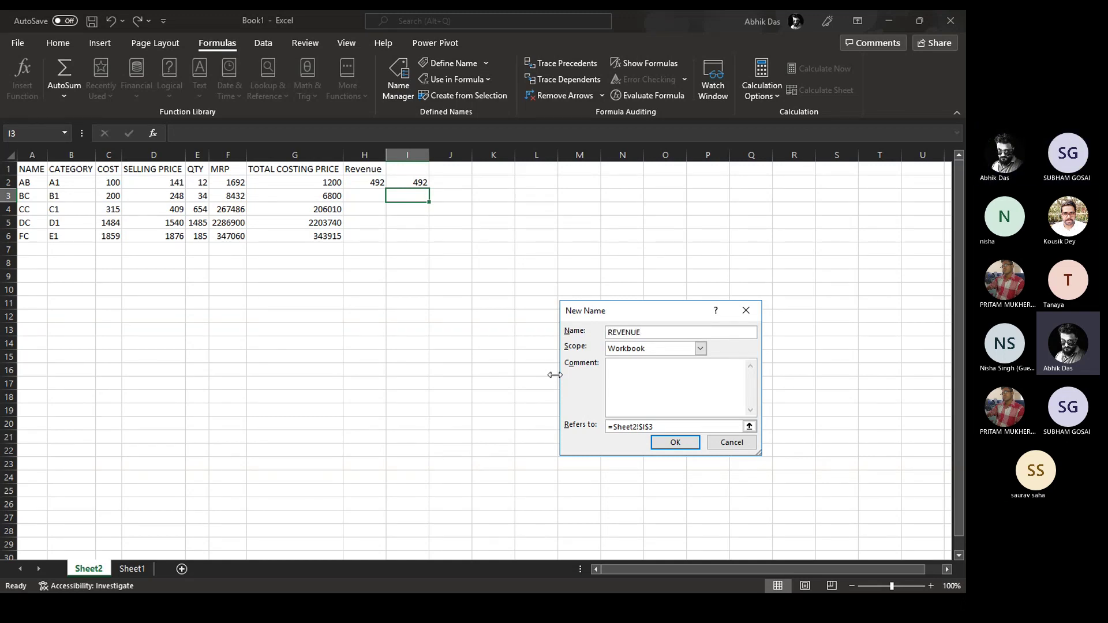
# Make the REVENUE name refer to =LAMBDA(A,B,C,(D2*E2)-(C2*E2)), save it and return to the sheet
pyautogui.moveTo(656, 430)
pyautogui.mouseDown()
pyautogui.moveTo(617, 430)
pyautogui.moveTo(655, 430)
pyautogui.mouseUp()
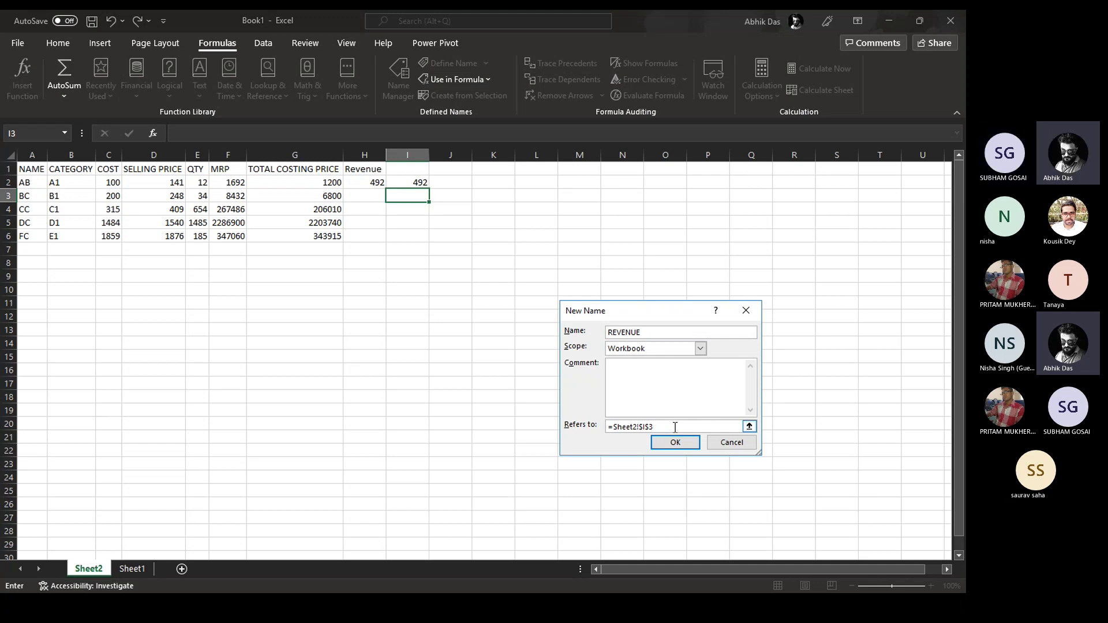
pyautogui.click(664, 376)
pyautogui.click(664, 376)
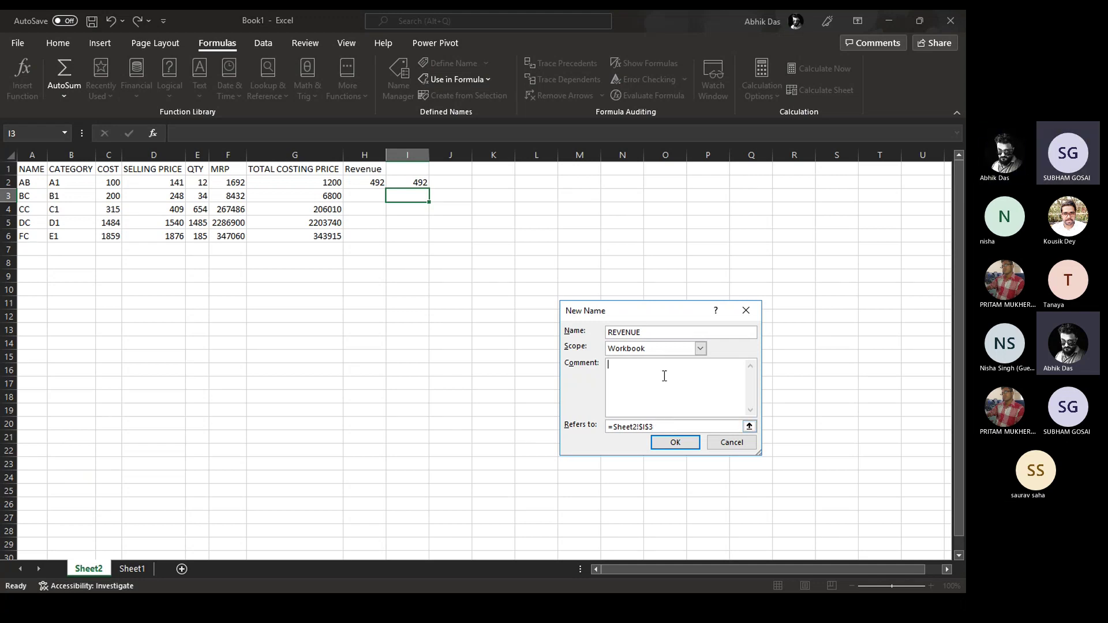
pyautogui.click(666, 425)
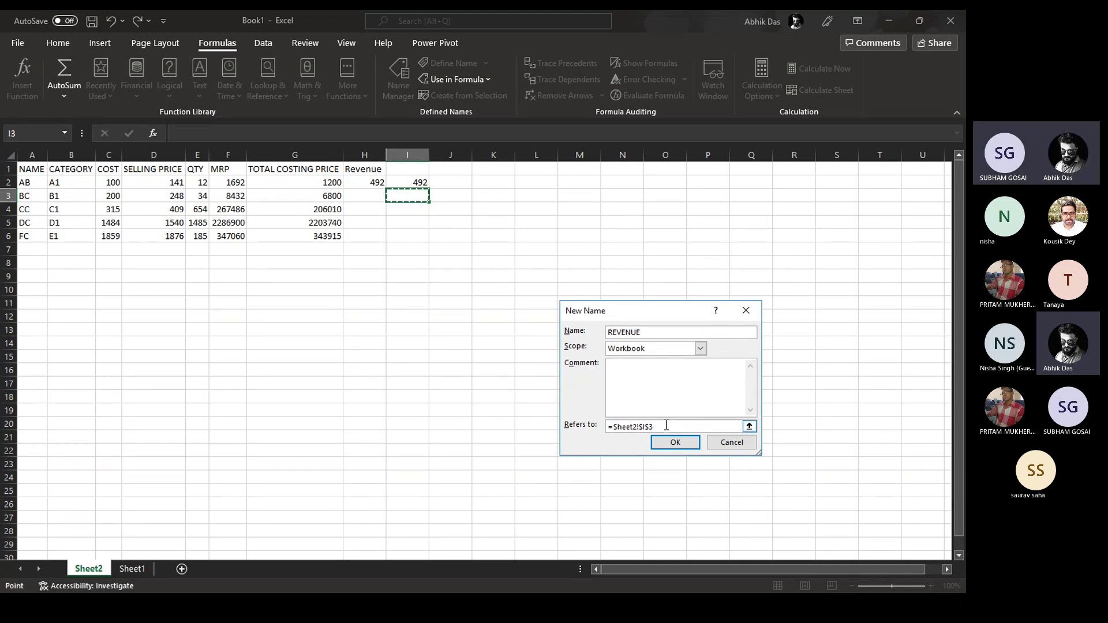
pyautogui.moveTo(667, 425); pyautogui.dragTo(613, 428)
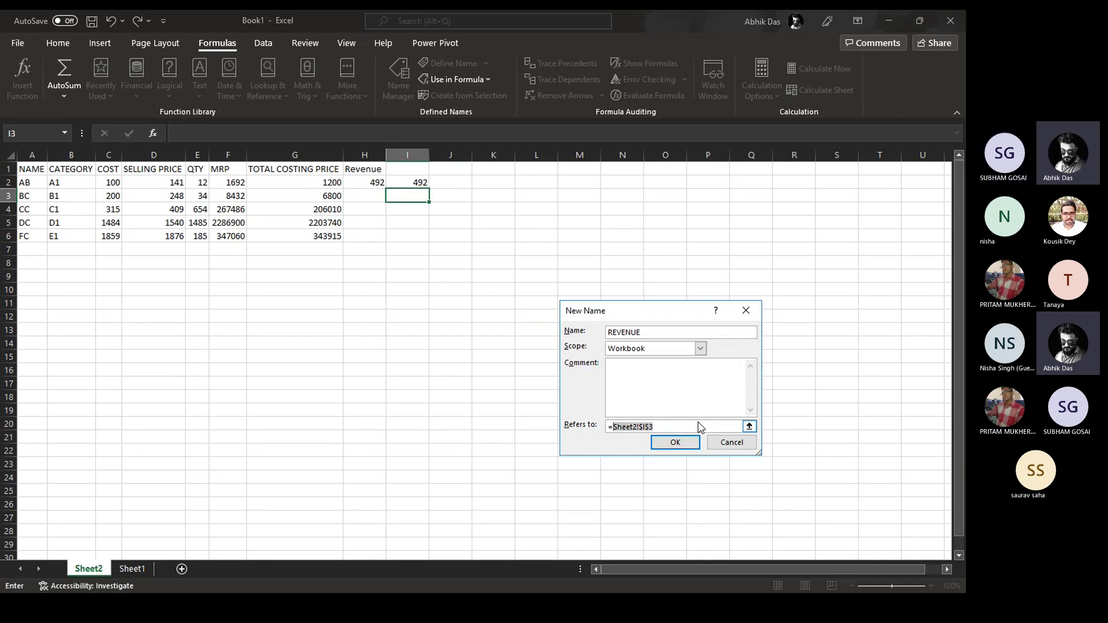
pyautogui.write('LAMBDA(A,B,C,(D2*E2)-(C2*E2))')
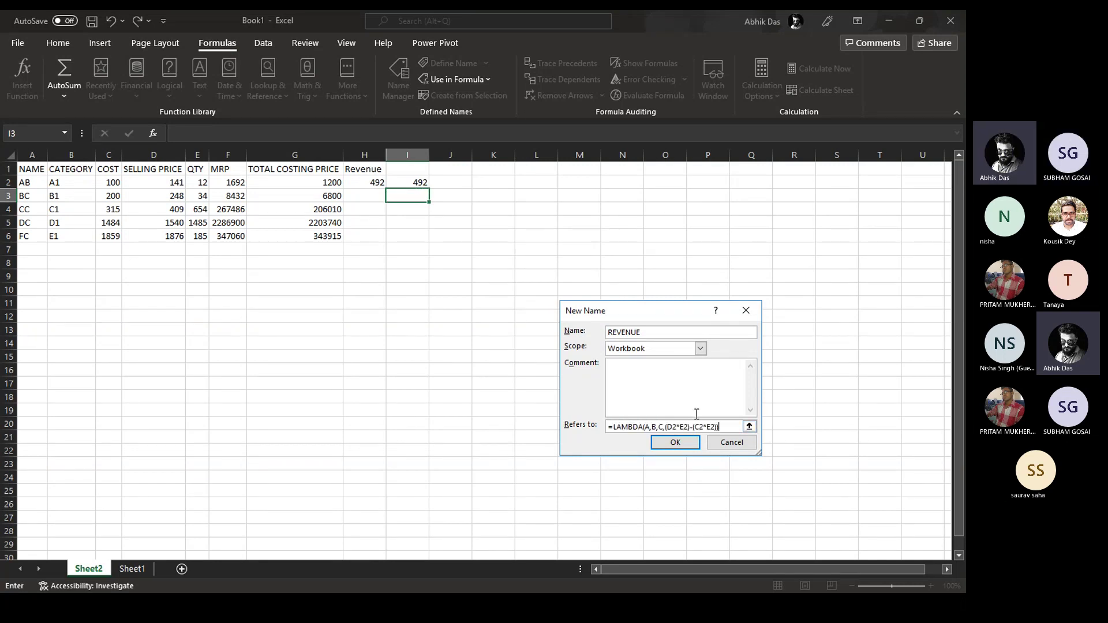
pyautogui.click(675, 443)
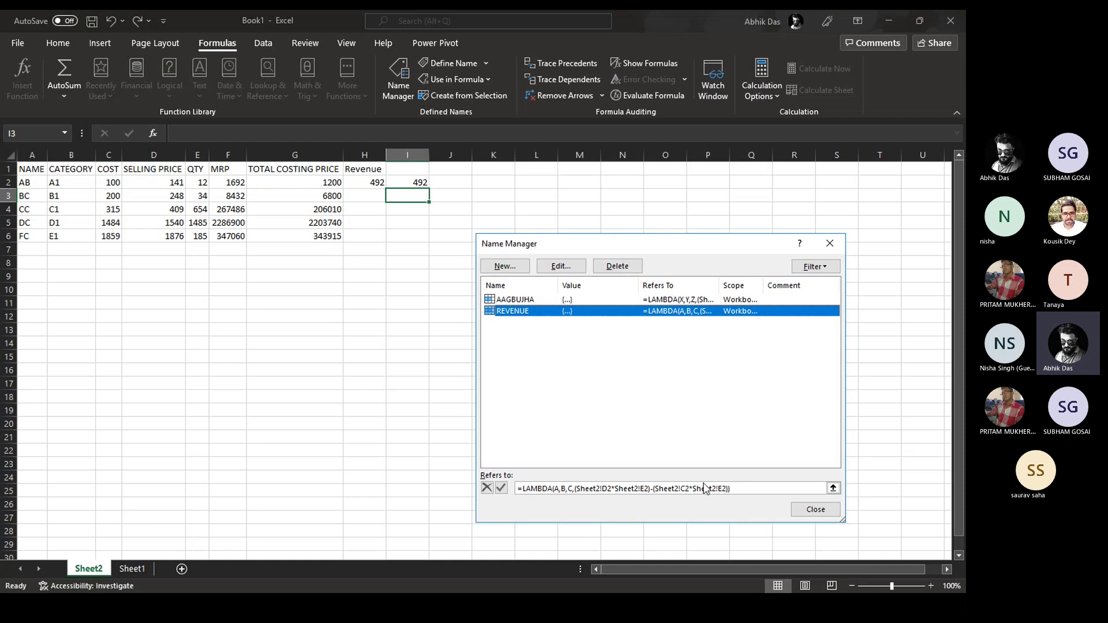
pyautogui.click(814, 509)
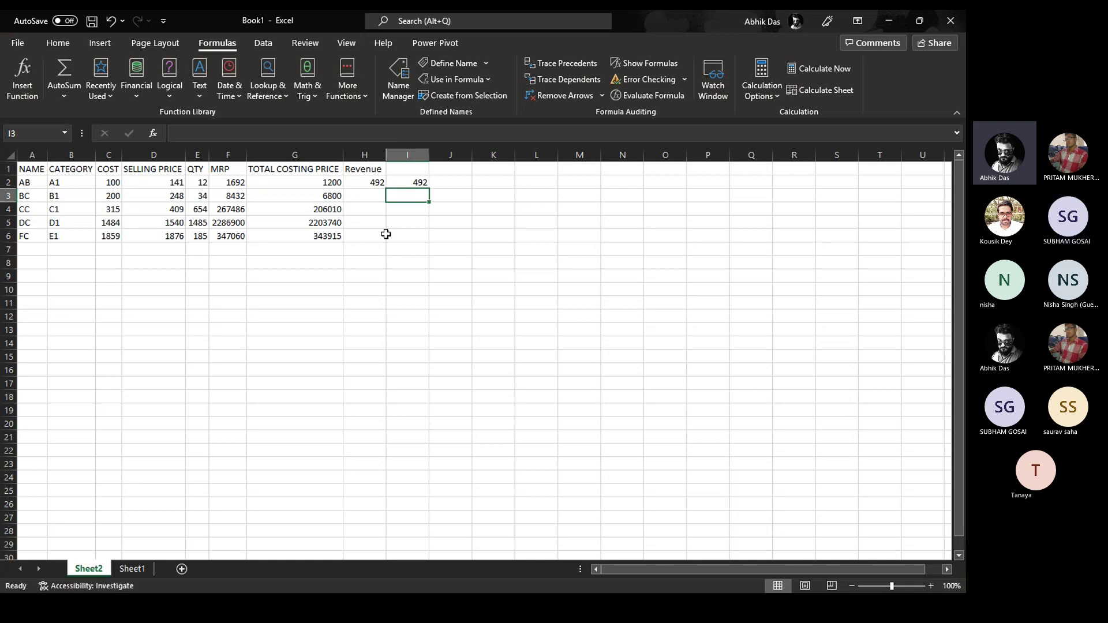
# Try calling the custom REVENUE function in H3 from the suggested functions, and discard the entry
pyautogui.press('Left')
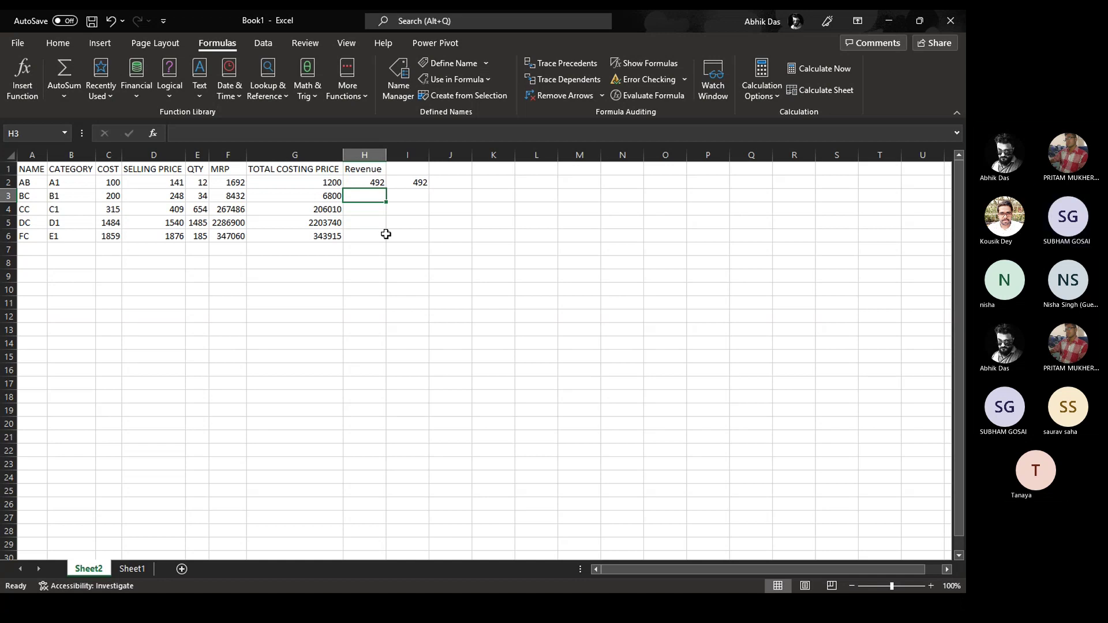
pyautogui.write('+')
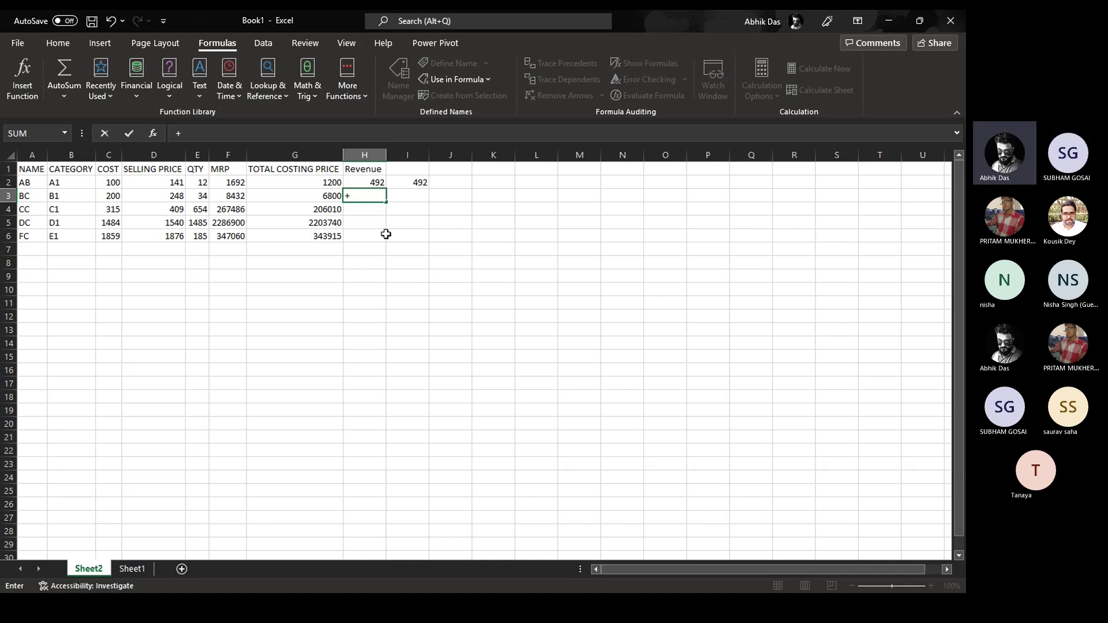
pyautogui.write('RE')
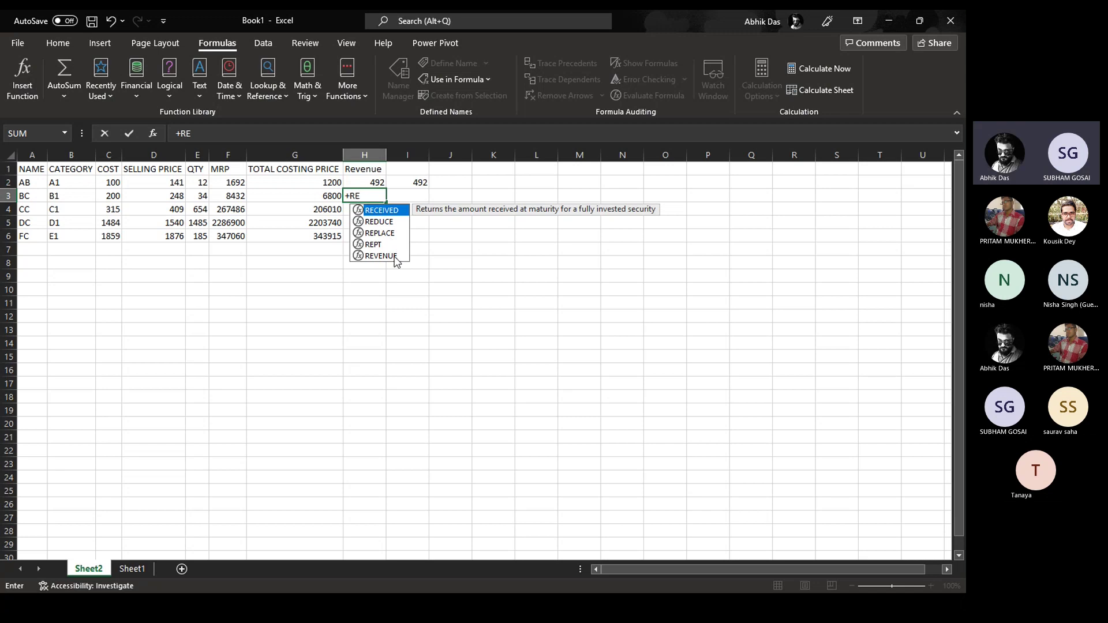
pyautogui.press('Down')
pyautogui.press('Down')
pyautogui.press('Down')
pyautogui.press('Down')
pyautogui.press('Tab')
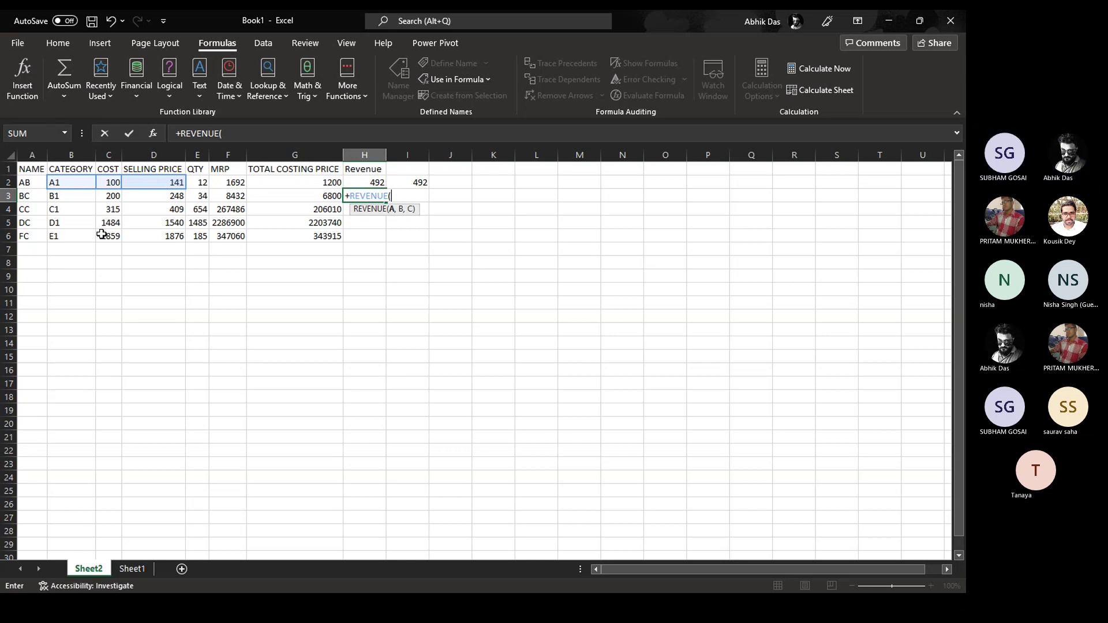
pyautogui.press('Escape')
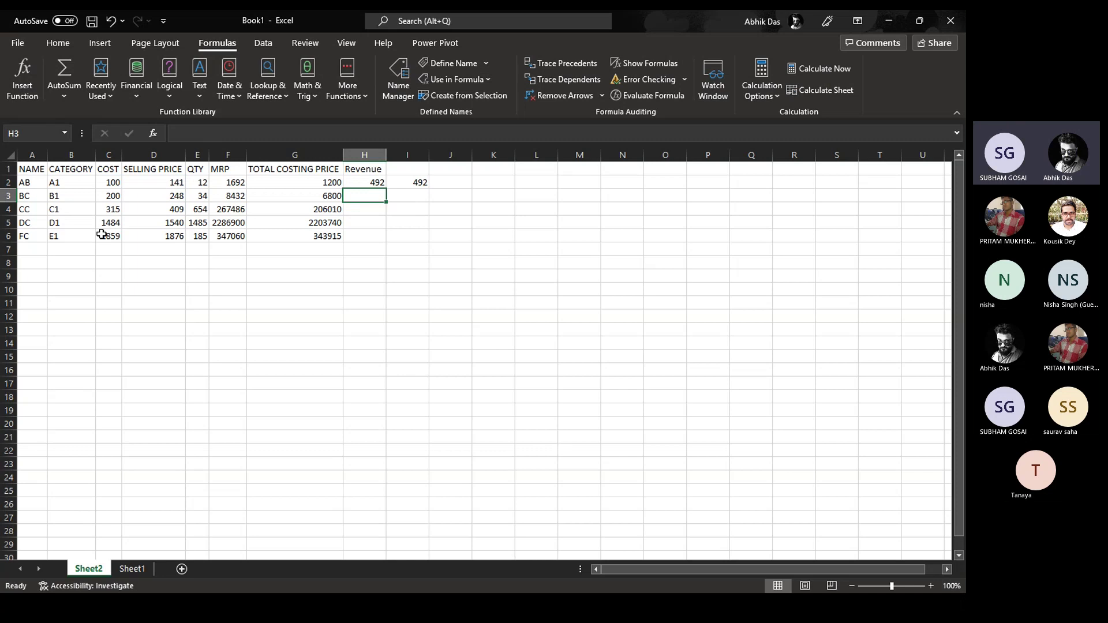
pyautogui.press('Right')
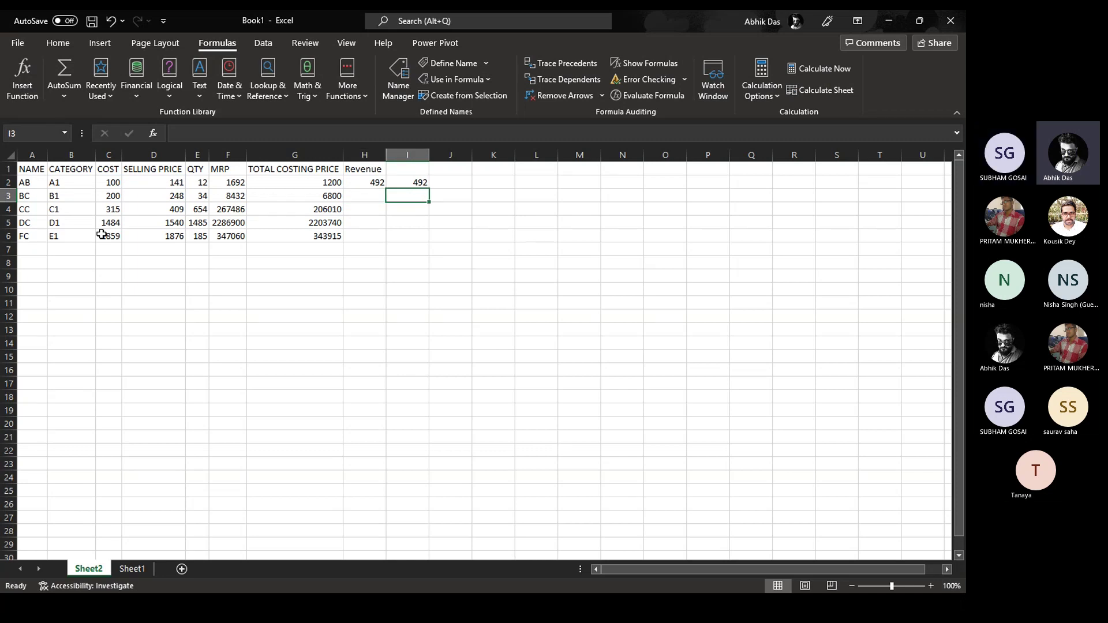
pyautogui.press('Left')
pyautogui.press('Right')
pyautogui.press('Left')
pyautogui.press('Up')
pyautogui.press('Right')
pyautogui.press('Down')
pyautogui.press('Left')
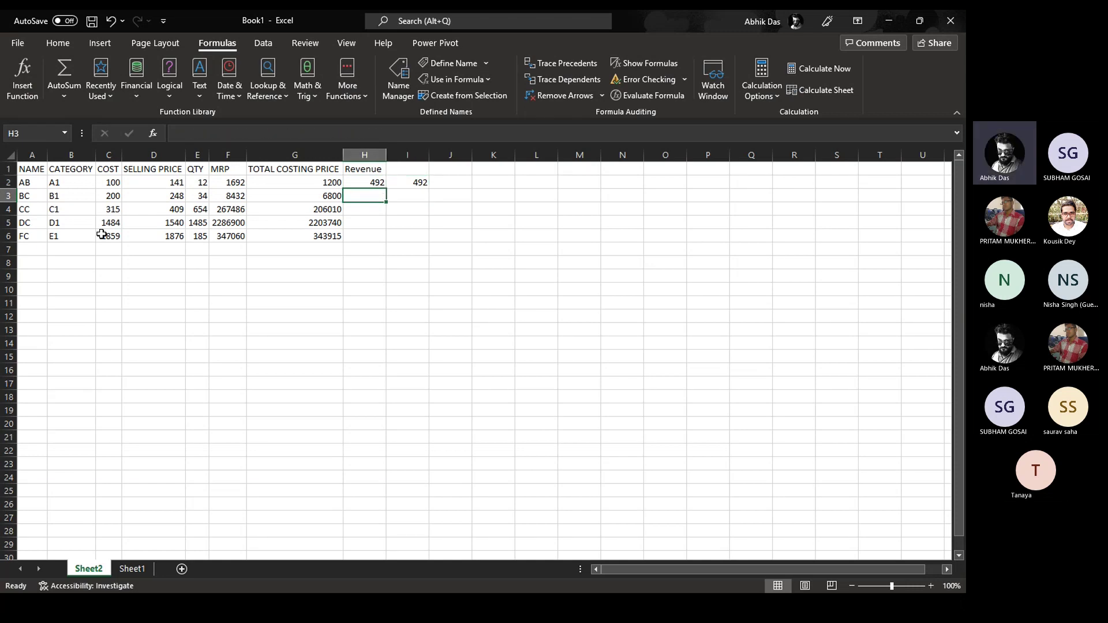
pyautogui.press('Up')
pyautogui.press('Right')
pyautogui.press('Down')
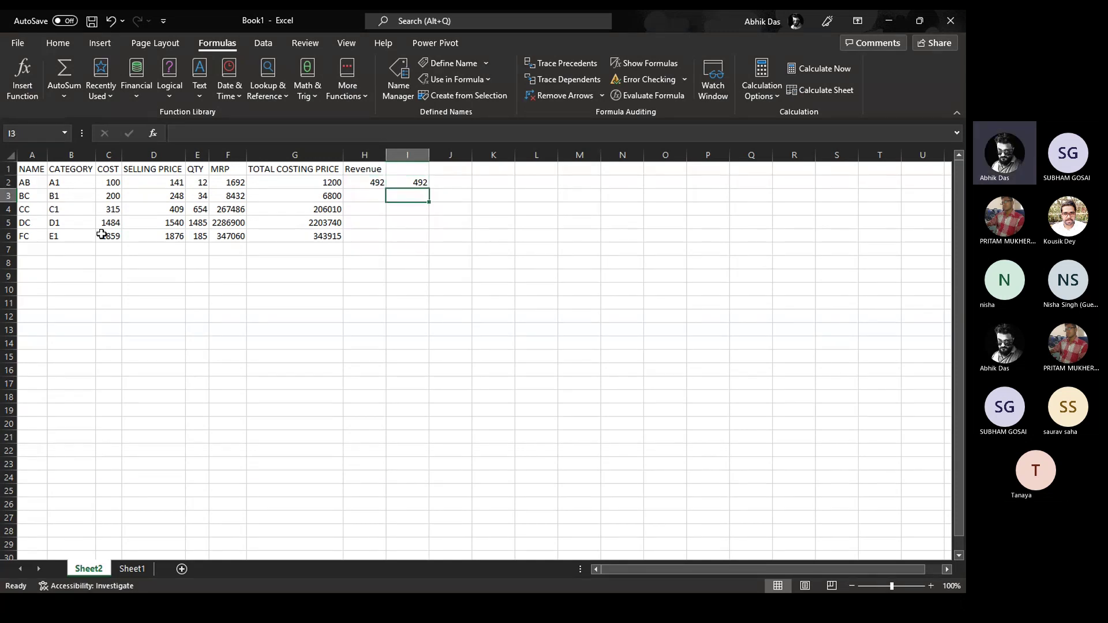
pyautogui.press('Left')
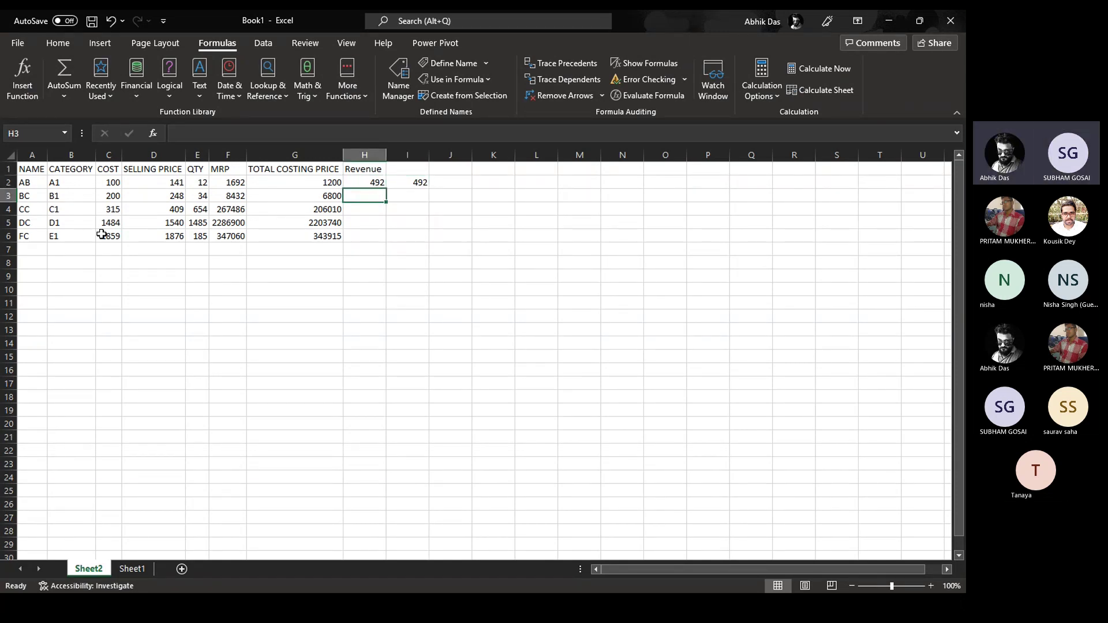
pyautogui.press('Right')
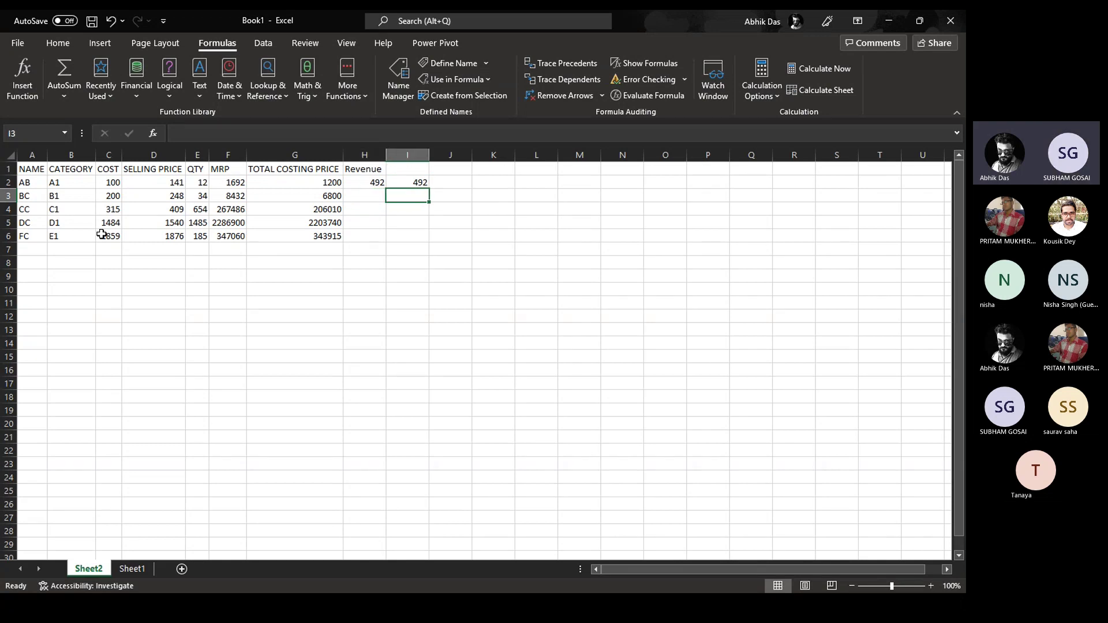
pyautogui.press('Left')
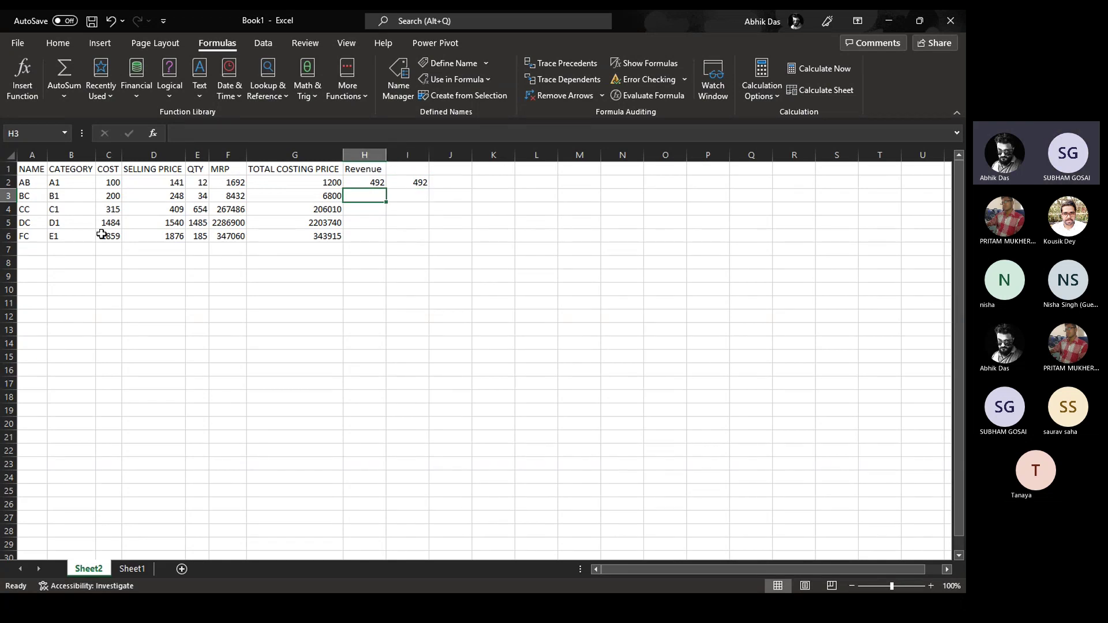
# Try calling the custom REVENUE function in I3 from the suggested functions, and discard the entry
pyautogui.press('Right')
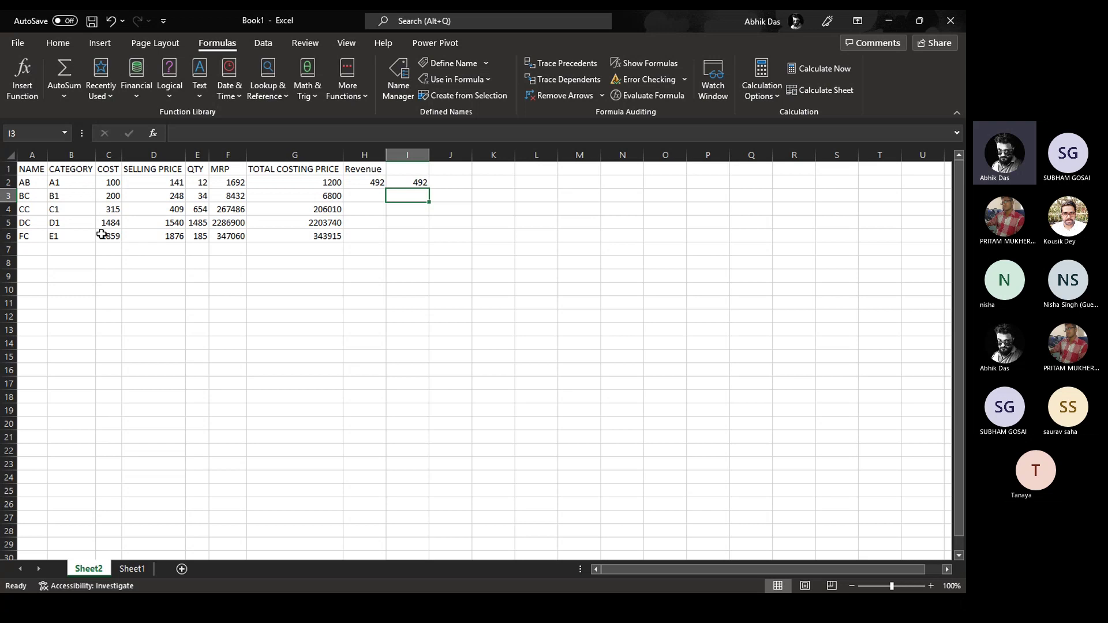
pyautogui.press('Left')
pyautogui.press('Right')
pyautogui.press('Right')
pyautogui.press('Left')
pyautogui.write('+RE')
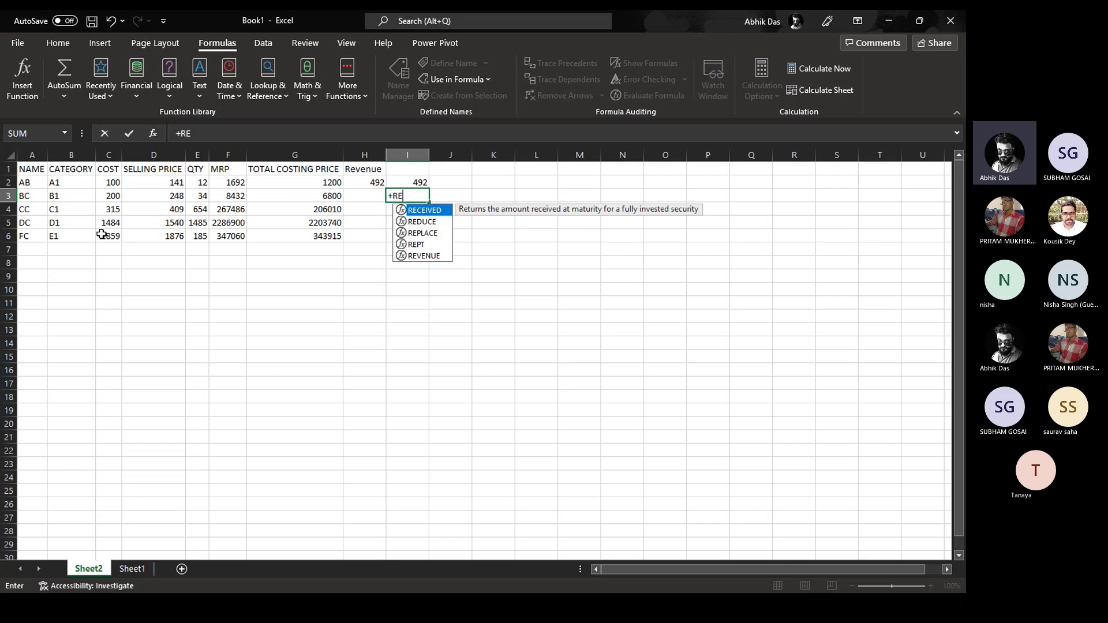
pyautogui.press('Down')
pyautogui.press('Down')
pyautogui.press('Down')
pyautogui.press('Down')
pyautogui.press('Tab')
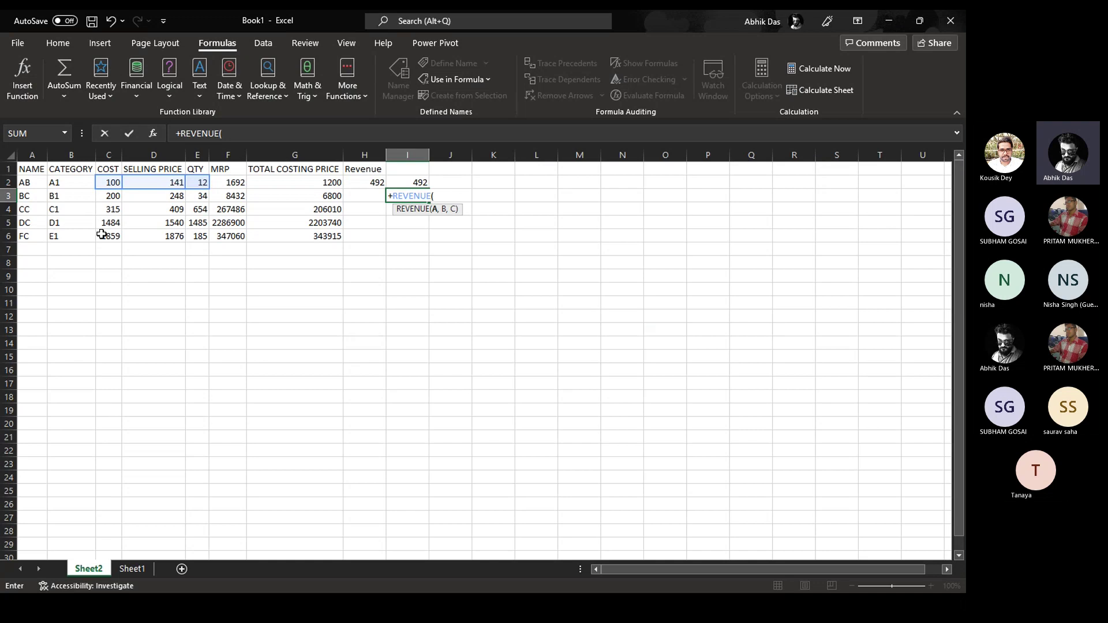
pyautogui.press('Escape')
# Open the REVENUE name for editing and try changing its D2 and first E2 references to $D2 and $E2
pyautogui.click(398, 78)
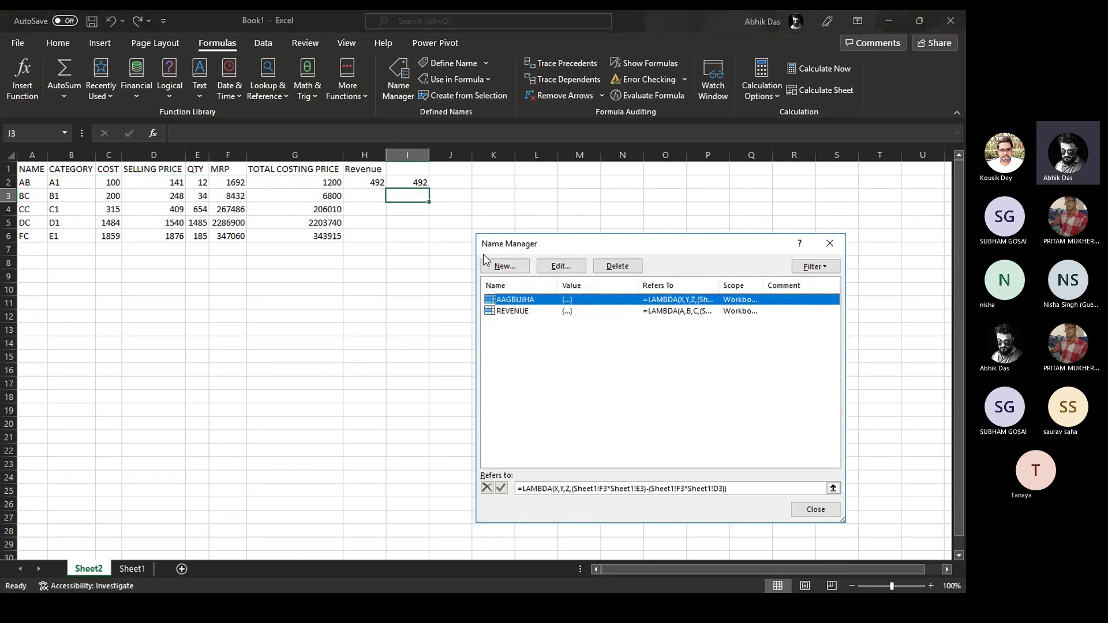
pyautogui.click(553, 311)
pyautogui.press('Escape')
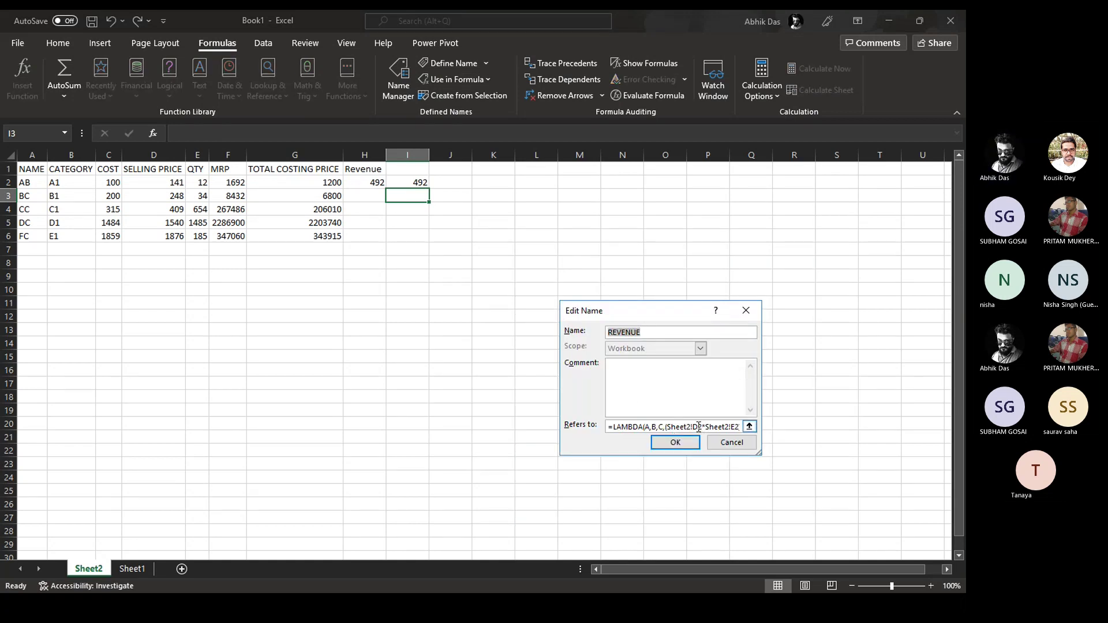
pyautogui.click(699, 427)
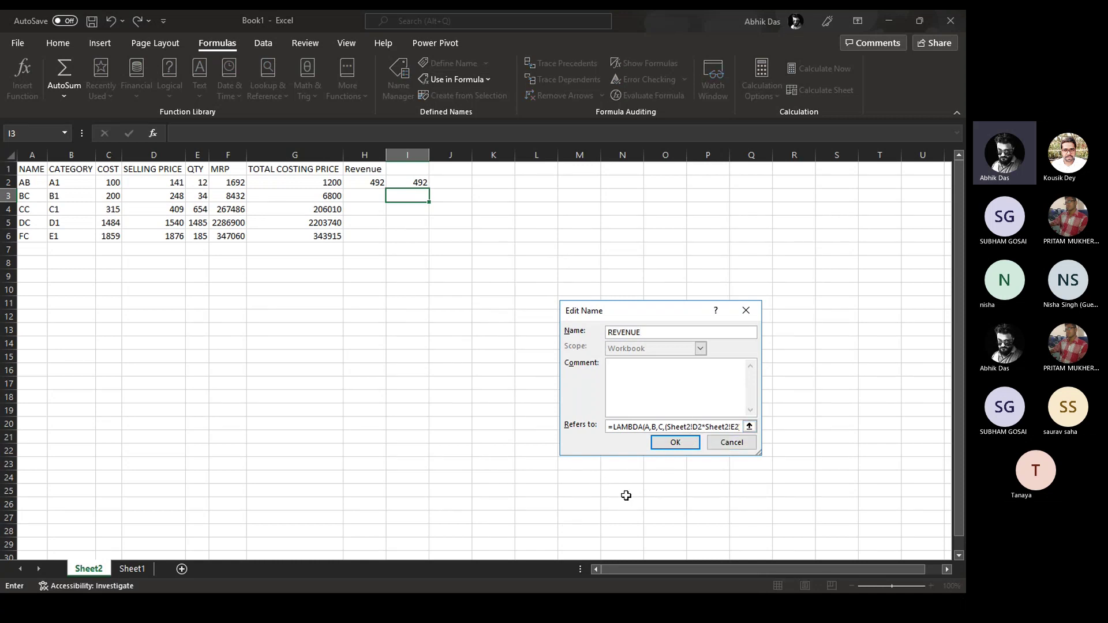
pyautogui.click(729, 427)
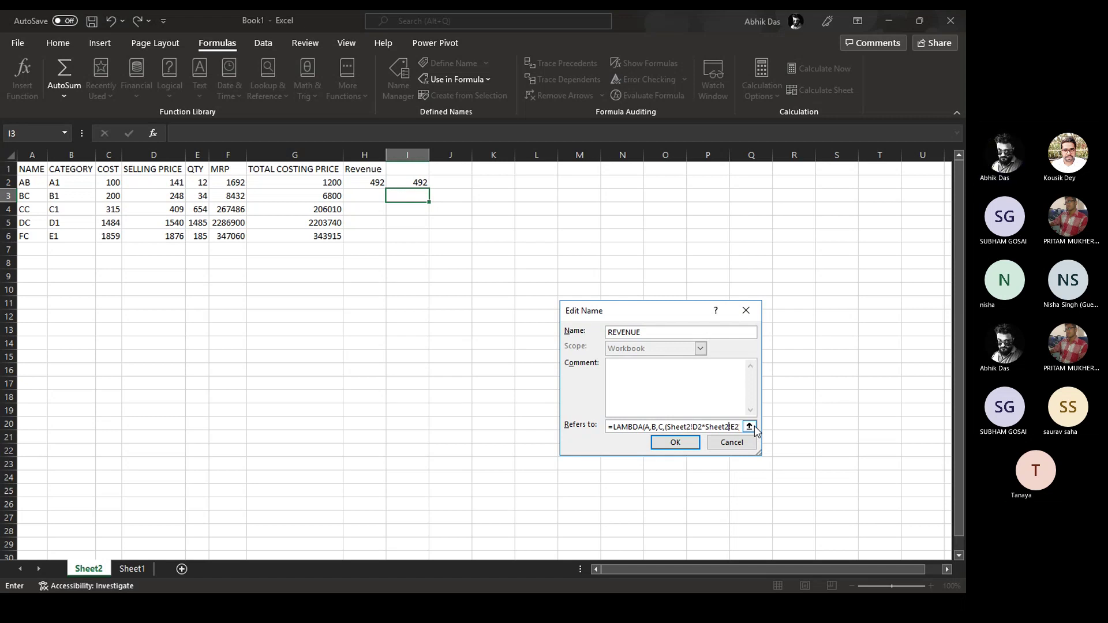
pyautogui.press('Left')
pyautogui.press('Left')
pyautogui.press('Left')
pyautogui.press('Left')
pyautogui.press('Left')
pyautogui.press('Left')
pyautogui.press('Left')
pyautogui.press('Left')
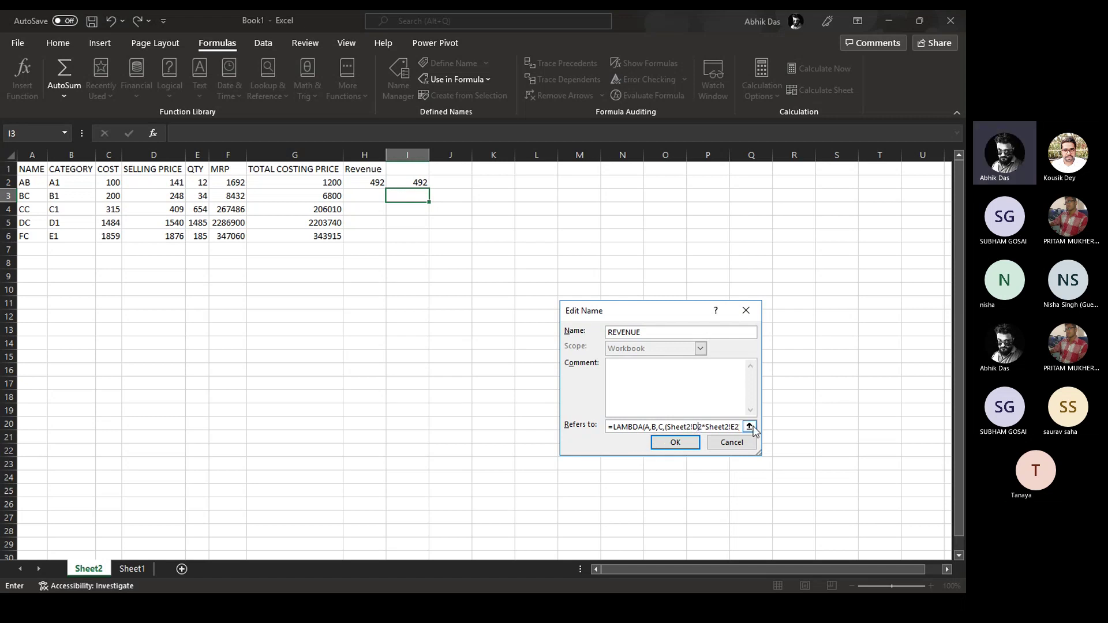
pyautogui.press('F4')
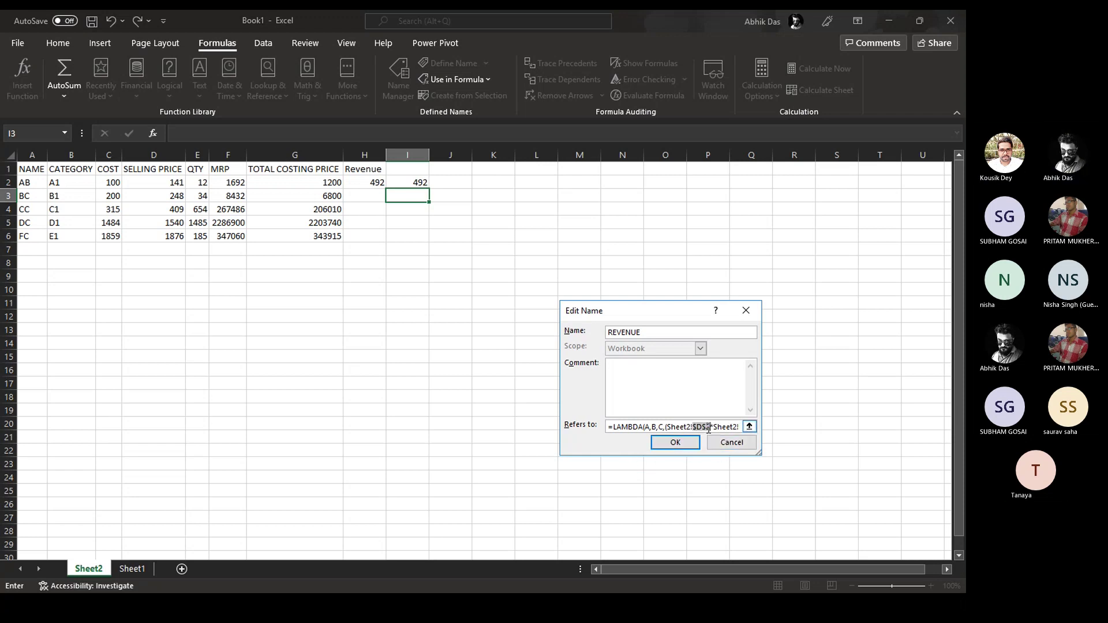
pyautogui.press('F4')
pyautogui.press('F4')
pyautogui.press('F4')
pyautogui.click(694, 427)
pyautogui.press('F4')
pyautogui.press('F4')
pyautogui.press('F4')
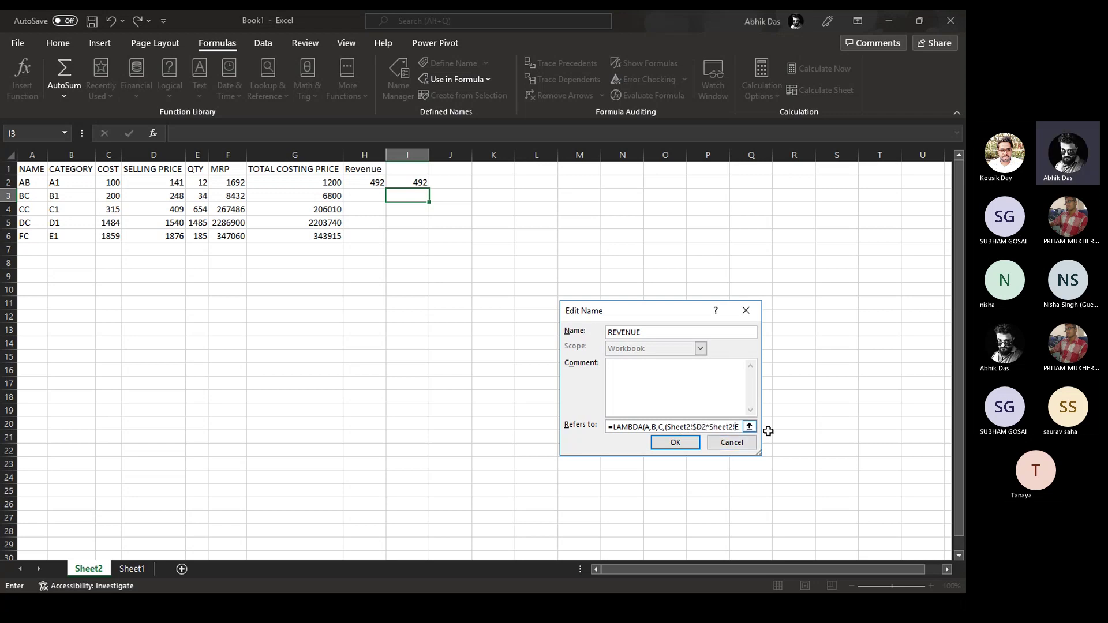
pyautogui.press('F4')
pyautogui.press('F4')
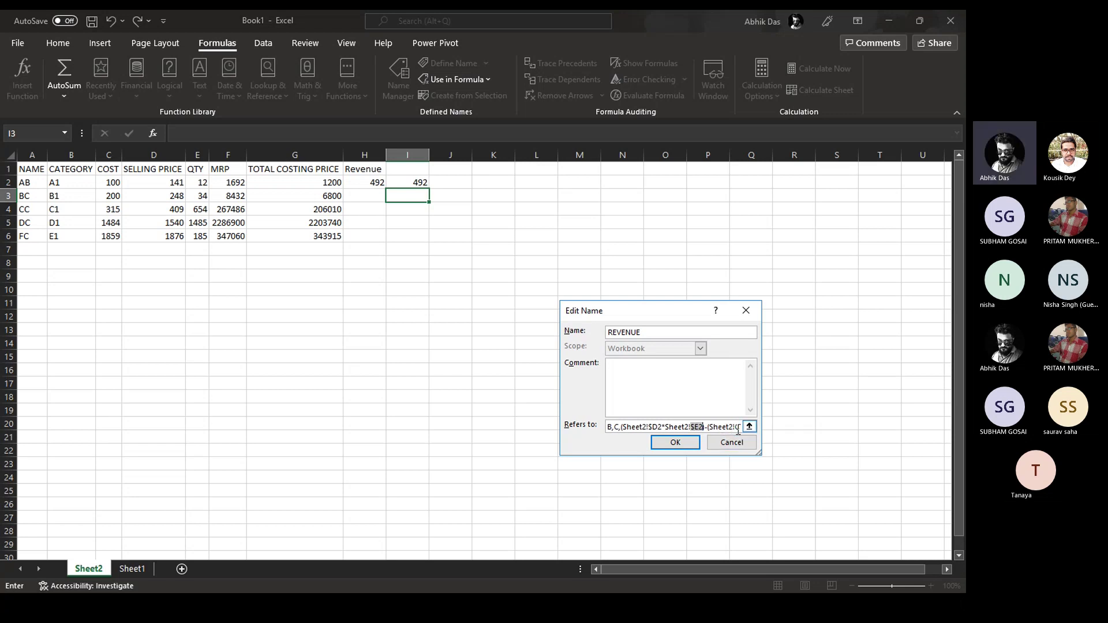
pyautogui.write(')')
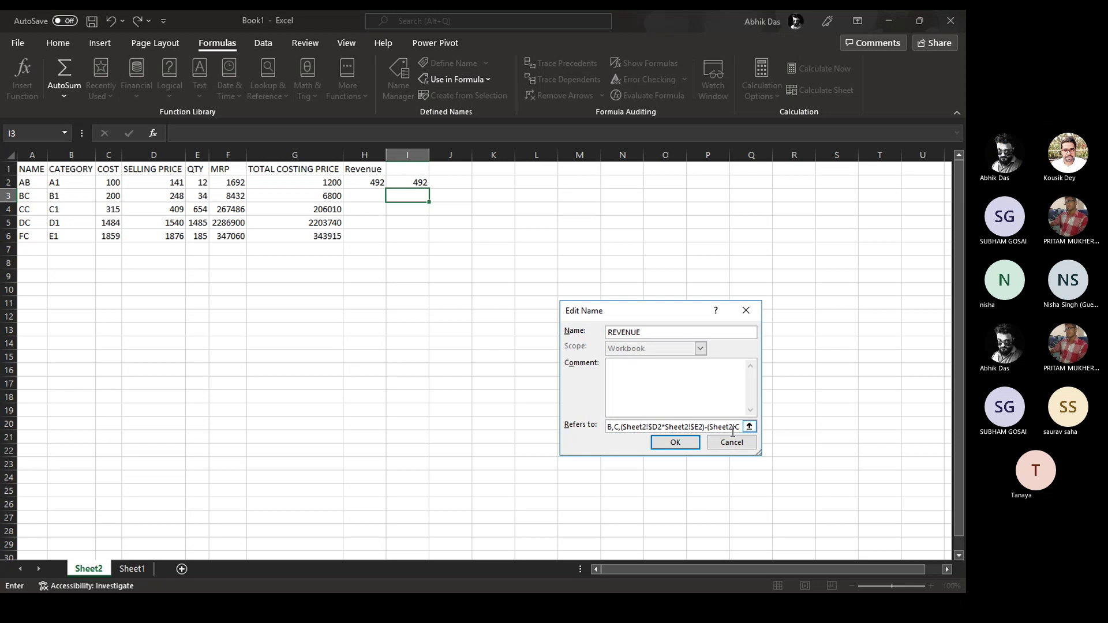
# Try to reach the C2 reference in the REVENUE definition, discard the edits and return to the sheet
pyautogui.press('Right')
pyautogui.press('Right')
pyautogui.press('Right')
pyautogui.press('Right')
pyautogui.press('Right')
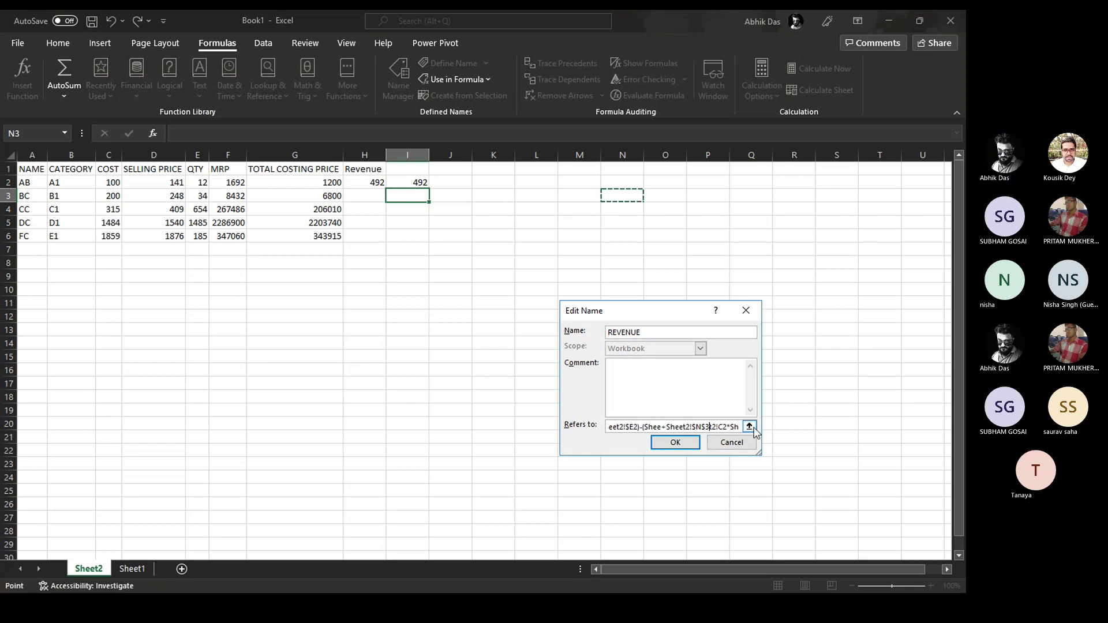
pyautogui.press('Right')
pyautogui.press('Right')
pyautogui.press('Right')
pyautogui.press('Right')
pyautogui.press('Right')
pyautogui.press('Right')
pyautogui.press('Right')
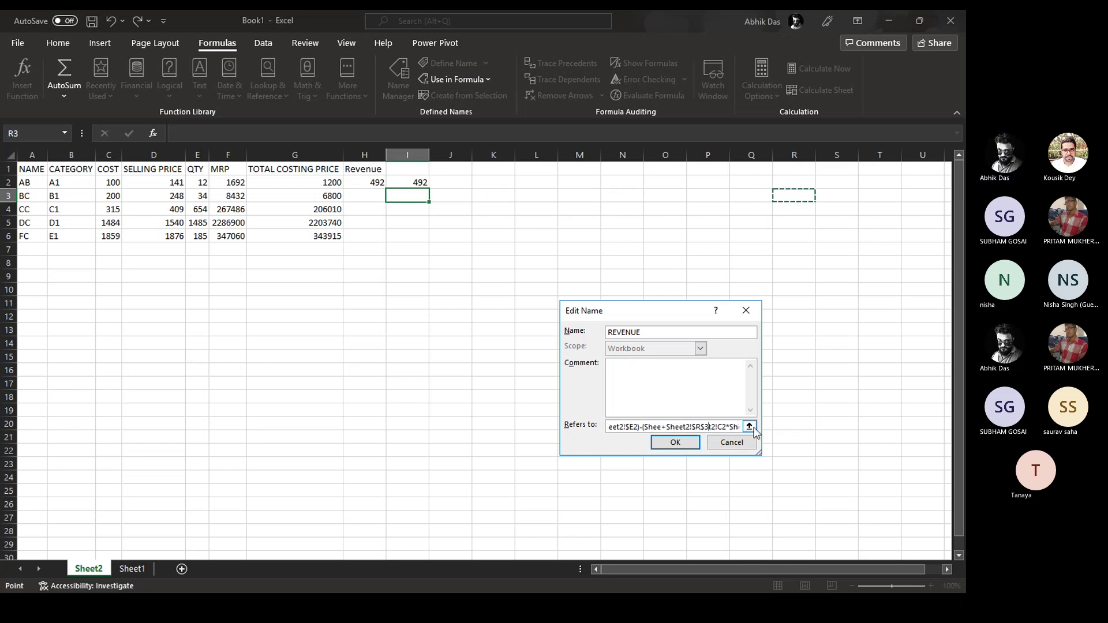
pyautogui.press('Right')
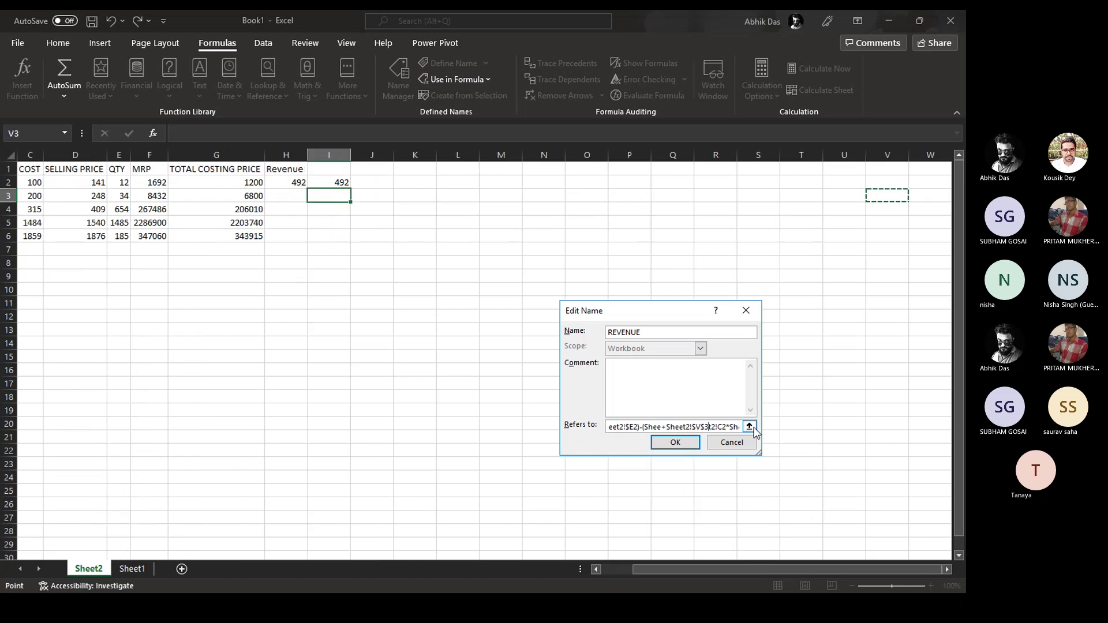
pyautogui.press('Left')
pyautogui.press('Left')
pyautogui.press('Left')
pyautogui.press('Left')
pyautogui.press('Left')
pyautogui.press('Left')
pyautogui.press('Left')
pyautogui.press('Left')
pyautogui.press('Left')
pyautogui.press('Left')
pyautogui.press('Left')
pyautogui.press('Left')
pyautogui.press('Left')
pyautogui.press('Left')
pyautogui.press('Left')
pyautogui.press('Left')
pyautogui.press('Left')
pyautogui.press('Left')
pyautogui.press('Left')
pyautogui.press('Left')
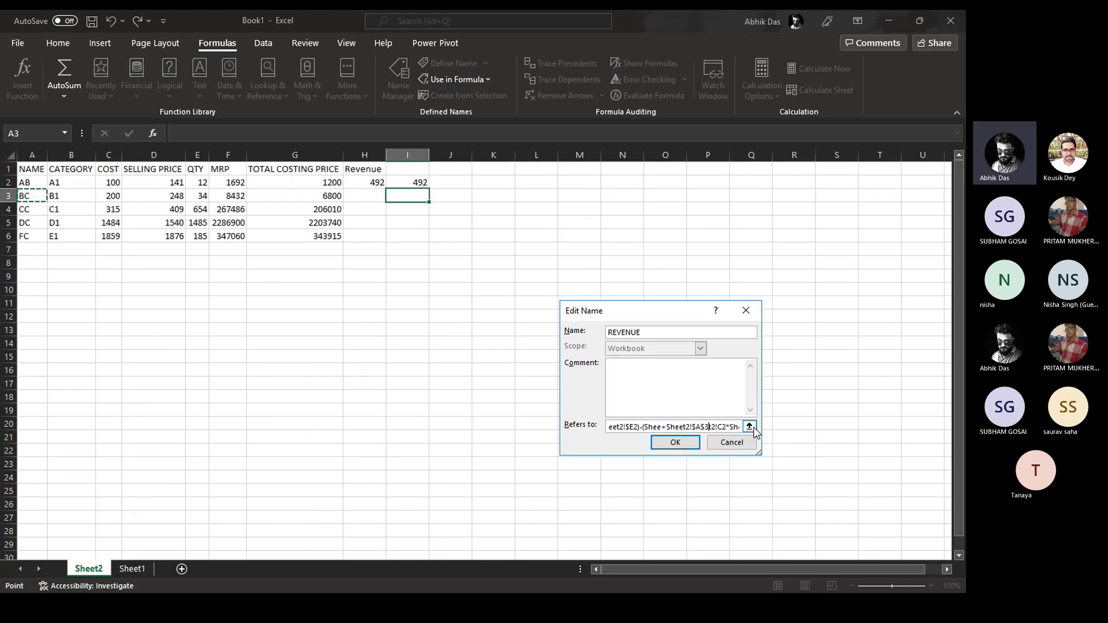
pyautogui.press('Right')
pyautogui.press('Right')
pyautogui.press('Right')
pyautogui.press('Right')
pyautogui.press('Right')
pyautogui.press('Right')
pyautogui.press('Right')
pyautogui.press('Right')
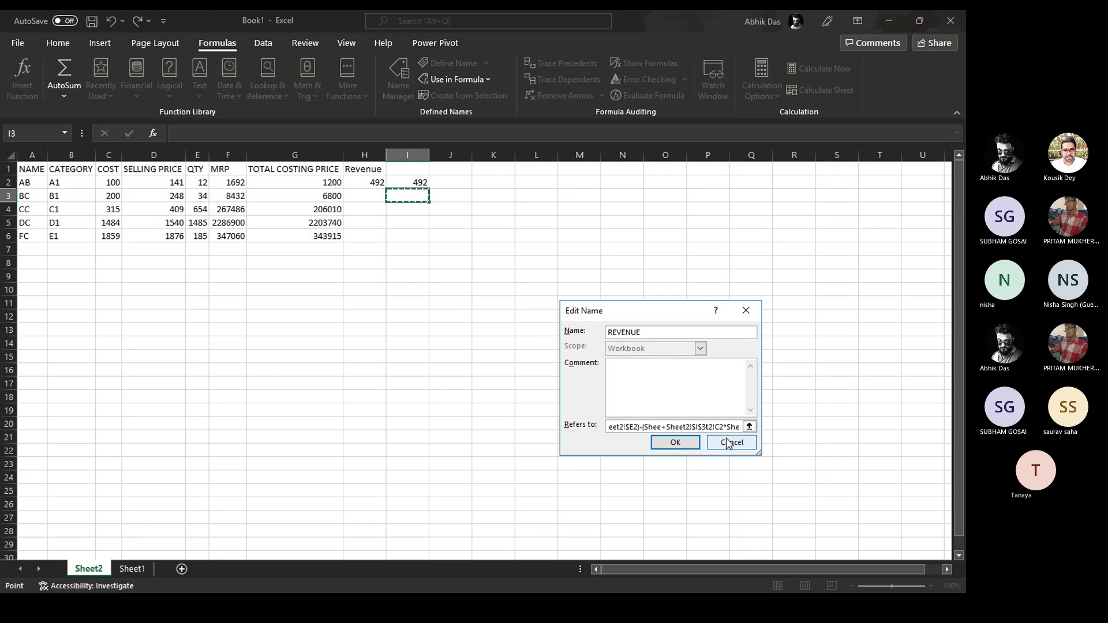
pyautogui.click(732, 442)
pyautogui.click(561, 266)
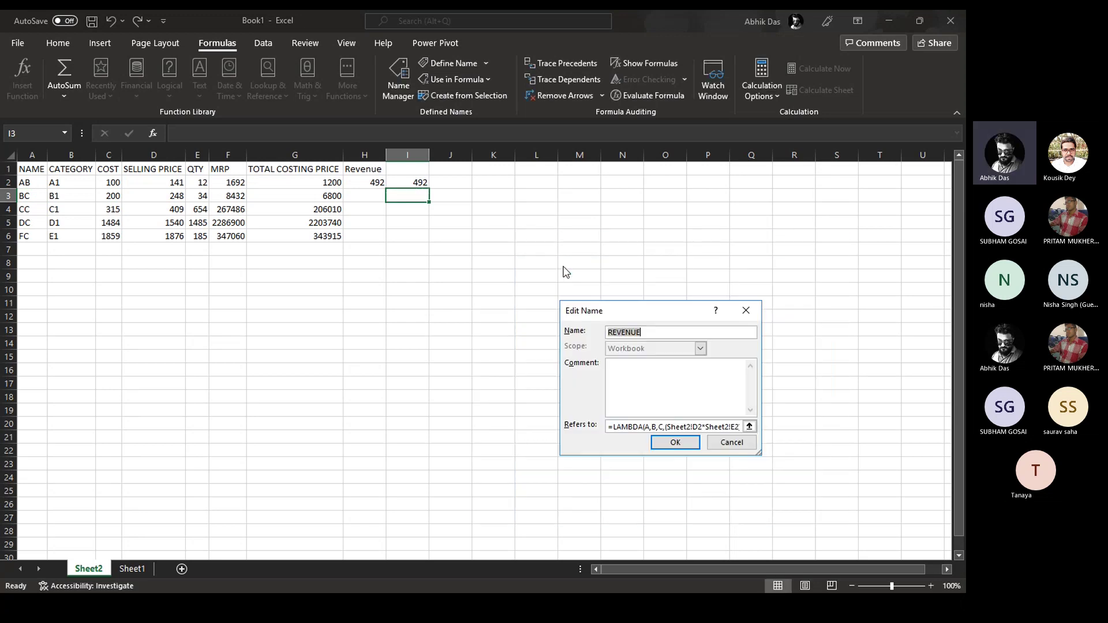
pyautogui.click(700, 427)
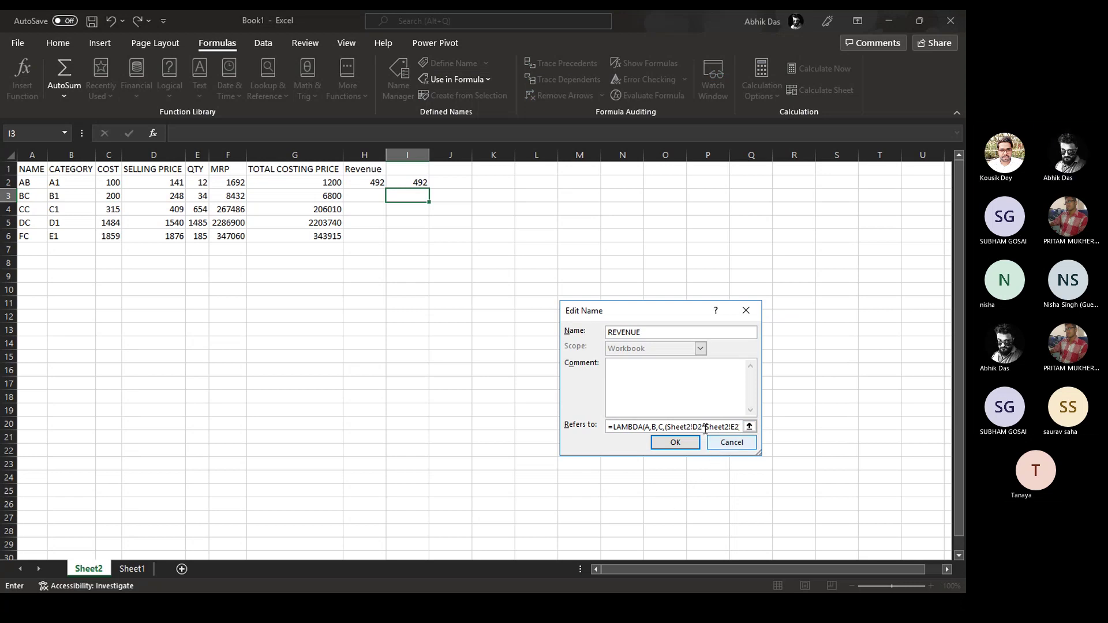
pyautogui.press('Return')
pyautogui.press('Escape')
# Make the calculation references in the I2 LAMBDA formula absolute as ($D$2*$E$2)-($C$2*$E$2), keeping I2 selected
pyautogui.click(369, 182)
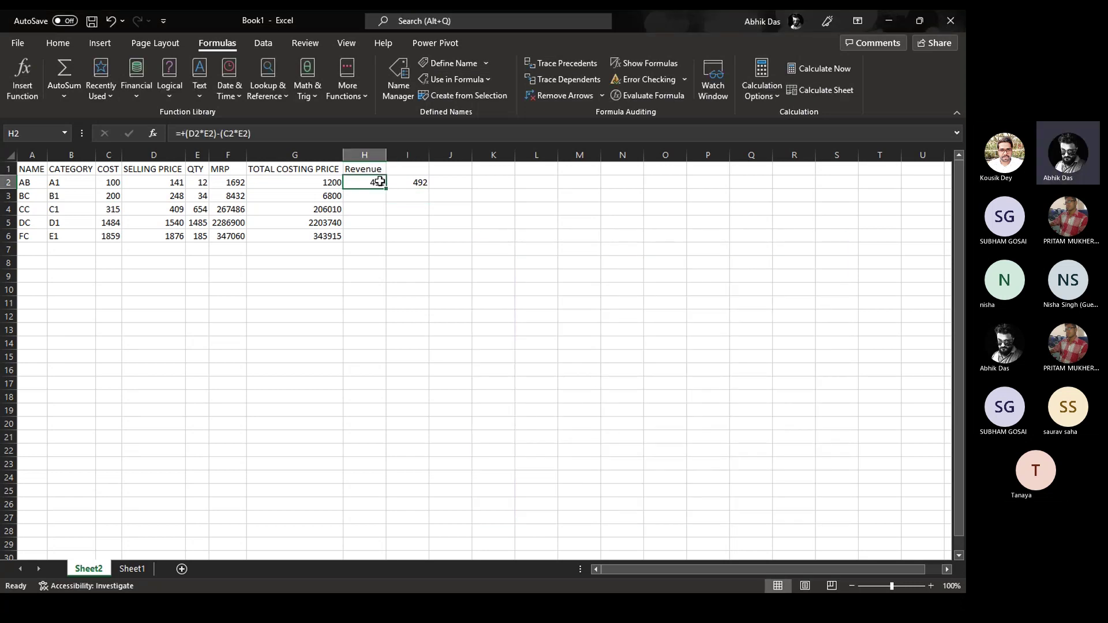
pyautogui.press('Right')
pyautogui.press('F2')
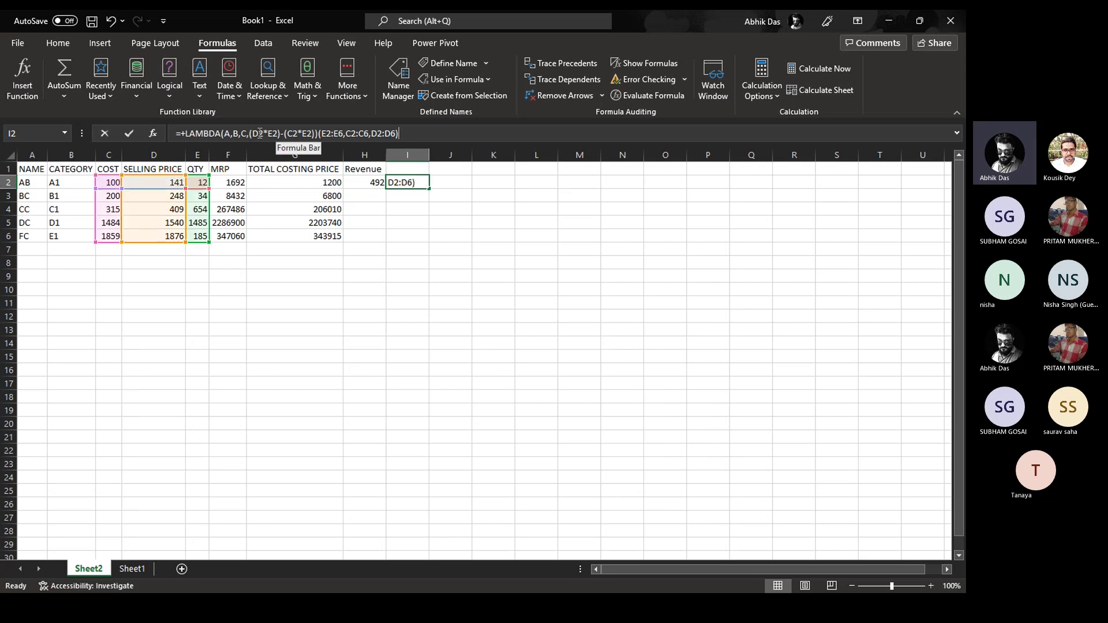
pyautogui.click(260, 133)
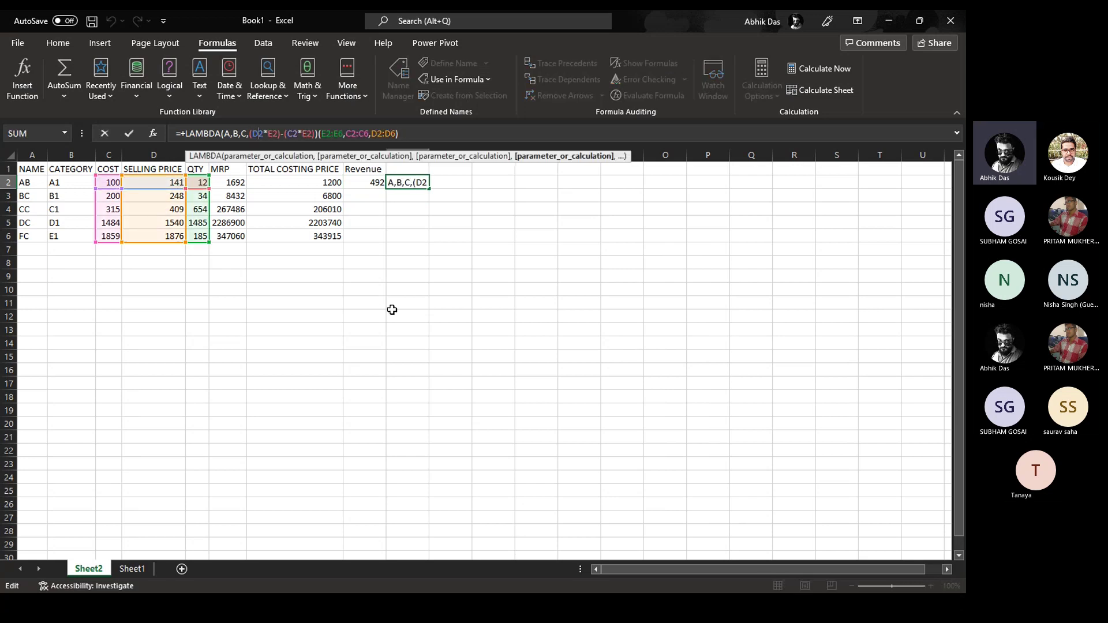
pyautogui.press('F4')
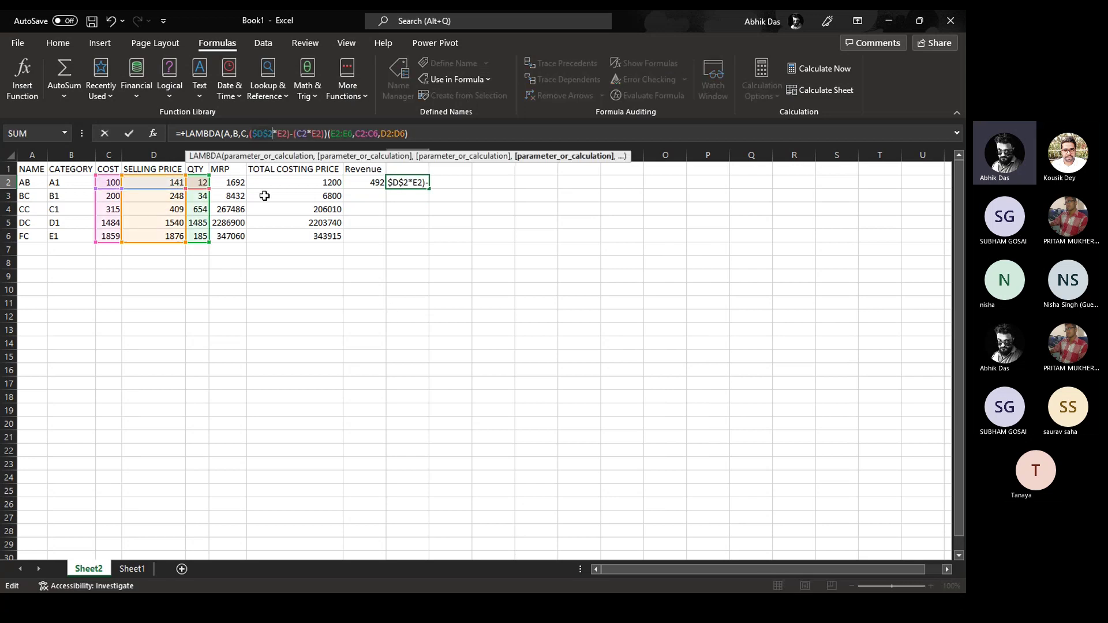
pyautogui.press('Right')
pyautogui.press('Right')
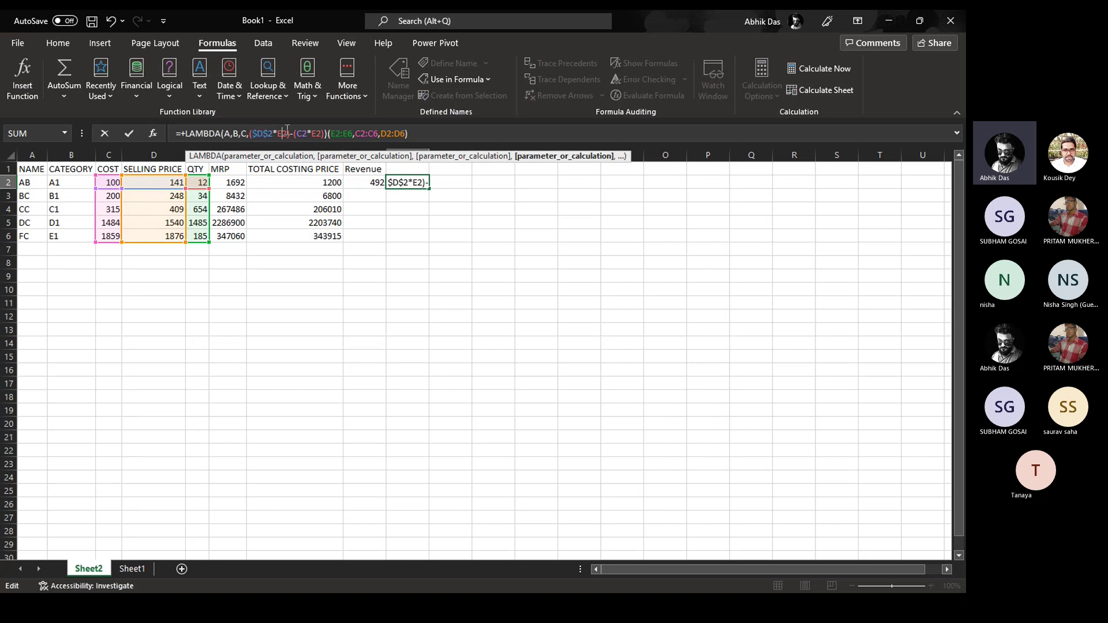
pyautogui.press('F4')
pyautogui.press('Right')
pyautogui.press('Right')
pyautogui.press('Right')
pyautogui.press('Right')
pyautogui.press('F4')
pyautogui.click(340, 133)
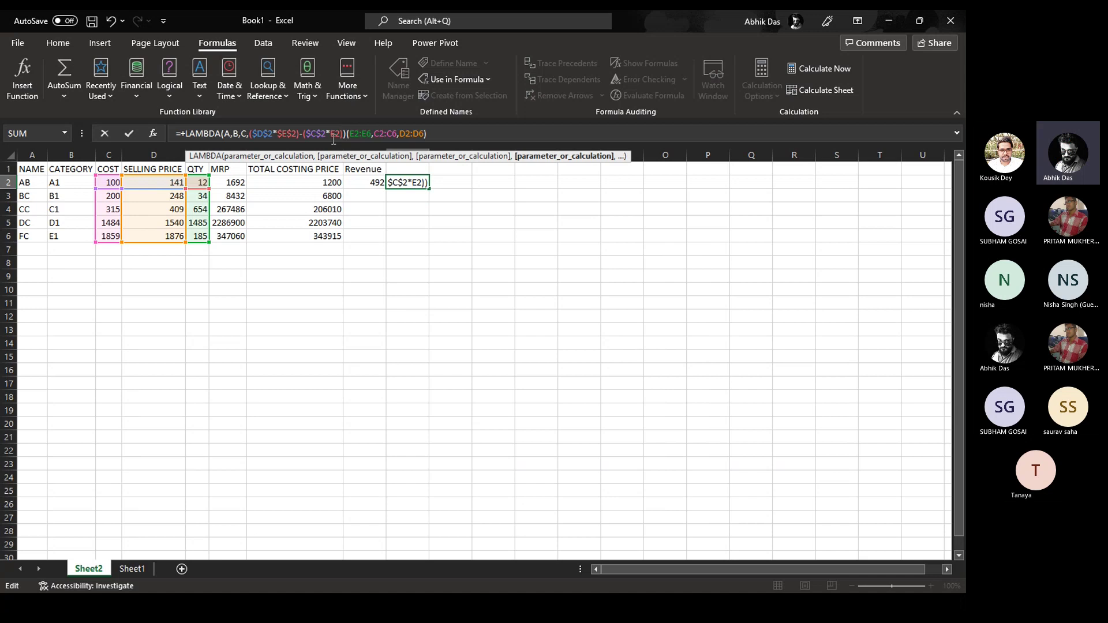
pyautogui.press('F4')
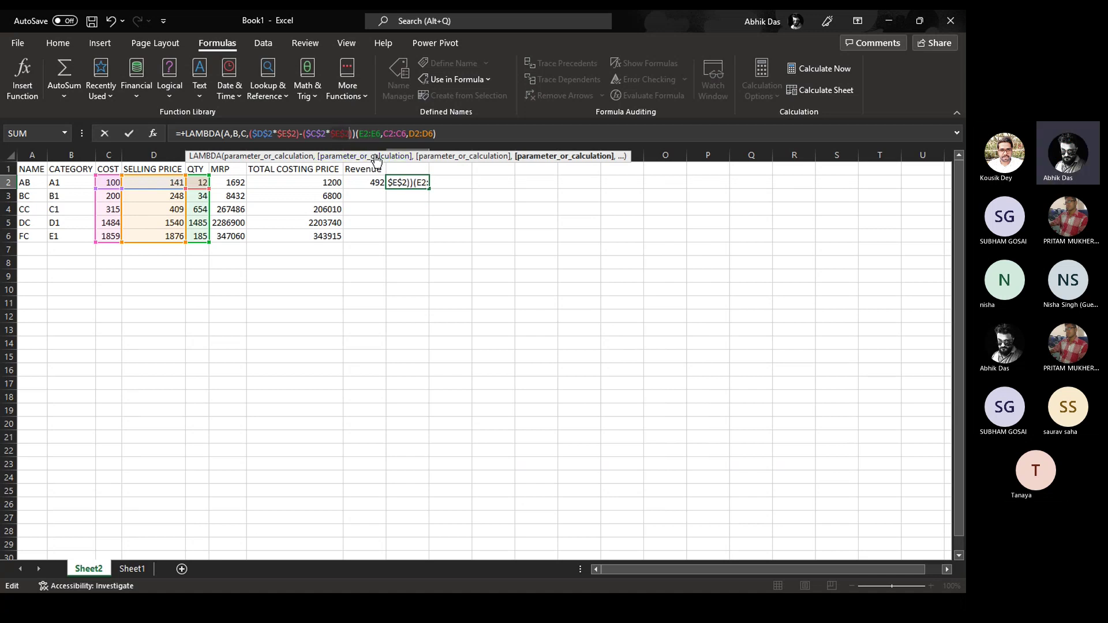
pyautogui.hotkey('ctrl', 'Return')
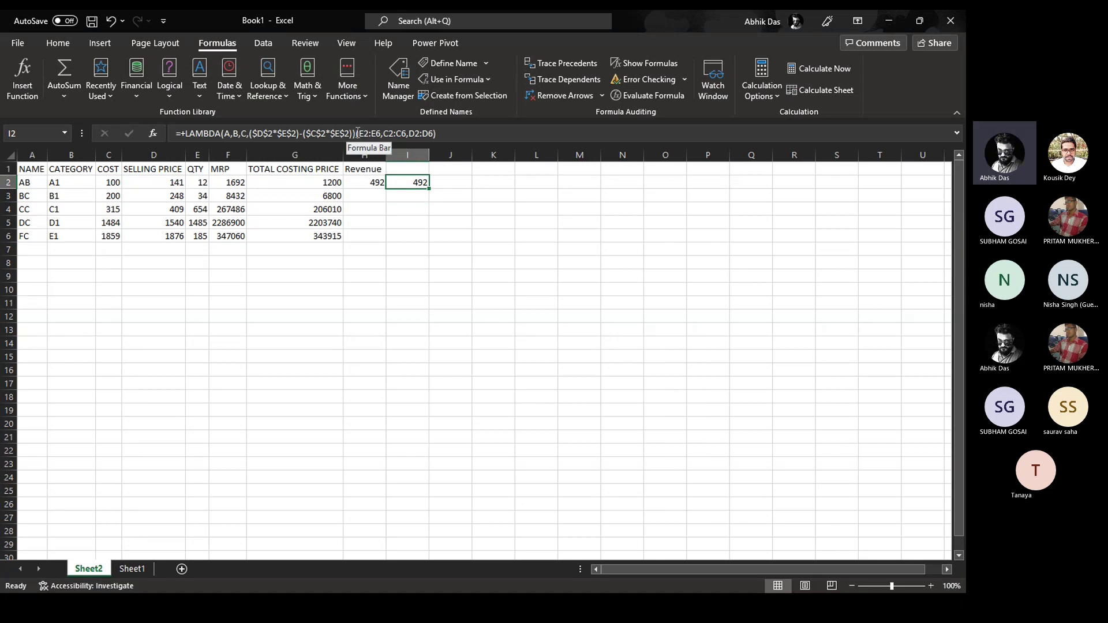
# Copy the LAMBDA part of I2 and make the REVENUE name refer to =LAMBDA(A,B,C,($D$2*$E$2)-($C$2*$E$2)), saving the change
pyautogui.moveTo(357, 134); pyautogui.dragTo(186, 144)
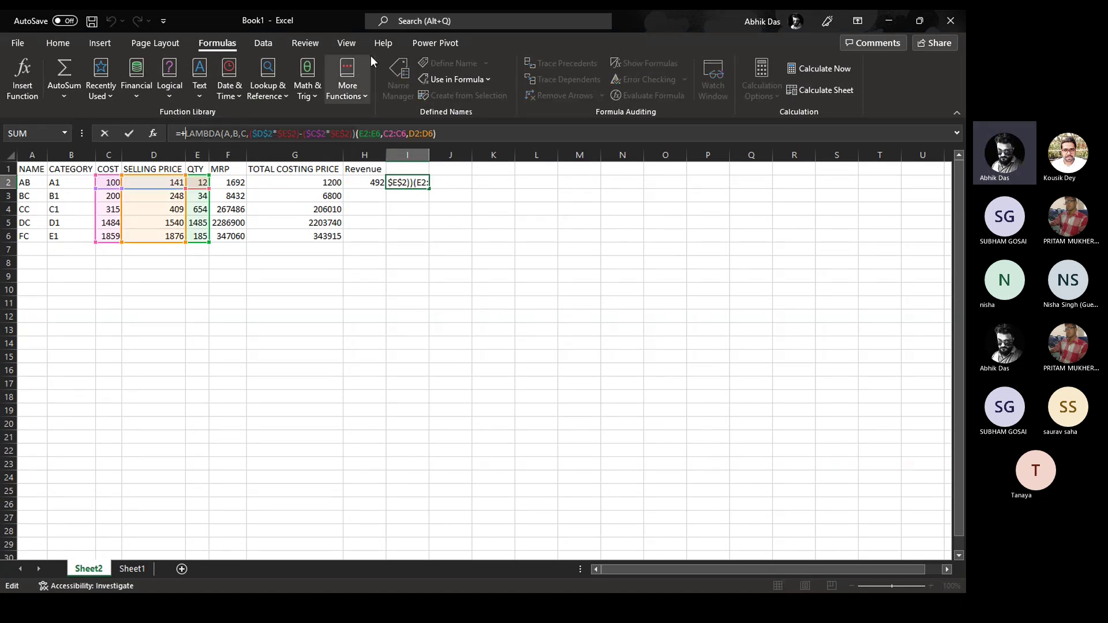
pyautogui.press('Escape')
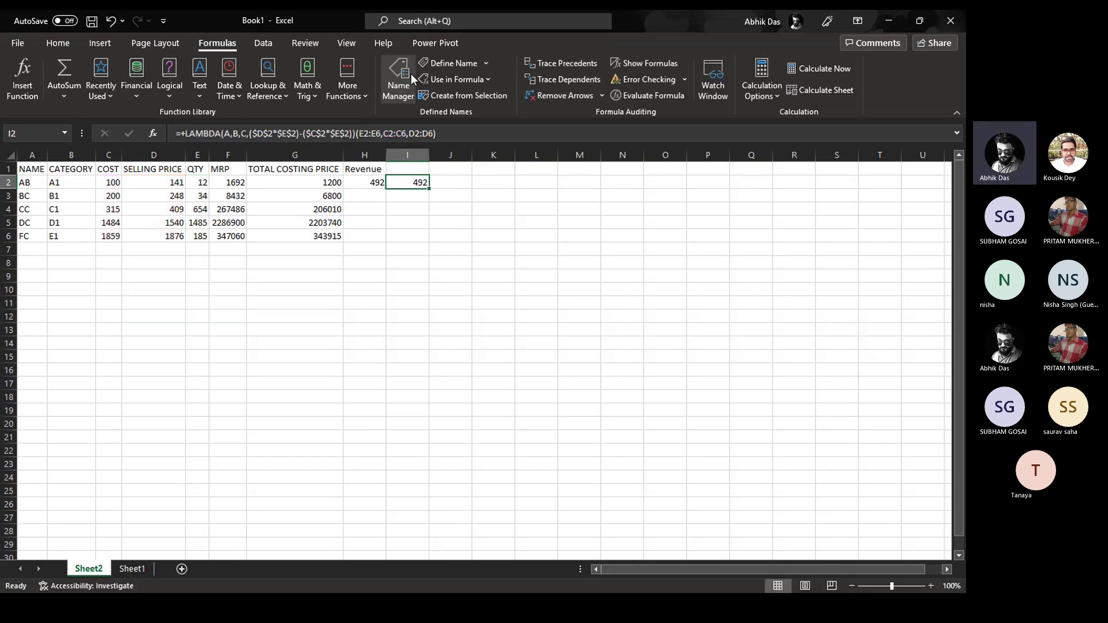
pyautogui.click(406, 77)
pyautogui.click(552, 311)
pyautogui.click(561, 266)
pyautogui.moveTo(612, 427); pyautogui.dragTo(773, 423)
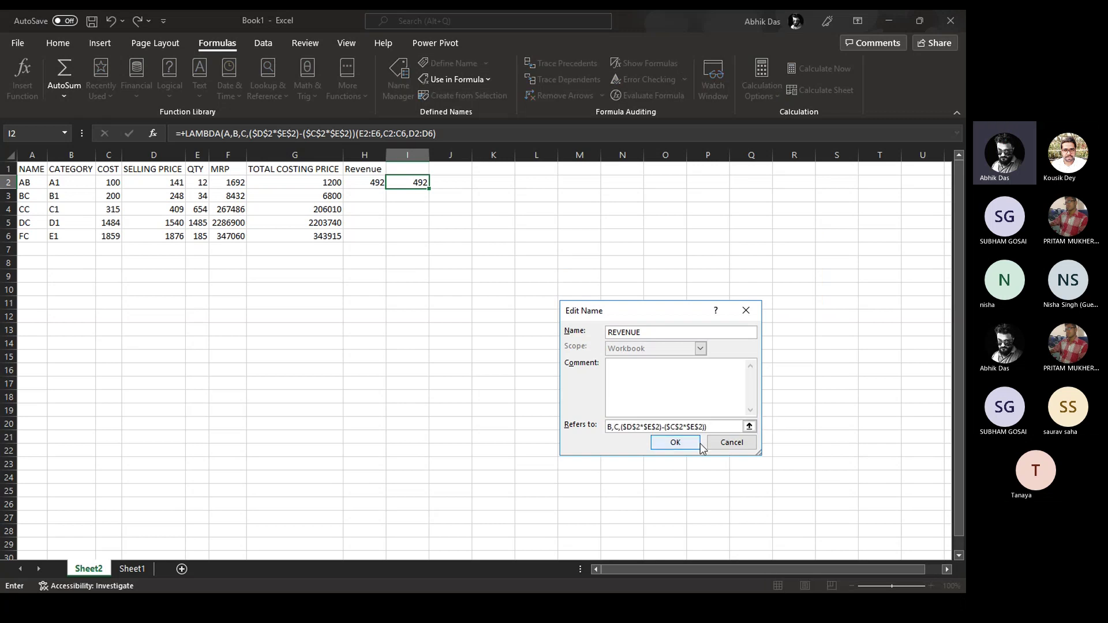
pyautogui.click(675, 442)
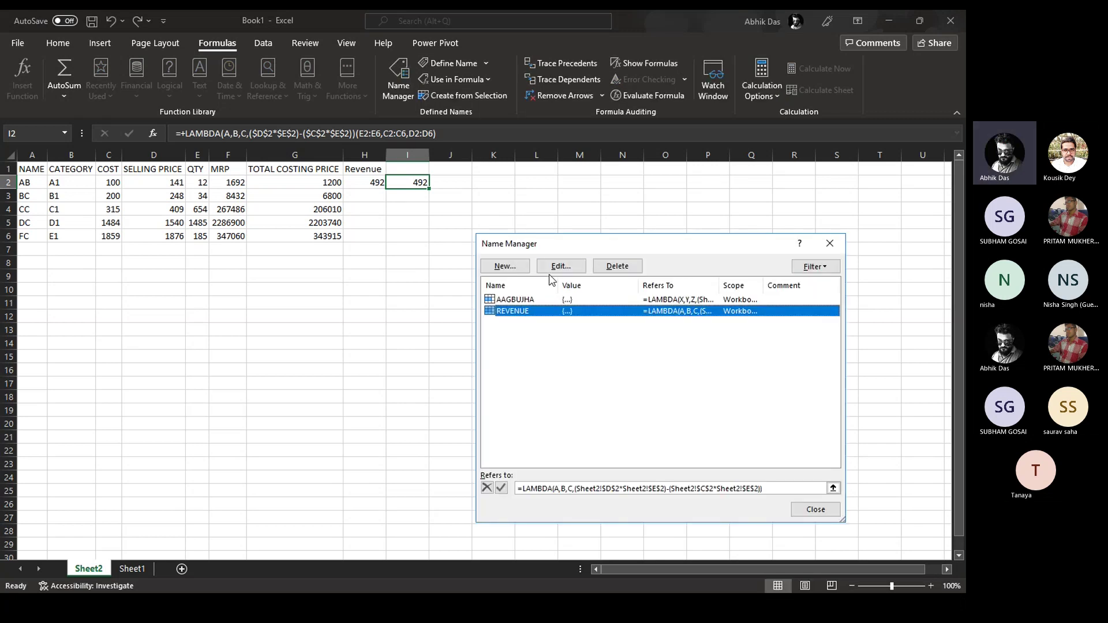
pyautogui.click(563, 266)
pyautogui.click(699, 443)
pyautogui.click(815, 514)
# Enter the formula =+REVENUE(C2:C6,D2:D6,E2:E6) in cell H3 of the Revenue column
pyautogui.click(366, 196)
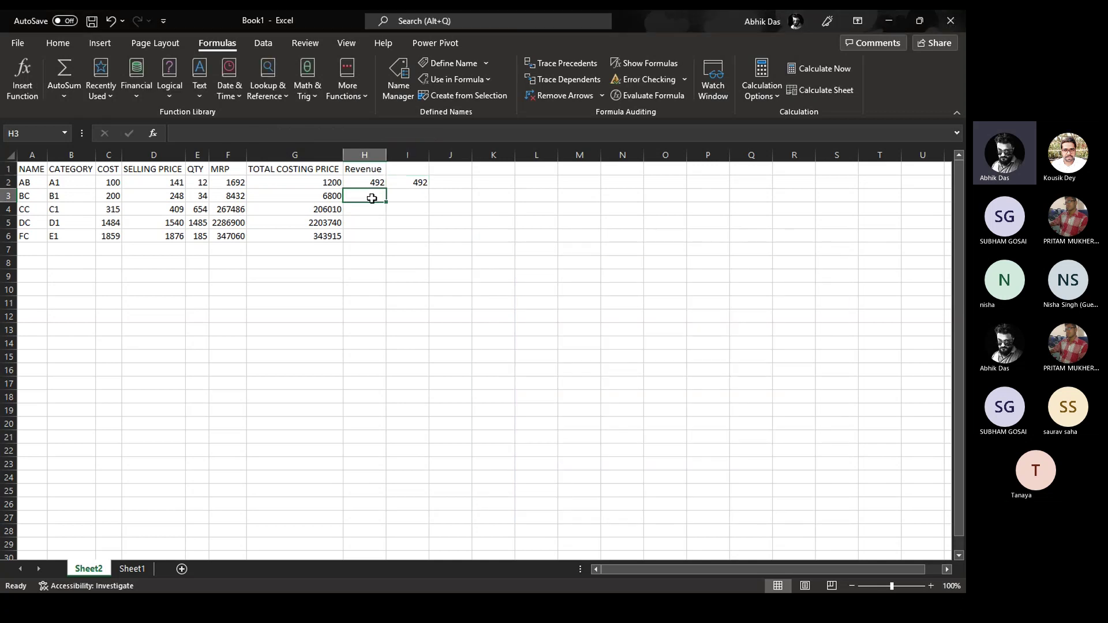
pyautogui.write('+R')
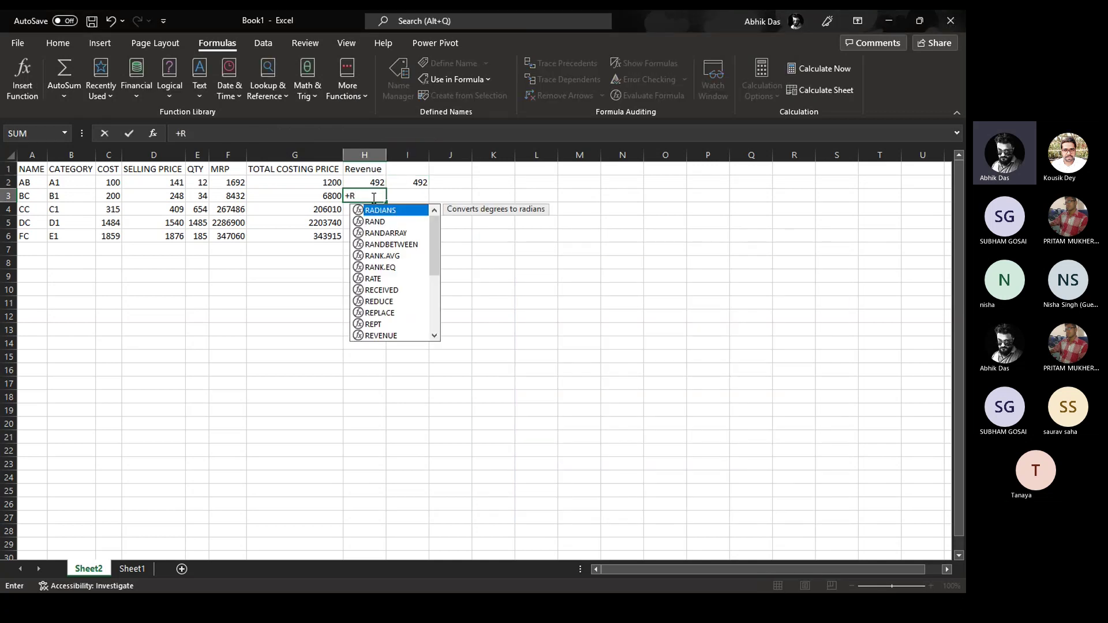
pyautogui.write('EV')
pyautogui.press('Tab')
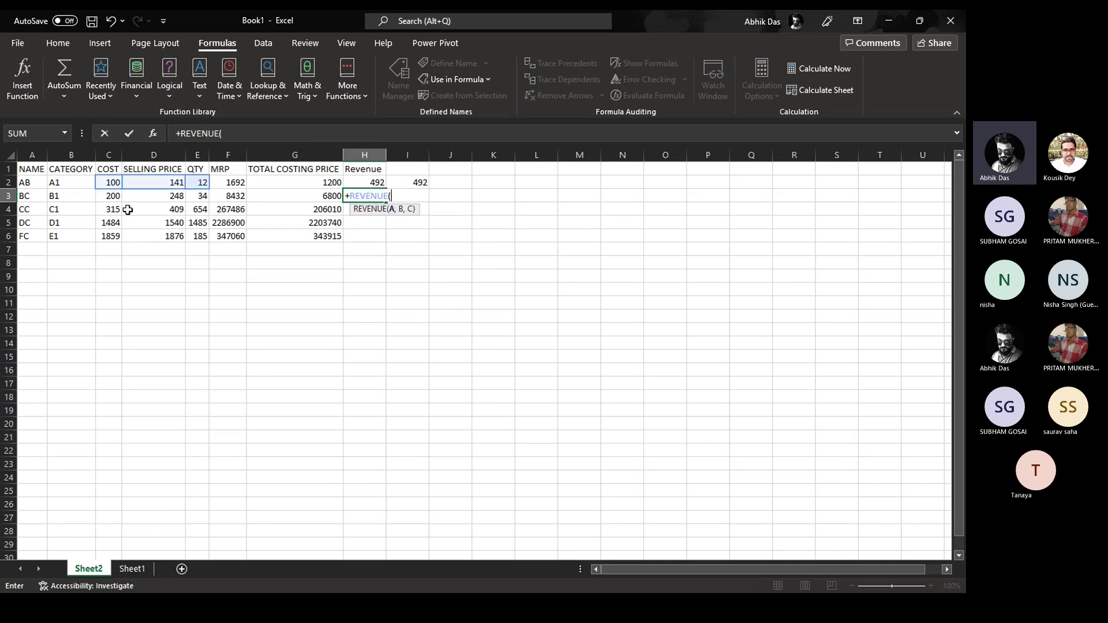
pyautogui.moveTo(109, 183); pyautogui.dragTo(107, 238)
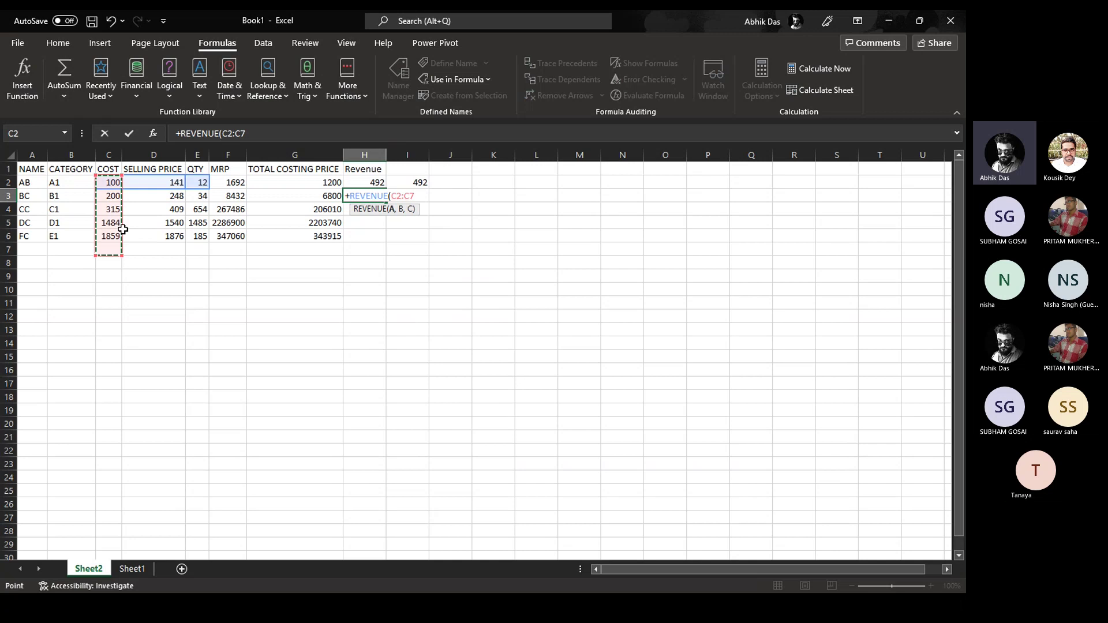
pyautogui.write(',')
pyautogui.moveTo(144, 183); pyautogui.dragTo(154, 226)
pyautogui.write(',')
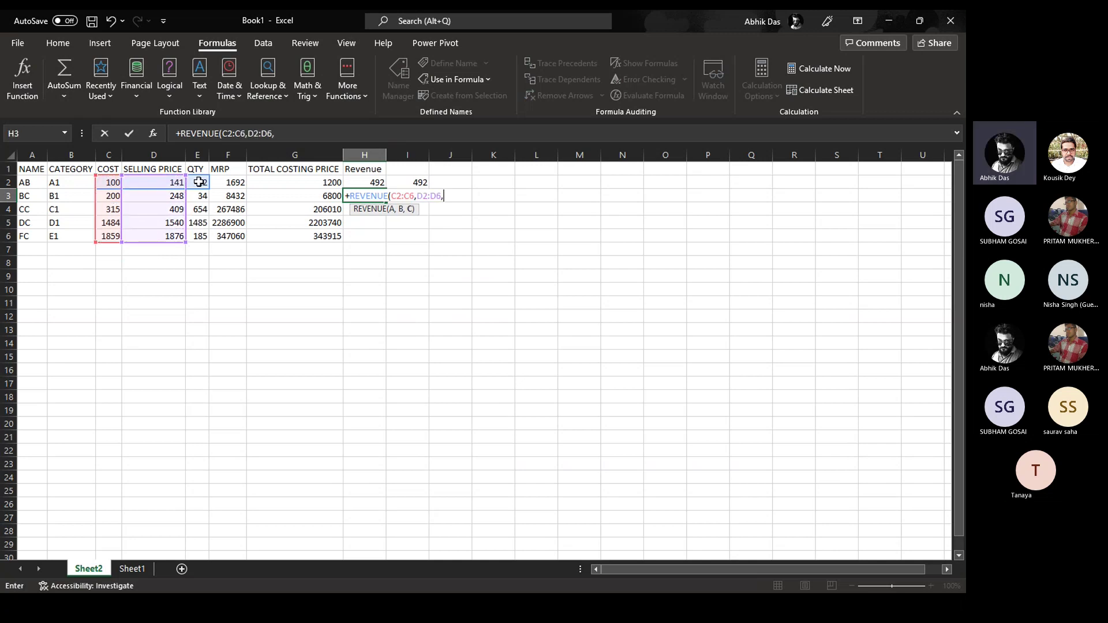
pyautogui.moveTo(199, 183); pyautogui.dragTo(195, 236)
pyautogui.write(')')
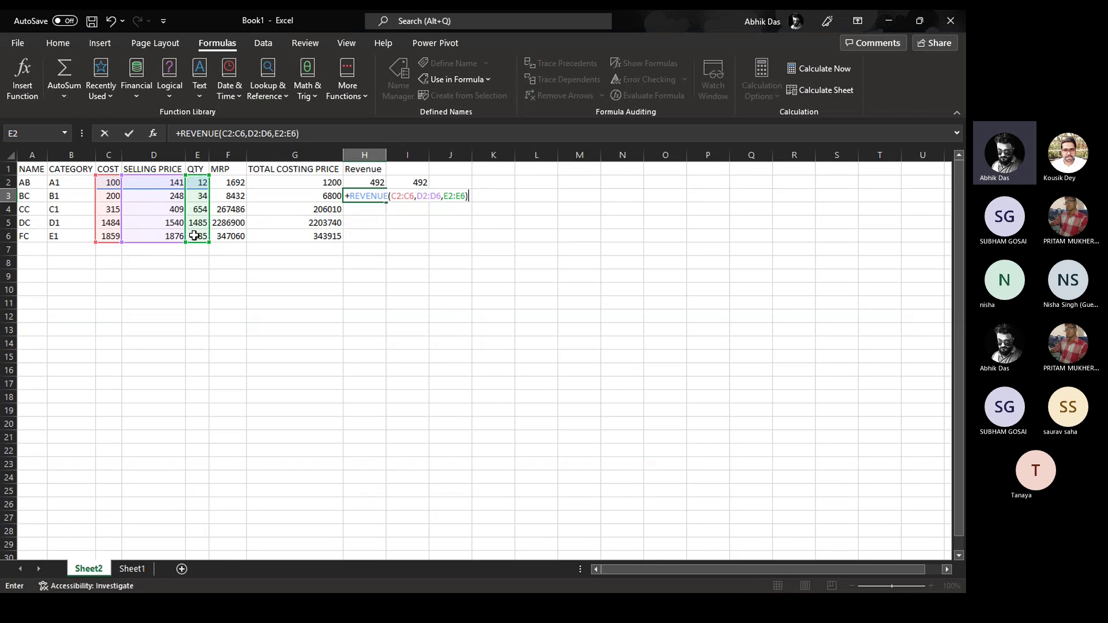
pyautogui.press('Return')
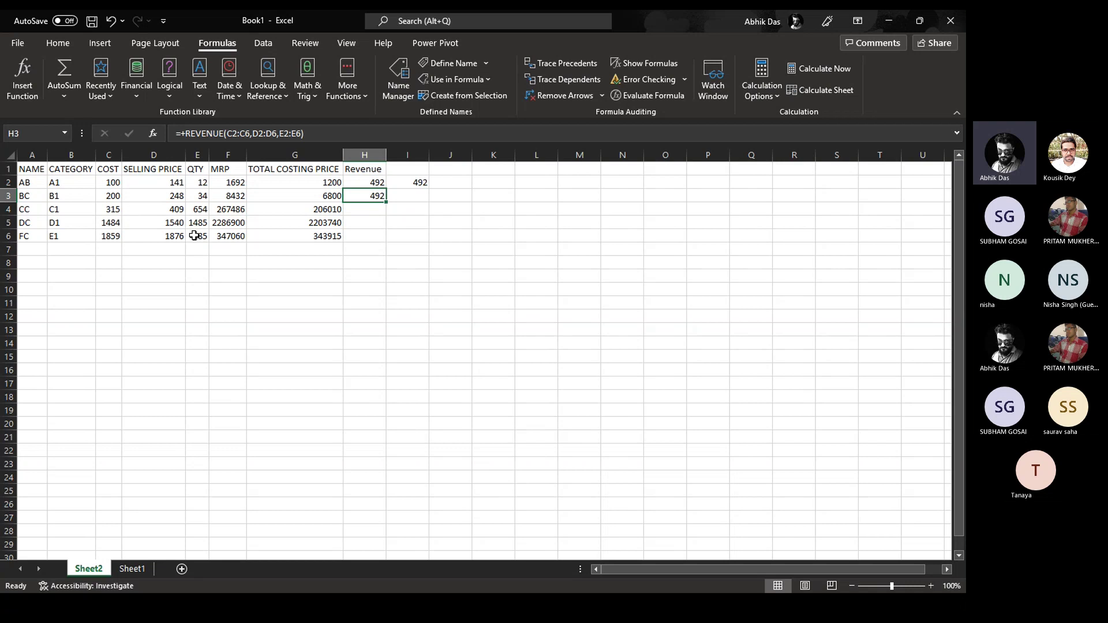
# Copy the NAME column A1:A6 and paste it below the table, starting at A11
pyautogui.press('Right')
pyautogui.press('Up')
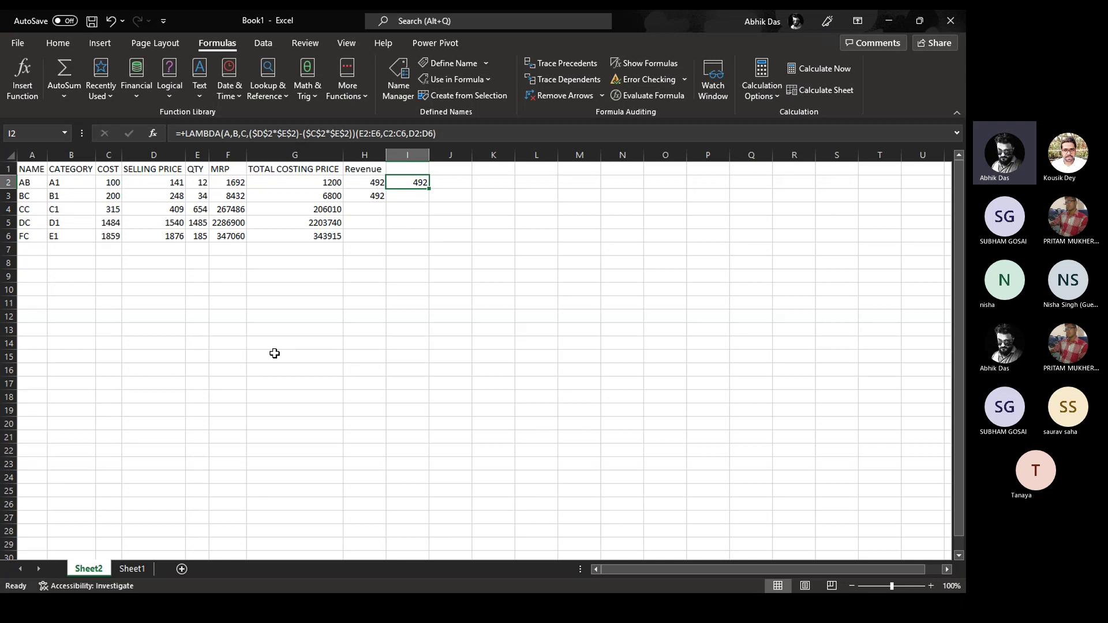
pyautogui.press('Down')
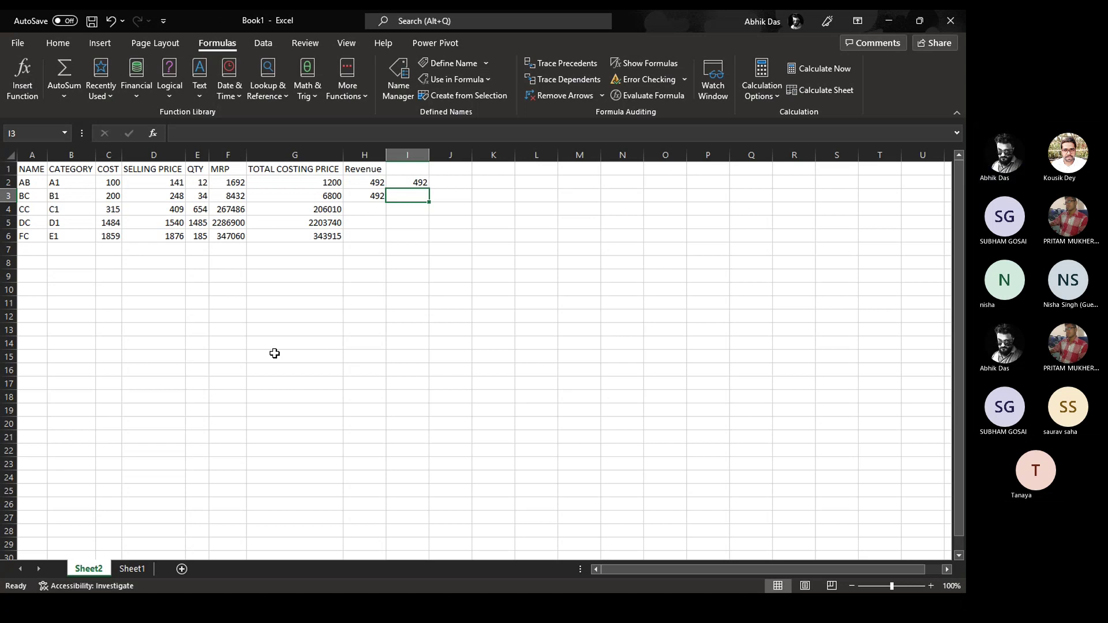
pyautogui.press('Down')
pyautogui.press('Down')
pyautogui.press('Down')
pyautogui.press('Down')
pyautogui.press('Down')
pyautogui.press('Down')
pyautogui.press('Left')
pyautogui.press('Left')
pyautogui.press('Left')
pyautogui.press('Left')
pyautogui.press('Left')
pyautogui.press('Left')
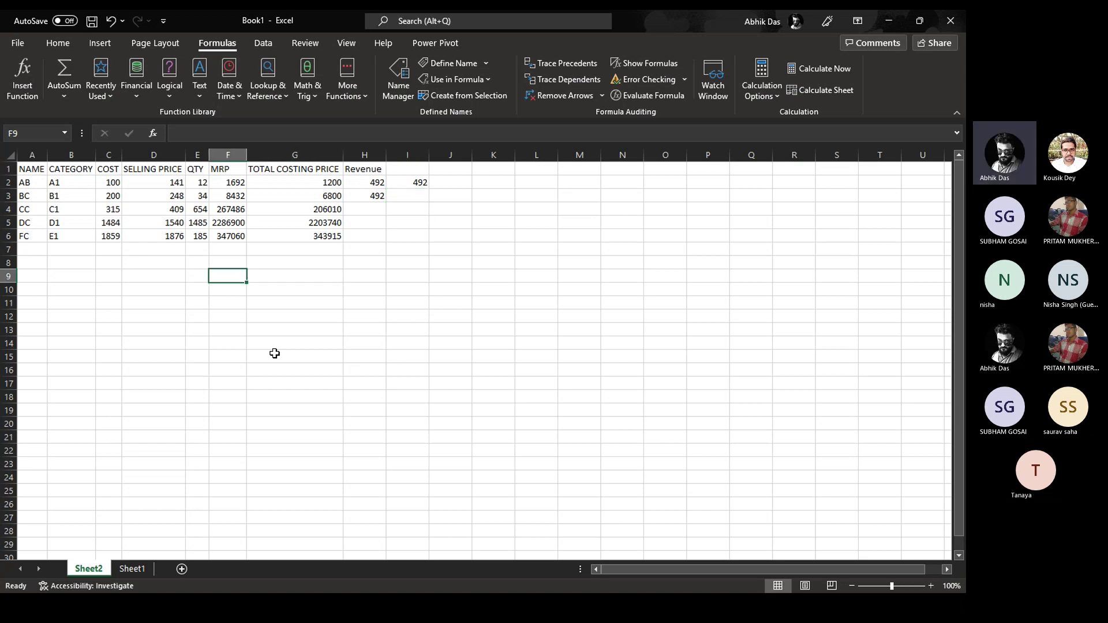
pyautogui.press('Left')
pyautogui.press('Left')
pyautogui.press('Up')
pyautogui.press('Up')
pyautogui.press('Up')
pyautogui.press('Up')
pyautogui.press('Up')
pyautogui.press('Up')
pyautogui.press('Up')
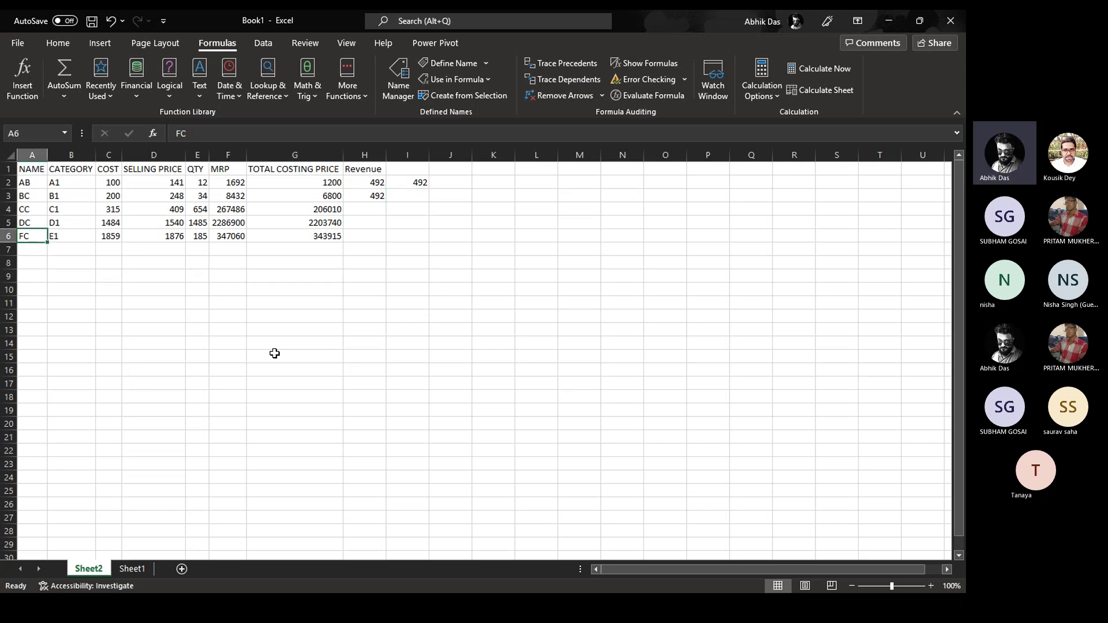
pyautogui.press('Up')
pyautogui.hotkey('ctrl', 'shift', 'Down')
pyautogui.hotkey('ctrl', 'c')
pyautogui.press('Down')
pyautogui.press('Down')
pyautogui.press('Down')
pyautogui.press('Down')
pyautogui.press('Down')
pyautogui.press('Down')
pyautogui.press('Down')
pyautogui.press('Down')
pyautogui.press('Down')
pyautogui.press('Down')
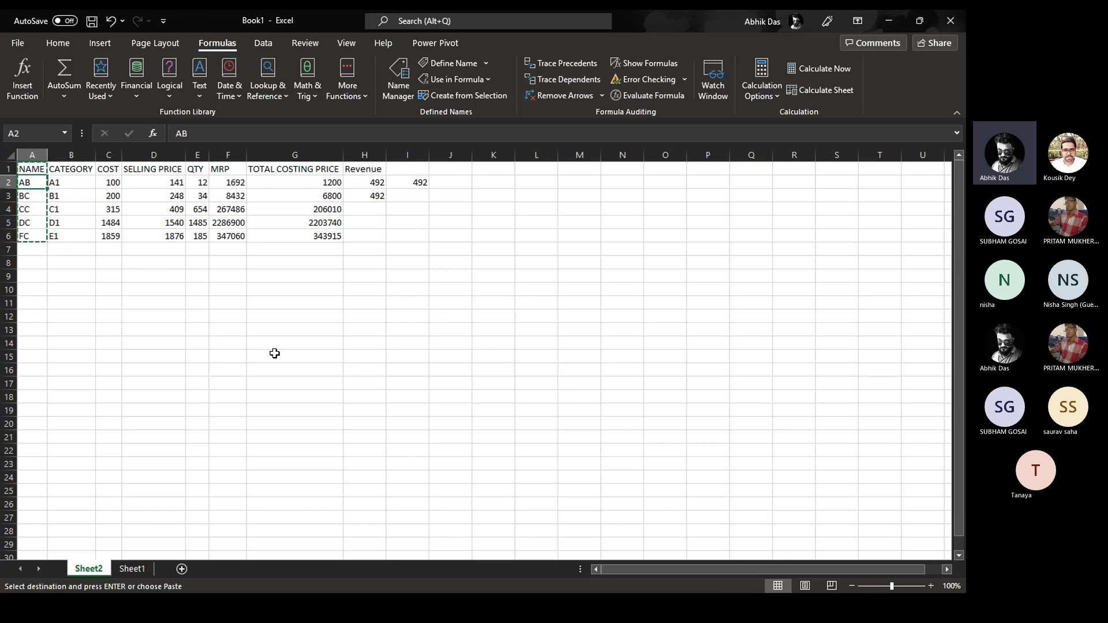
pyautogui.press('Return')
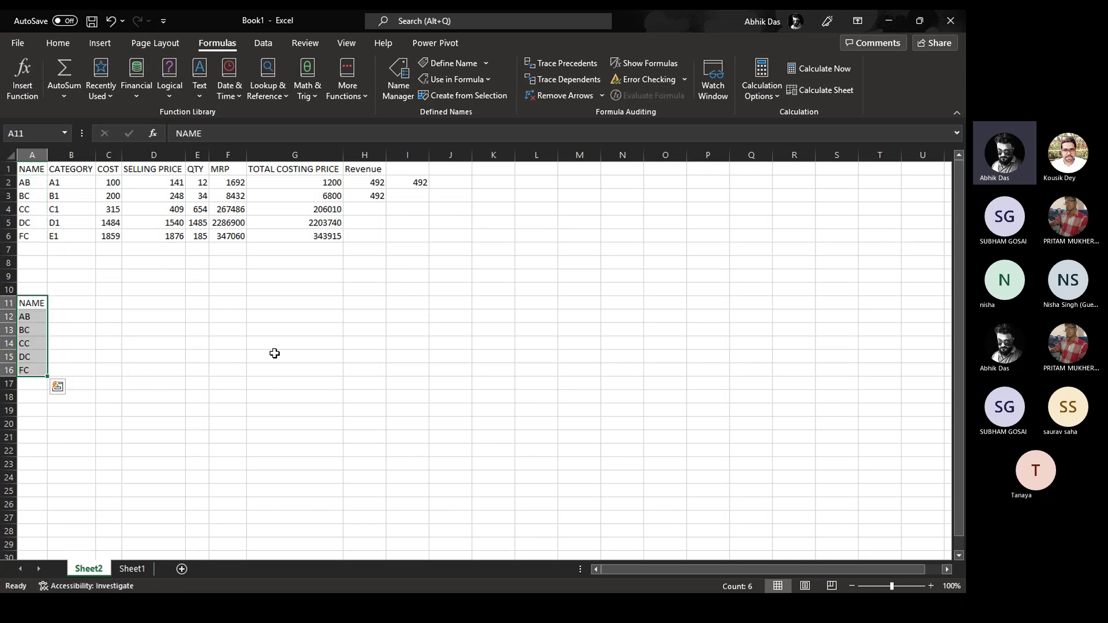
# Duplicate the NAME list A11:A16 into C11:C16 and autofit the width of column C
pyautogui.press('Right')
pyautogui.press('Right')
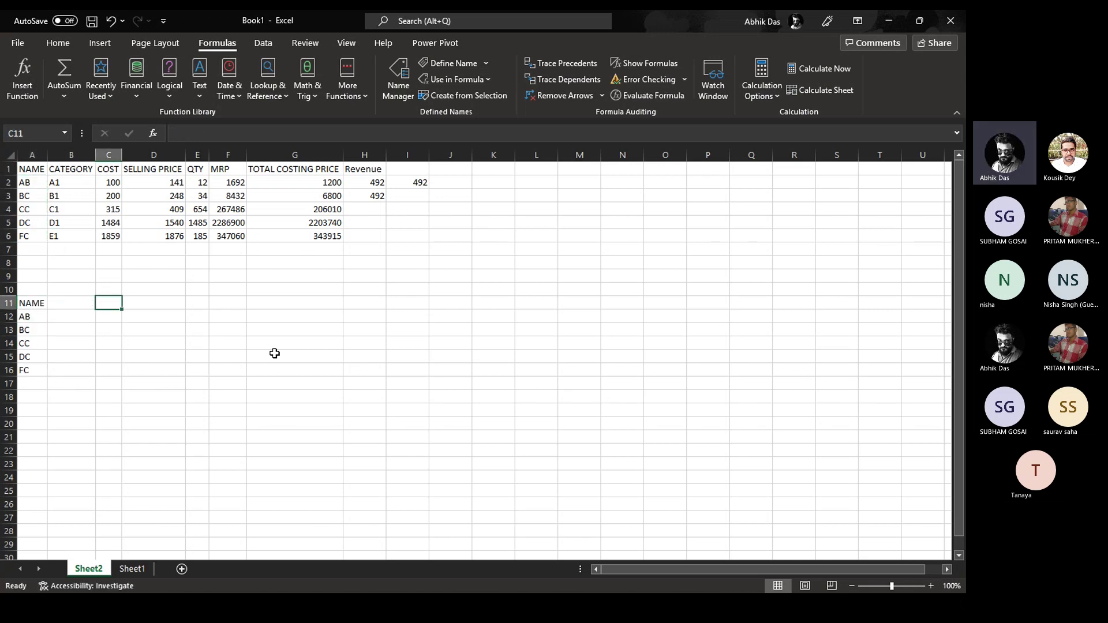
pyautogui.press('Left')
pyautogui.press('Left')
pyautogui.hotkey('ctrl', 'shift', 'Down')
pyautogui.hotkey('ctrl', 'c')
pyautogui.press('Right')
pyautogui.press('Right')
pyautogui.press('Return')
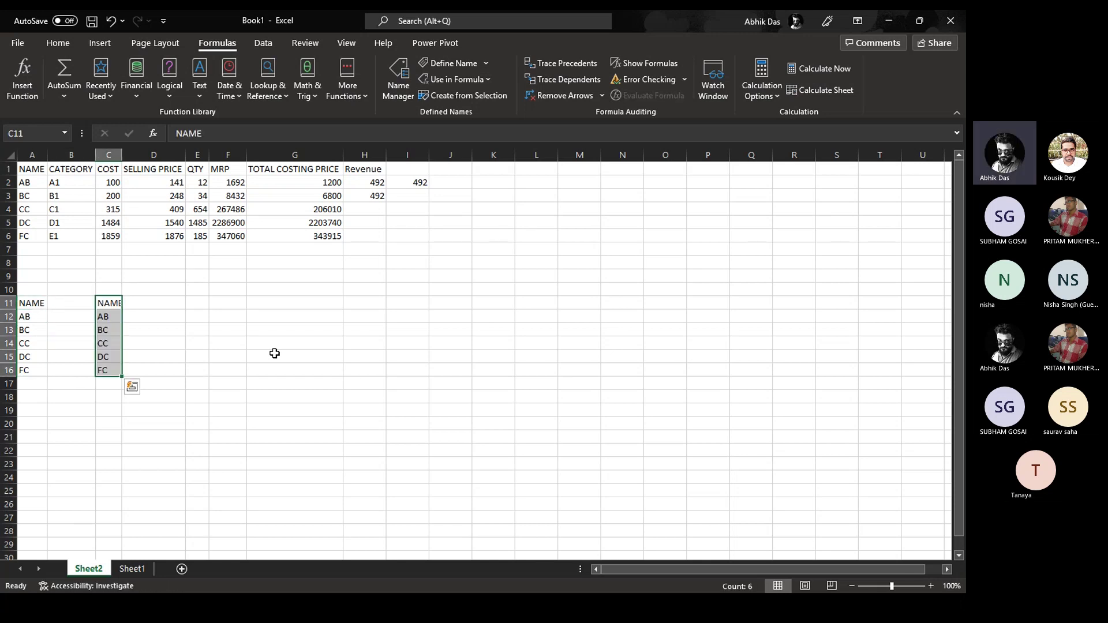
pyautogui.doubleClick(122, 154)
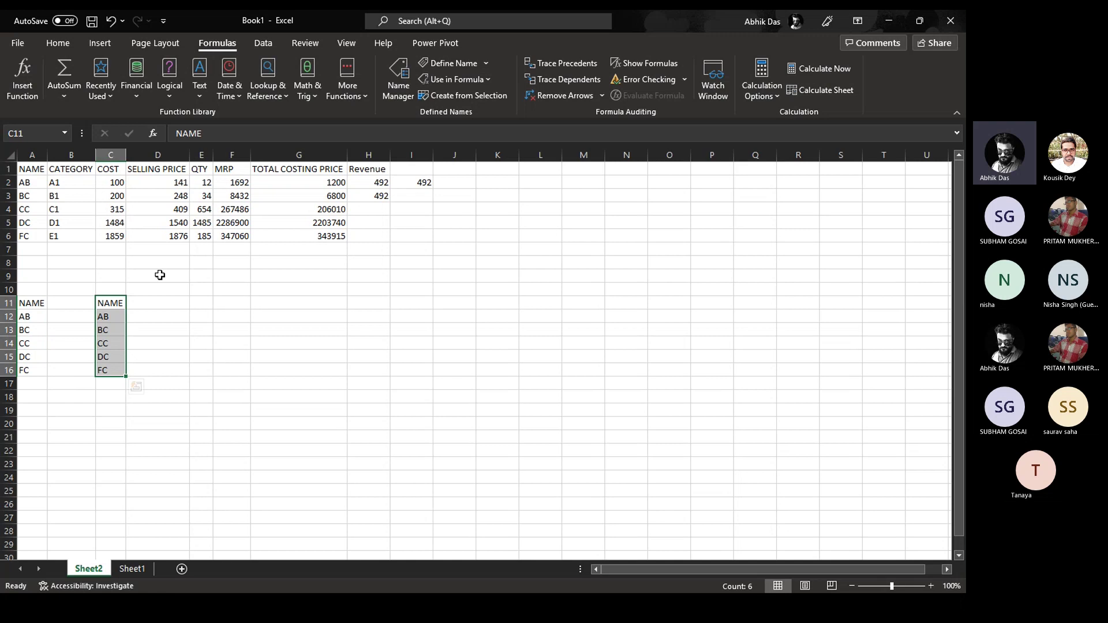
# Change the second NAME list by entering CC in C12, DC in C13 and AB in C15
pyautogui.press('Down')
pyautogui.write('CC')
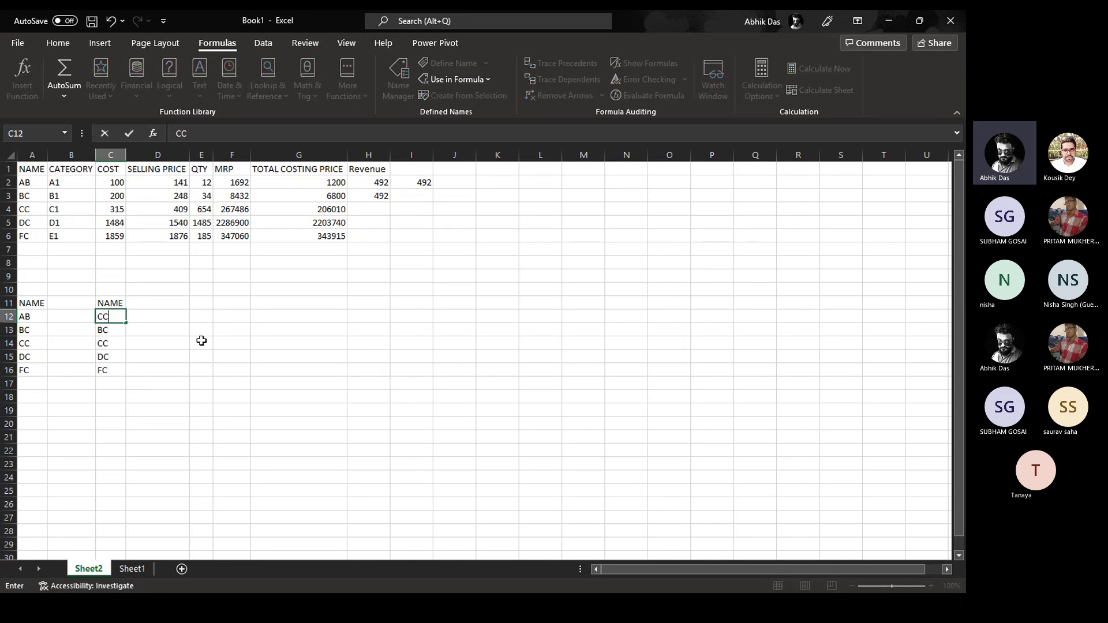
pyautogui.press('Return')
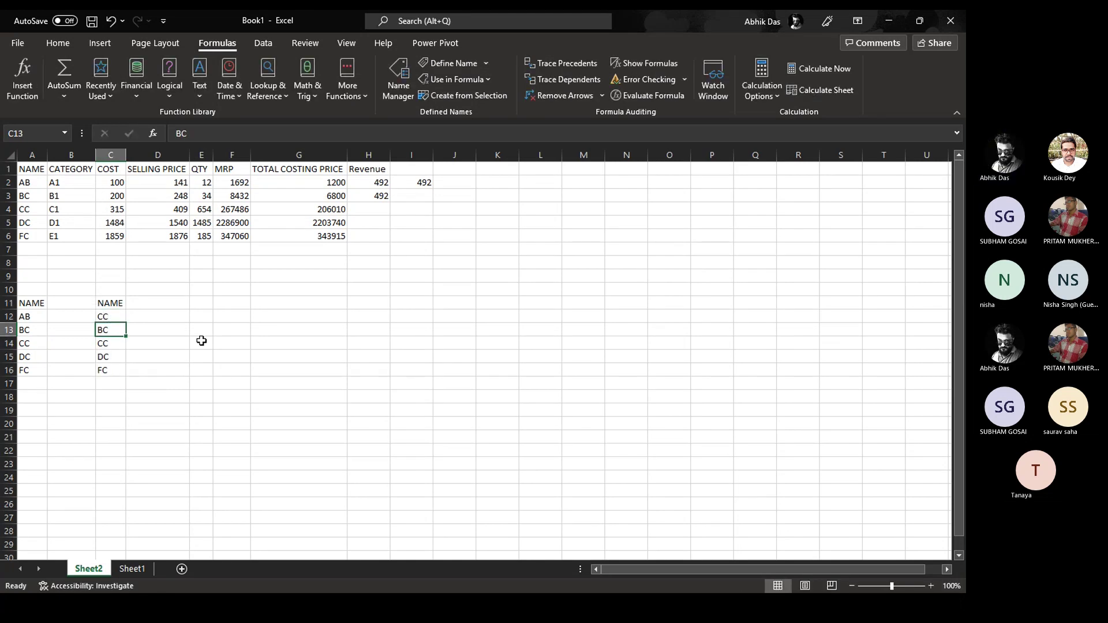
pyautogui.write('DC')
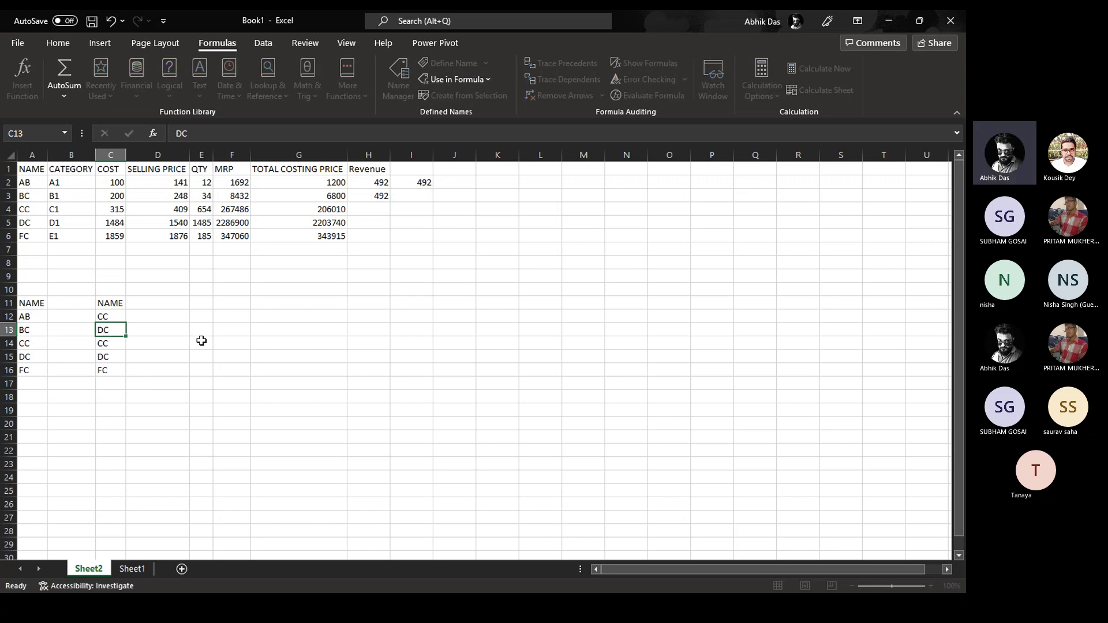
pyautogui.press('Return')
pyautogui.press('Return')
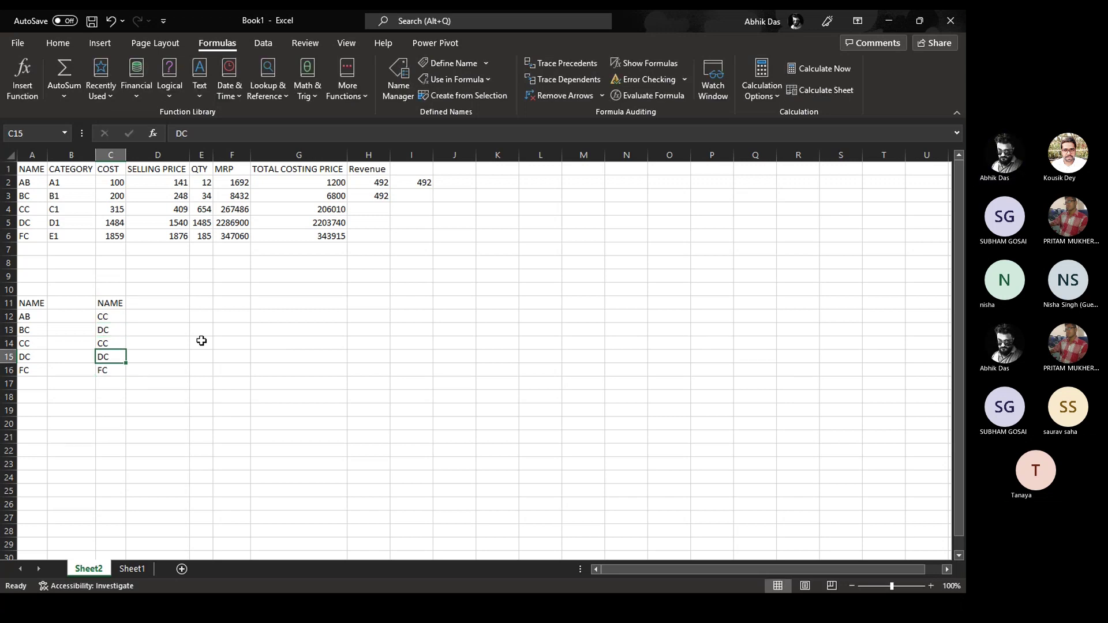
pyautogui.write('AB')
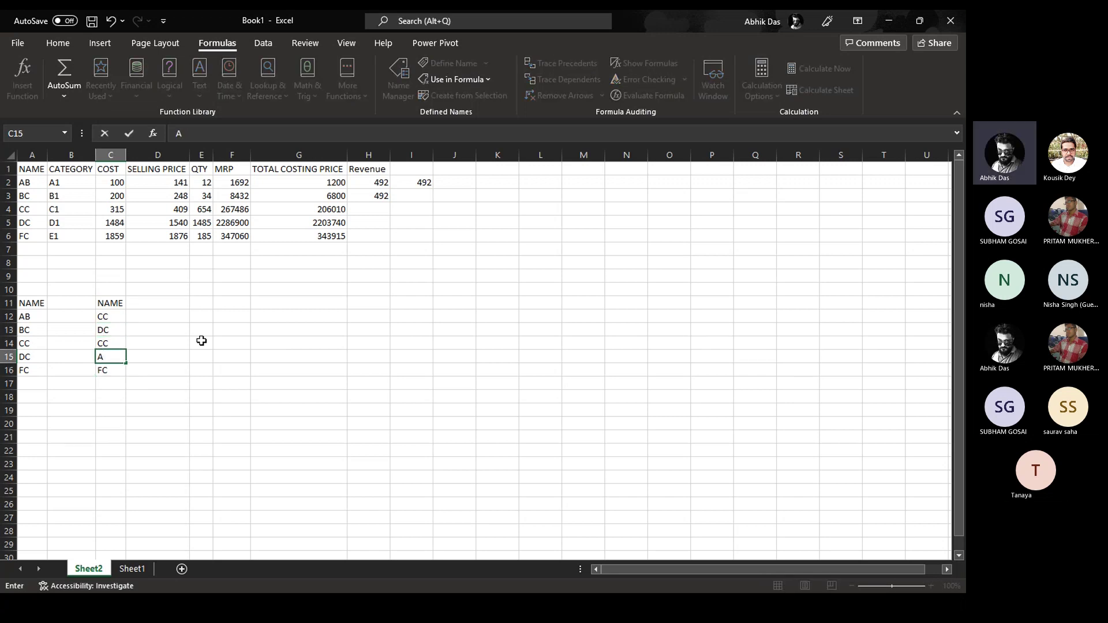
pyautogui.press('Return')
# Check the formulas in G3, H2 and I2, and return to the empty cell D12
pyautogui.press('Up')
pyautogui.press('Up')
pyautogui.press('Up')
pyautogui.press('Up')
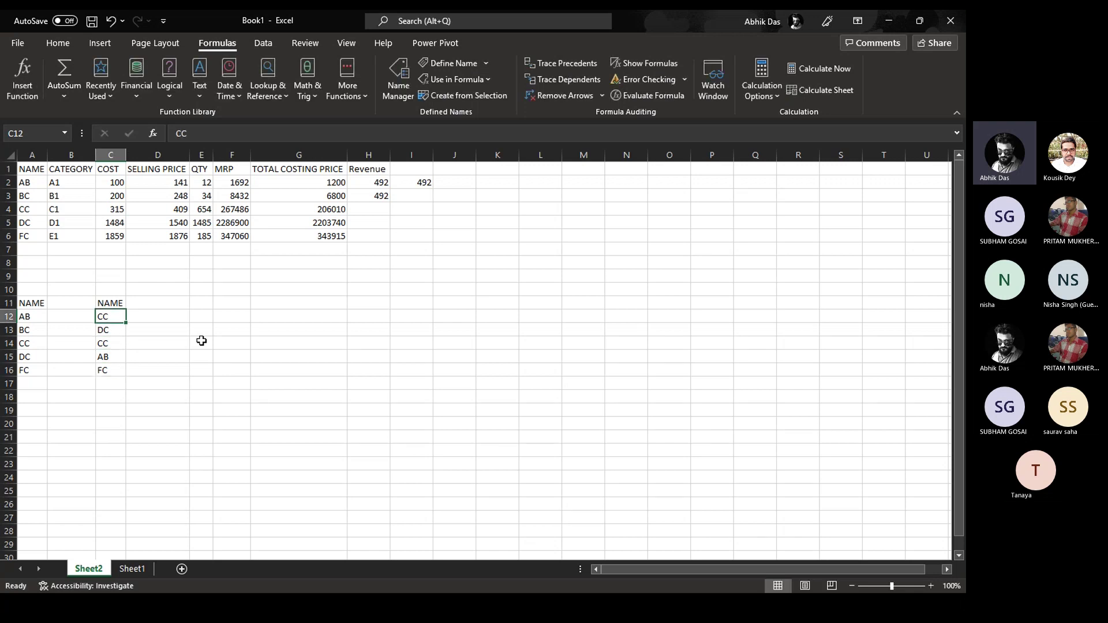
pyautogui.press('Right')
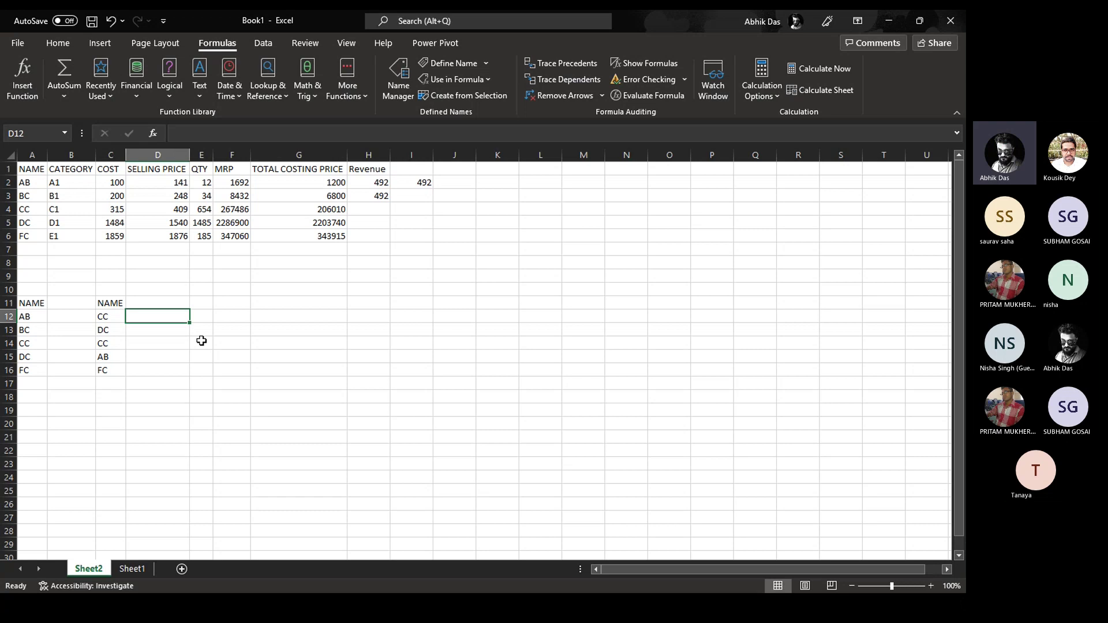
pyautogui.click(316, 194)
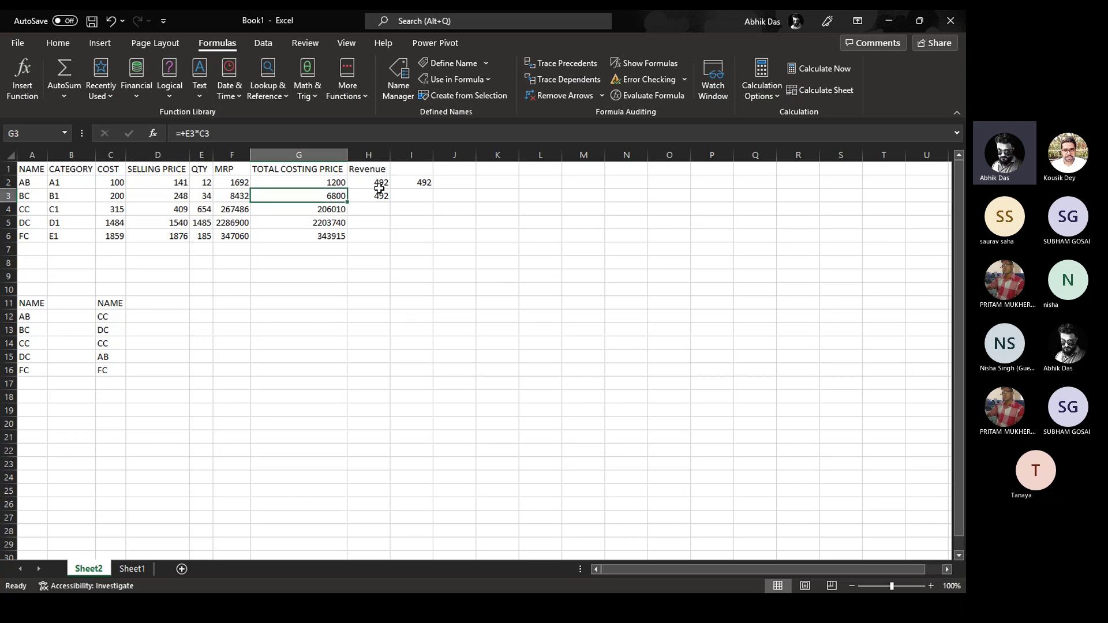
pyautogui.click(379, 187)
pyautogui.click(420, 182)
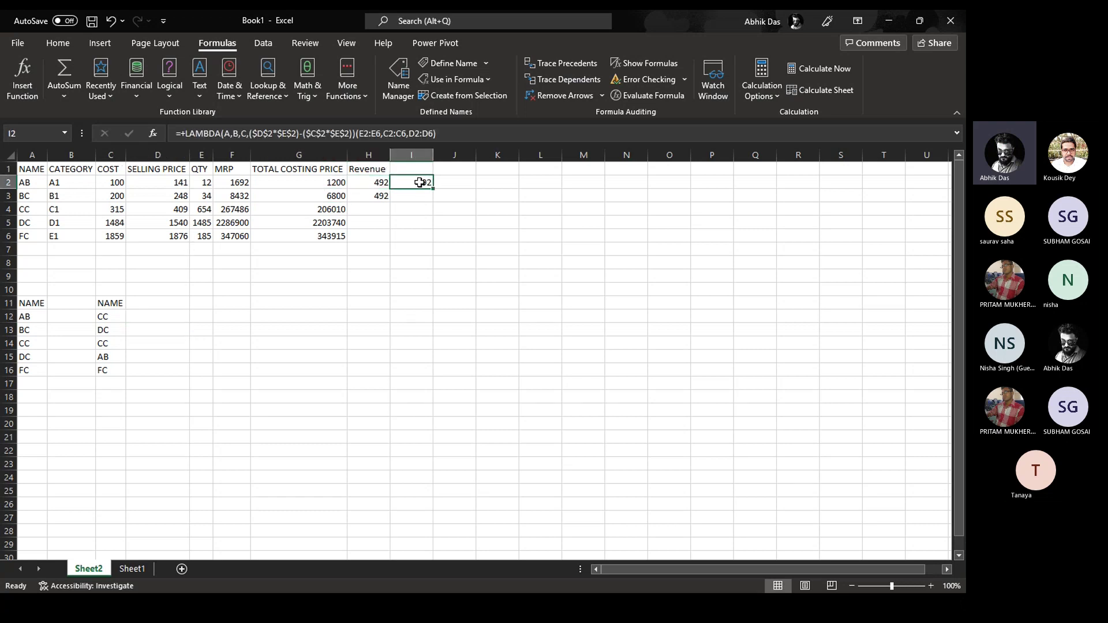
pyautogui.click(163, 314)
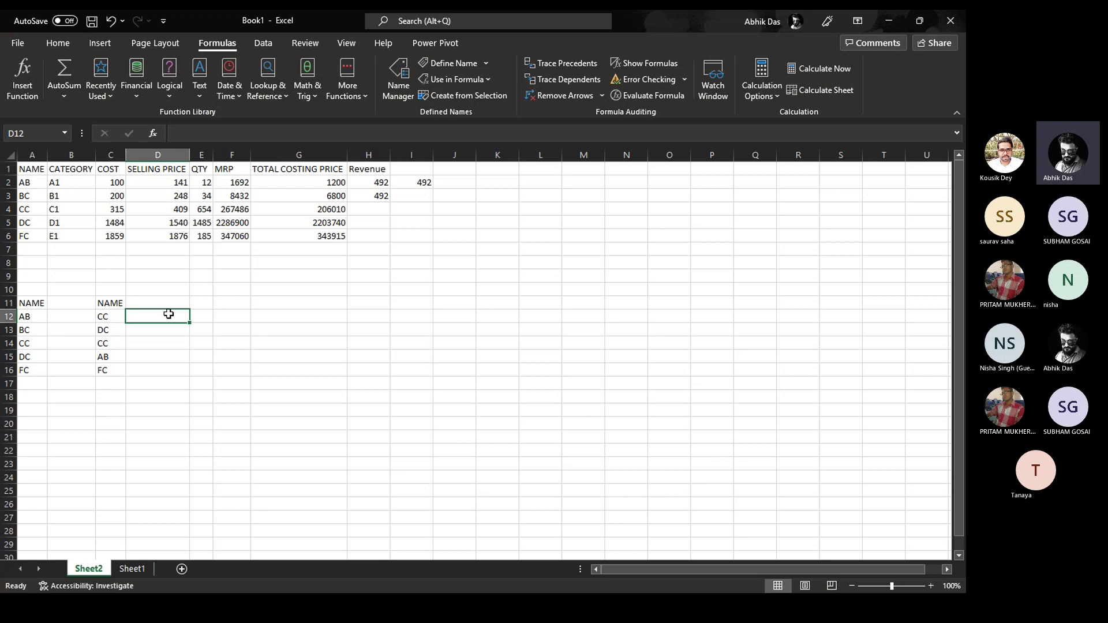
pyautogui.press('Left')
pyautogui.press('Left')
pyautogui.press('Left')
pyautogui.press('Right')
pyautogui.press('Right')
pyautogui.press('Left')
pyautogui.press('Left')
pyautogui.press('Up')
pyautogui.hotkey('shift', 'Right')
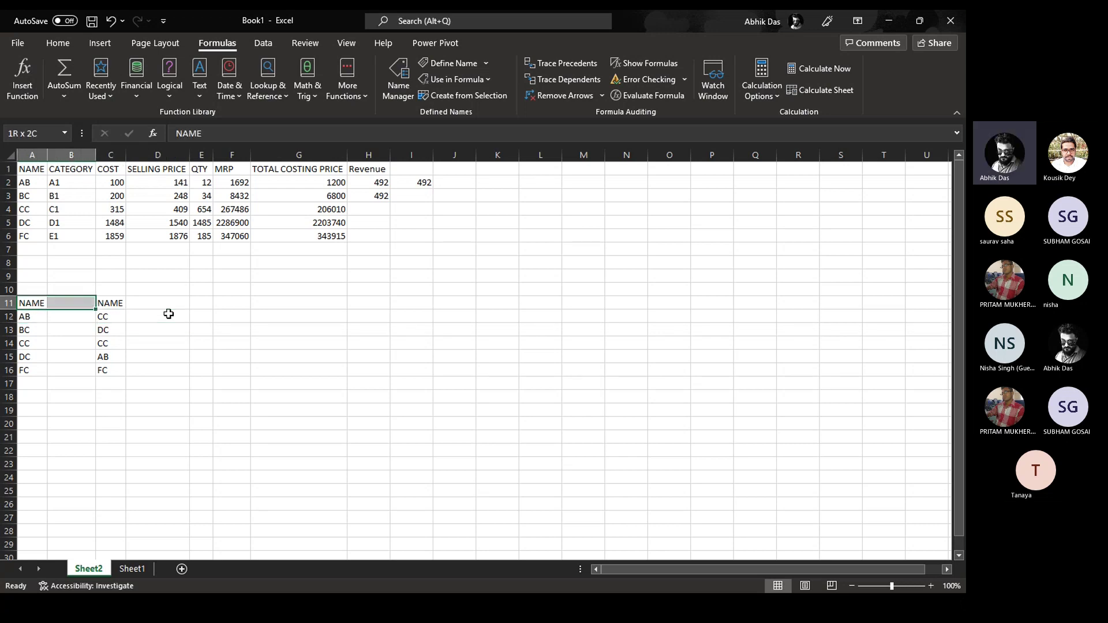
pyautogui.hotkey('shift', 'Right')
pyautogui.hotkey('ctrl', 'shift', 'Down')
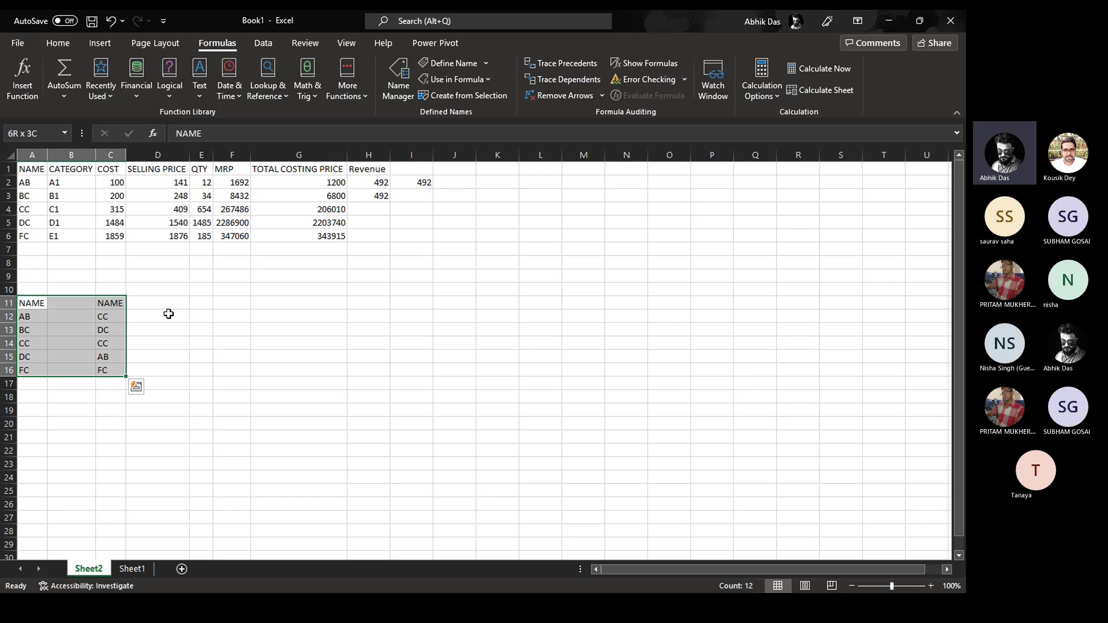
pyautogui.press('Up')
pyautogui.press('Up')
pyautogui.press('Up')
pyautogui.press('Up')
pyautogui.press('Up')
pyautogui.press('Up')
pyautogui.press('Up')
pyautogui.press('Up')
pyautogui.press('Down')
pyautogui.press('Down')
pyautogui.press('Down')
pyautogui.press('Down')
pyautogui.press('Down')
pyautogui.press('Down')
pyautogui.press('Down')
pyautogui.press('Down')
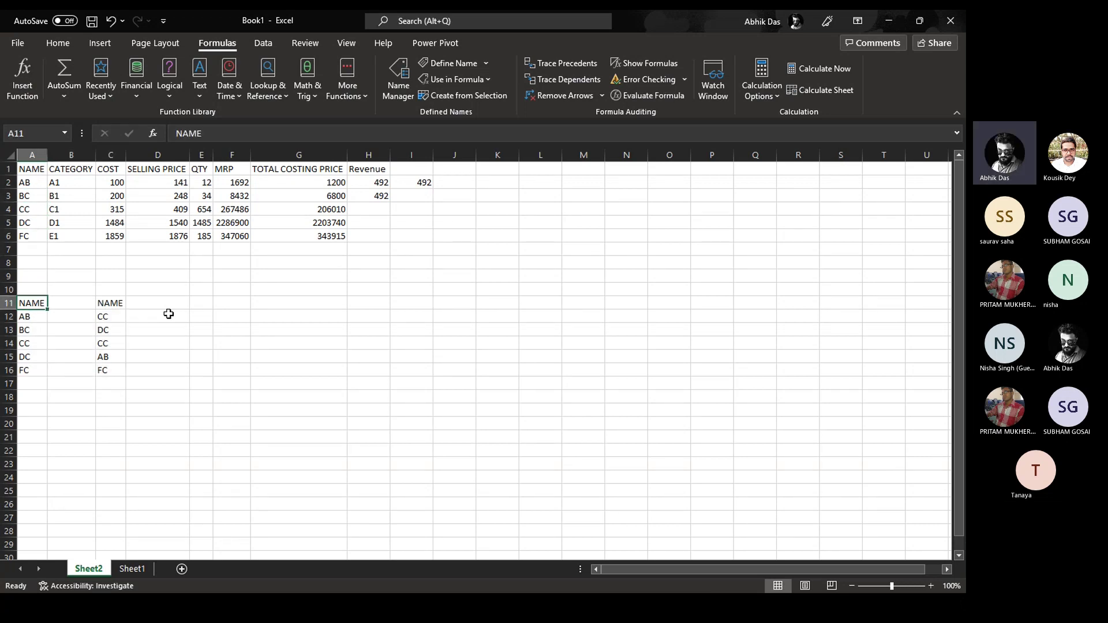
pyautogui.hotkey('shift', 'Right')
pyautogui.hotkey('shift', 'Right')
pyautogui.hotkey('ctrl', 'shift', 'Down')
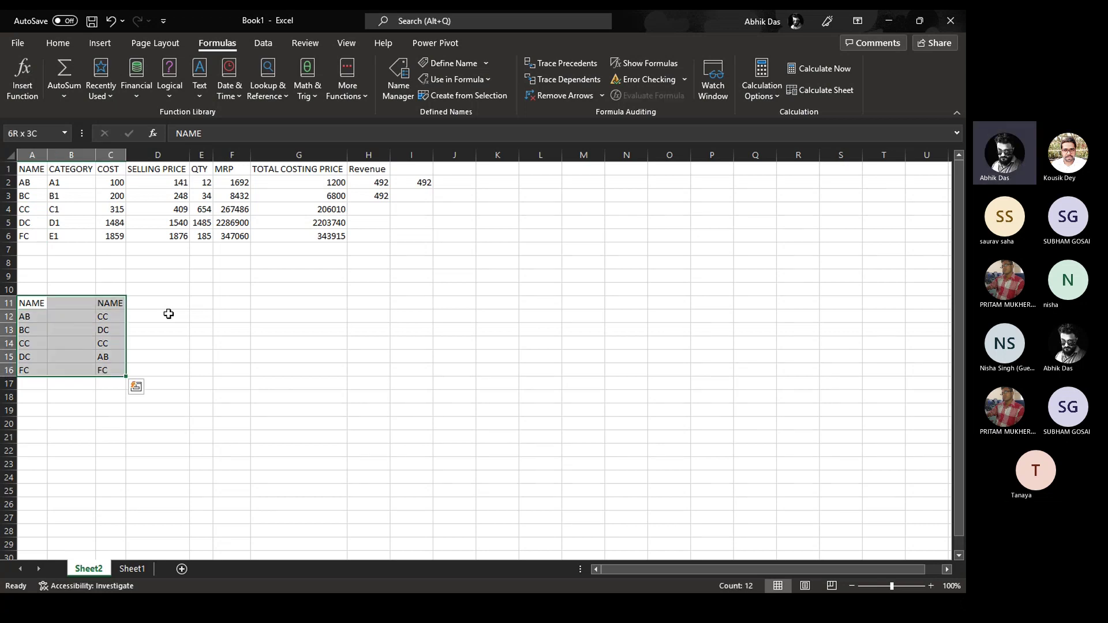
pyautogui.press('Left')
pyautogui.press('Right')
pyautogui.press('Right')
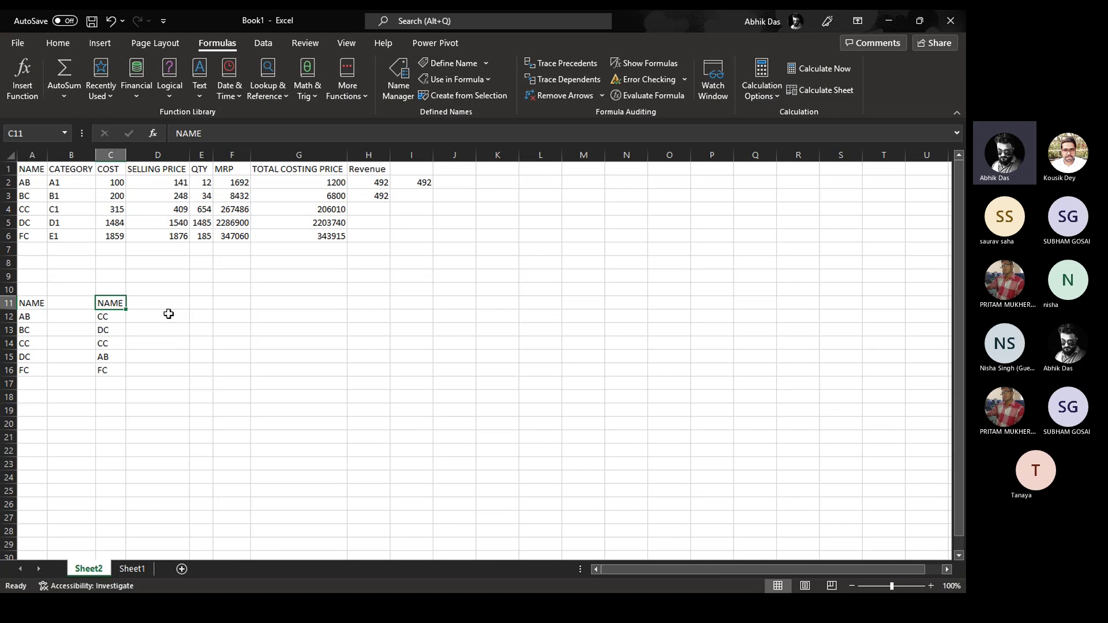
pyautogui.press('Left')
pyautogui.press('Left')
pyautogui.press('Right')
pyautogui.press('Right')
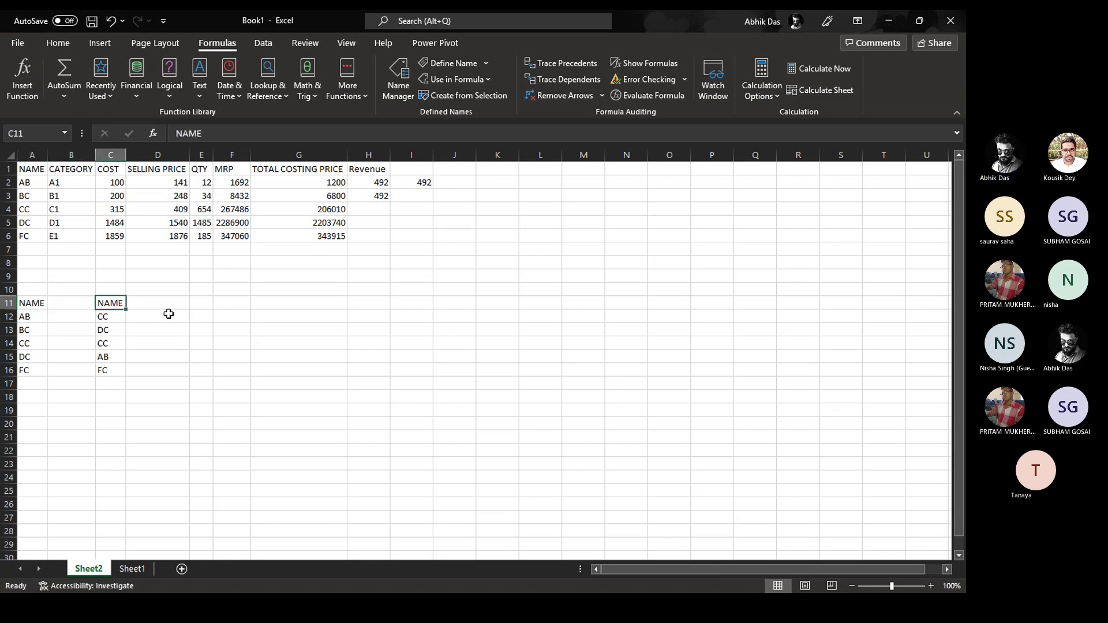
pyautogui.press('Down')
pyautogui.press('Left')
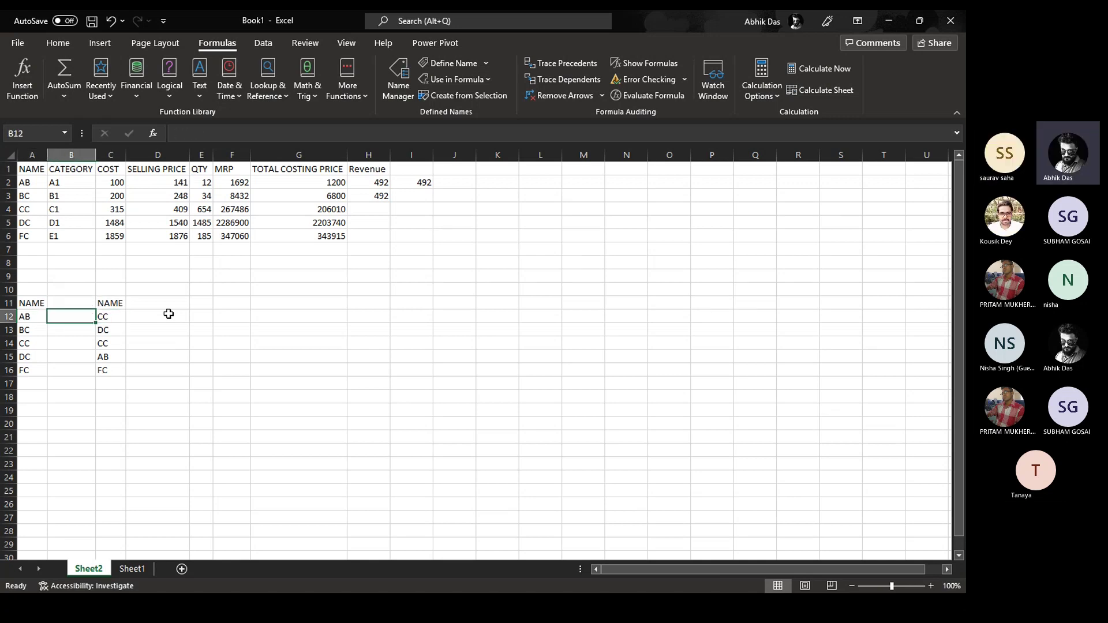
pyautogui.press('Left')
pyautogui.press('Up')
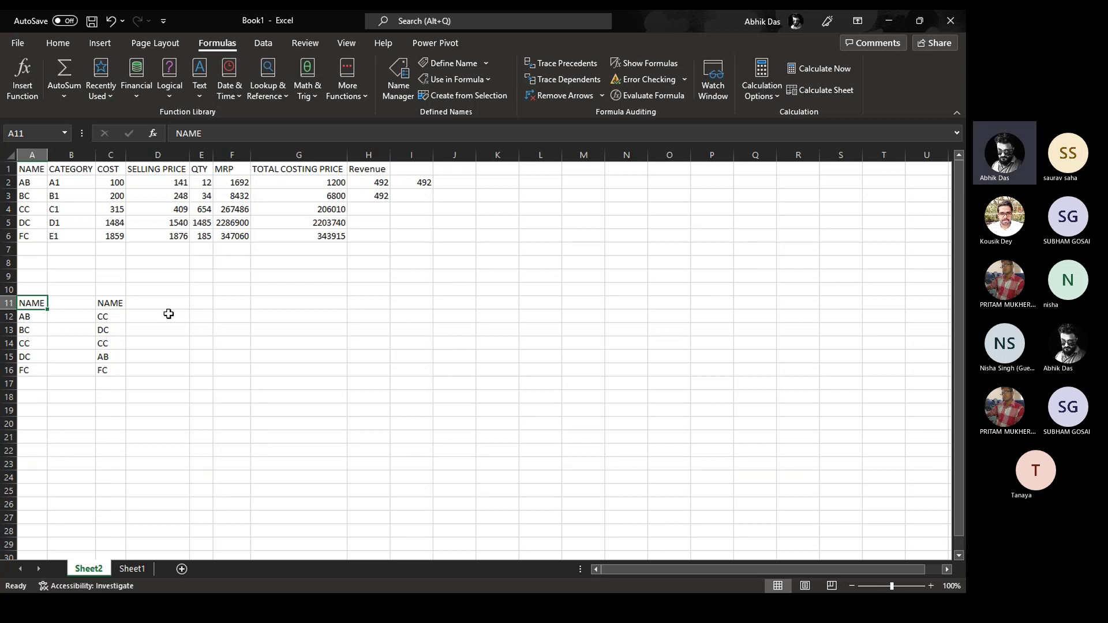
pyautogui.press('Right')
pyautogui.press('Right')
pyautogui.press('Right')
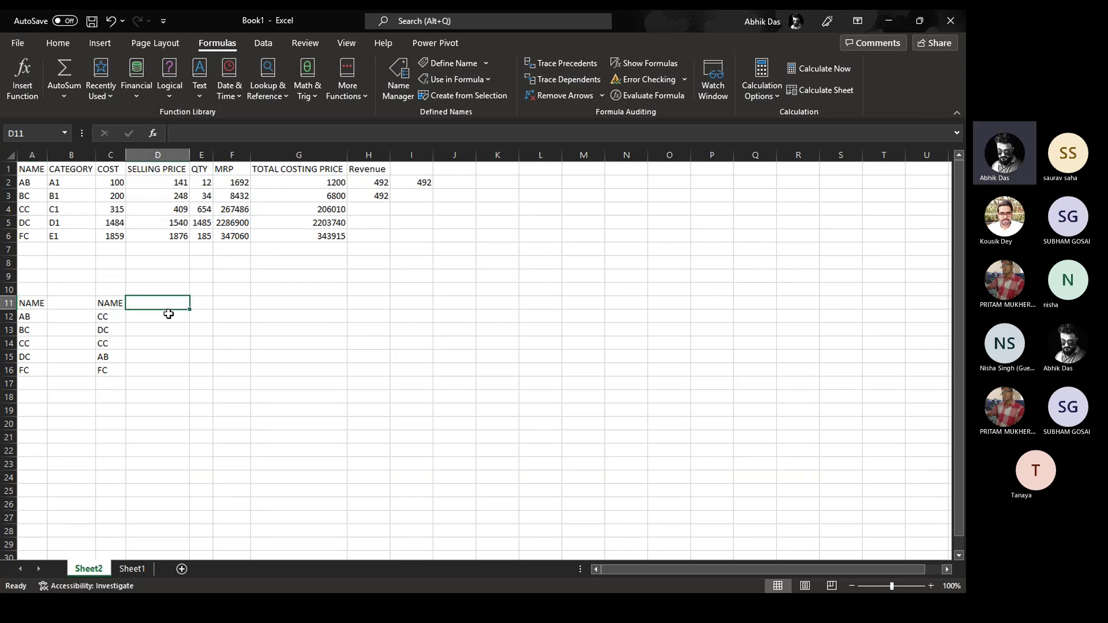
pyautogui.press('Left')
pyautogui.press('Left')
pyautogui.press('Left')
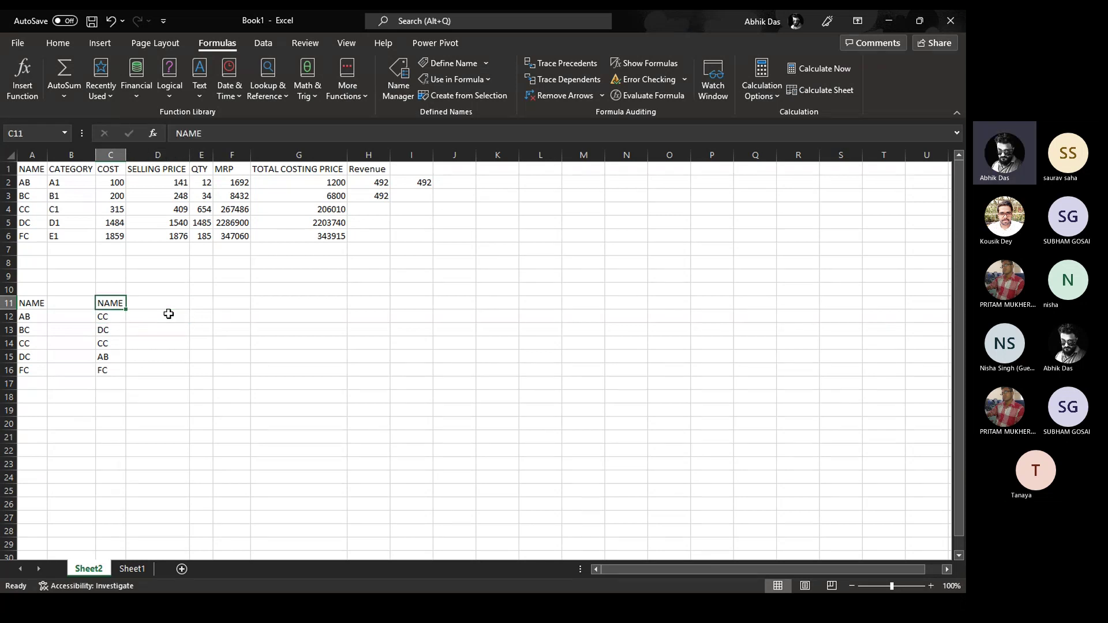
pyautogui.hotkey('shift', 'Right')
pyautogui.hotkey('shift', 'Right')
pyautogui.hotkey('shift', 'Down')
pyautogui.hotkey('shift', 'Down')
pyautogui.hotkey('shift', 'Down')
pyautogui.hotkey('shift', 'Down')
pyautogui.hotkey('shift', 'Down')
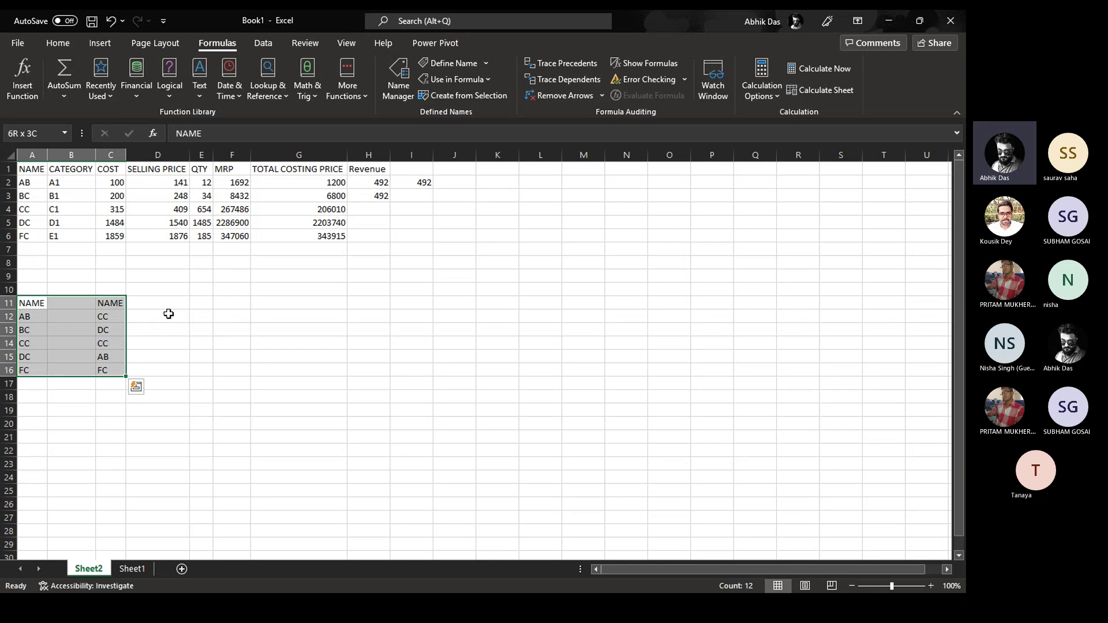
pyautogui.press('Right')
pyautogui.press('Right')
pyautogui.press('Up')
pyautogui.press('Up')
pyautogui.press('Up')
pyautogui.press('Up')
pyautogui.press('Up')
pyautogui.press('Up')
pyautogui.press('Up')
pyautogui.press('Up')
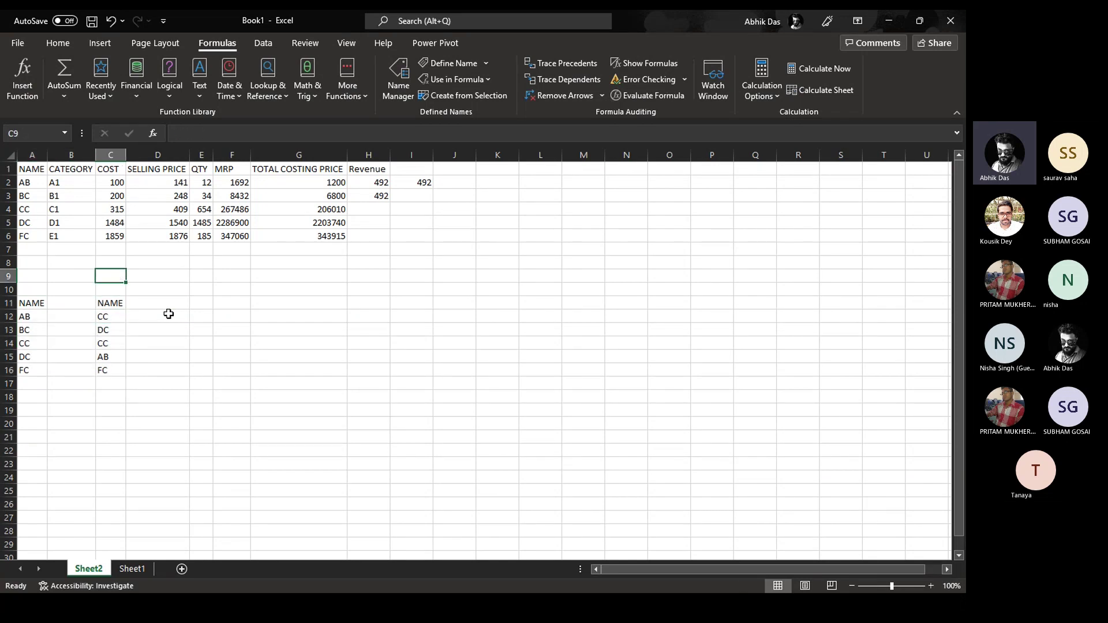
pyautogui.press('Down')
pyautogui.press('Down')
pyautogui.press('Down')
pyautogui.press('Down')
pyautogui.press('Down')
pyautogui.press('Down')
pyautogui.press('Down')
pyautogui.click(168, 313)
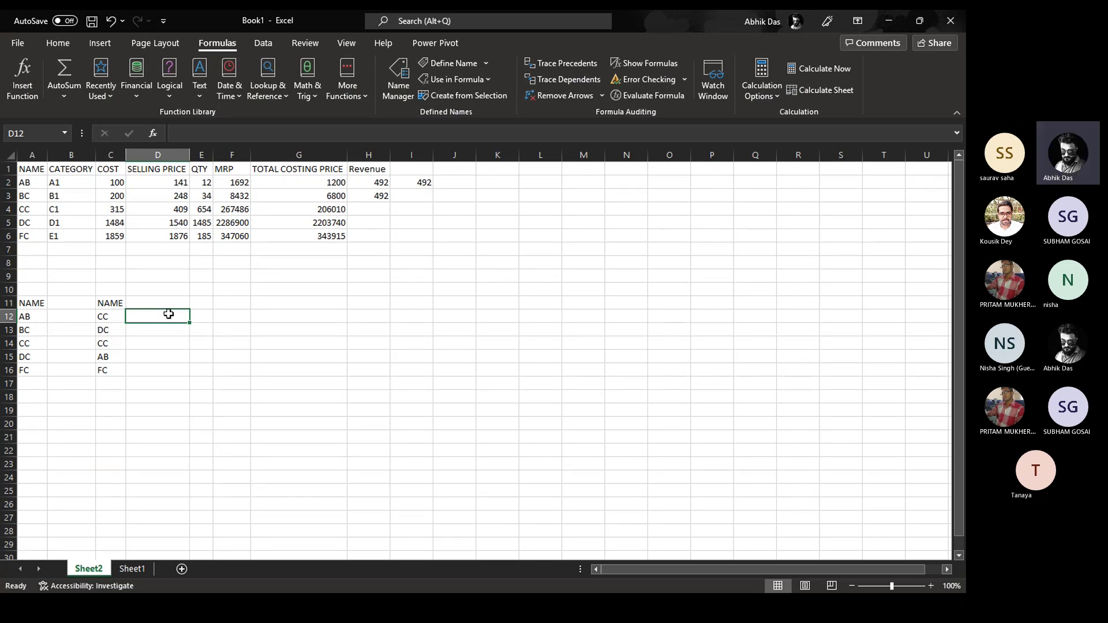
pyautogui.write('+')
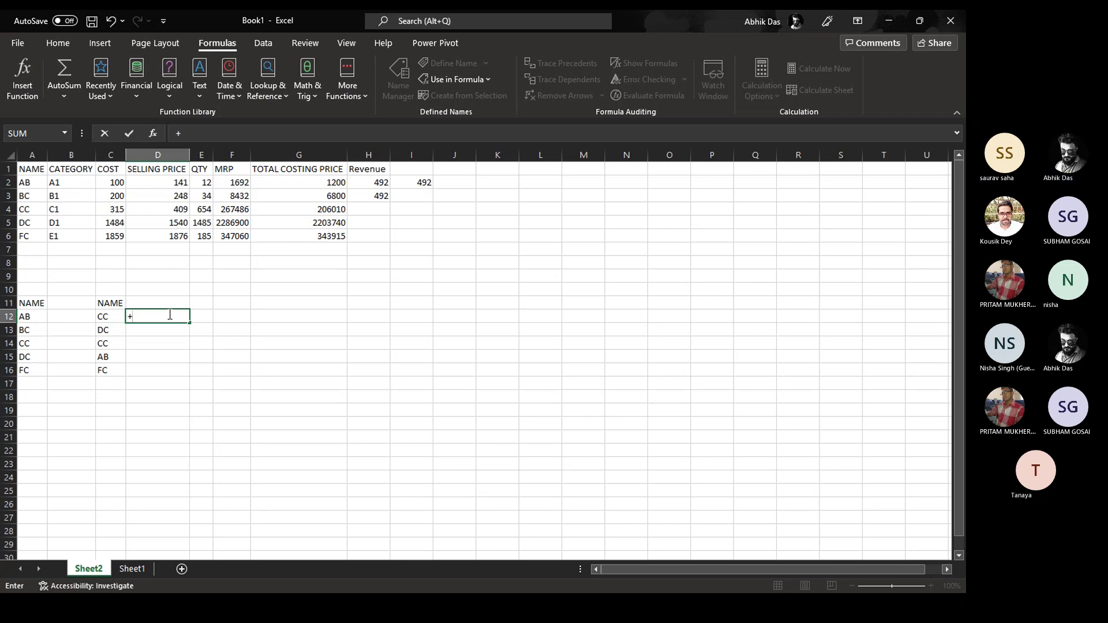
pyautogui.write('vl')
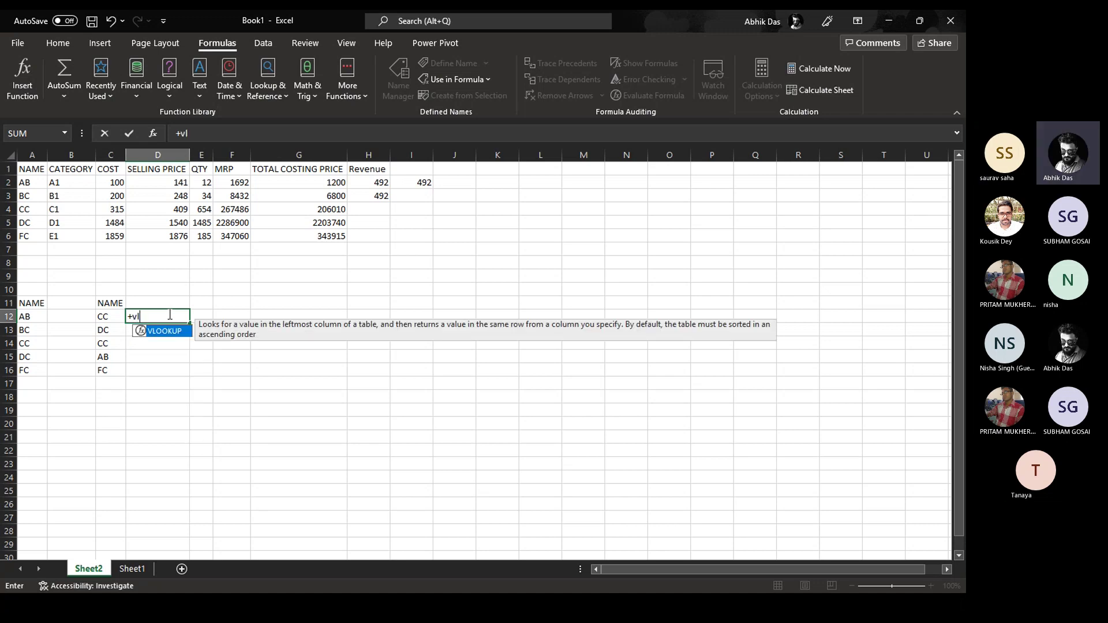
pyautogui.press('Tab')
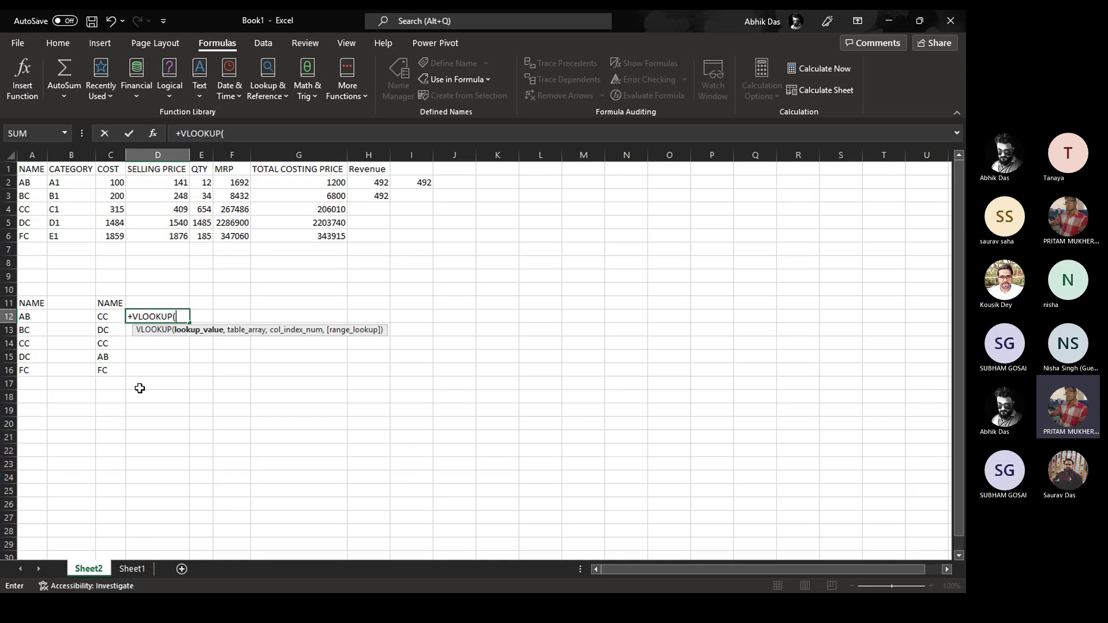
pyautogui.write('a')
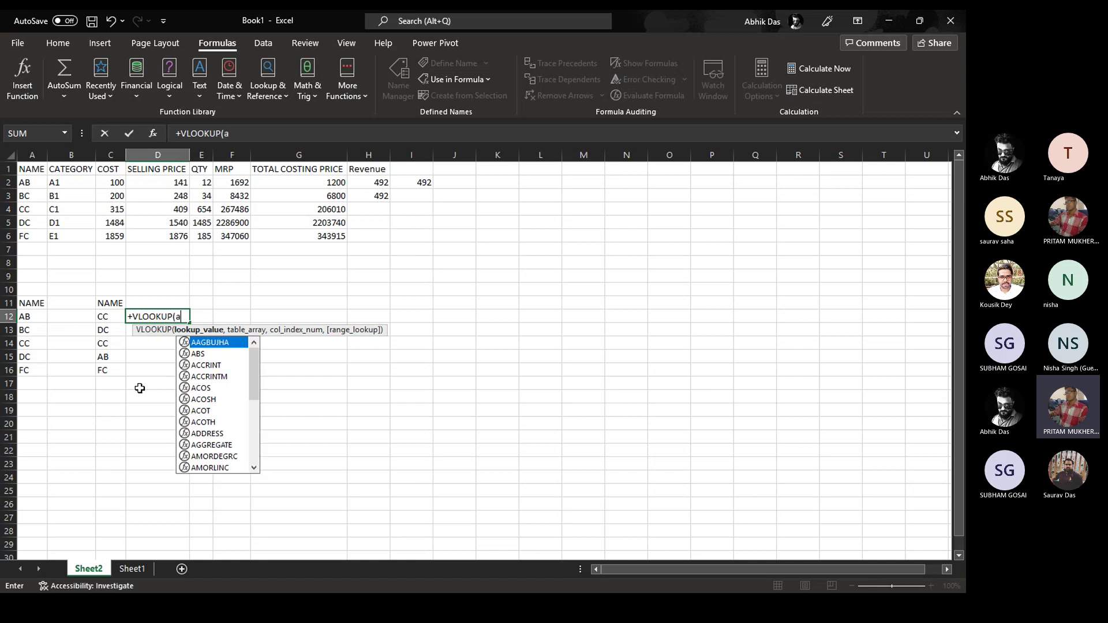
pyautogui.press('Escape')
pyautogui.press('BackSpace')
pyautogui.press('BackSpace')
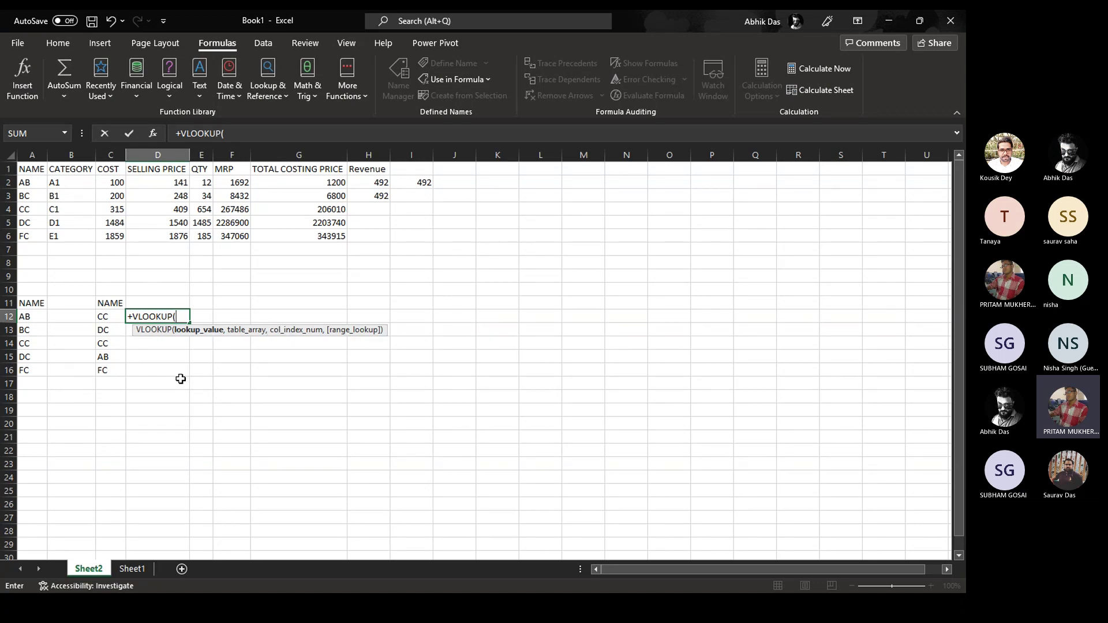
pyautogui.press('Escape')
# Compare the NAME entries in A11:A16 with those in C11:C16 on Sheet2
pyautogui.click(110, 305)
pyautogui.moveTo(110, 305); pyautogui.dragTo(110, 383)
pyautogui.moveTo(24, 303); pyautogui.dragTo(32, 383)
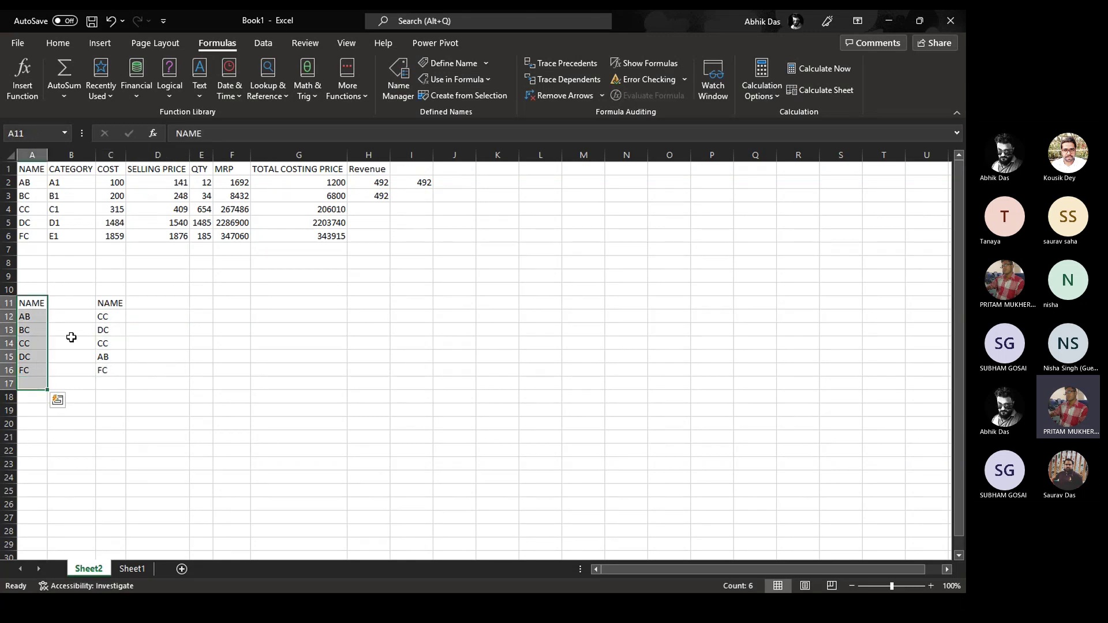
pyautogui.click(107, 317)
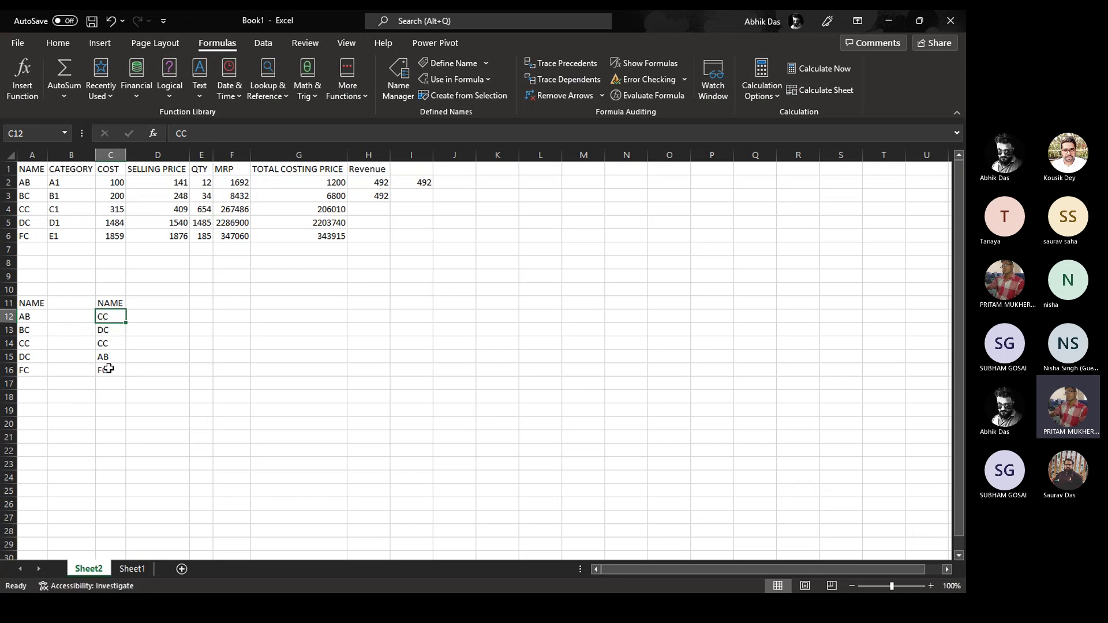
pyautogui.moveTo(22, 316); pyautogui.dragTo(23, 367)
pyautogui.moveTo(28, 304); pyautogui.dragTo(31, 372)
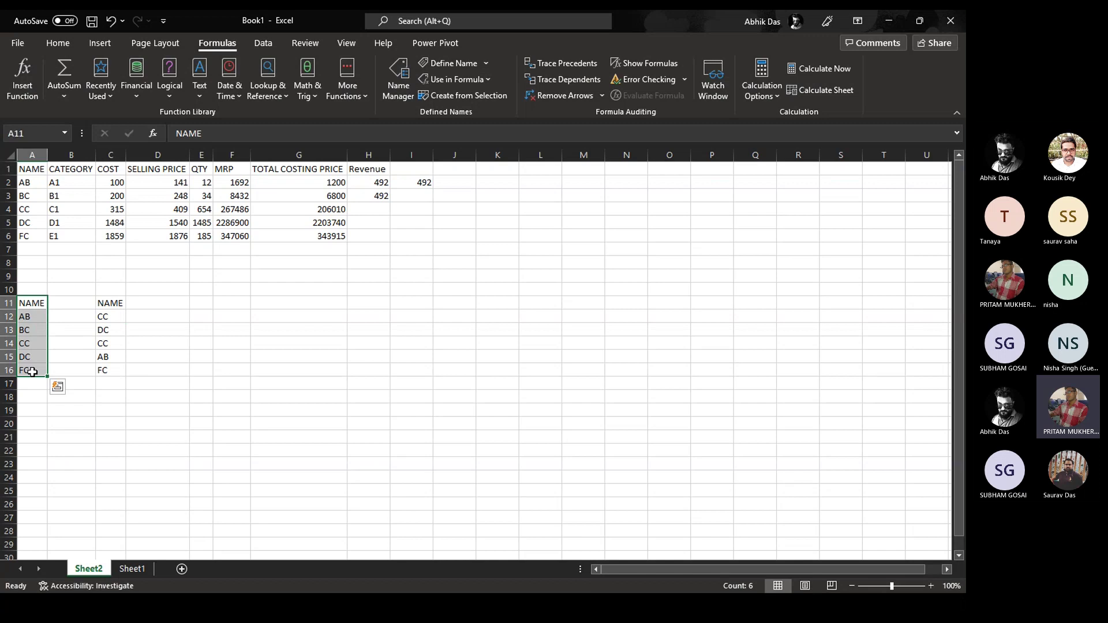
pyautogui.click(102, 314)
pyautogui.moveTo(32, 304); pyautogui.dragTo(36, 367)
pyautogui.click(128, 319)
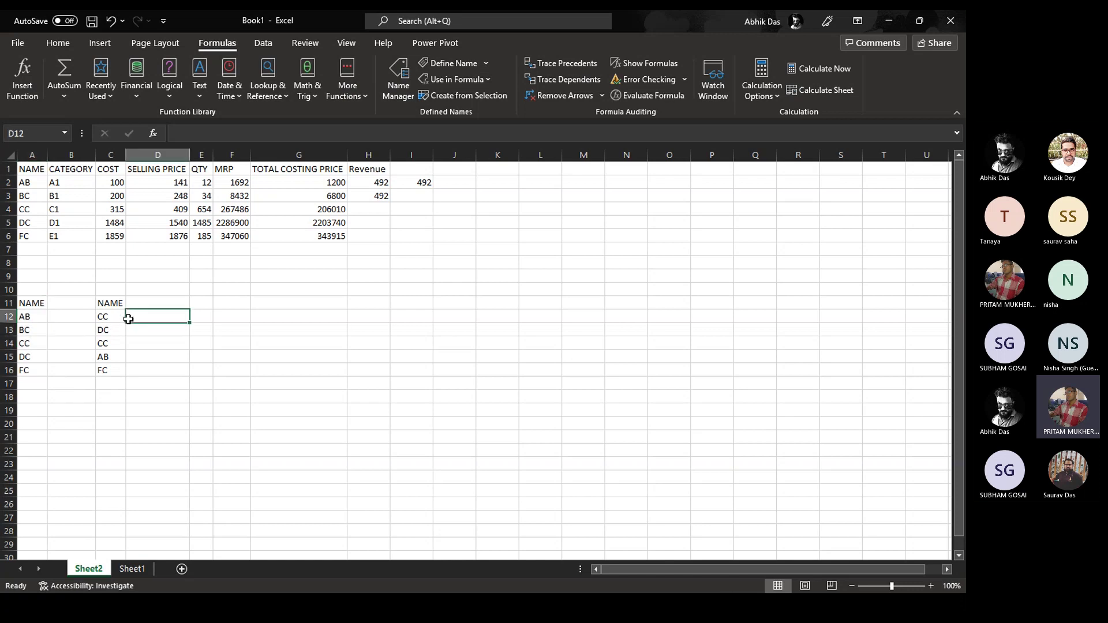
pyautogui.moveTo(101, 303); pyautogui.dragTo(110, 368)
pyautogui.moveTo(32, 303); pyautogui.dragTo(33, 370)
pyautogui.moveTo(110, 315); pyautogui.dragTo(113, 363)
pyautogui.click(108, 303)
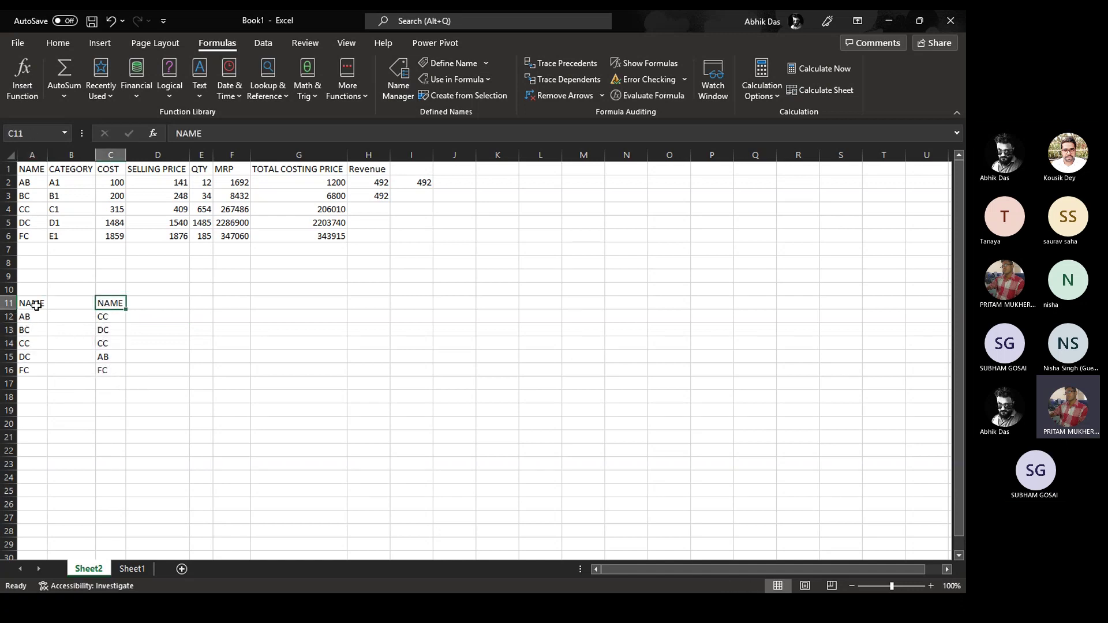
pyautogui.click(34, 305)
pyautogui.click(99, 307)
pyautogui.click(152, 315)
pyautogui.click(106, 317)
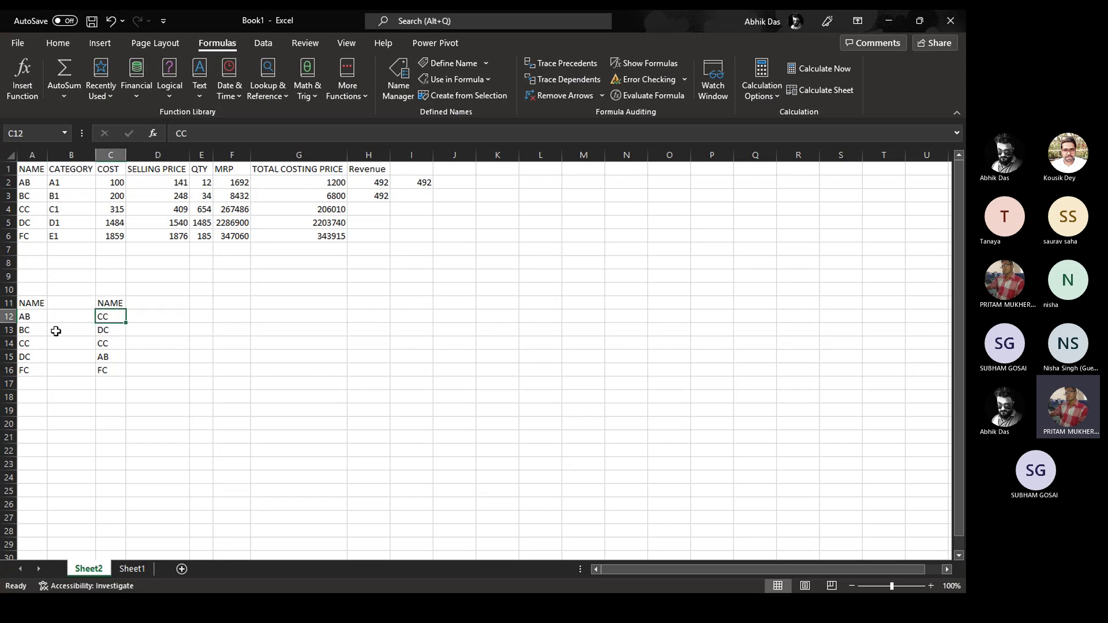
pyautogui.moveTo(32, 318); pyautogui.dragTo(32, 369)
pyautogui.click(103, 319)
pyautogui.moveTo(35, 317); pyautogui.dragTo(30, 371)
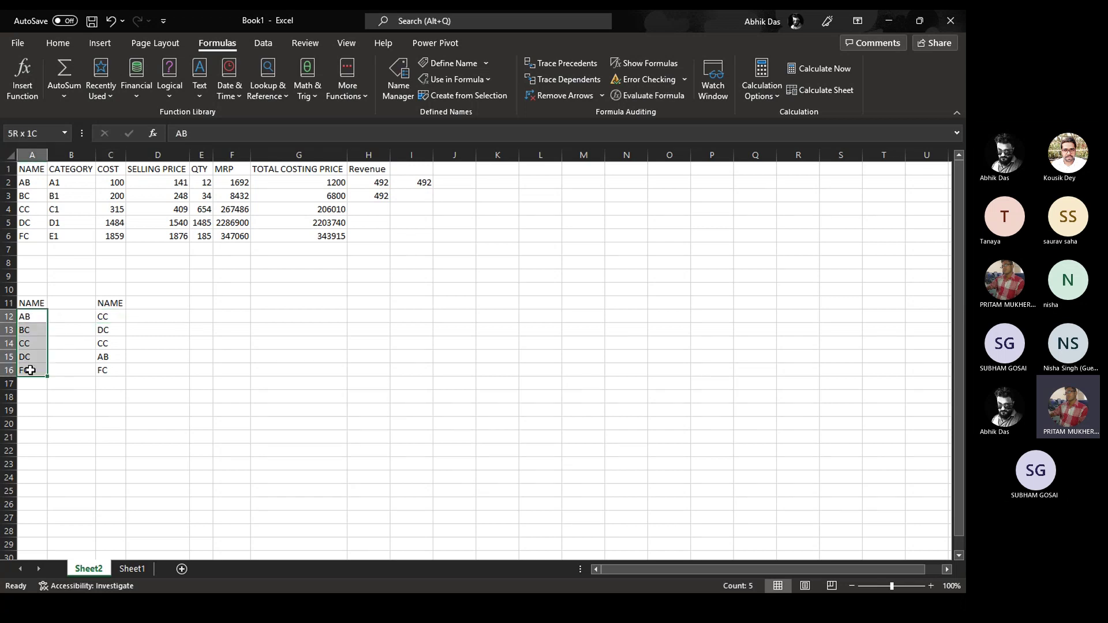
pyautogui.click(143, 318)
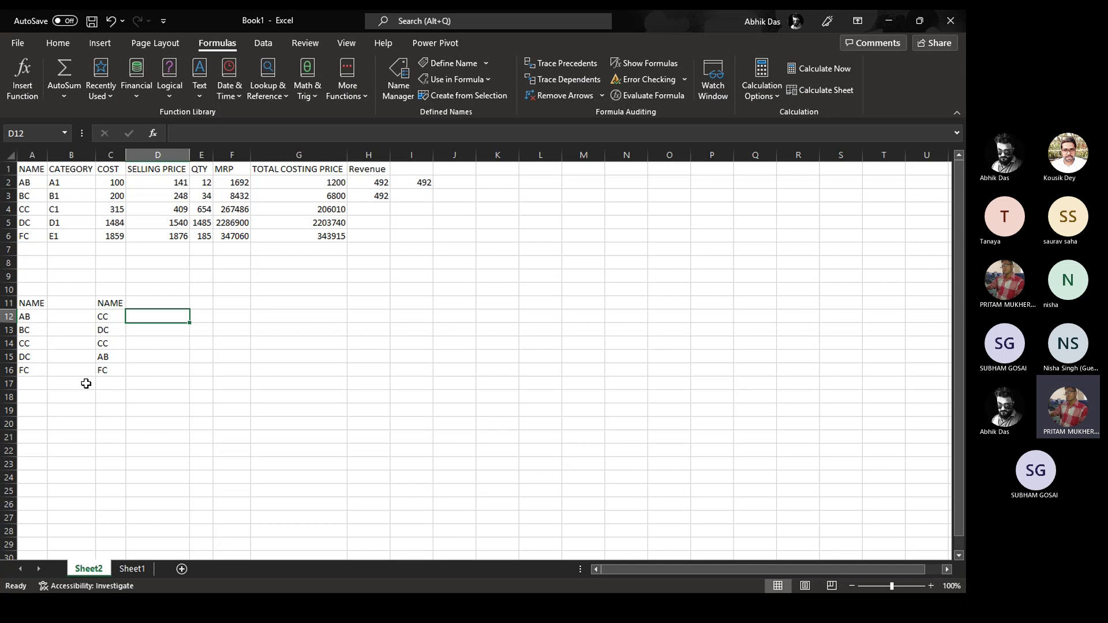
pyautogui.write('+vl')
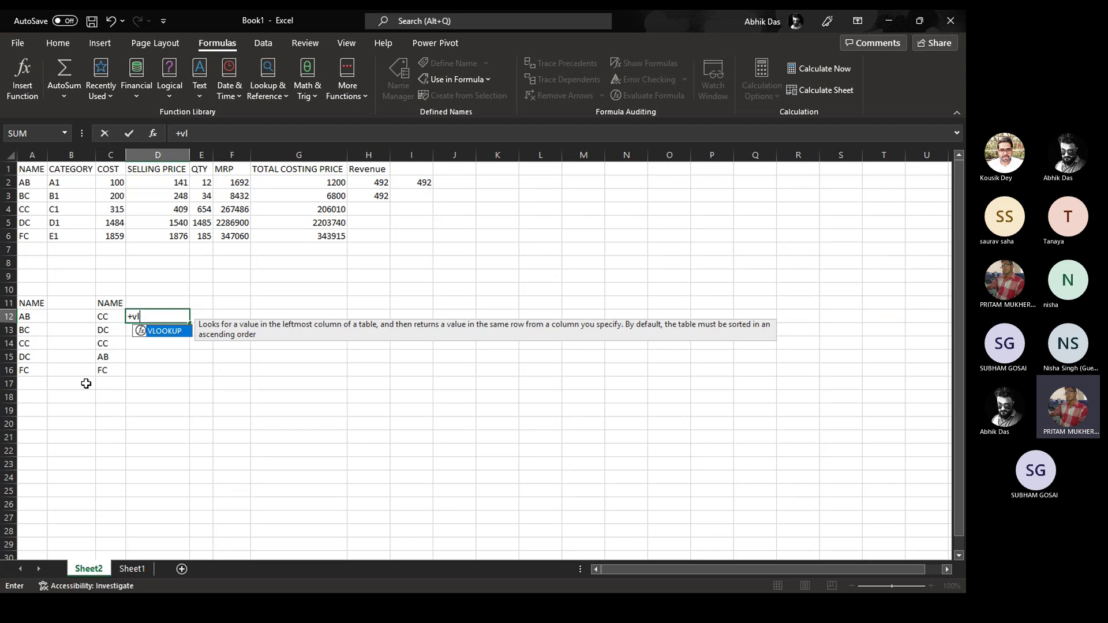
pyautogui.press('Left')
pyautogui.press('Up')
pyautogui.hotkey('ctrl', 'shift', 'Down')
pyautogui.hotkey('ctrl', 'c')
pyautogui.press('Right')
pyautogui.press('Down')
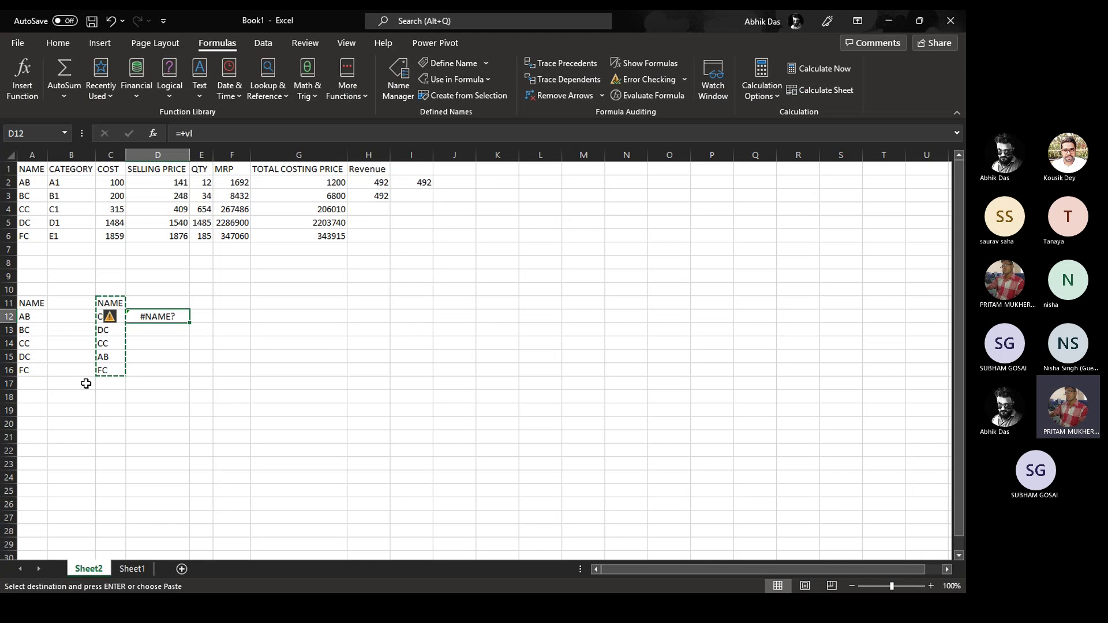
pyautogui.hotkey('ctrl', 'z')
pyautogui.hotkey('ctrl', 'z')
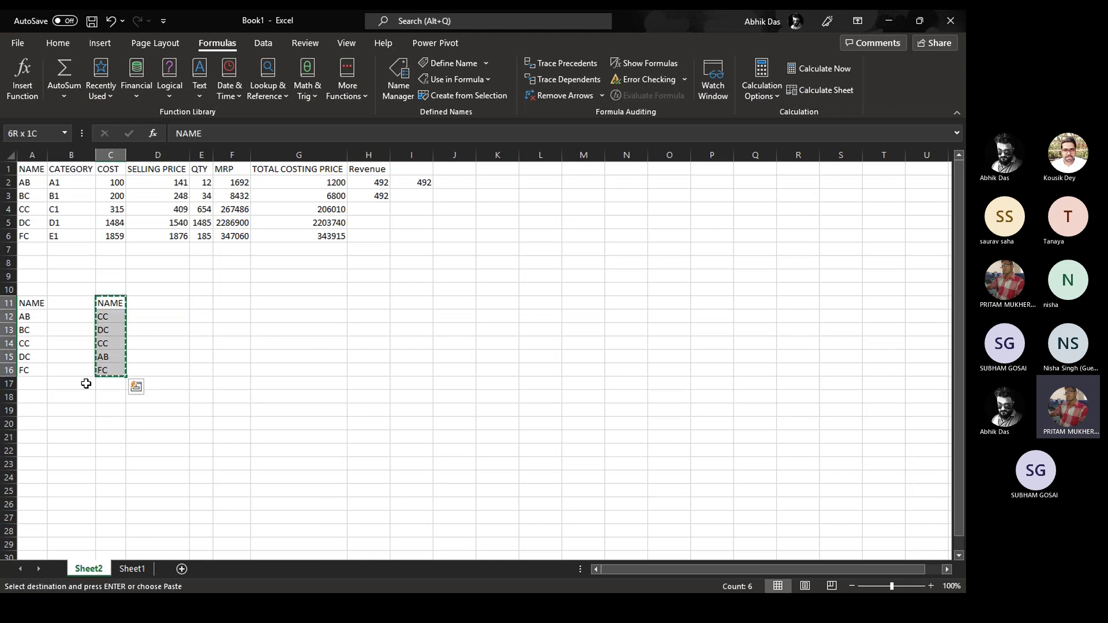
# Move the second NAME list from C11:C16 on Sheet2 to Sheet1, starting at B11
pyautogui.hotkey('ctrl', 'pagedown')
pyautogui.press('Down')
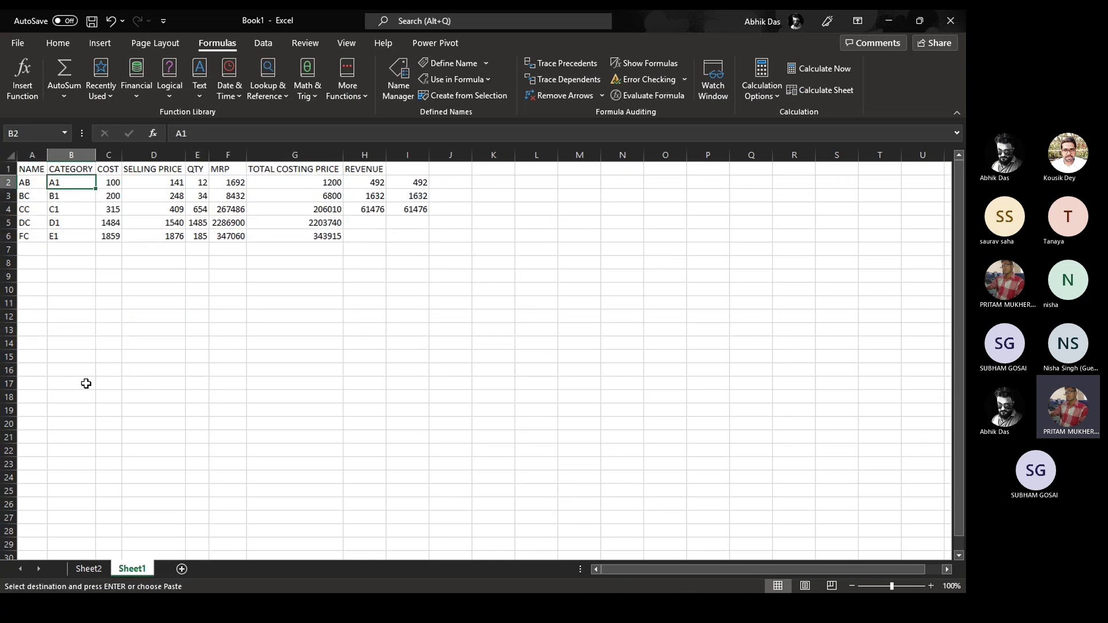
pyautogui.press('Right')
pyautogui.press('Down')
pyautogui.press('Down')
pyautogui.press('Down')
pyautogui.press('Down')
pyautogui.press('Down')
pyautogui.press('Down')
pyautogui.press('Down')
pyautogui.press('Down')
pyautogui.press('Down')
pyautogui.hotkey('ctrl', 'v')
pyautogui.press('Right')
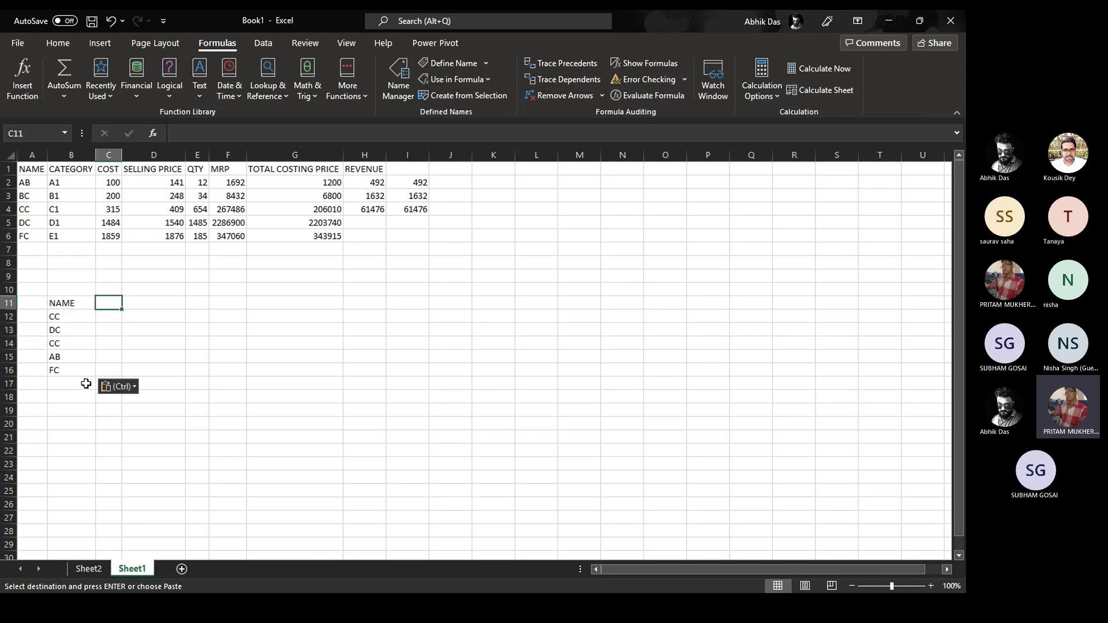
pyautogui.hotkey('ctrl', 'pageup')
pyautogui.hotkey('ctrl', 'v')
pyautogui.hotkey('ctrl', 'z')
pyautogui.press('Left')
pyautogui.press('Left')
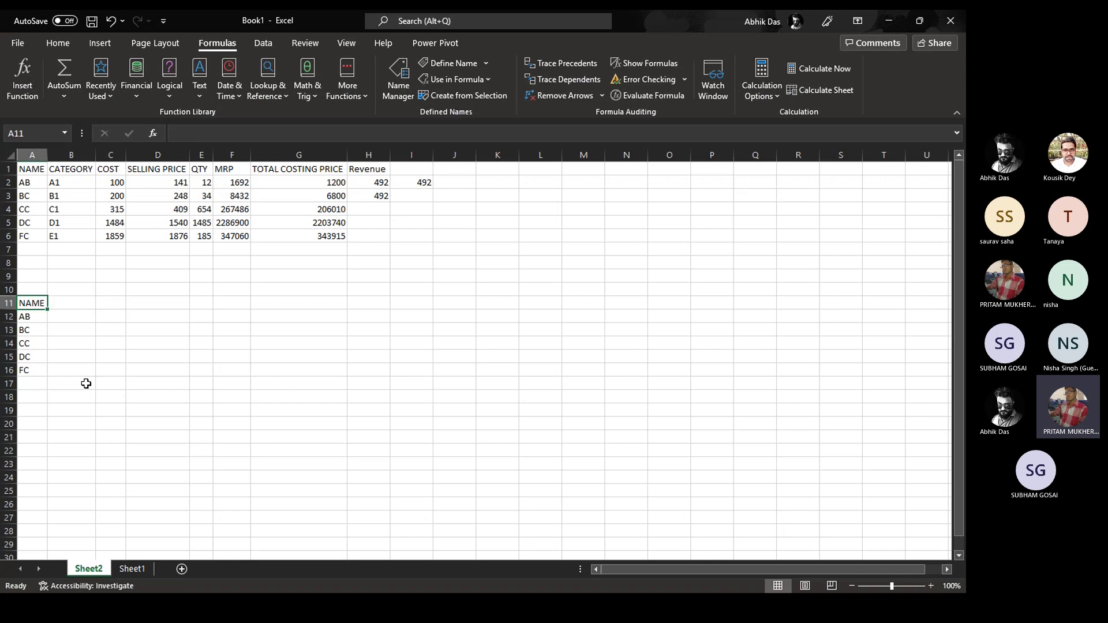
pyautogui.hotkey('ctrl', 'v')
pyautogui.hotkey('ctrl', 'pagedown')
pyautogui.press('Left')
pyautogui.hotkey('ctrl', 'v')
# Enter the heading Name in C11 on Sheet1 and check the remaining NAME list on Sheet2
pyautogui.press('Right')
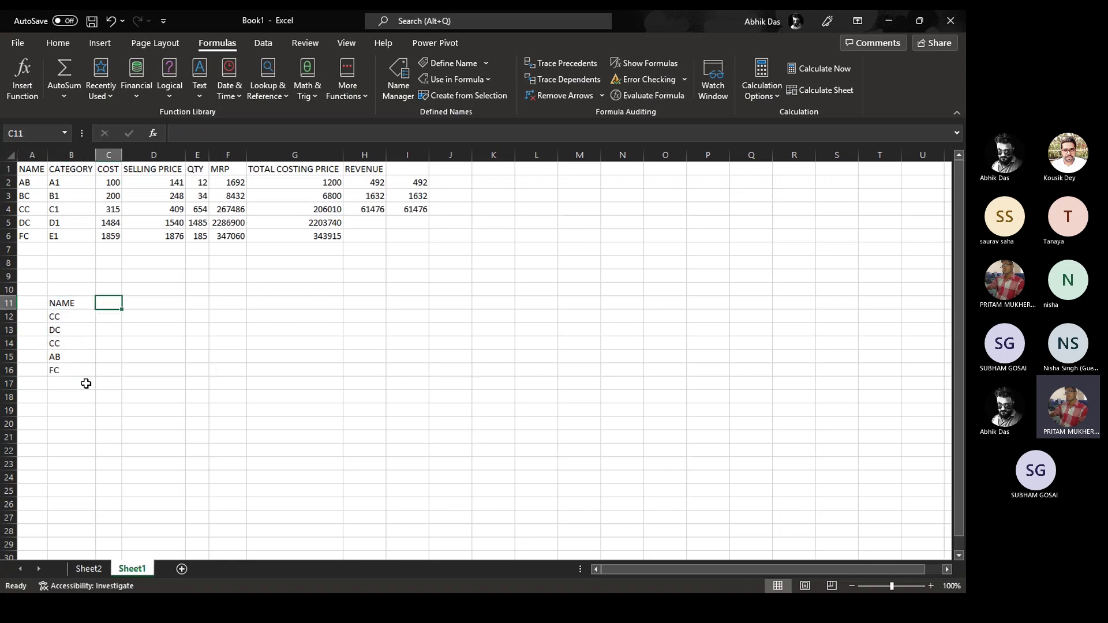
pyautogui.write('Name')
pyautogui.press('Return')
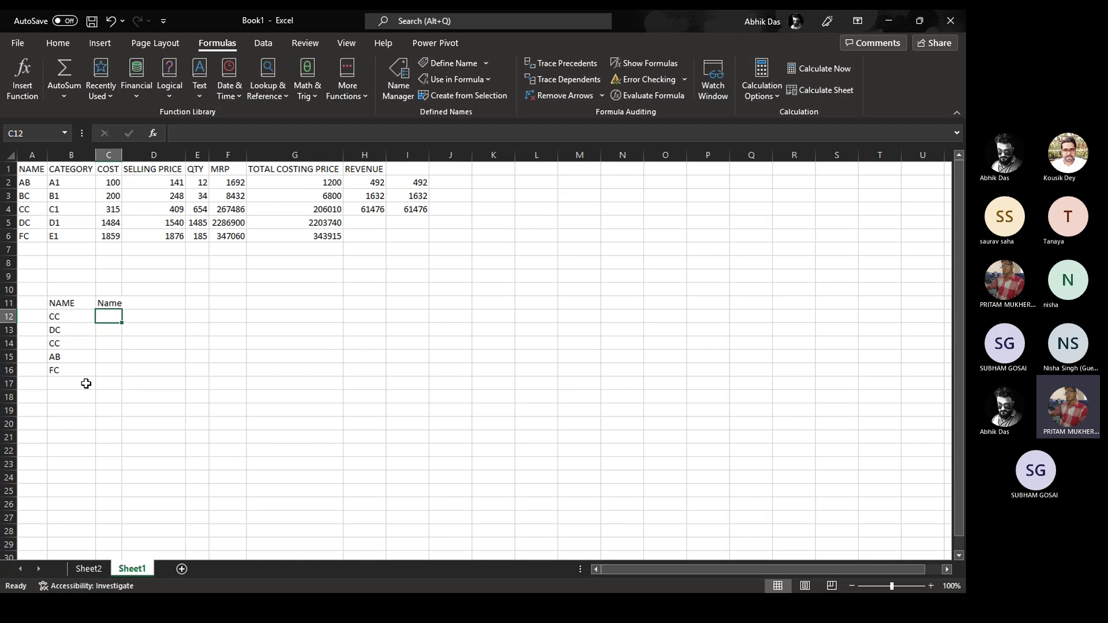
pyautogui.hotkey('ctrl', 'pageup')
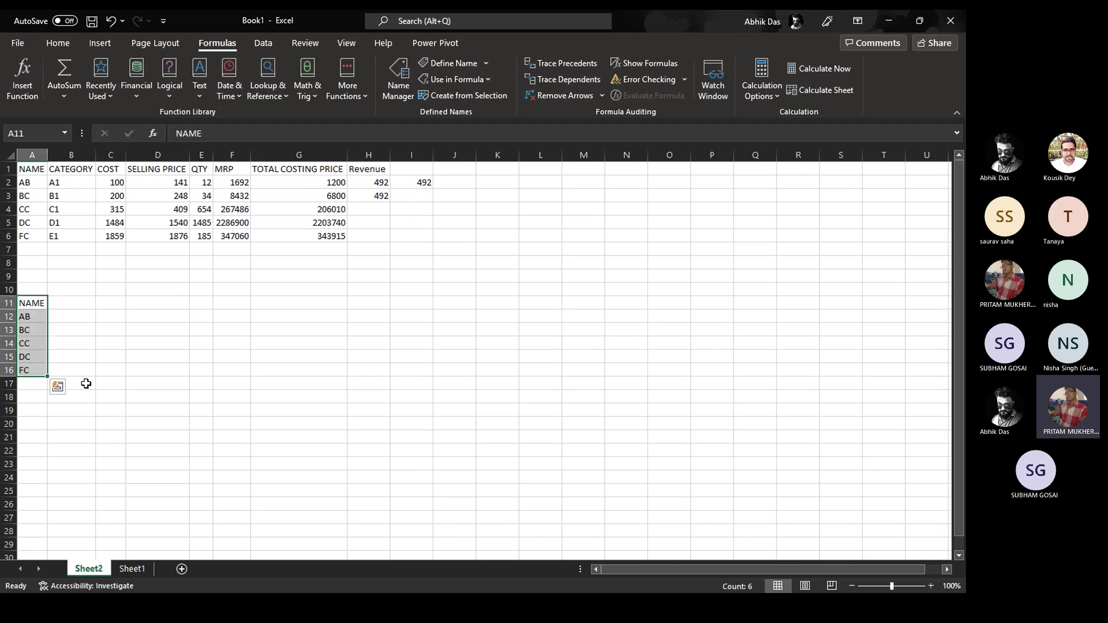
pyautogui.hotkey('ctrl', 'pagedown')
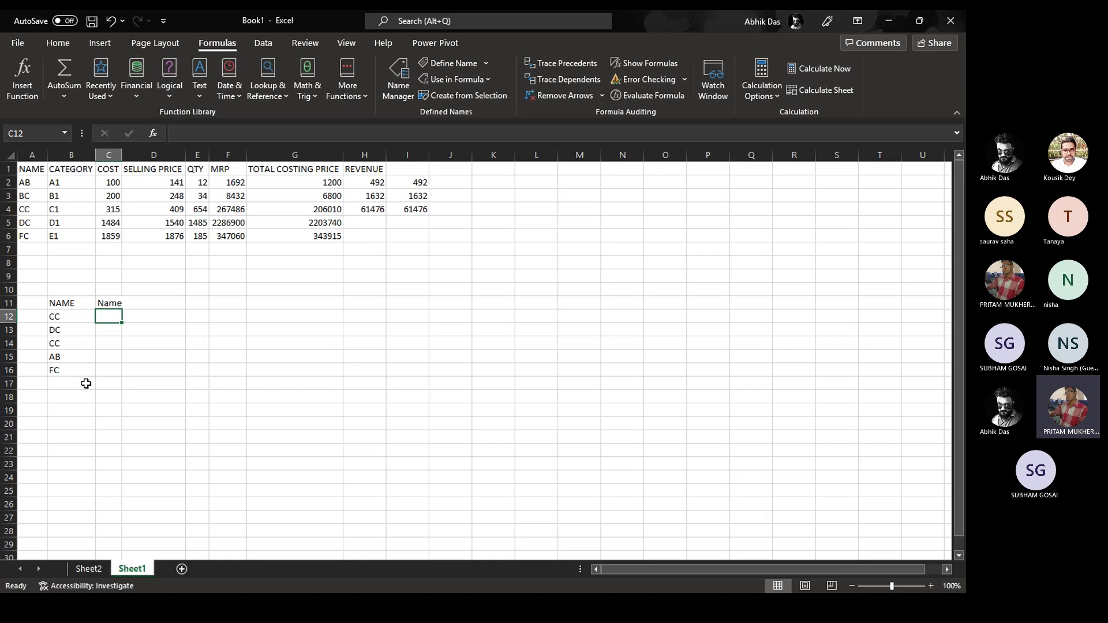
# Enter a VLOOKUP in C12 on Sheet1 with lookup value B12, table array B12:B16, column 1 and range lookup 0
pyautogui.write('+vl')
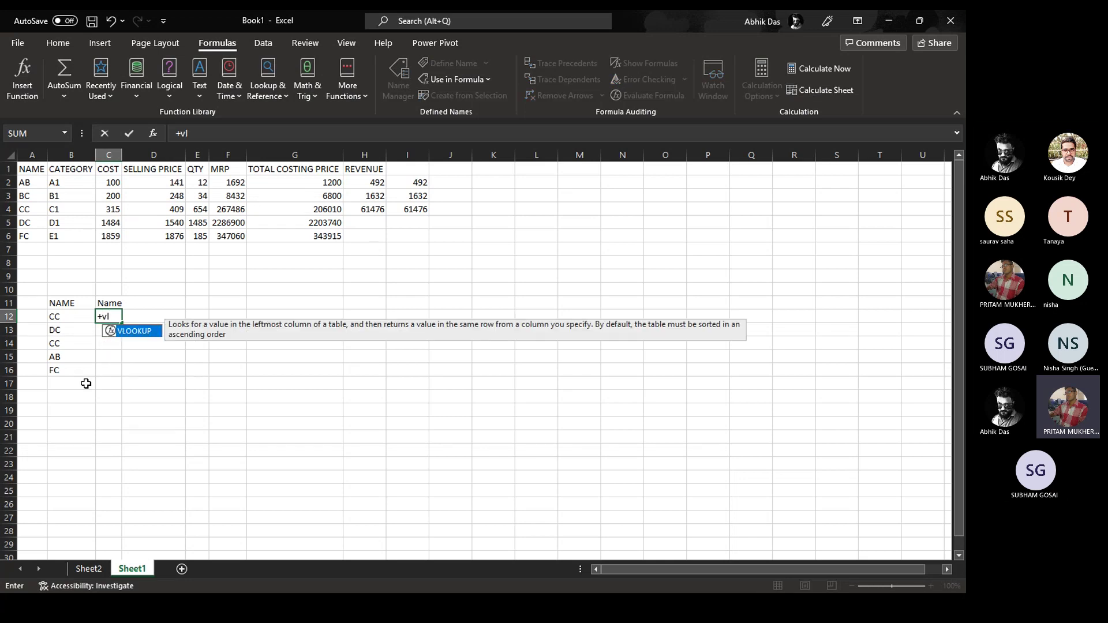
pyautogui.press('Tab')
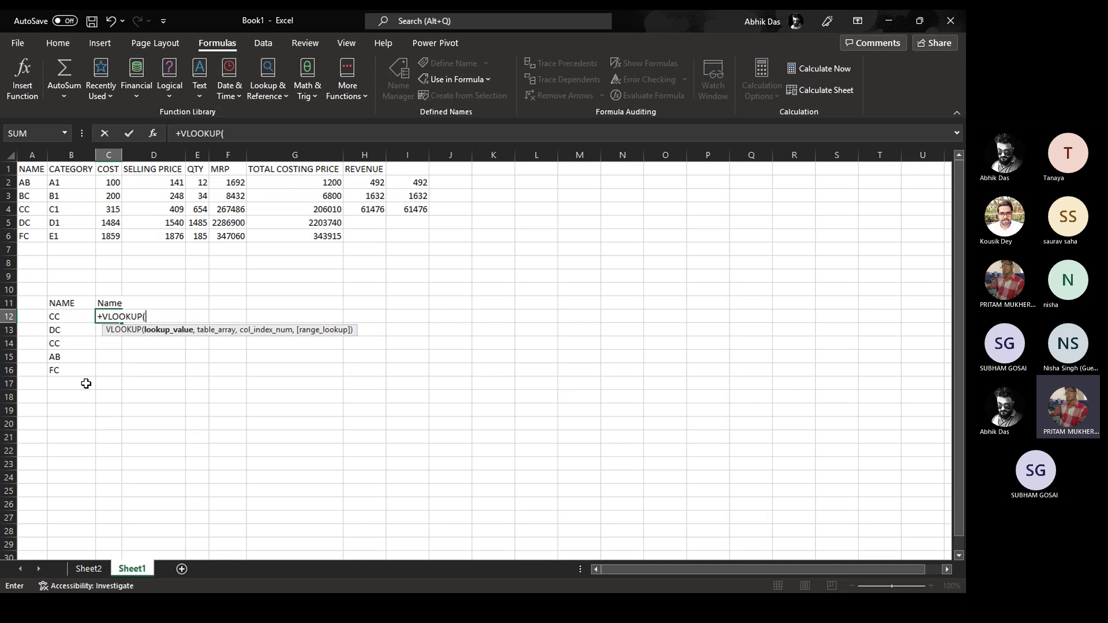
pyautogui.click(64, 317)
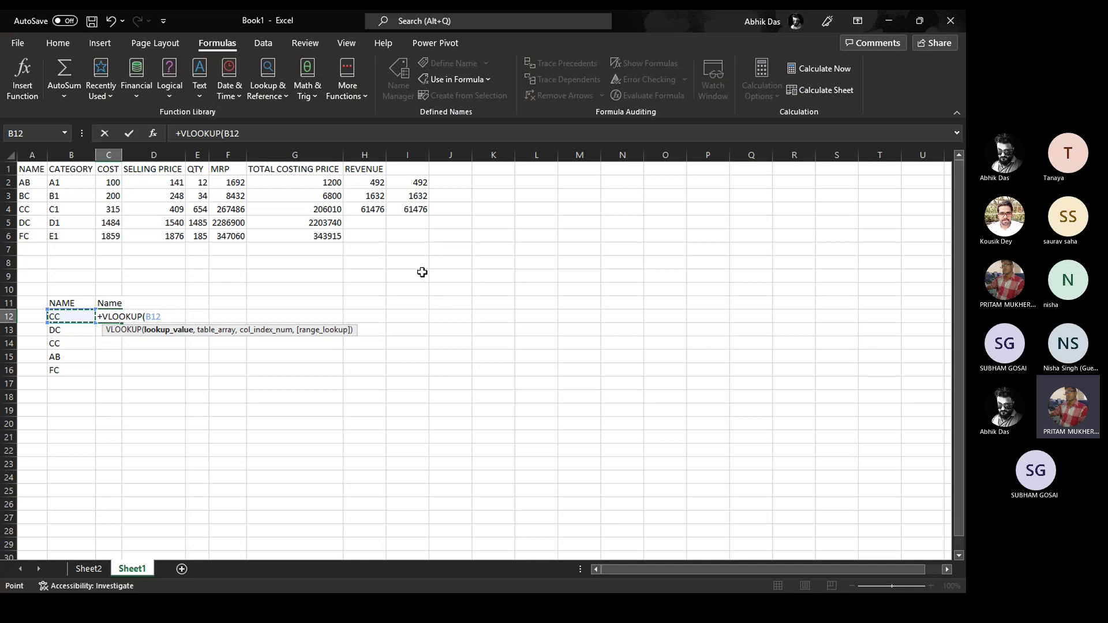
pyautogui.write(',')
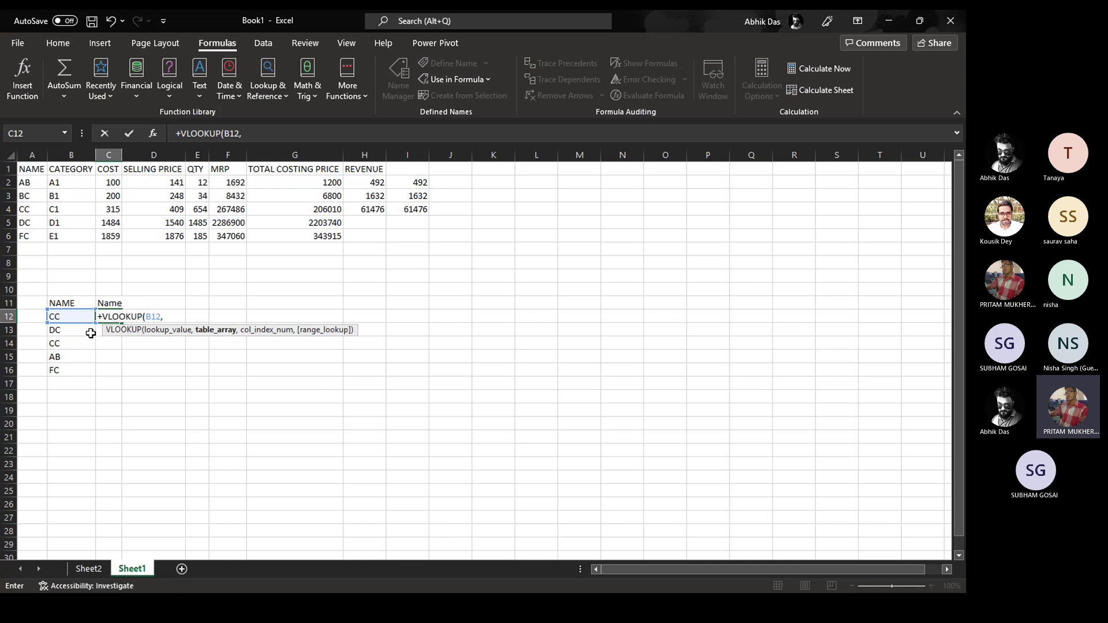
pyautogui.moveTo(71, 316); pyautogui.dragTo(60, 369)
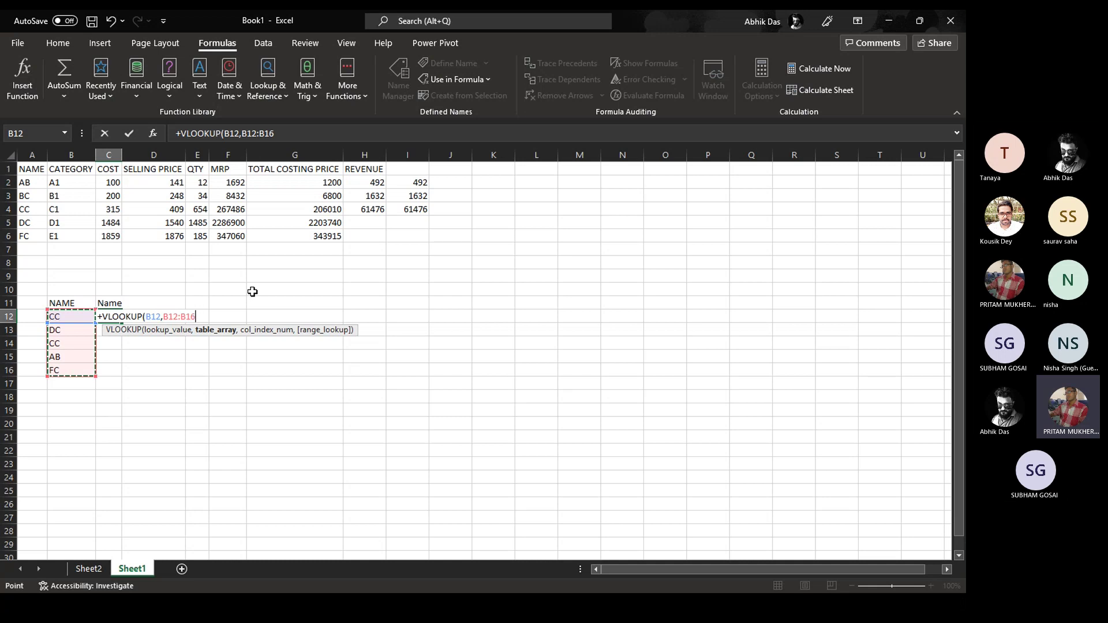
pyautogui.write(',')
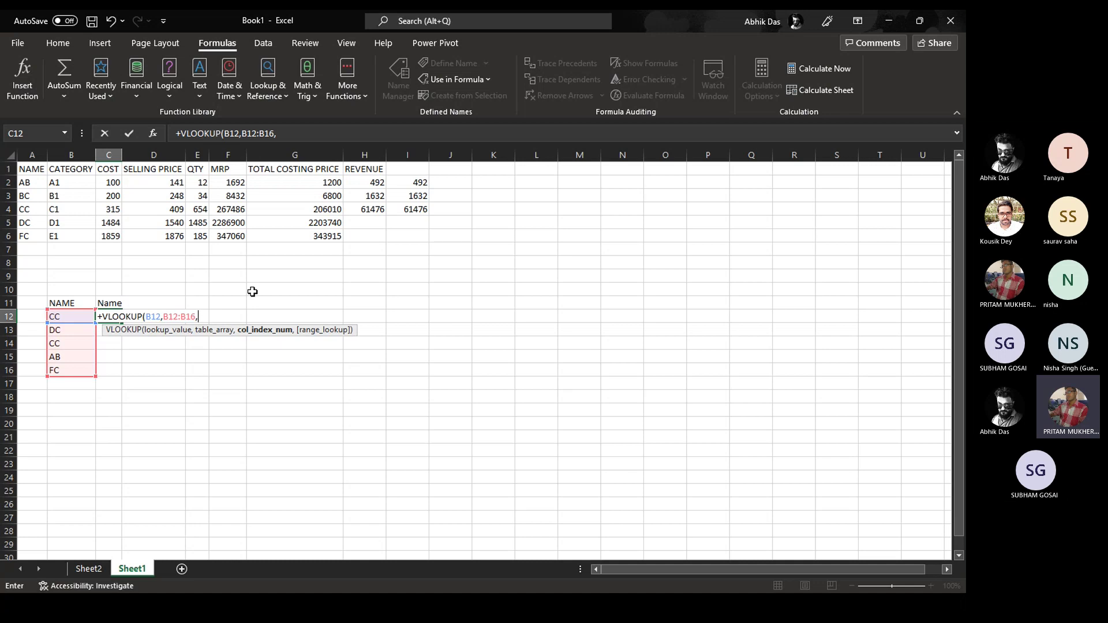
pyautogui.write('1')
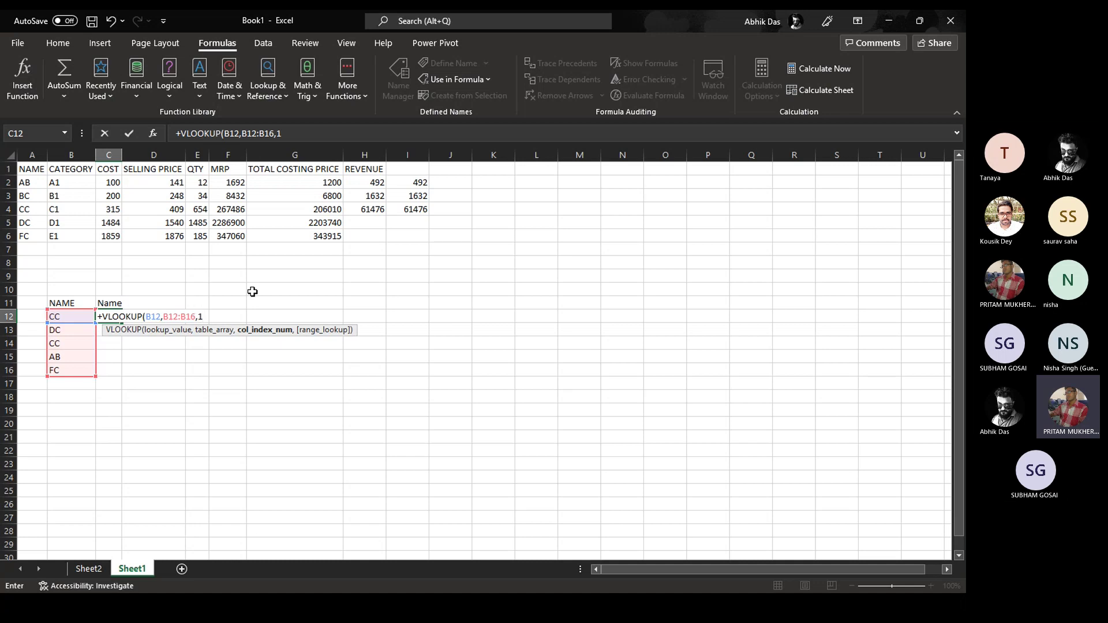
pyautogui.write(',')
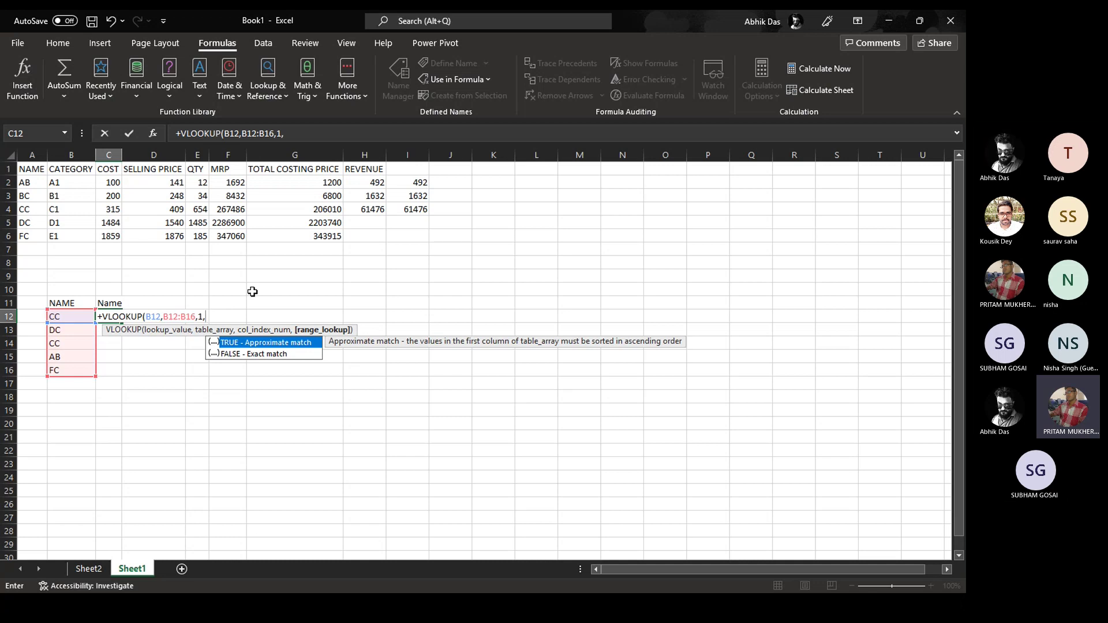
pyautogui.press('Right')
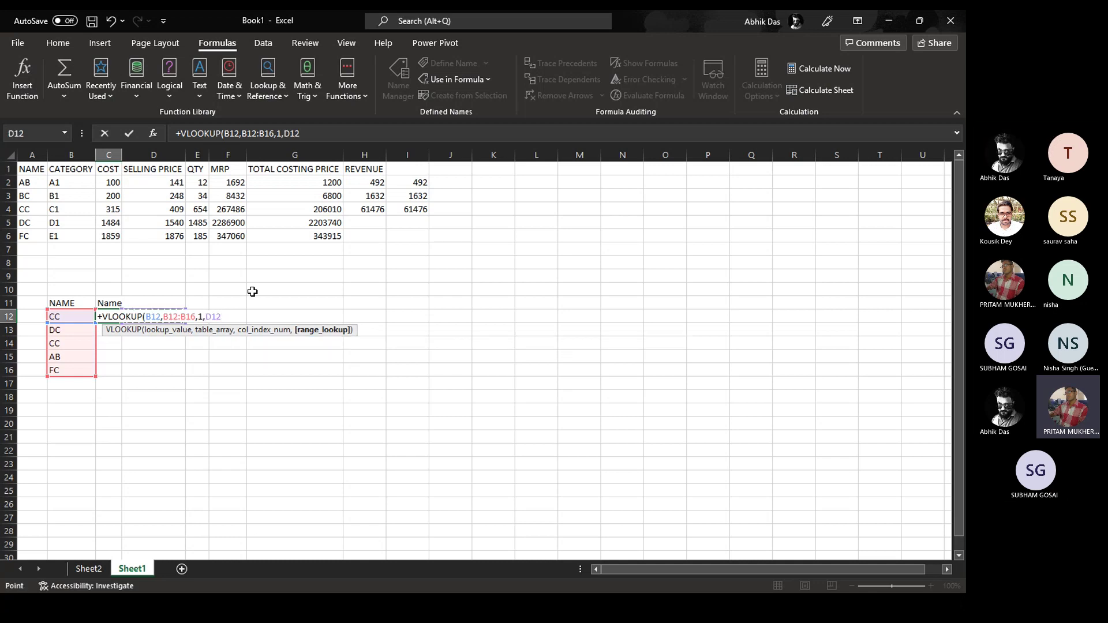
pyautogui.press('BackSpace')
pyautogui.press('BackSpace')
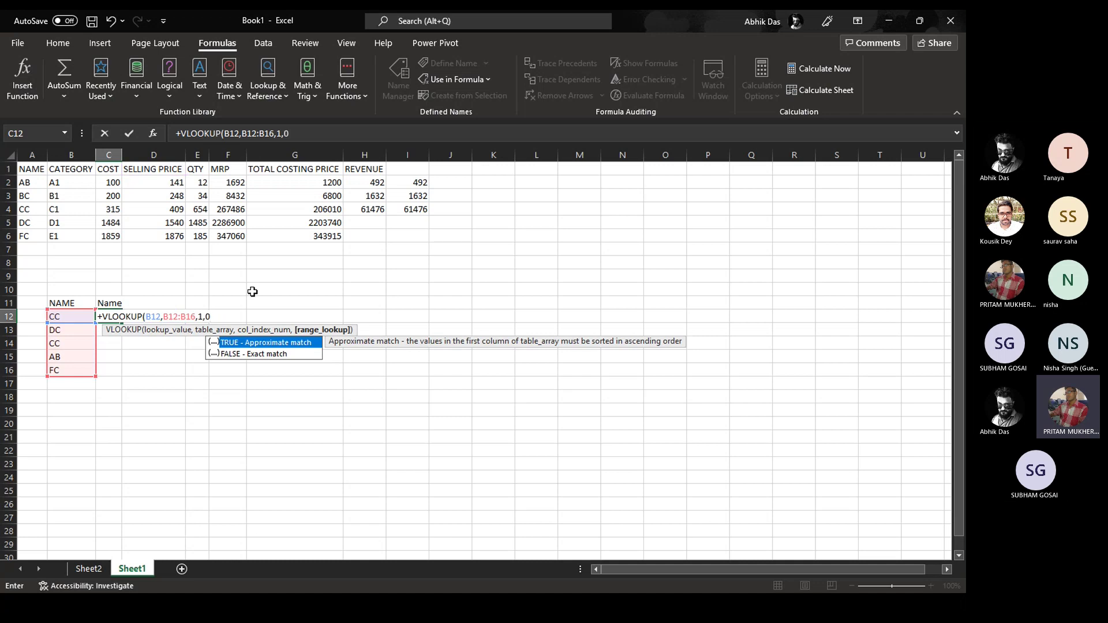
pyautogui.write(')')
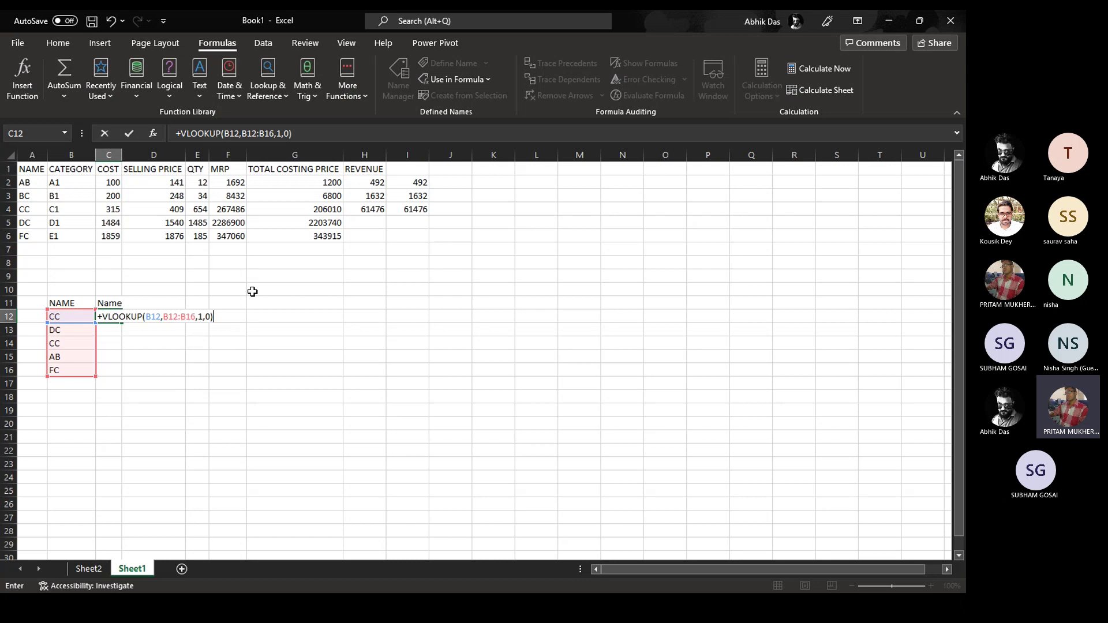
pyautogui.press('Return')
pyautogui.press('Up')
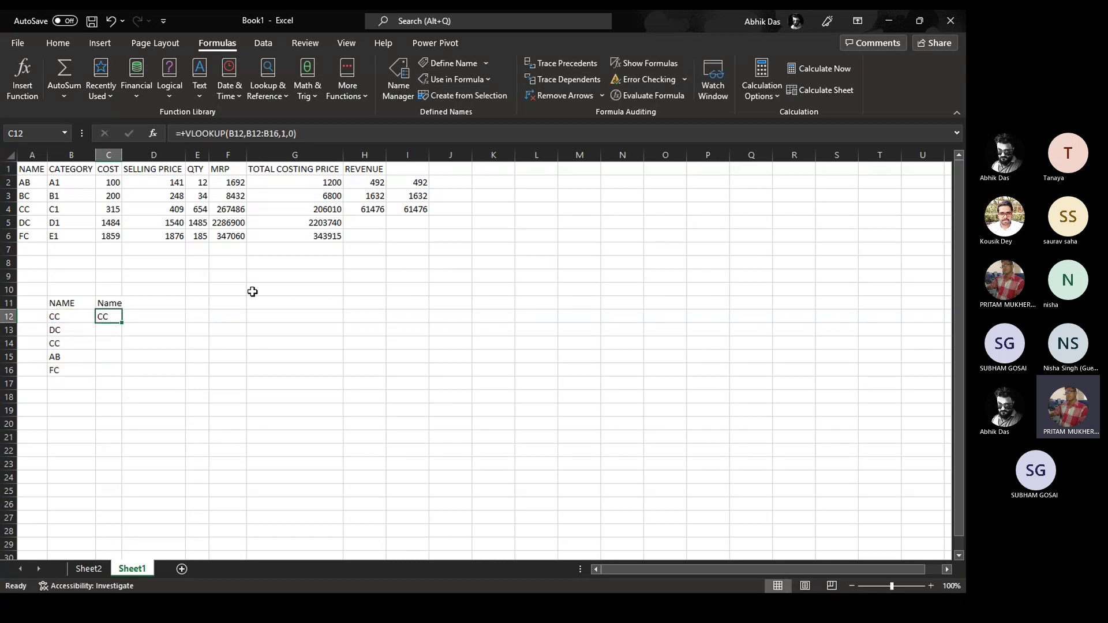
# Fill the C12 VLOOKUP down to C16 and check the copied formula in C13
pyautogui.press('Left')
pyautogui.press('Right')
pyautogui.press('Left')
pyautogui.press('Right')
pyautogui.doubleClick(124, 324)
pyautogui.click(108, 331)
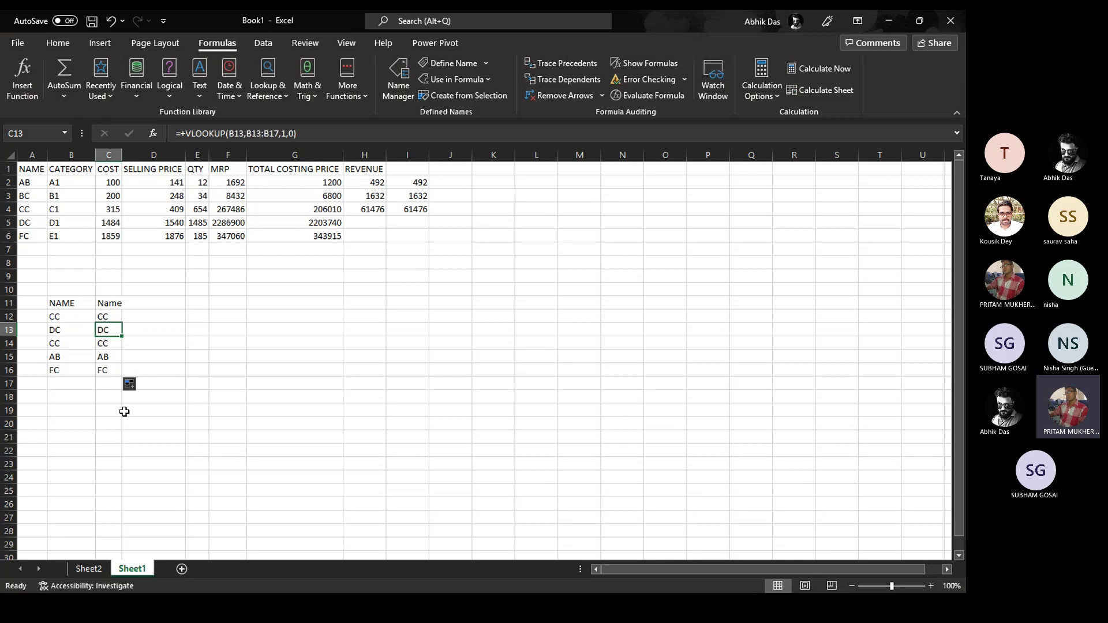
# Compare the NAME list in A11:A16 on Sheet2 with the names in B12:B16 on Sheet1
pyautogui.click(105, 571)
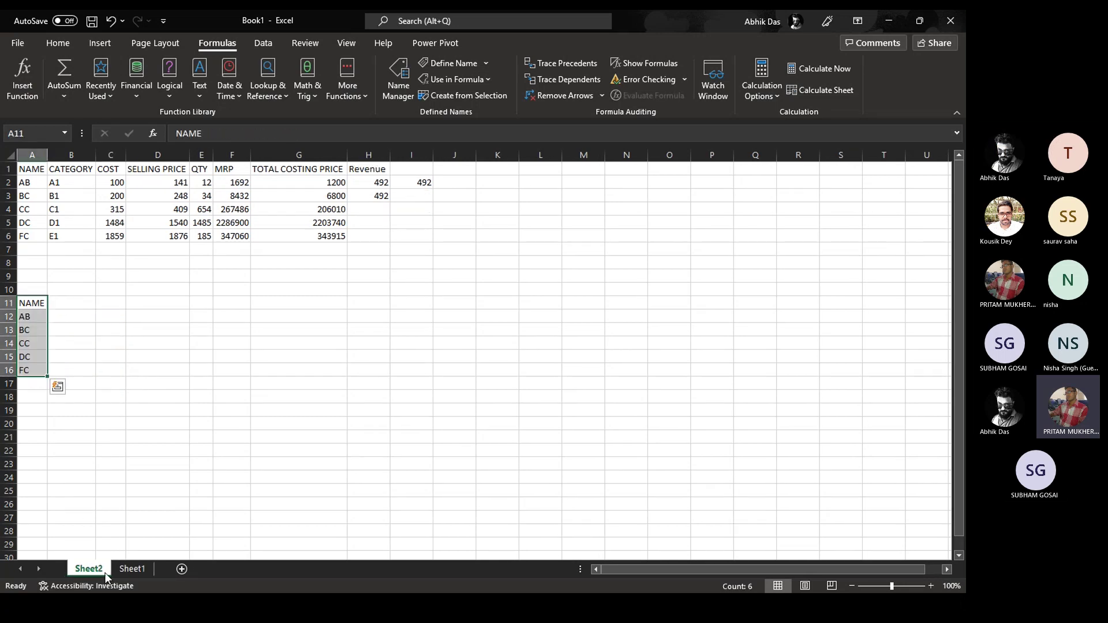
pyautogui.moveTo(25, 302); pyautogui.dragTo(39, 370)
pyautogui.click(132, 568)
pyautogui.moveTo(81, 316); pyautogui.dragTo(74, 370)
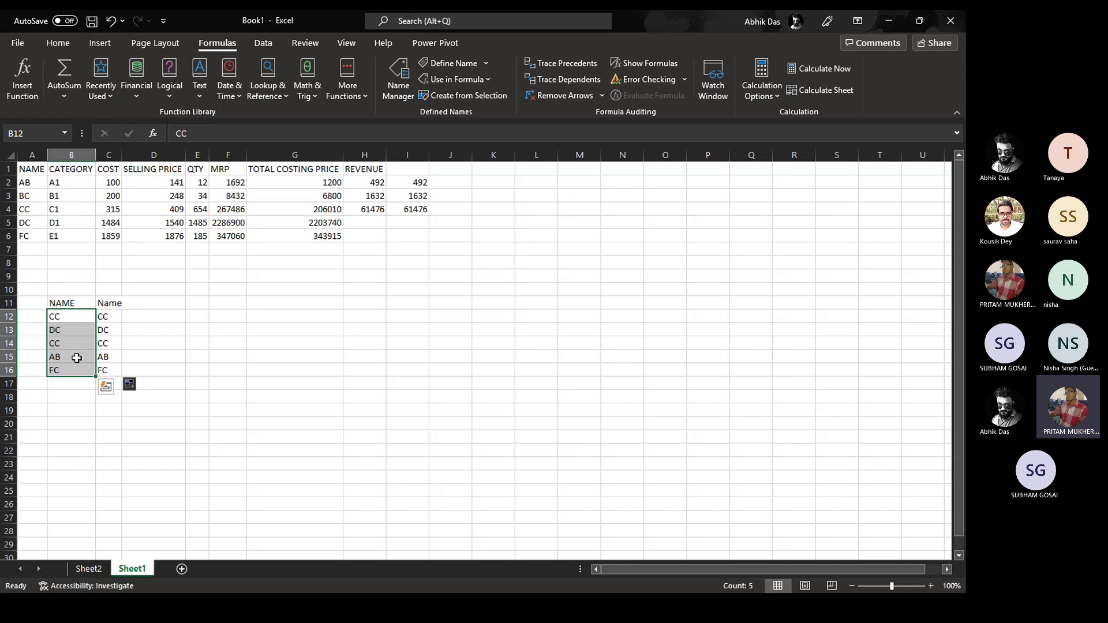
pyautogui.press('Right')
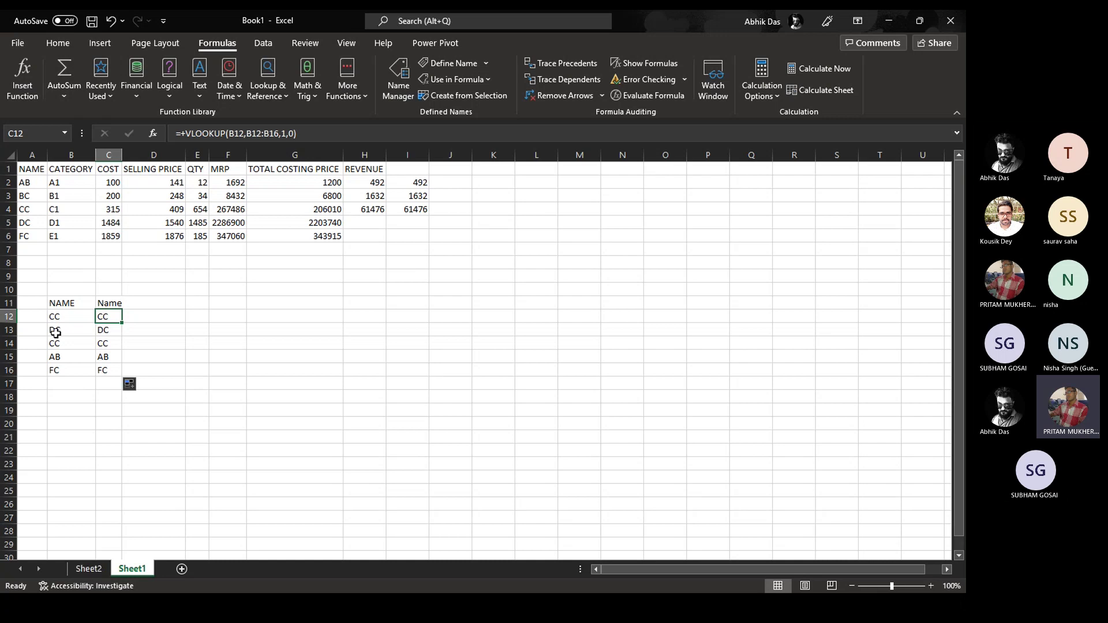
pyautogui.click(72, 568)
pyautogui.click(32, 306)
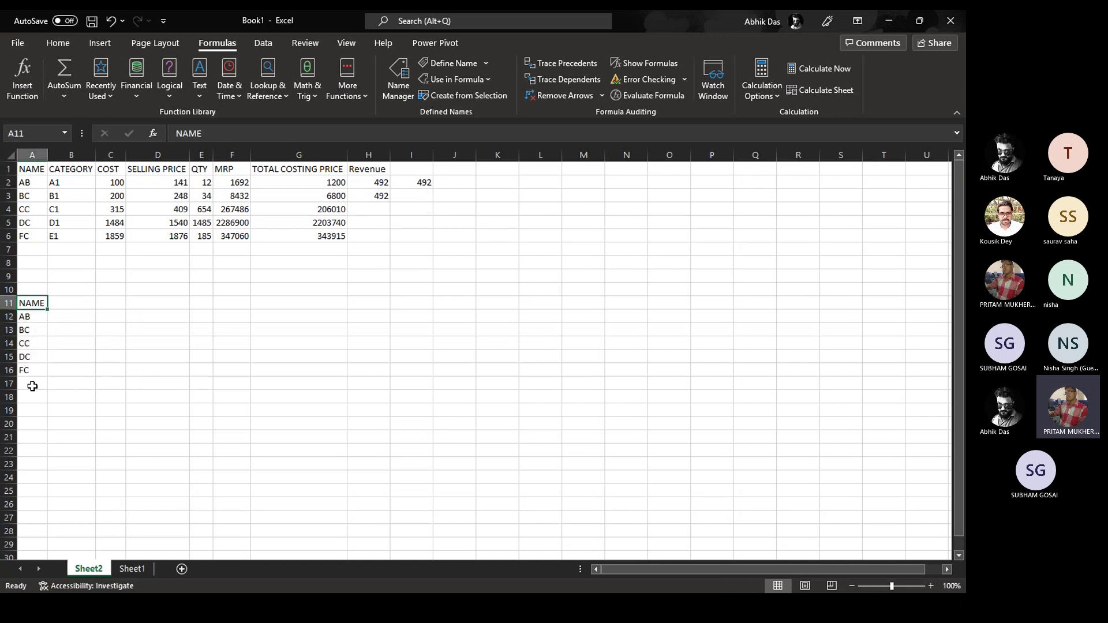
pyautogui.click(126, 568)
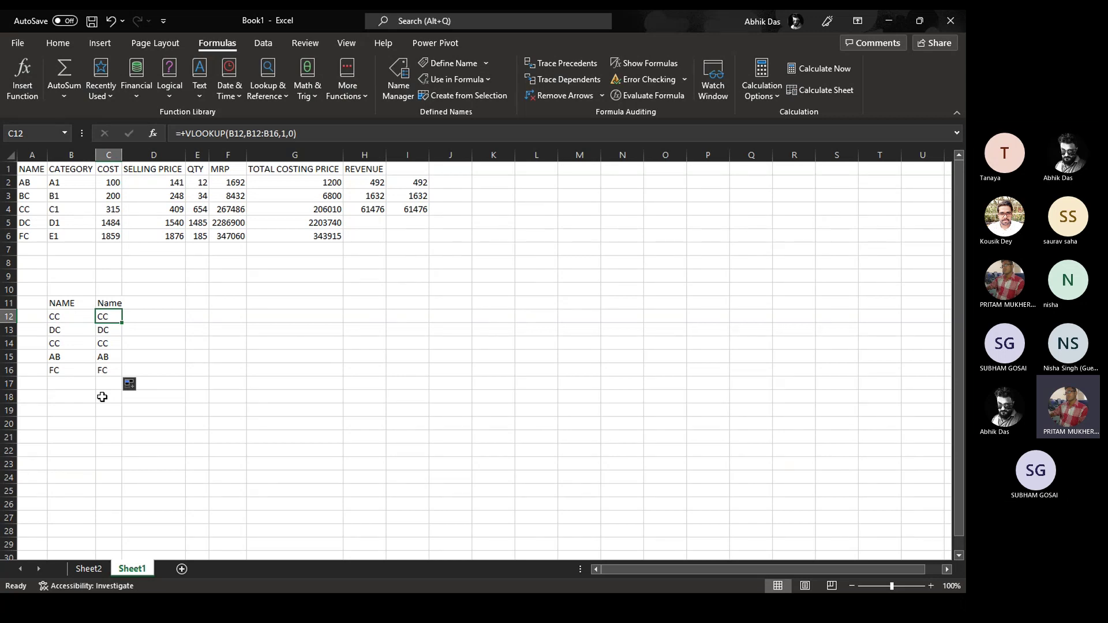
# Change the table array of the VLOOKUP in C12 on Sheet1 to Sheet2!A11:A16
pyautogui.click(279, 134)
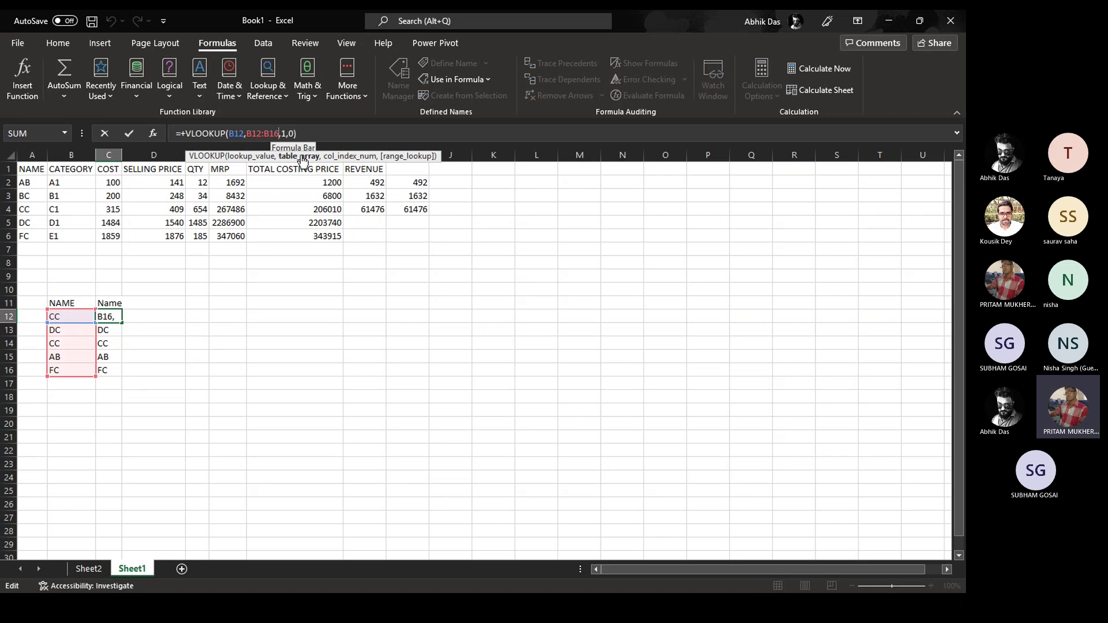
pyautogui.press('BackSpace')
pyautogui.press('BackSpace')
pyautogui.press('BackSpace')
pyautogui.press('BackSpace')
pyautogui.press('BackSpace')
pyautogui.press('BackSpace')
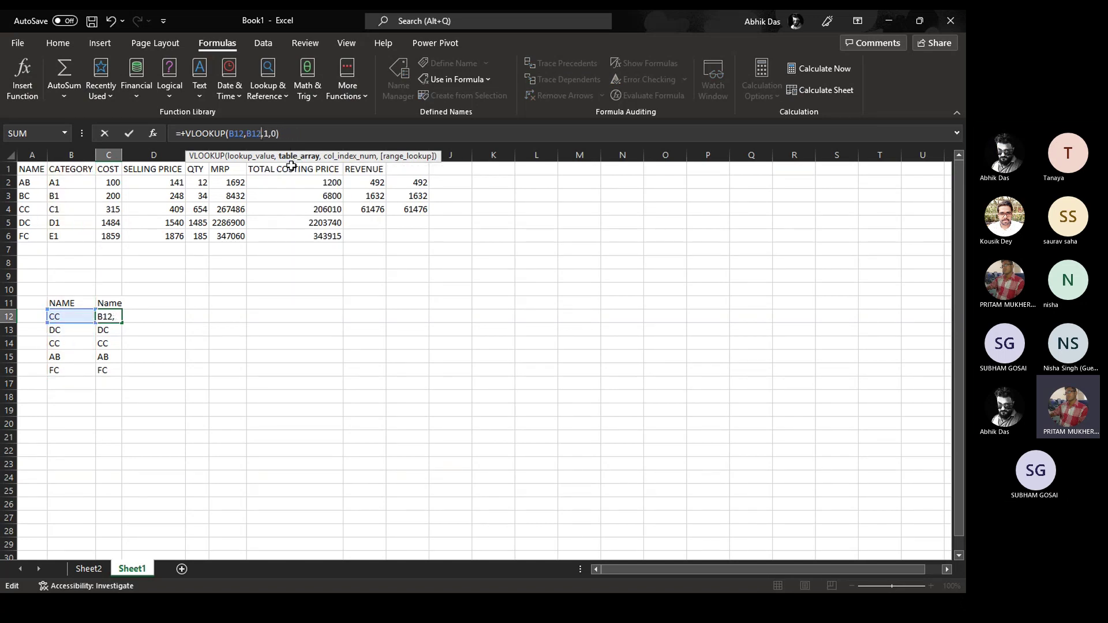
pyautogui.press('BackSpace')
pyautogui.click(89, 569)
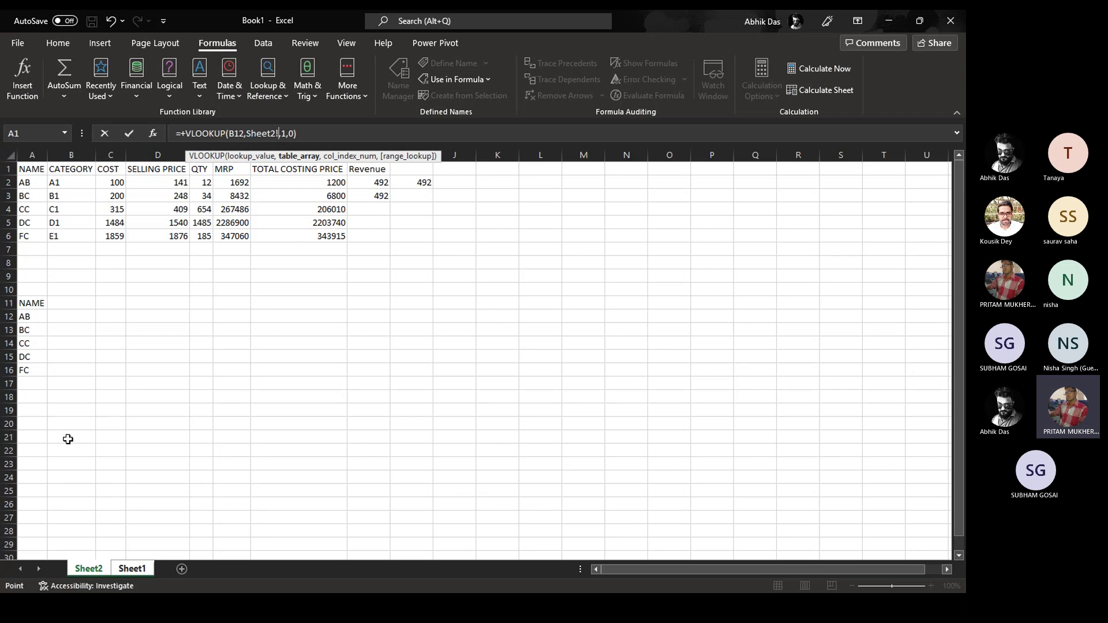
pyautogui.moveTo(32, 306); pyautogui.dragTo(36, 375)
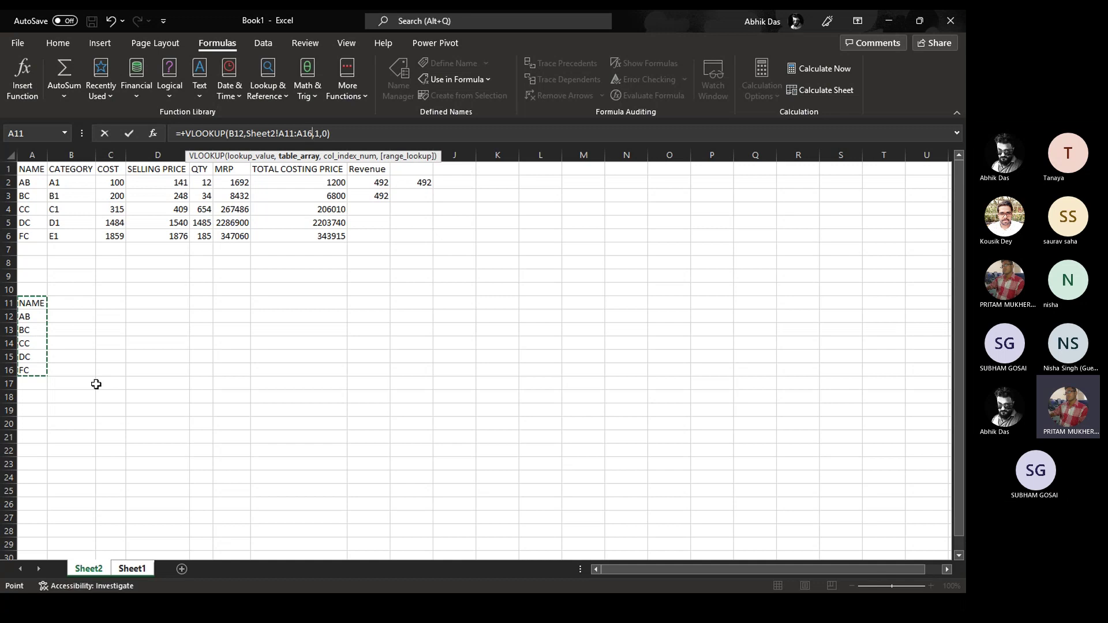
pyautogui.press('Return')
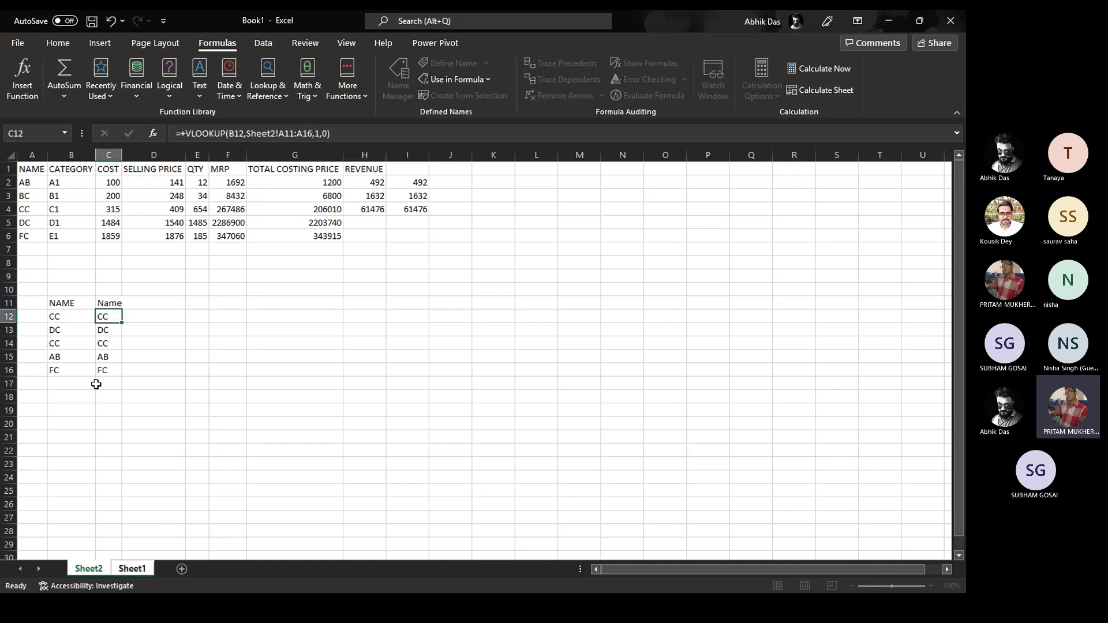
pyautogui.press('Up')
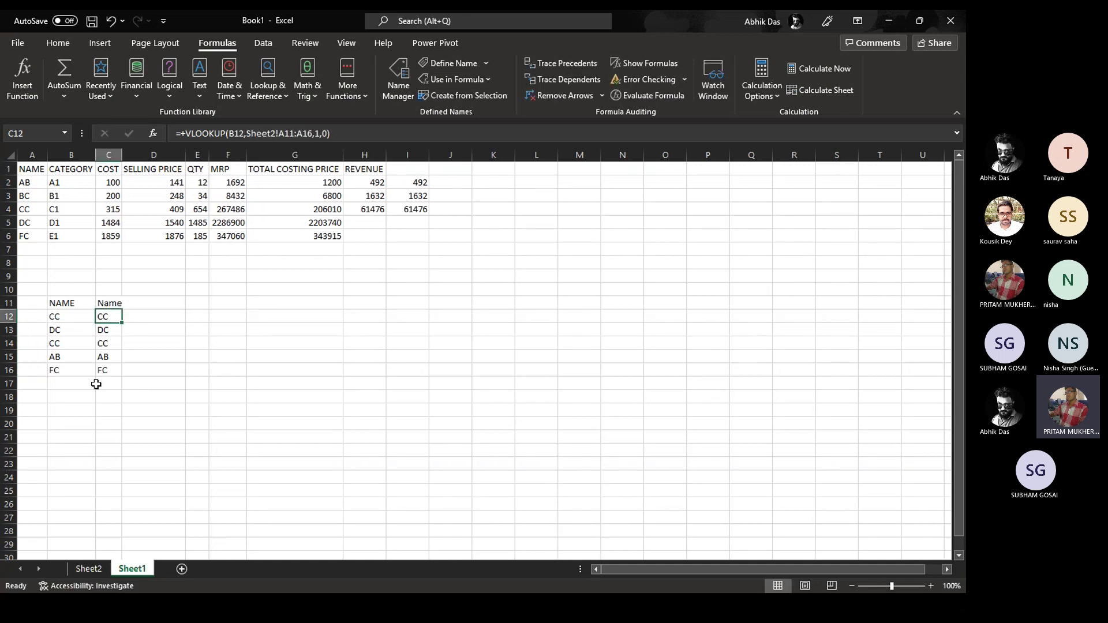
# Copy the revised VLOOKUP from C12 down through C16 and check the formula in C15
pyautogui.hotkey('ctrl', 'shift', 'Down')
pyautogui.hotkey('ctrl', 'd')
pyautogui.hotkey('ctrl', 'shift', 'Up')
pyautogui.press('Down')
pyautogui.press('Down')
pyautogui.press('Down')
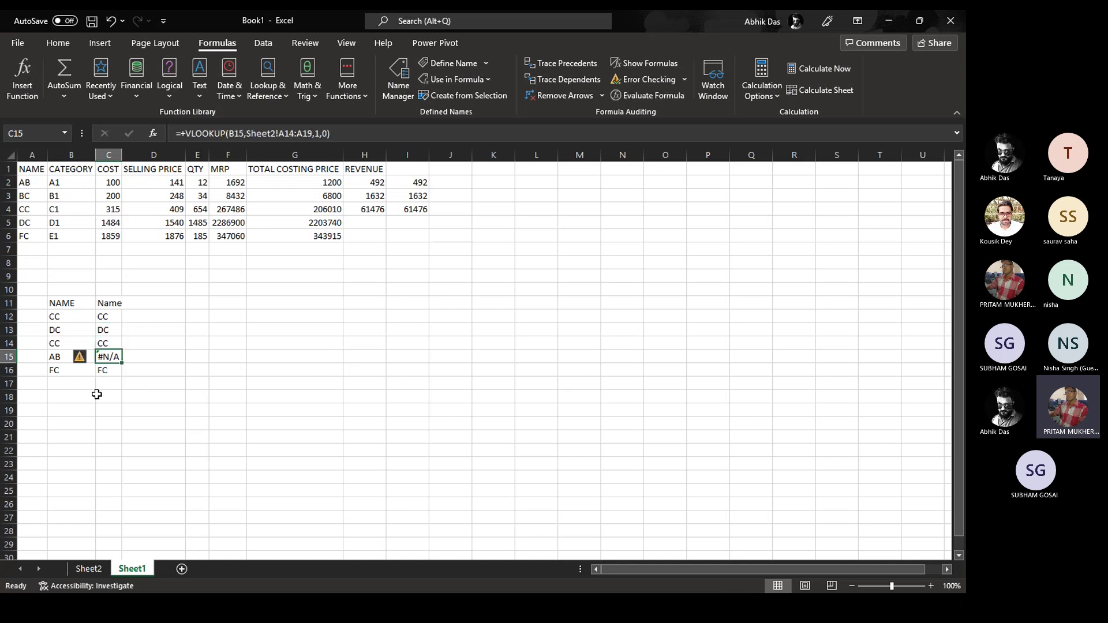
# Check the VLOOKUP formulas in C12 to C14 against the NAME list on Sheet2
pyautogui.click(108, 320)
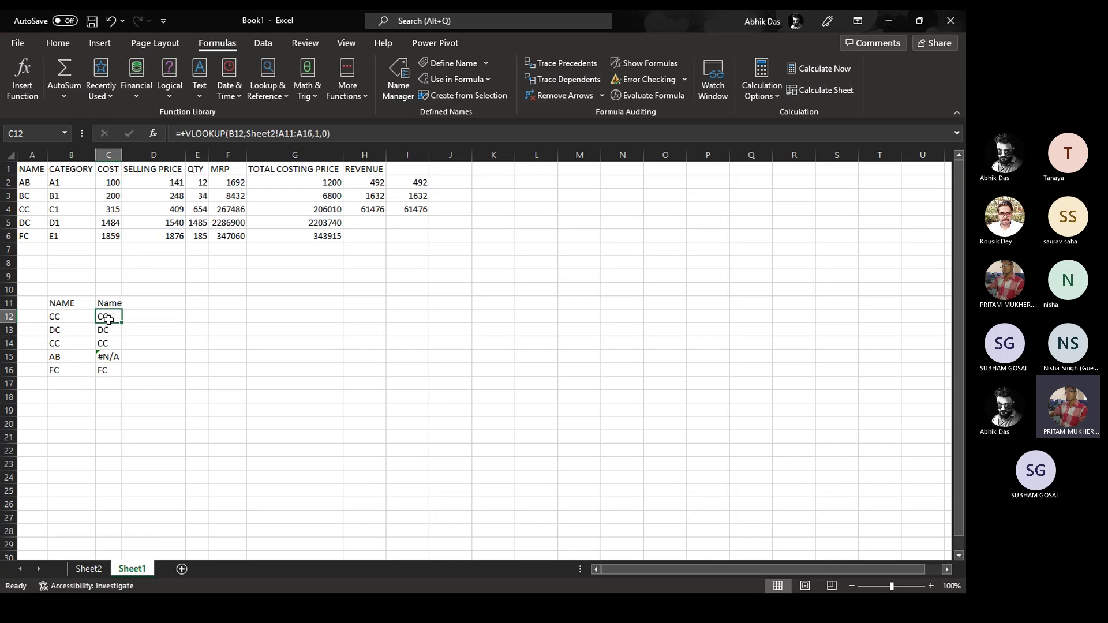
pyautogui.press('Down')
pyautogui.press('Down')
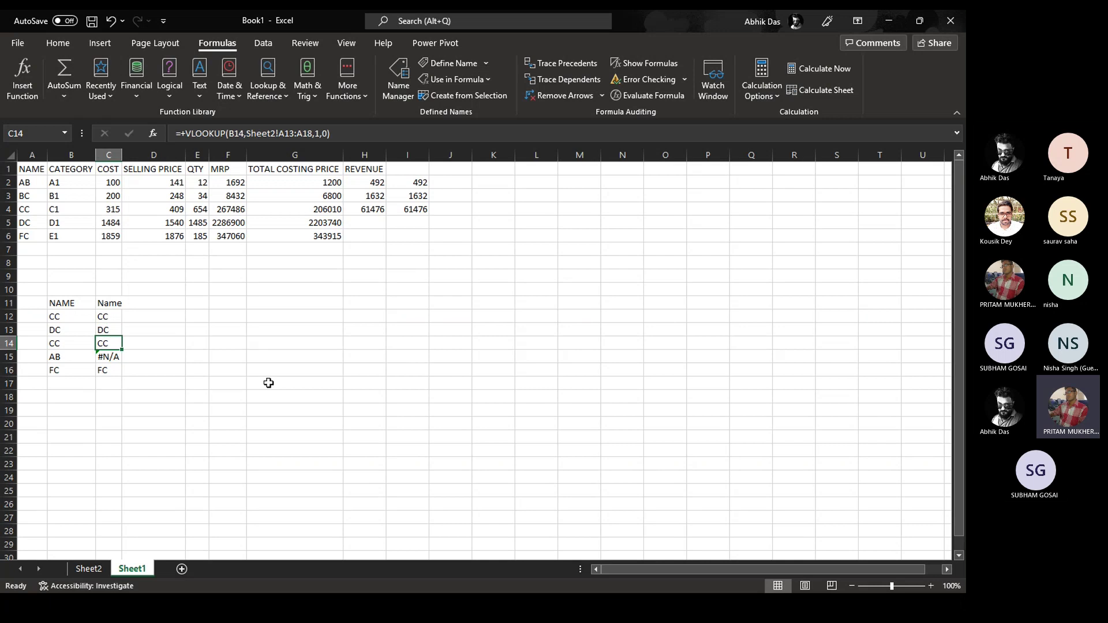
pyautogui.click(87, 569)
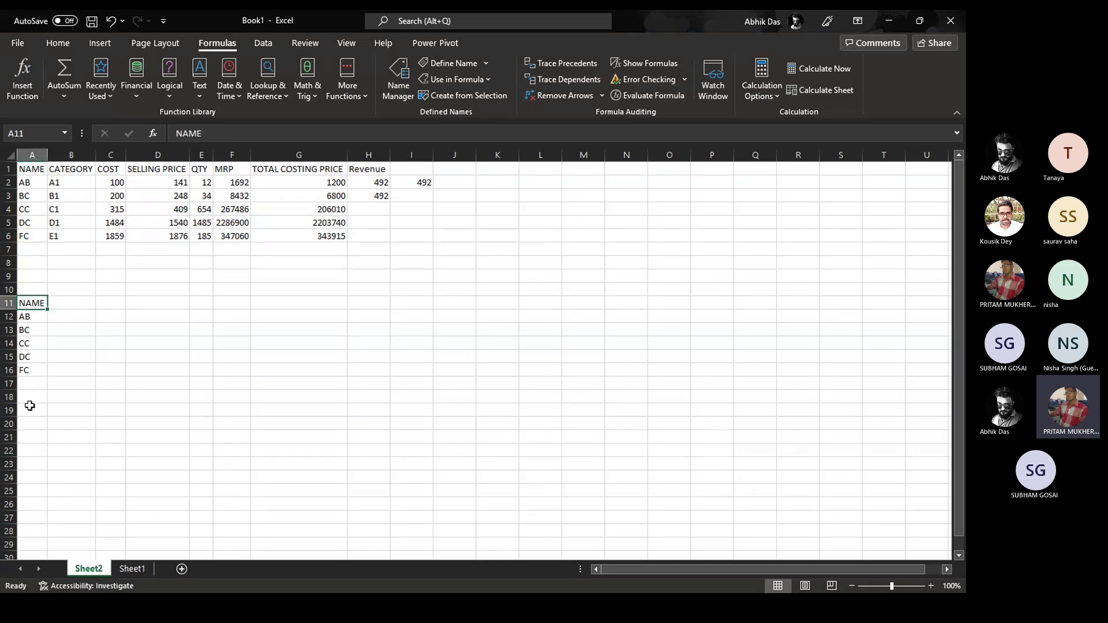
pyautogui.click(132, 569)
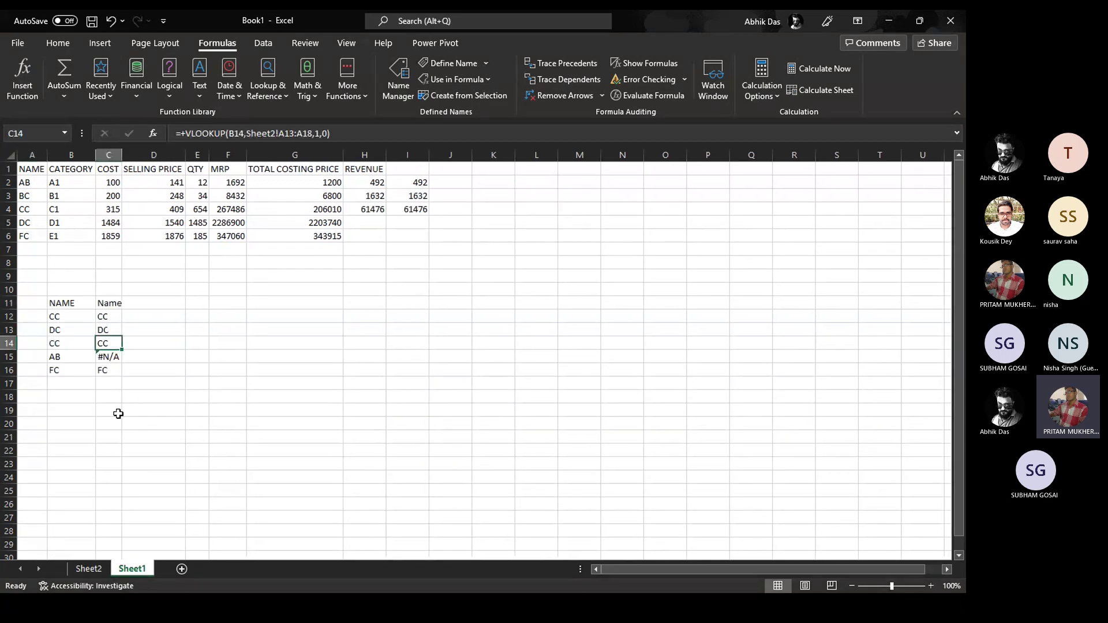
# Examine the Sheet2 lookup range in each formula from C12 through C15 to trace the error in C15
pyautogui.click(111, 358)
pyautogui.press('Up')
pyautogui.press('Up')
pyautogui.press('Down')
pyautogui.press('Down')
pyautogui.press('Up')
pyautogui.press('Up')
pyautogui.press('Up')
pyautogui.press('Down')
pyautogui.press('Down')
pyautogui.press('Down')
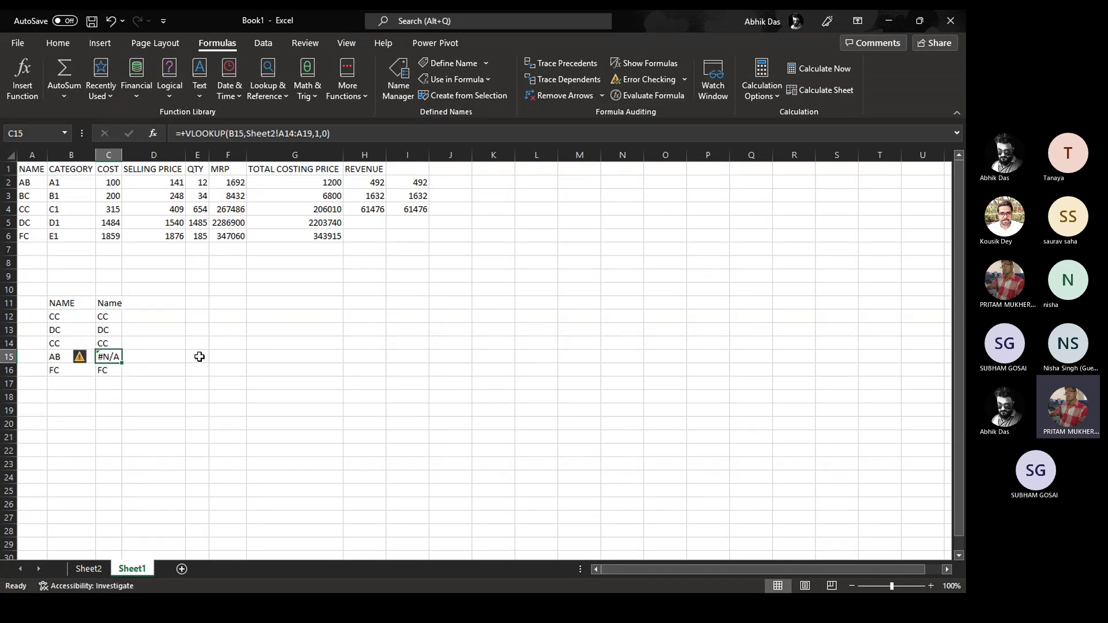
pyautogui.press('Up')
pyautogui.press('Up')
pyautogui.press('Up')
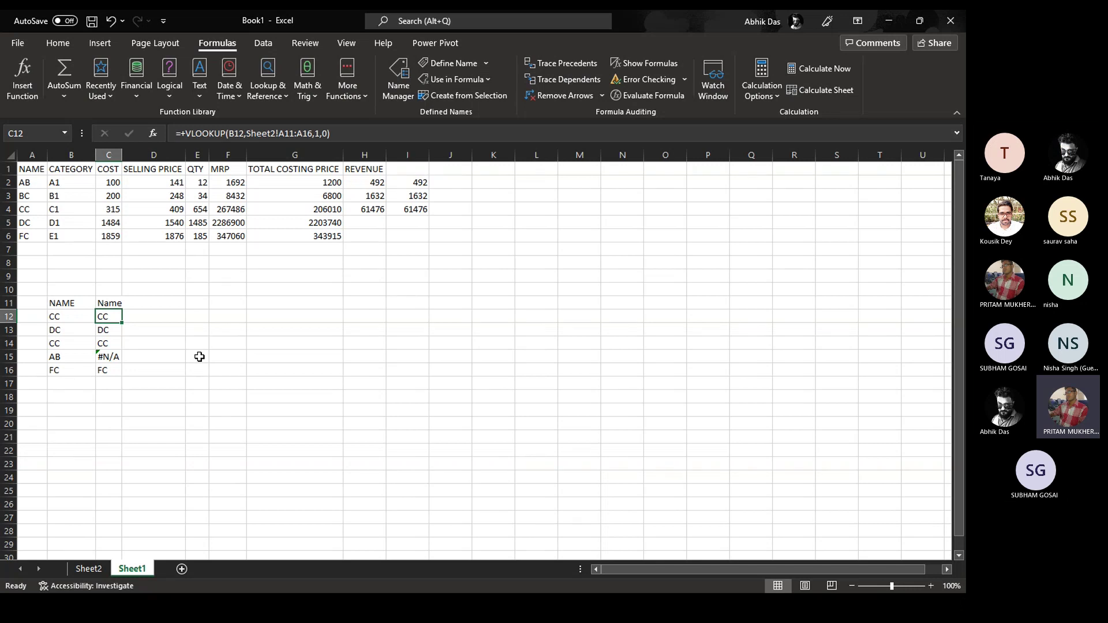
# Compare the AB entry in B15 with the NAME list on Sheet2 and recheck the formula in C15
pyautogui.click(73, 357)
pyautogui.click(88, 568)
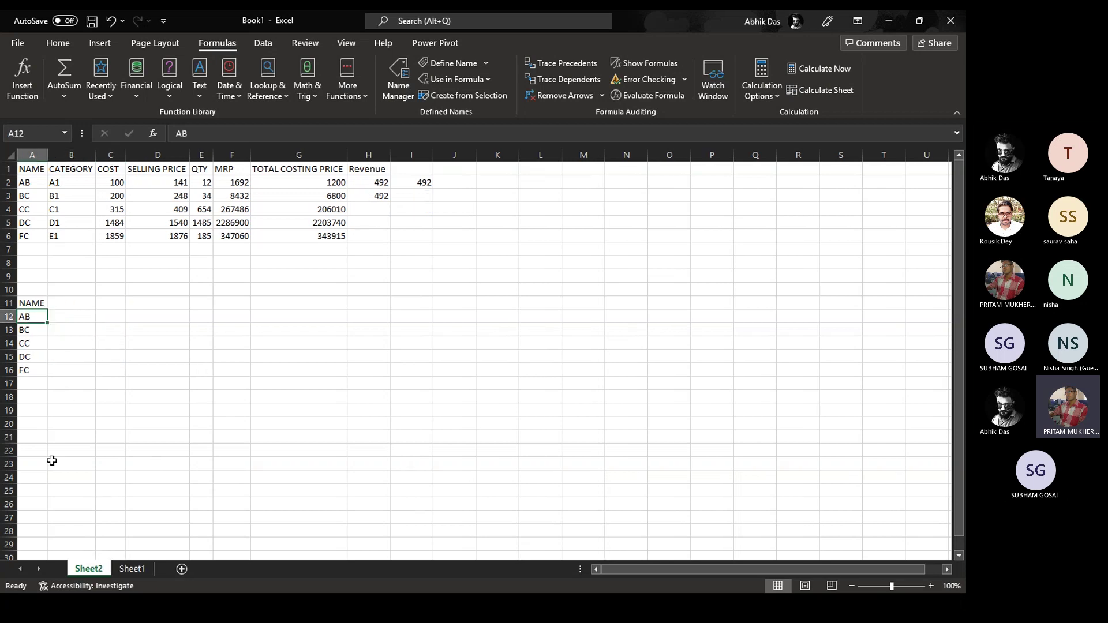
pyautogui.click(131, 568)
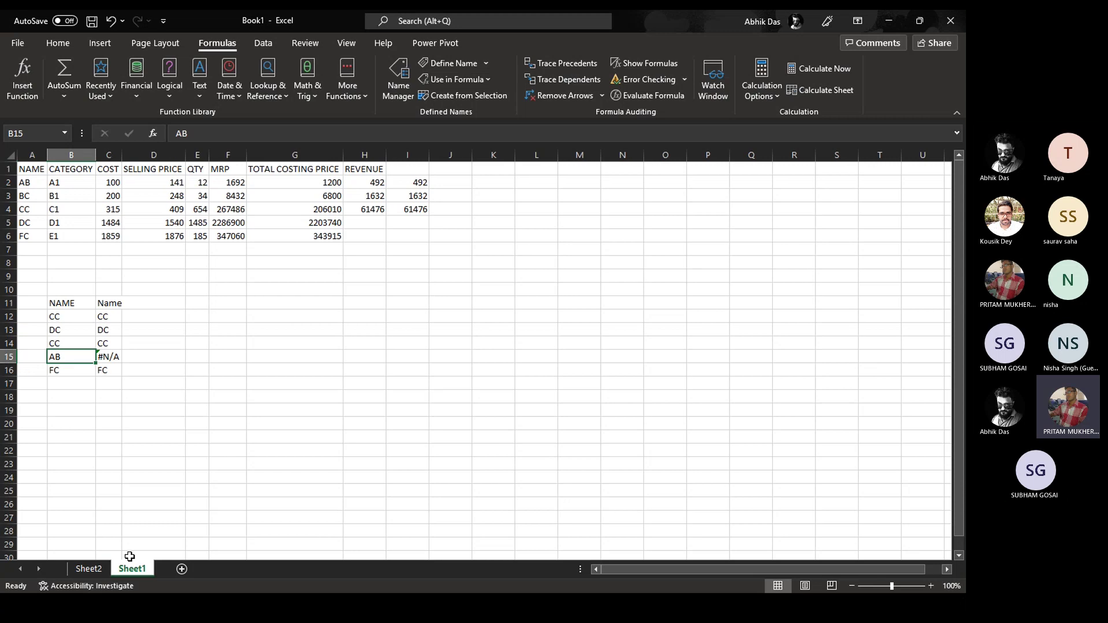
pyautogui.click(112, 353)
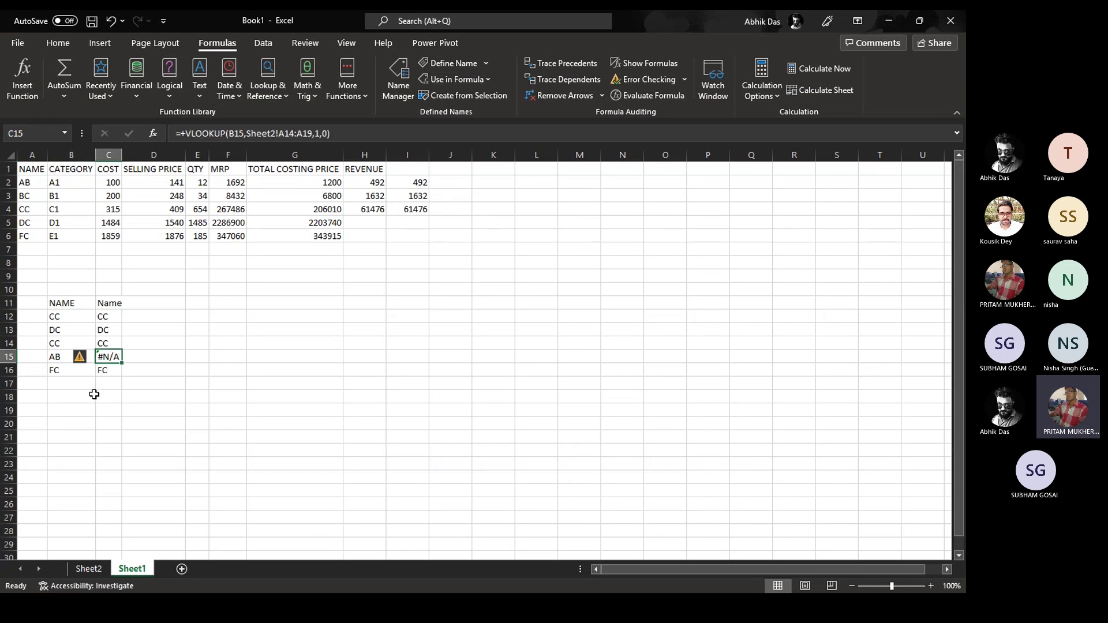
pyautogui.click(62, 317)
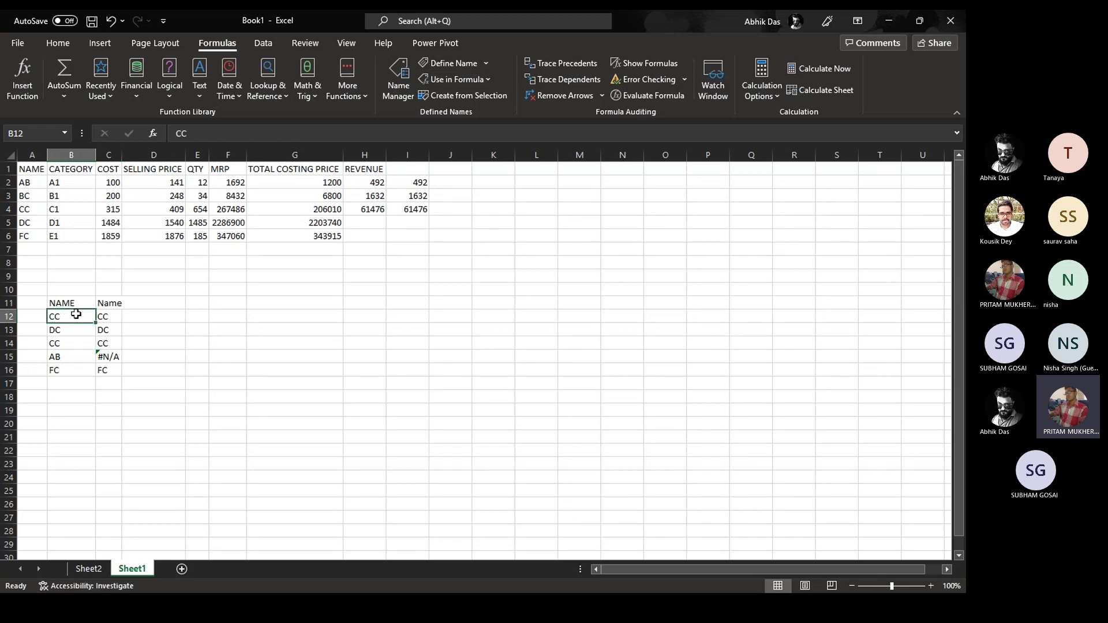
# Compare the lookup range in C15 with the one in C12 and with the NAME list on Sheet2
pyautogui.click(110, 360)
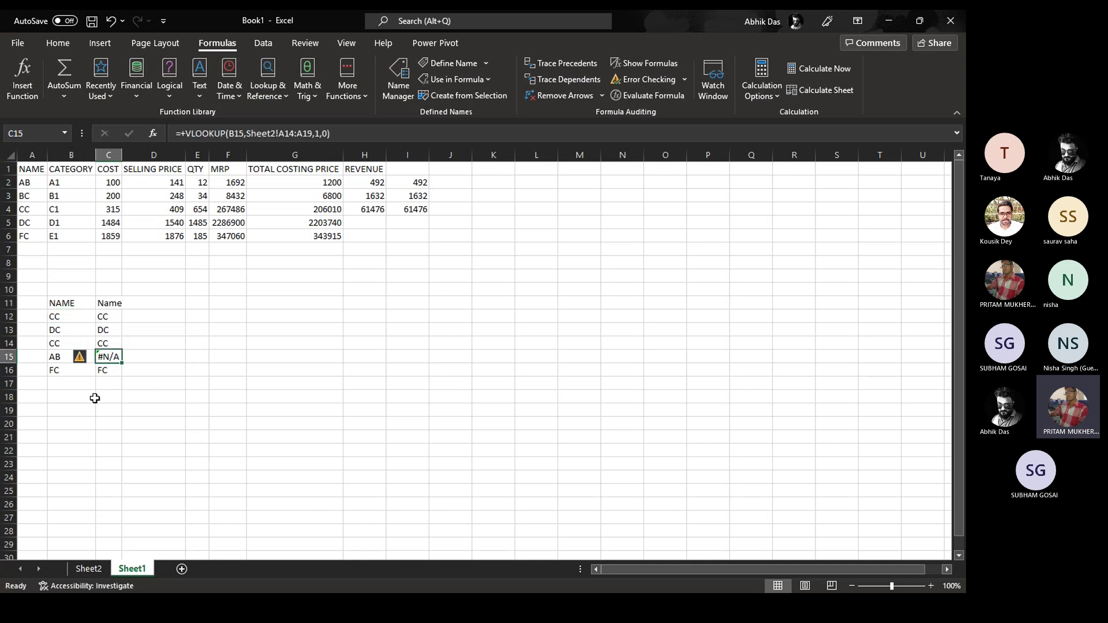
pyautogui.click(89, 569)
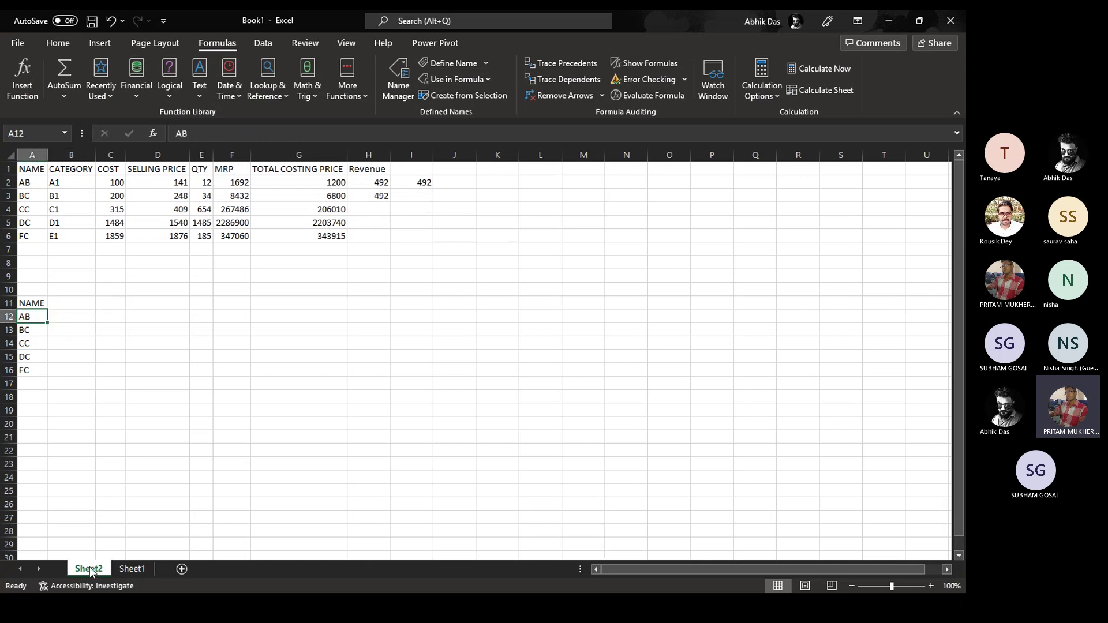
pyautogui.click(128, 568)
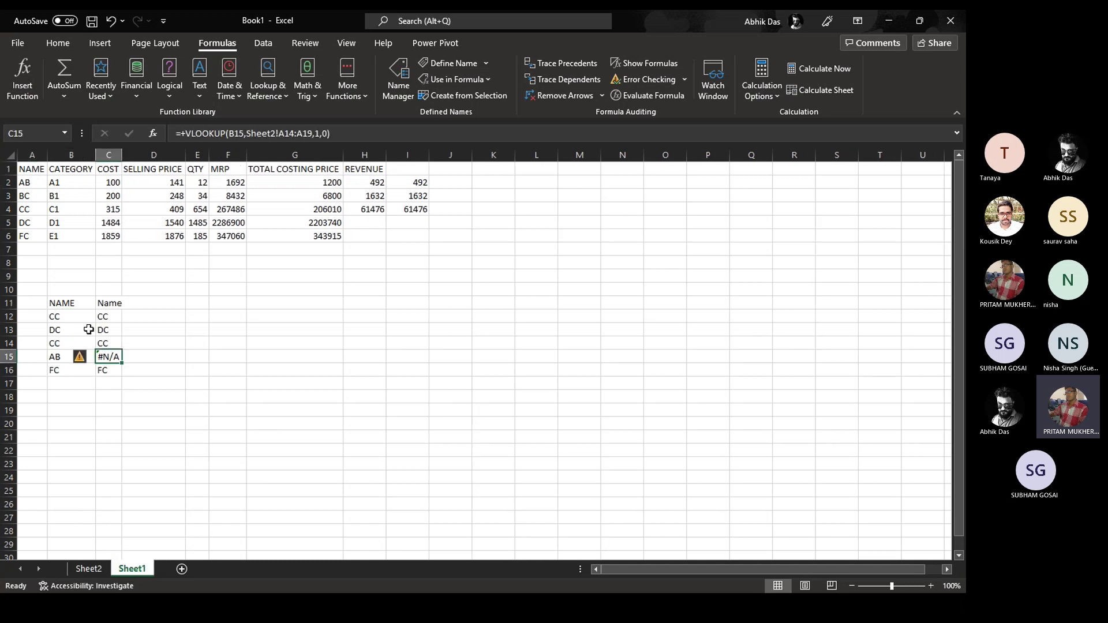
pyautogui.click(110, 317)
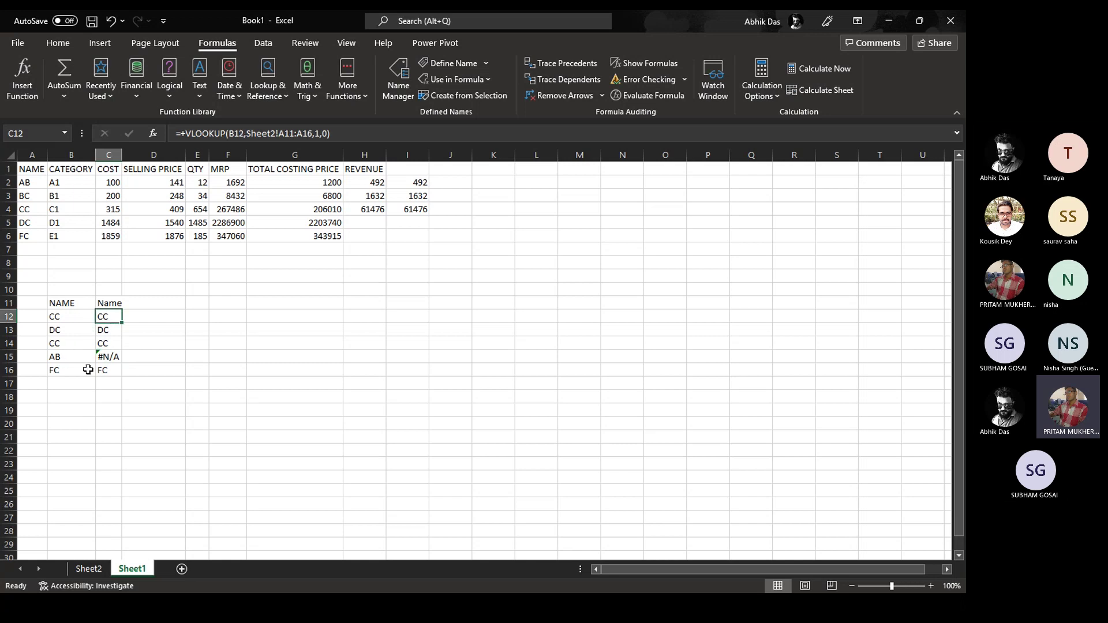
pyautogui.click(103, 358)
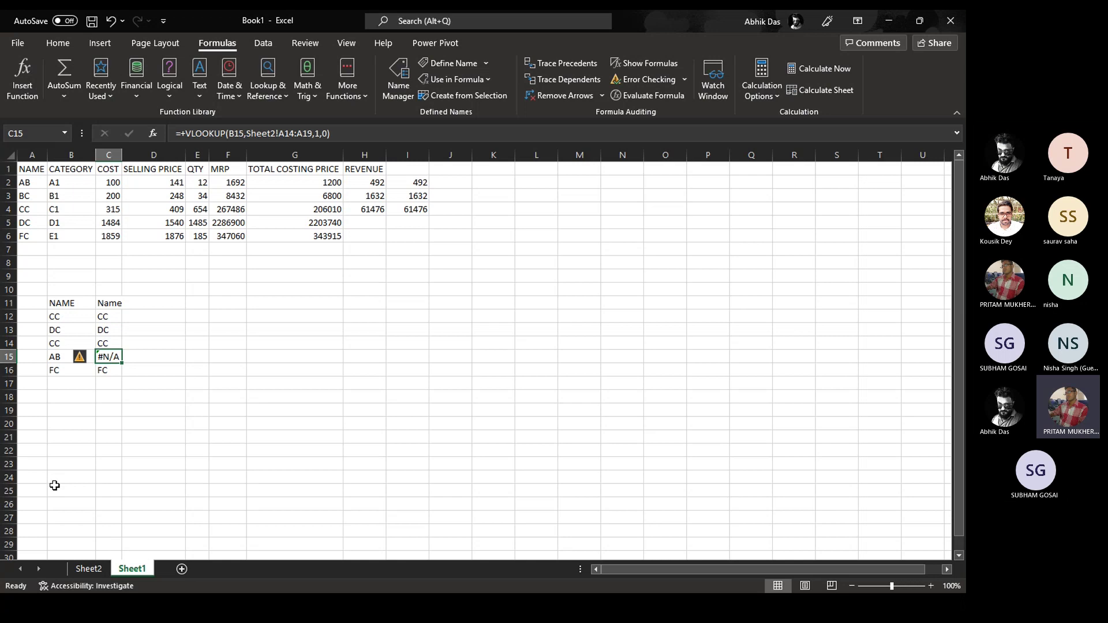
# Match the B12 and B13 entries to the NAME list on Sheet2 and check the formulas in C12 and C13
pyautogui.click(69, 318)
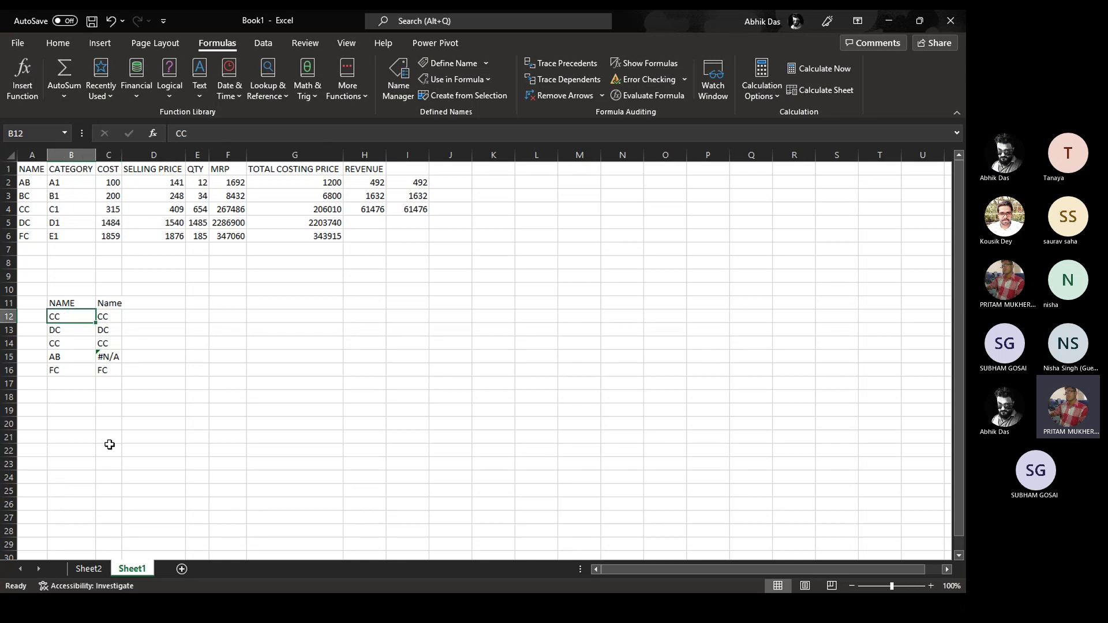
pyautogui.click(88, 570)
pyautogui.click(33, 344)
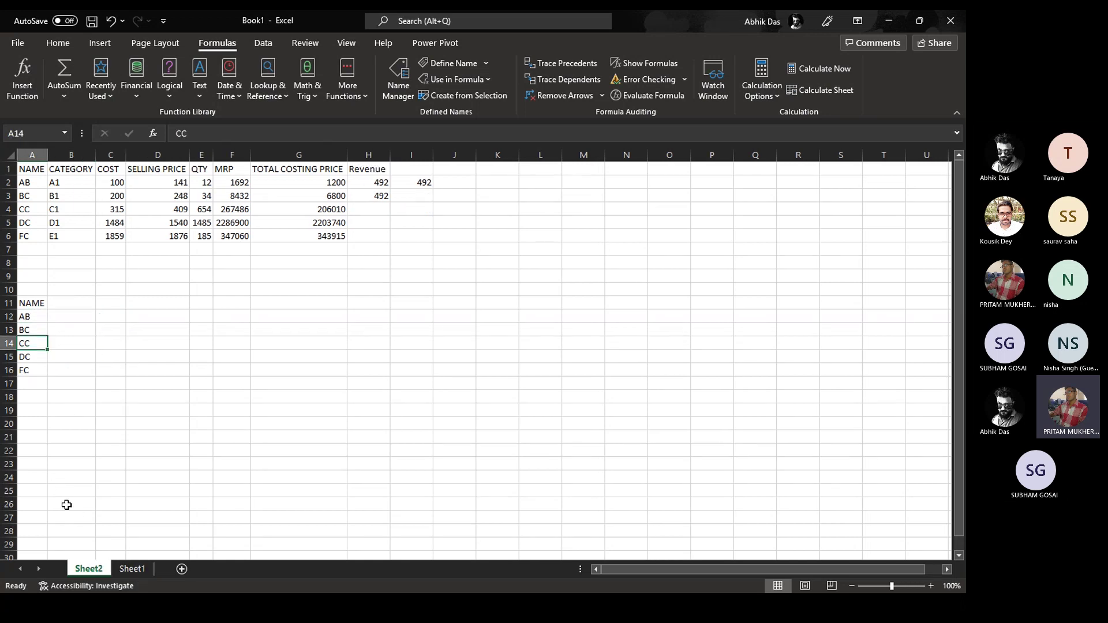
pyautogui.click(132, 569)
pyautogui.click(114, 317)
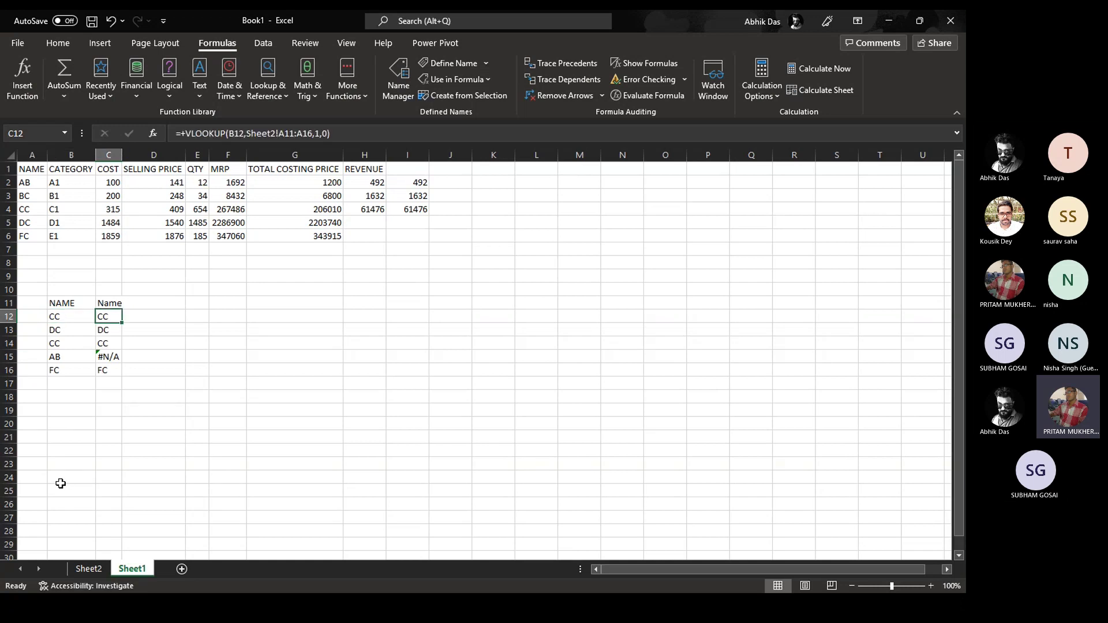
pyautogui.click(71, 331)
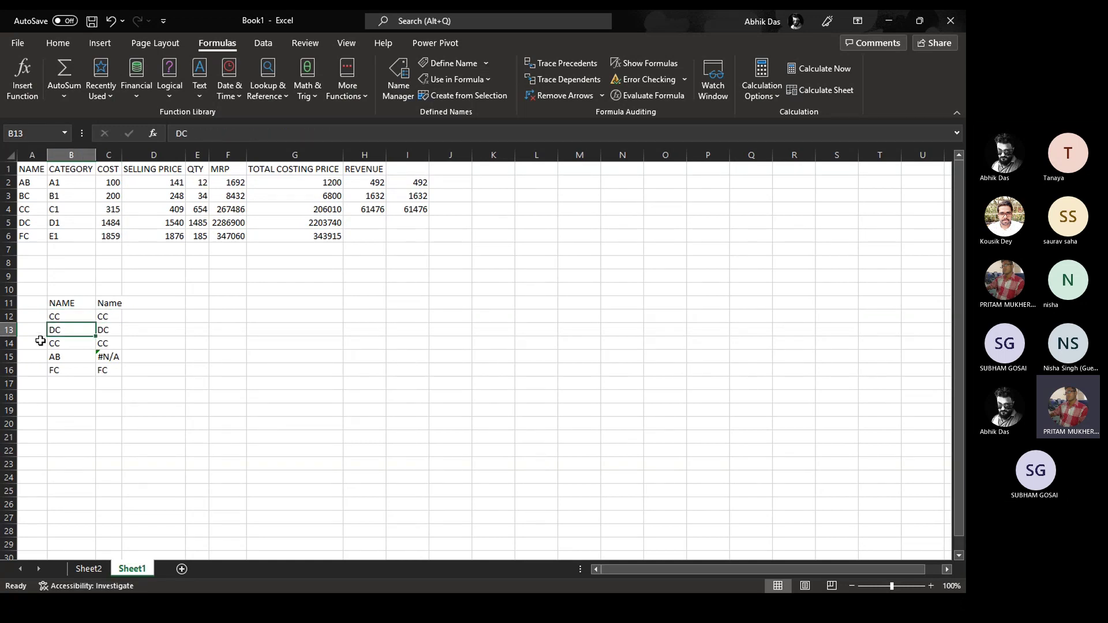
pyautogui.click(87, 569)
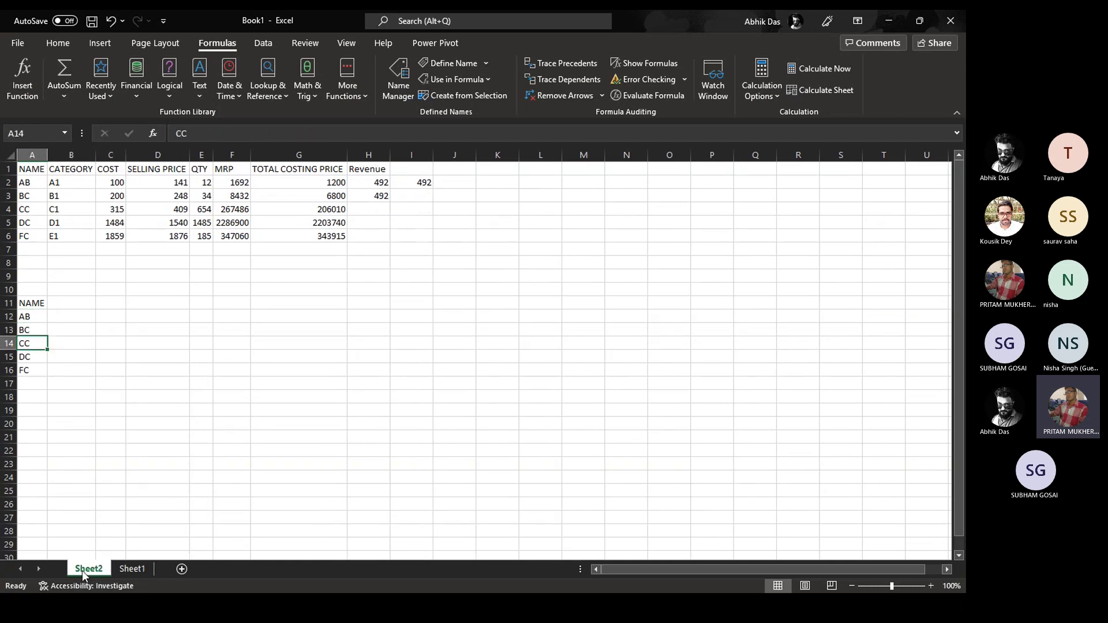
pyautogui.click(34, 357)
pyautogui.click(131, 569)
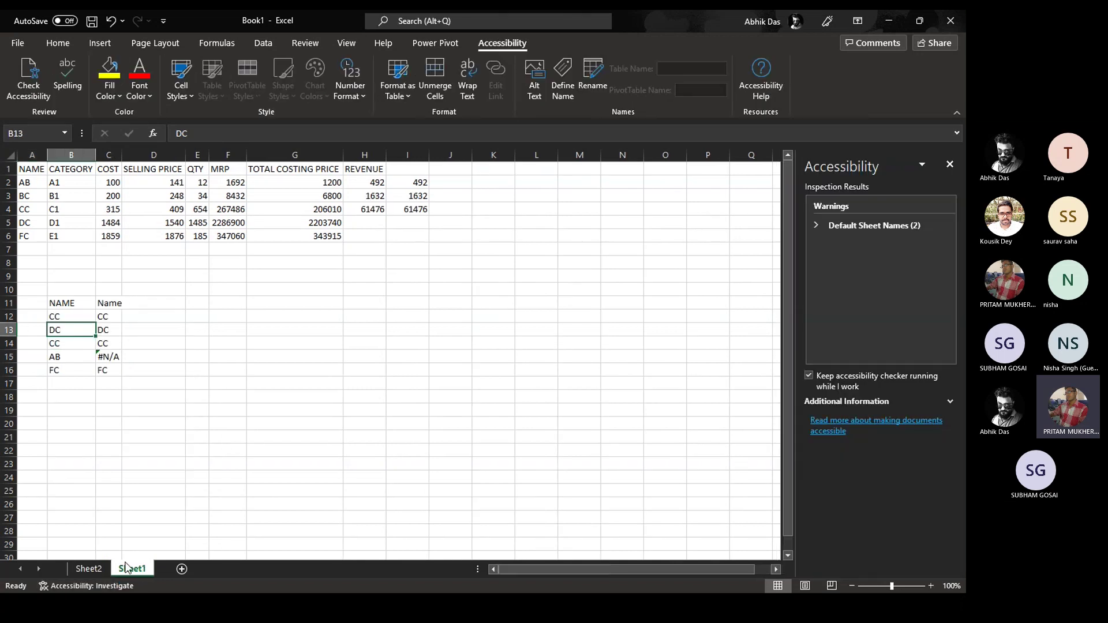
pyautogui.click(110, 331)
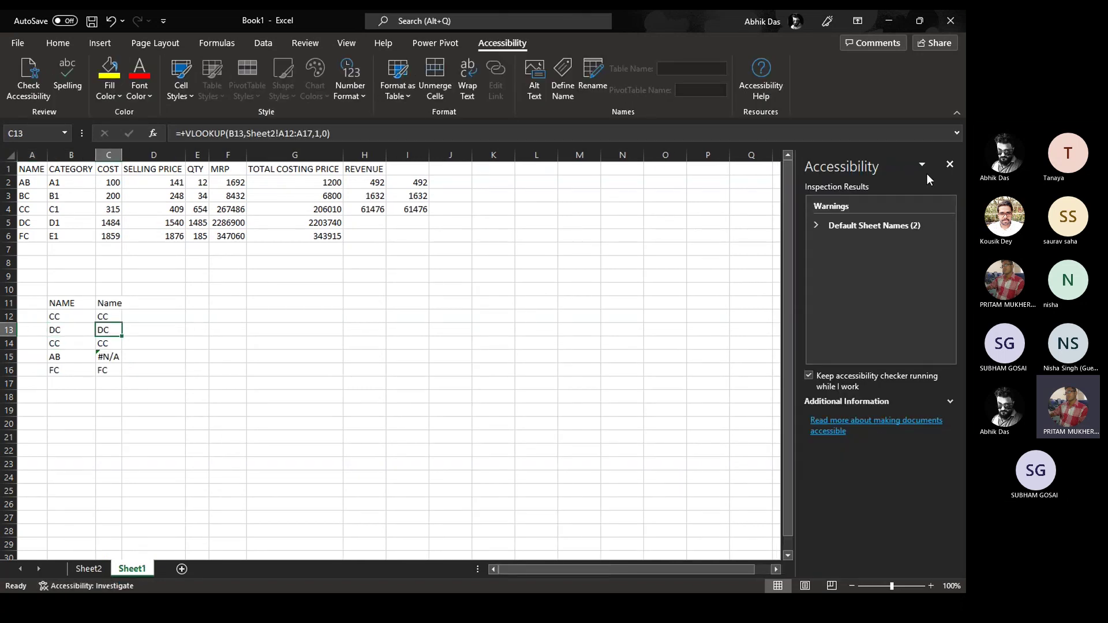
pyautogui.click(949, 164)
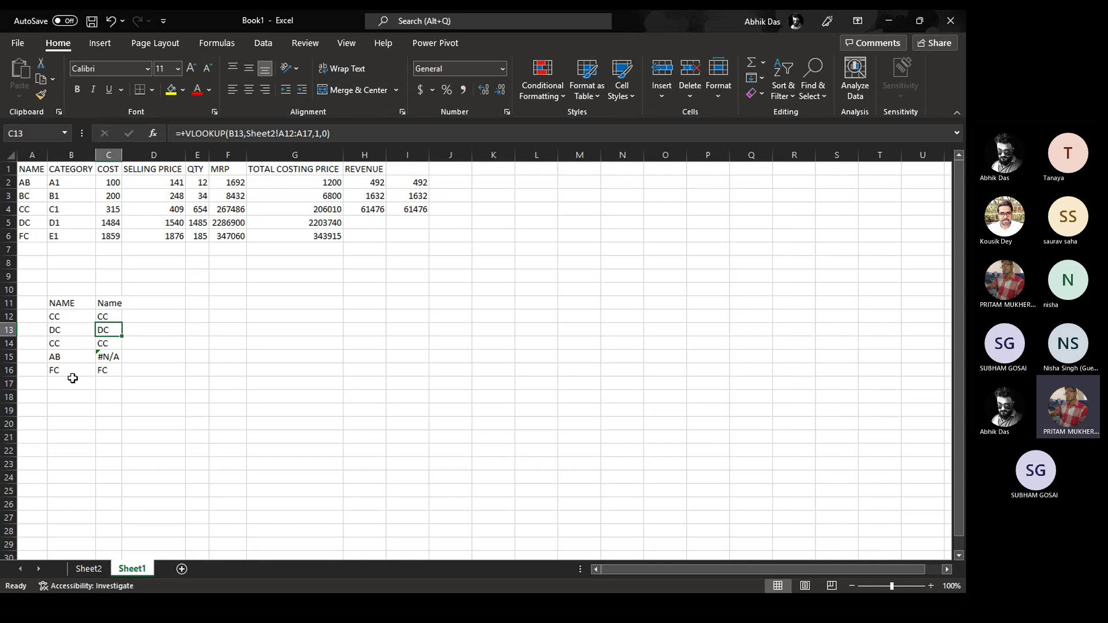
# Locate the B15 entry AB in the Sheet2 NAME list and inspect the VLOOKUP in C15
pyautogui.click(69, 358)
pyautogui.click(87, 569)
pyautogui.click(34, 319)
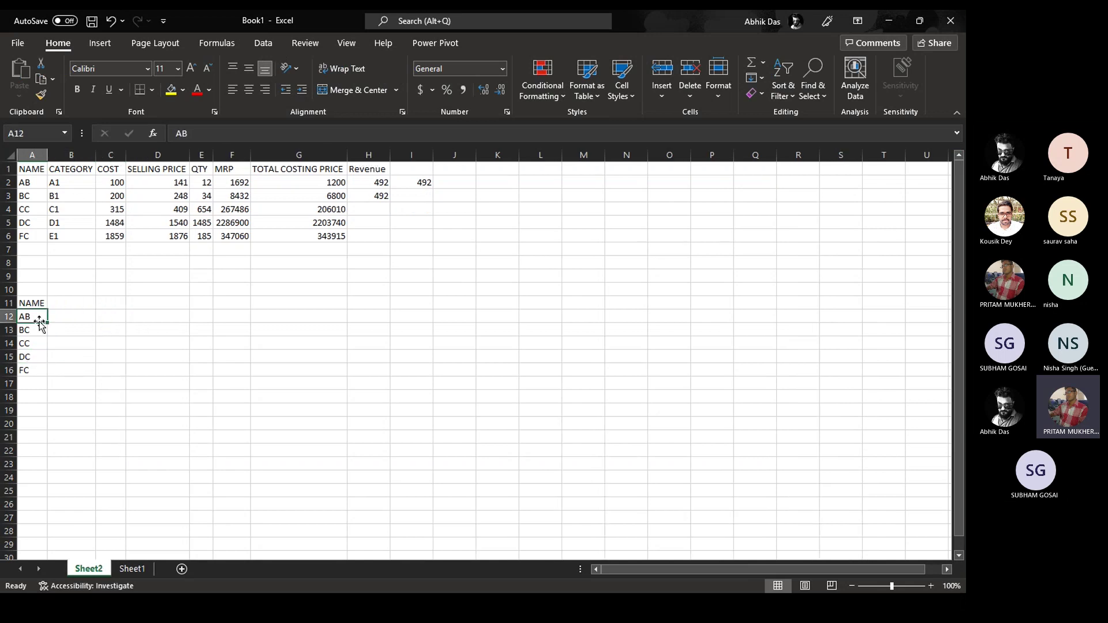
pyautogui.click(129, 569)
pyautogui.click(110, 358)
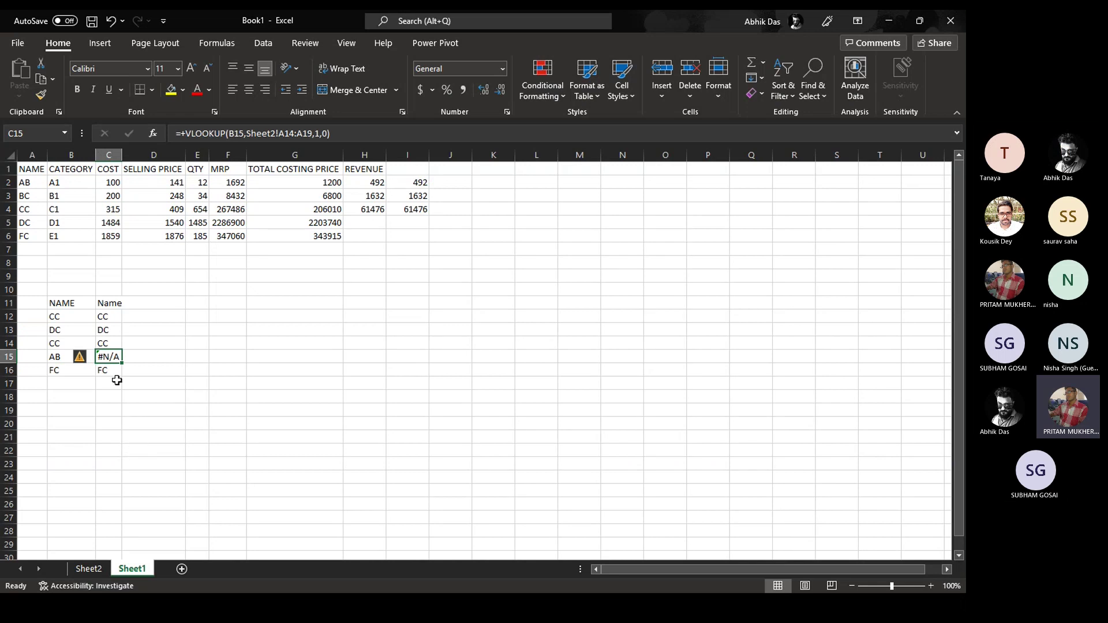
# Recheck the formula in C12 and find its lookup value CC in the Sheet2 NAME list
pyautogui.click(114, 319)
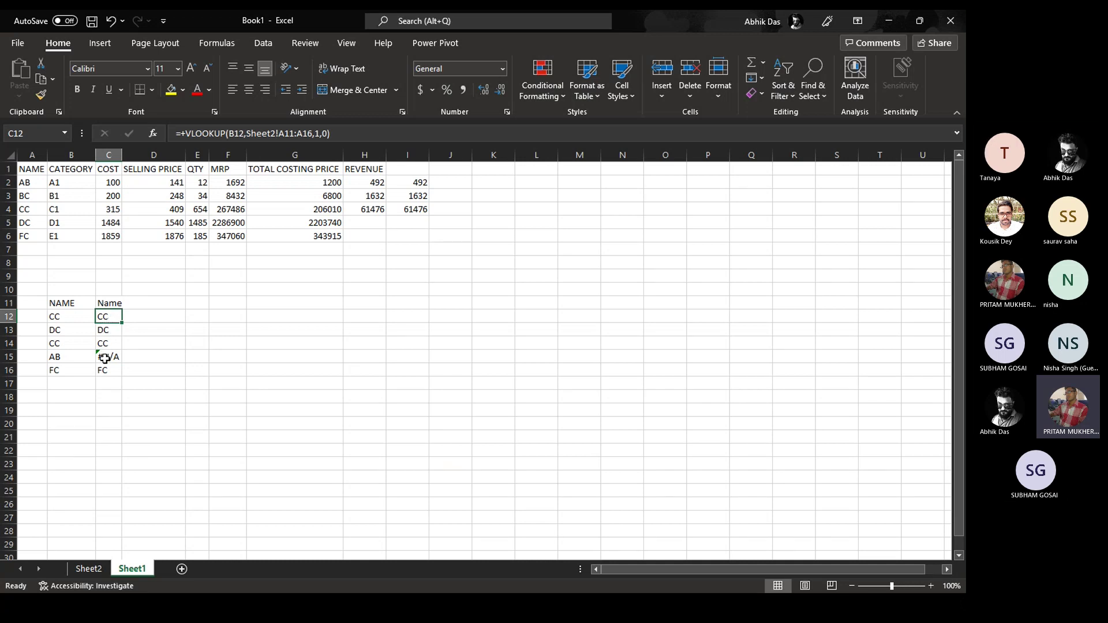
pyautogui.click(77, 315)
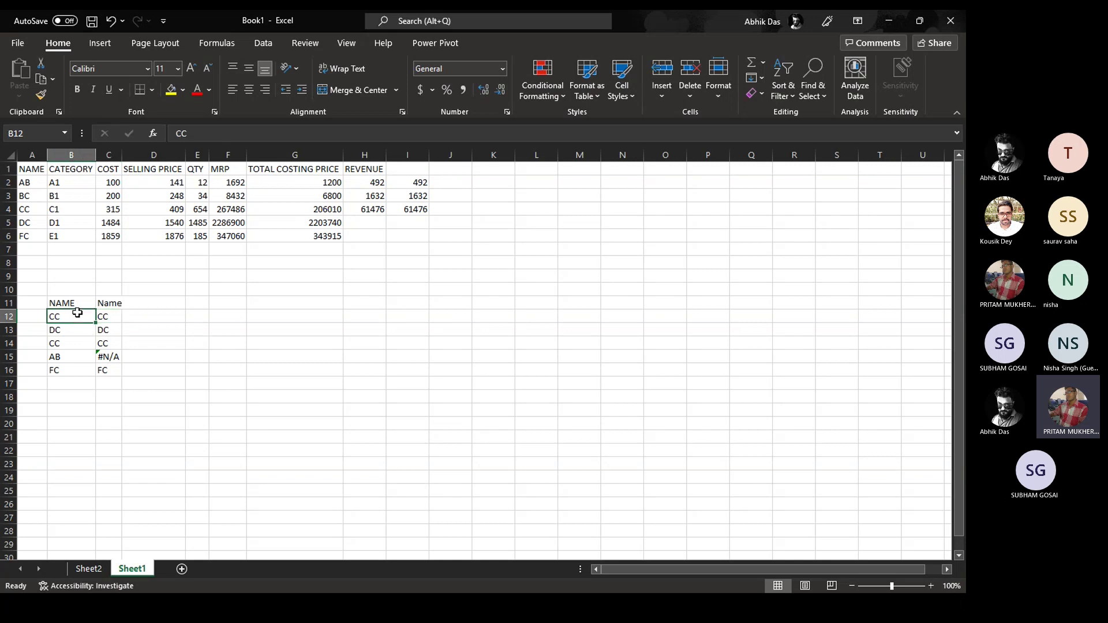
pyautogui.click(88, 569)
pyautogui.click(19, 342)
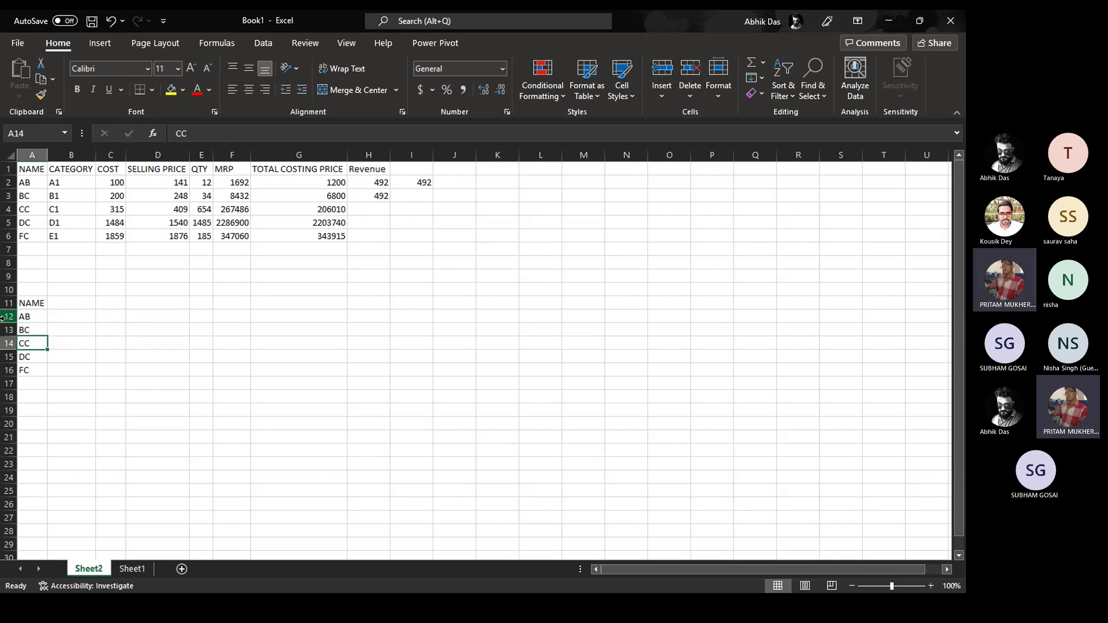
pyautogui.click(143, 570)
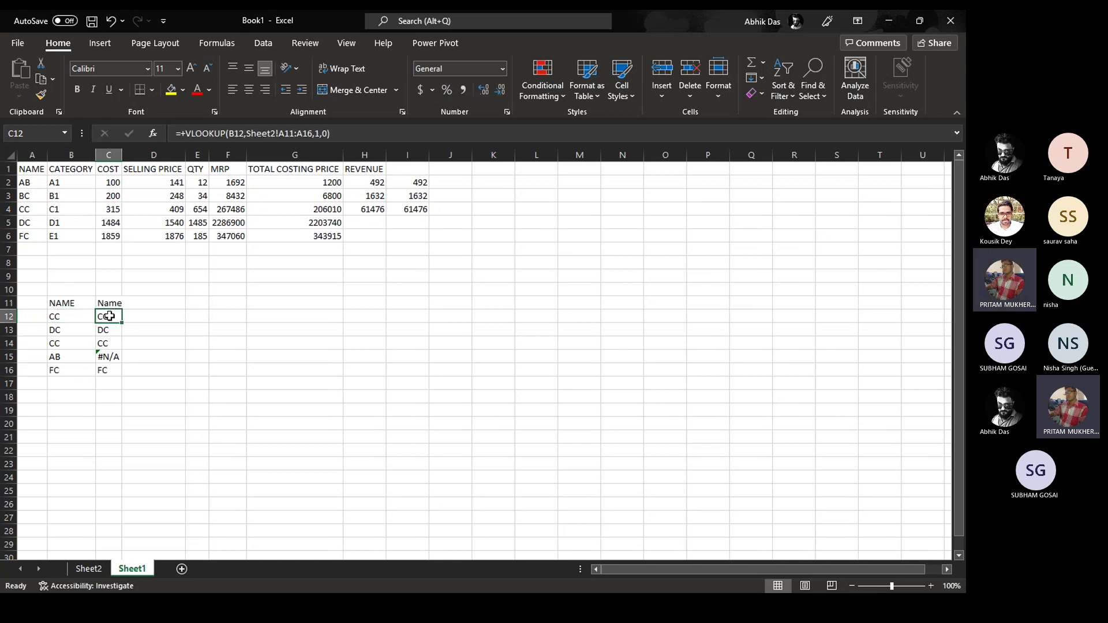
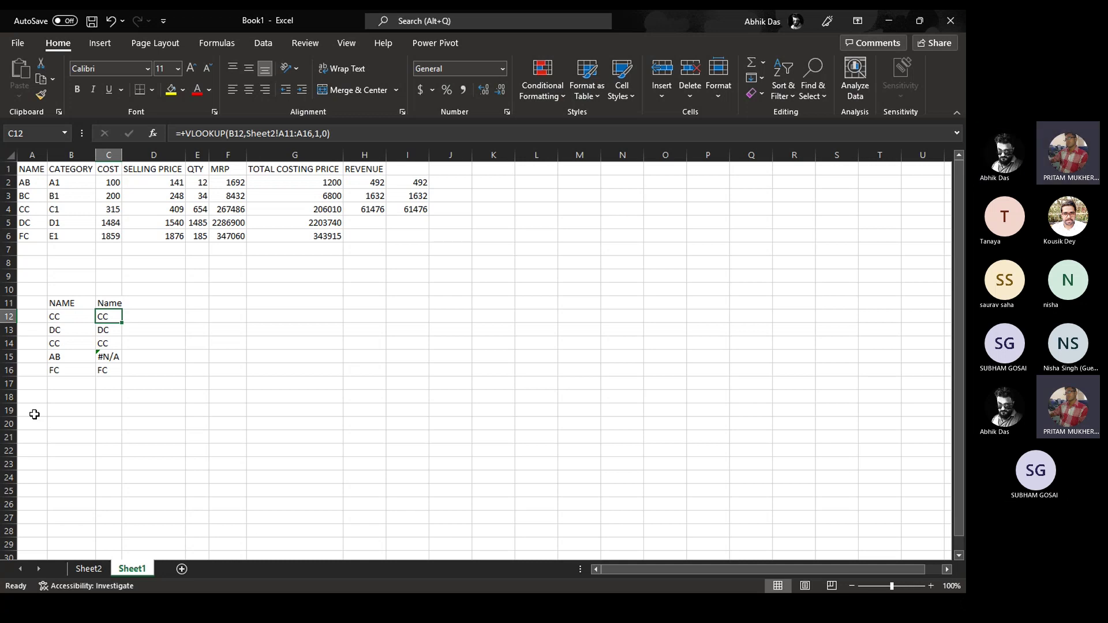
# Check the B15 entry AB against Sheet2 A12:A16 and review the range used by the formula in C15
pyautogui.click(55, 357)
pyautogui.click(89, 568)
pyautogui.moveTo(28, 317); pyautogui.dragTo(30, 369)
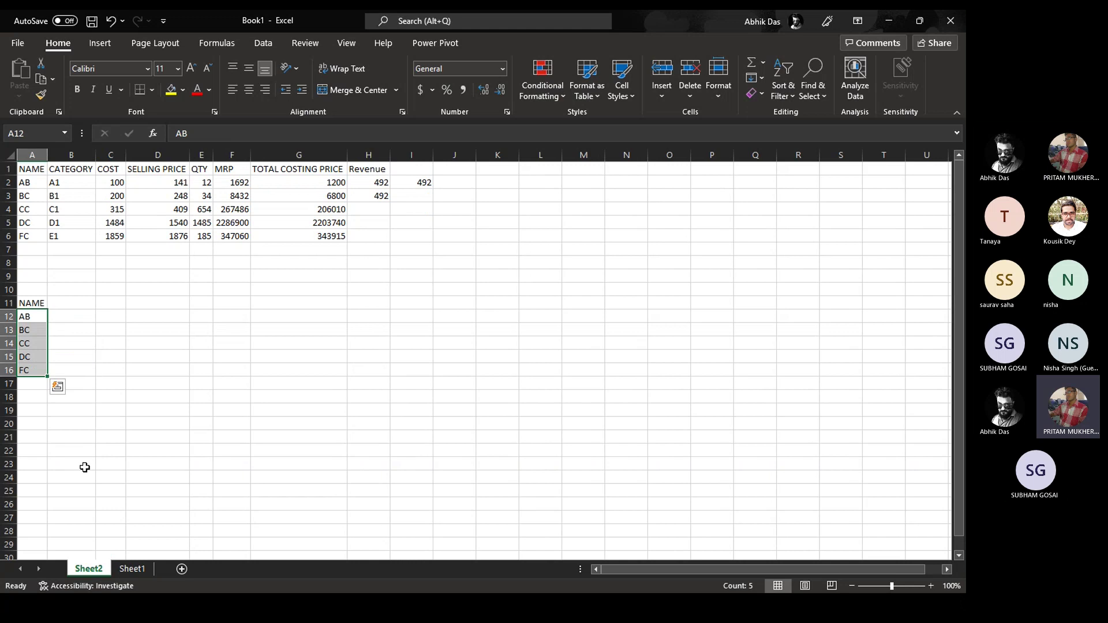
pyautogui.click(27, 321)
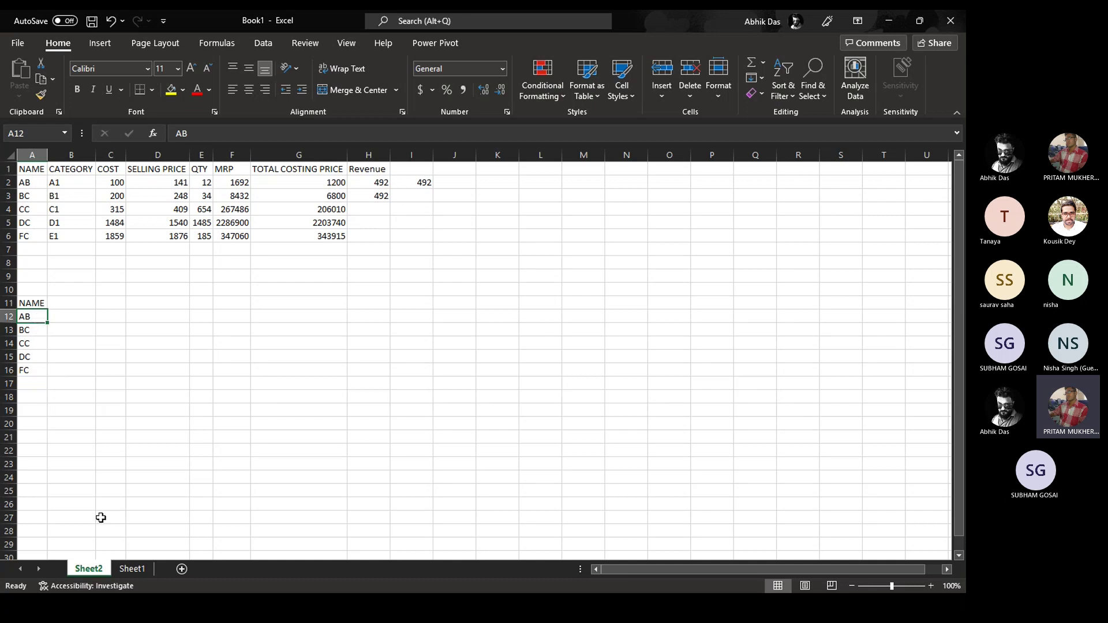
pyautogui.click(128, 569)
pyautogui.click(110, 357)
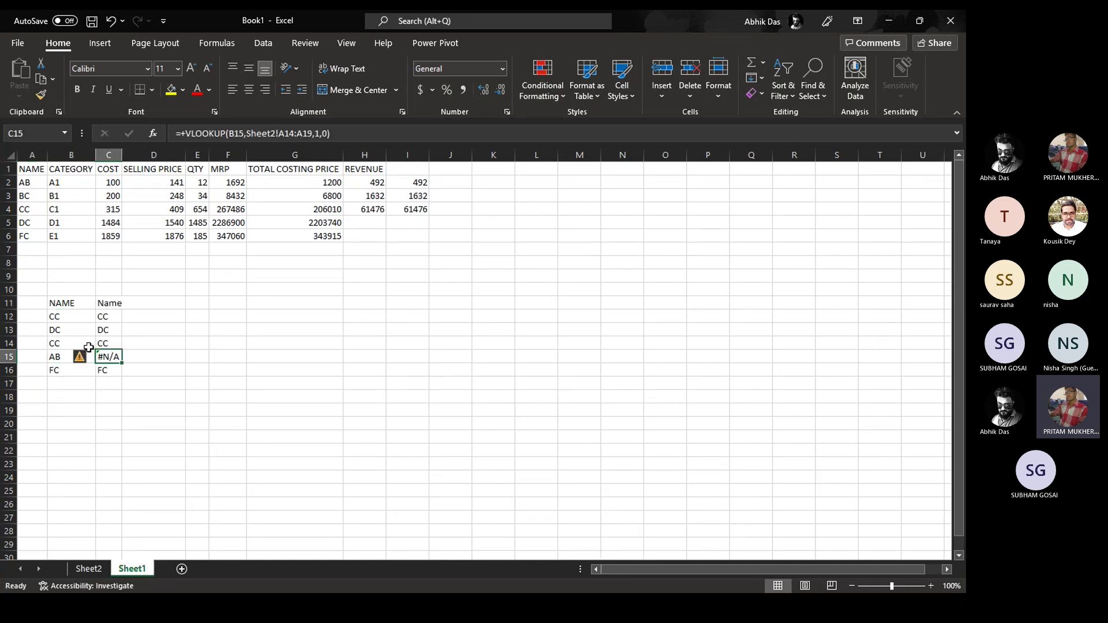
# Review the names and results in B12:C16 and compare the B15 entry with A12 on Sheet2
pyautogui.moveTo(77, 316); pyautogui.dragTo(102, 369)
pyautogui.click(109, 316)
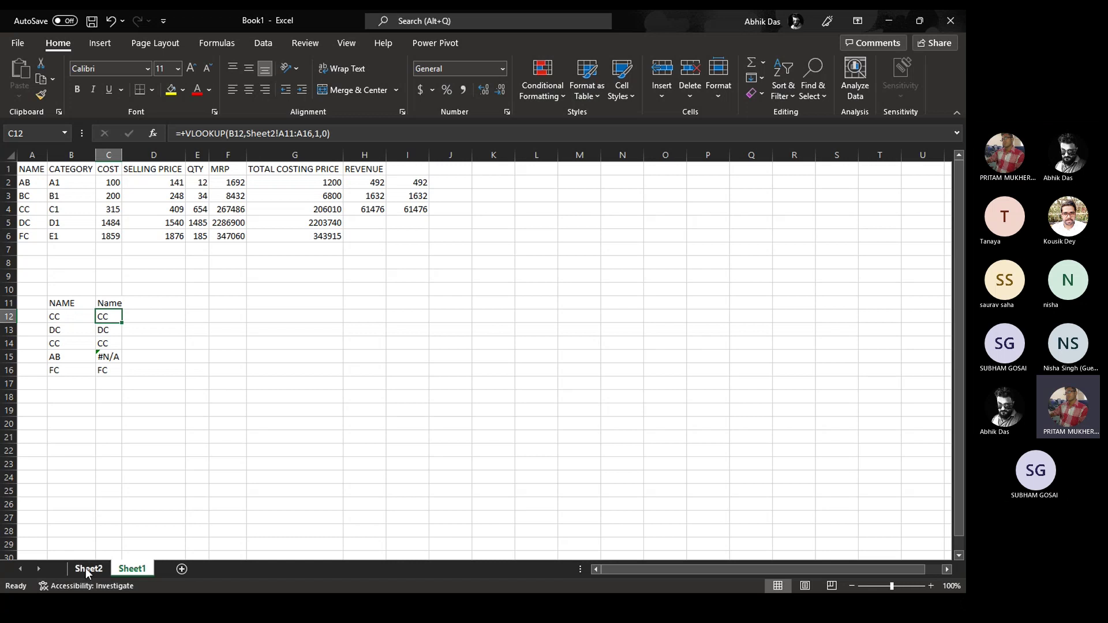
pyautogui.click(57, 360)
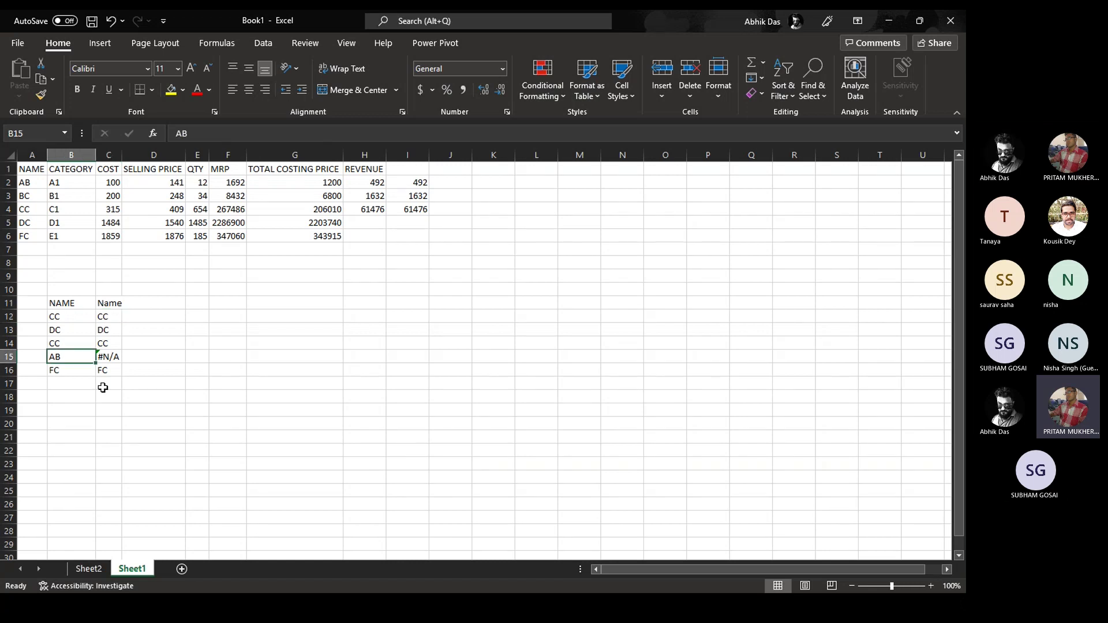
pyautogui.hotkey('ctrl', 'c')
pyautogui.click(89, 569)
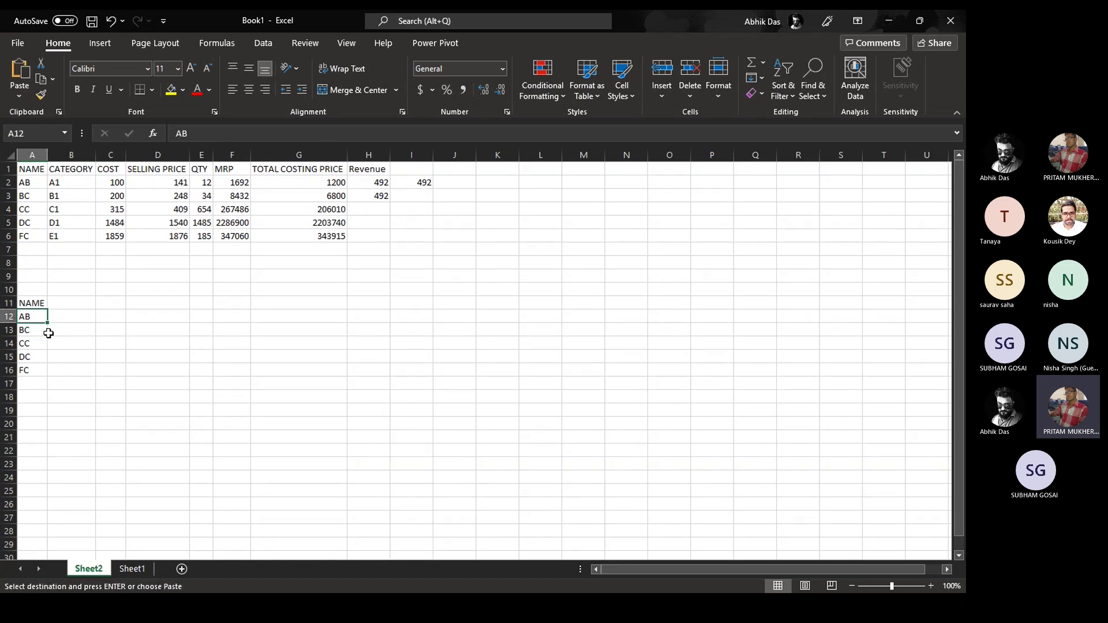
pyautogui.press('Escape')
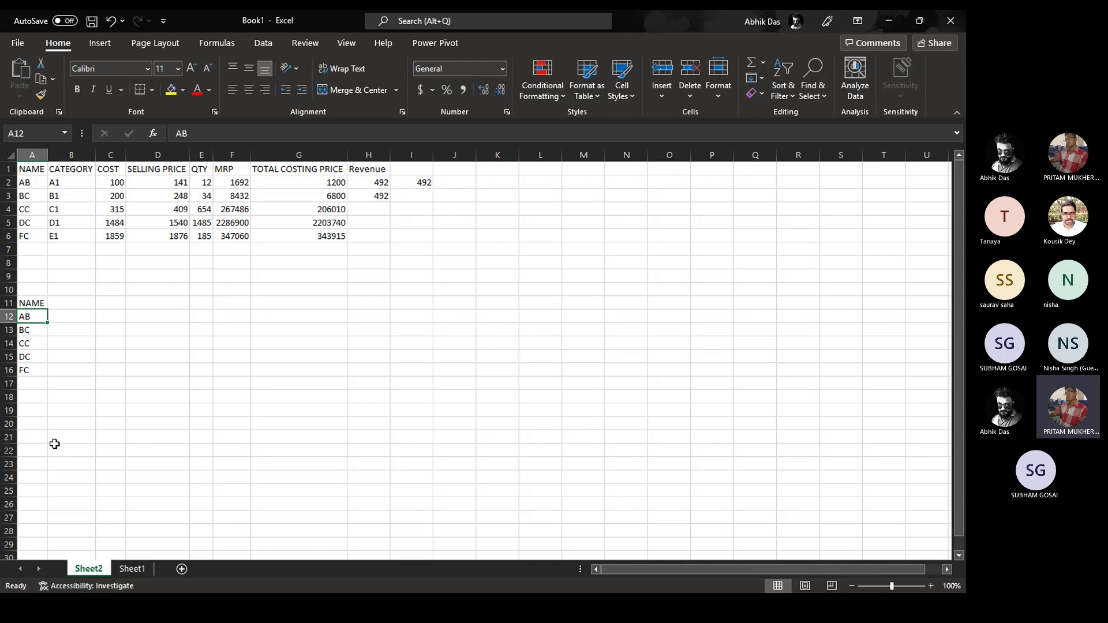
pyautogui.click(129, 568)
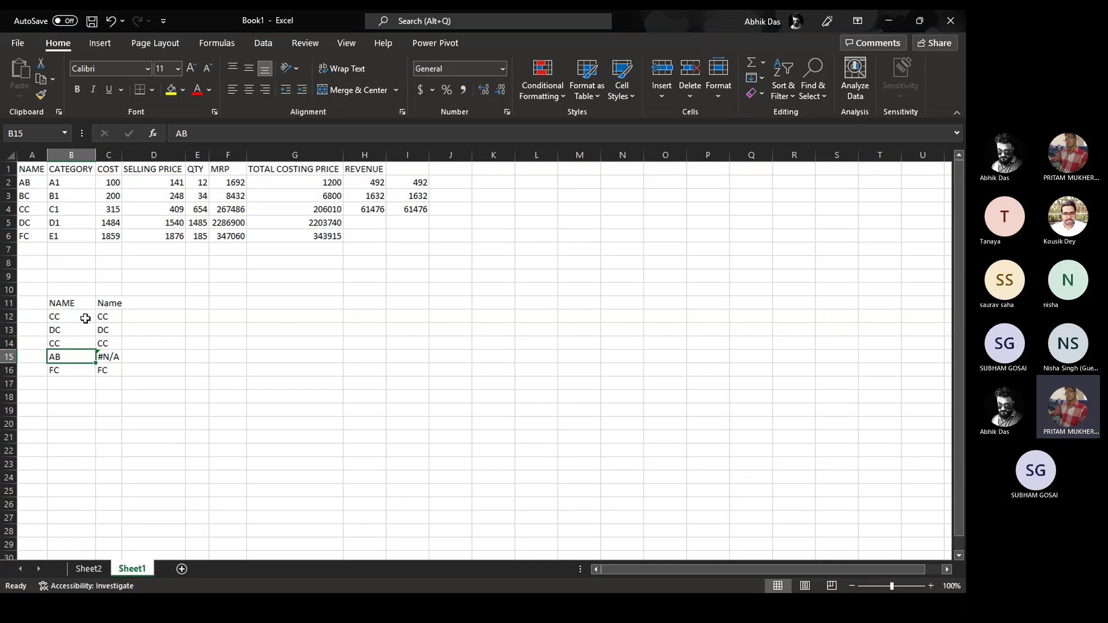
# Compare how the Sheet2 lookup range shifts between the formulas in C12 and C15
pyautogui.press('Right')
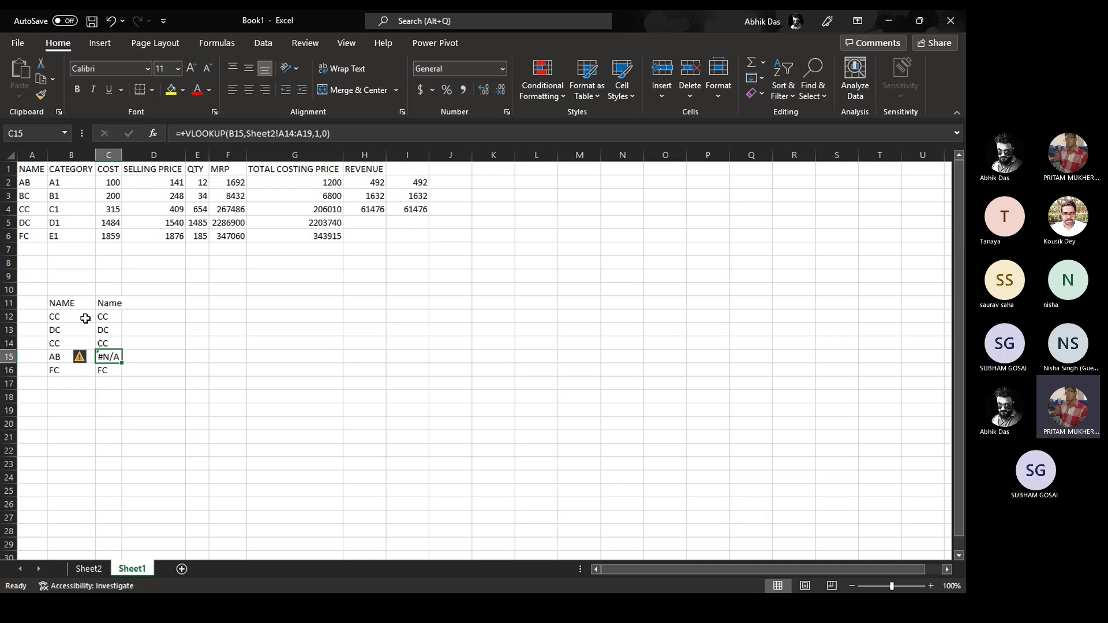
pyautogui.press('Up')
pyautogui.press('Up')
pyautogui.press('Up')
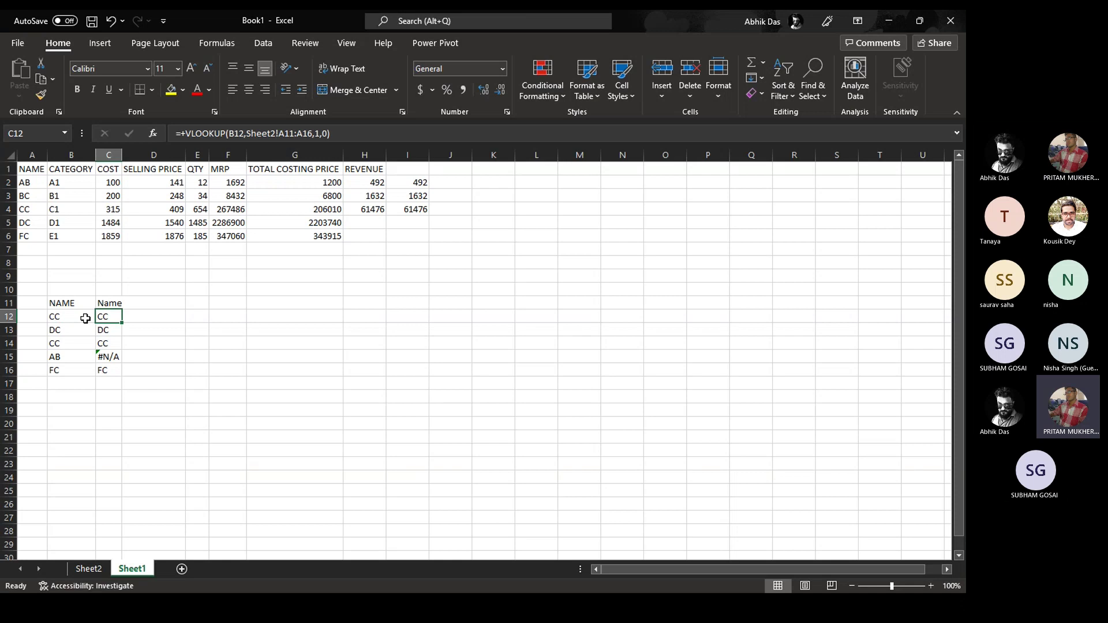
pyautogui.press('Down')
pyautogui.press('Down')
pyautogui.press('Down')
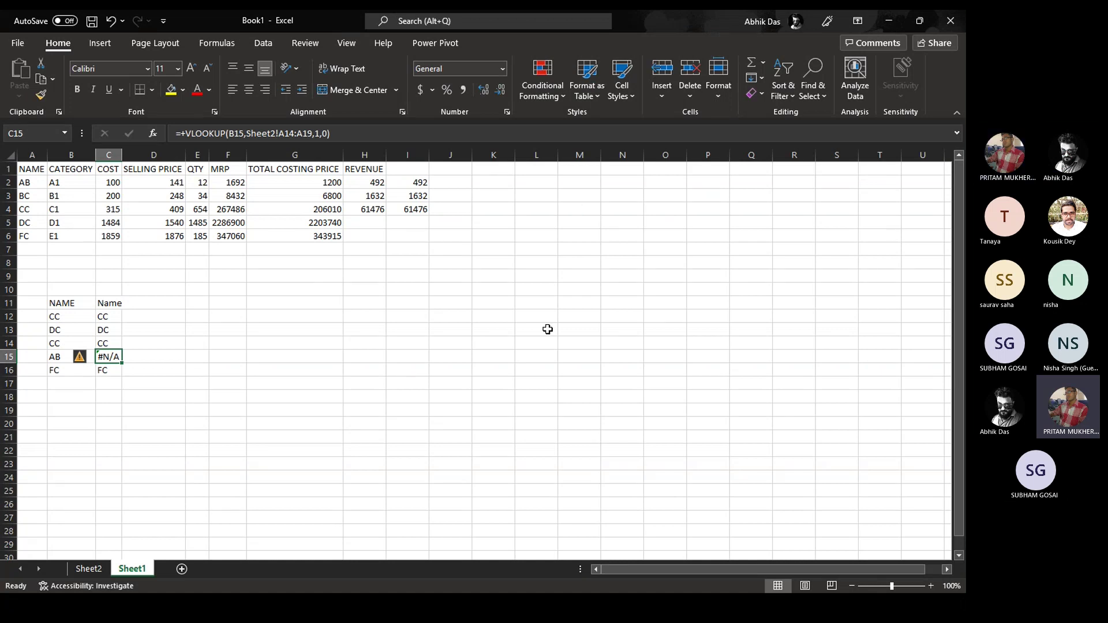
# Open the VLOOKUP formula in C15 for editing to inspect its arguments, and keep it unchanged
pyautogui.click(377, 136)
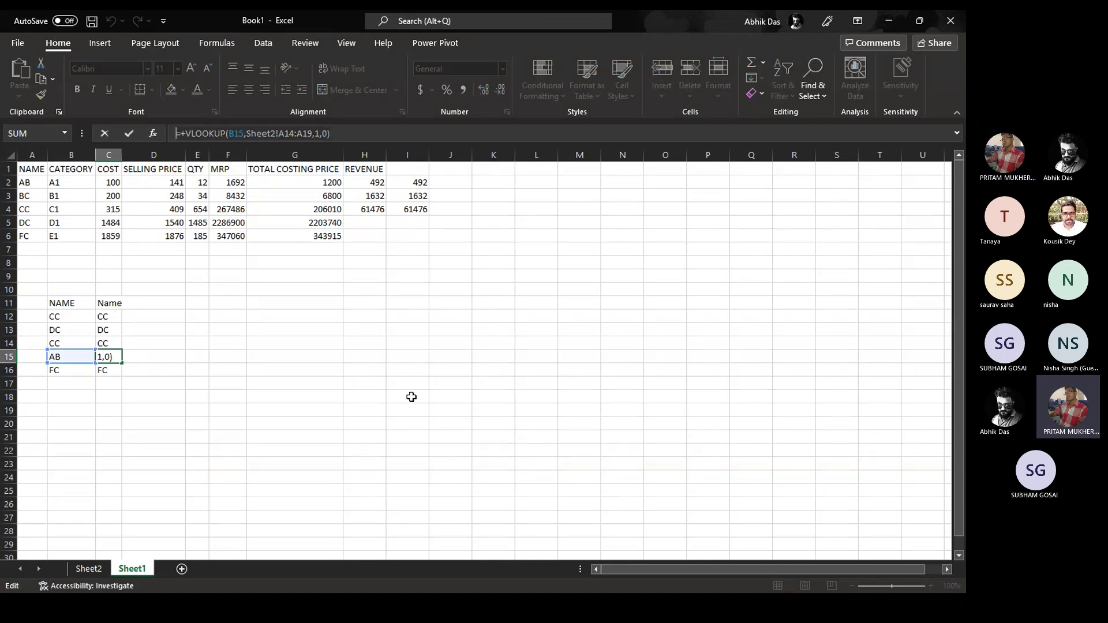
pyautogui.hotkey('ctrl', 'Return')
pyautogui.press('F2')
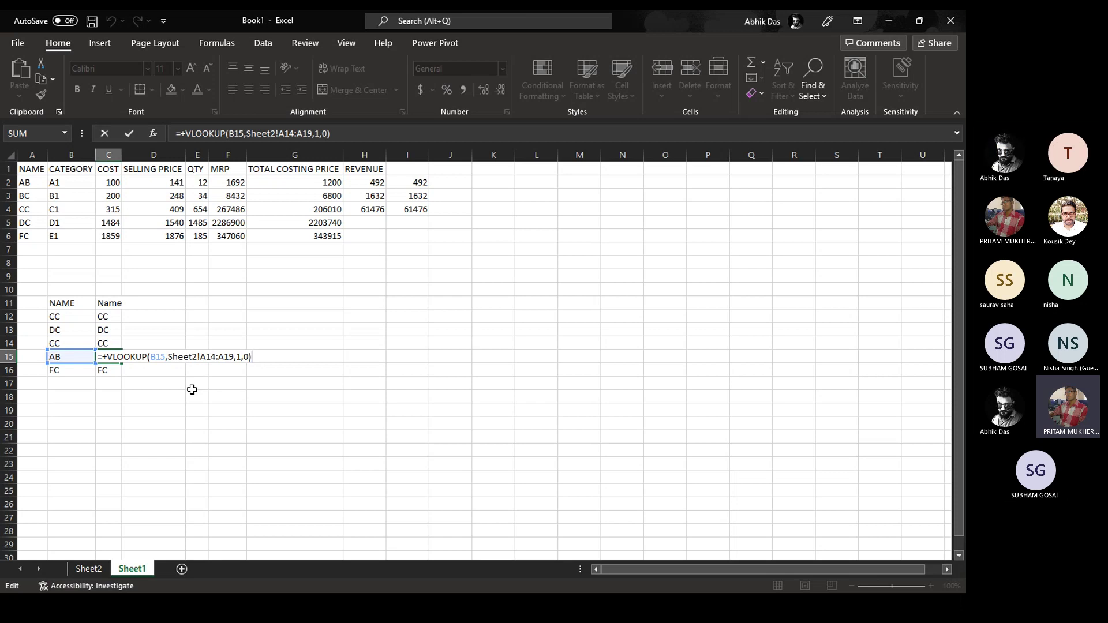
pyautogui.hotkey('ctrl', 'Return')
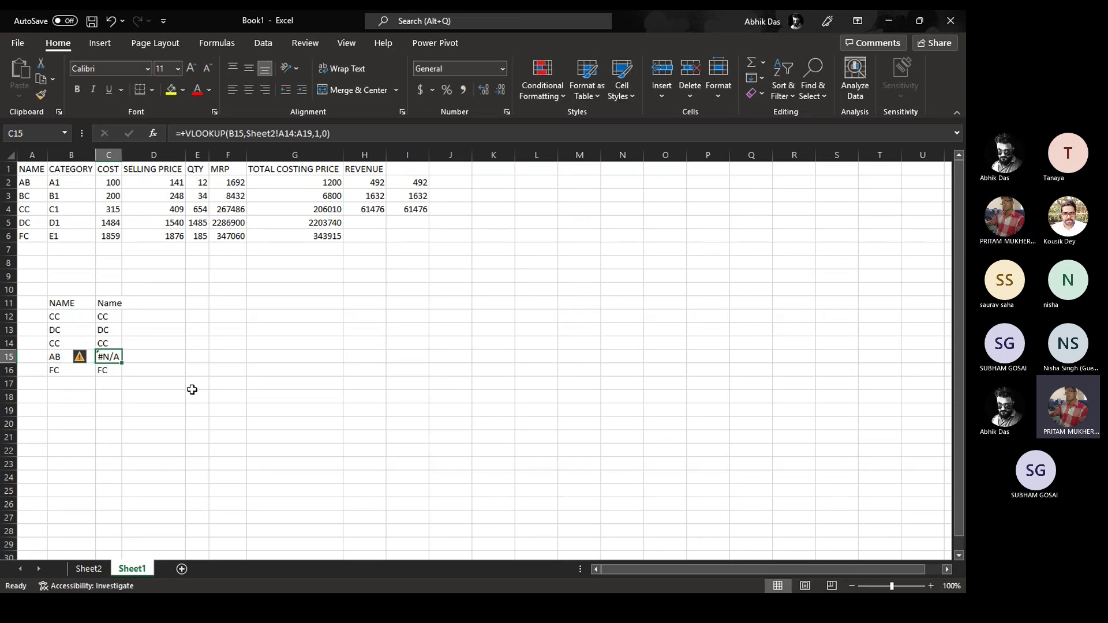
# Review the copied VLOOKUP formulas from C15 up to C12 and the last one in C16
pyautogui.press('Up')
pyautogui.press('Up')
pyautogui.press('Up')
pyautogui.hotkey('ctrl', 'Down')
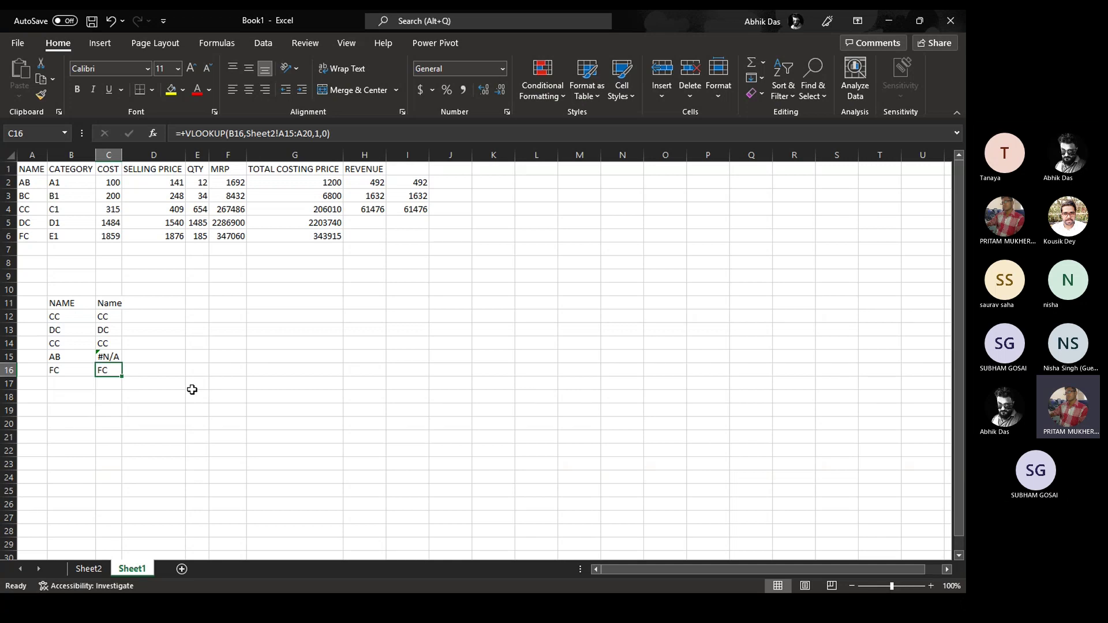
# Compare the lookup cells and Sheet2 ranges in the VLOOKUP formulas between C16 and C13
pyautogui.press('Up')
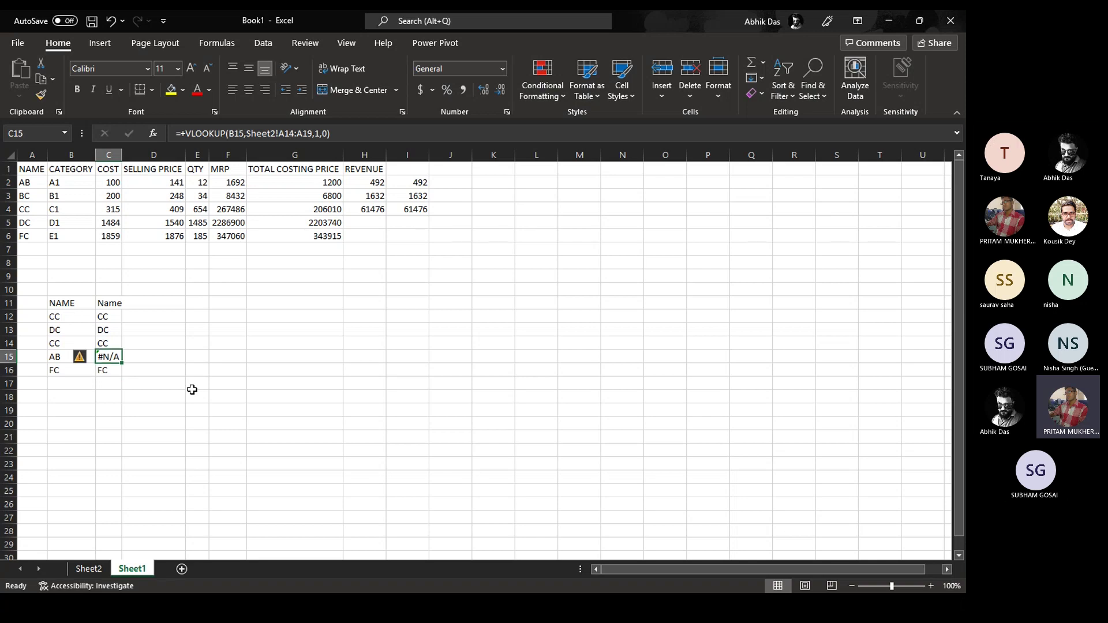
pyautogui.press('Up')
pyautogui.press('Up')
pyautogui.press('Down')
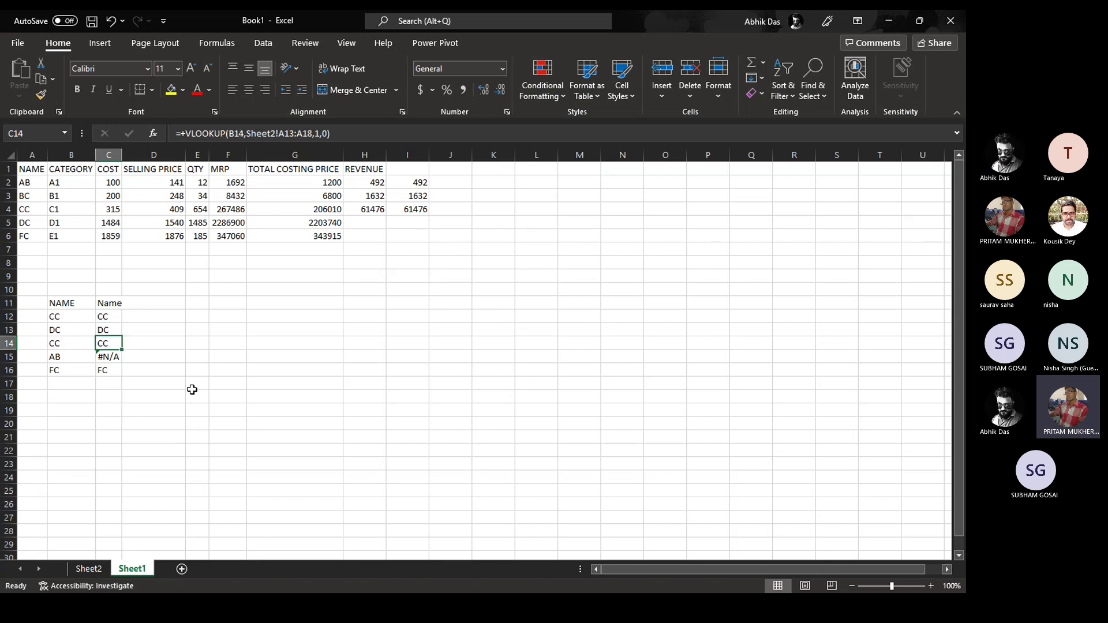
pyautogui.press('Down')
pyautogui.press('Down')
pyautogui.press('Up')
pyautogui.press('Up')
pyautogui.press('Up')
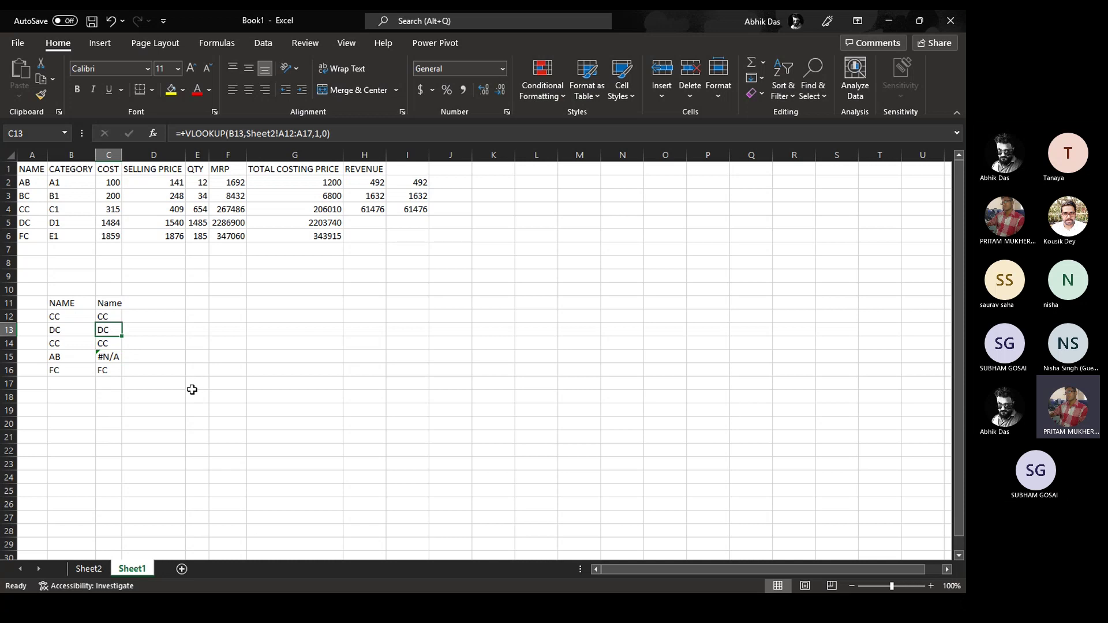
pyautogui.press('Down')
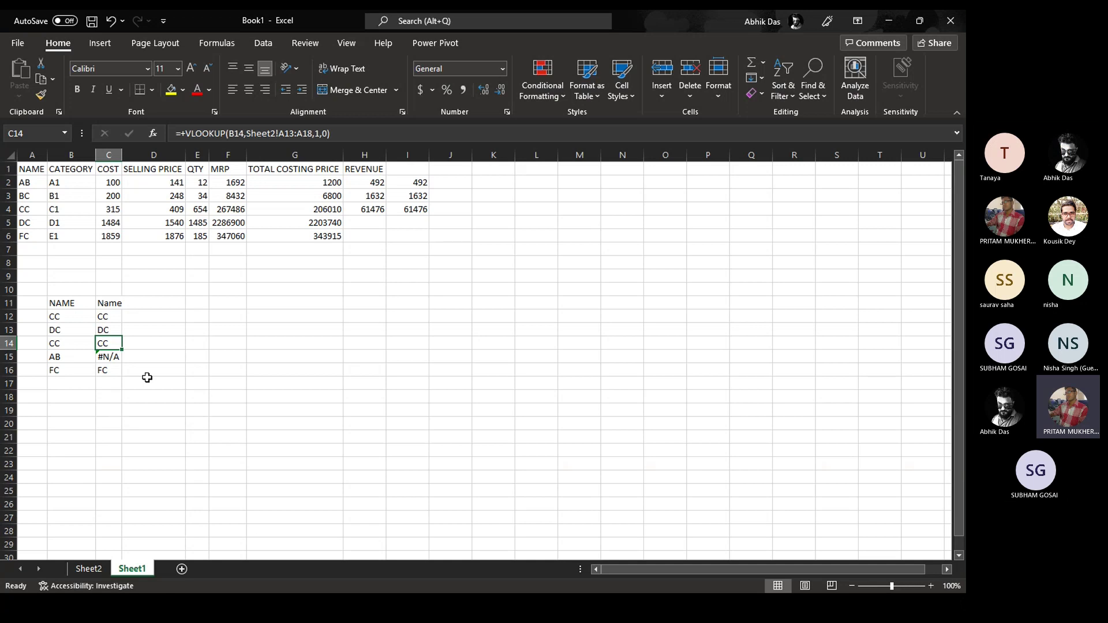
# Try an absolute reference to Sheet2!$A$11:$A$16 in D14, and clear it again
pyautogui.click(168, 342)
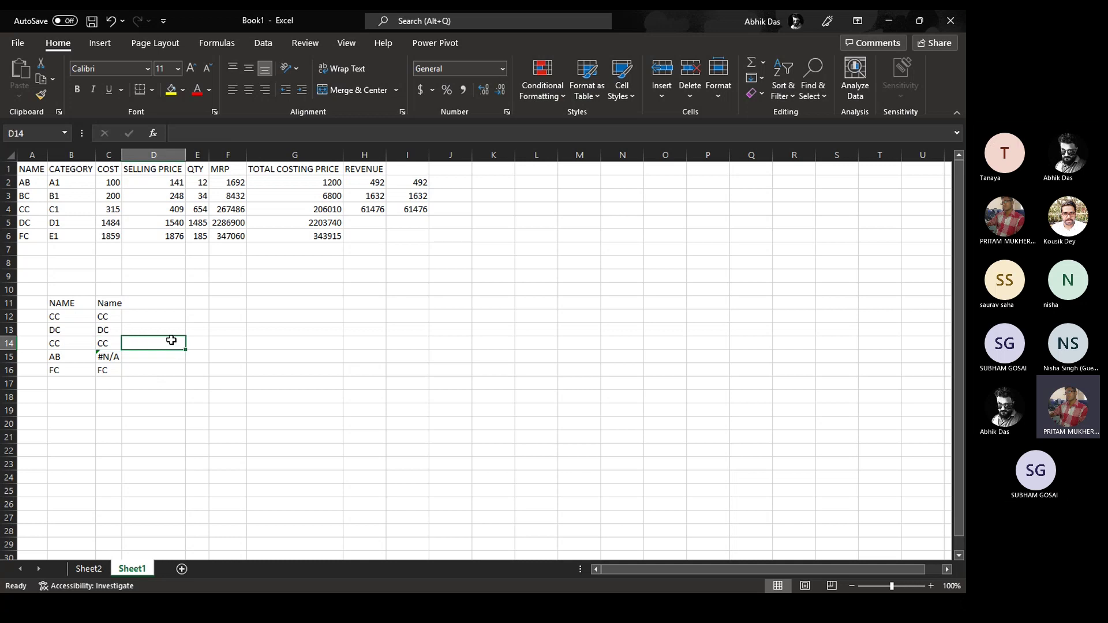
pyautogui.write('=')
pyautogui.click(87, 568)
pyautogui.moveTo(28, 303); pyautogui.dragTo(26, 370)
pyautogui.press('F4')
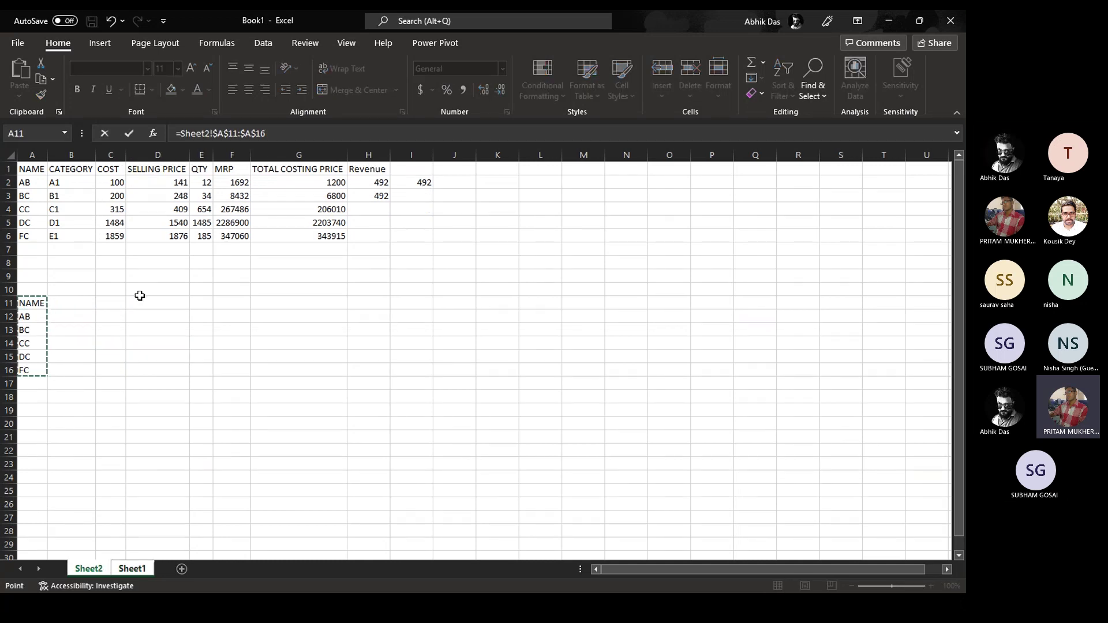
pyautogui.press('Return')
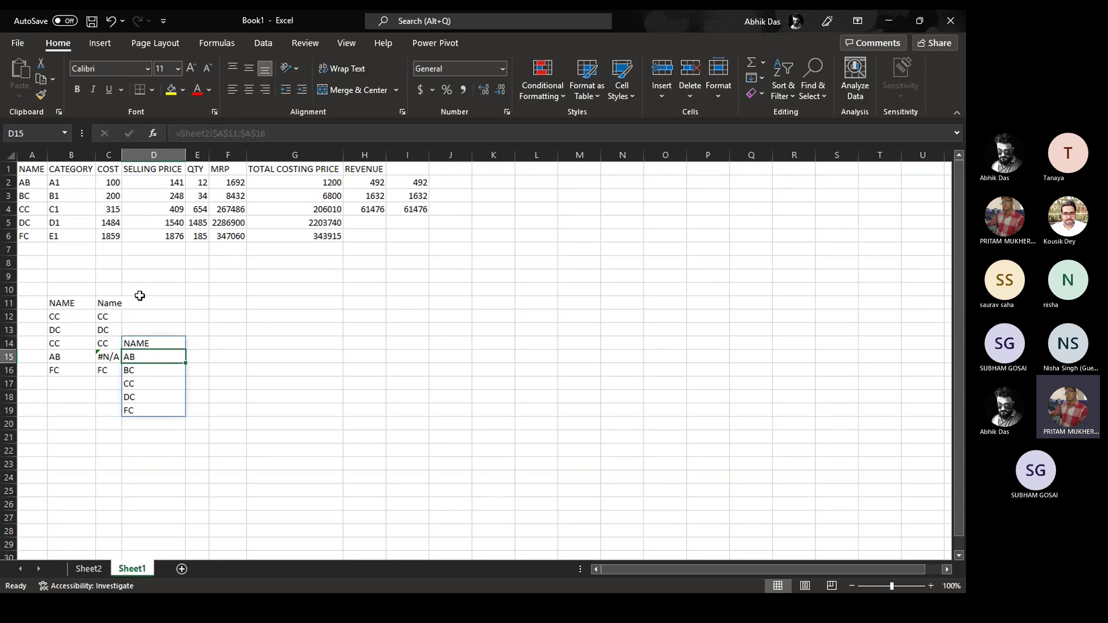
pyautogui.press('Up')
pyautogui.press('Delete')
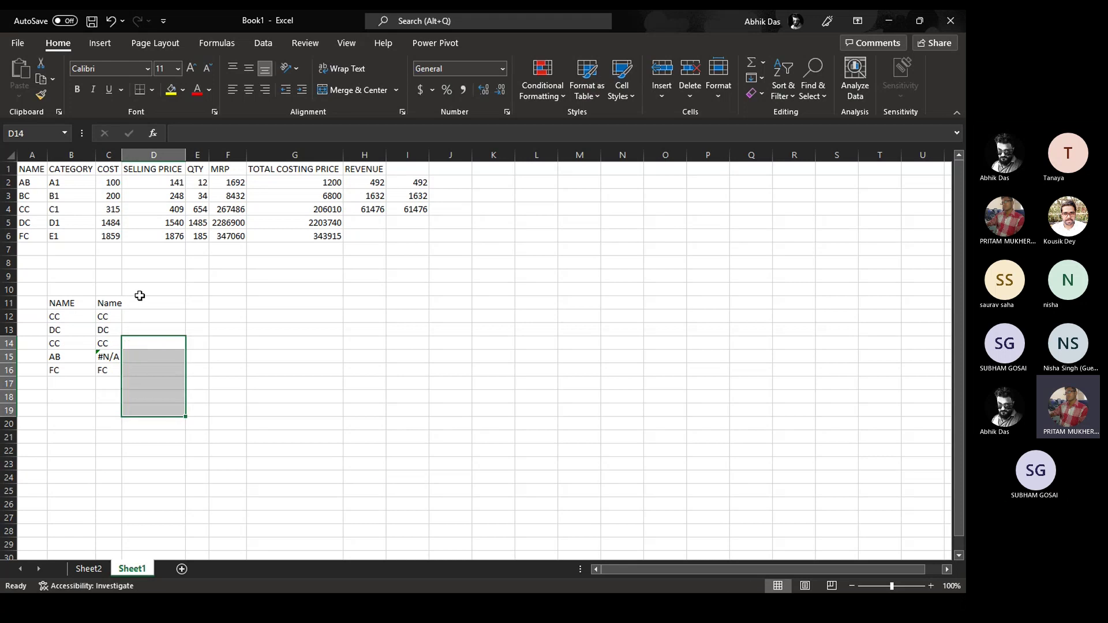
# Examine how the Sheet2 range differs between the VLOOKUP formulas in C14, C13 and C12
pyautogui.press('Up')
pyautogui.press('Left')
pyautogui.press('Down')
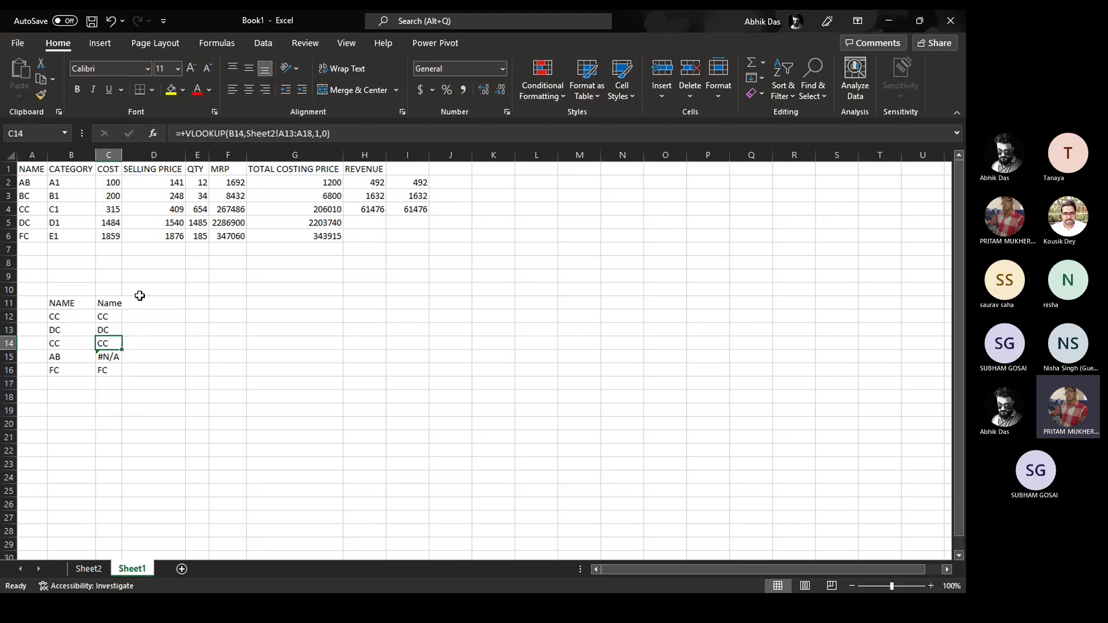
pyautogui.press('Up')
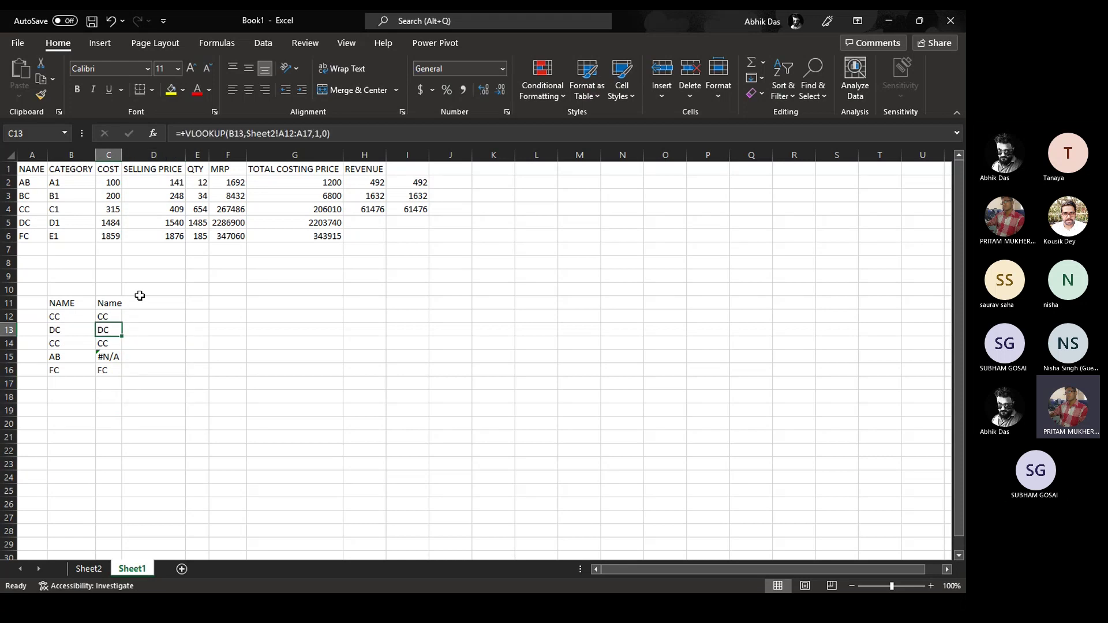
pyautogui.press('Down')
pyautogui.press('Up')
pyautogui.press('Up')
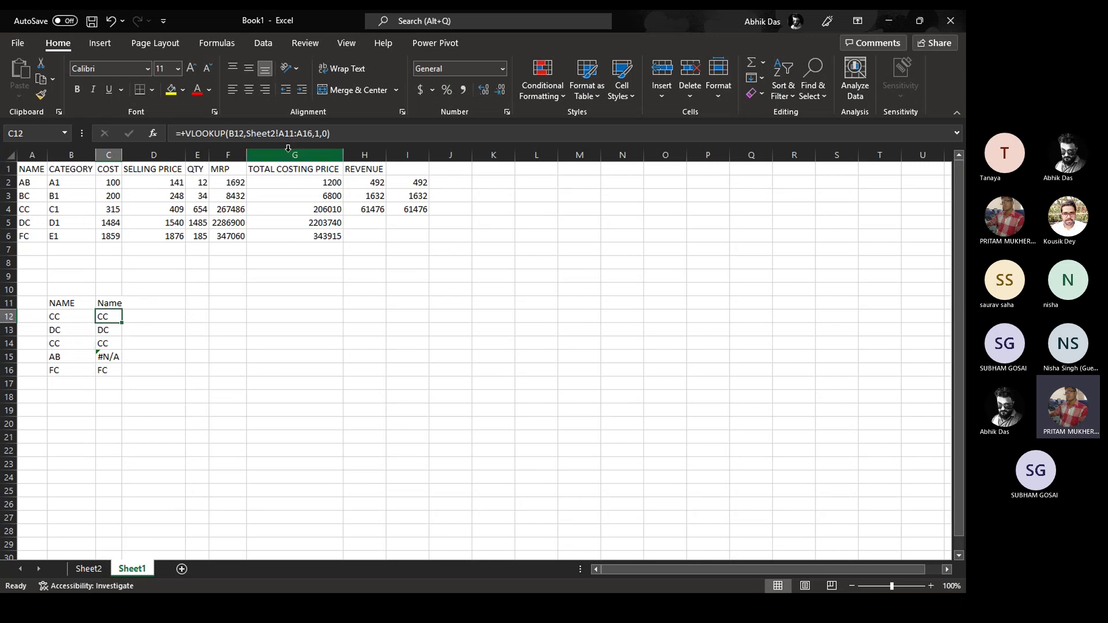
# Make the table array in C12's VLOOKUP absolute, as Sheet2!$A$11:$A$16
pyautogui.press('F2')
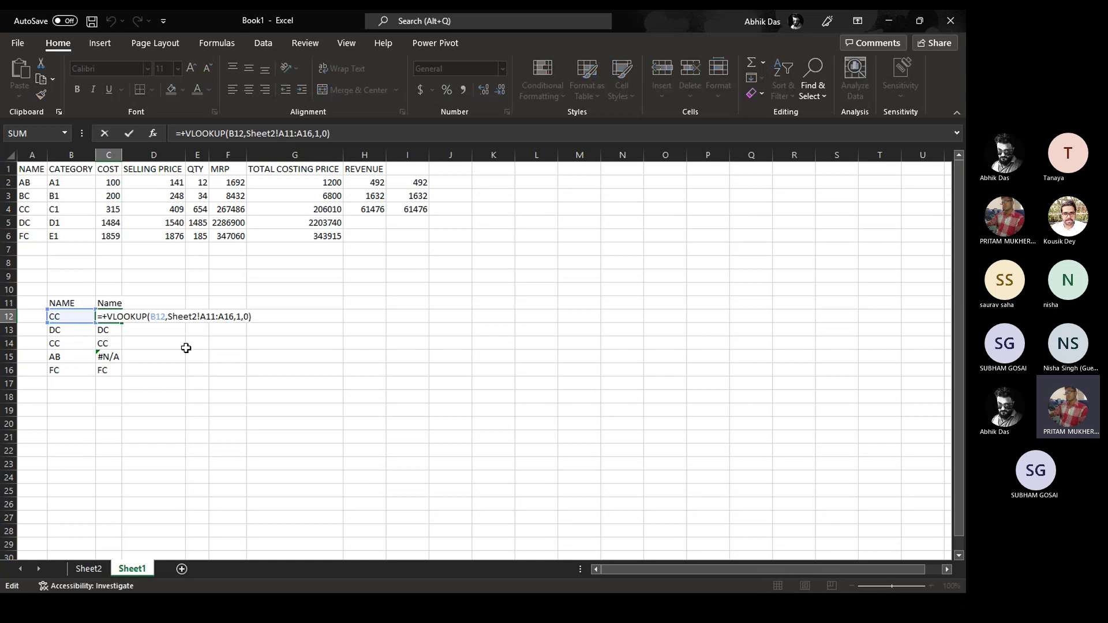
pyautogui.press('Left')
pyautogui.press('Left')
pyautogui.press('Left')
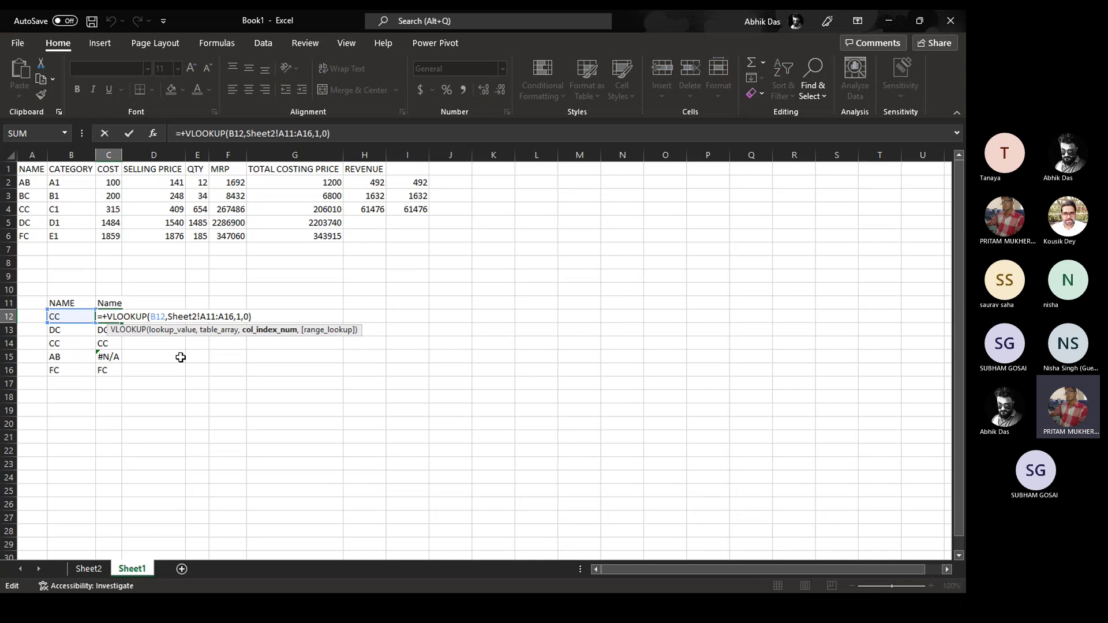
pyautogui.press('Left')
pyautogui.press('Left')
pyautogui.press('Left')
pyautogui.press('Left')
pyautogui.press('Left')
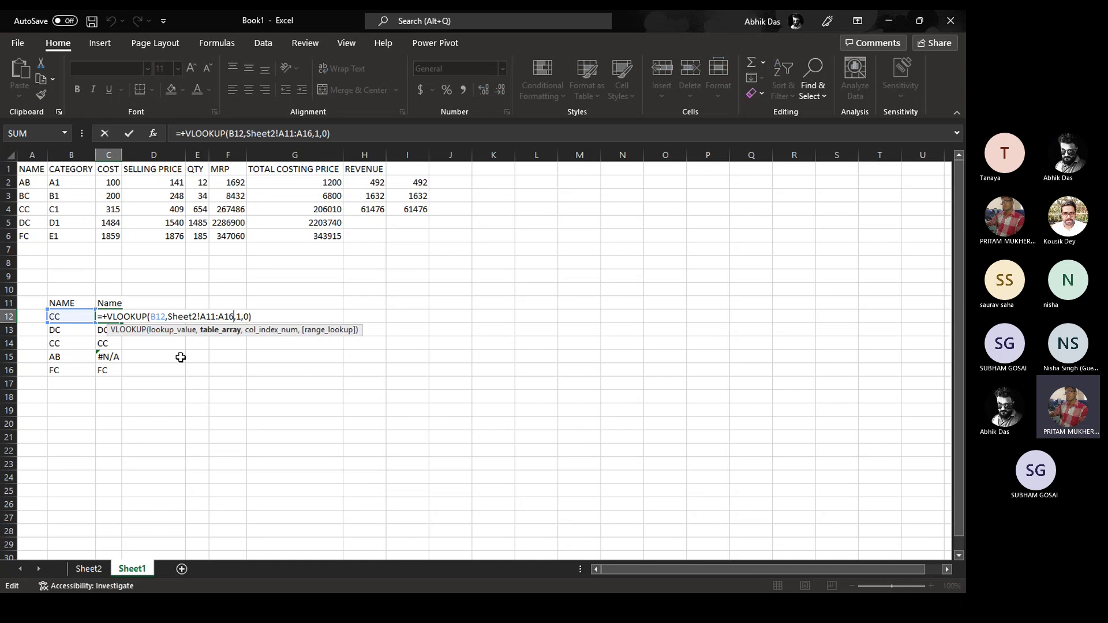
pyautogui.press('Left')
pyautogui.press('Left')
pyautogui.press('Right')
pyautogui.press('Right')
pyautogui.press('Right')
pyautogui.press('Right')
pyautogui.press('Right')
pyautogui.press('Right')
pyautogui.click(312, 134)
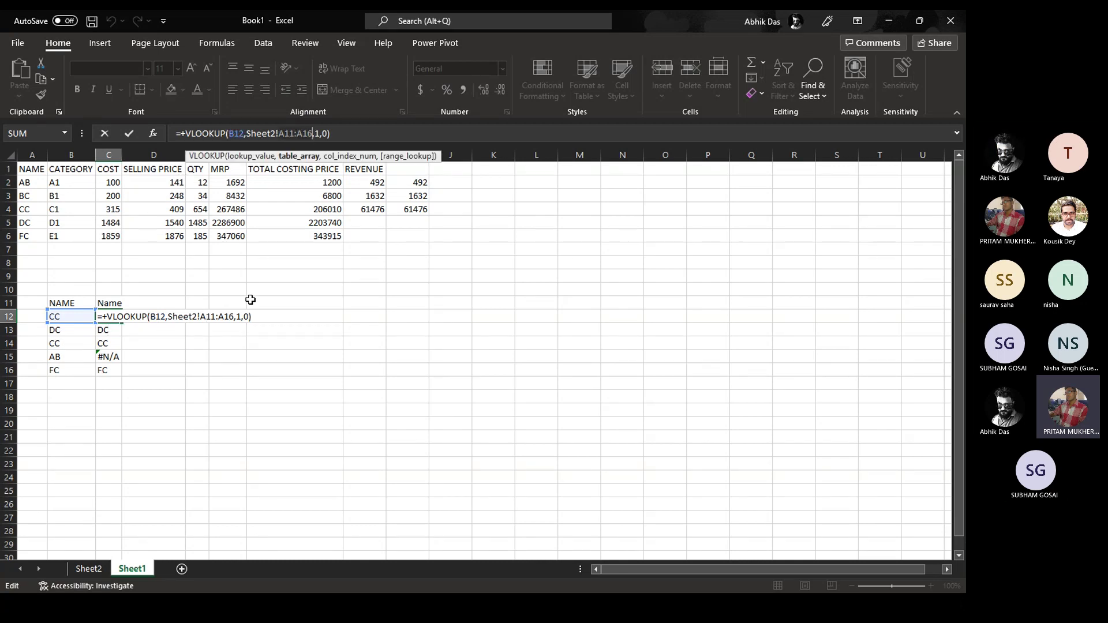
pyautogui.press('F4')
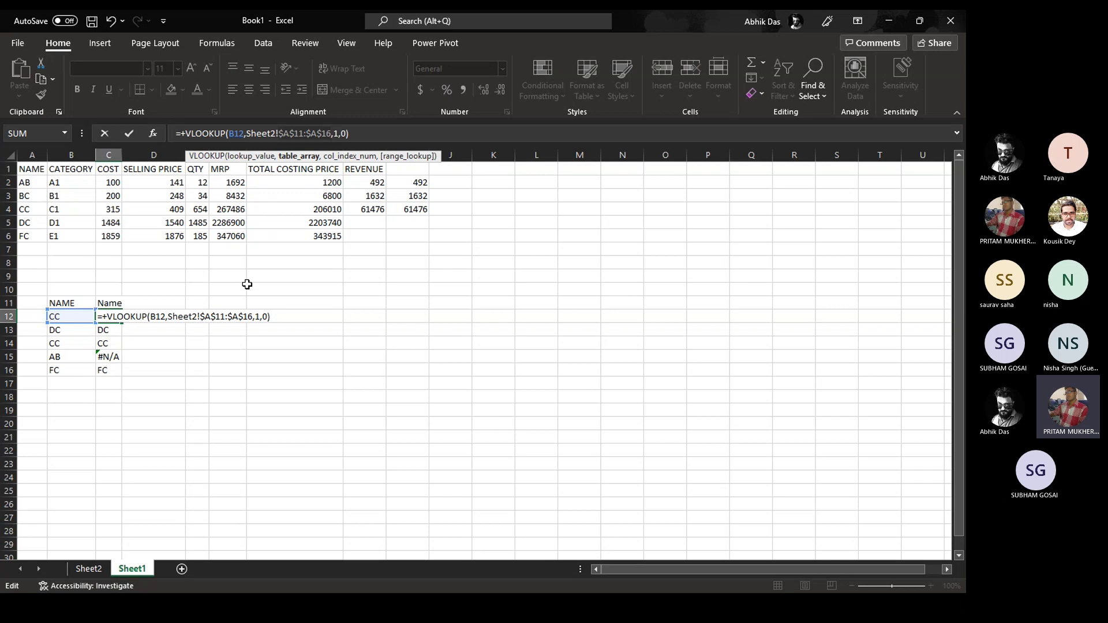
pyautogui.press('Return')
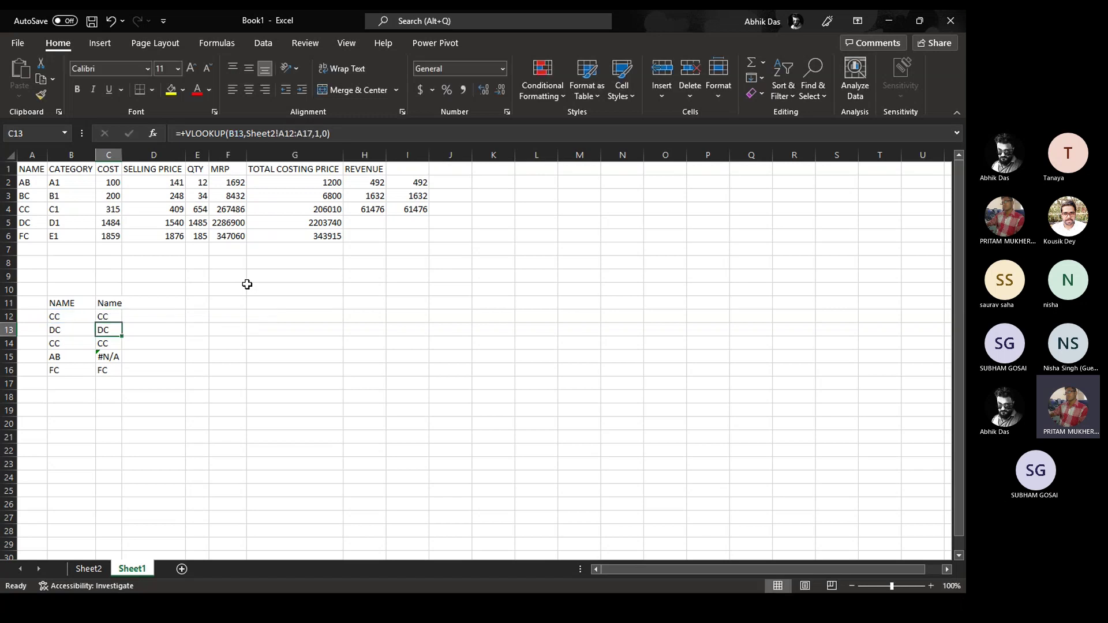
# Fill the VLOOKUP formula from C12 down through C16
pyautogui.press('Up')
pyautogui.hotkey('ctrl', 'shift', 'Down')
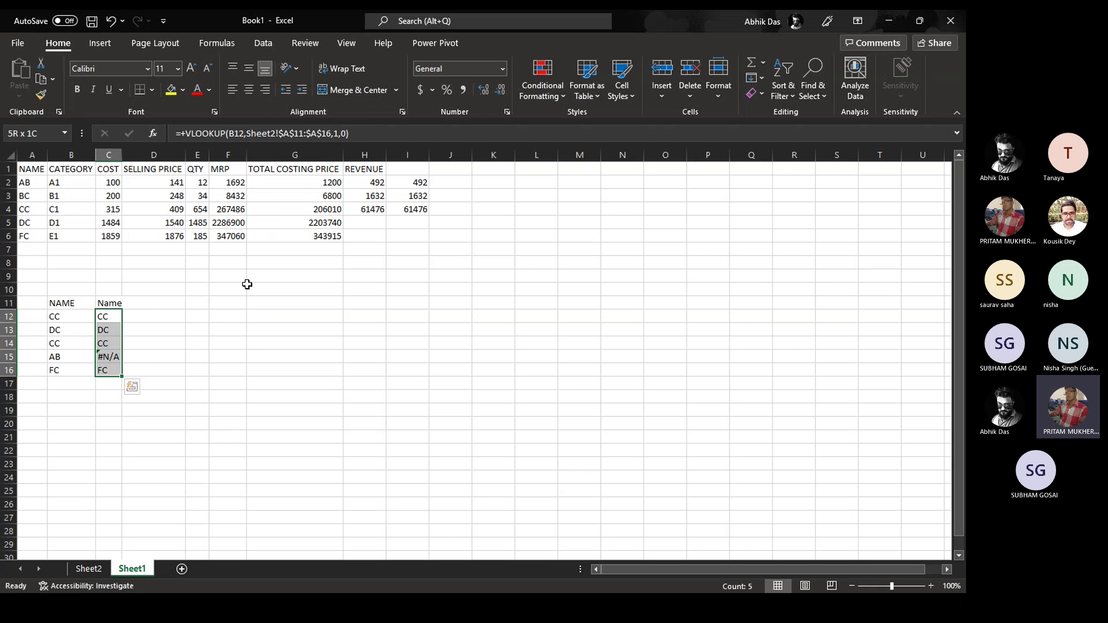
pyautogui.hotkey('ctrl', 'd')
pyautogui.press('Down')
pyautogui.press('Up')
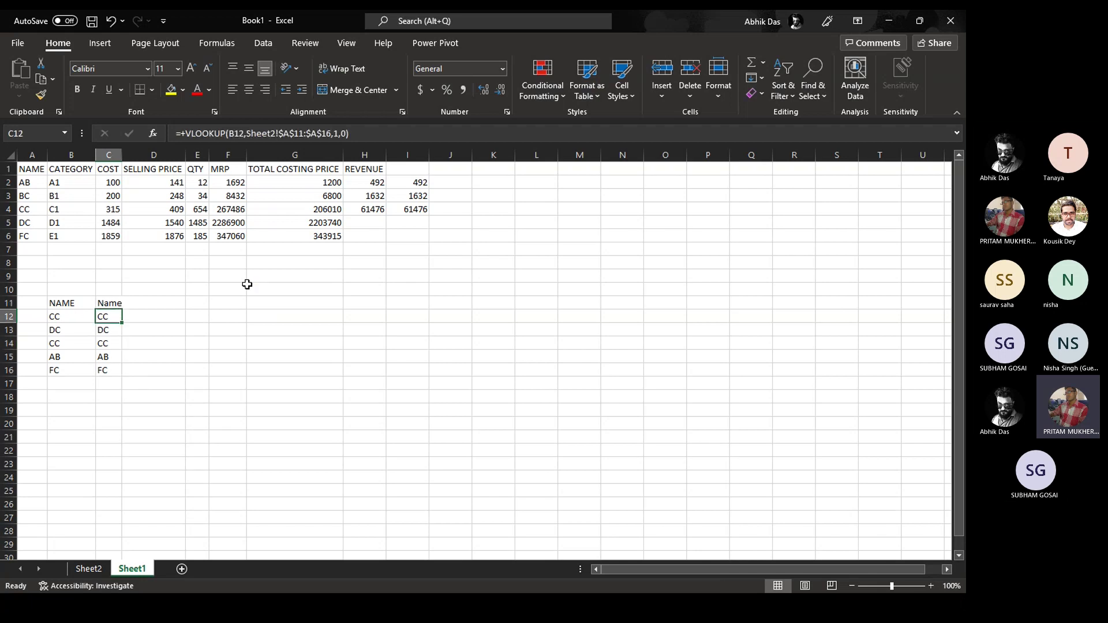
# Check the Sheet2 range in the filled VLOOKUP formulas from C12 to C15
pyautogui.press('Down')
pyautogui.press('Down')
pyautogui.press('Down')
pyautogui.press('Up')
pyautogui.press('Up')
pyautogui.press('Up')
pyautogui.press('Right')
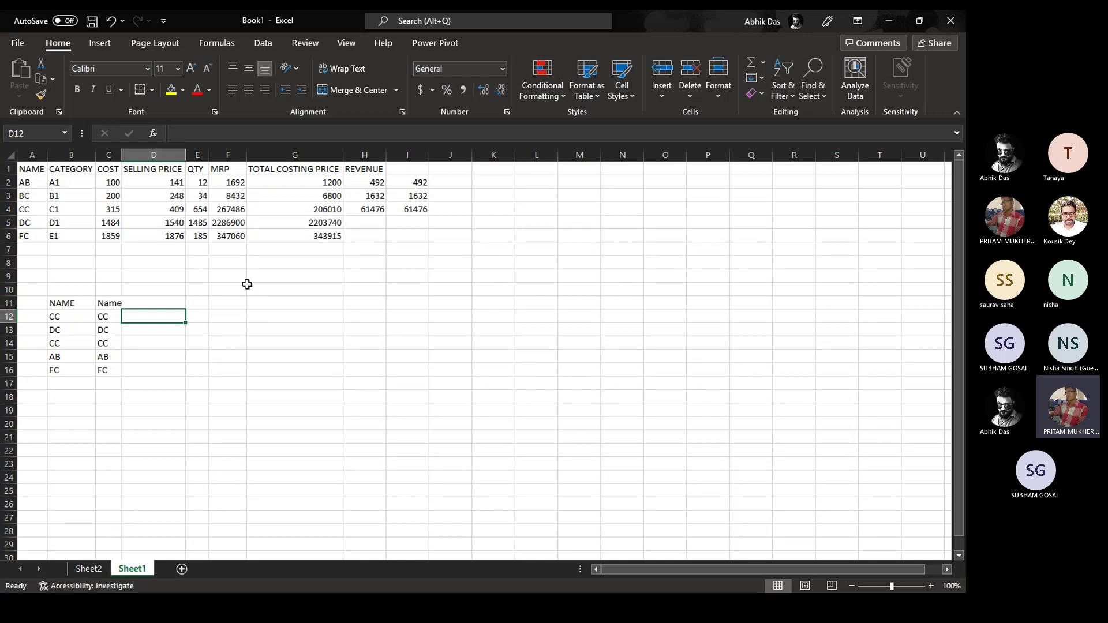
pyautogui.press('Left')
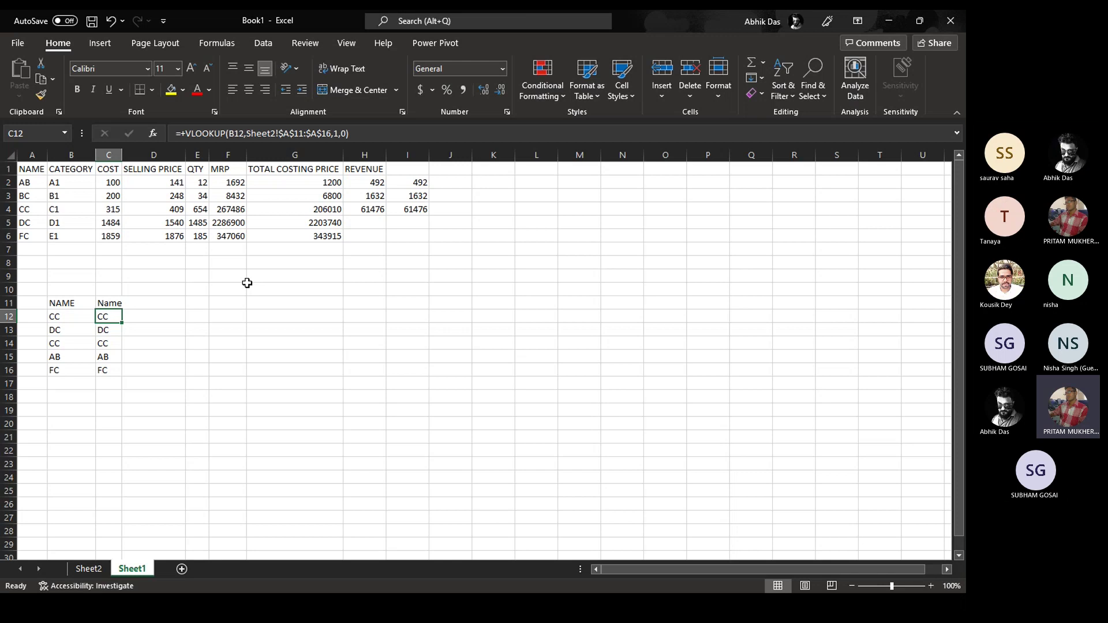
# Wrap the VLOOKUP formula in C12 in a LAMBDA function and close its parenthesis
pyautogui.click(183, 133)
pyautogui.write('lam')
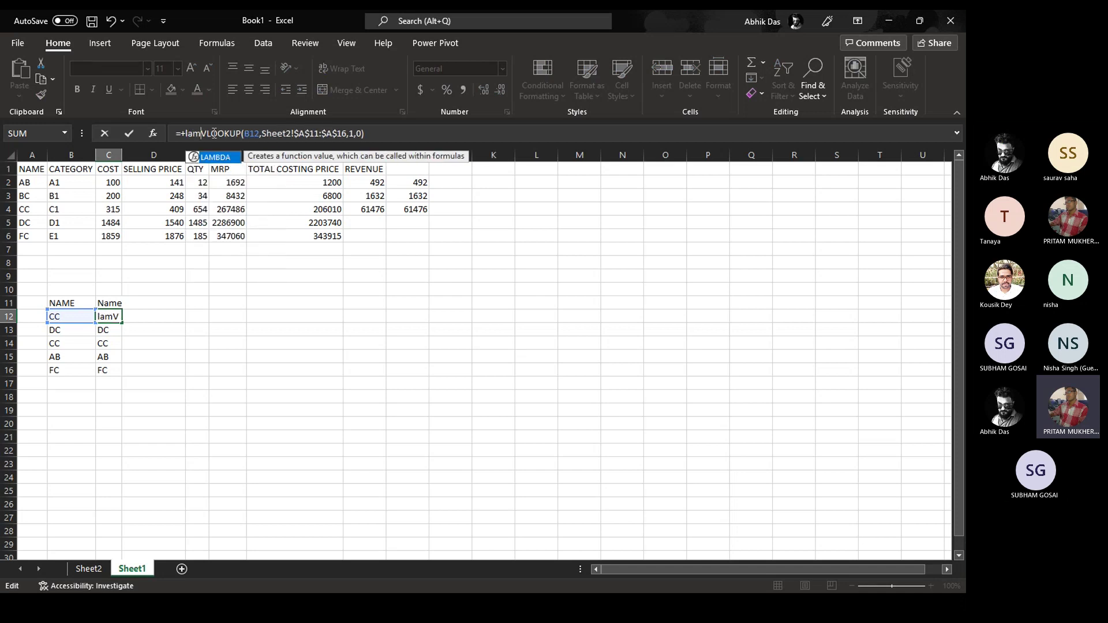
pyautogui.press('Tab')
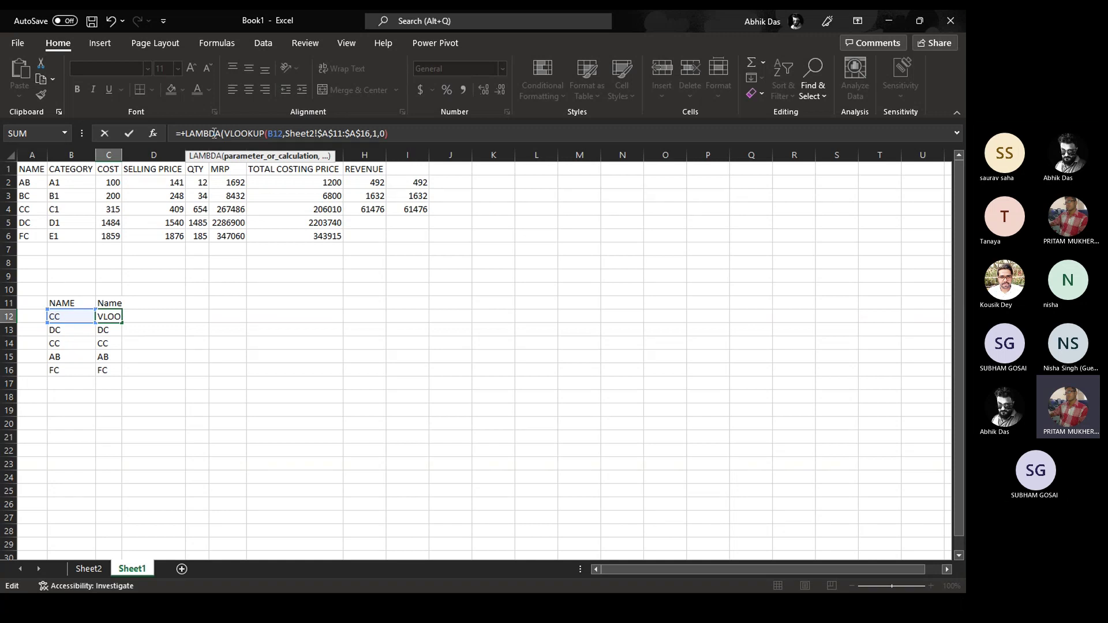
pyautogui.click(400, 131)
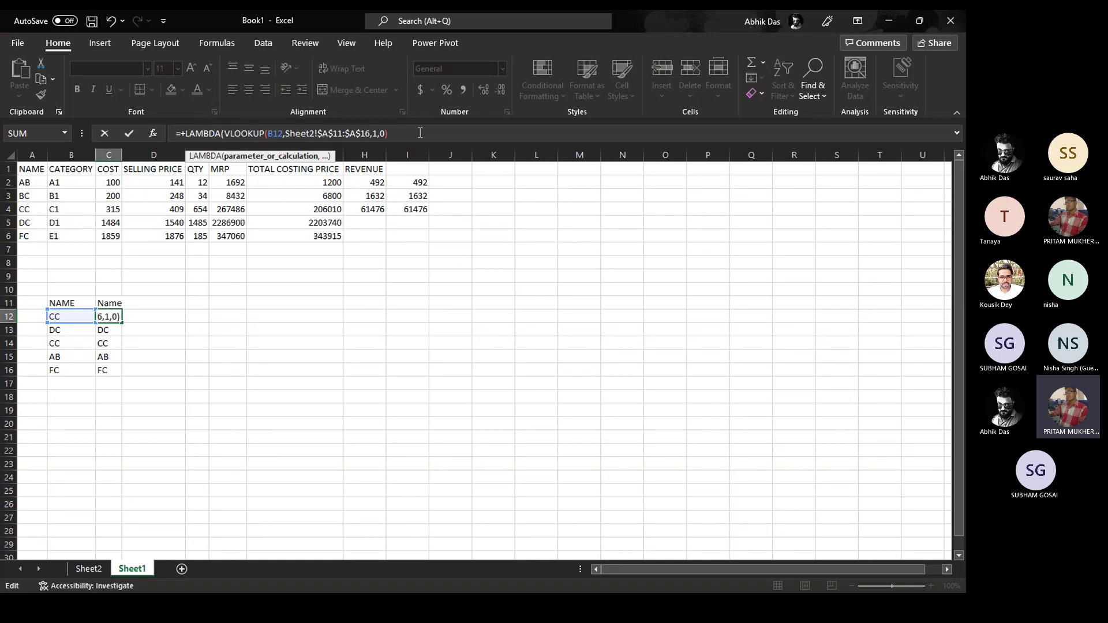
pyautogui.write('),')
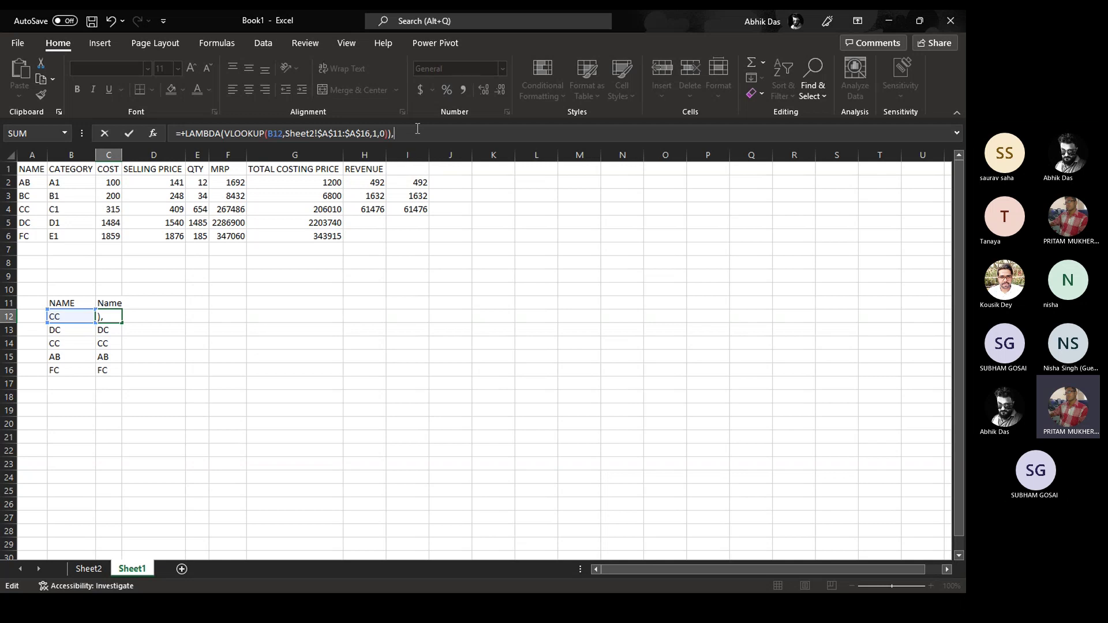
# Add the parameters x and y before VLOOKUP in C12's LAMBDA function
pyautogui.click(225, 134)
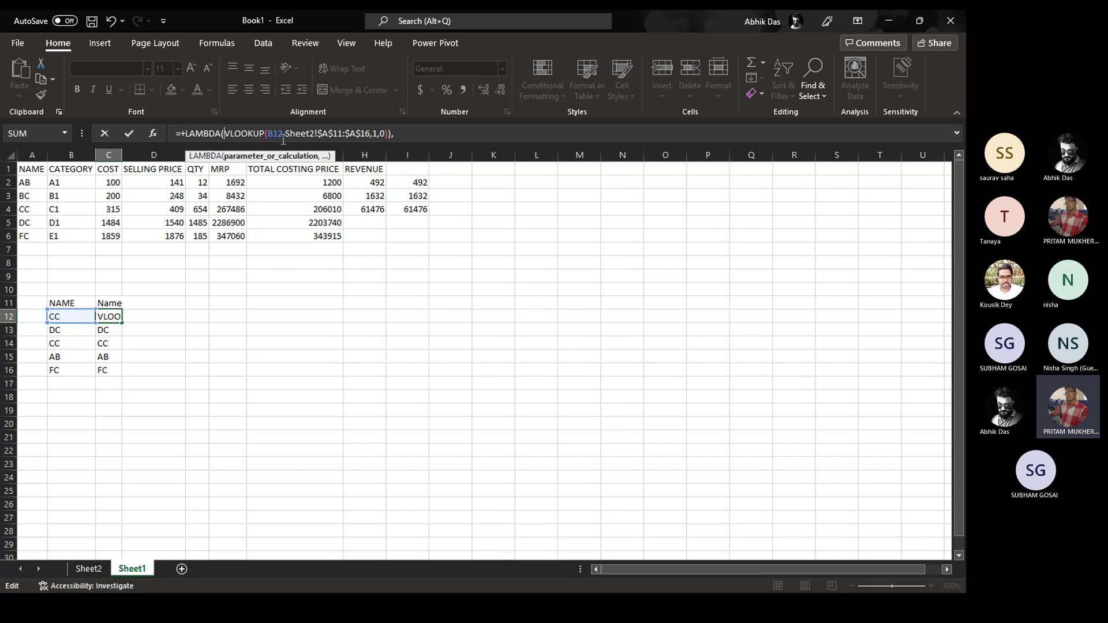
pyautogui.write('x')
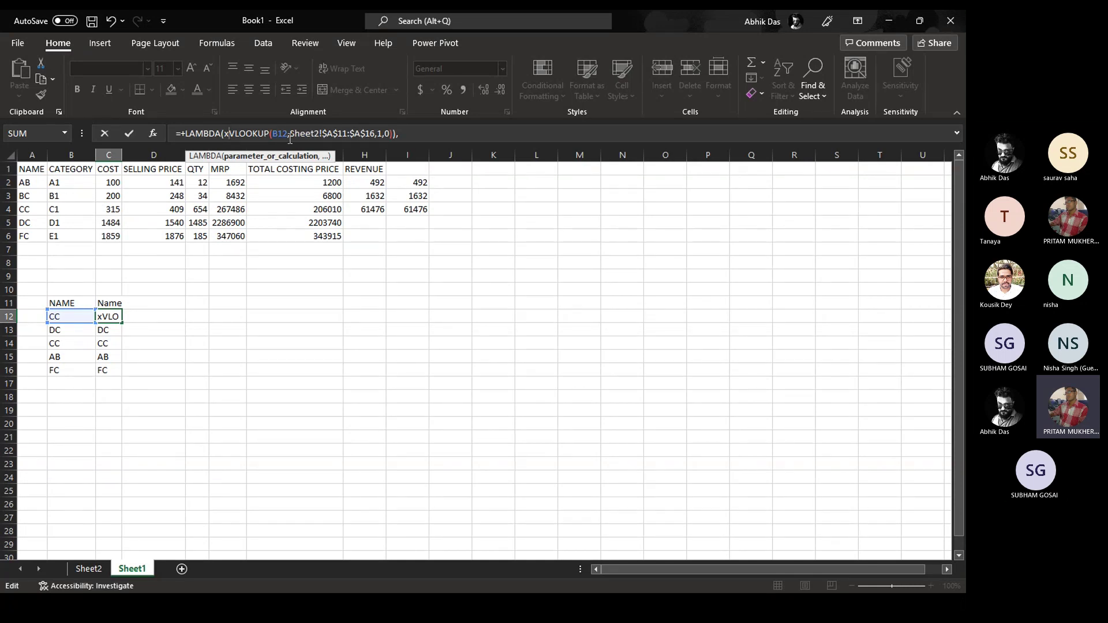
pyautogui.write(',')
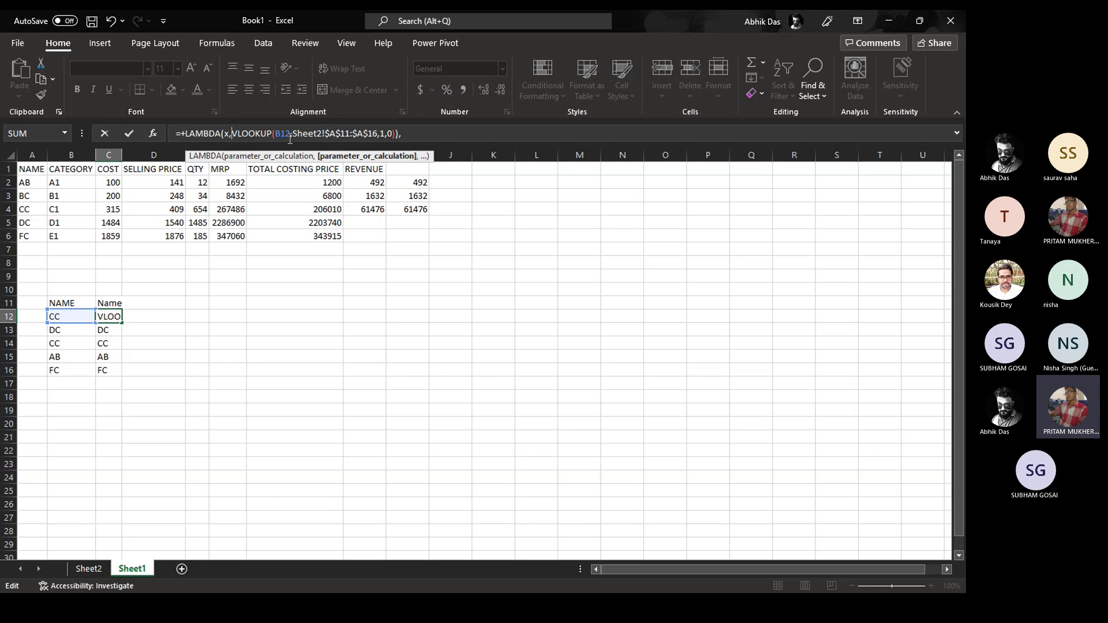
pyautogui.write('y')
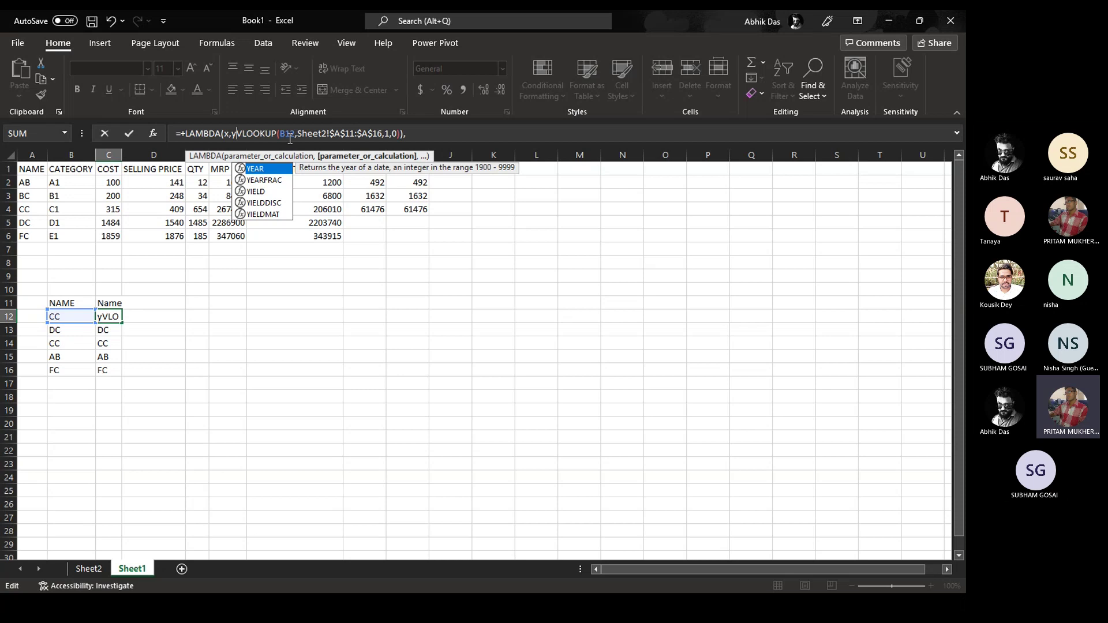
pyautogui.write(',')
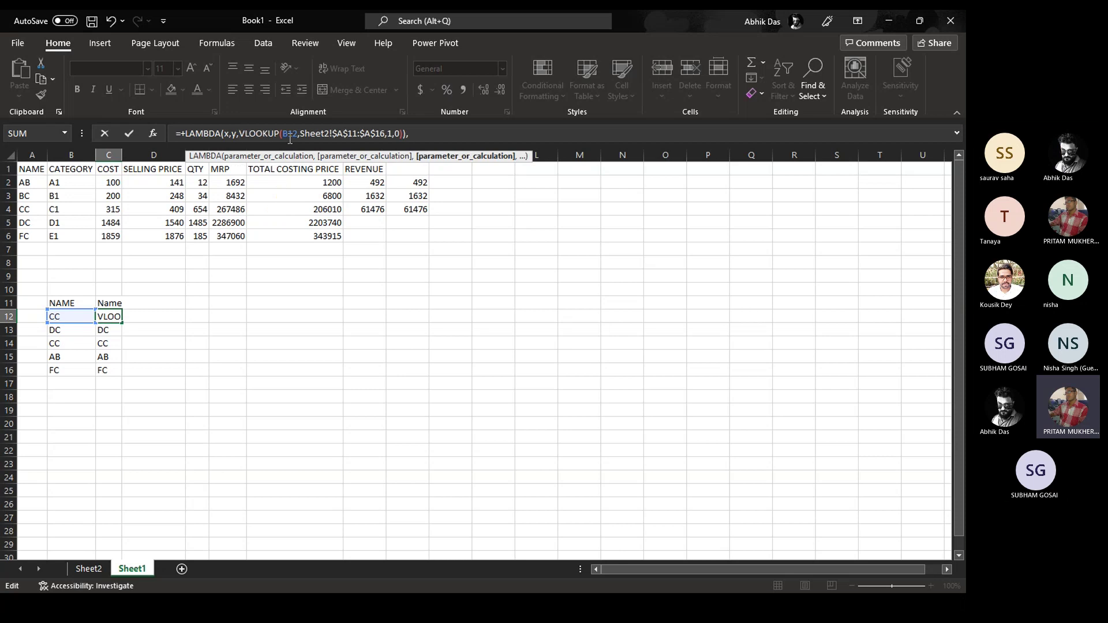
# Remove the trailing comma from C12's LAMBDA formula and open its argument list with B12:B16 as the x argument
pyautogui.click(413, 133)
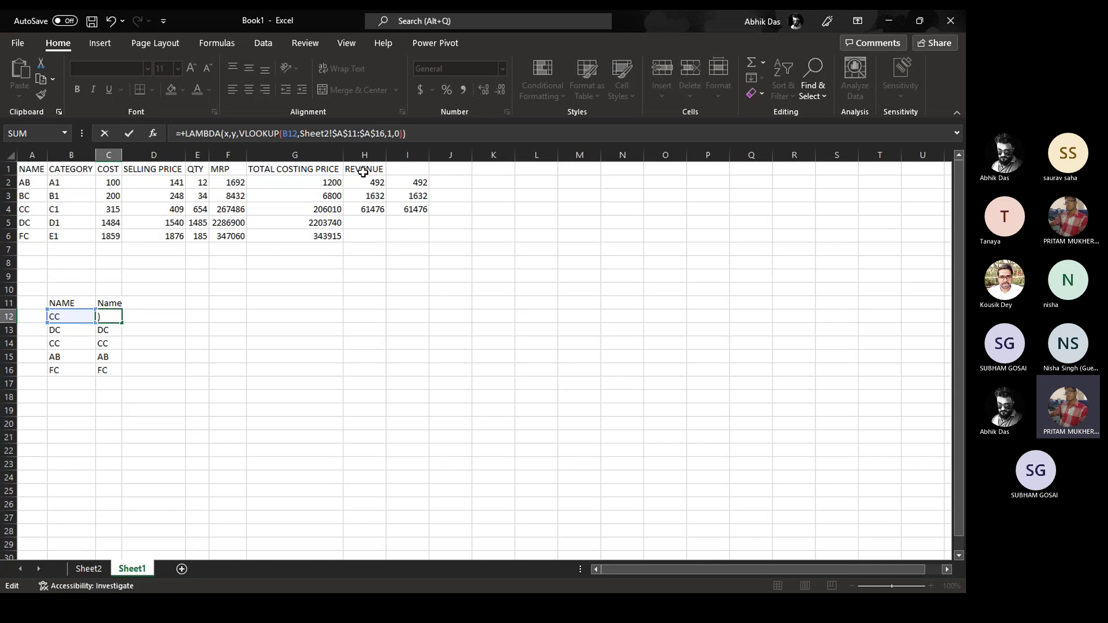
pyautogui.write('(')
pyautogui.click(69, 315)
pyautogui.moveTo(69, 315); pyautogui.dragTo(69, 357)
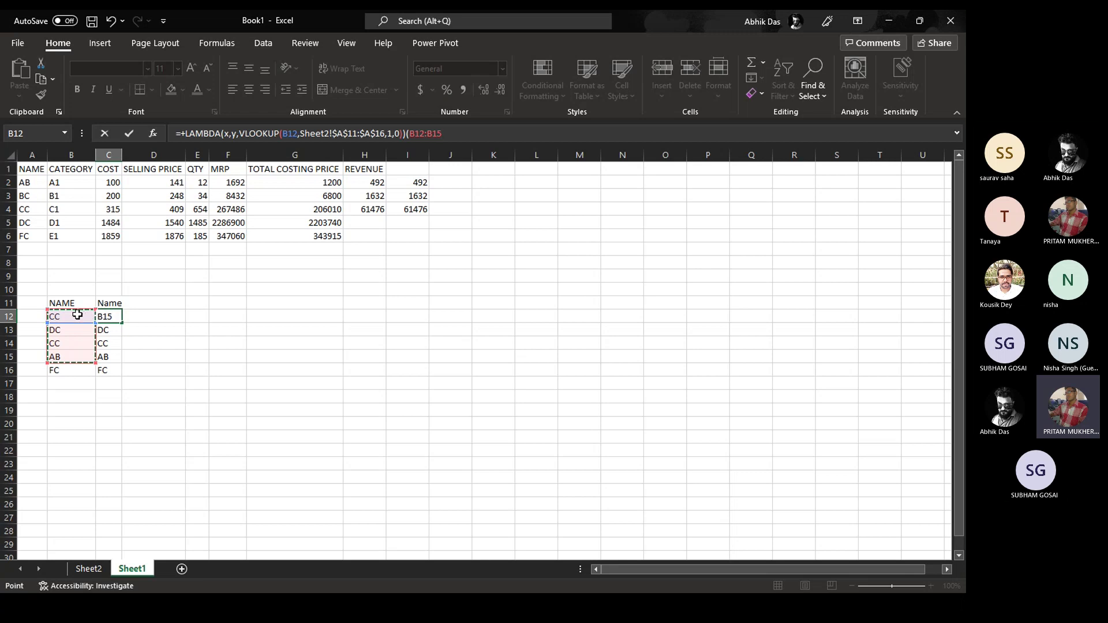
pyautogui.moveTo(78, 315); pyautogui.dragTo(77, 364)
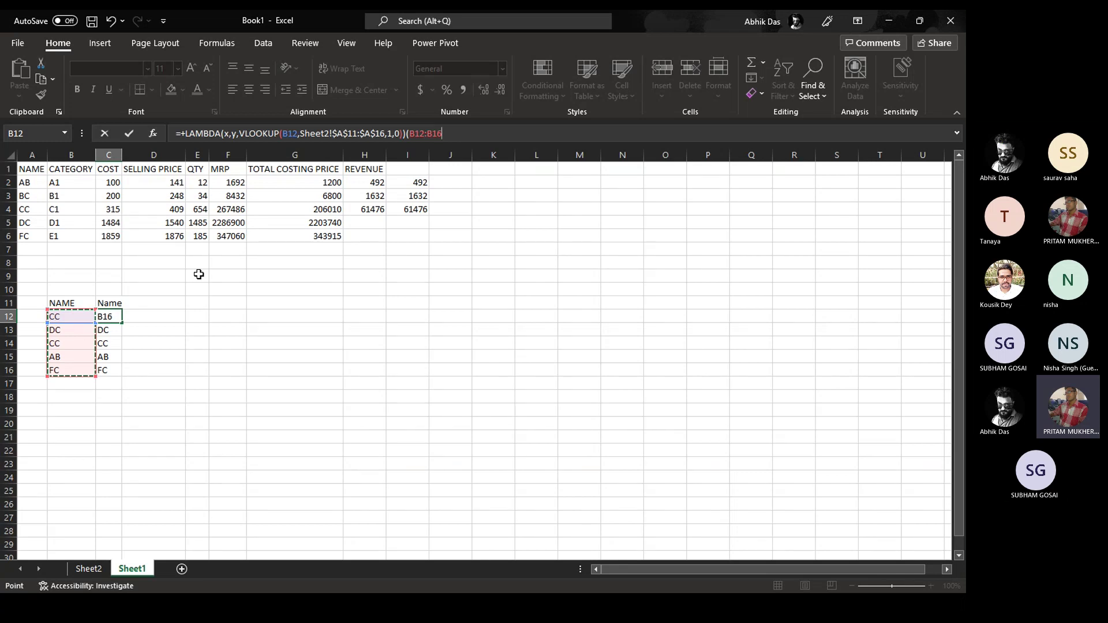
pyautogui.write(',')
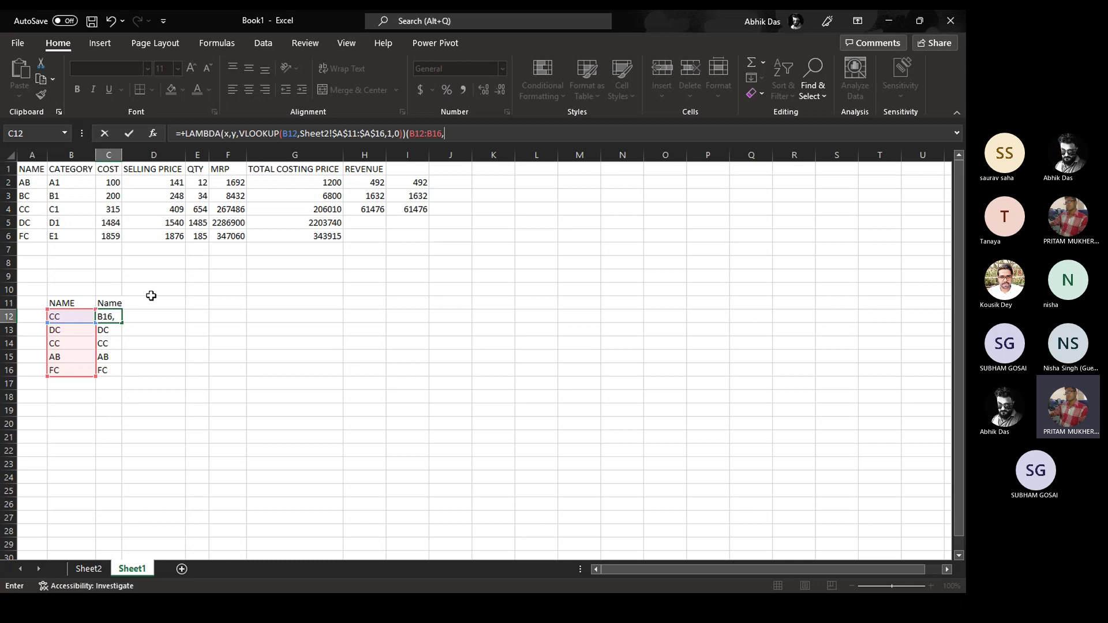
# Supply Sheet2 range A12:A16 as the y argument of C12's LAMBDA call and close the parenthesis
pyautogui.click(88, 569)
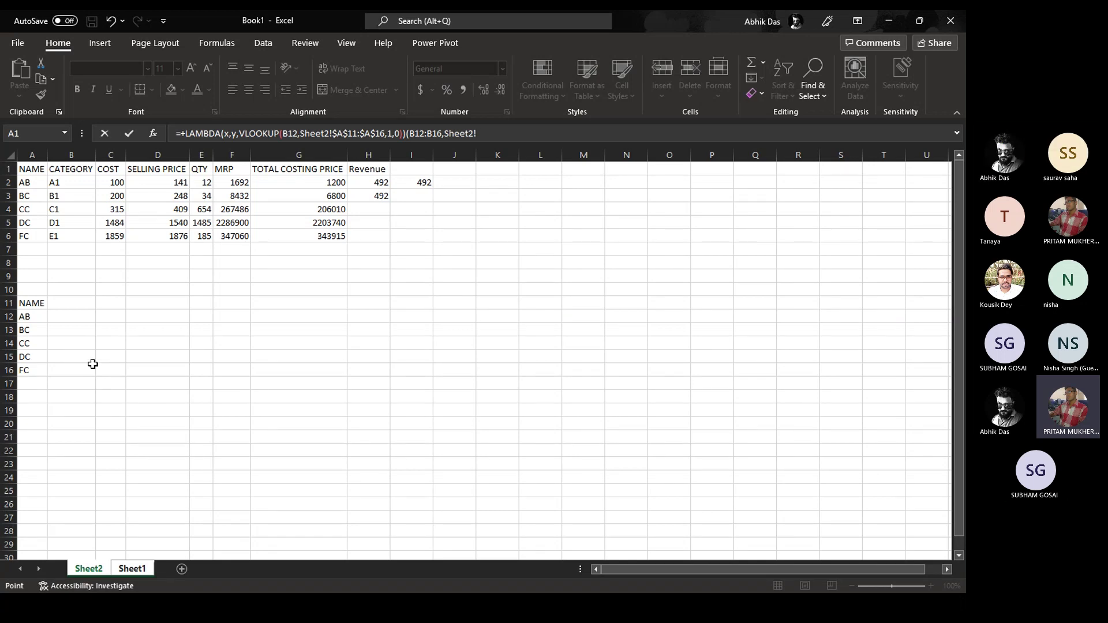
pyautogui.click(19, 318)
pyautogui.moveTo(19, 324); pyautogui.dragTo(18, 367)
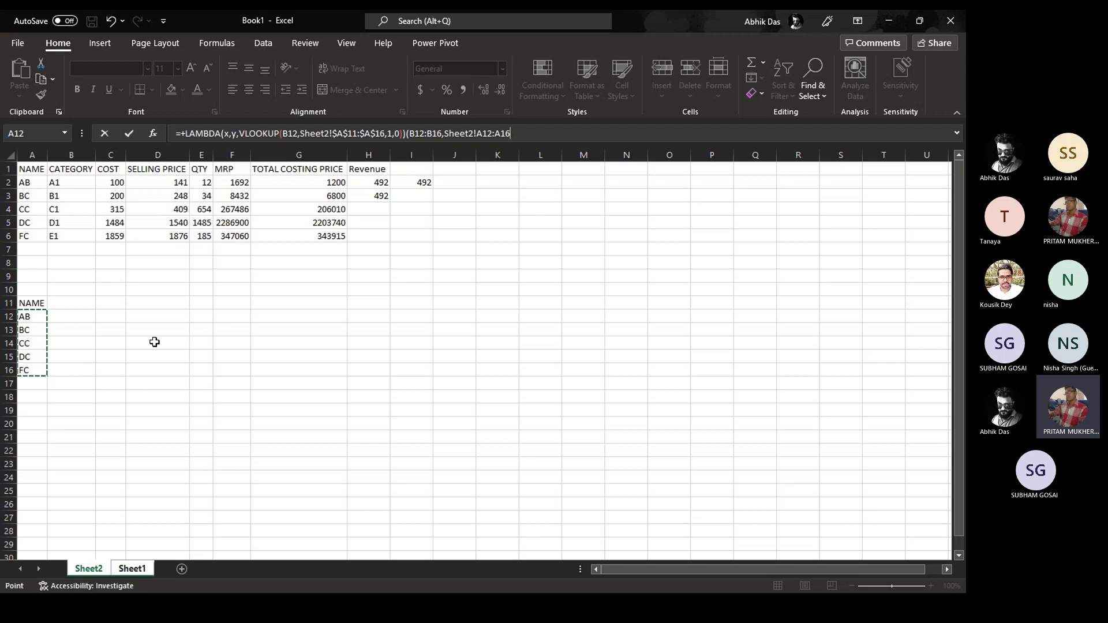
pyautogui.write(')')
# Replace the Sheet2!$A$11:$A$16 table array inside VLOOKUP with y and enter the formula in C12
pyautogui.moveTo(386, 134); pyautogui.dragTo(303, 138)
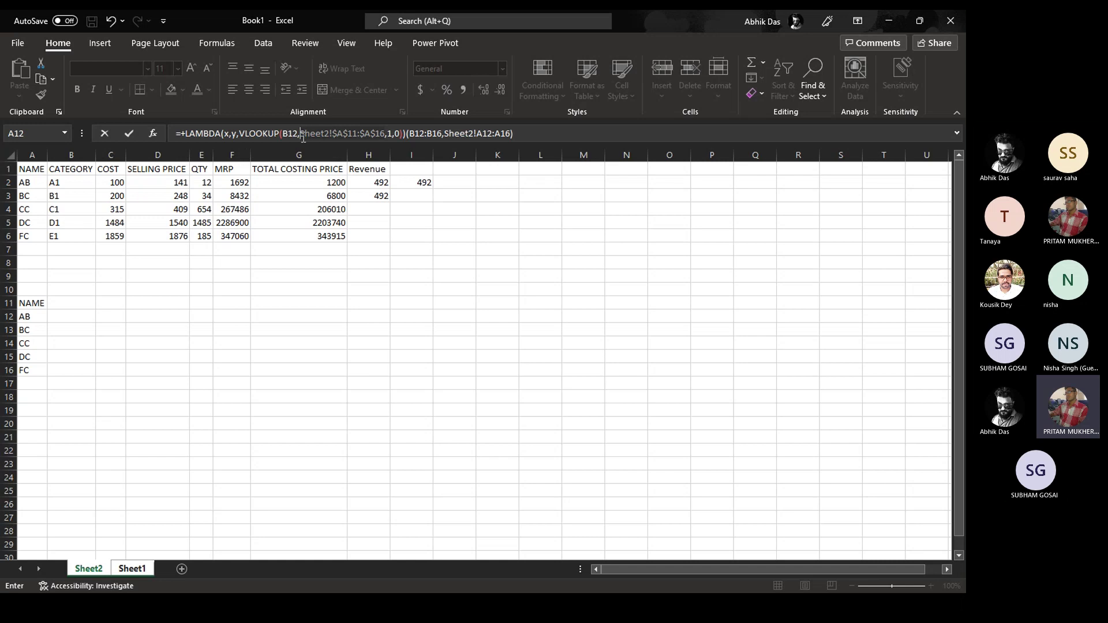
pyautogui.write('y')
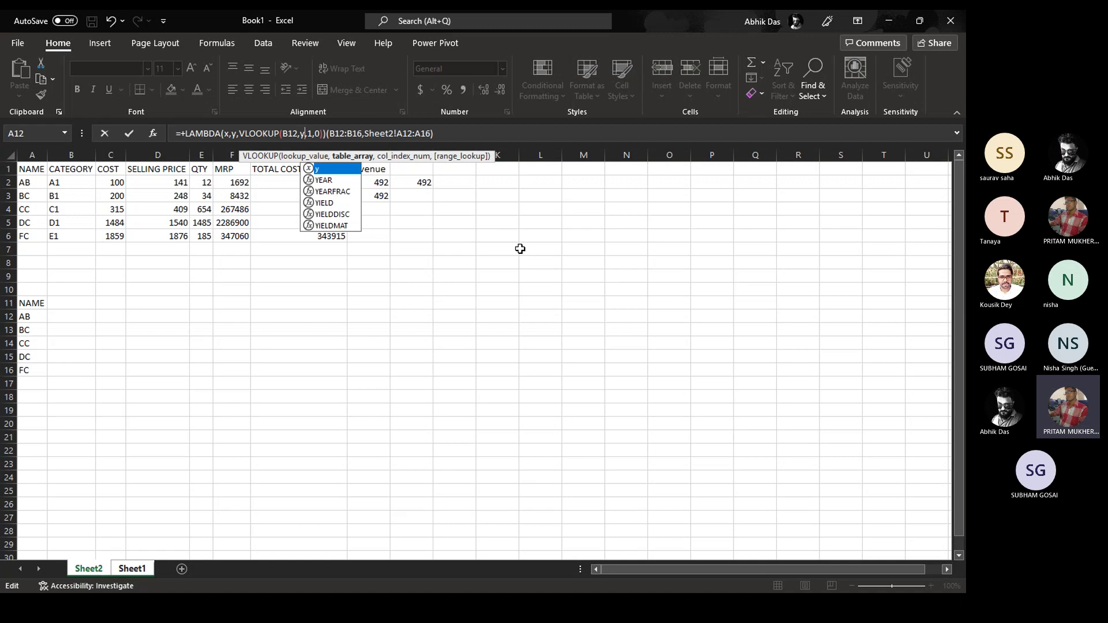
pyautogui.press('Return')
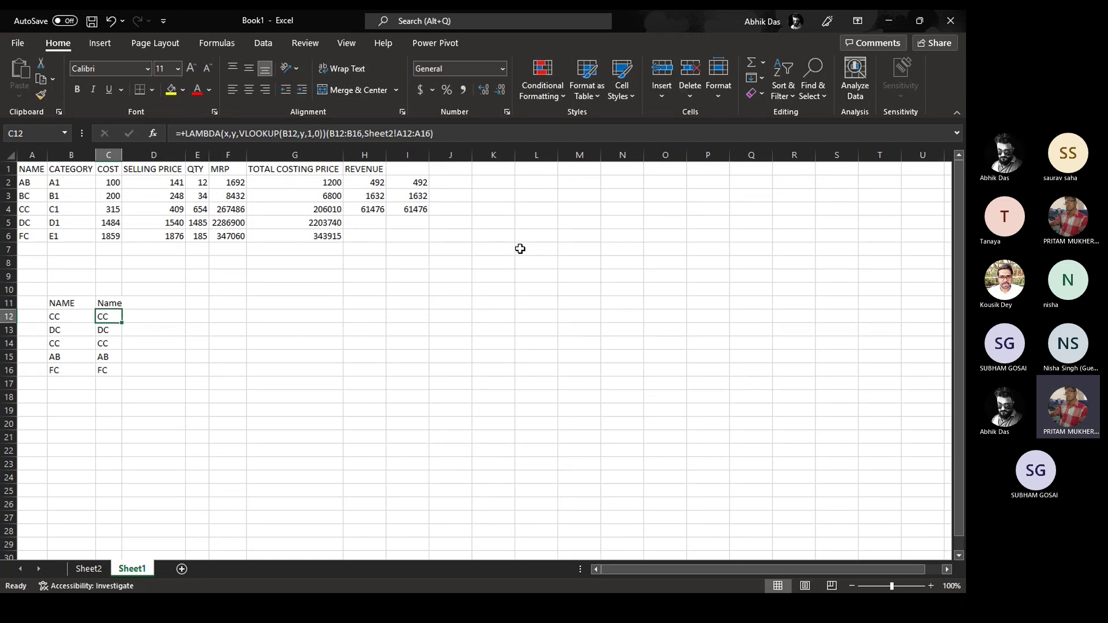
# Fill the LAMBDA formula from C12 down through C16
pyautogui.hotkey('ctrl', 'shift', 'Down')
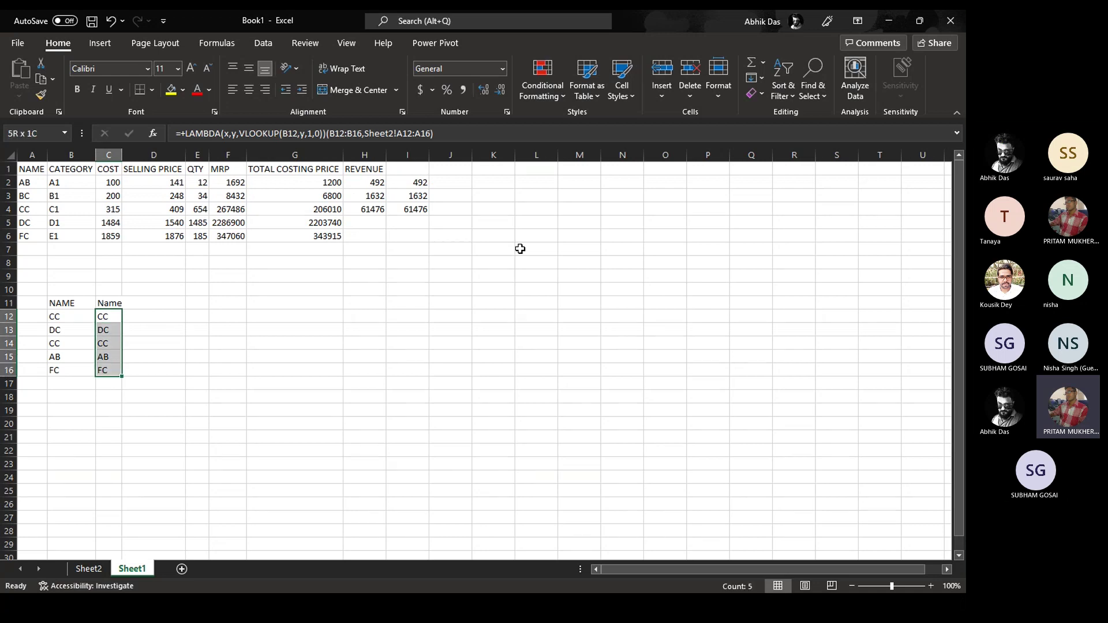
pyautogui.hotkey('ctrl', 'd')
pyautogui.hotkey('shift', 'Up')
pyautogui.hotkey('shift', 'Up')
pyautogui.hotkey('shift', 'Up')
pyautogui.hotkey('shift', 'Up')
# Clear the formulas from C13 through C16, keeping the LAMBDA formula in C12
pyautogui.press('Down')
pyautogui.hotkey('ctrl', 'shift', 'Down')
pyautogui.press('Delete')
pyautogui.press('Up')
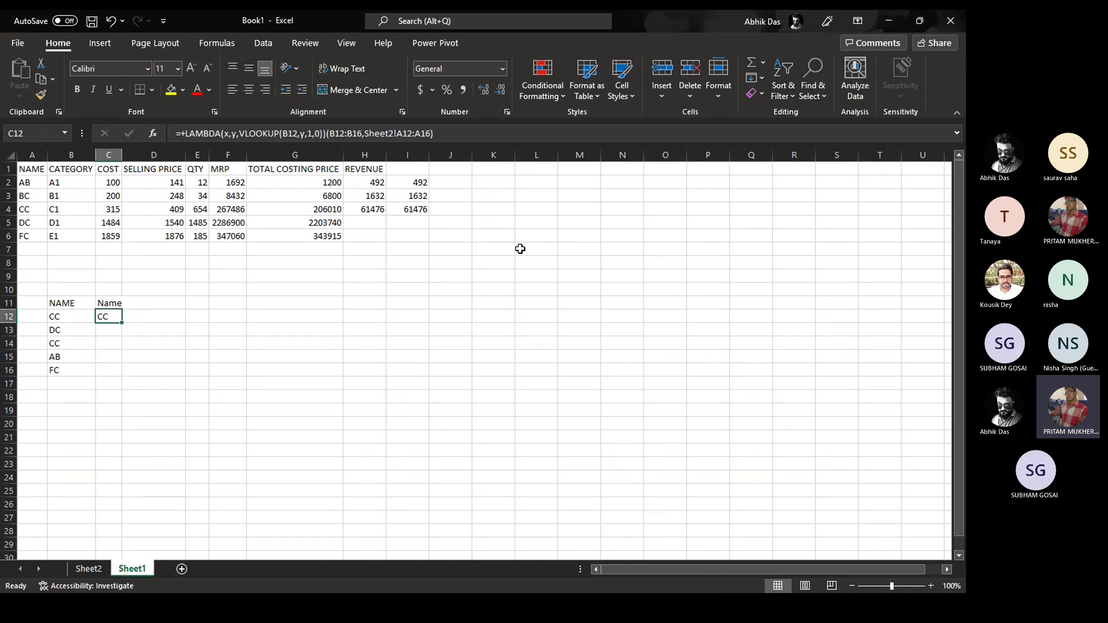
pyautogui.press('Down')
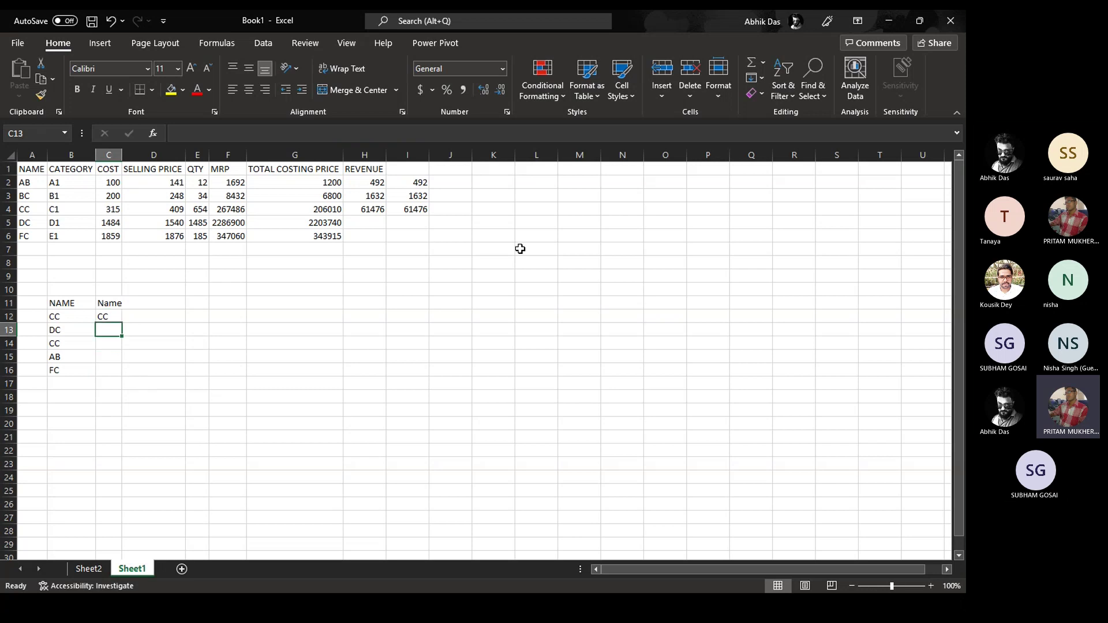
pyautogui.press('Up')
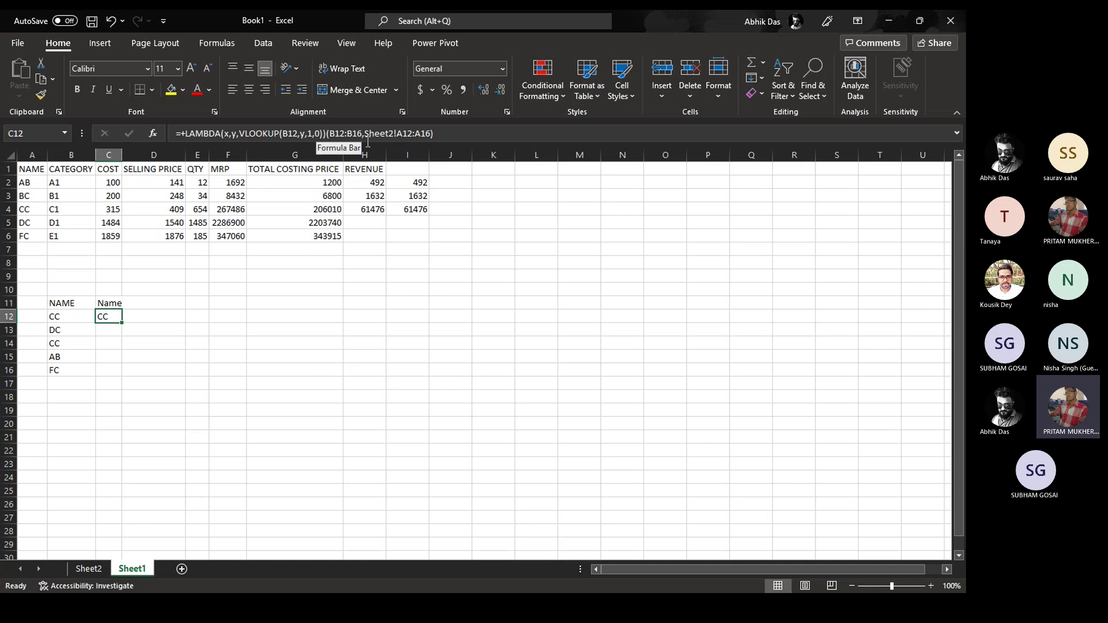
# Copy the LAMBDA(x,y,VLOOKUP(B12,y,1,0)) portion of C12's formula without its call arguments
pyautogui.click(325, 133)
pyautogui.write(')')
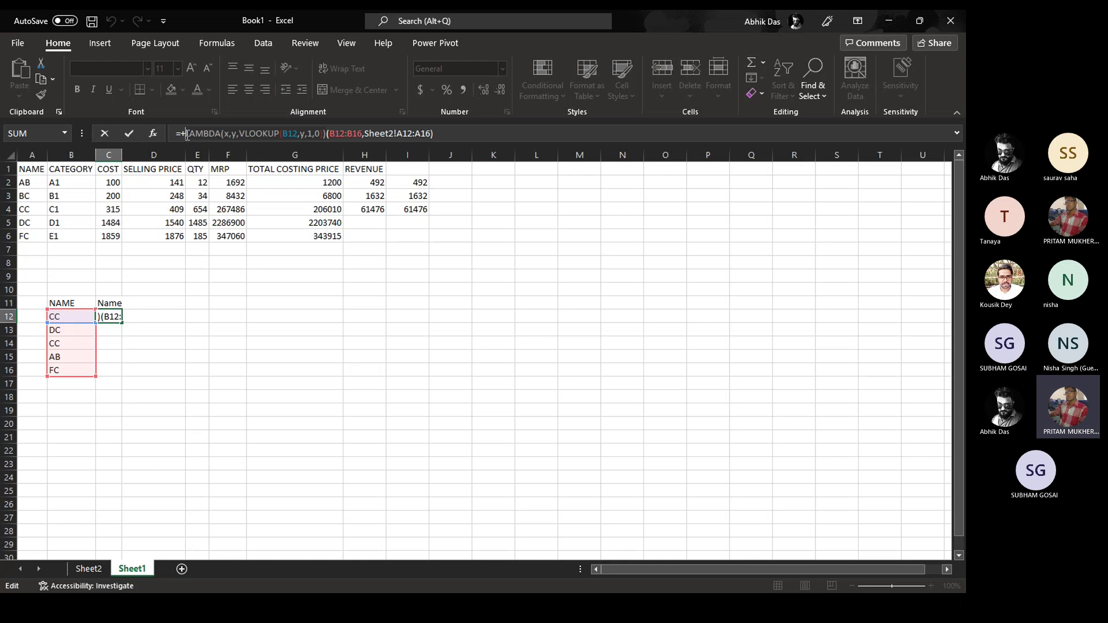
pyautogui.hotkey('ctrl', 'Return')
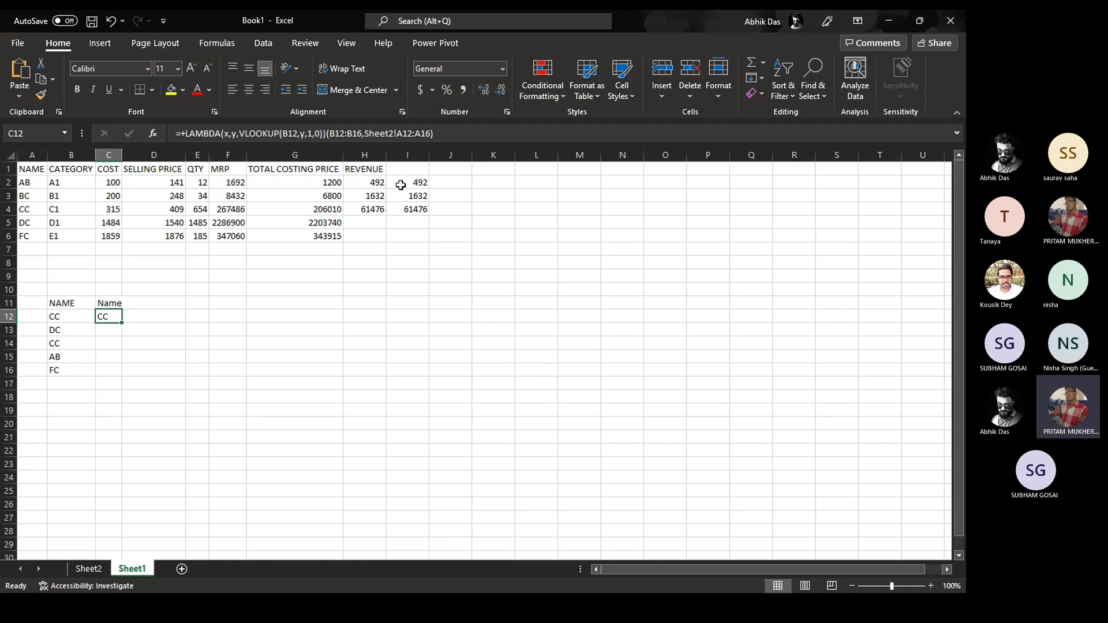
# Define a workbook-scoped name UMMM that refers to =LAMBDA(x,y,VLOOKUP(B12,y,1,0))
pyautogui.click(217, 43)
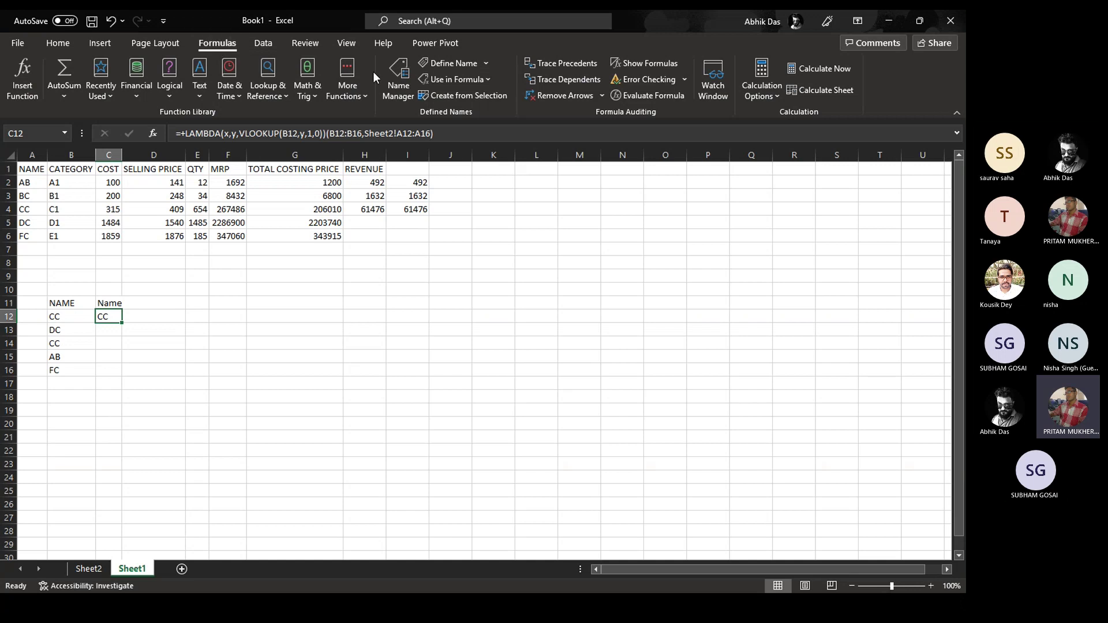
pyautogui.click(401, 86)
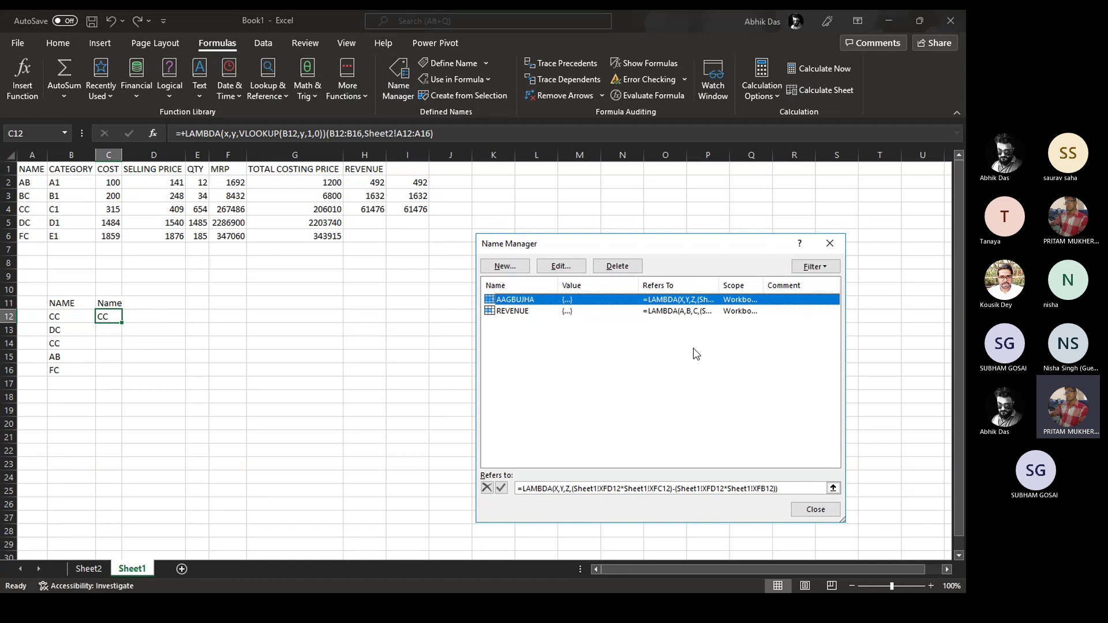
pyautogui.moveTo(668, 249); pyautogui.dragTo(448, 185)
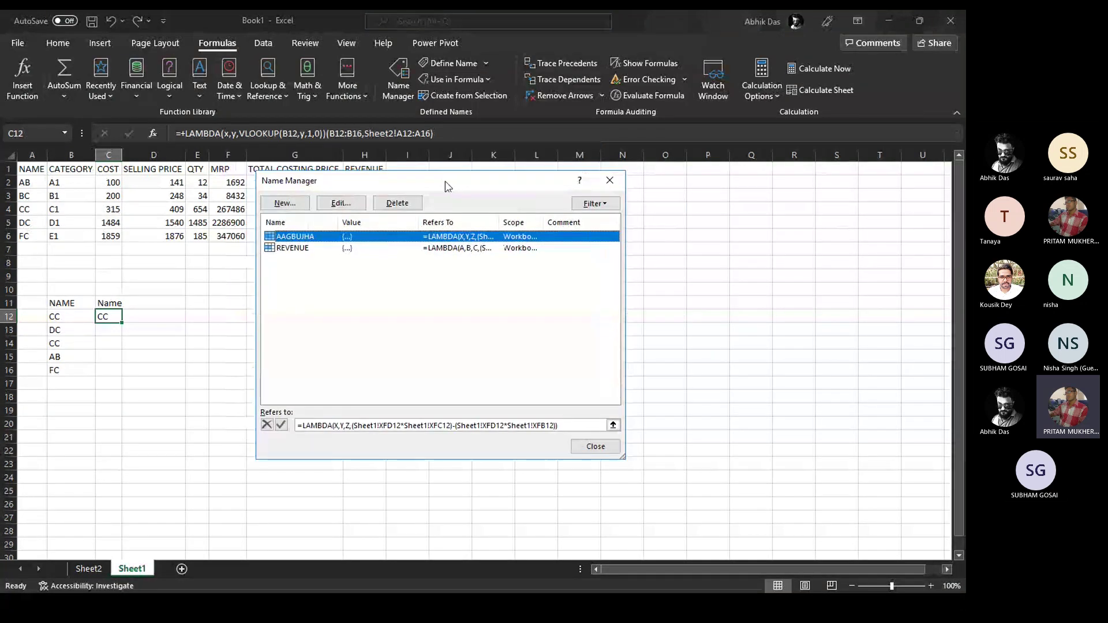
pyautogui.click(296, 207)
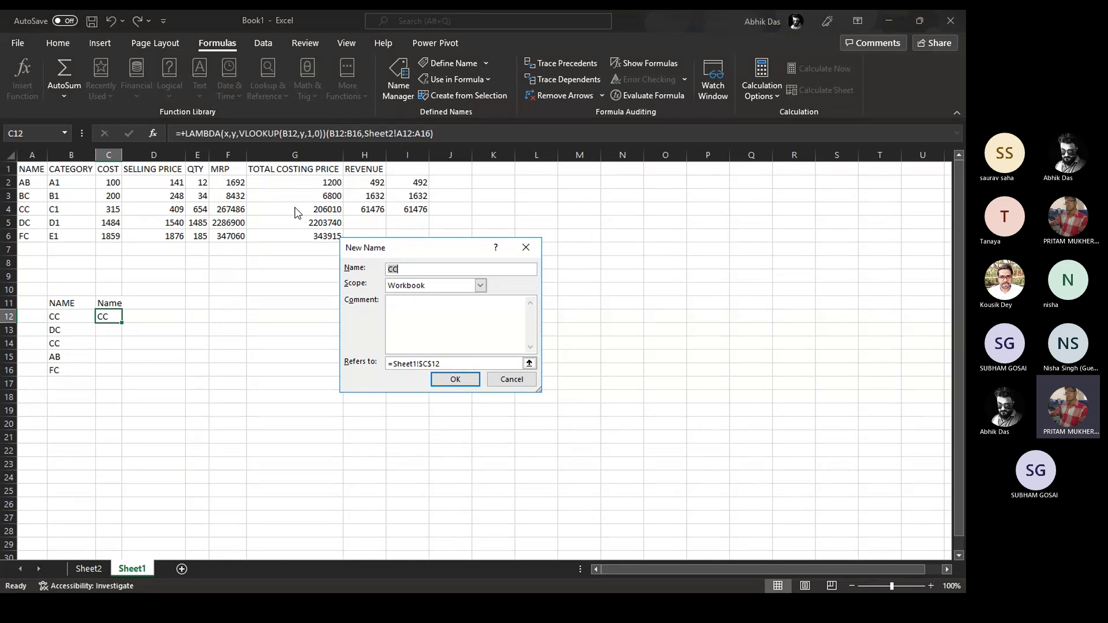
pyautogui.write('UMMM')
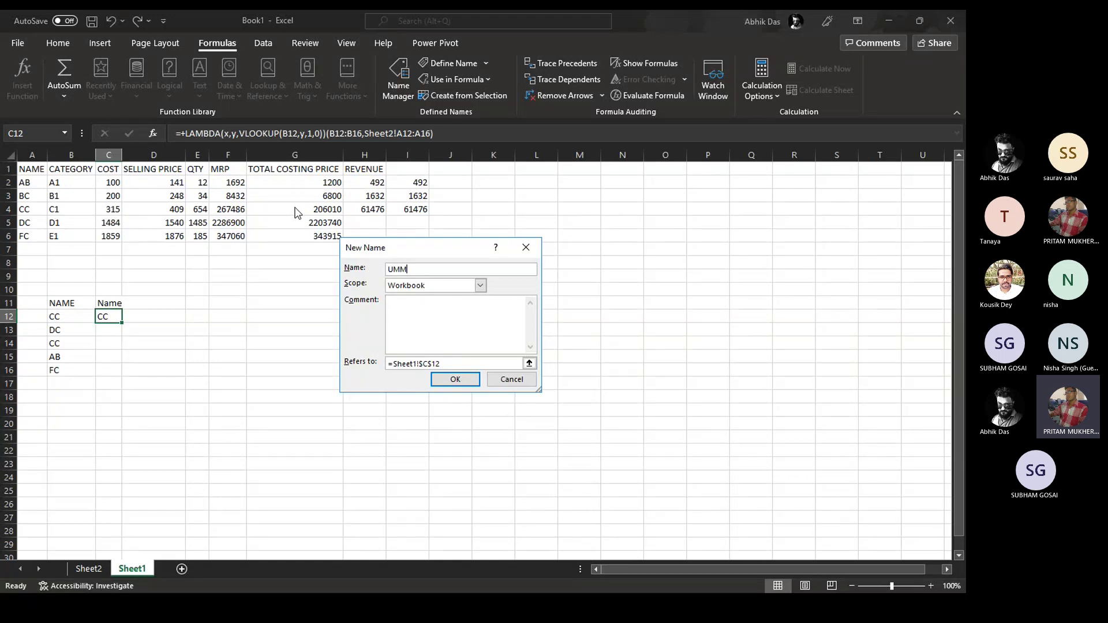
pyautogui.click(461, 364)
pyautogui.click(438, 315)
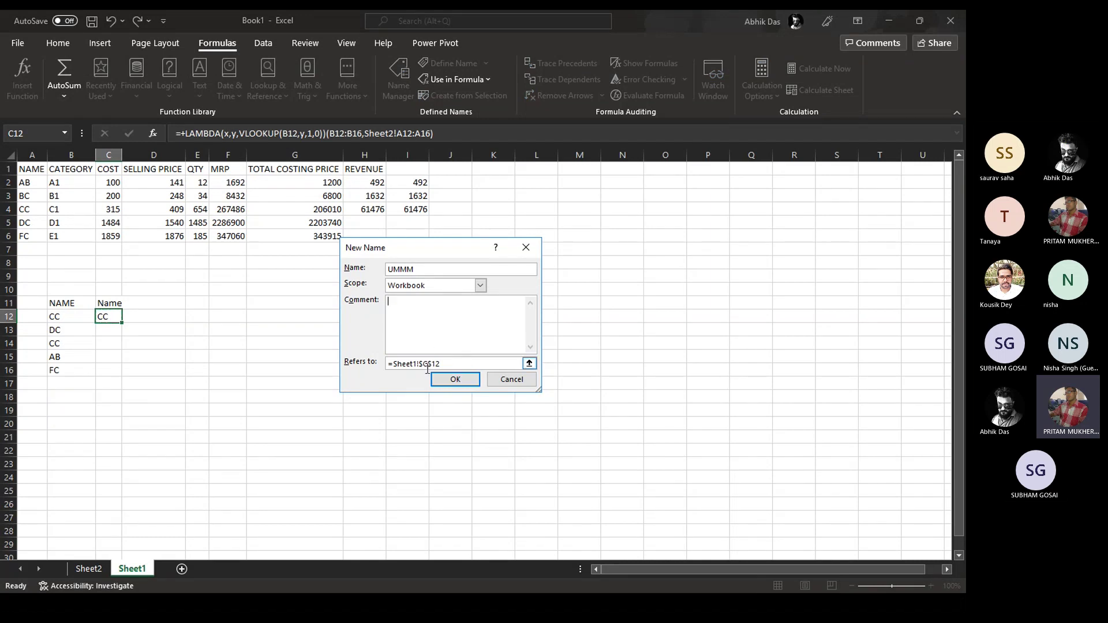
pyautogui.moveTo(447, 364); pyautogui.dragTo(393, 367)
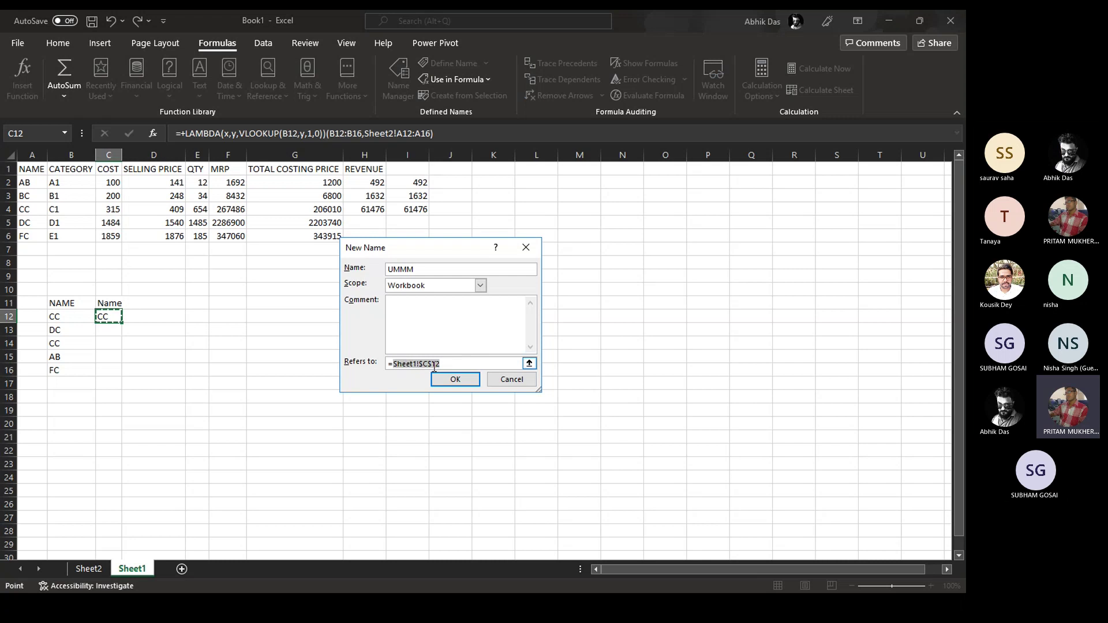
pyautogui.write('LAMBDA(x,y,VLOOKUP(B12,y,1,0))')
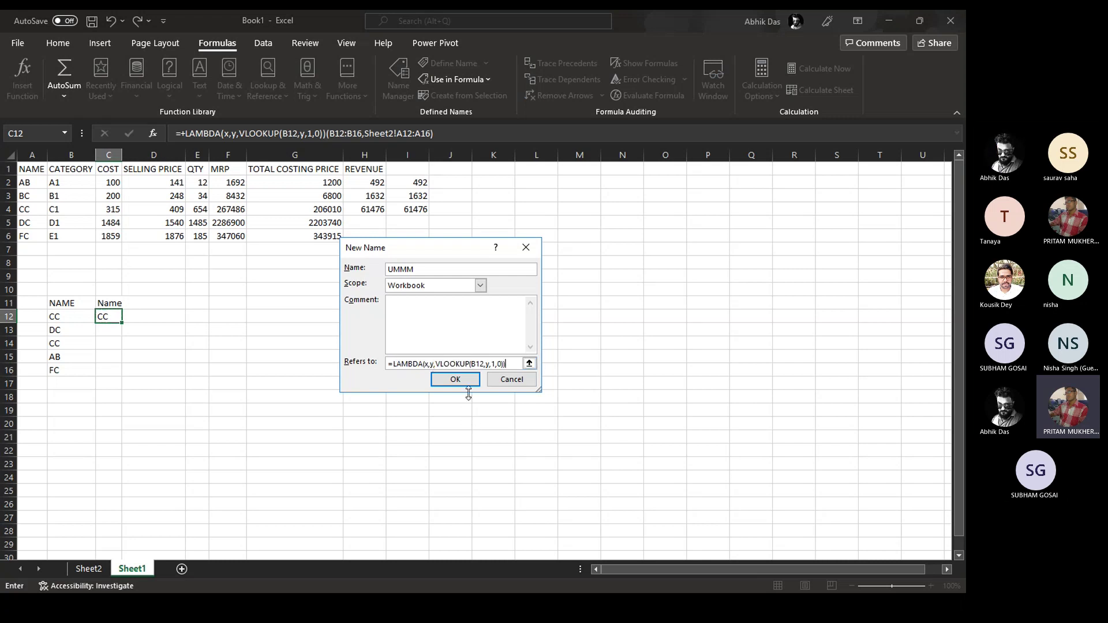
pyautogui.click(456, 379)
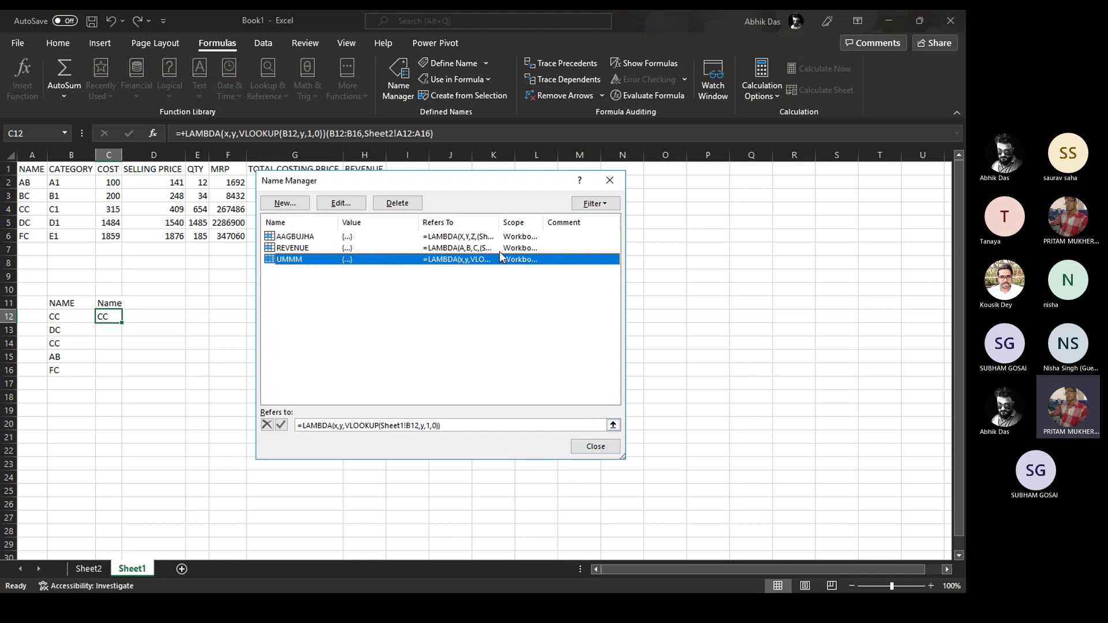
pyautogui.click(379, 241)
pyautogui.moveTo(559, 427); pyautogui.dragTo(185, 408)
pyautogui.write('net issue wait')
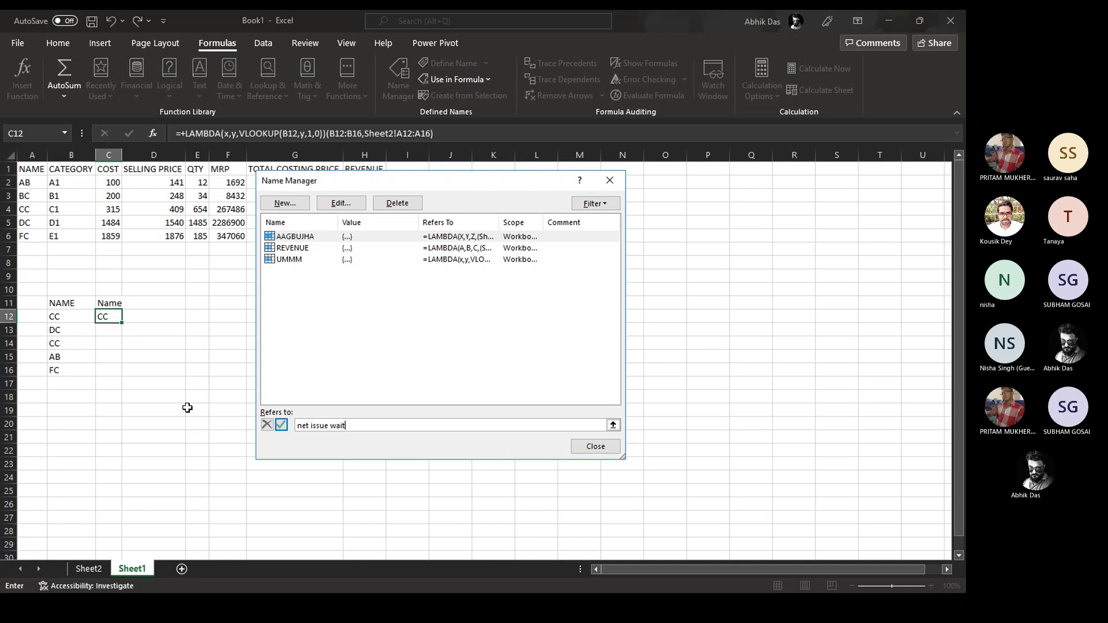
pyautogui.moveTo(370, 428); pyautogui.dragTo(263, 429)
pyautogui.press('BackSpace')
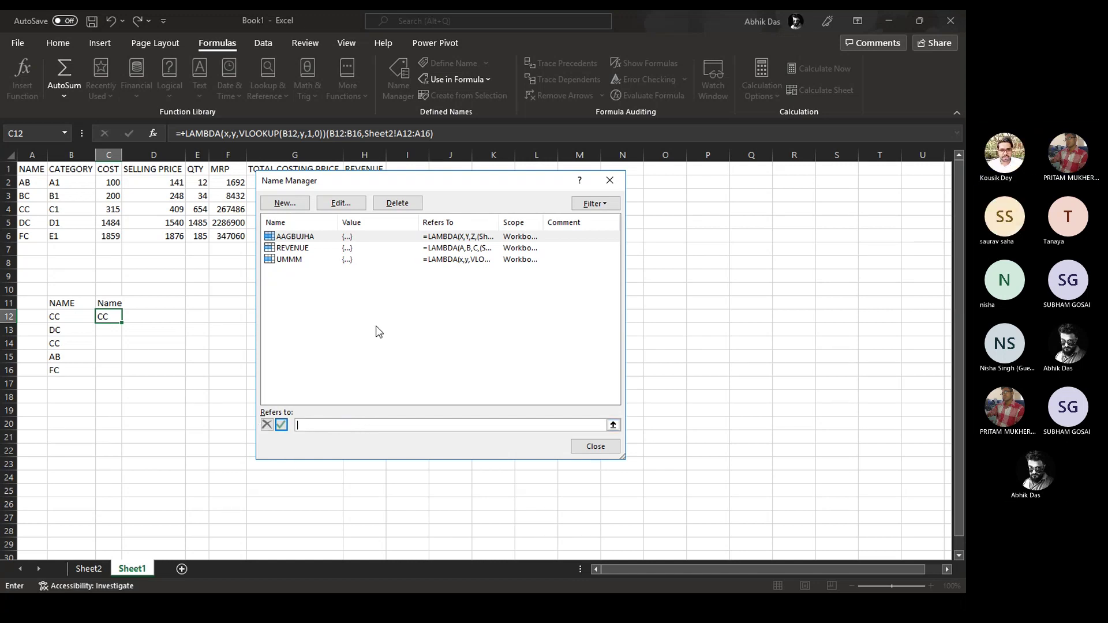
pyautogui.click(314, 259)
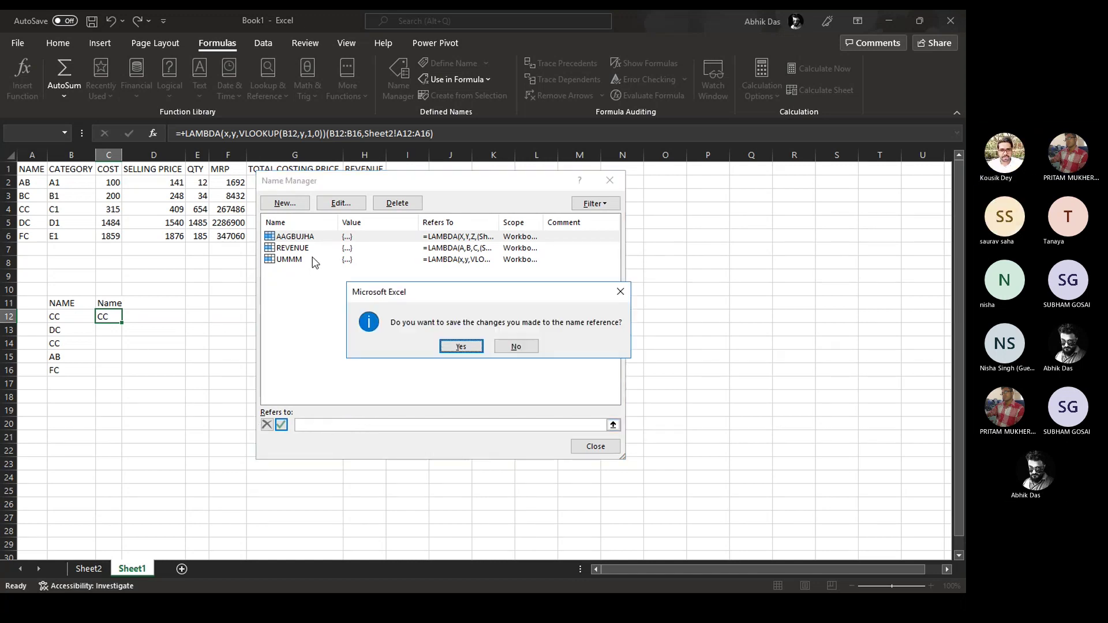
pyautogui.click(509, 348)
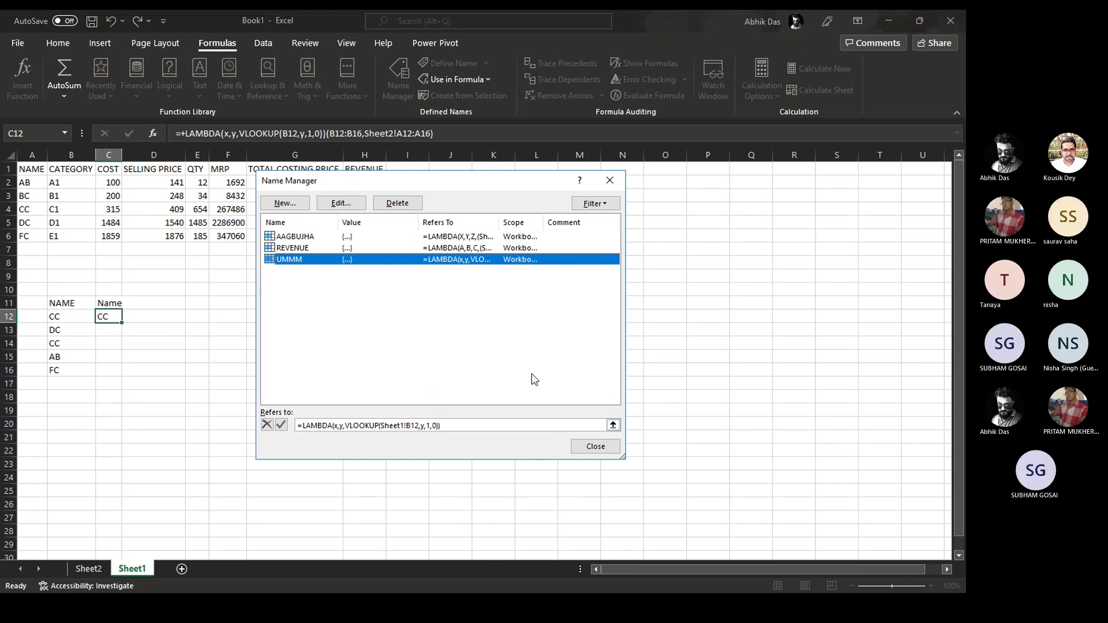
# Close the Name Manager and start a UMMM formula in C13 with B12:B16 as its x argument
pyautogui.click(586, 447)
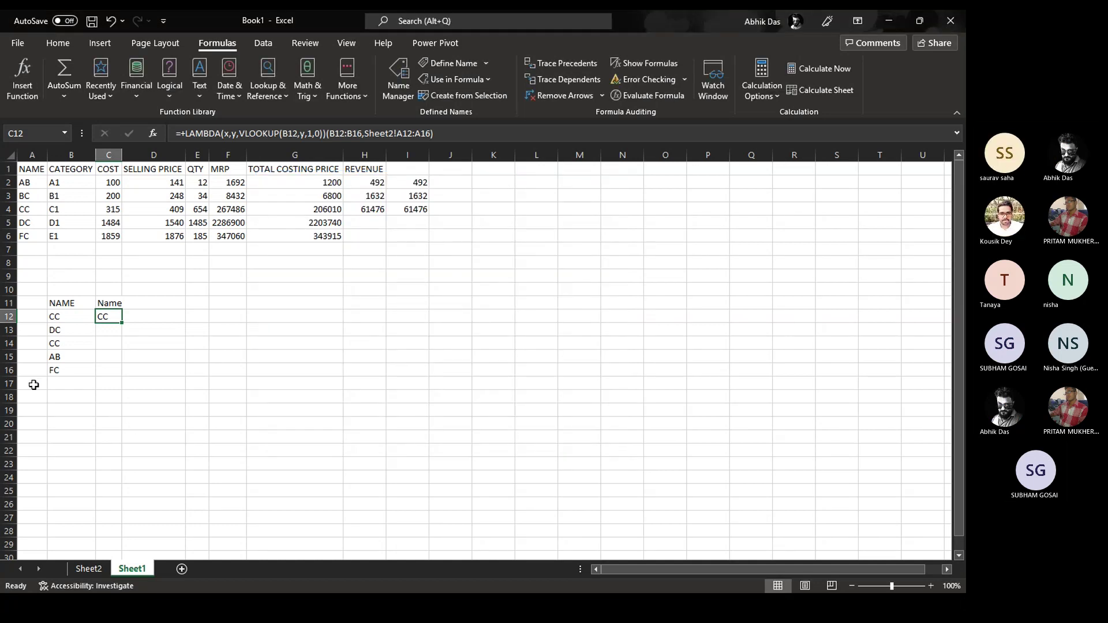
pyautogui.click(107, 332)
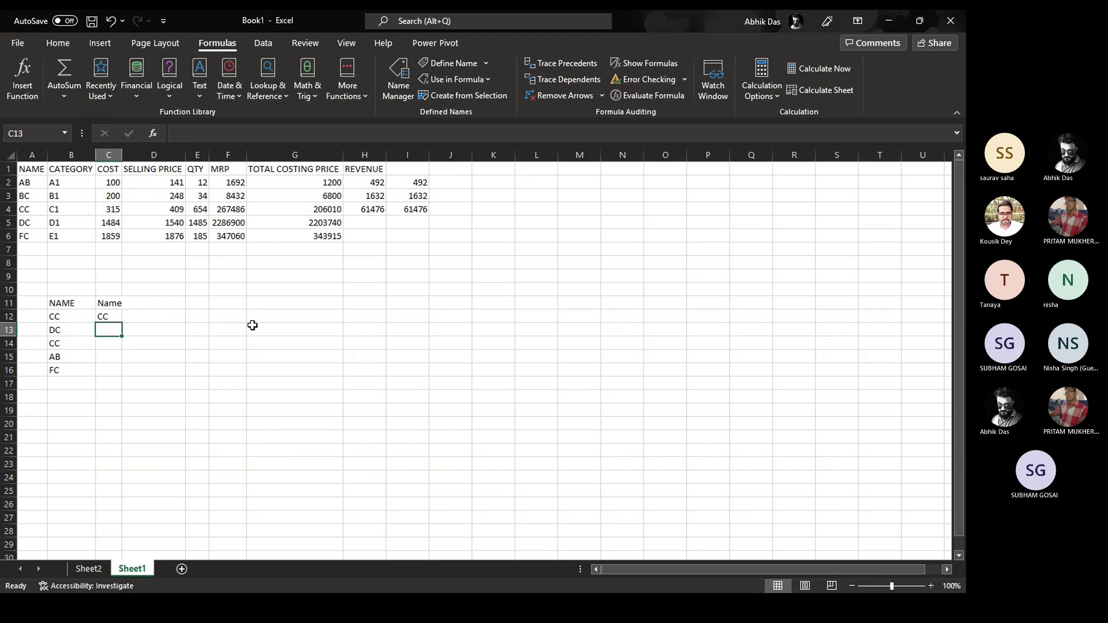
pyautogui.write('+')
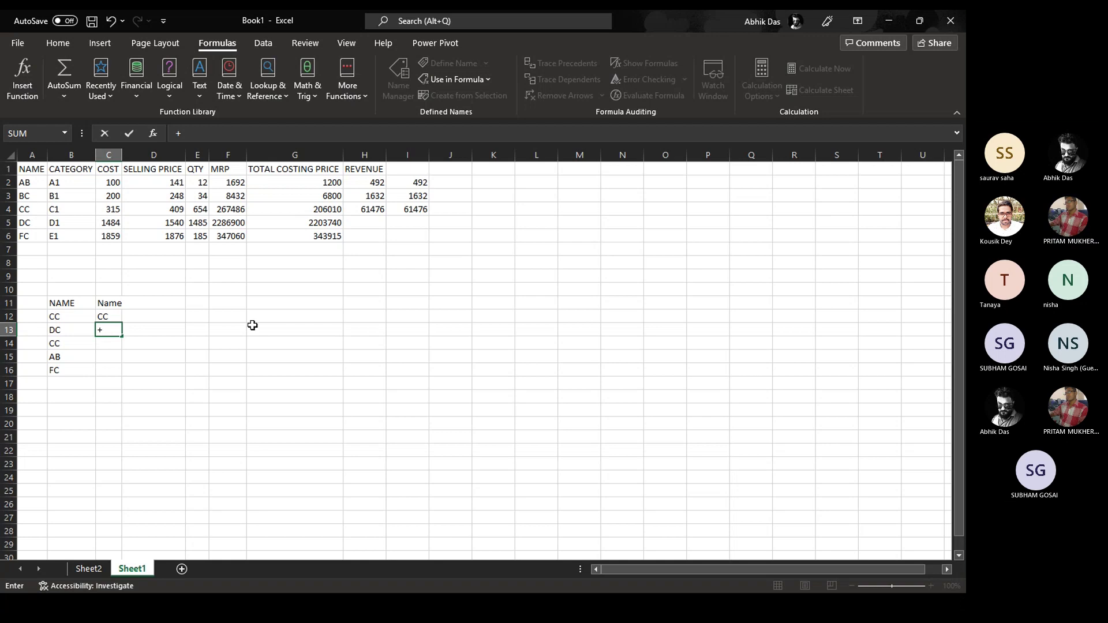
pyautogui.write('u')
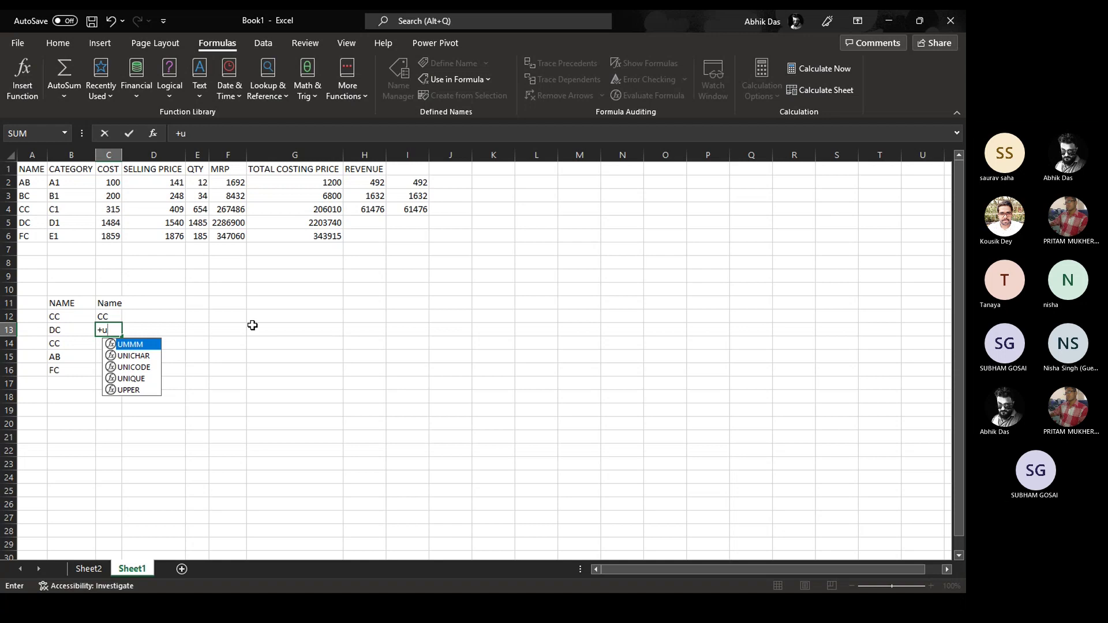
pyautogui.press('Tab')
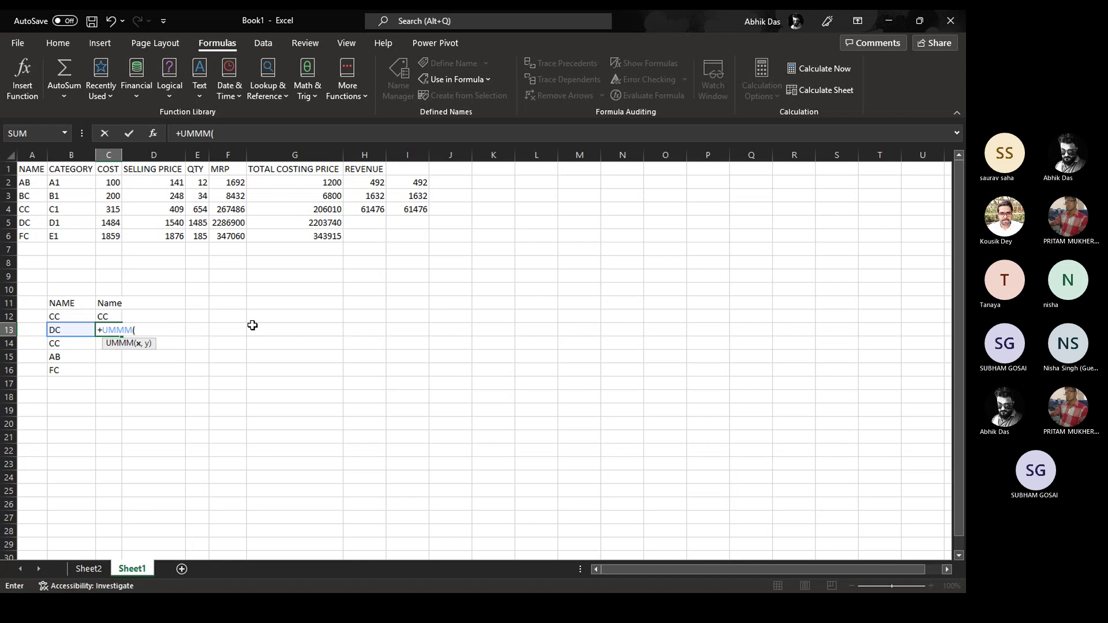
pyautogui.moveTo(74, 316); pyautogui.dragTo(69, 370)
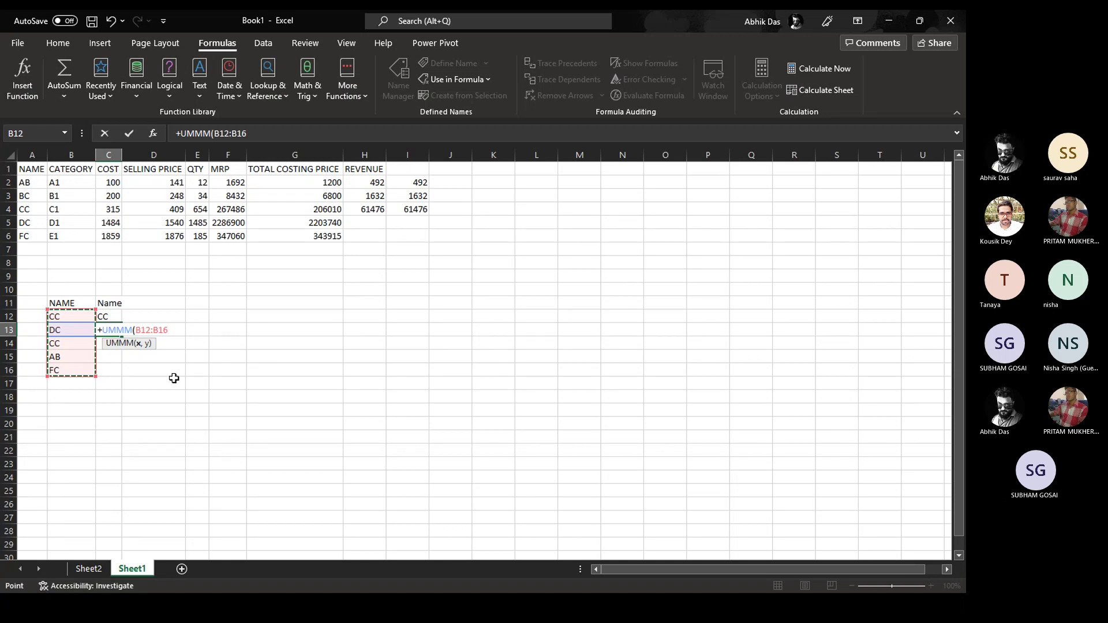
pyautogui.write(',')
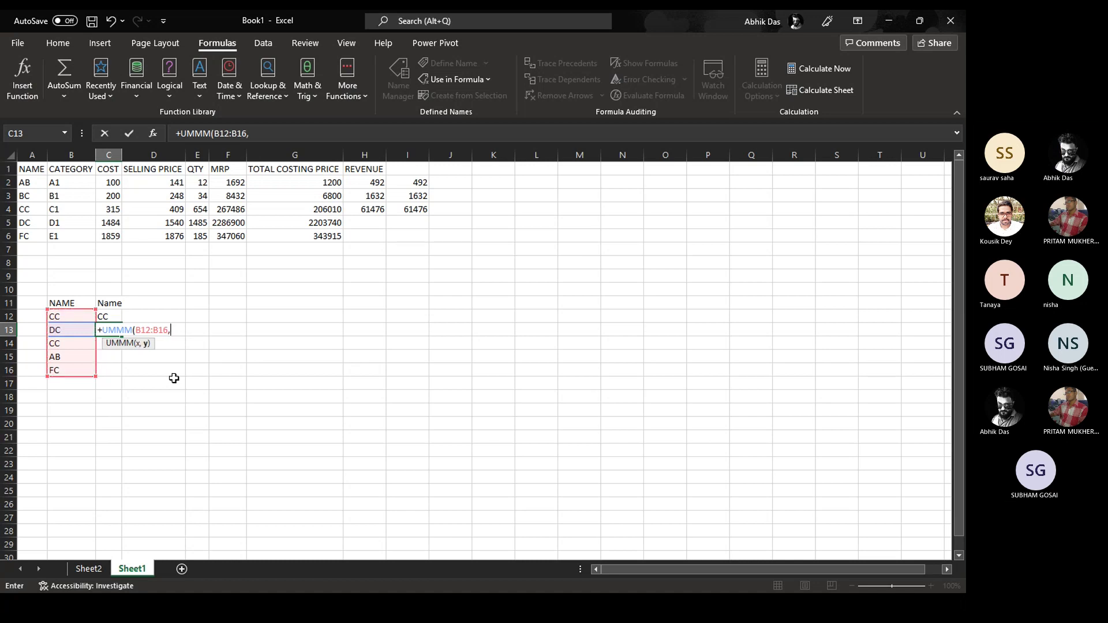
# Supply Sheet2 range A12:A16 as UMMM's y argument and enter the formula in C13
pyautogui.click(99, 570)
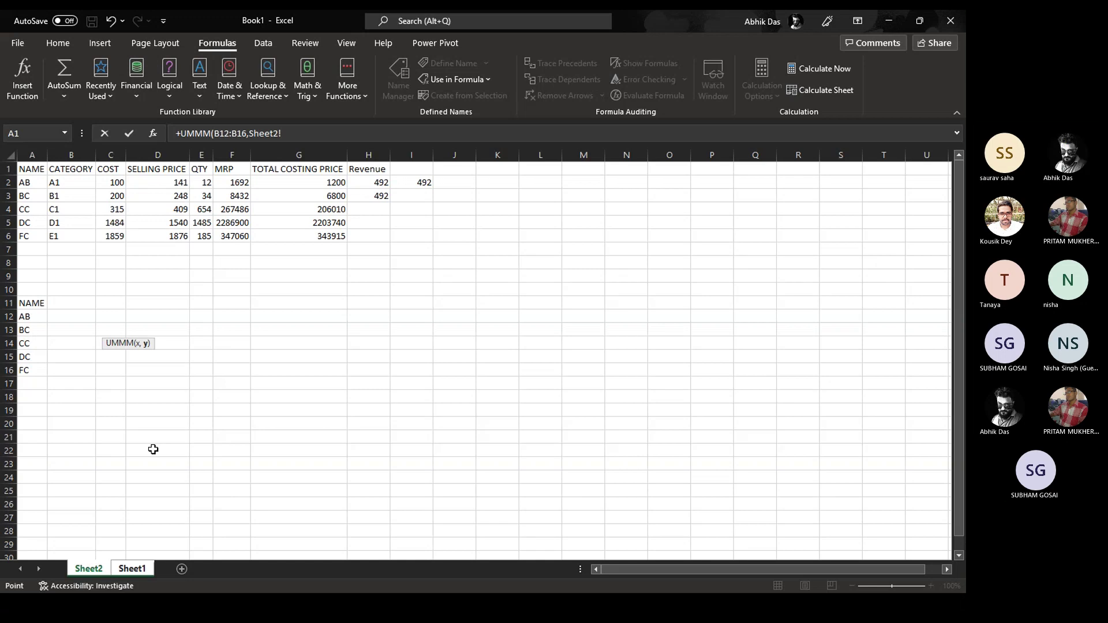
pyautogui.moveTo(27, 318); pyautogui.dragTo(26, 374)
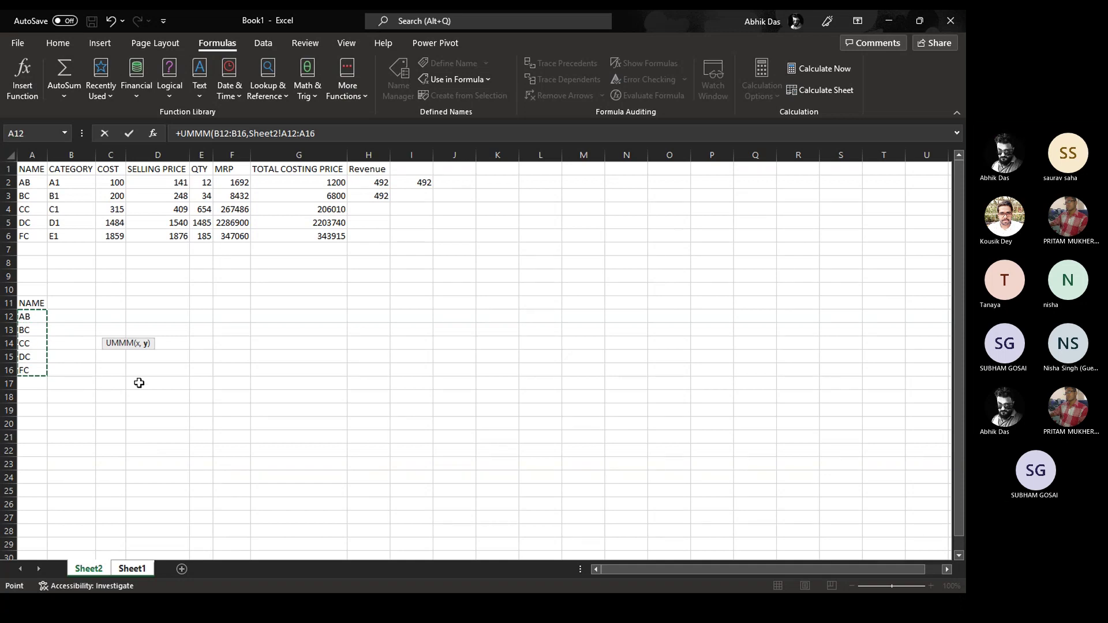
pyautogui.write(')')
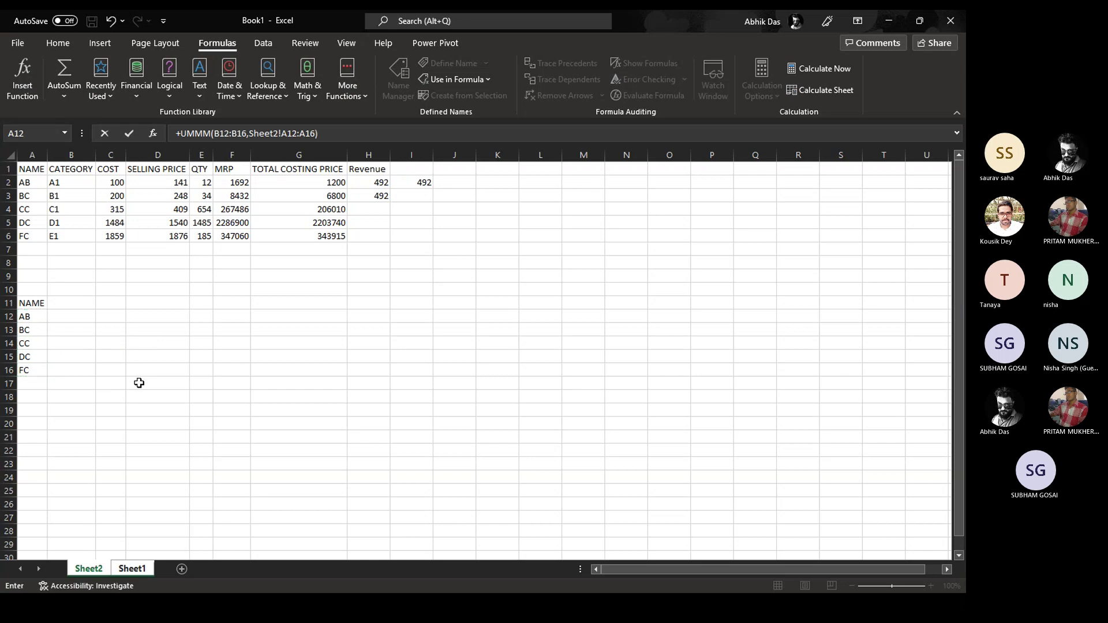
pyautogui.press('Return')
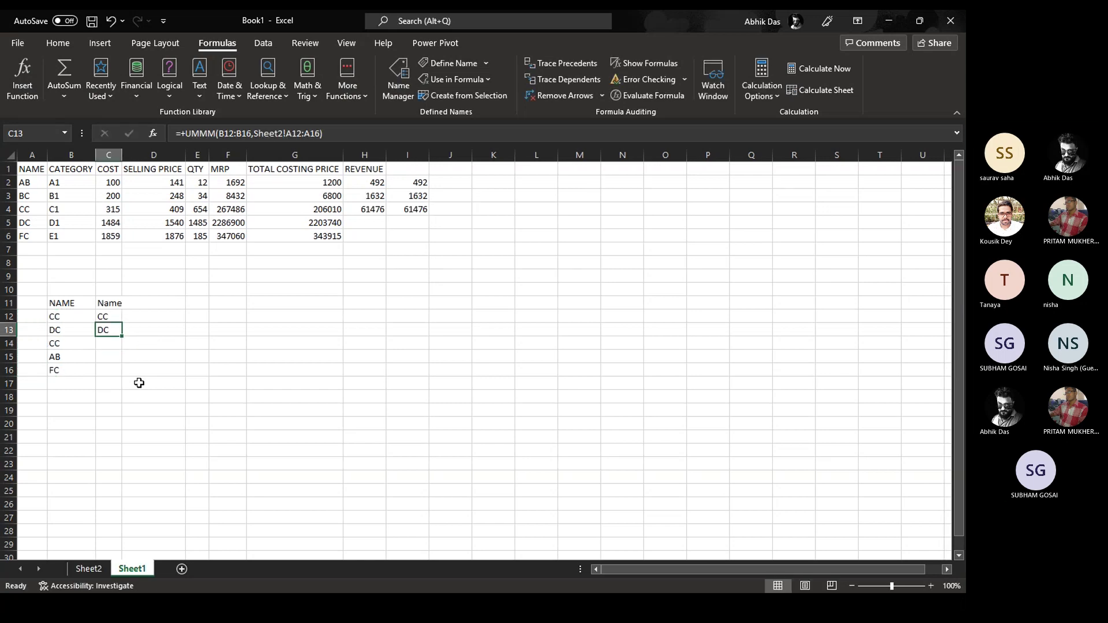